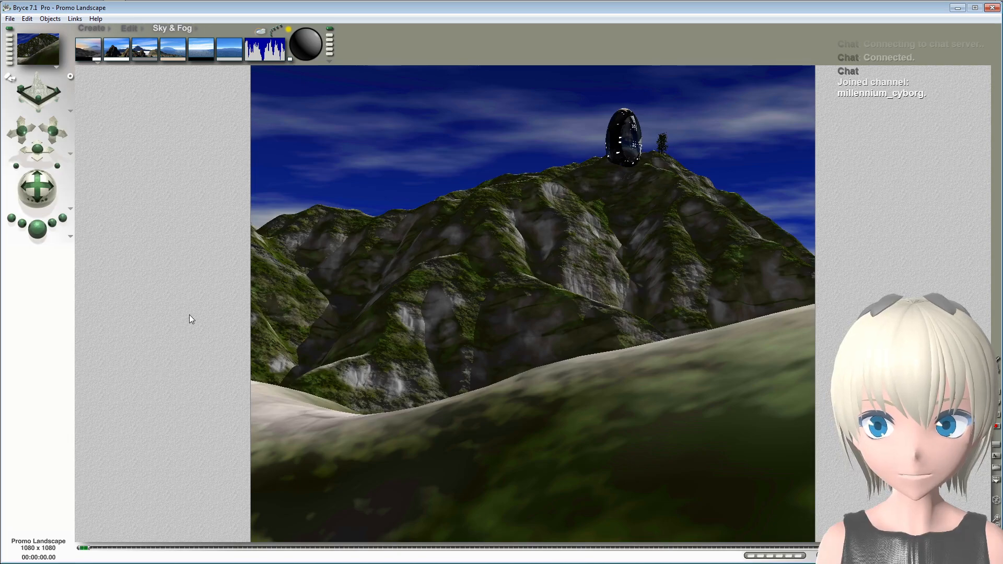
Step: Render the current view of the landscape, and cycle the display modes through wireframe, combined wireframe and render, and rendered image
left_click(85, 28)
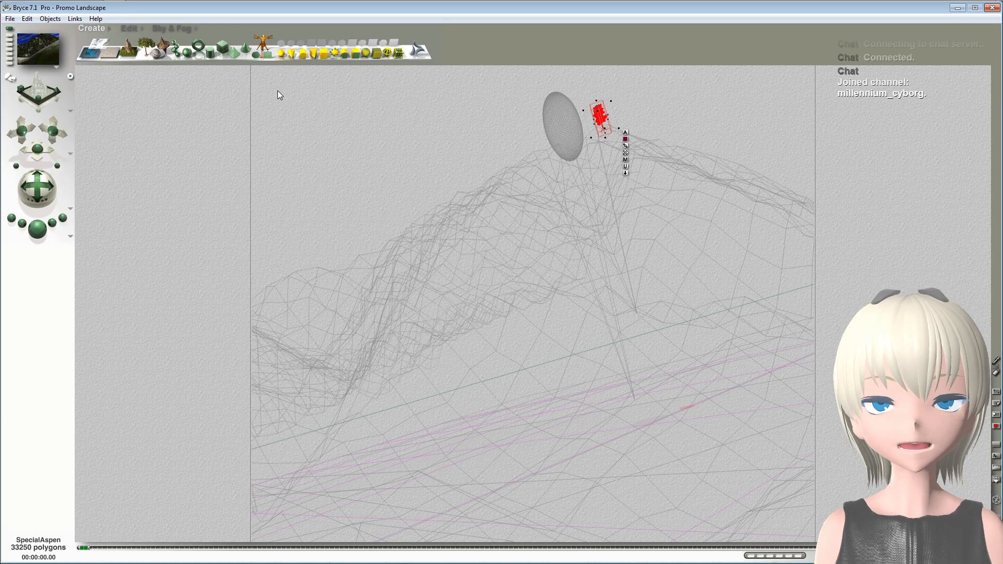
left_click(38, 229)
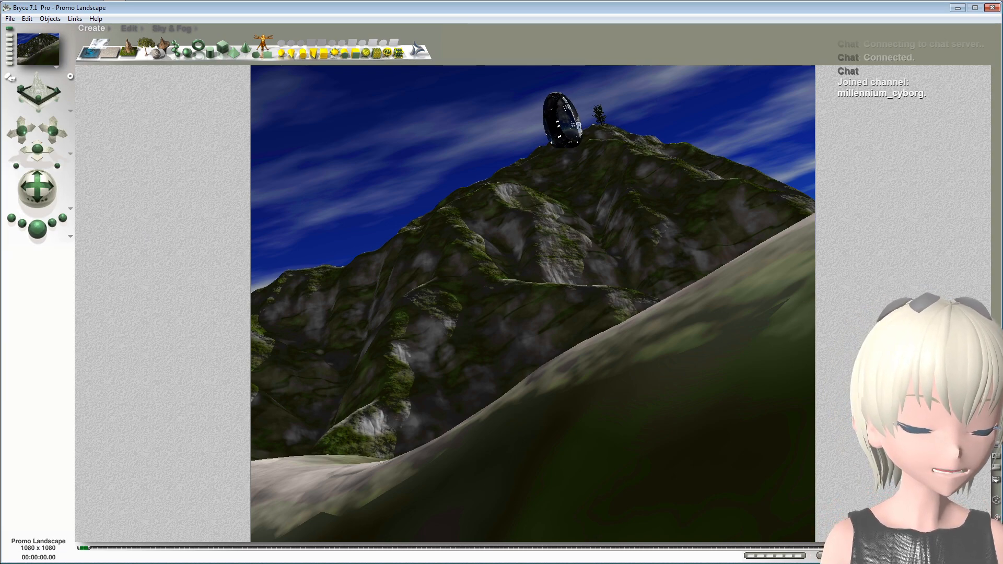
left_click(998, 502)
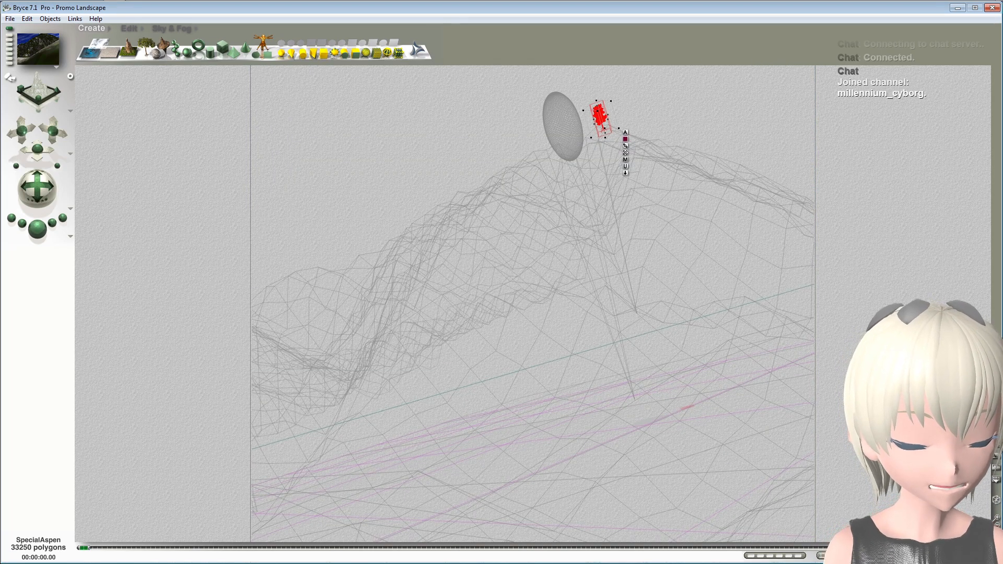
left_click(997, 502)
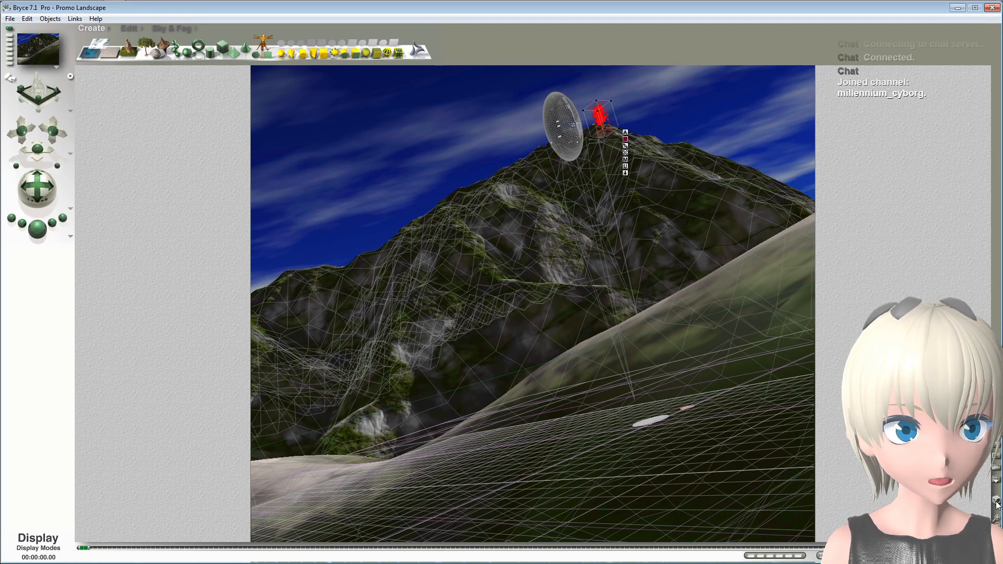
left_click(997, 503)
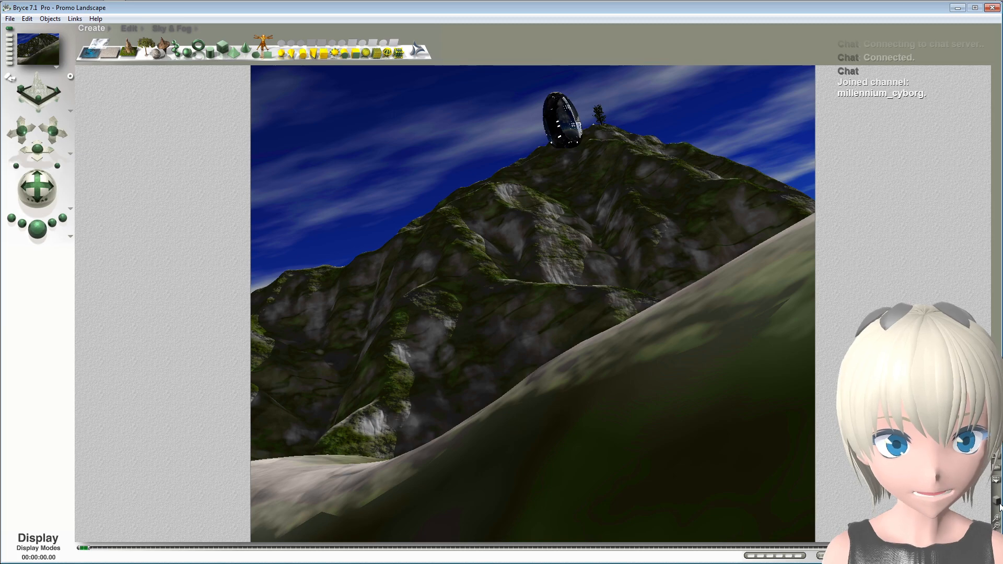
left_click(997, 503)
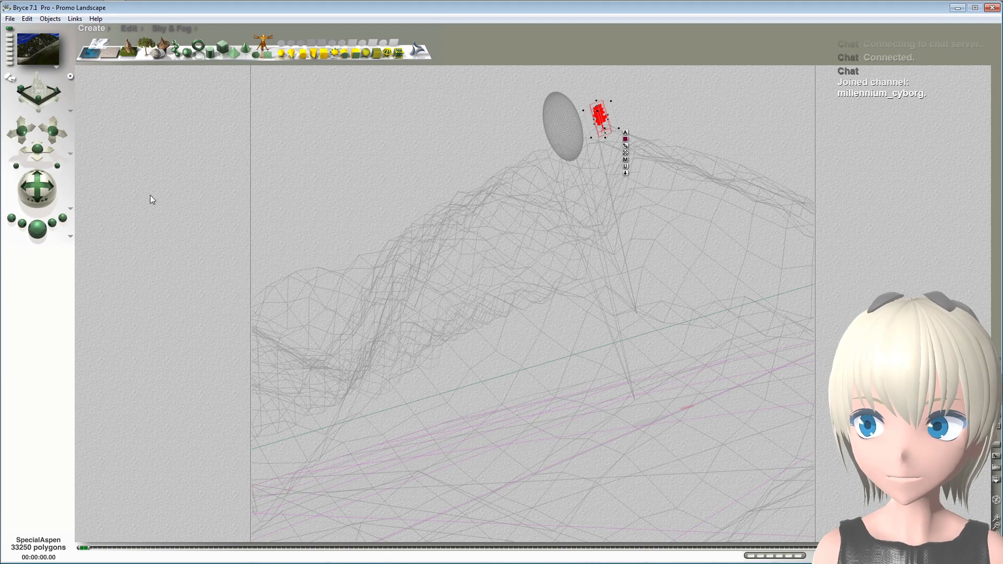
Step: Switch to the overview of the whole scene and select the Big Sur terrain
left_click_drag(47, 81, 28, 103)
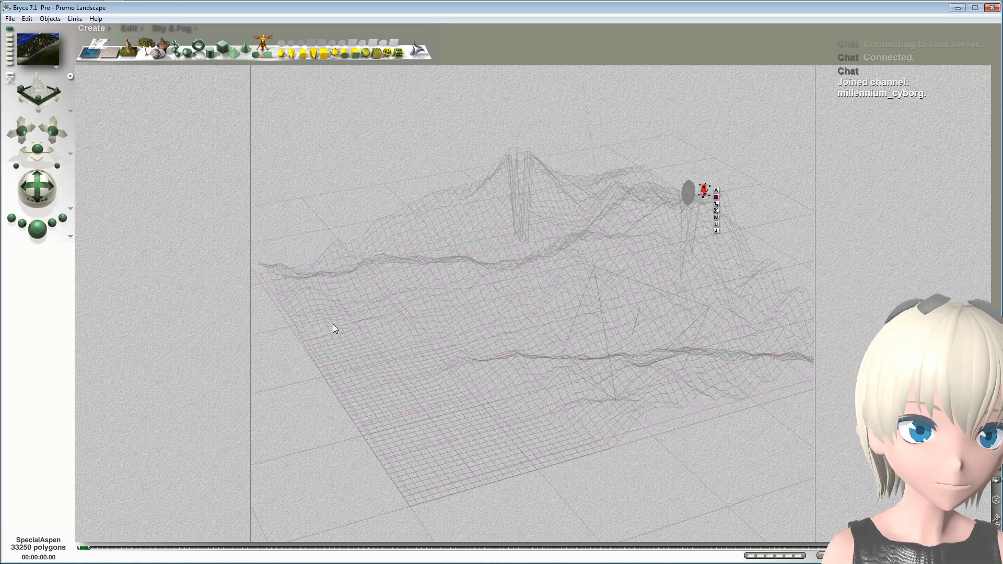
left_click(462, 297)
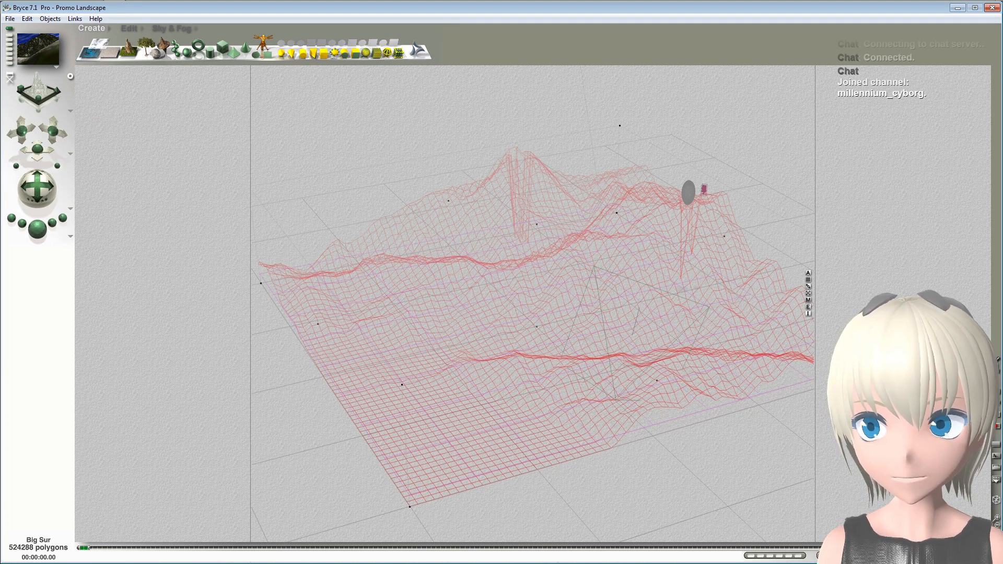
Step: Close the program without saving the changes and restart Bryce with an empty scene
left_click(993, 7)
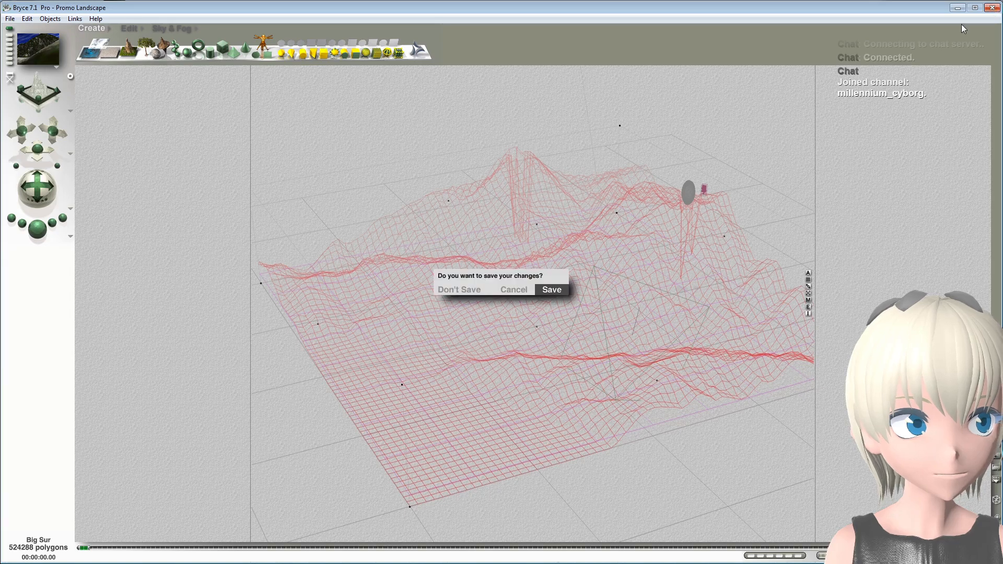
left_click(459, 290)
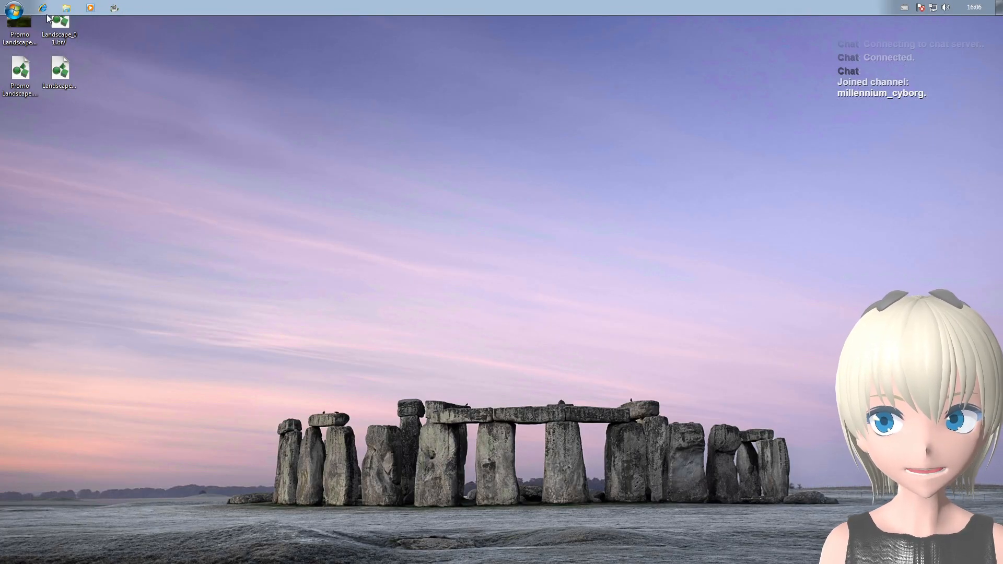
left_click(120, 8)
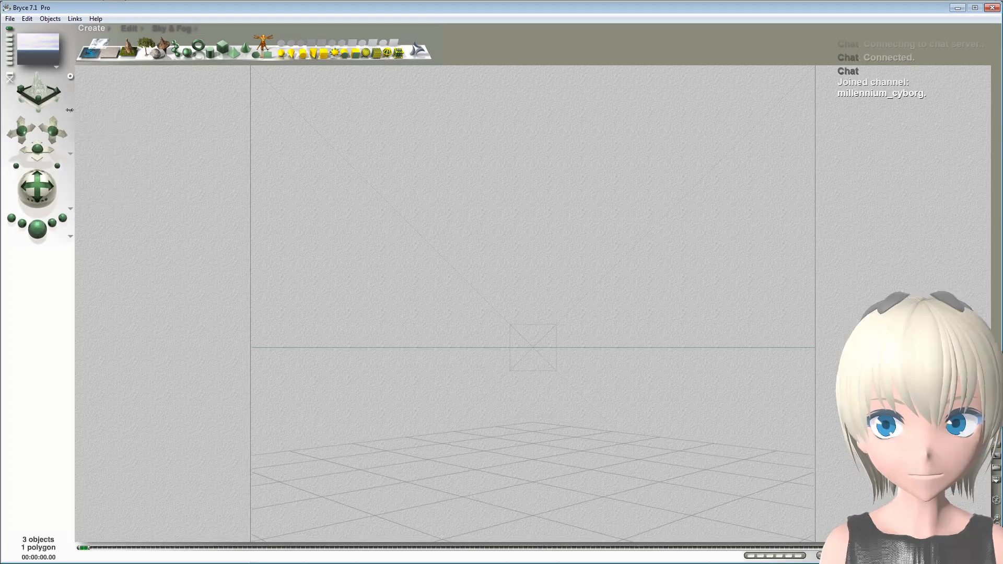
Step: Look through the available view options and the NanoPreview options without changing any
left_click(69, 110)
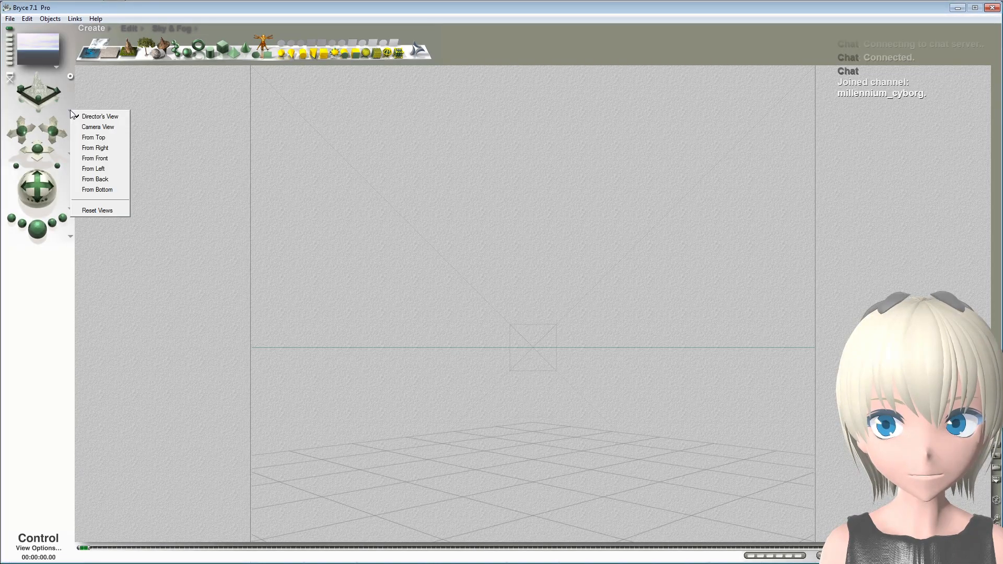
left_click(56, 66)
left_click(56, 65)
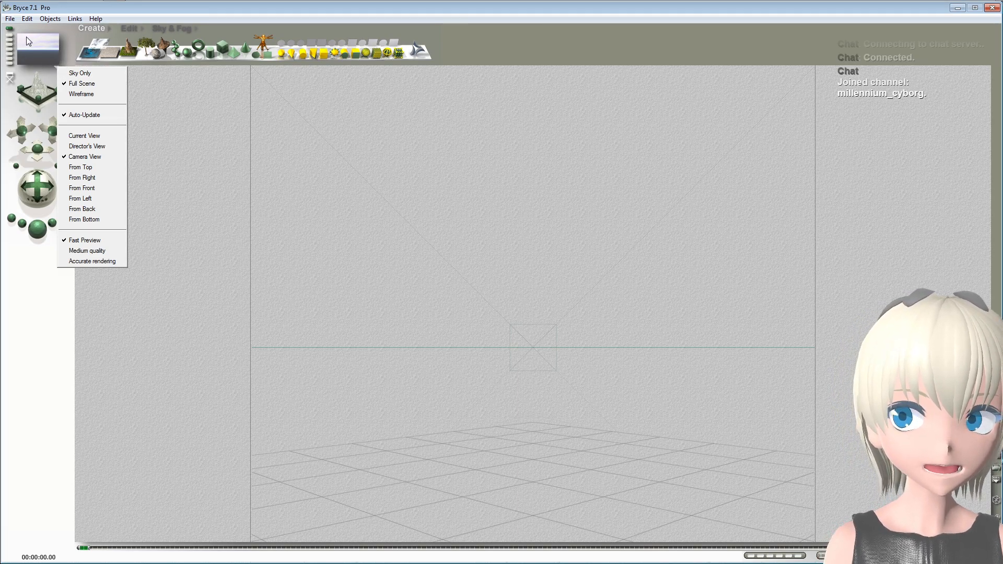
left_click(56, 29)
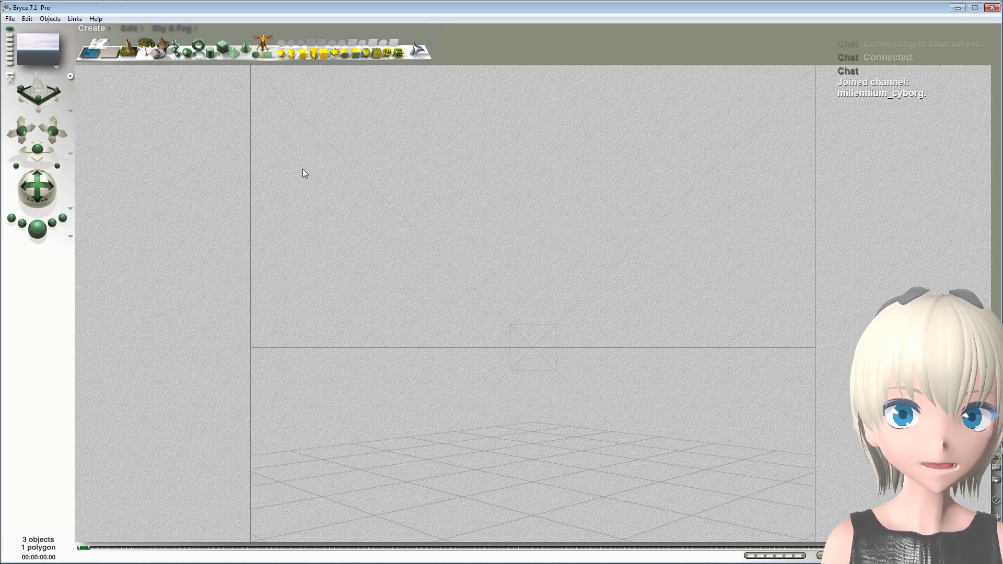
Step: Open the recent file Promo Landscape.br7 and check the NanoPreview options for the loaded scene
left_click(10, 20)
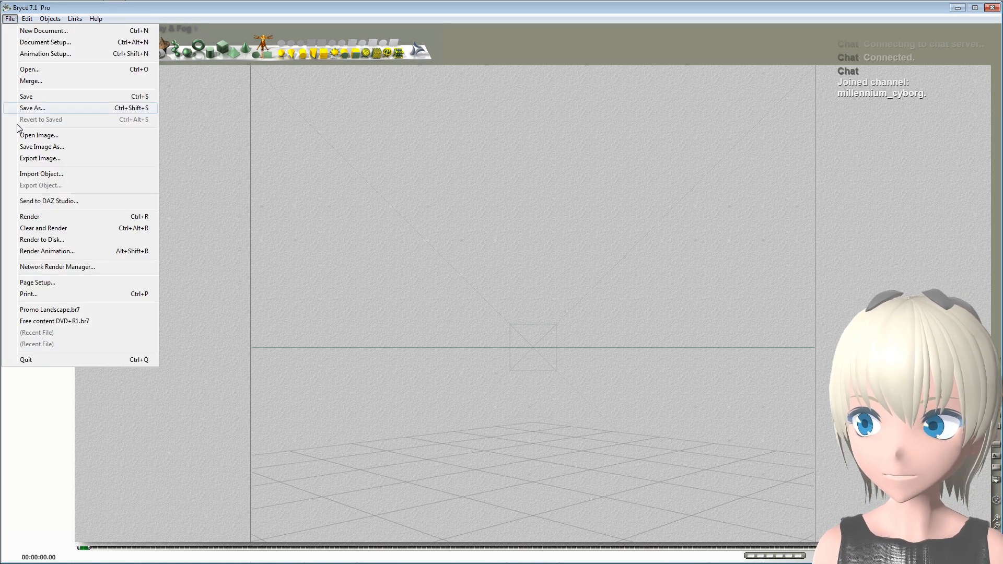
left_click(53, 310)
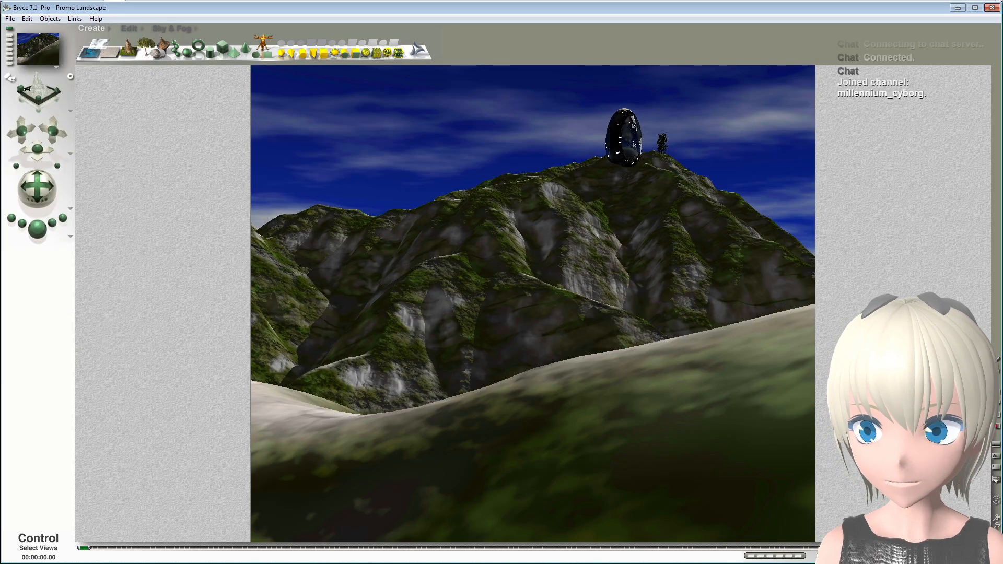
left_click(55, 67)
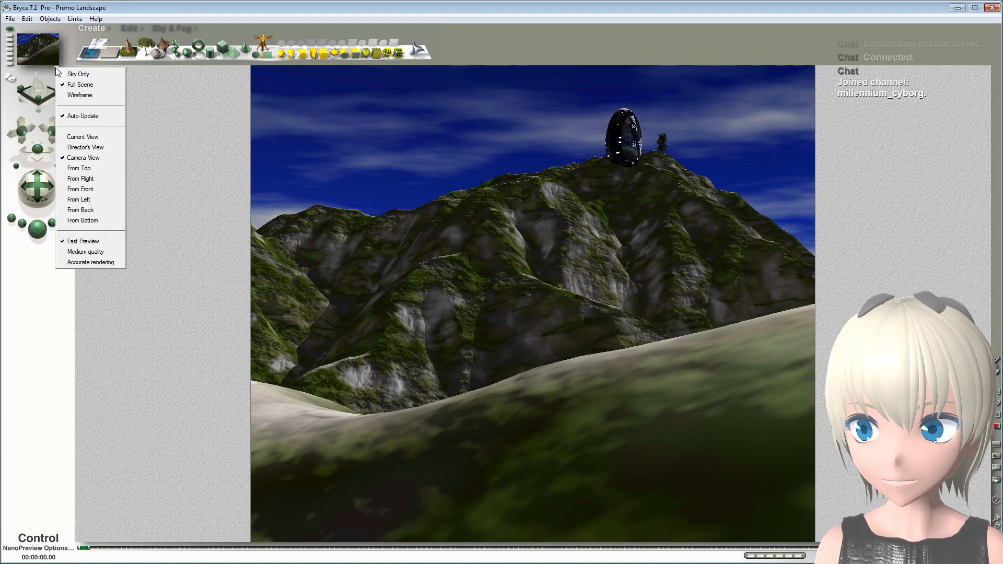
left_click(51, 71)
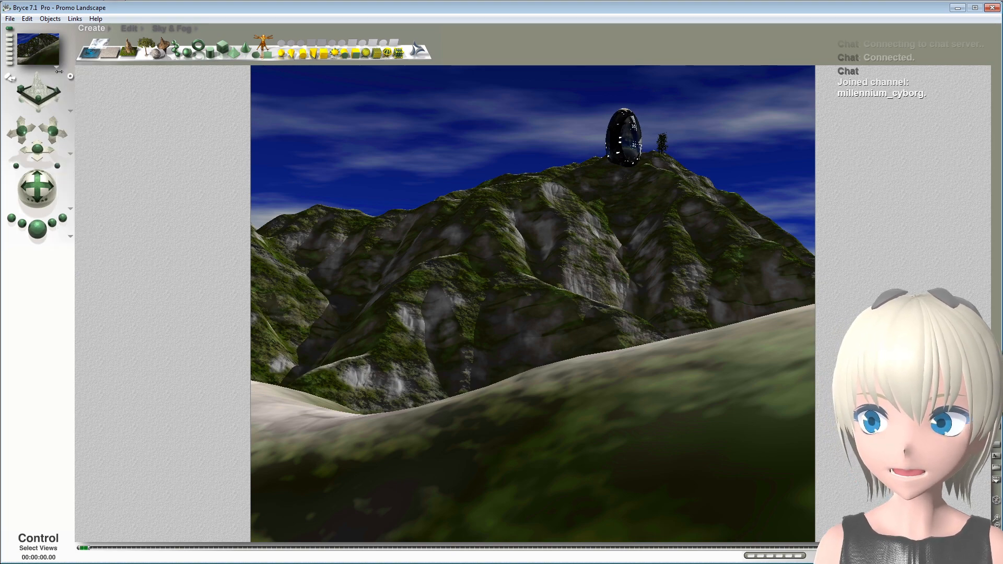
left_click(58, 68)
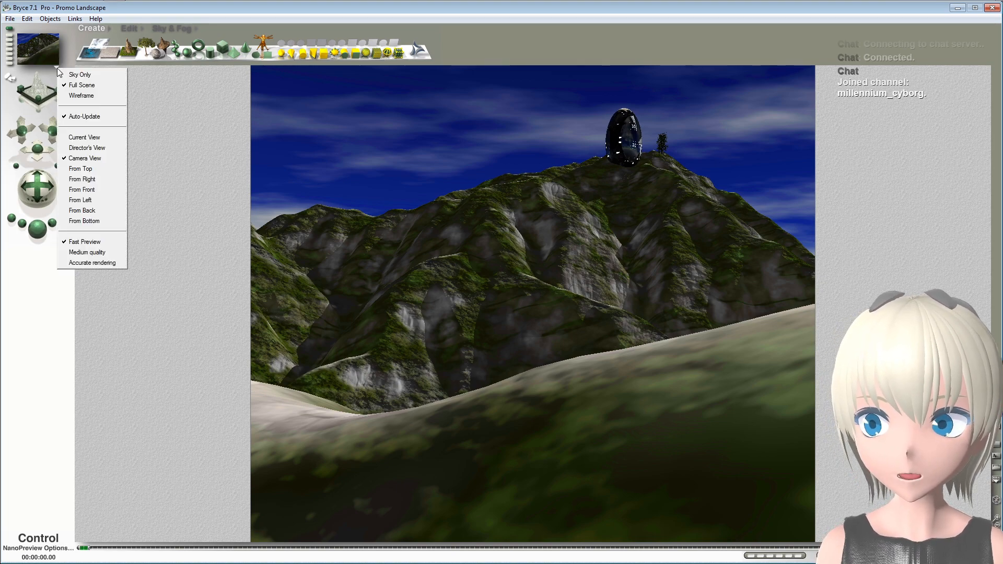
left_click(51, 72)
Step: Switch to the overview of the whole scene and open the Big Sur terrain in the Terrain Editor
left_click(64, 120)
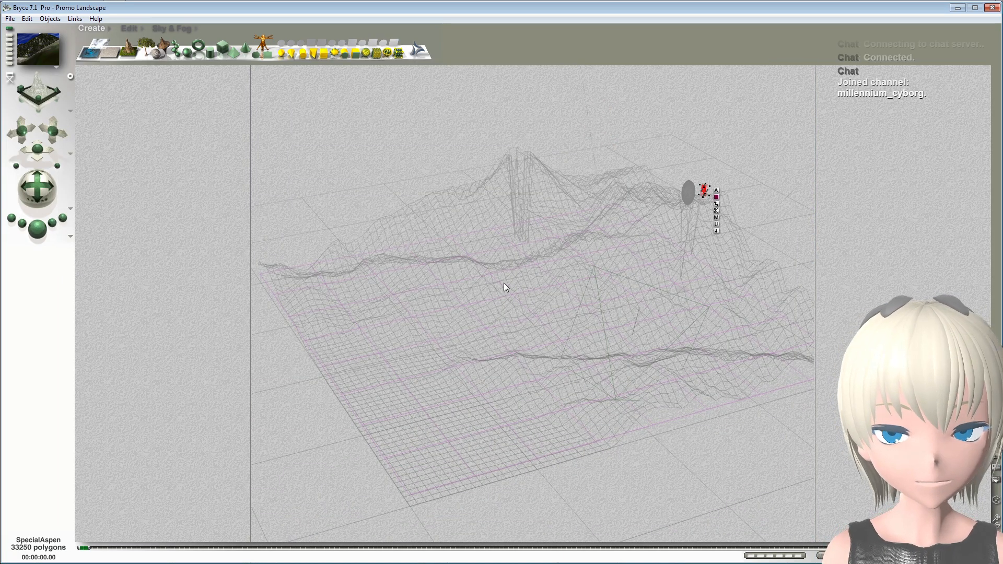
left_click(500, 307)
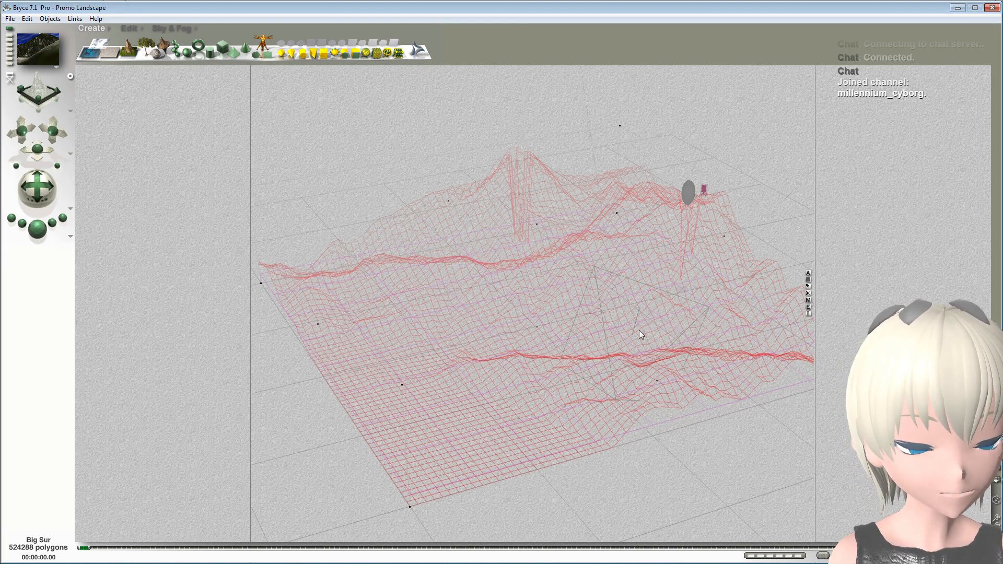
key("ctrl+e")
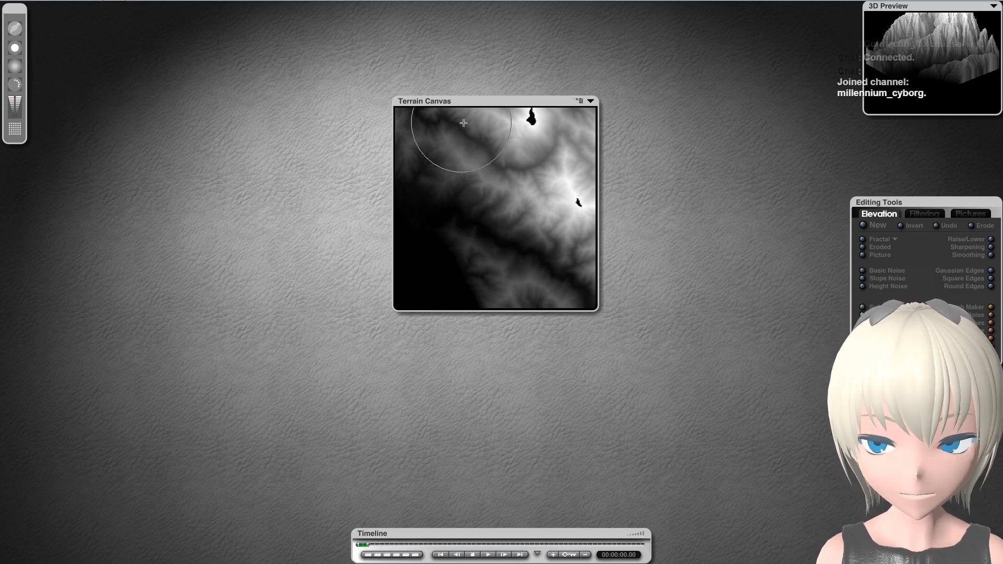
Step: Reposition the Terrain Canvas, review the available terrain grid resolutions without choosing one, and exit the Terrain Editor
left_click_drag(486, 101, 471, 92)
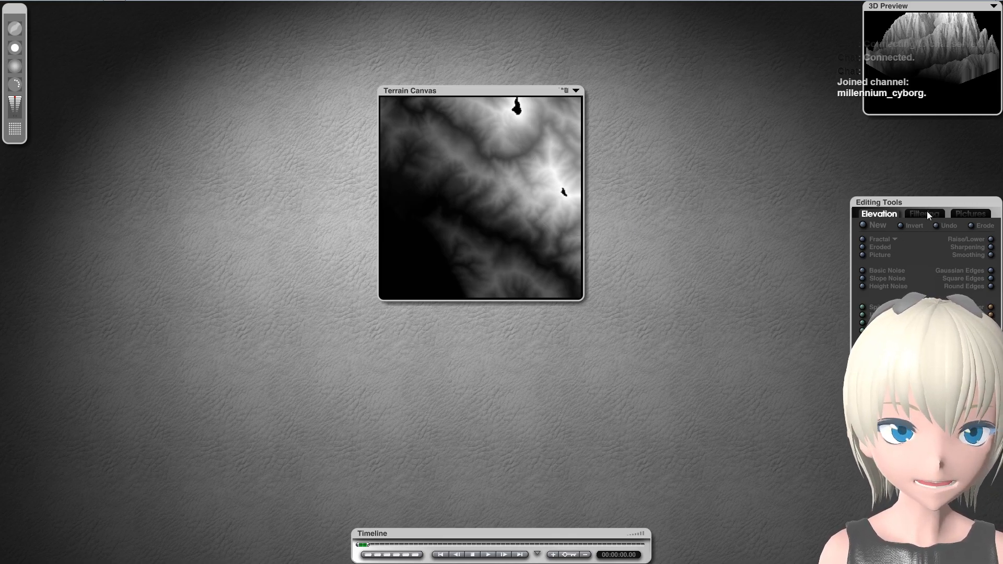
left_click(14, 132)
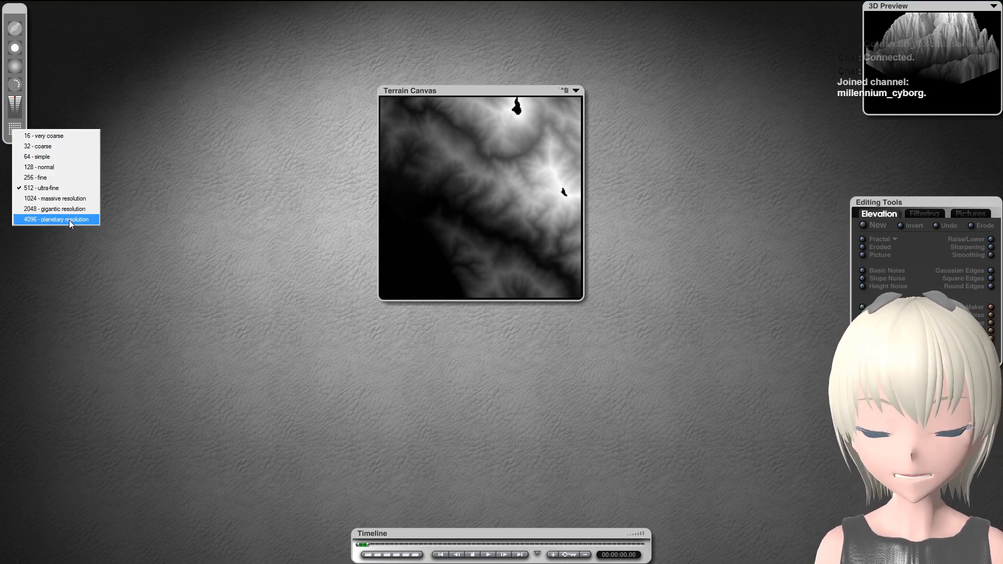
left_click(13, 129)
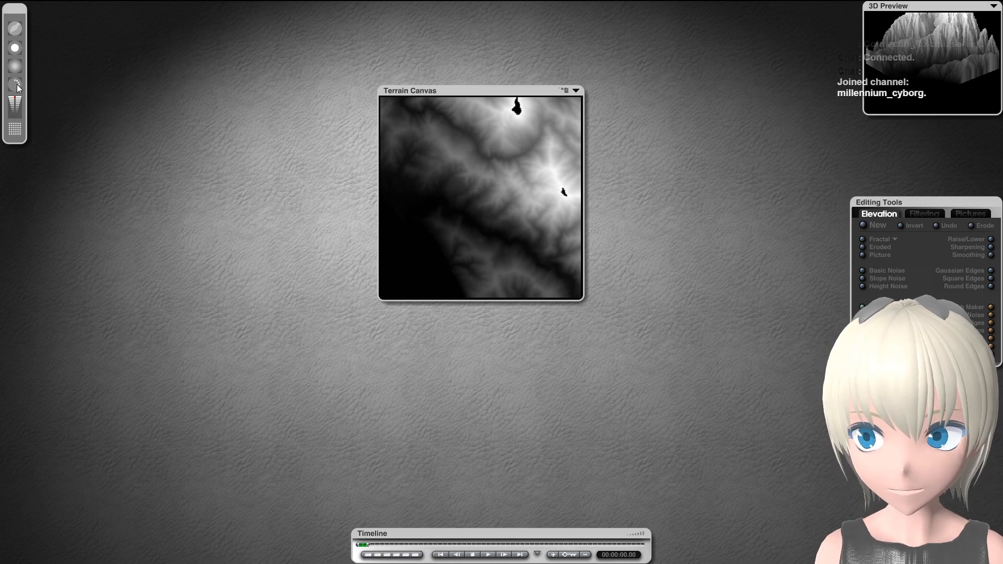
left_click(982, 553)
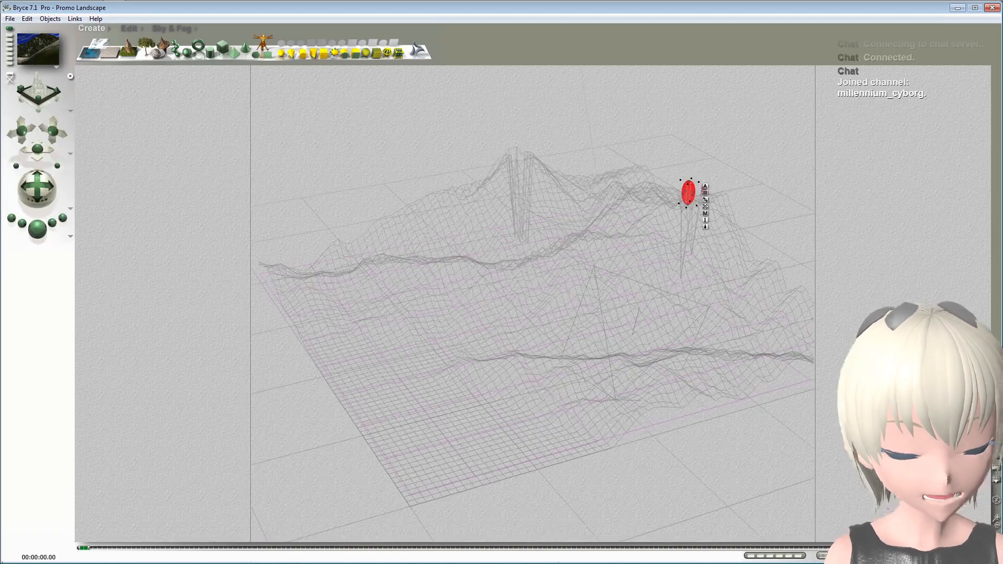
Step: Select Sphere 1 from the list of overlapping objects near the mountain peak
left_click(663, 200)
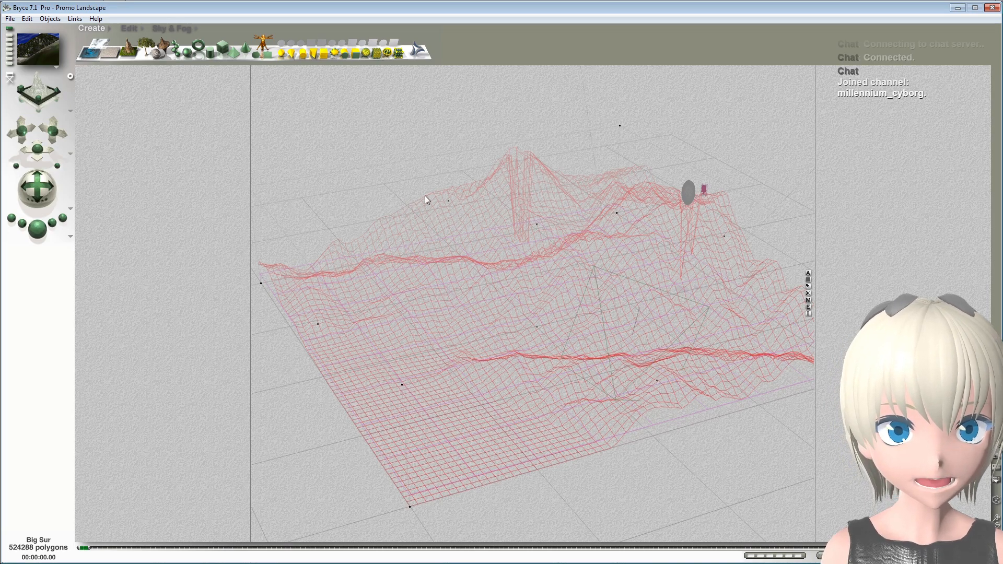
left_click(690, 186, "ctrl")
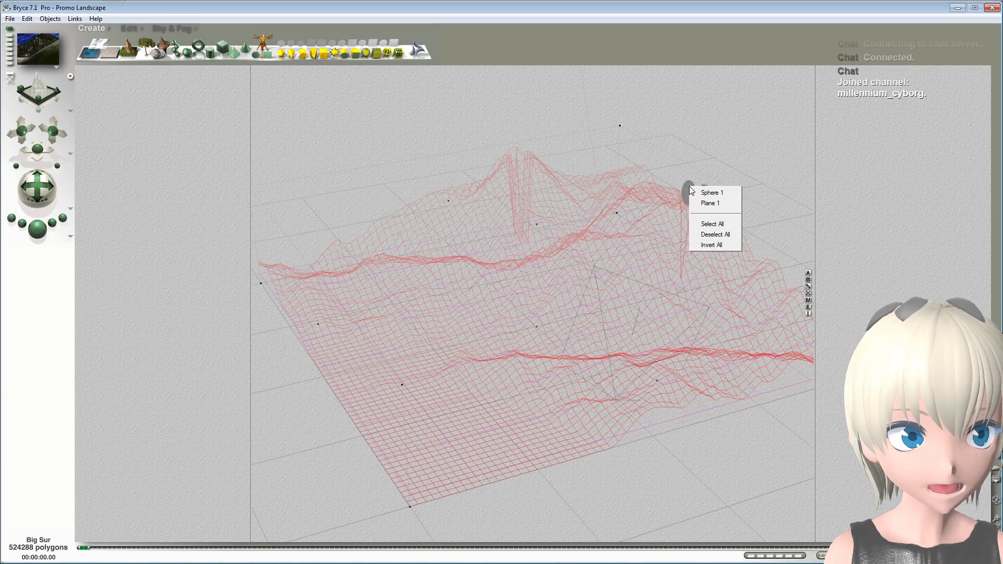
left_click(699, 191)
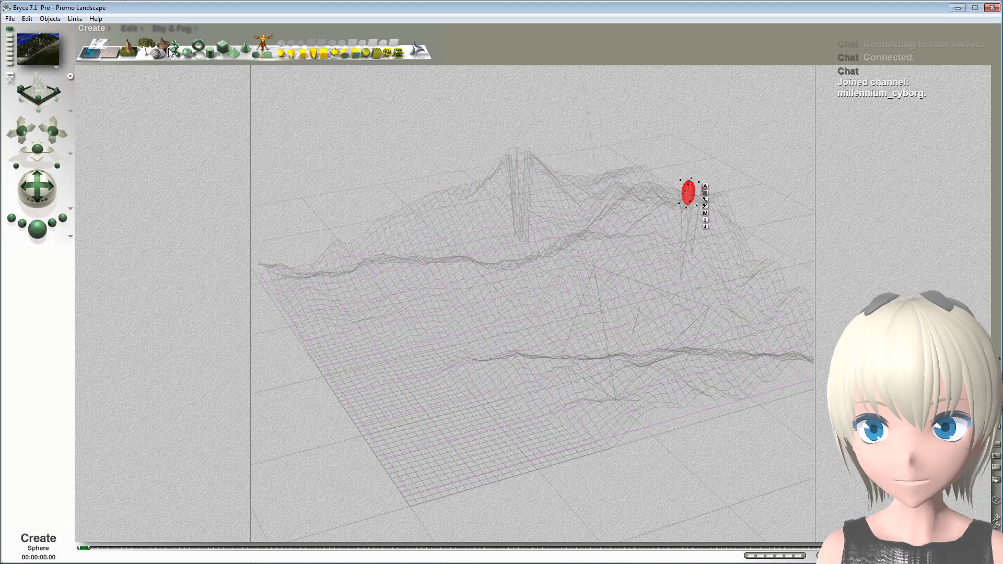
Step: View the preset materials library for the sphere and examine its material in the Materials Lab, cancelling both
left_click(132, 28)
left_click(93, 57)
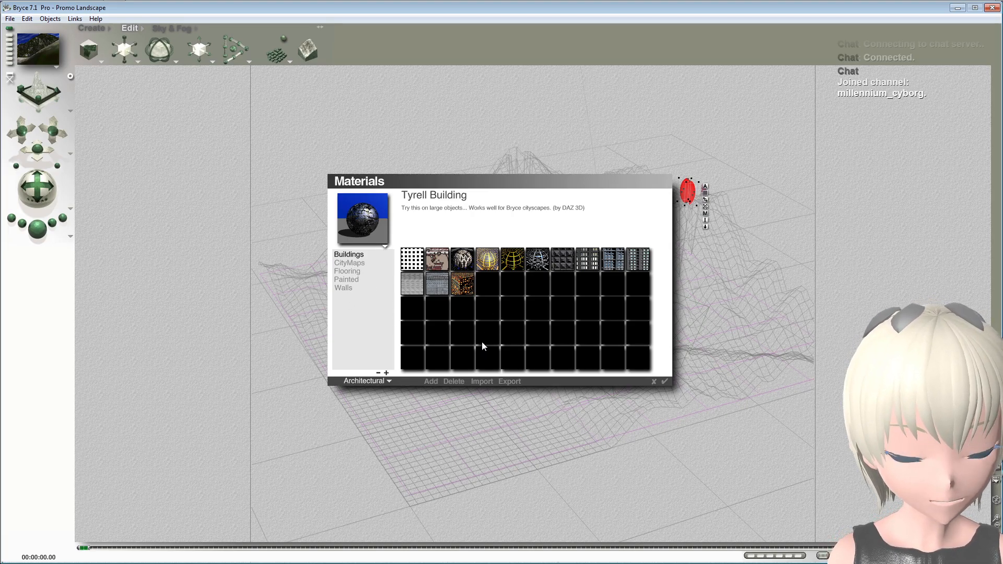
left_click(654, 381)
left_click(706, 214)
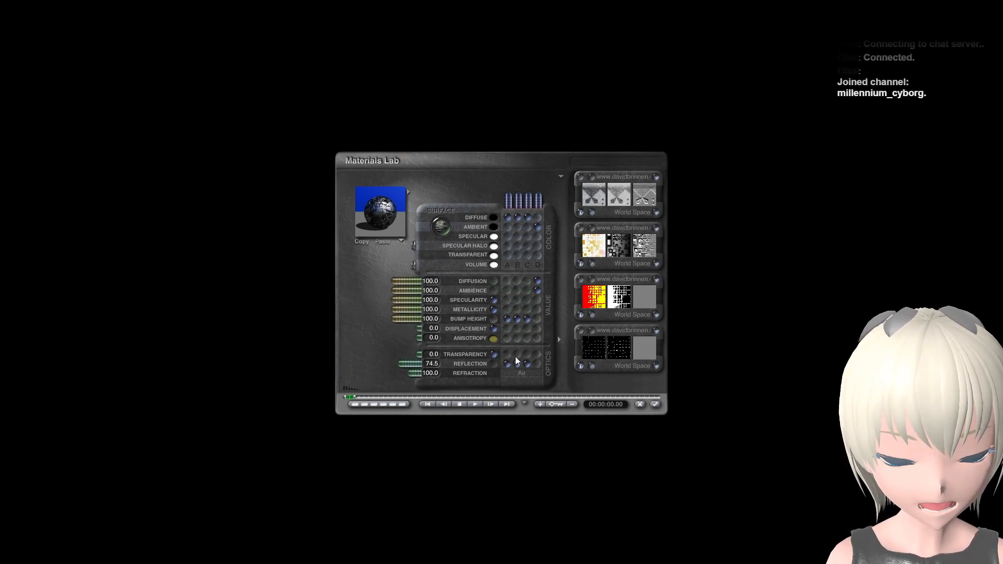
left_click(640, 405)
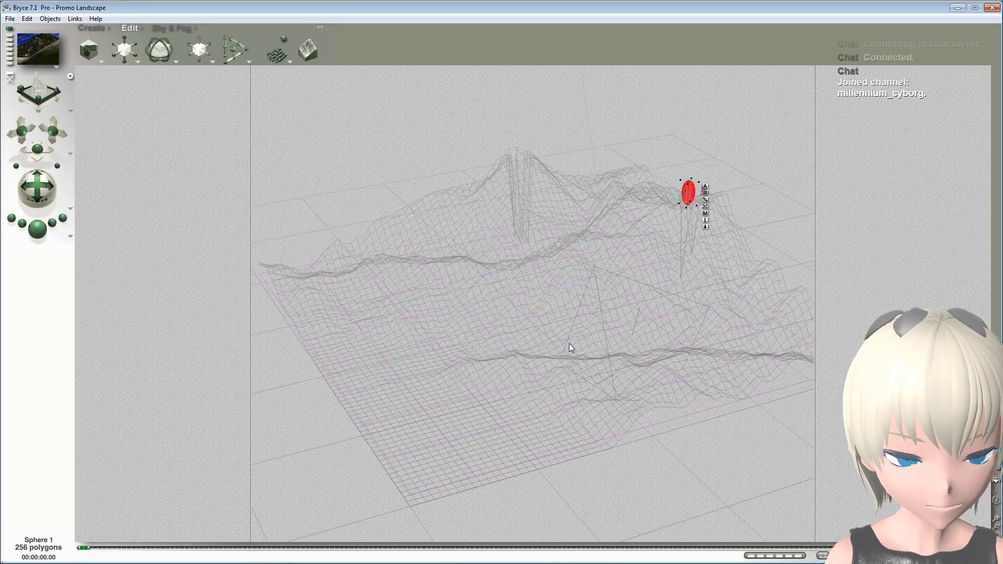
Step: Deselect all objects, view the Advanced Motion Lab and return to the scene
left_click(425, 133)
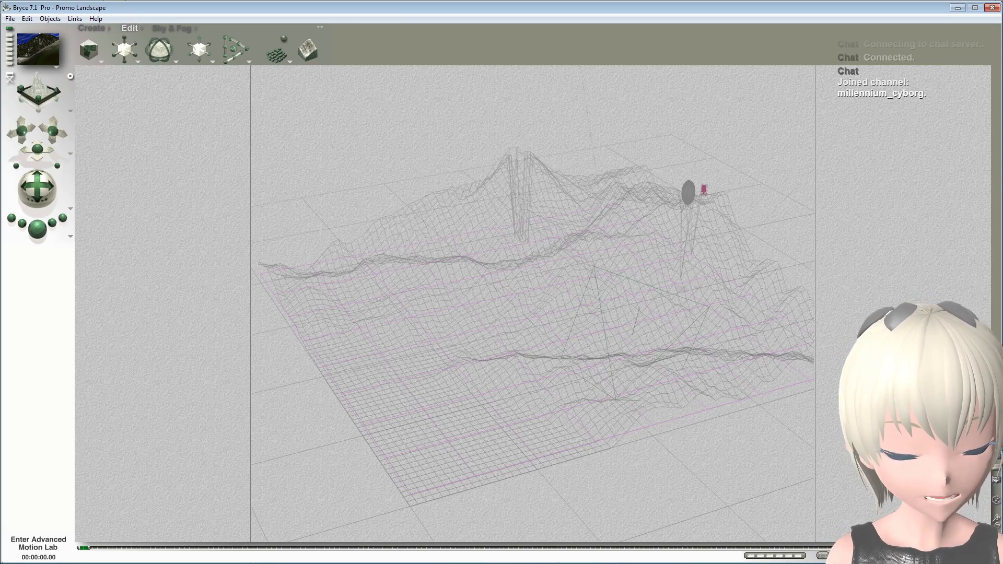
left_click(957, 554)
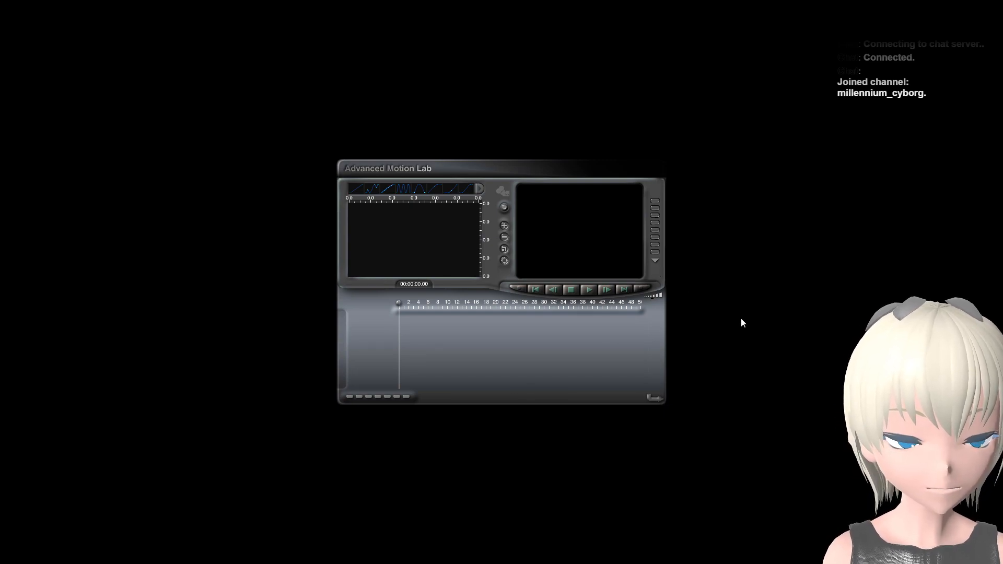
left_click(655, 399)
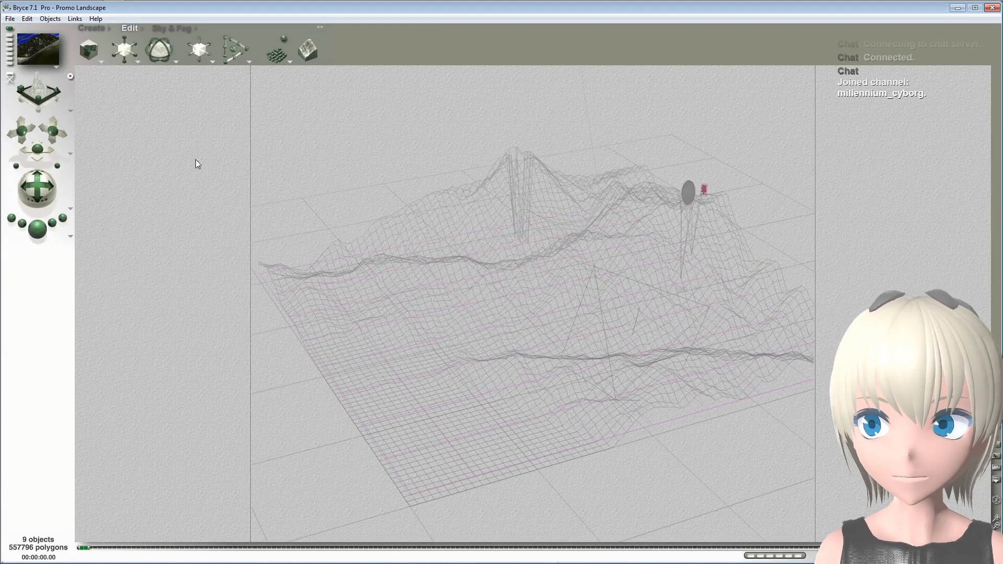
Step: Open the Landscape_01_anim.br7 scene from the Desktop, start rendering it and stop the render
left_click(10, 19)
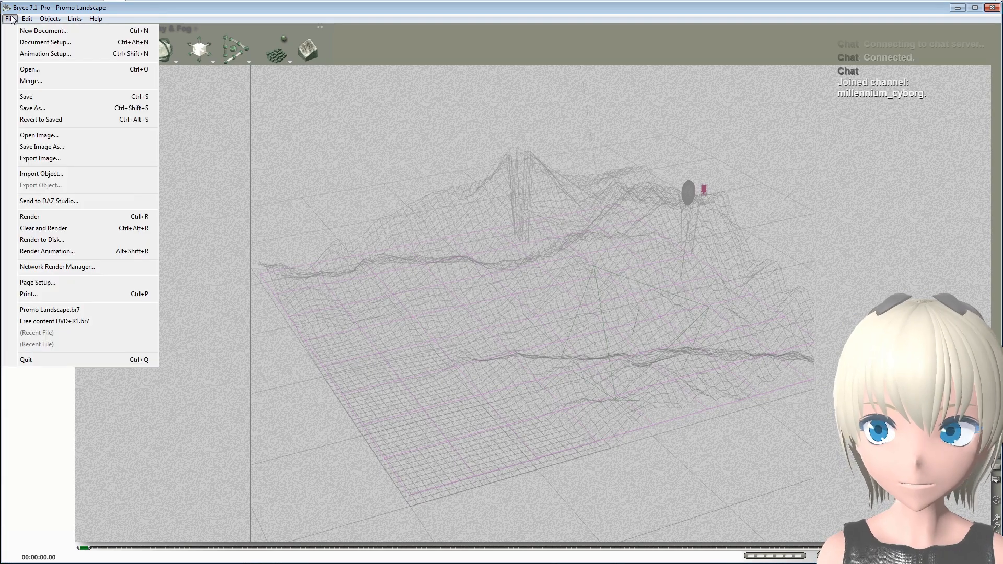
left_click(29, 69)
left_click(472, 288)
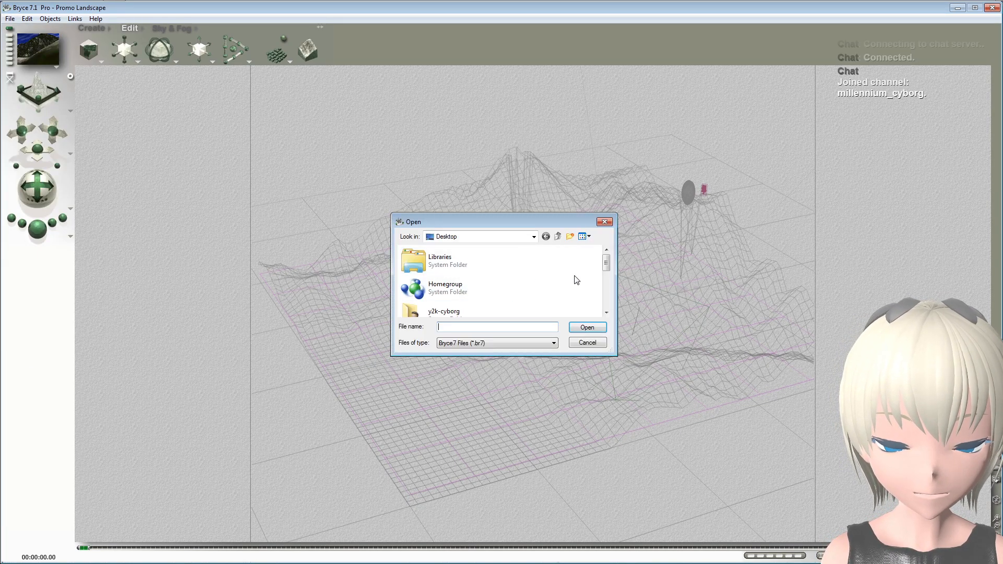
left_click_drag(606, 268, 610, 307)
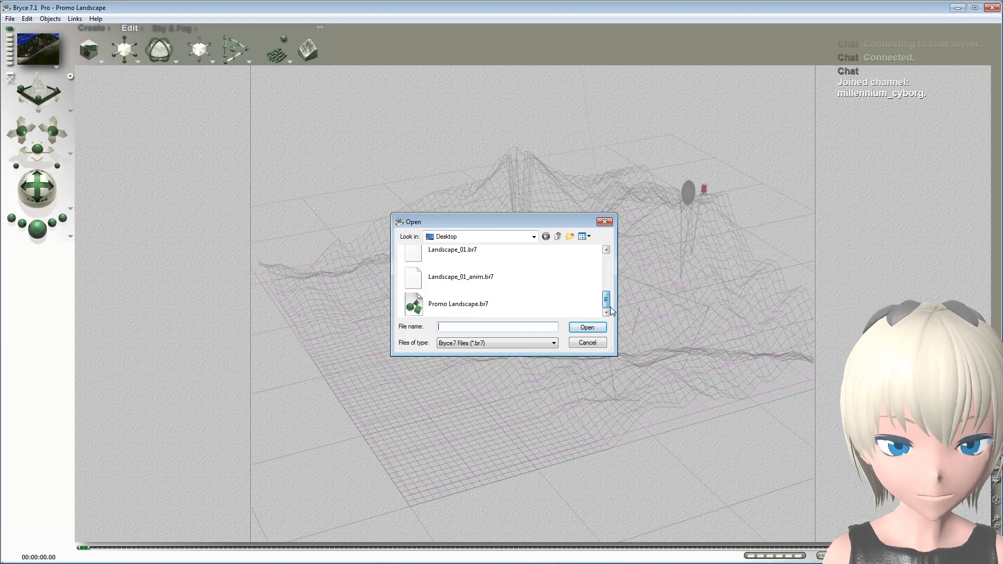
double_click(425, 285)
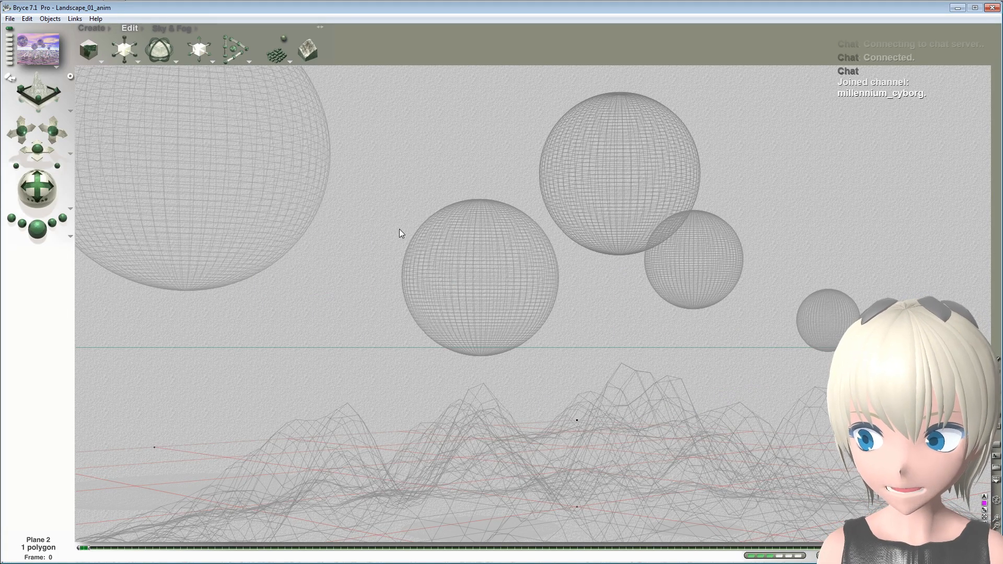
left_click(28, 231)
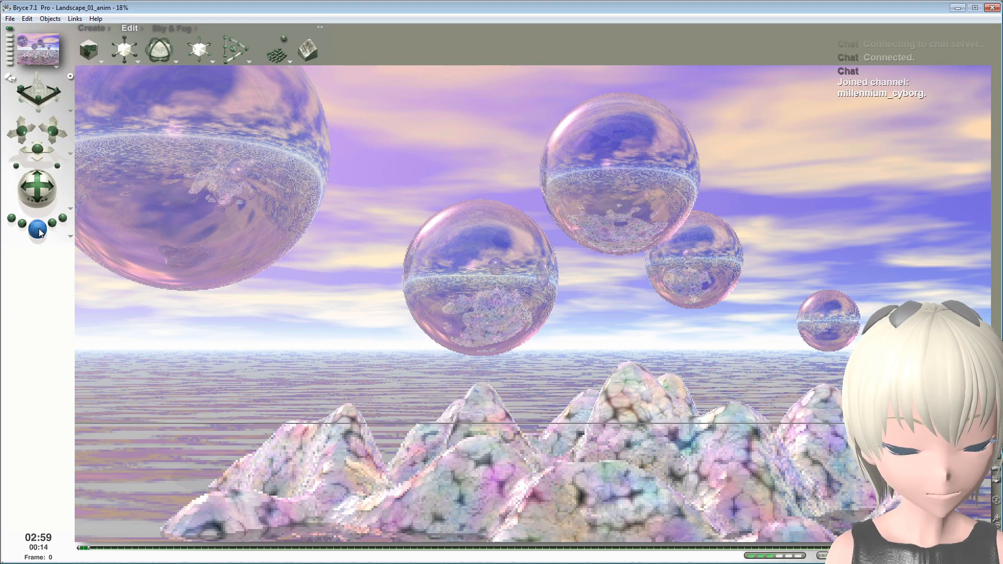
left_click(41, 233)
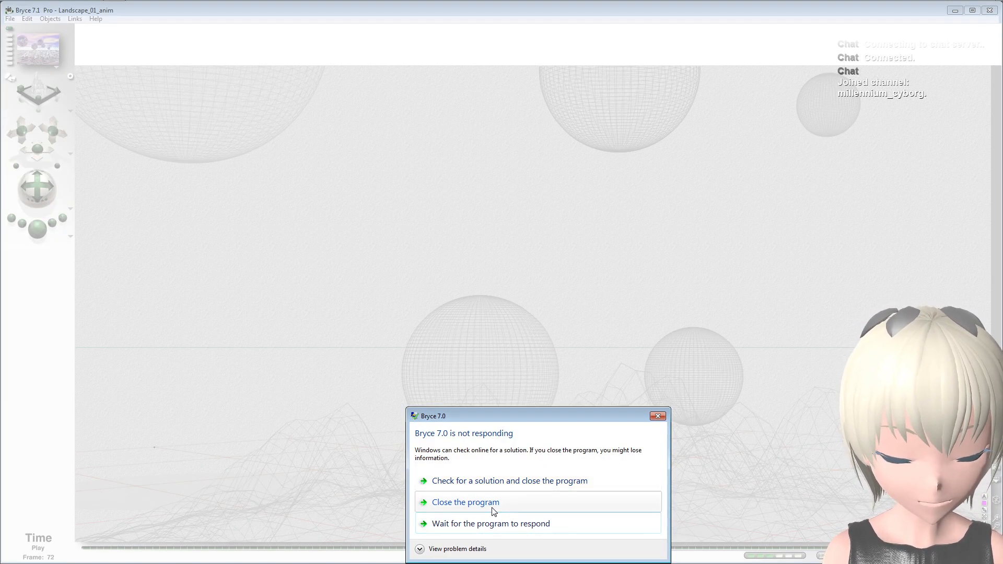
Step: Close the unresponsive Bryce program, relaunch it and open Promo Landscape.br7 from the Desktop
left_click(493, 508)
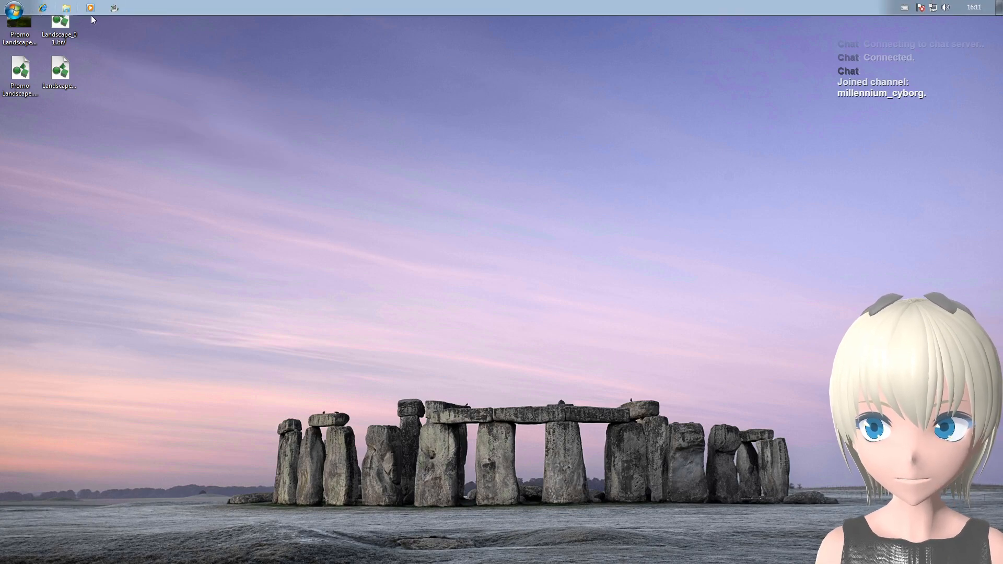
left_click(114, 8)
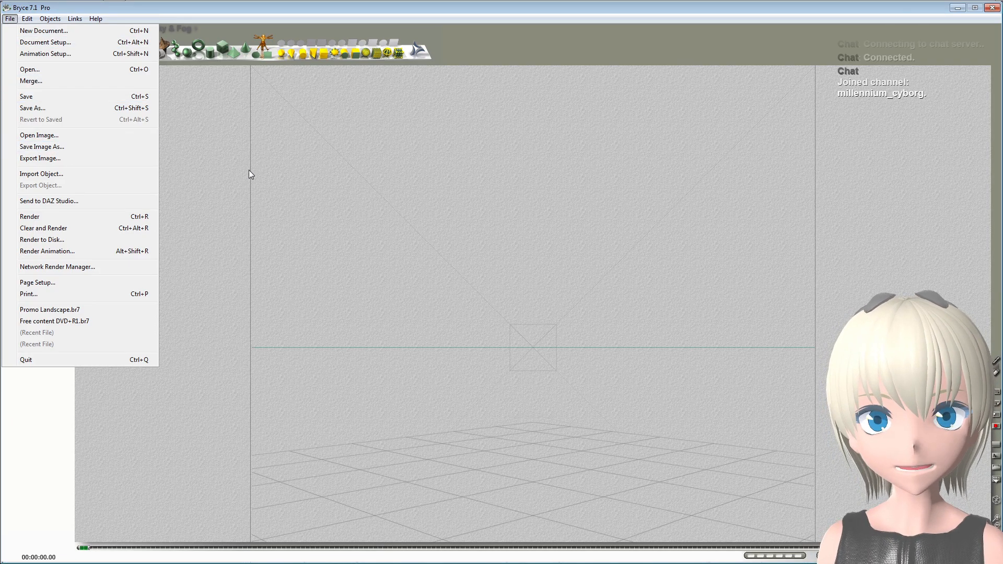
left_click(50, 70)
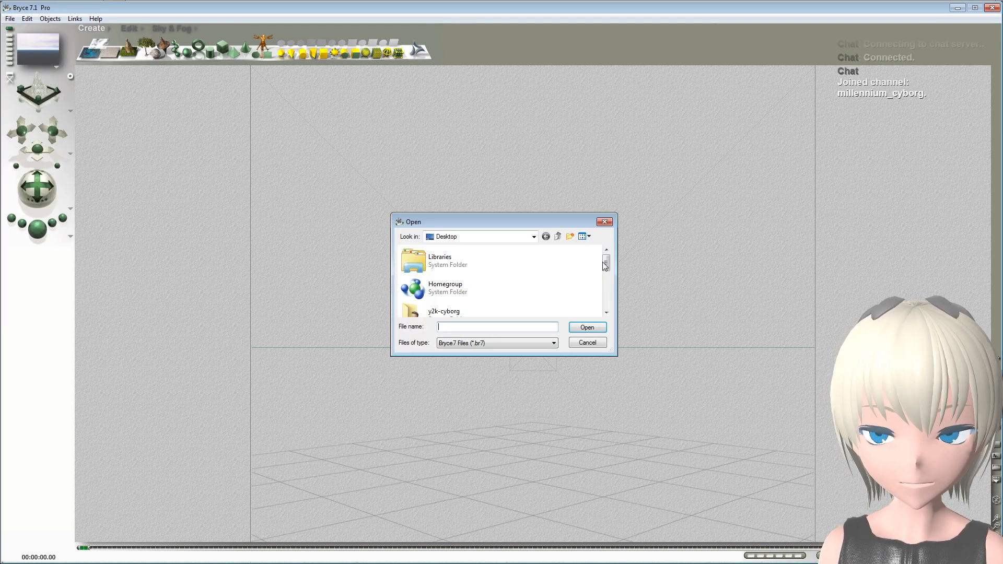
left_click_drag(606, 267, 614, 304)
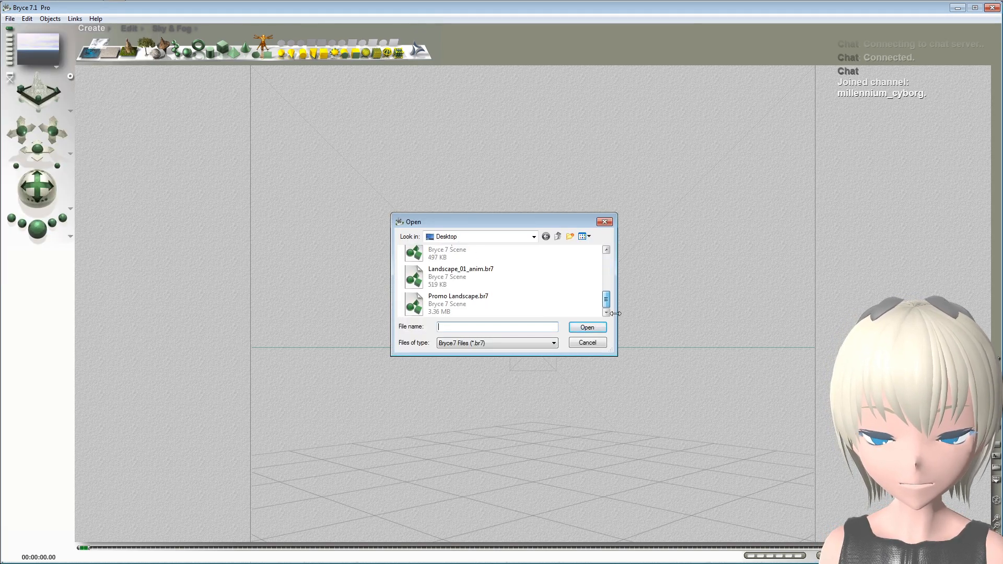
double_click(419, 304)
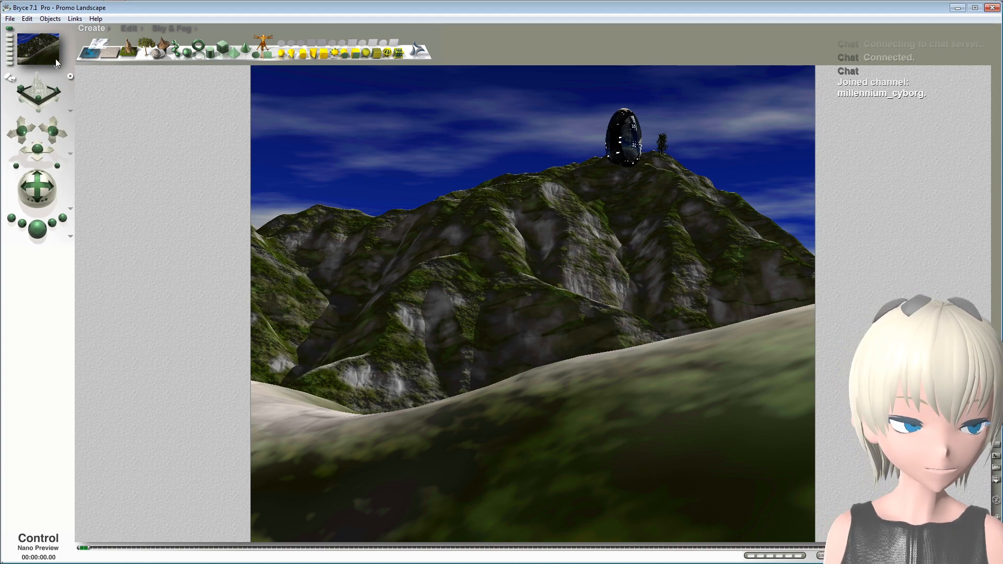
Step: Create a new document with a resolution of 1920 x 1920 and constrained proportions
left_click(9, 19)
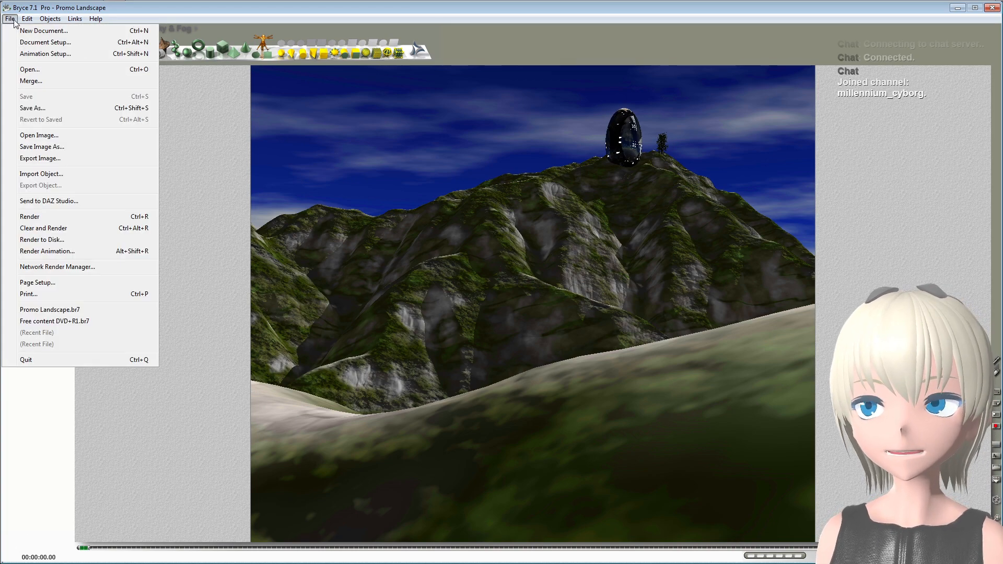
left_click(32, 33)
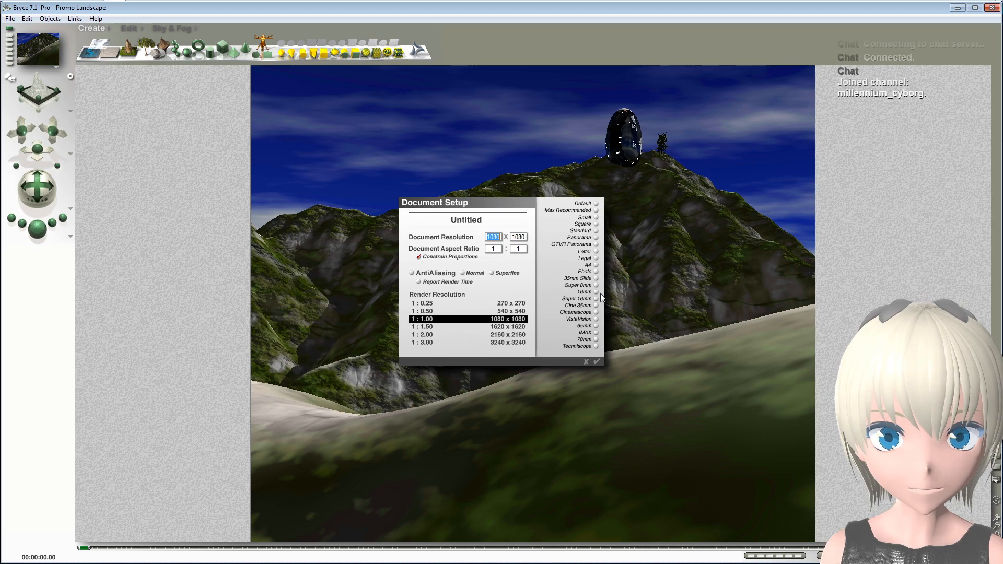
type("1920")
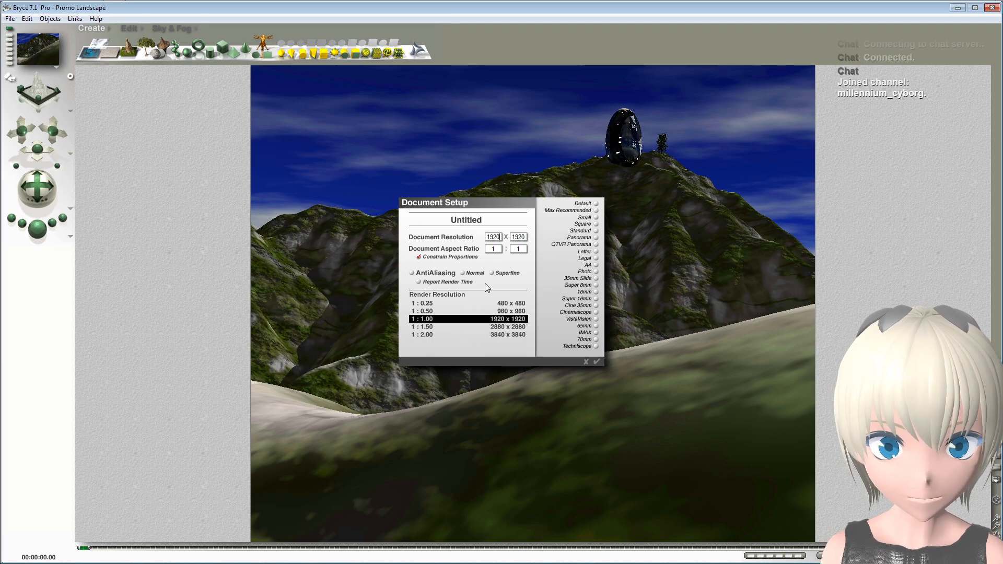
left_click(597, 361)
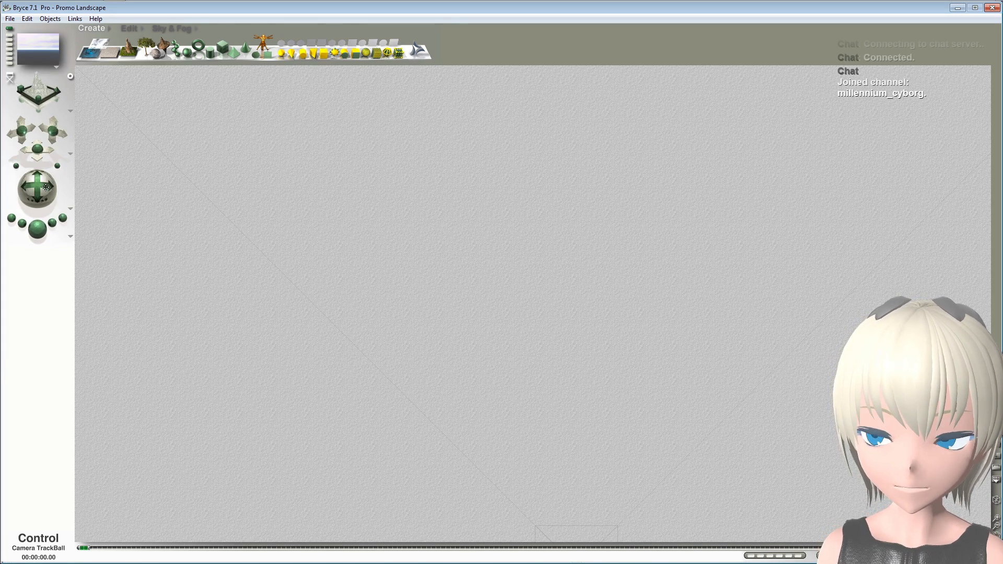
Step: Add a ground plane, turn the camera towards it and run a brief test render
left_click_drag(36, 188, 47, 219)
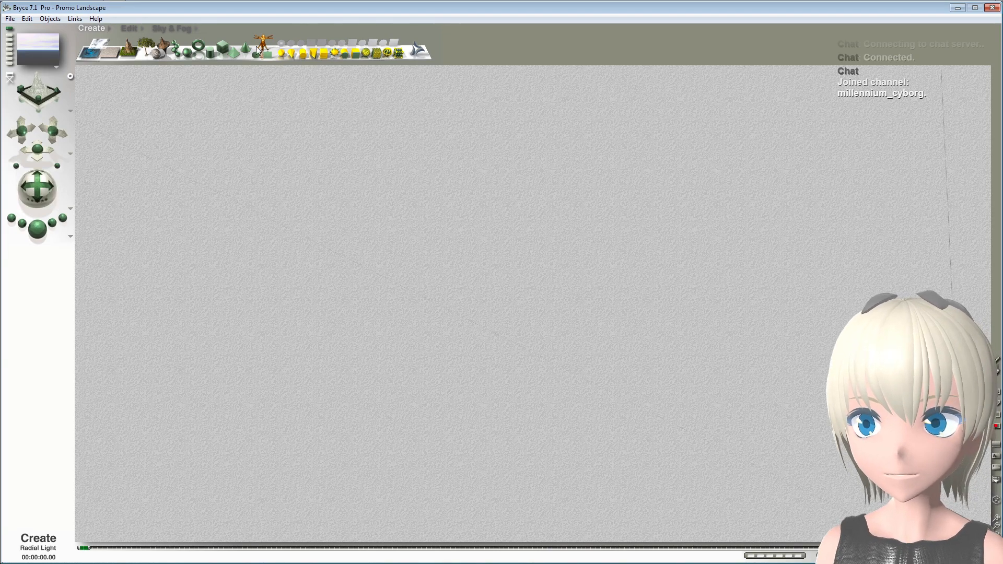
left_click(110, 52)
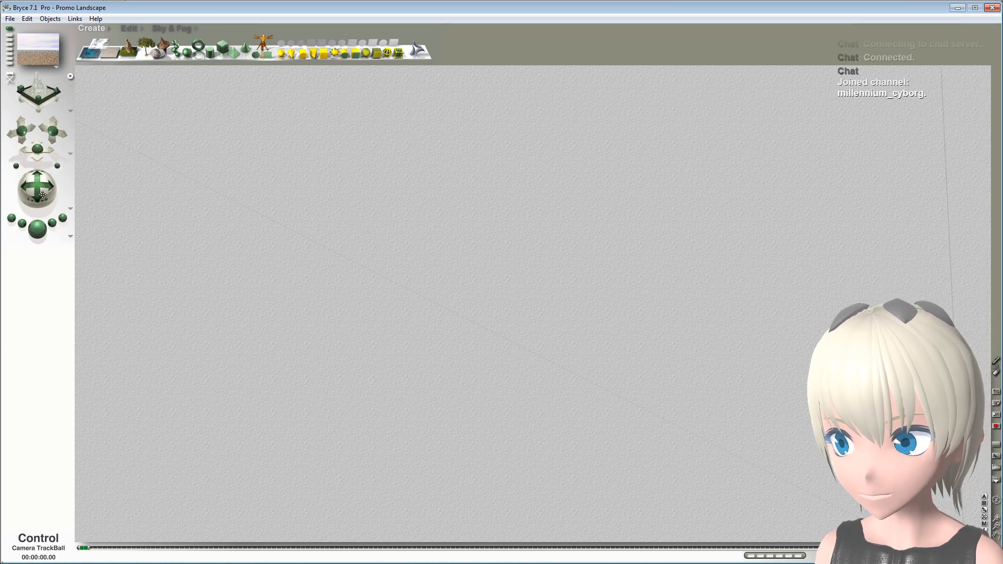
left_click_drag(40, 192, 42, 203)
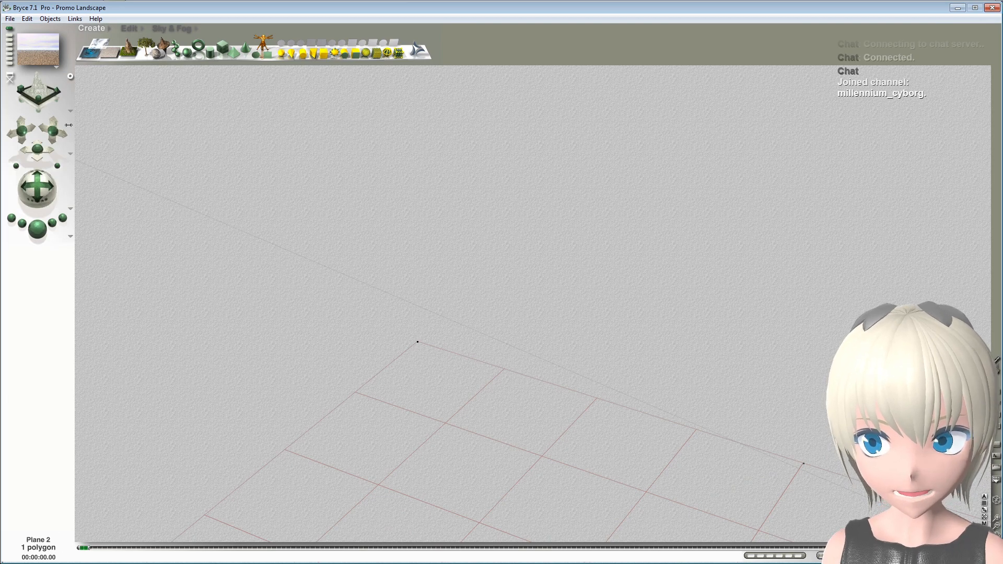
left_click_drag(37, 150, 60, 196)
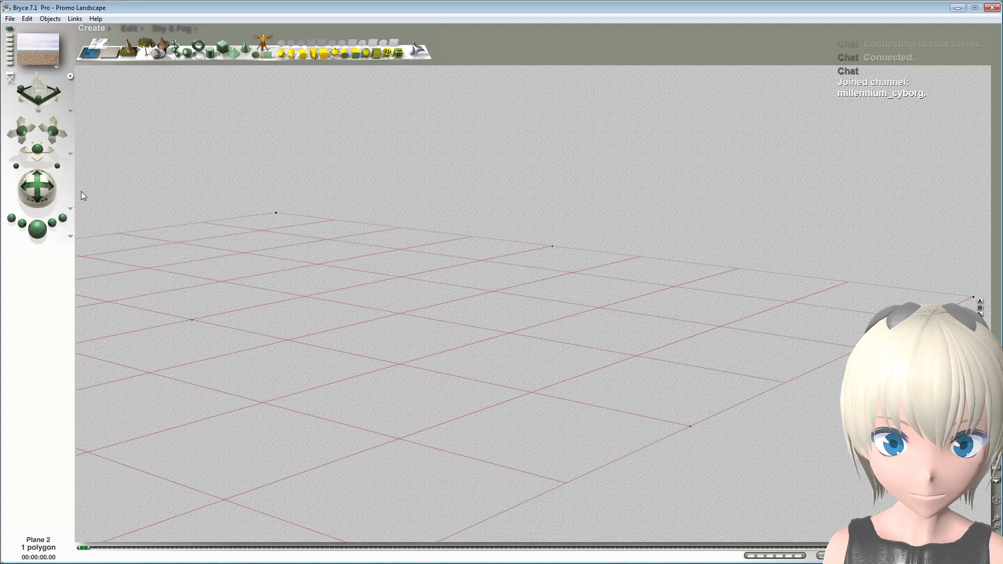
left_click_drag(40, 148, 70, 156)
left_click(38, 237)
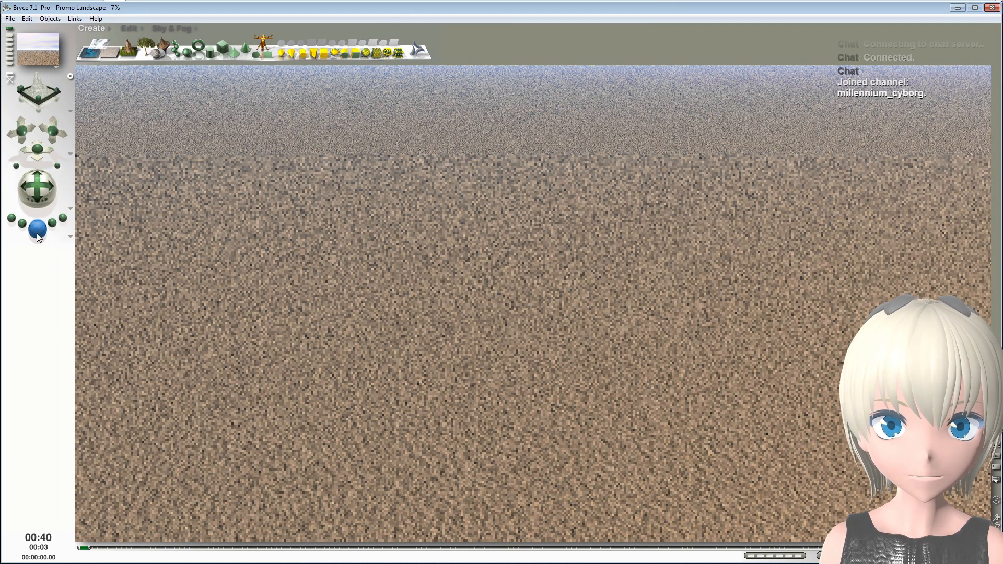
left_click(92, 321)
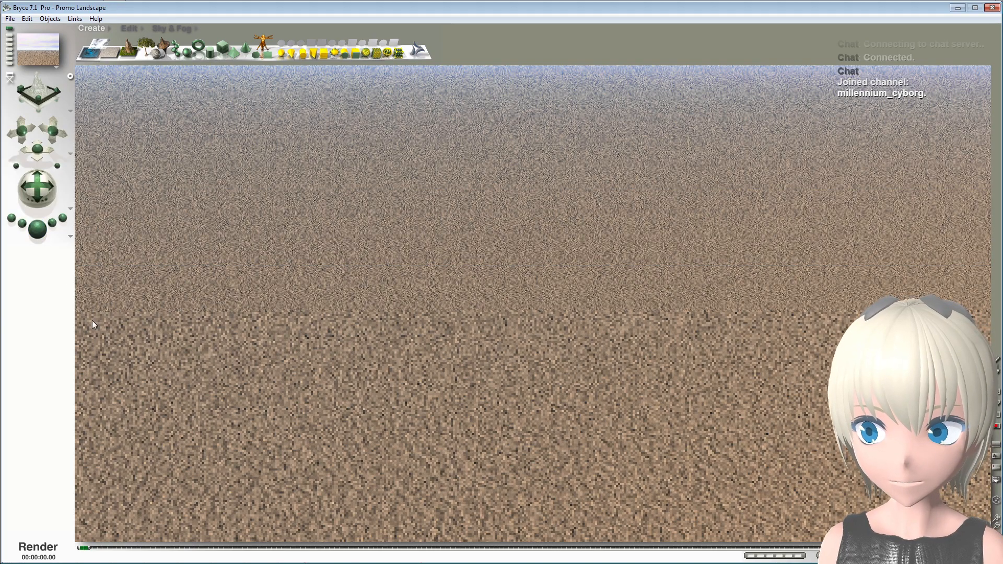
Step: Set the render priority to High and switch the render options from full render to Preview Render
left_click(69, 238)
mouse_move(95, 242)
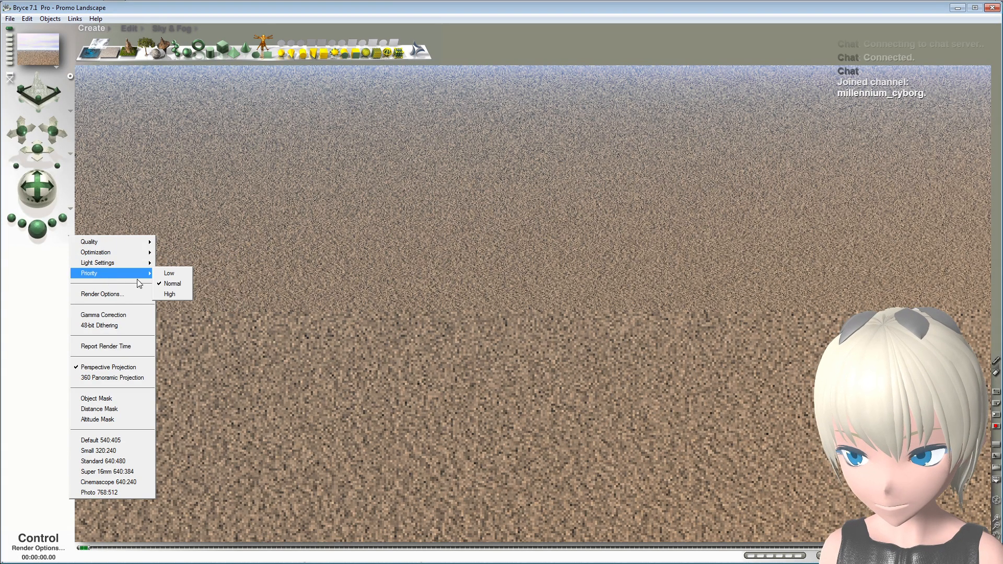
left_click(180, 294)
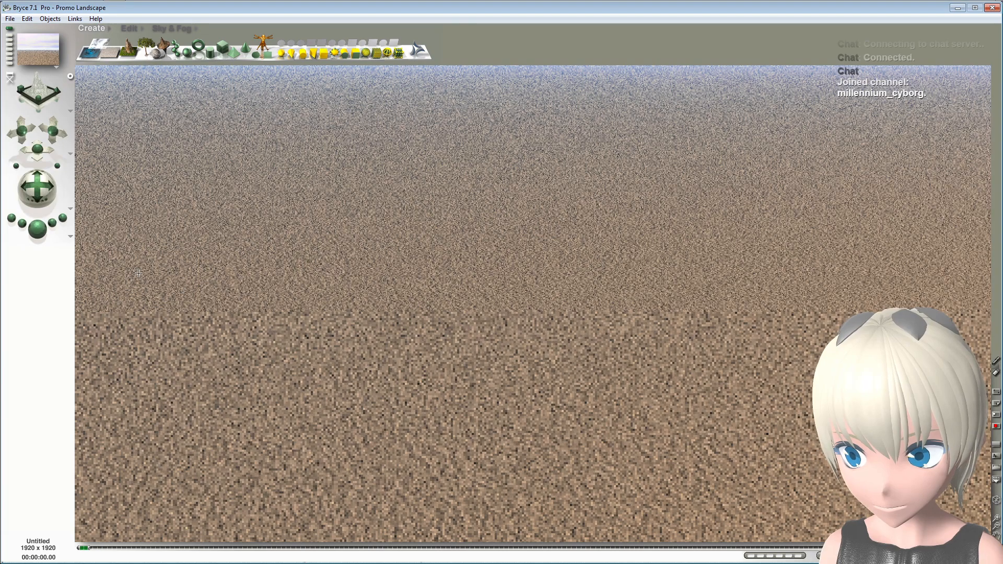
left_click(72, 237)
left_click(105, 291)
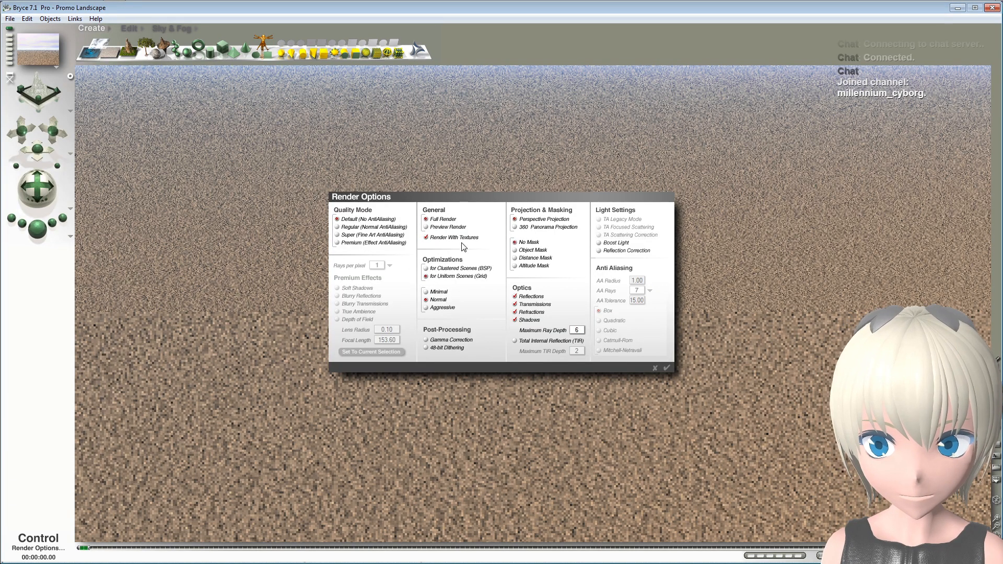
left_click(435, 227)
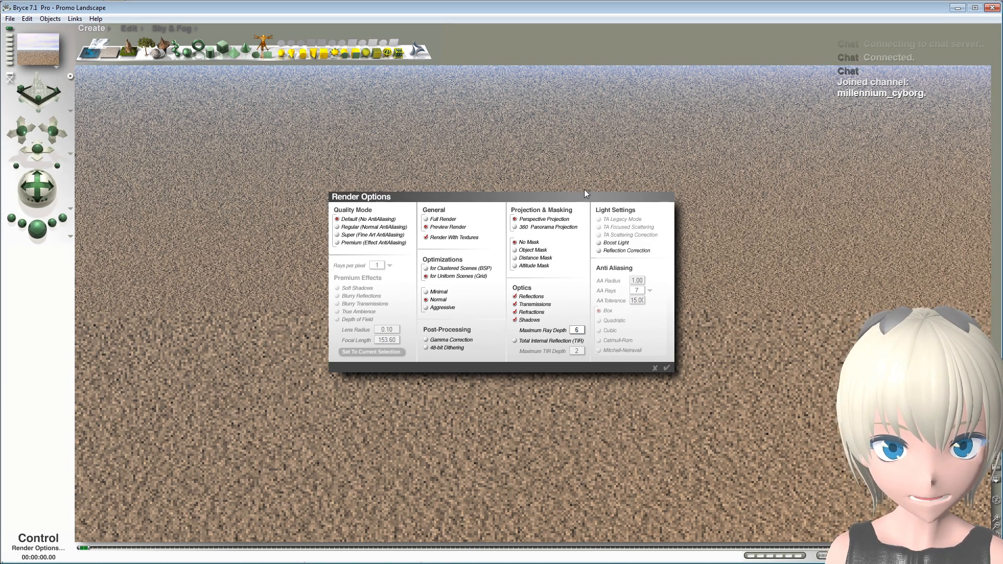
left_click(668, 368)
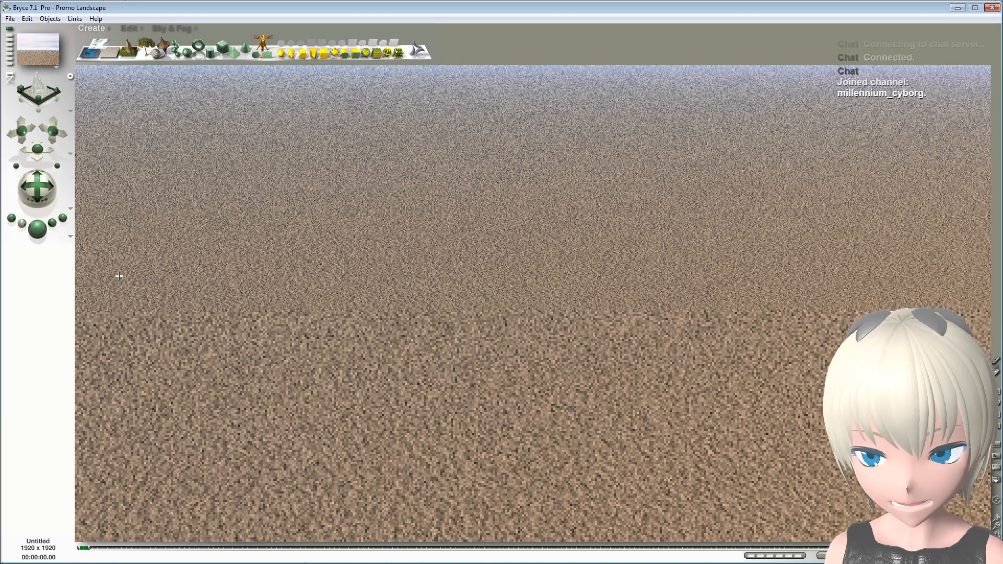
Step: Start and stop a preview render of the ground, tilt the camera up to include the sky, and render again
left_click(36, 237)
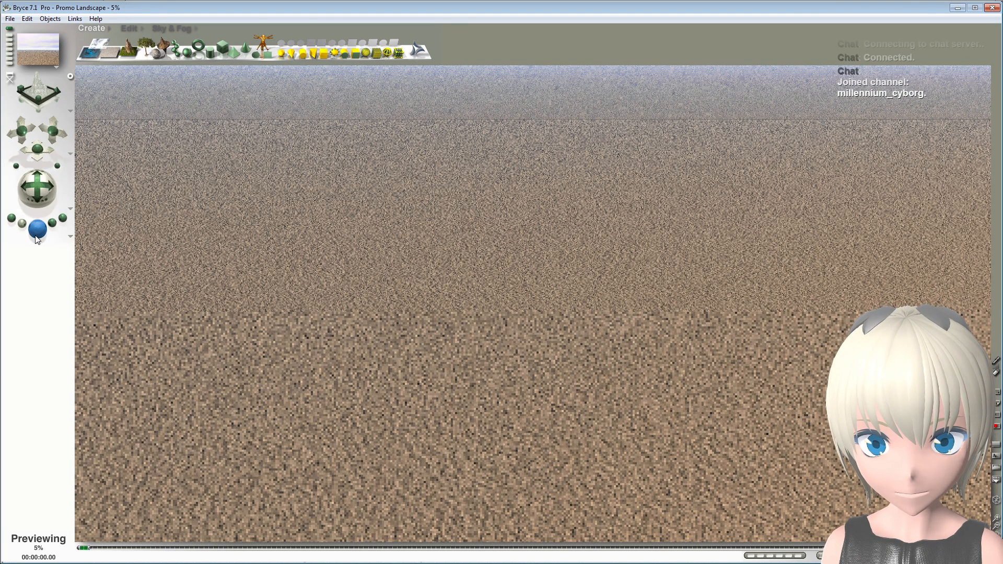
left_click(36, 239)
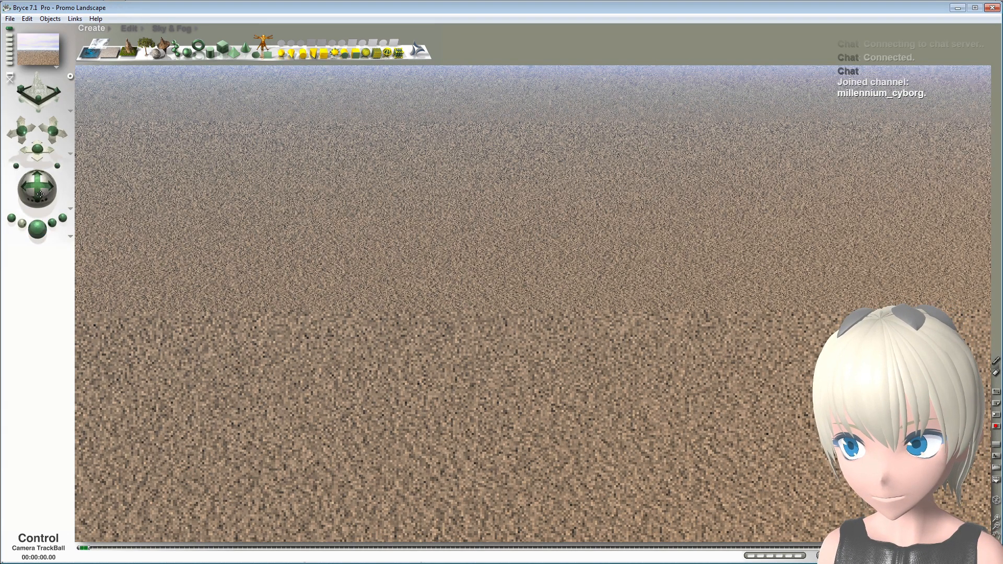
left_click_drag(40, 194, 40, 215)
left_click(37, 230)
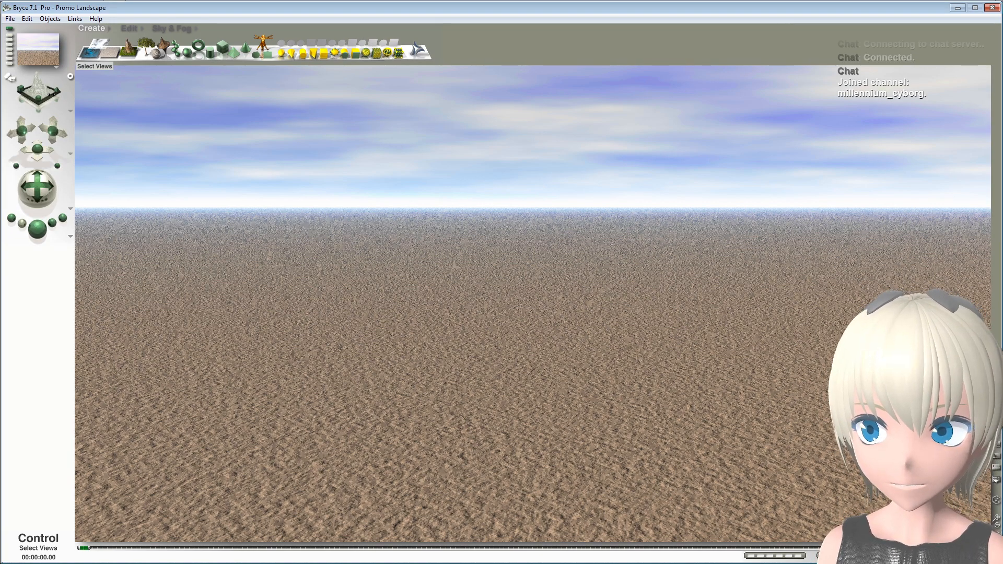
Step: In the top view, add a cube and move it about one and a half grid squares left and half a square up
left_click_drag(54, 94, 59, 94)
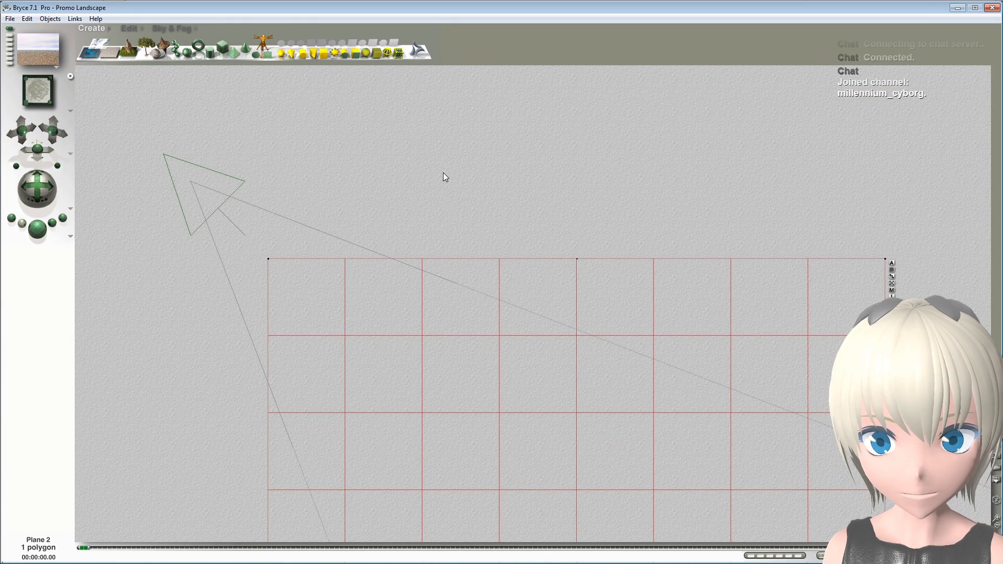
left_click(535, 169)
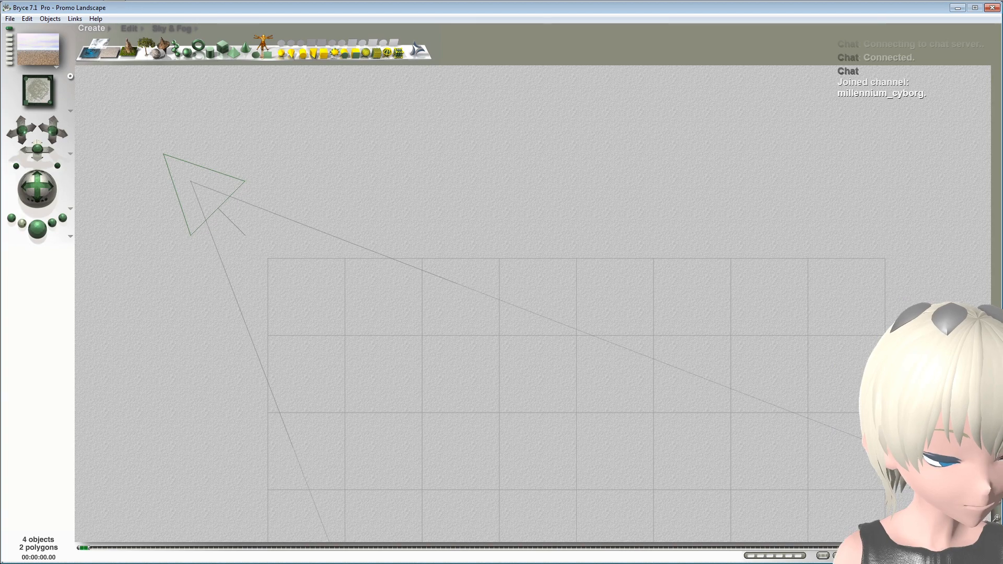
left_click_drag(996, 551, 805, 190)
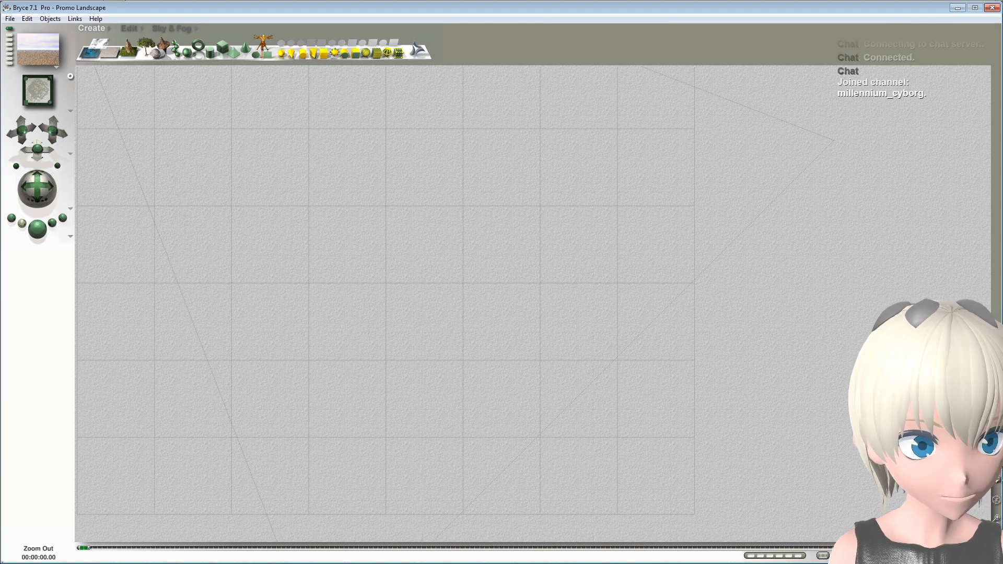
left_click(223, 47)
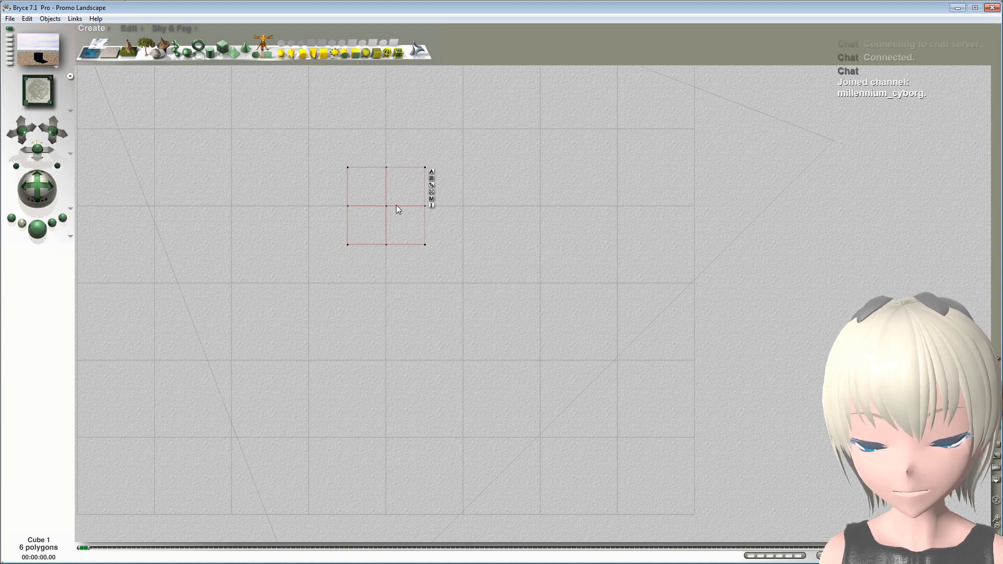
left_click_drag(397, 206, 280, 165)
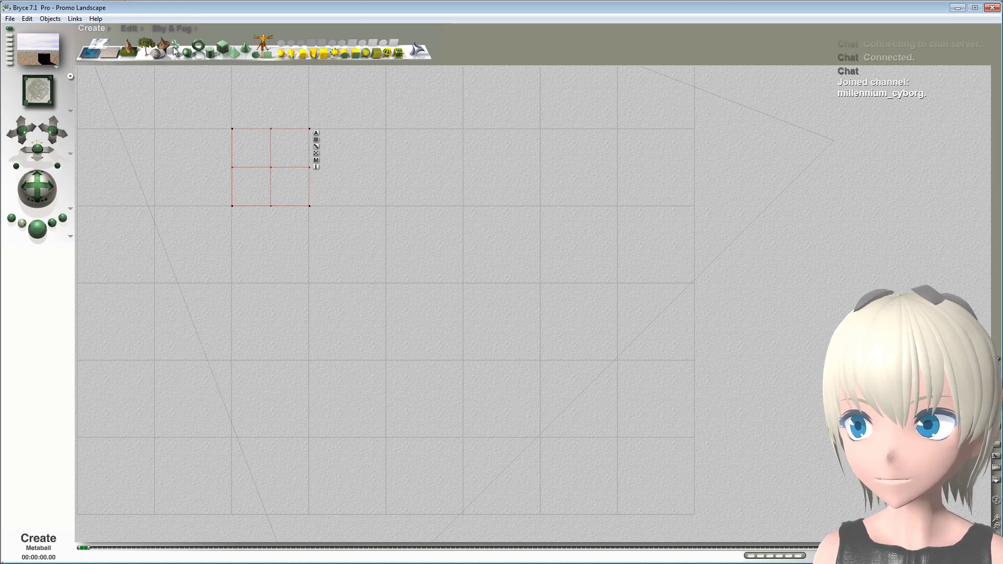
Step: Open the material library to view the Architectural building presets and close it without choosing one
left_click(130, 29)
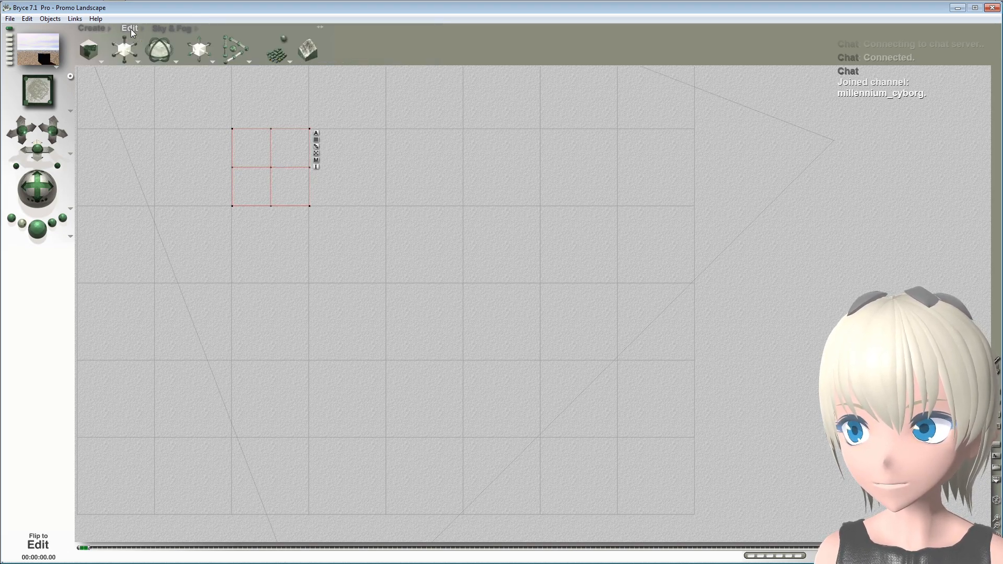
left_click(143, 29)
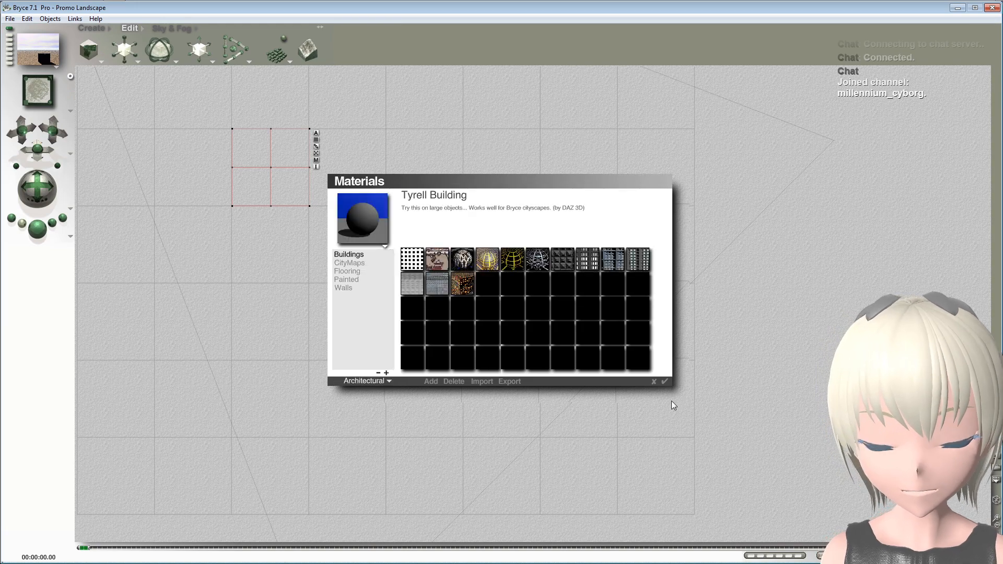
left_click(654, 383)
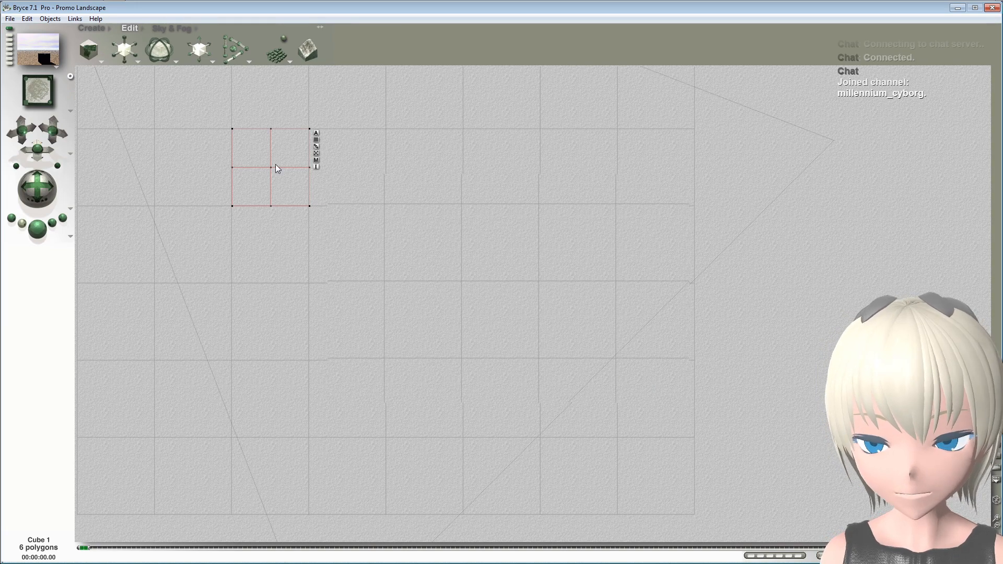
Step: Copy the cube three times and arrange all four cubes in a two-by-two layout with gaps of one grid square
left_click(27, 19)
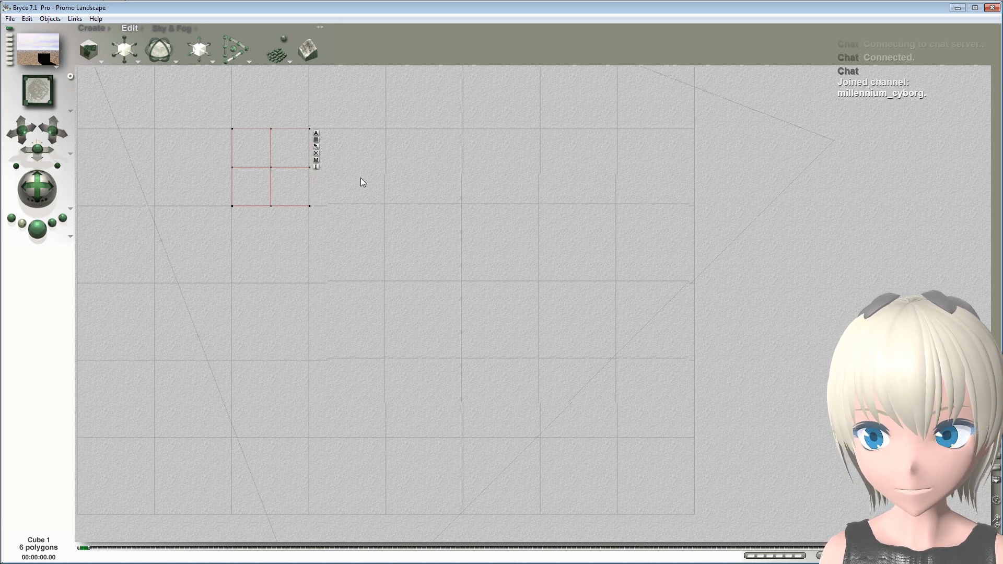
key("ctrl+d")
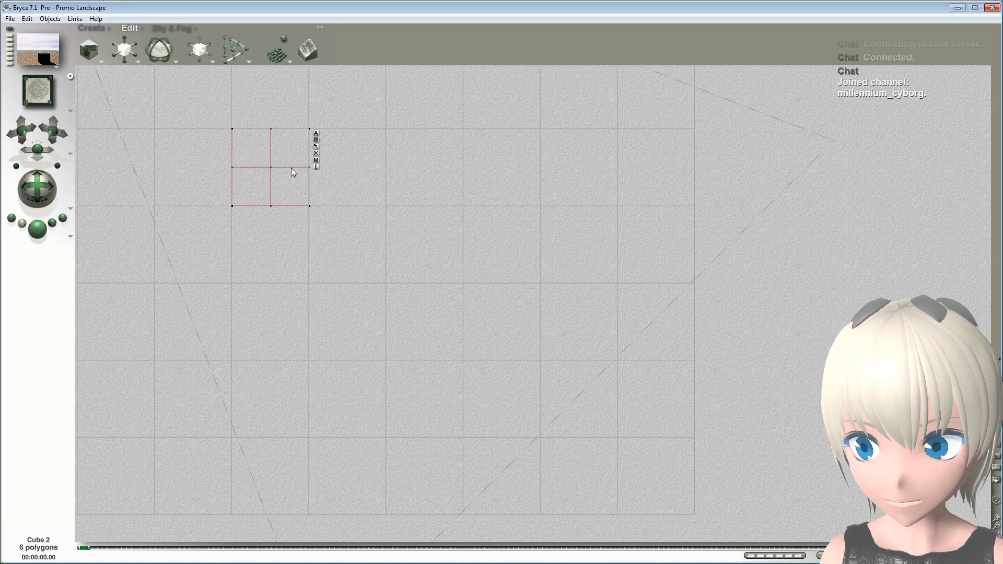
left_click_drag(291, 167, 450, 167)
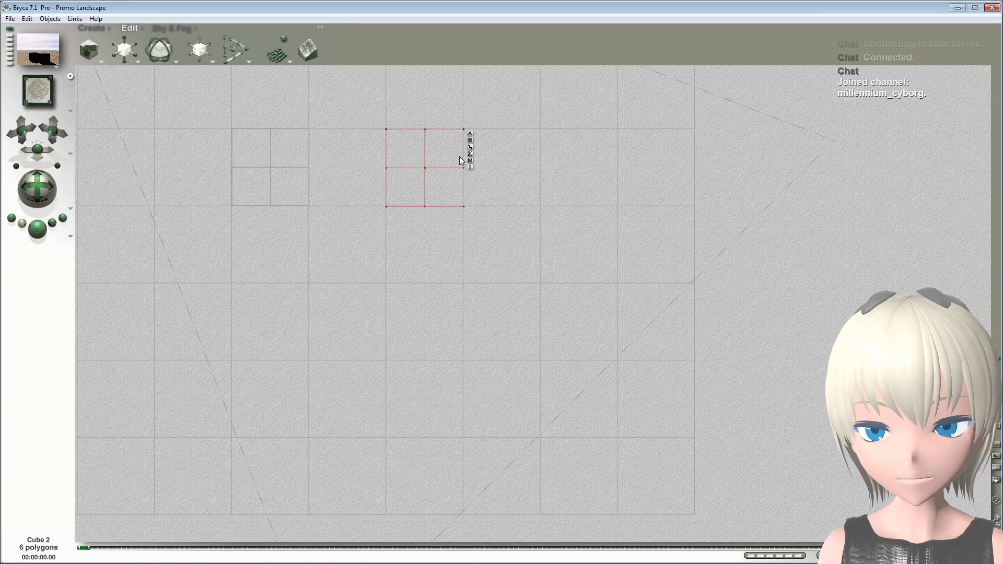
key("ctrl+v")
left_click_drag(287, 168, 287, 325)
key("ctrl+v")
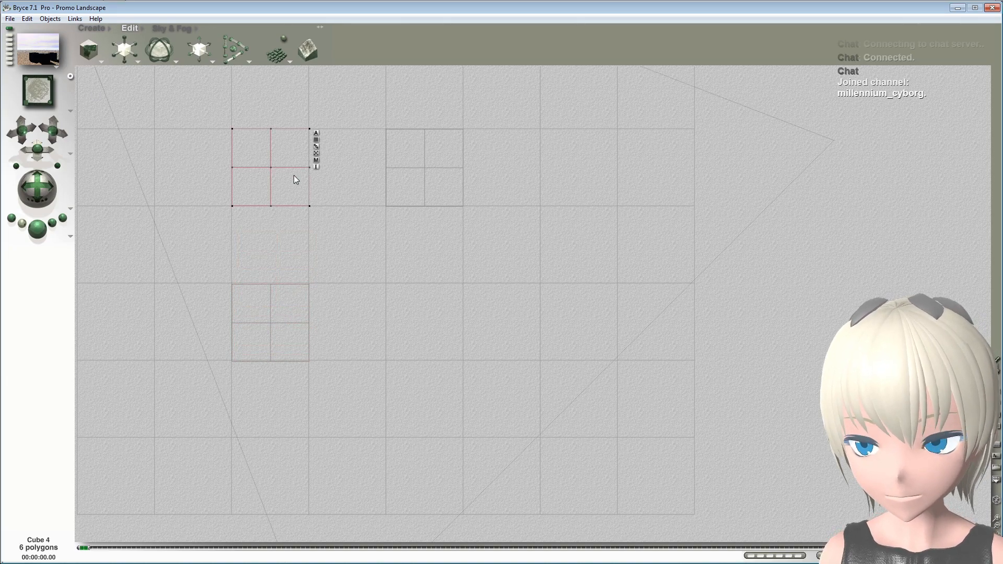
left_click_drag(300, 188, 439, 324)
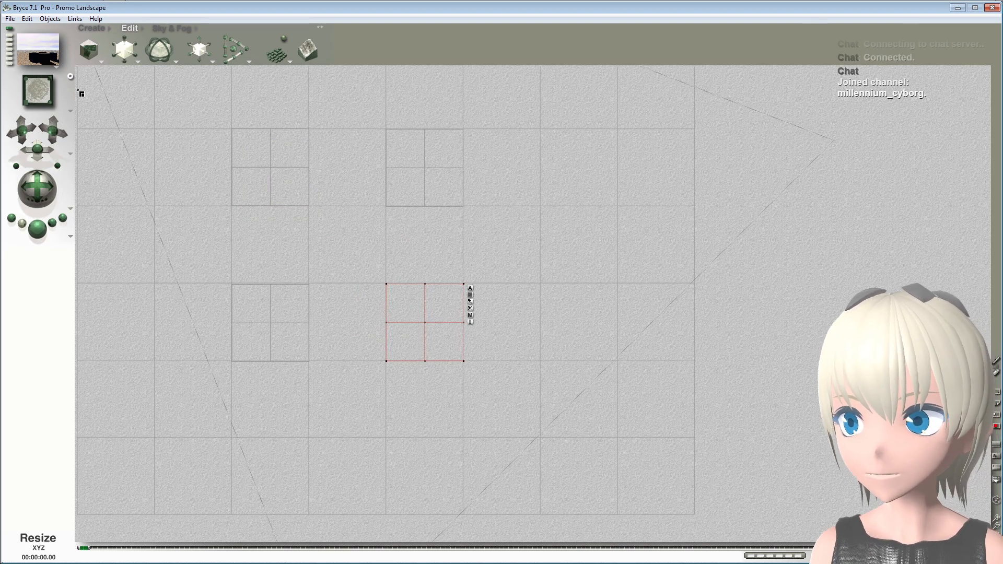
Step: Switch from the top view to the perspective view and run a preview render of the four cubes
left_click(33, 97)
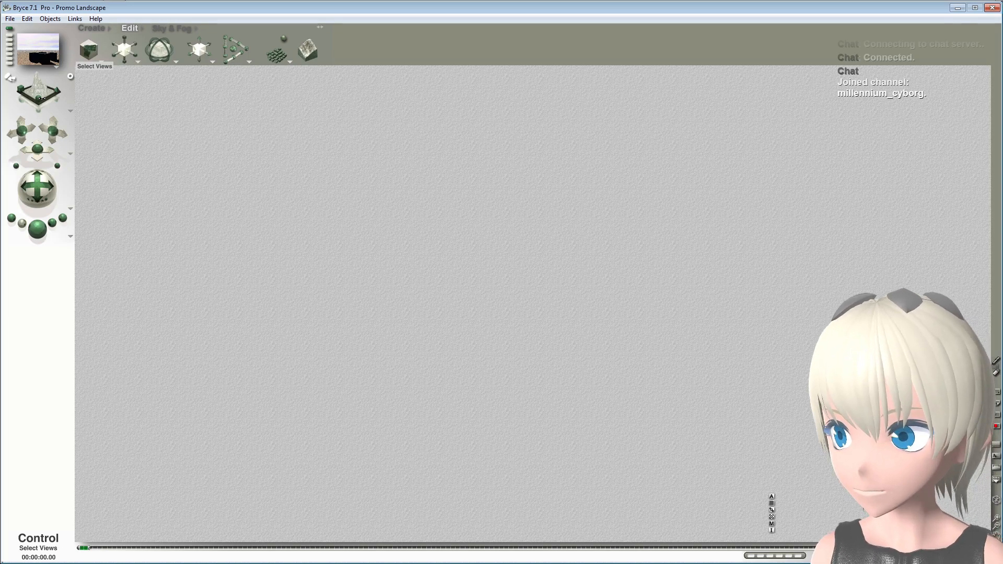
left_click_drag(41, 98, 31, 106)
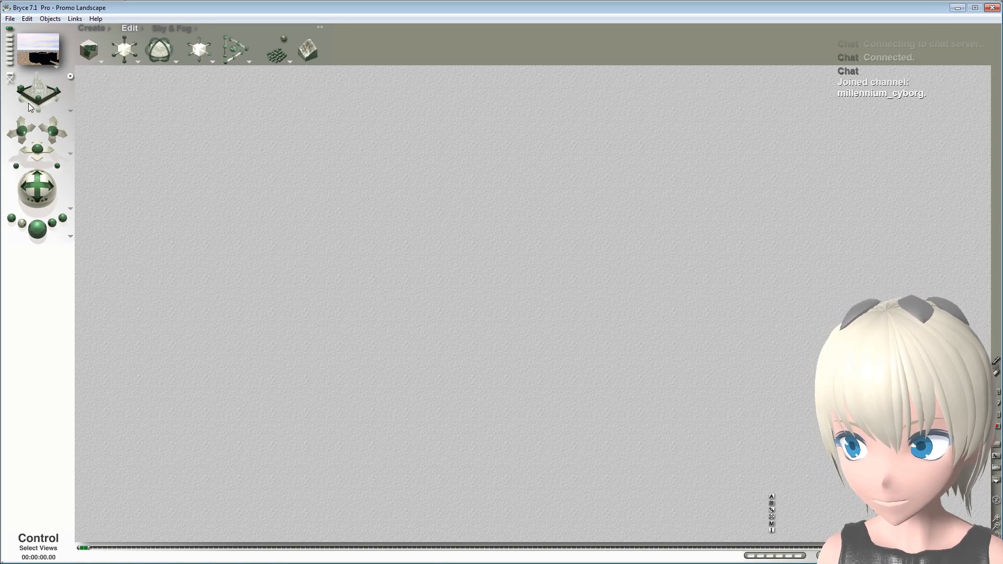
left_click(41, 232)
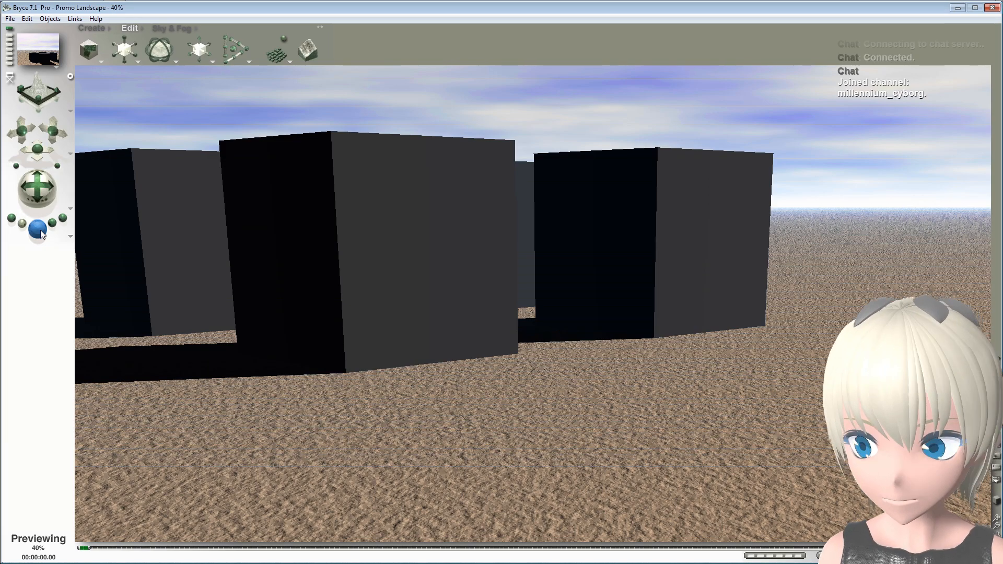
left_click(41, 233)
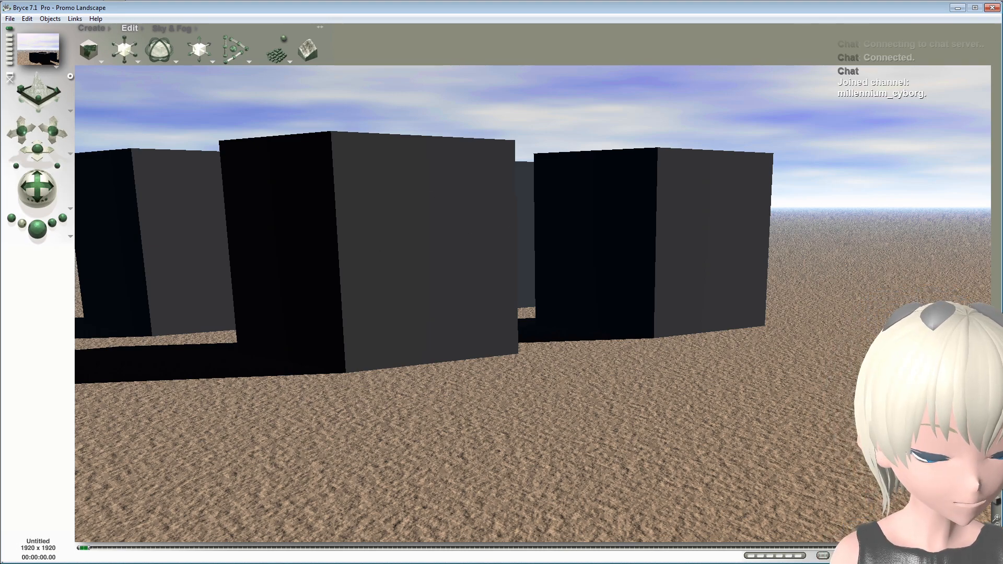
Step: Select all four cubes and stretch them along the Y axis into tall towers
left_click(635, 224)
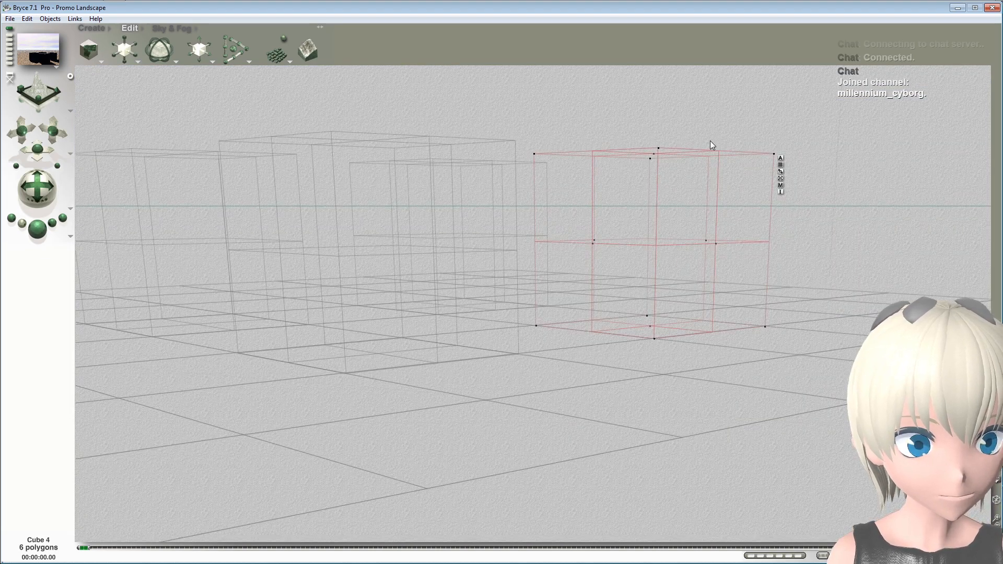
left_click(176, 245, "shift")
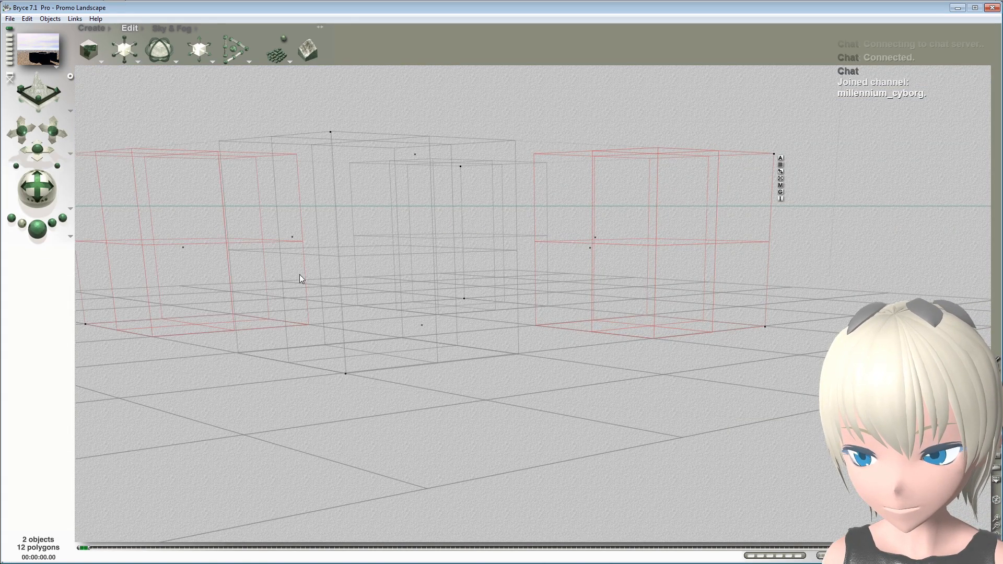
left_click(371, 256, "shift")
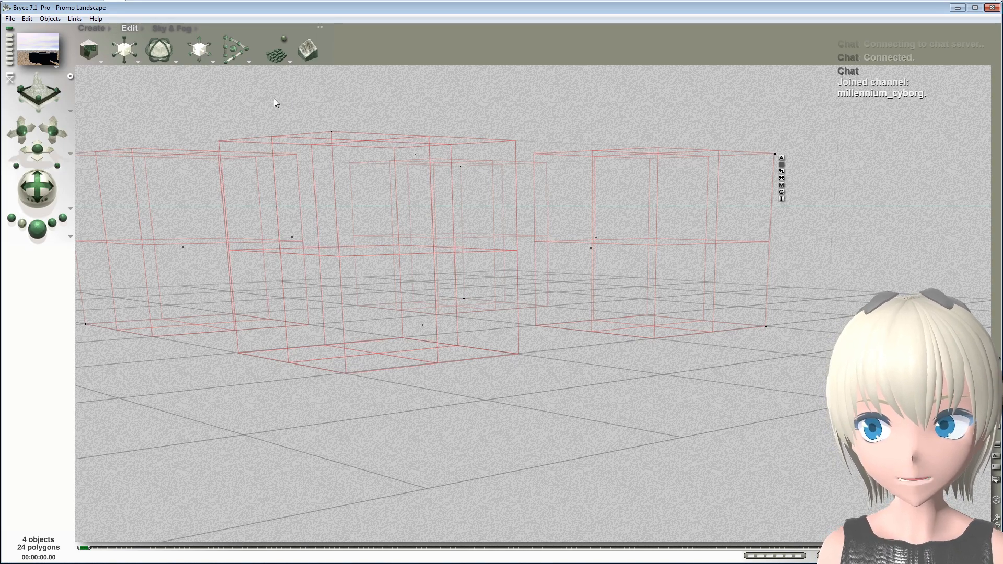
left_click(212, 62)
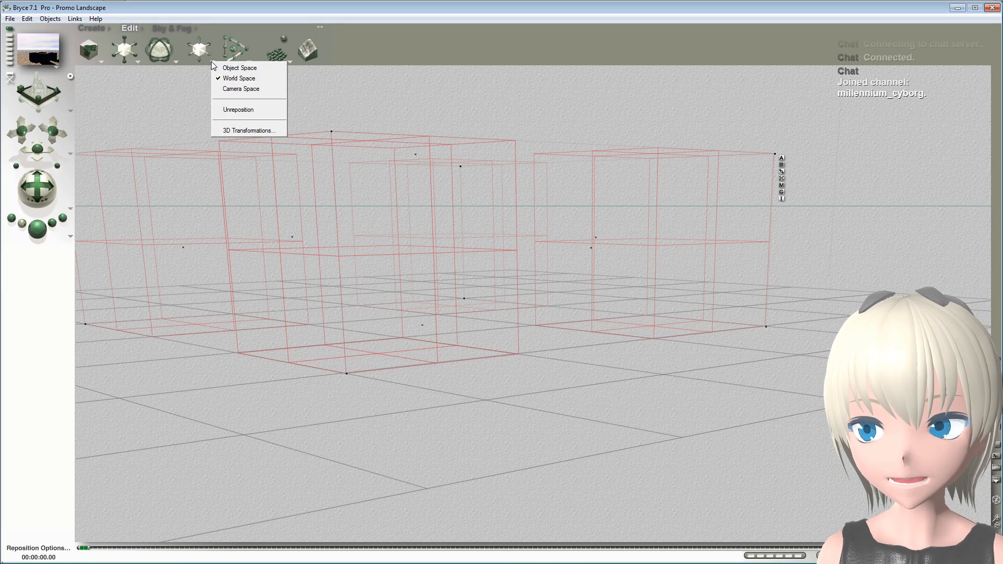
left_click(224, 19)
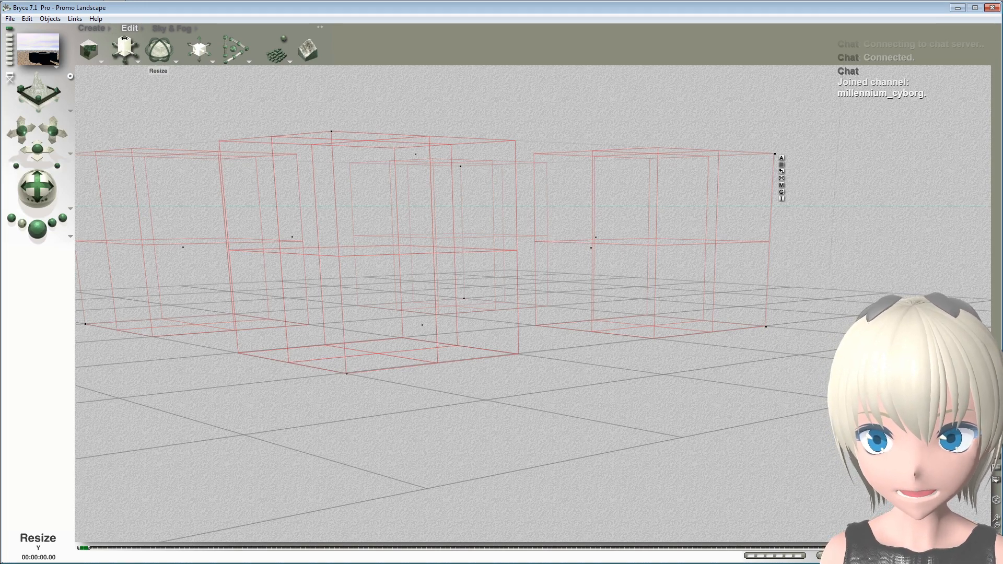
left_click_drag(124, 38, 204, 38)
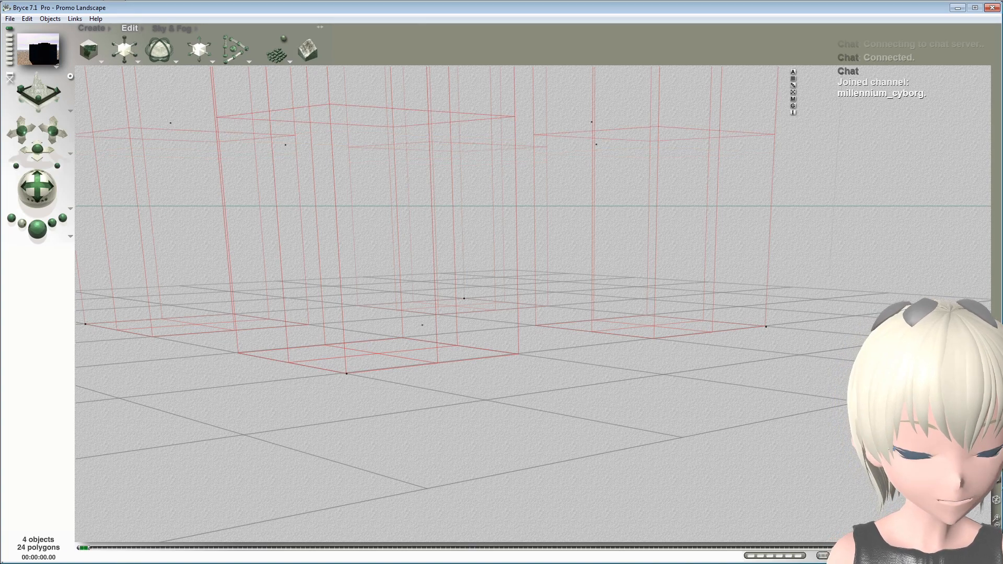
left_click(810, 345)
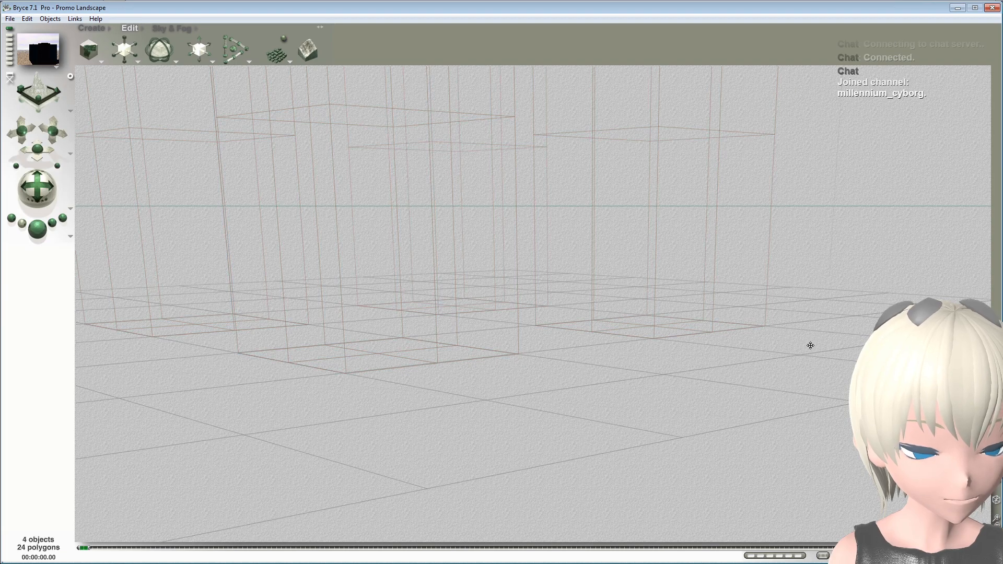
left_click(817, 375)
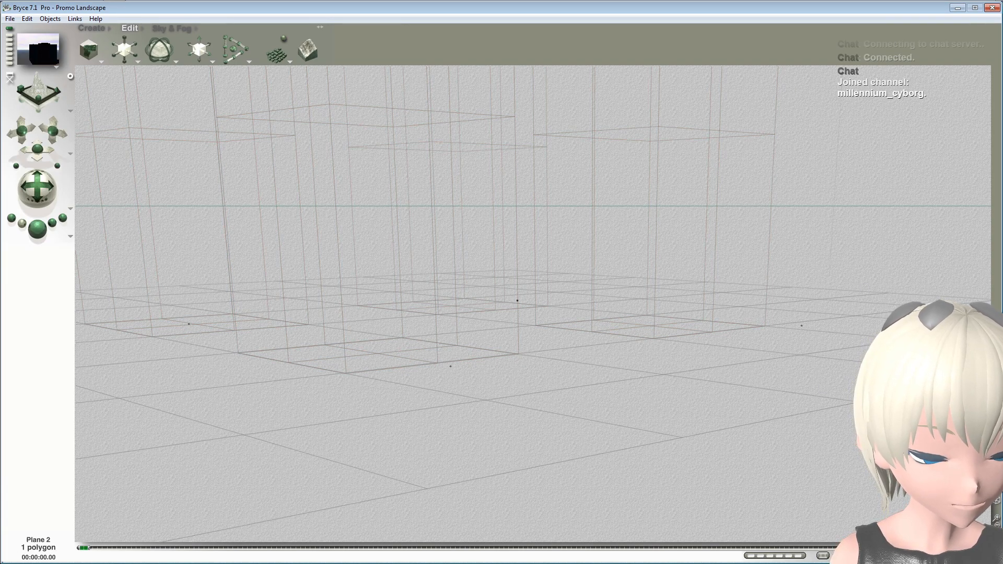
left_click_drag(996, 500, 987, 546)
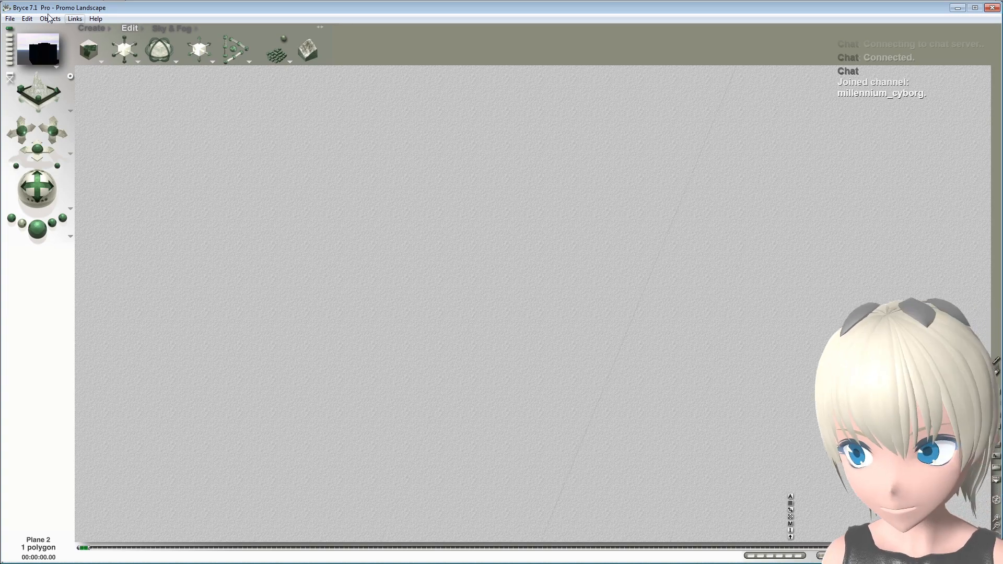
Step: Undo the most recent changes, including the stretching of the cubes, and redo them
left_click(27, 19)
left_click(33, 30)
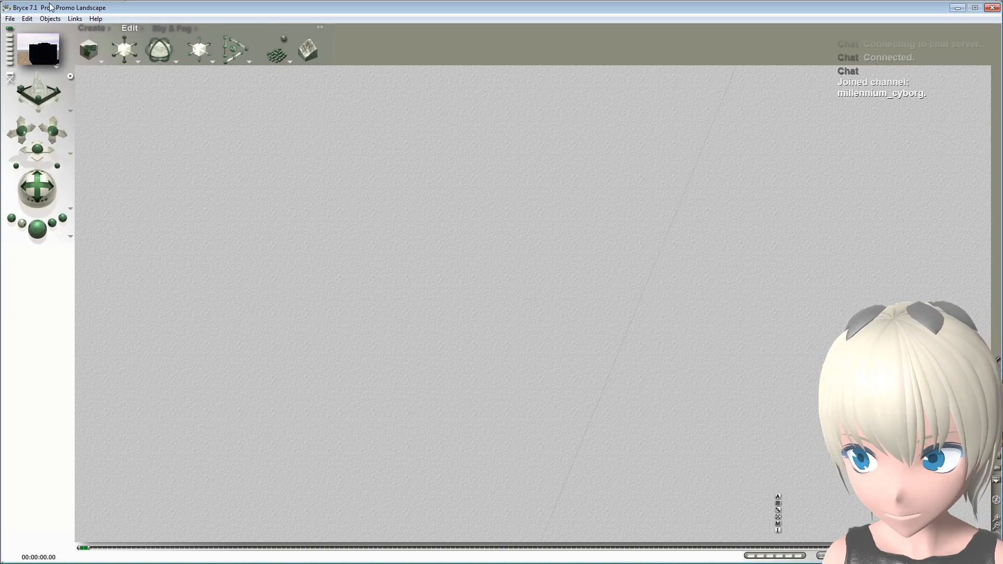
left_click(27, 18)
left_click(31, 29)
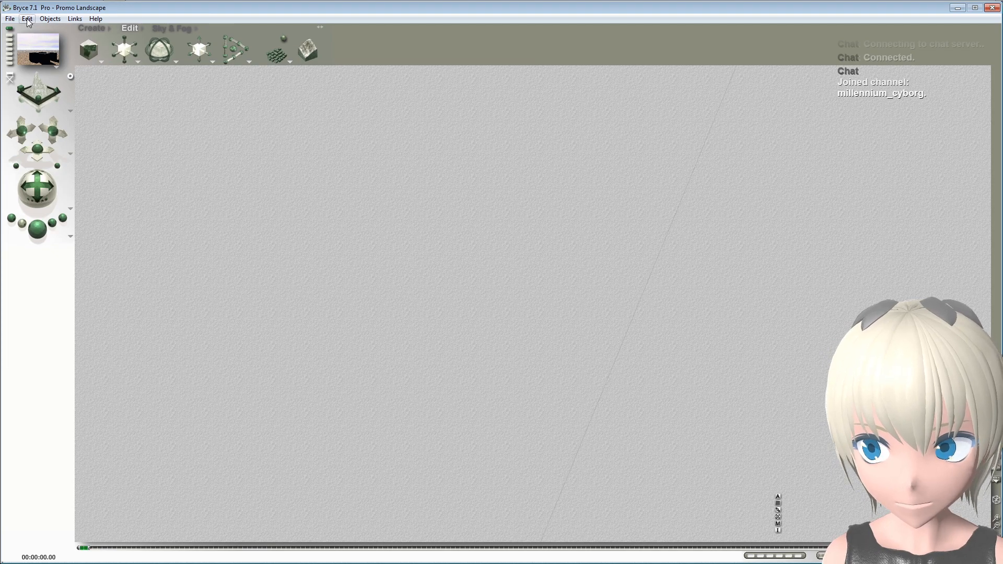
left_click(27, 18)
left_click(36, 30)
left_click(27, 18)
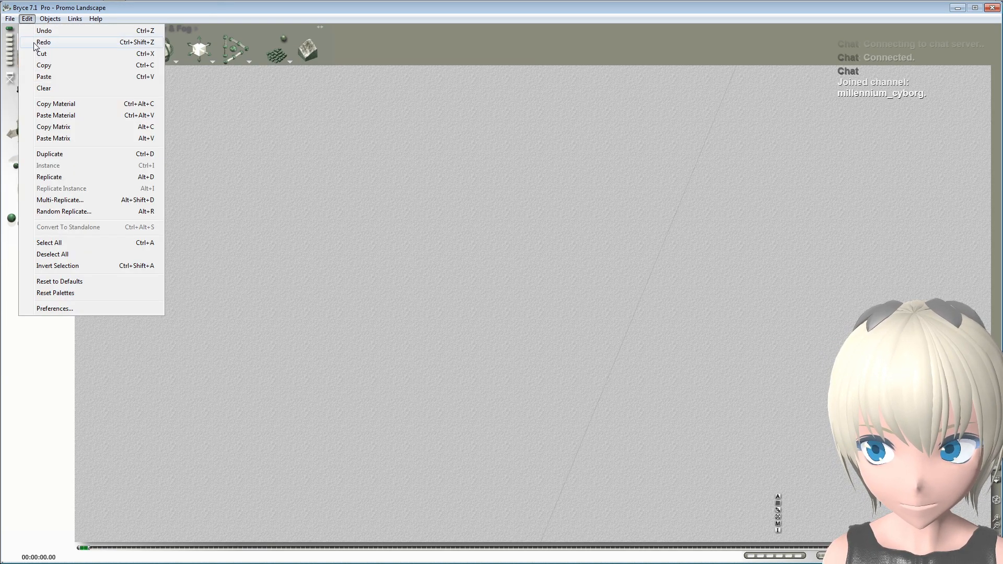
left_click(34, 32)
left_click(27, 18)
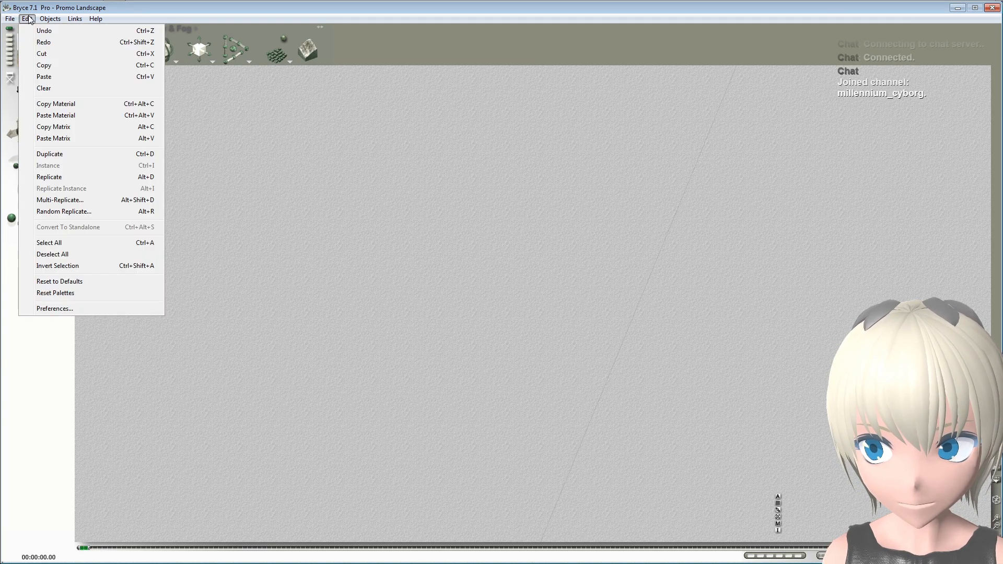
left_click(38, 42)
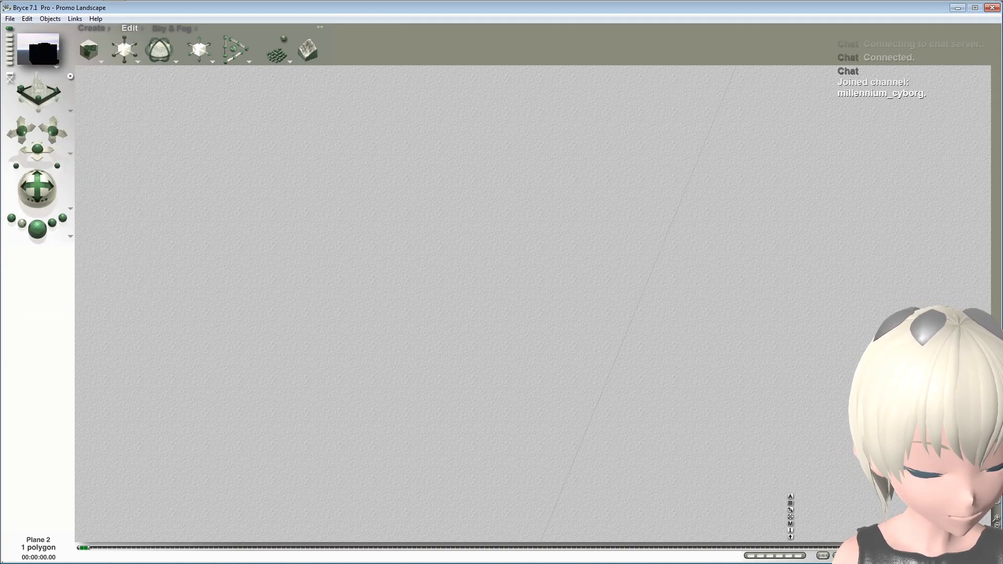
Step: Reframe the perspective view so that all four towers fit in it and run a preview render
left_click_drag(997, 534, 1002, 534)
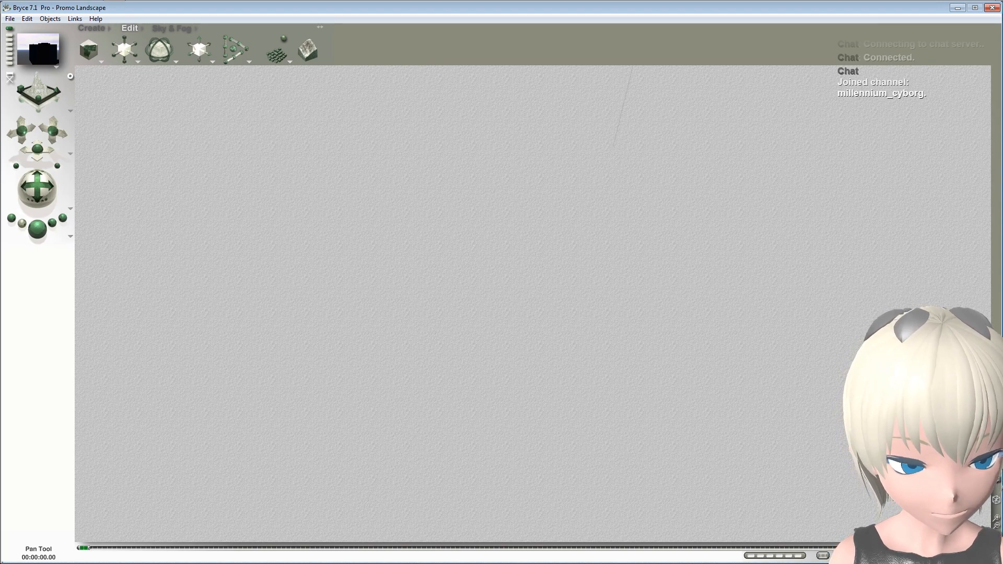
left_click(998, 526)
left_click(997, 526)
left_click(998, 526)
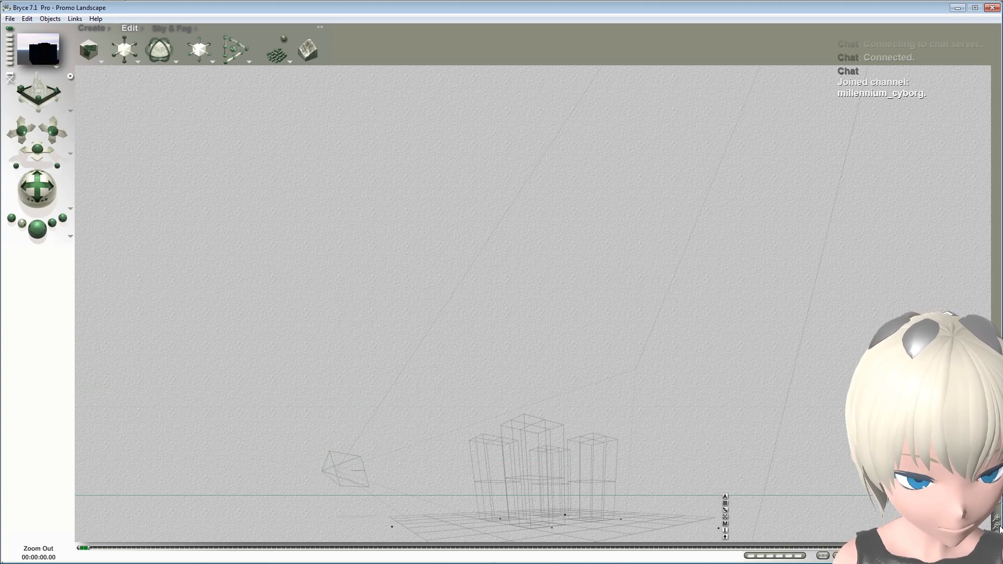
left_click_drag(997, 534, 966, 364)
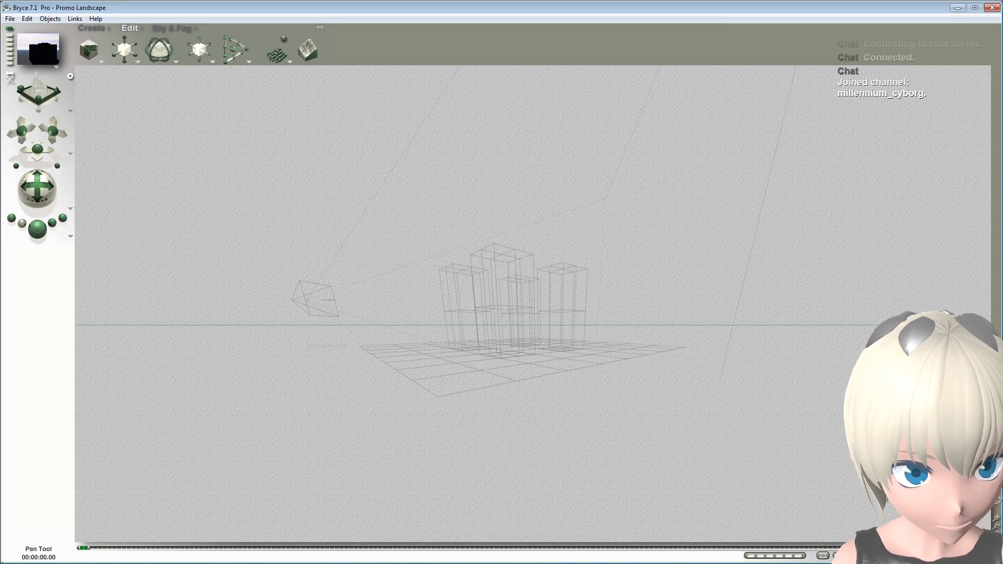
left_click(998, 519)
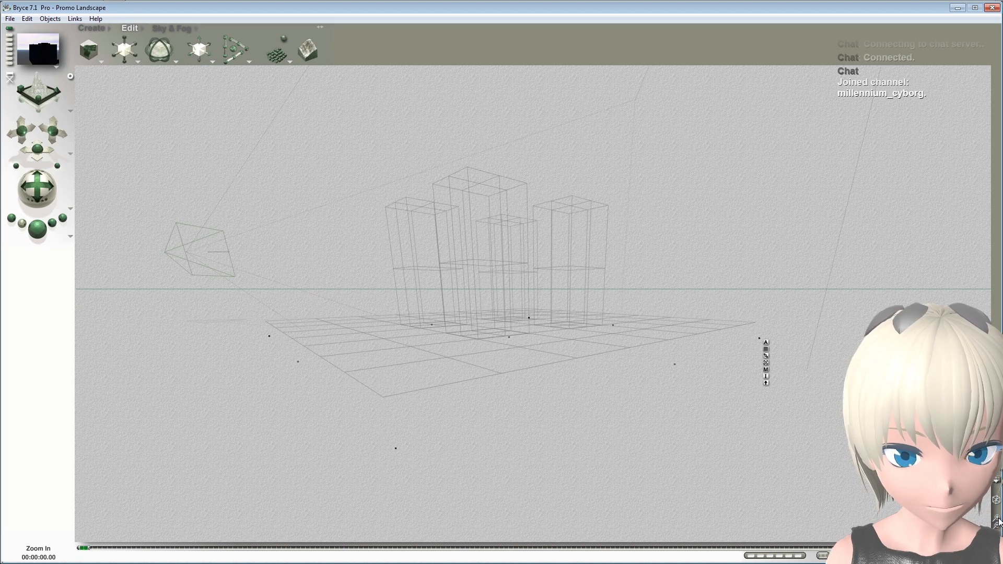
left_click(998, 519)
left_click(998, 519)
left_click_drag(997, 533, 977, 352)
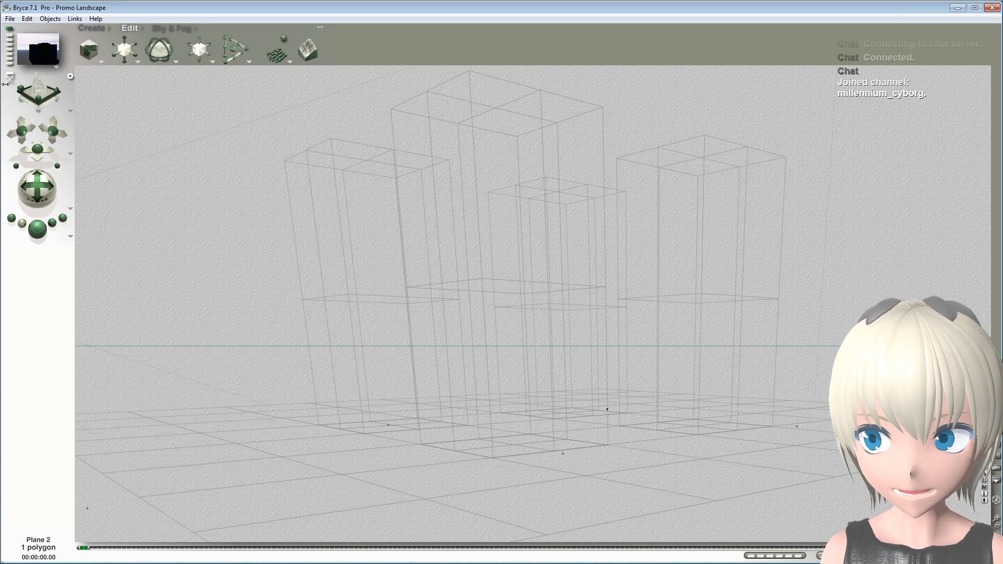
left_click(47, 233)
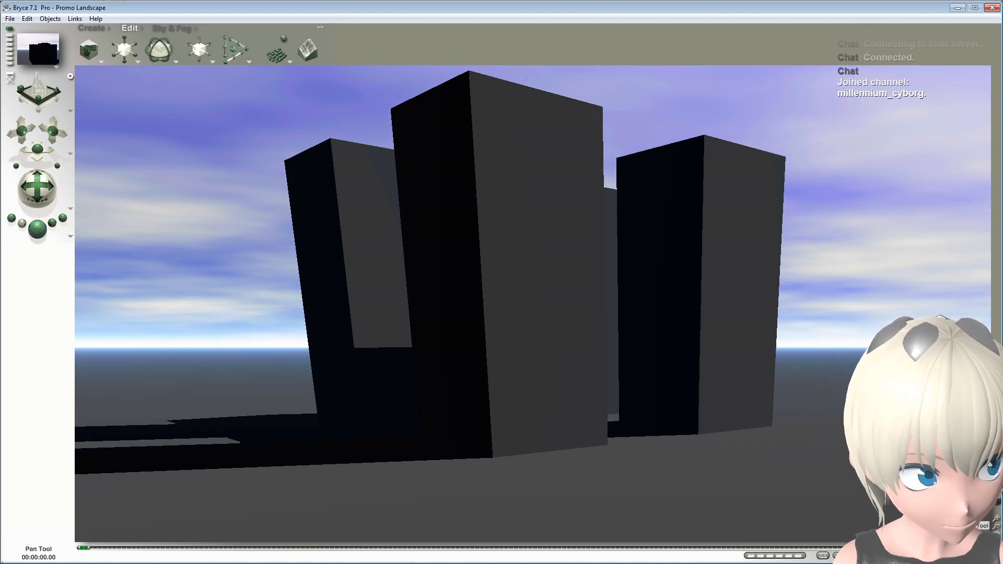
Step: In the top view, select the camera and rotate it around the Y axis until it points straight down the grid
left_click(38, 93)
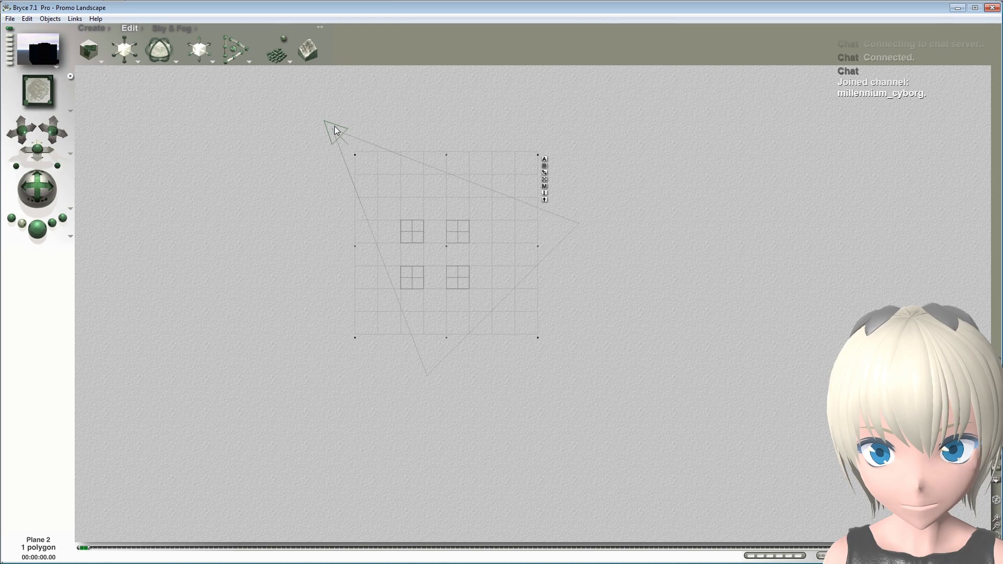
left_click(336, 130)
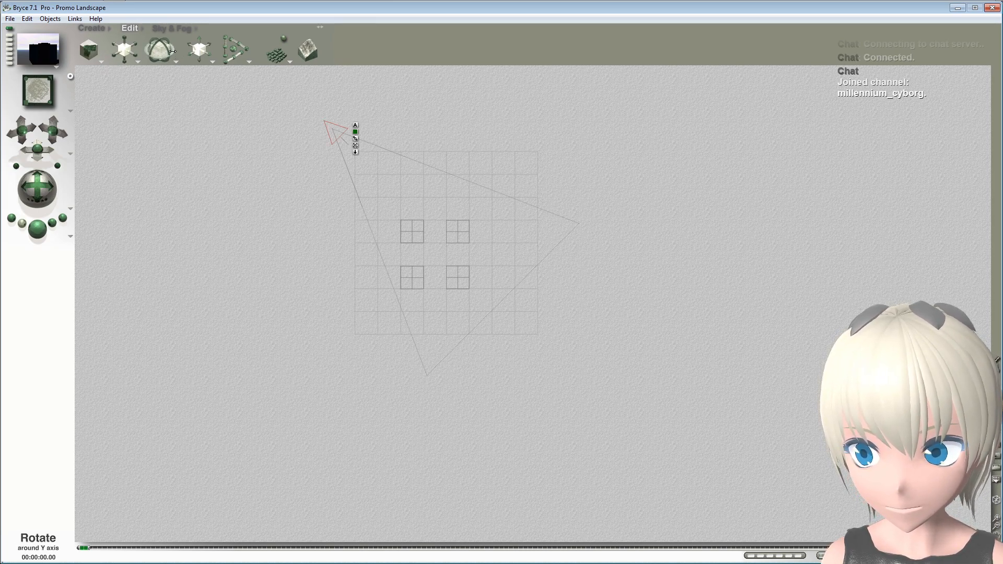
left_click_drag(173, 54, 221, 55)
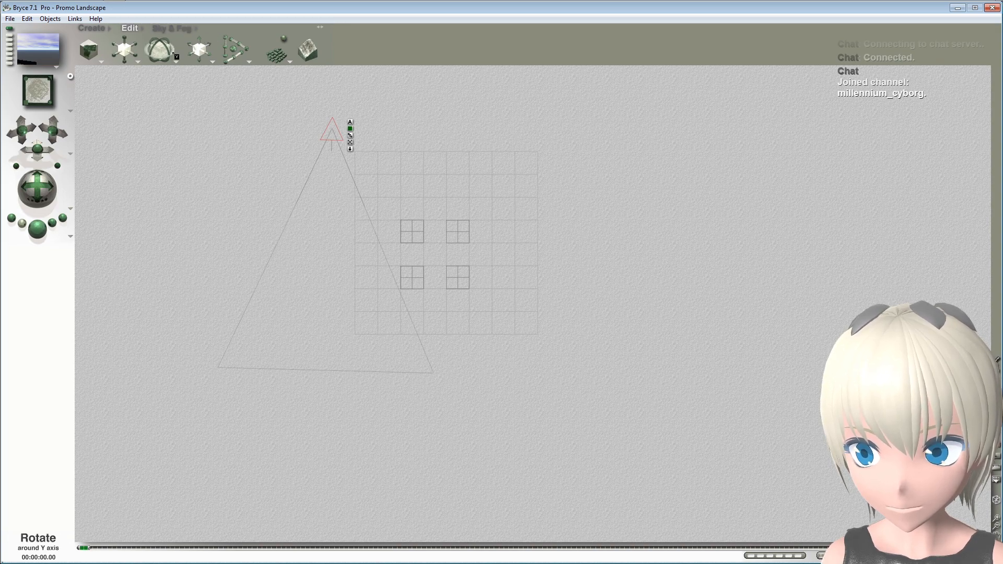
Step: Reposition the camera along the X axis in line with the gap between the towers and render the camera view
left_click_drag(171, 52, 176, 139)
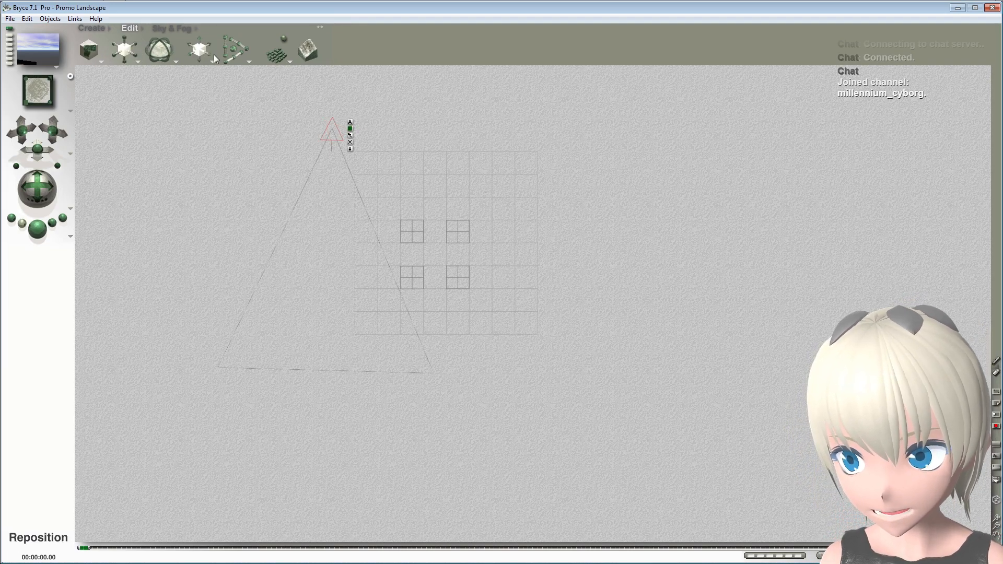
mouse_move(208, 54)
left_mouse_down()
mouse_move(357, 54)
mouse_move(202, 52)
left_mouse_up()
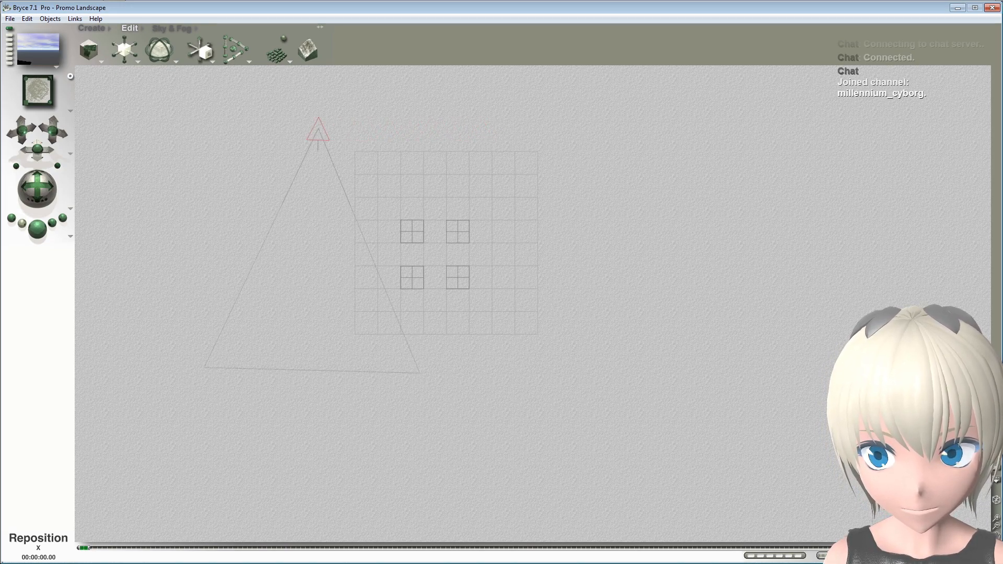
key("1")
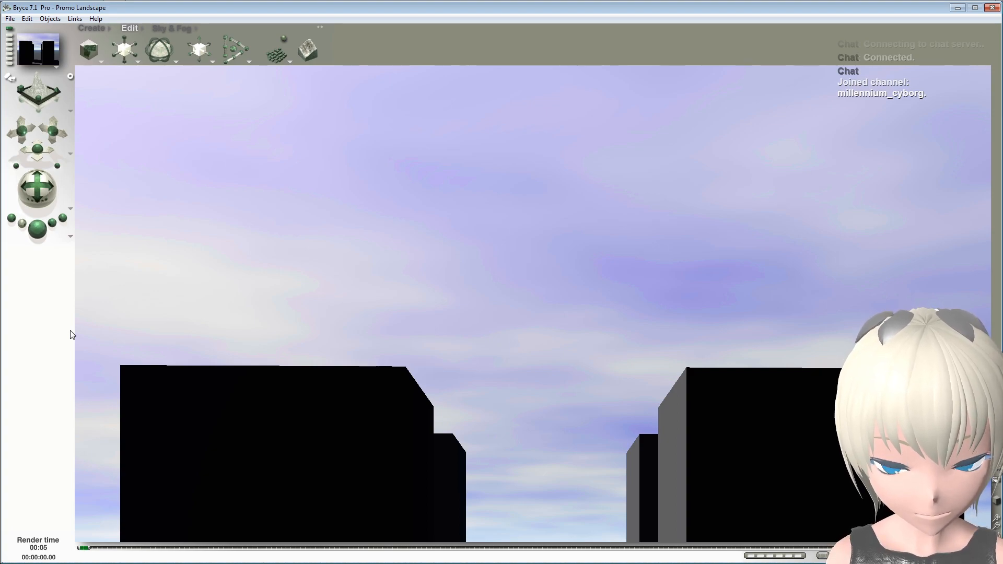
left_click(56, 67)
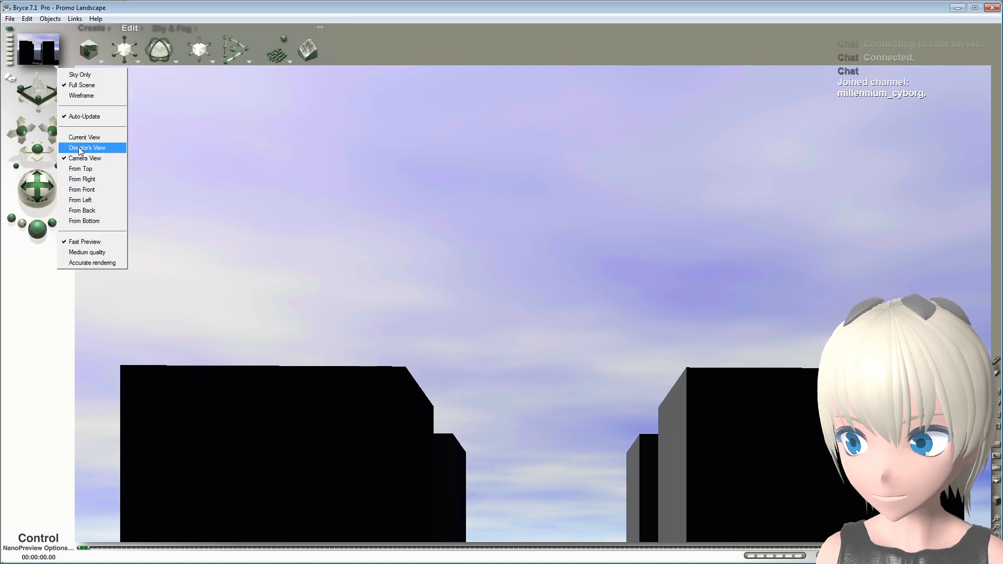
left_click(67, 34)
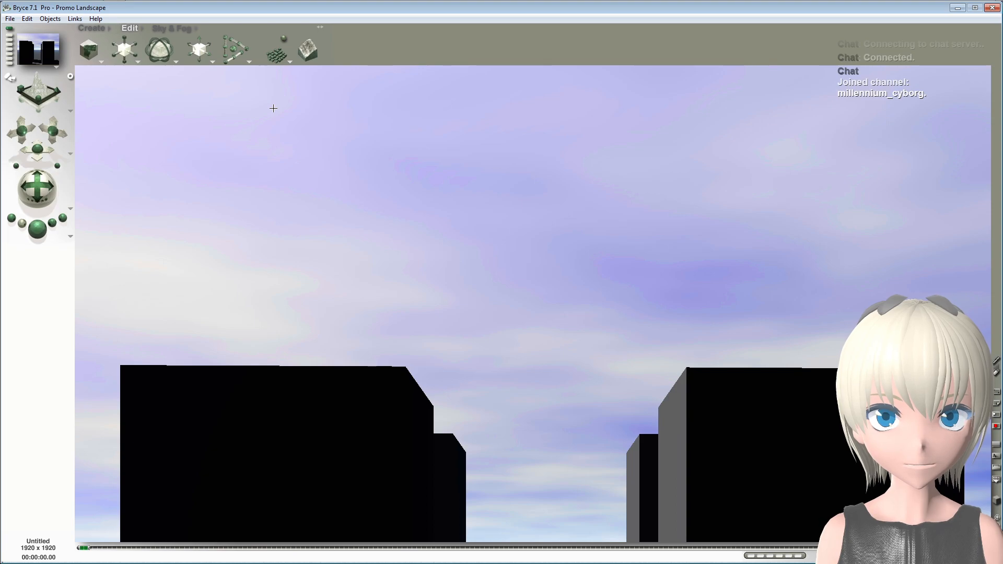
left_click(71, 239)
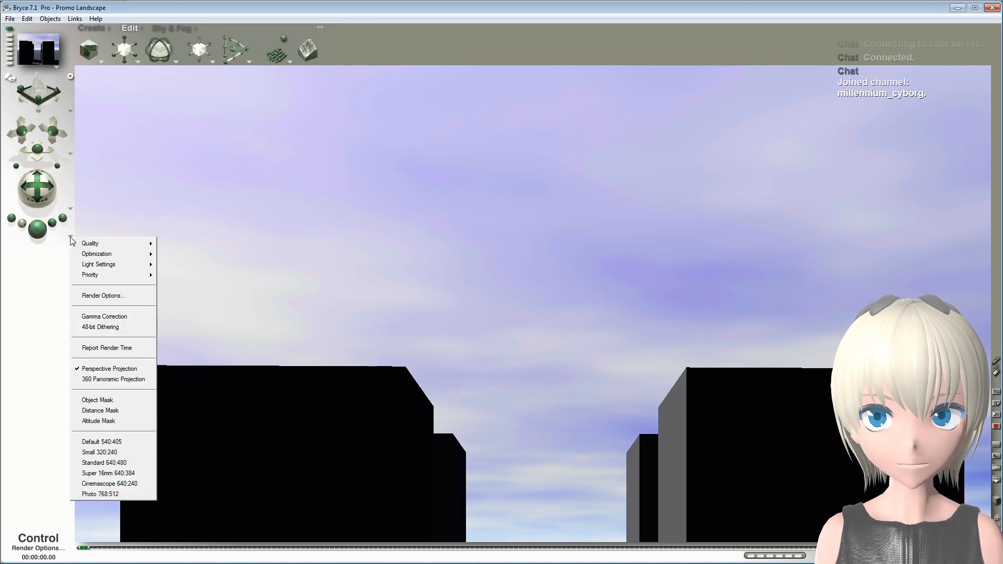
left_click(99, 296)
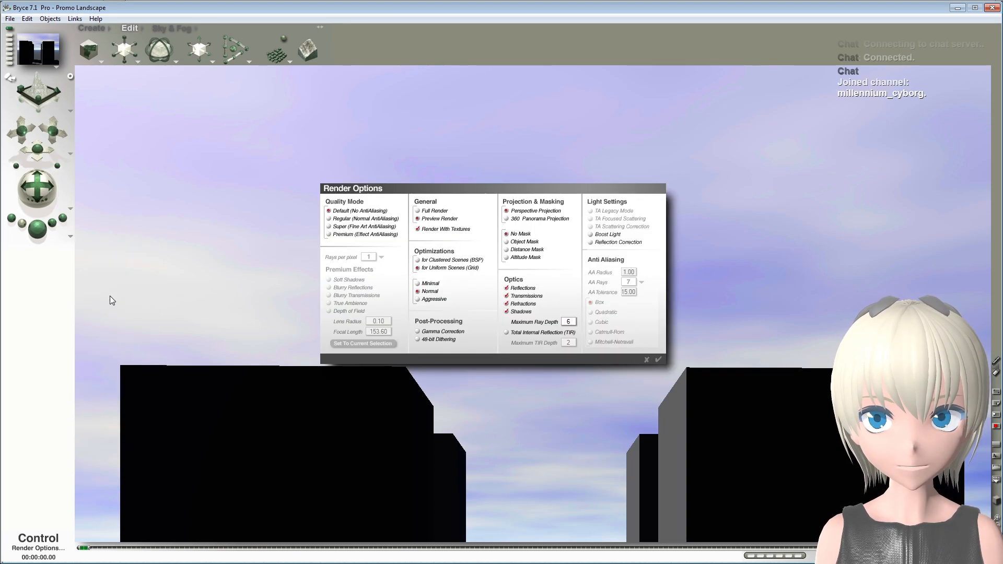
left_click(649, 360)
Step: Set the document resolution to 640 x 480
left_click(10, 18)
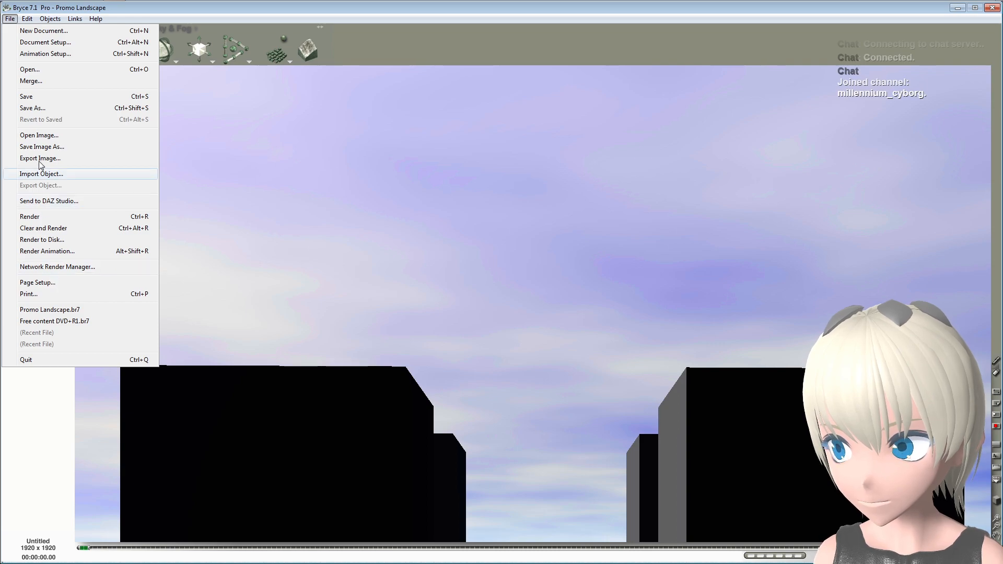
left_click(60, 43)
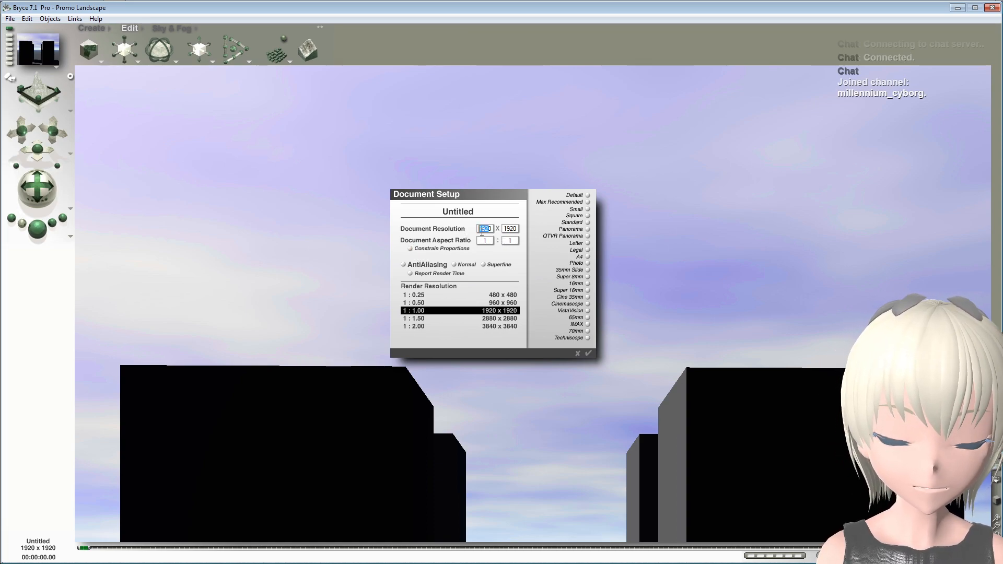
type("1")
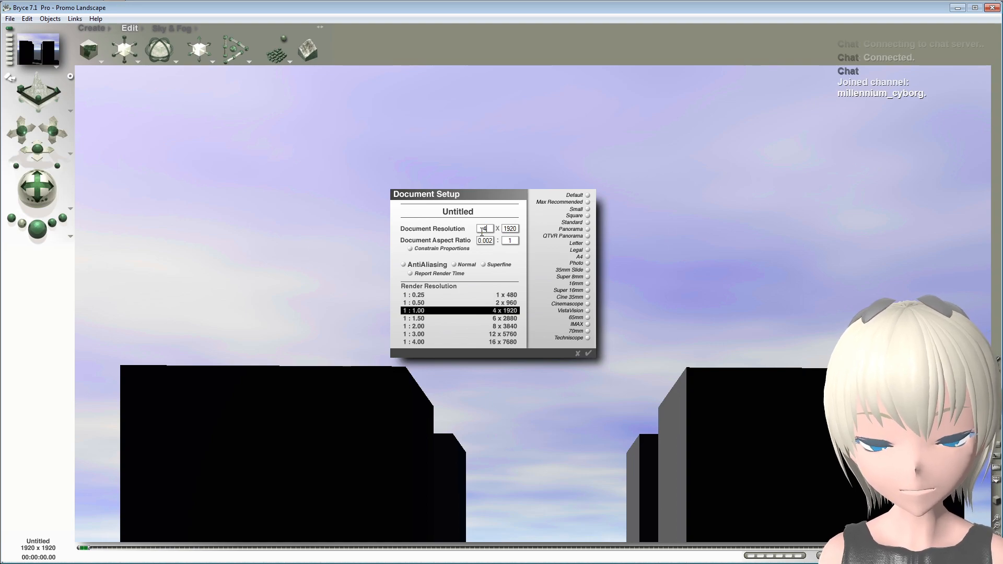
type("640")
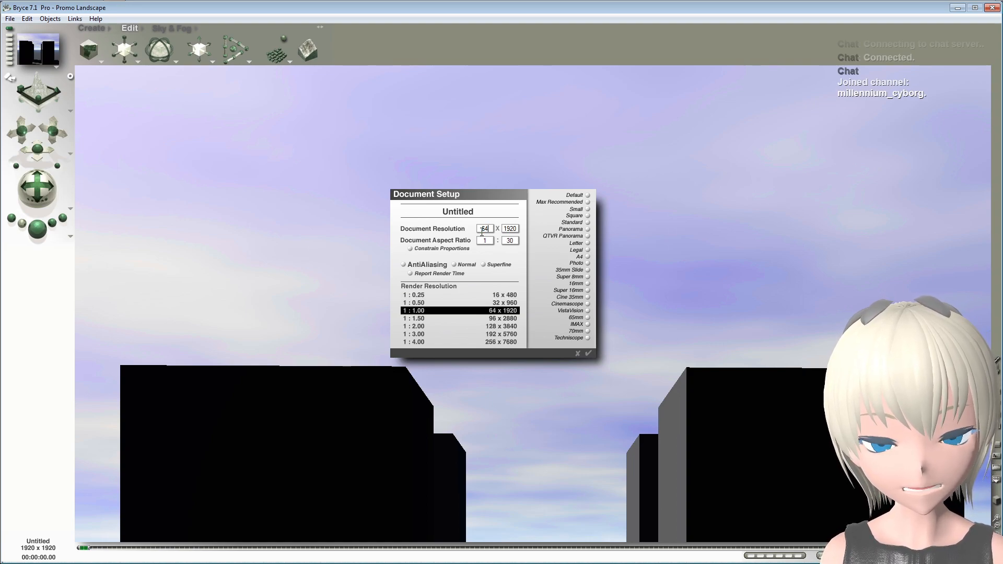
key("Tab")
type("480")
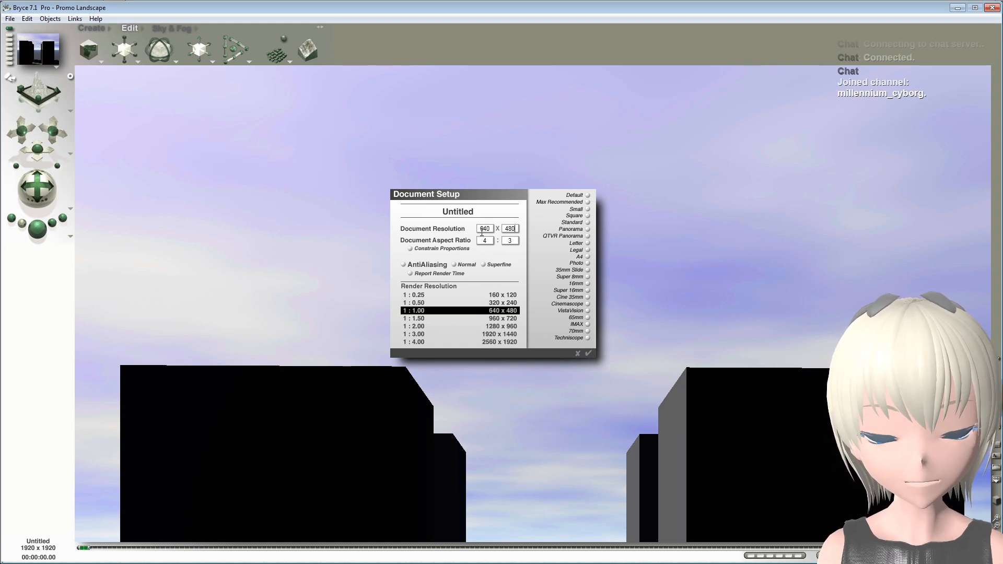
key("Return")
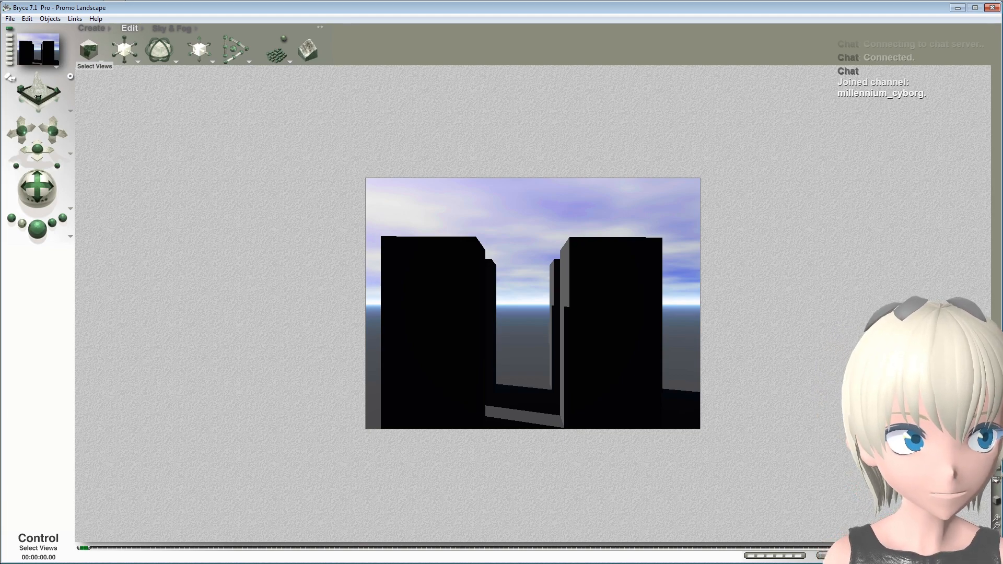
Step: Show the scene in the top view, zoom in on the camera and towers, and deselect the camera
left_click(38, 97)
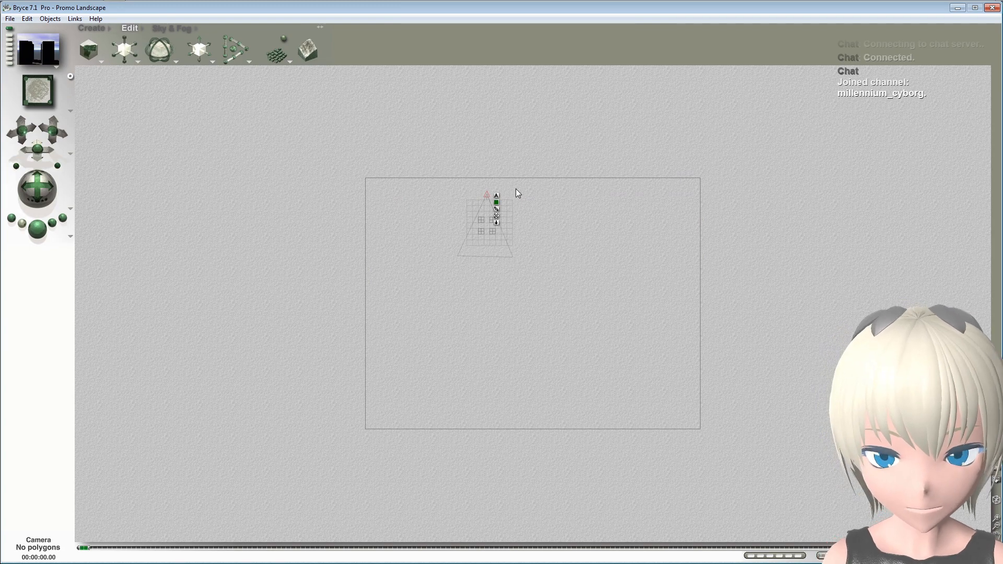
left_click(997, 521)
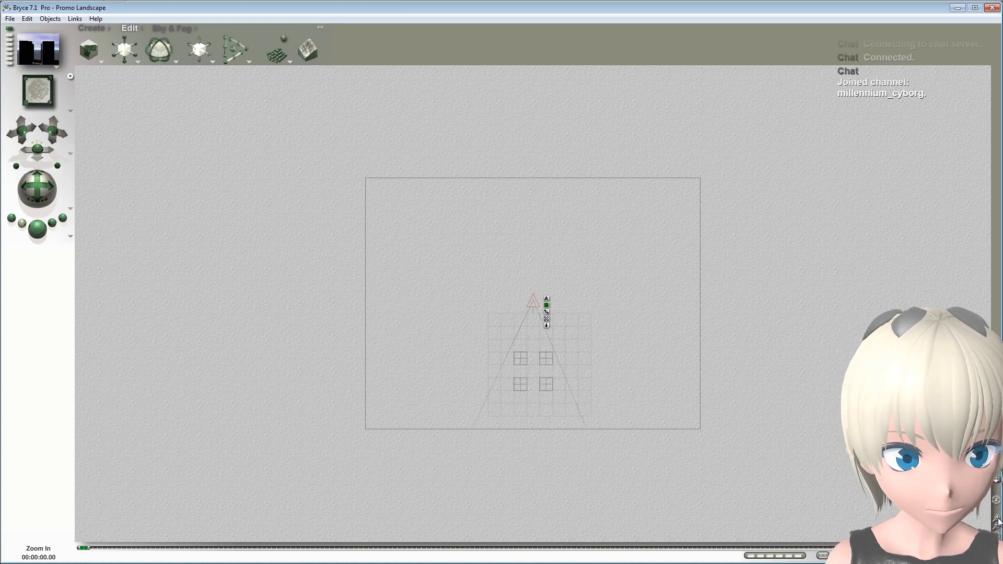
left_click(997, 521)
left_click(997, 522)
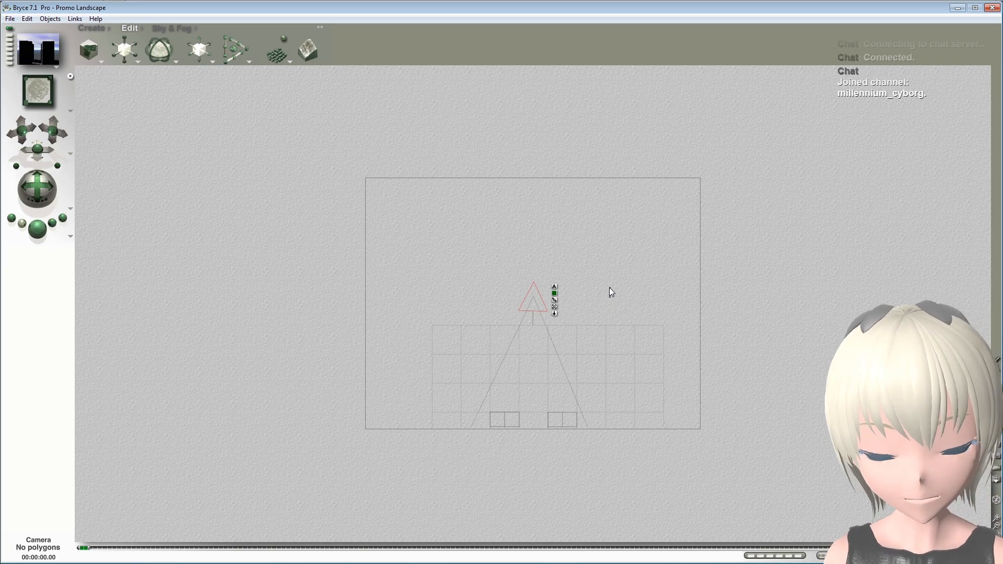
left_click(600, 305)
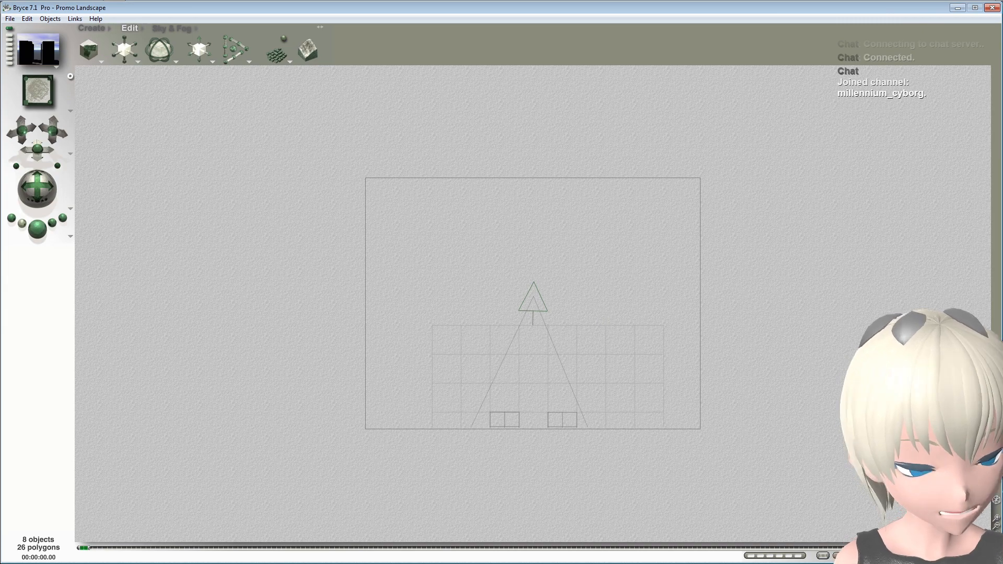
left_click_drag(997, 533, 1002, 438)
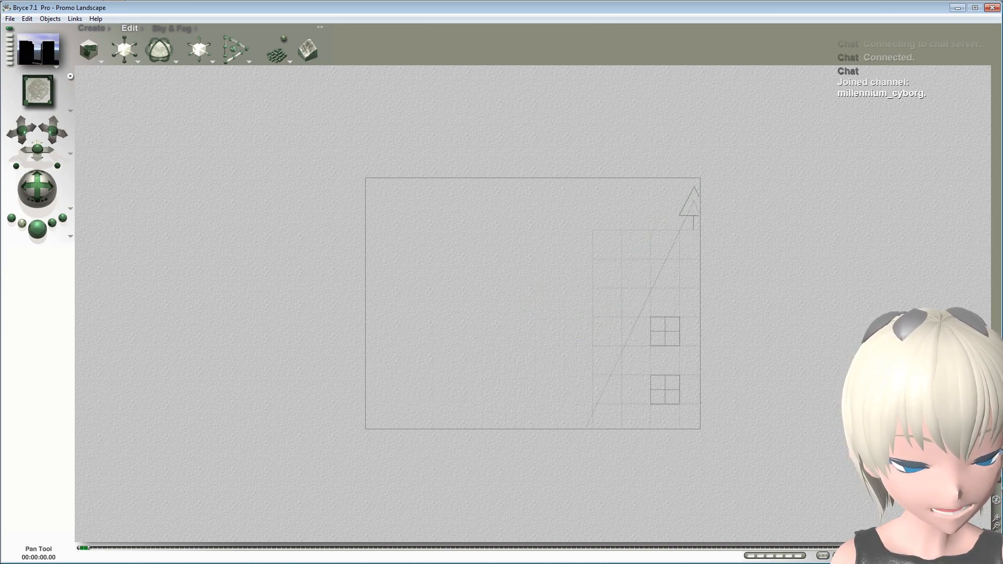
Step: Set the document resolution to 1200 x 900
left_click(10, 19)
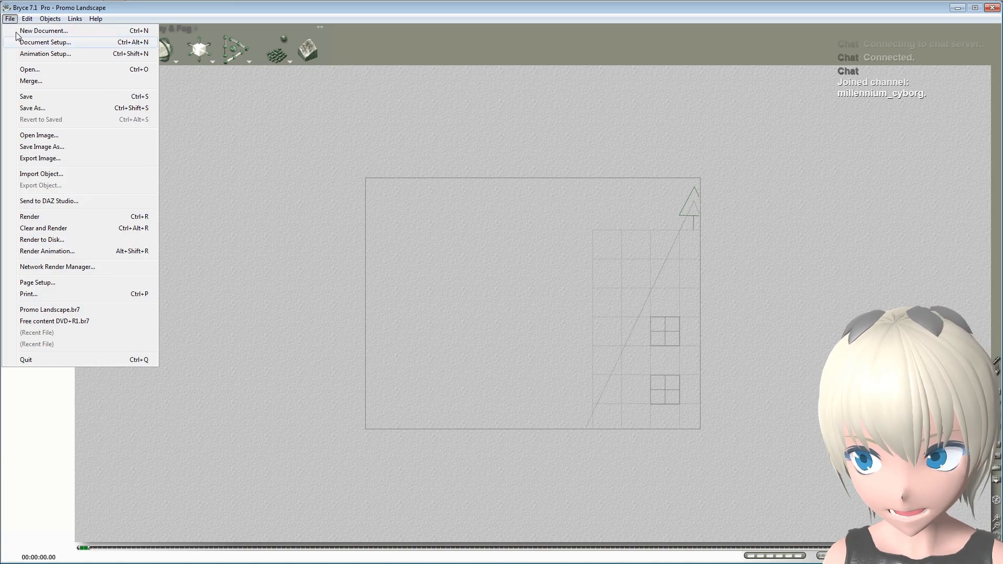
left_click(21, 49)
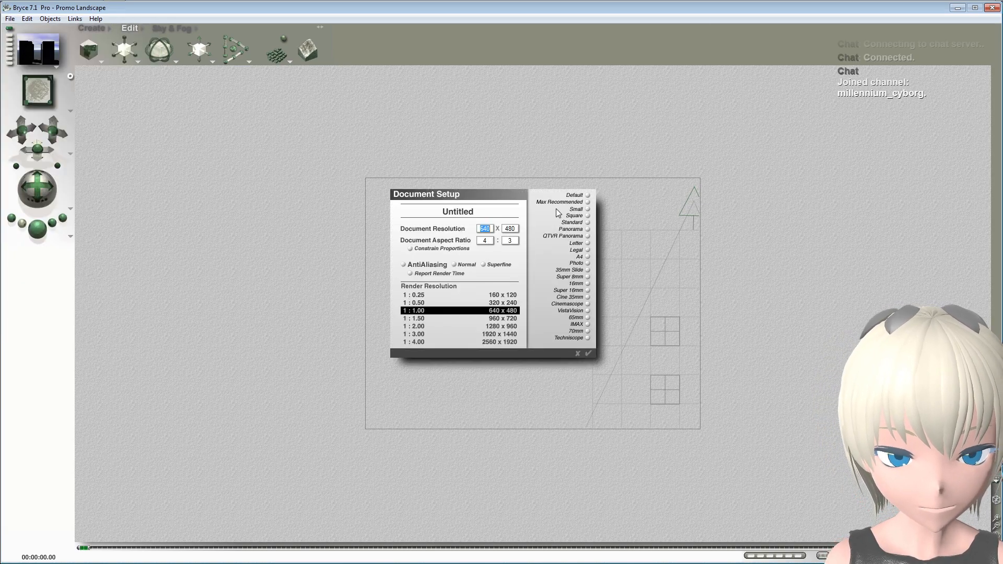
type("1200")
key("Tab")
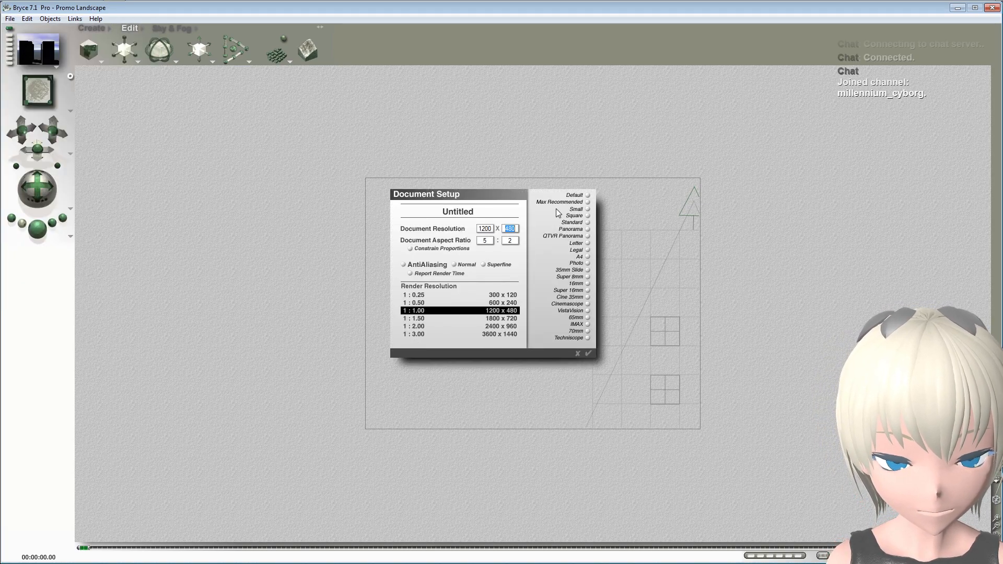
type("1")
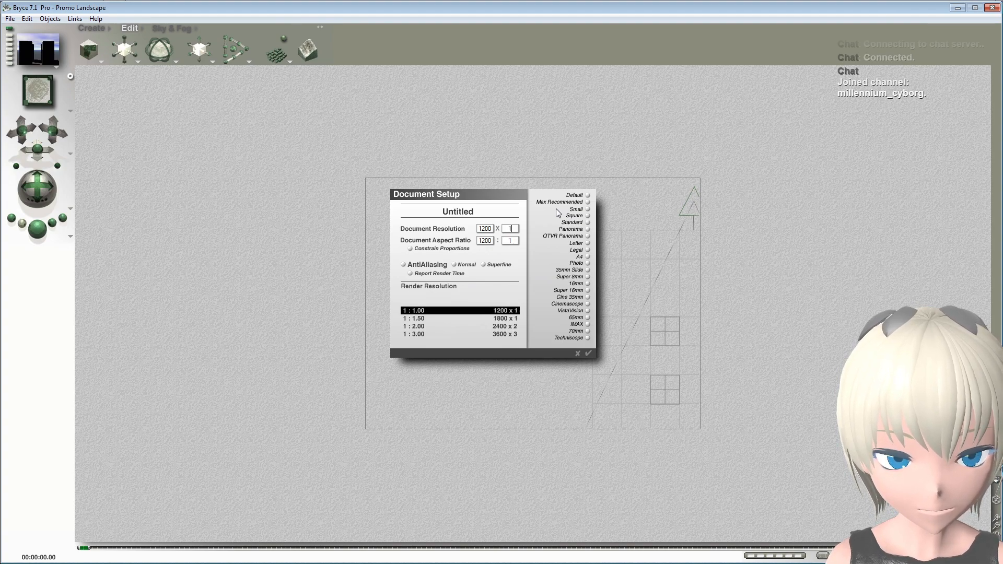
key("BackSpace")
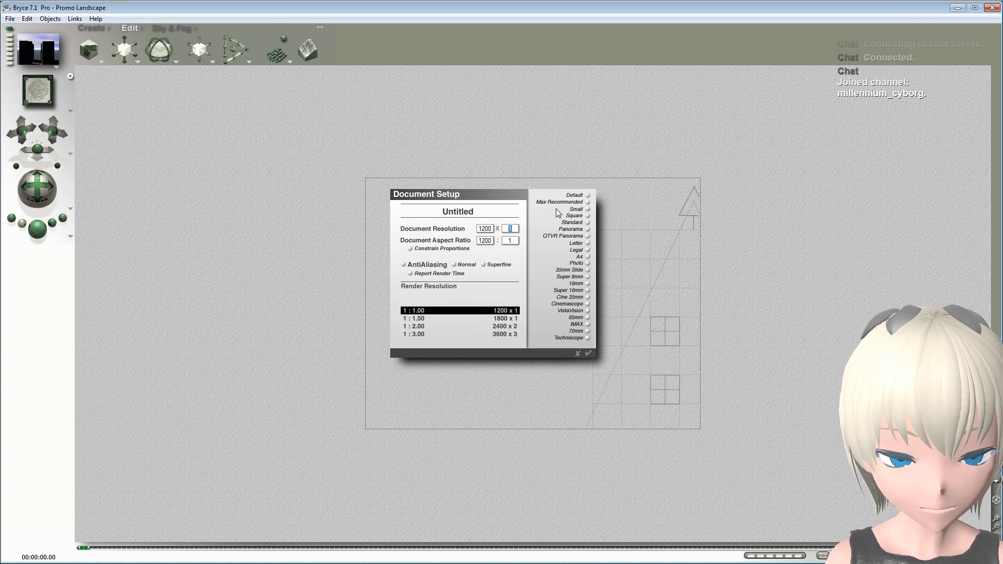
type("900")
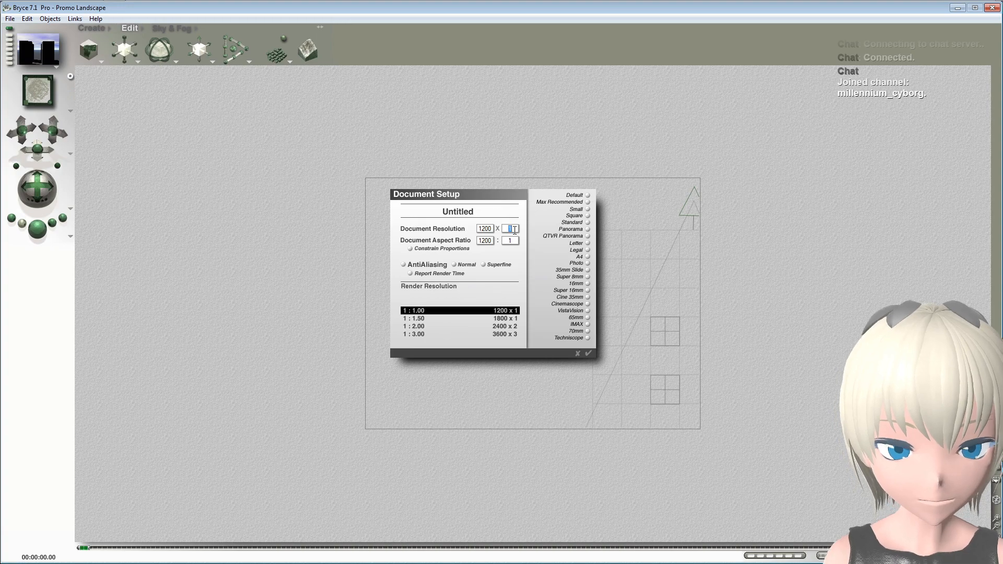
left_click(588, 354)
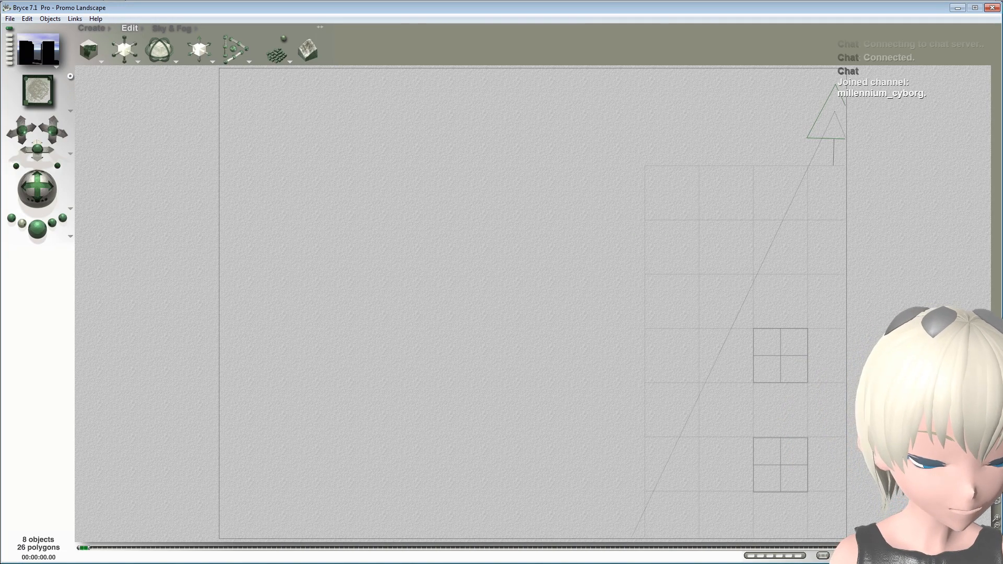
Step: Centre the top view on the towers and rotate the camera slightly around the Y axis until it points straight along the grid
left_click_drag(997, 509, 706, 510)
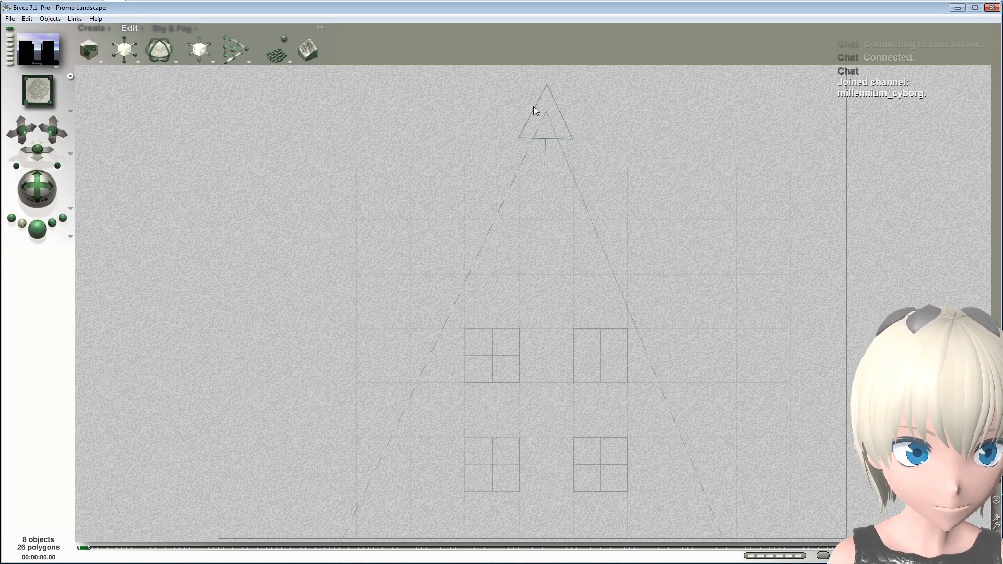
left_click(532, 138)
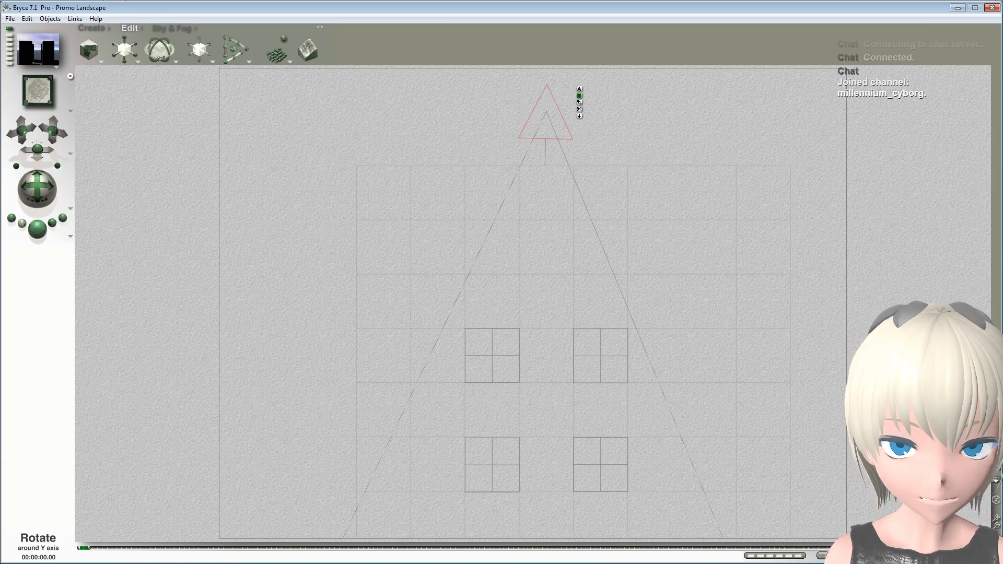
mouse_move(161, 57)
left_mouse_down()
mouse_move(181, 57)
mouse_move(150, 57)
mouse_move(148, 67)
mouse_move(163, 53)
left_mouse_up()
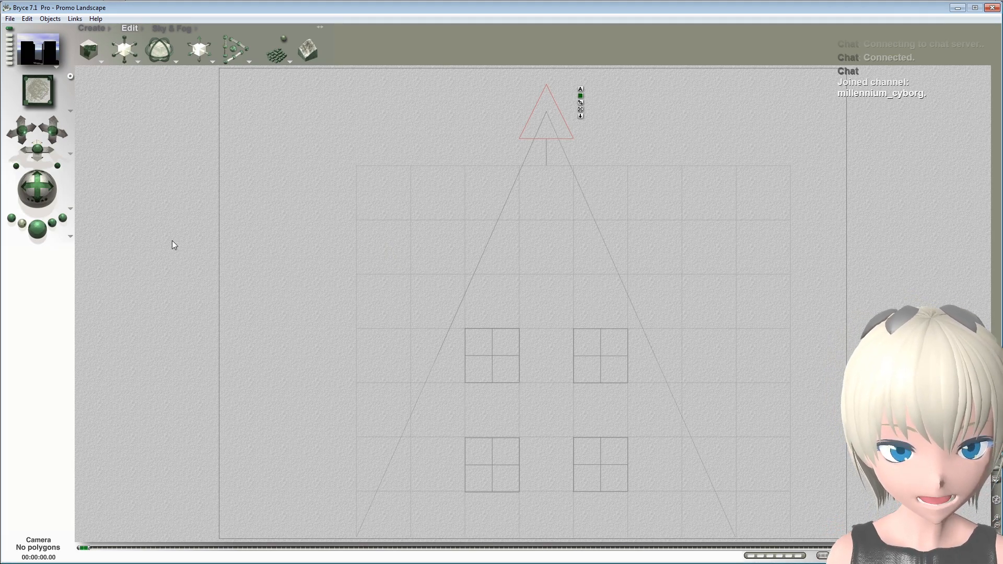
Step: In the side view, lower the camera along the Y axis until it sits just above the ground plane
left_click(38, 91)
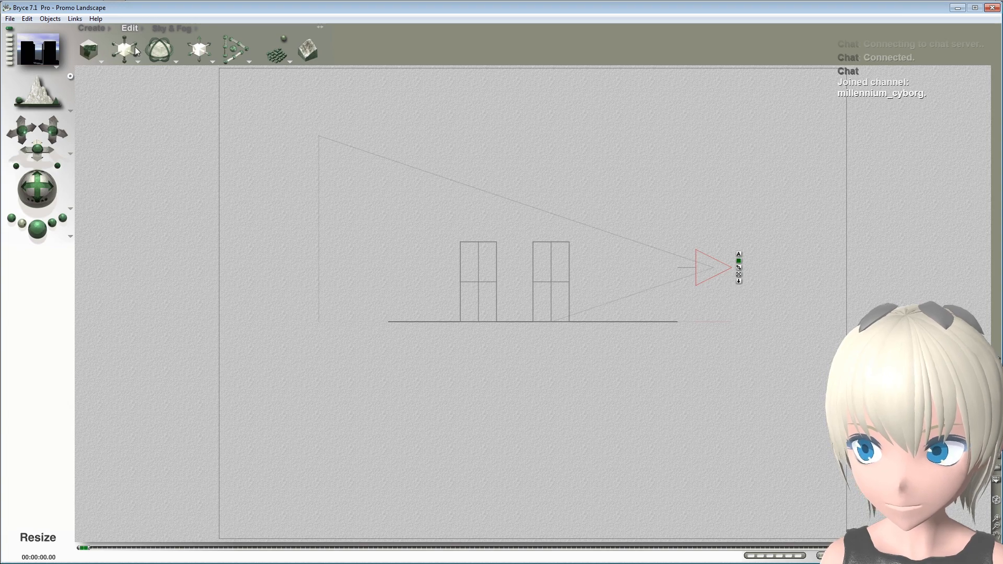
left_click_drag(200, 61, 200, 95)
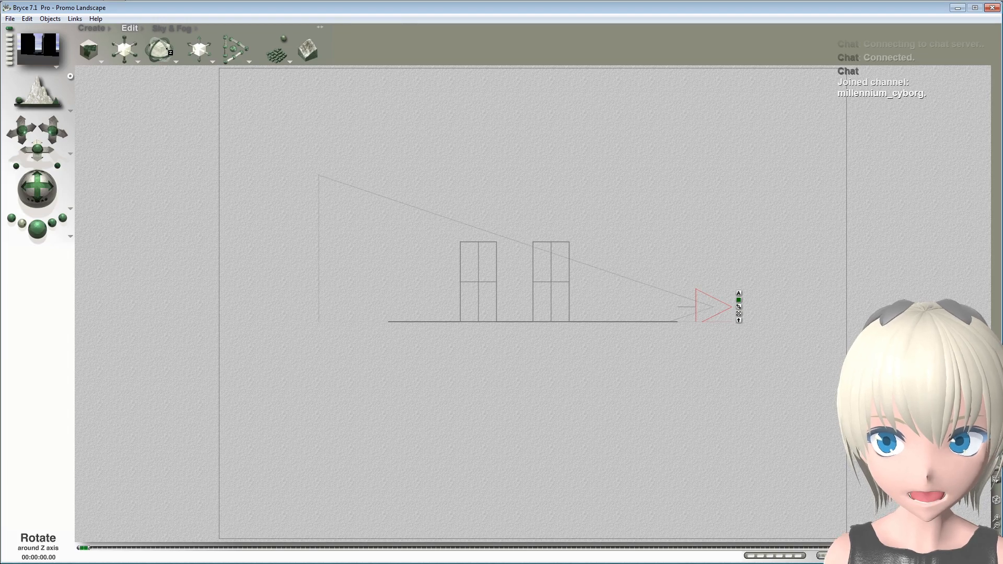
Step: Try rotating the camera around the Z axis and undo that rotation
left_click_drag(165, 47, 163, 48)
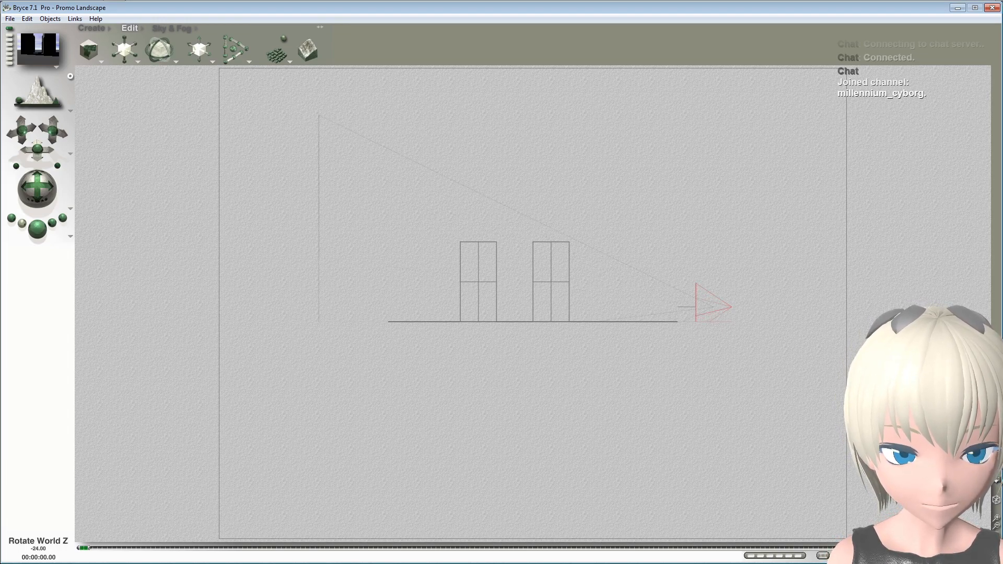
left_click_drag(163, 47, 172, 48)
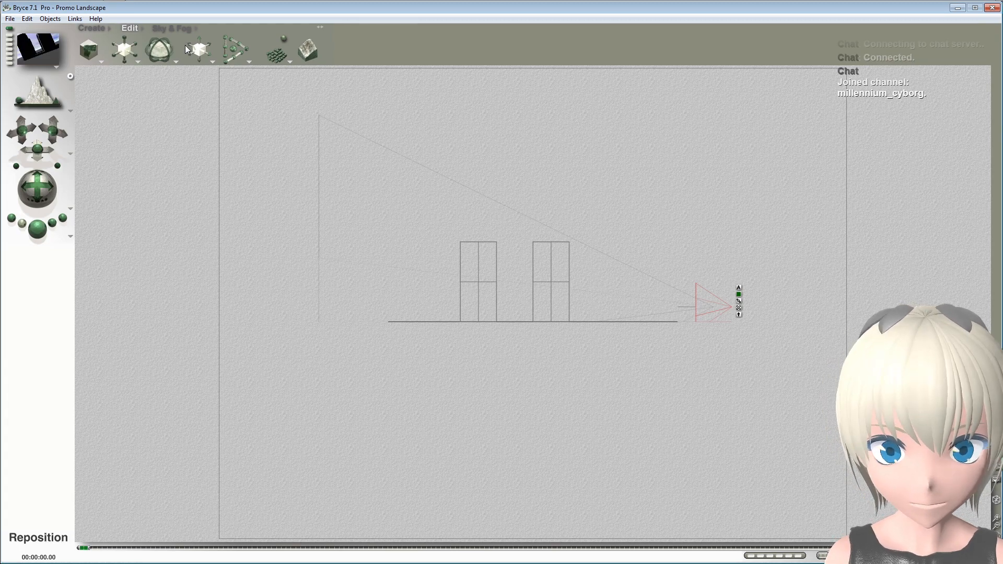
left_click(26, 19)
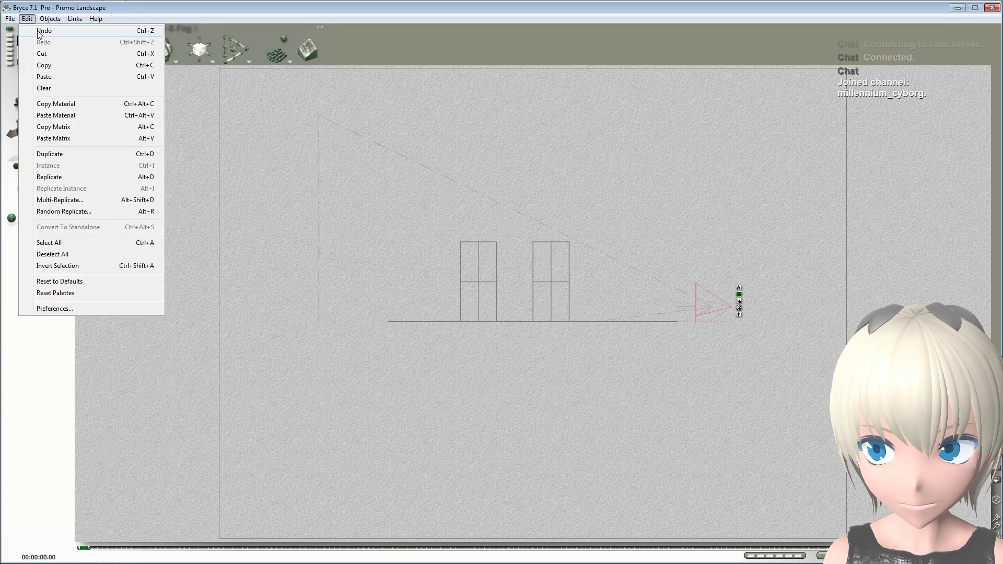
left_click(38, 31)
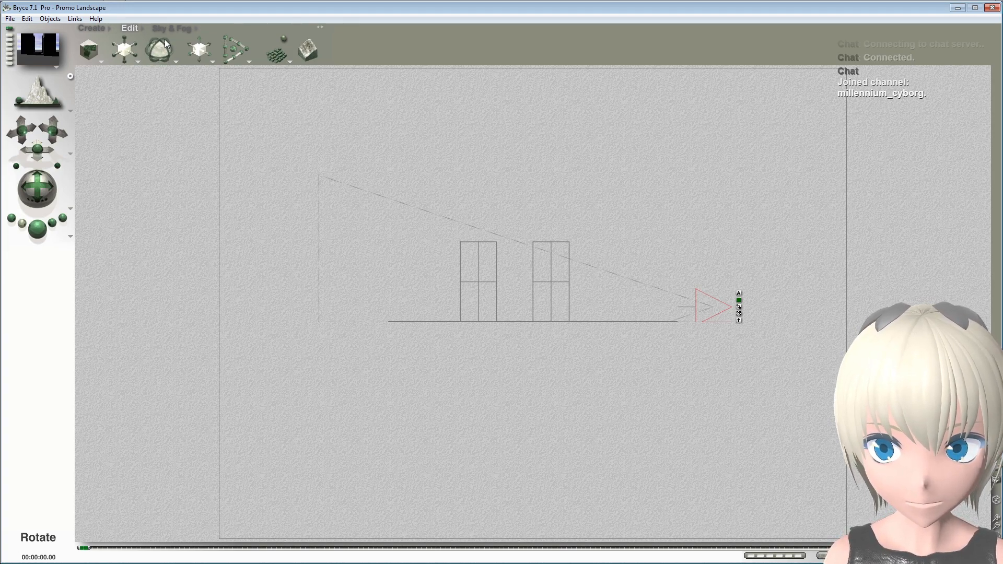
Step: Rotate the camera around the X axis so that it tilts up toward the tops of the towers
left_click_drag(165, 42, 164, 52)
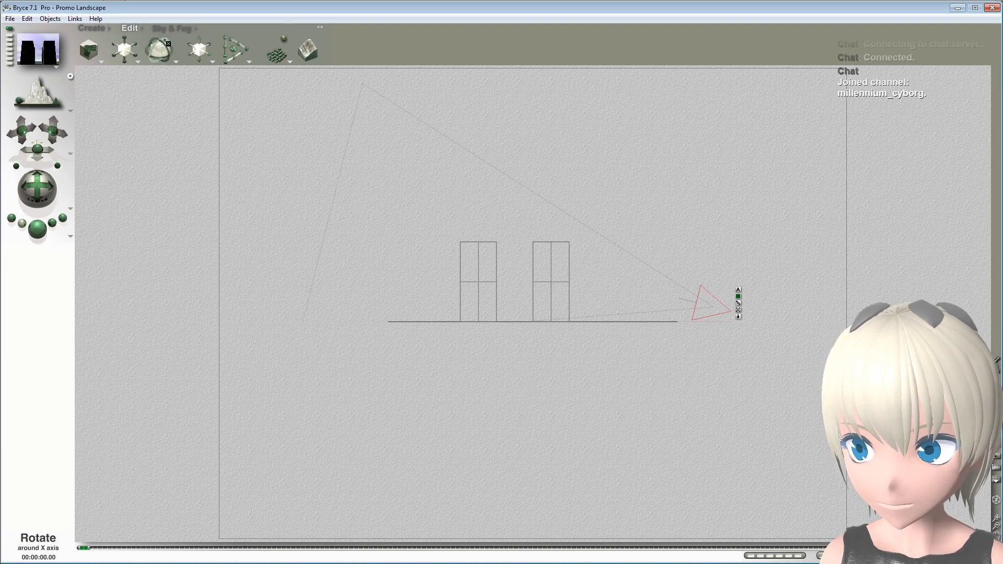
Step: Refine the camera's upward tilt around the X axis and render the towers from the camera view
left_click_drag(164, 39, 164, 39)
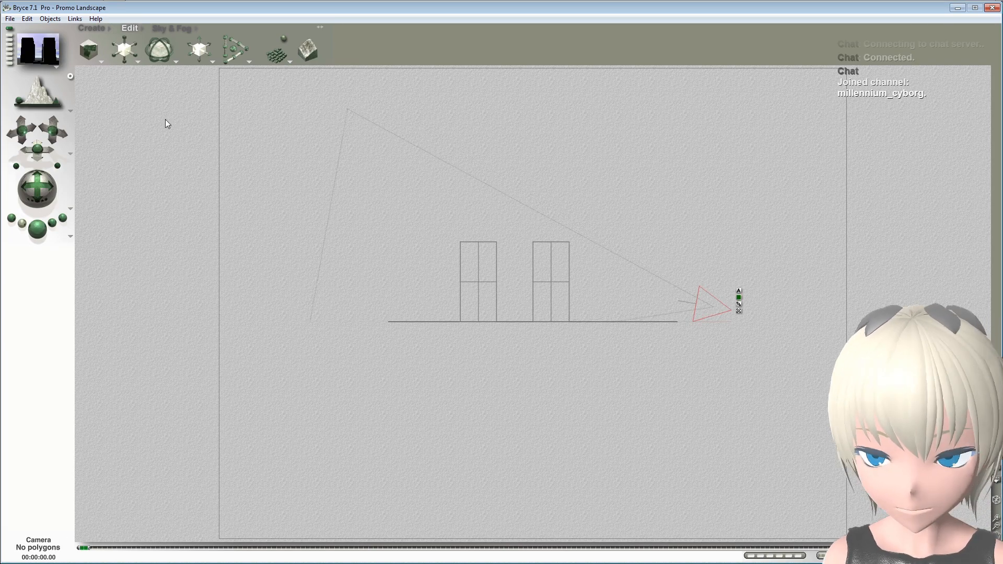
left_click(37, 230)
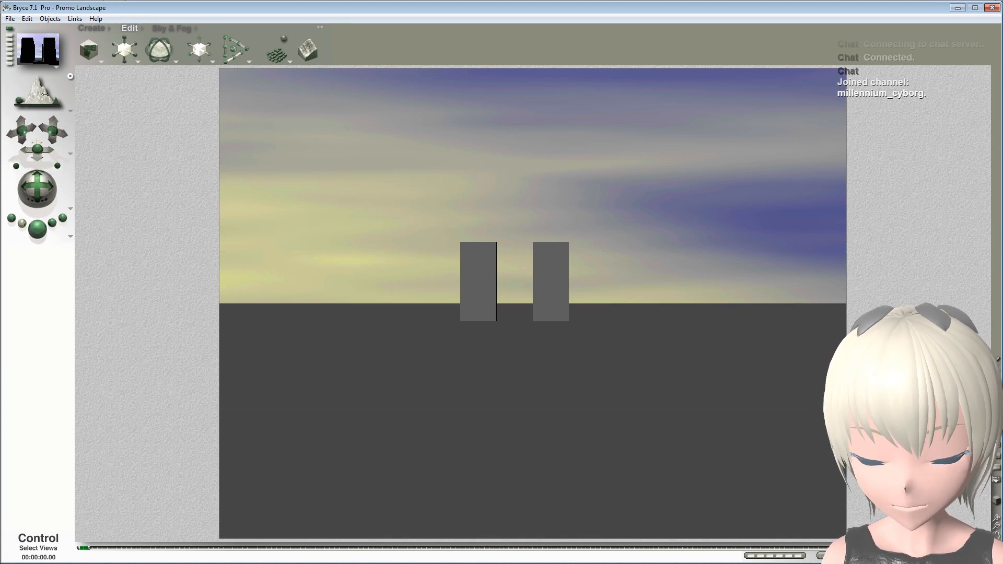
left_click_drag(42, 94, 21, 98)
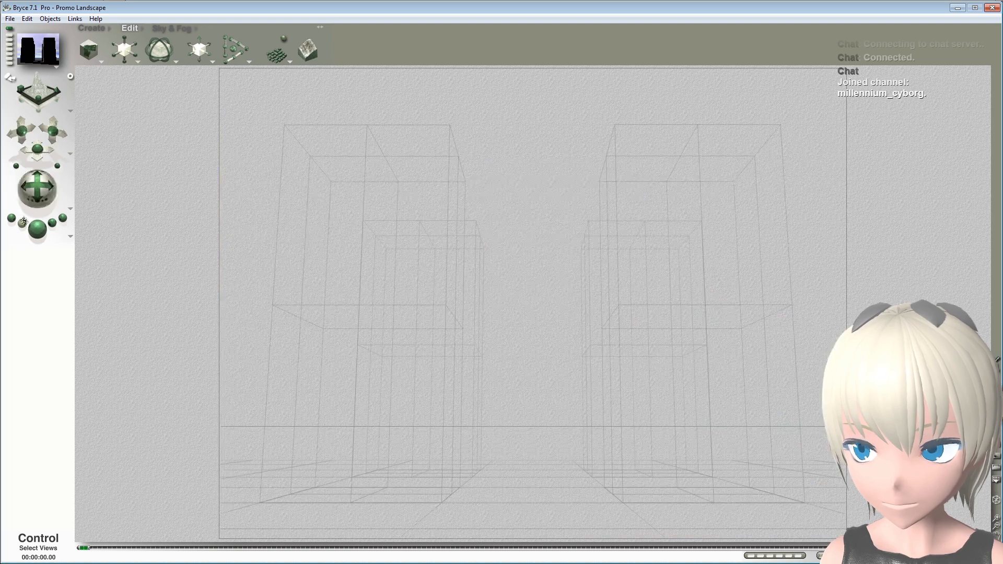
left_click(51, 243)
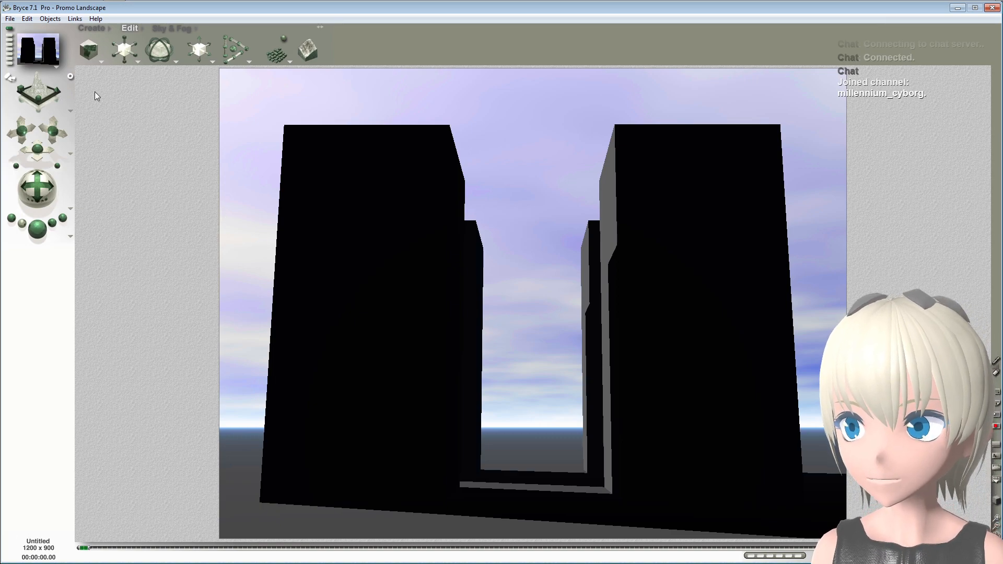
Step: Centre the four towers in the top view and select all of them together
left_click(56, 94)
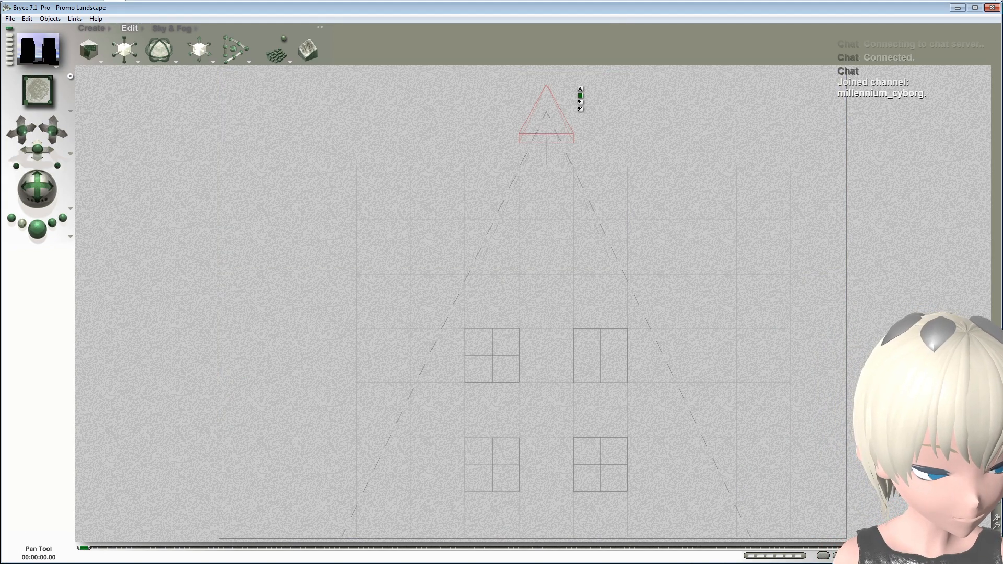
left_click_drag(998, 539, 878, 301)
left_click(382, 212)
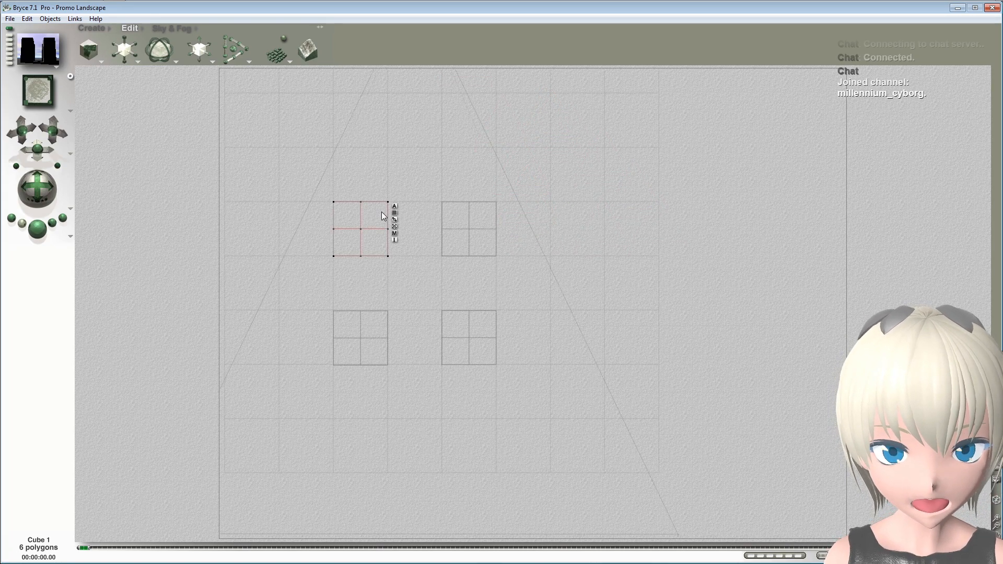
left_click(467, 223, "shift")
left_click(387, 338, "shift")
left_click(477, 338, "shift")
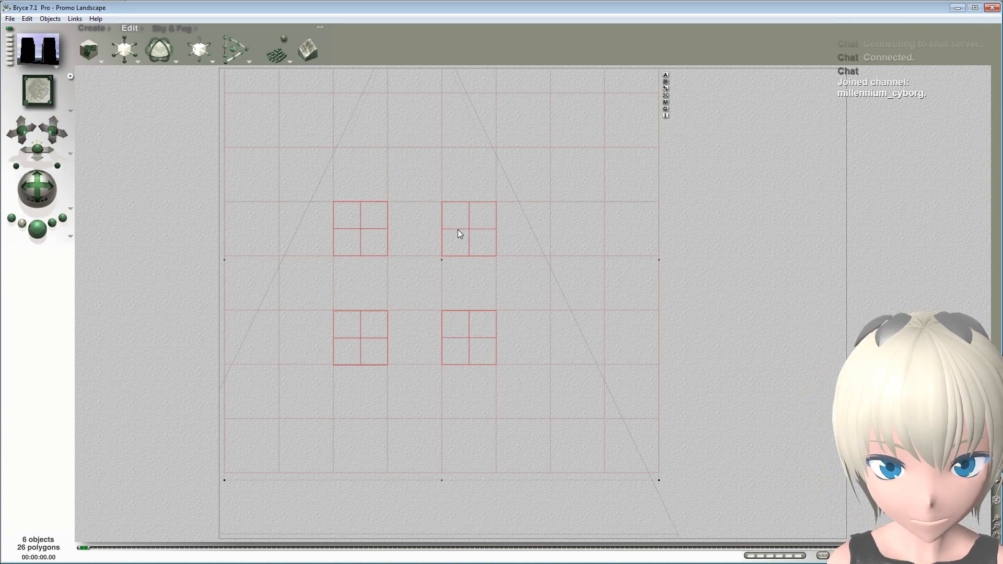
Step: Try placing a copy of the selected towers two grid cells to the side, and undo the changes
left_click_drag(459, 231, 676, 231)
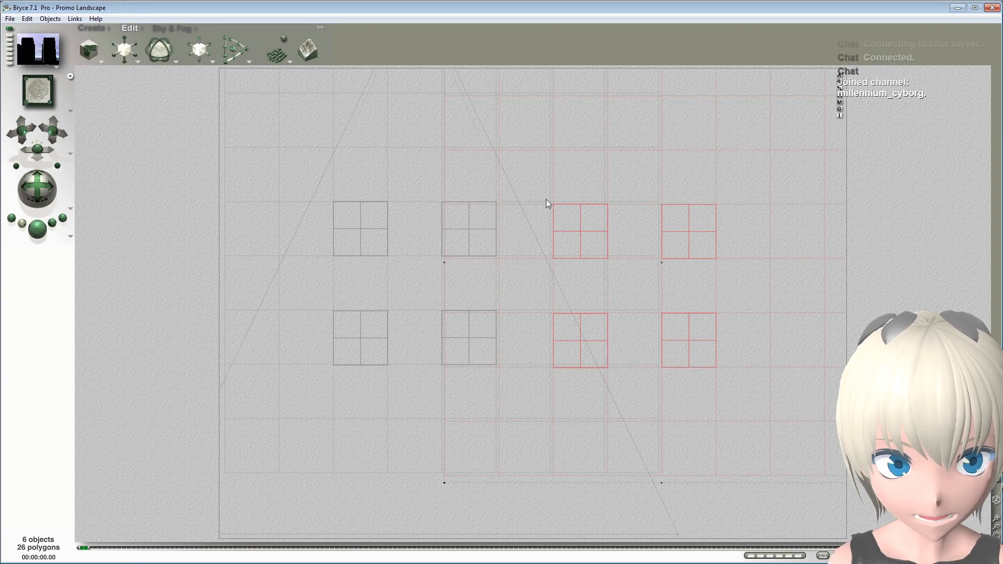
left_click(27, 19)
left_click(50, 30)
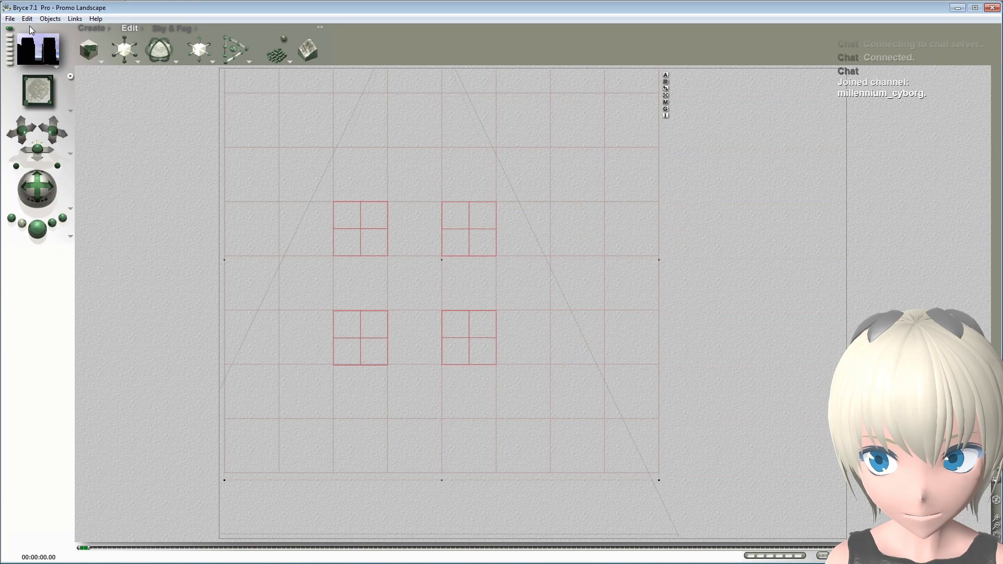
left_click(27, 19)
left_click(33, 32)
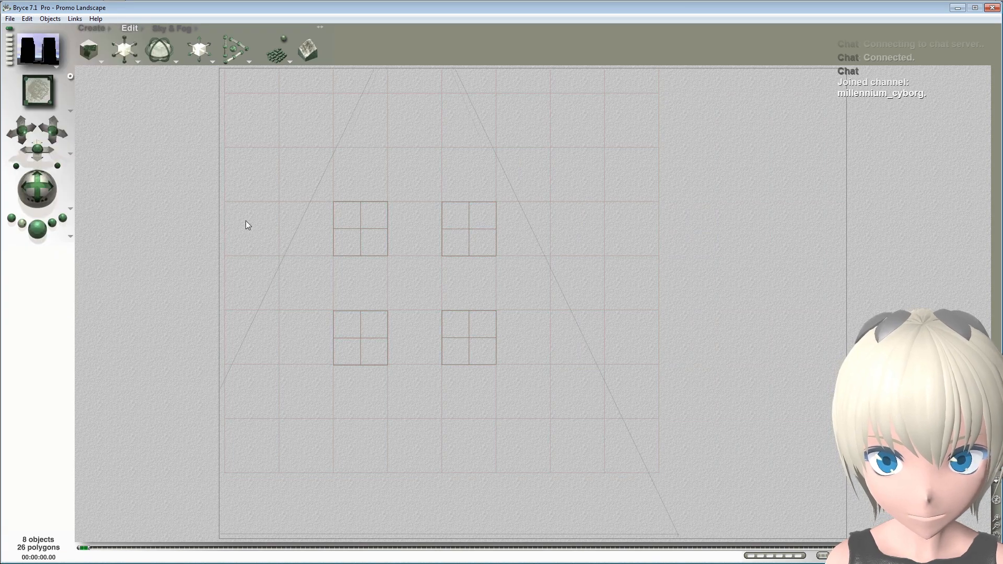
Step: Select all cube objects by type, leaving out the ground plane, and copy the four towers
left_click(368, 233)
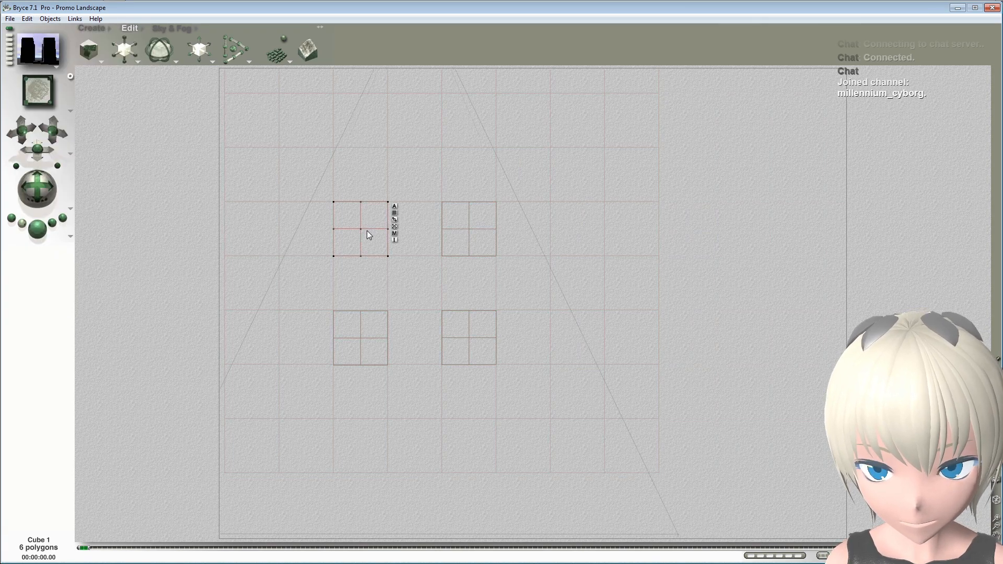
left_click(478, 228, "shift")
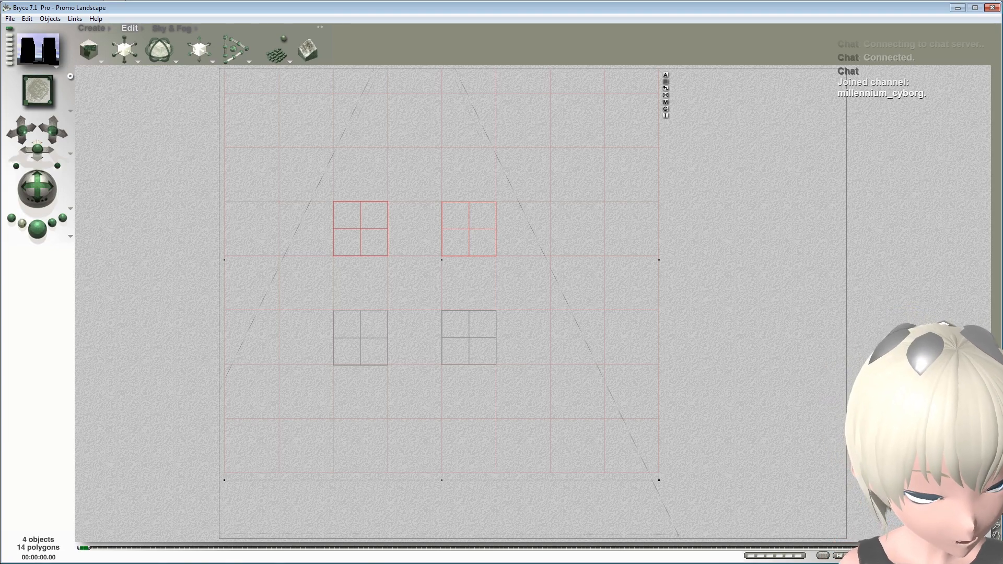
left_click(823, 556)
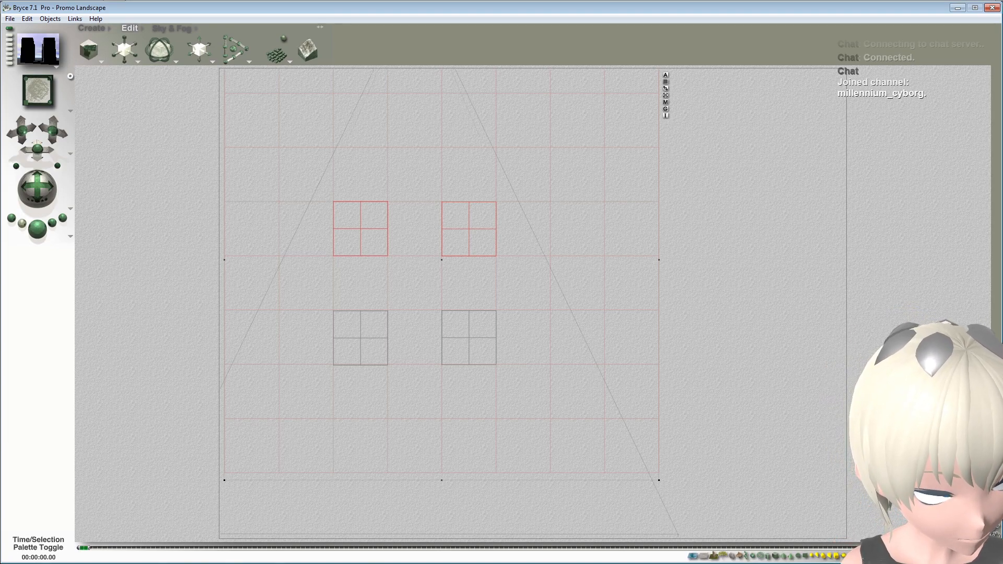
left_click(776, 558)
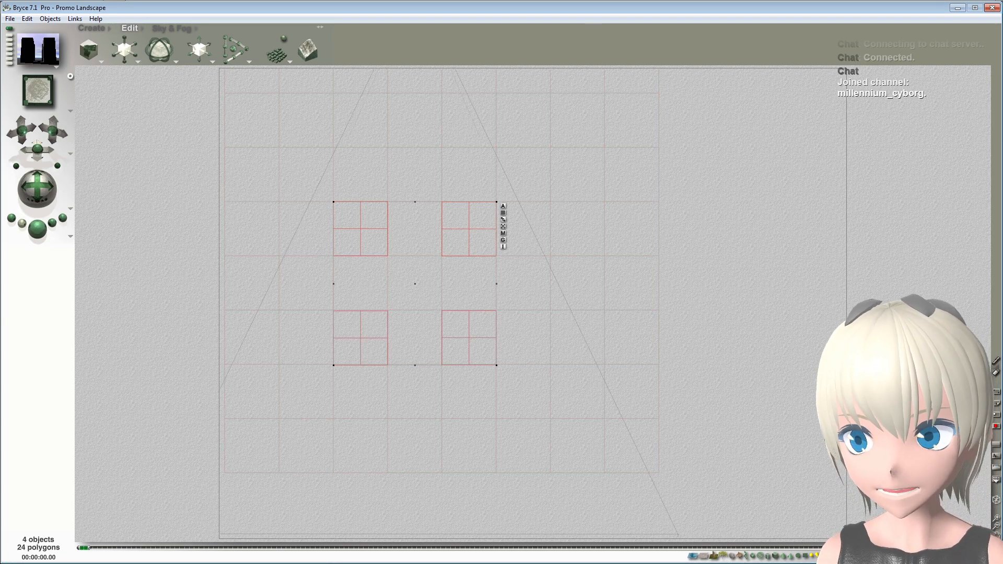
left_click(27, 20)
left_click(41, 66)
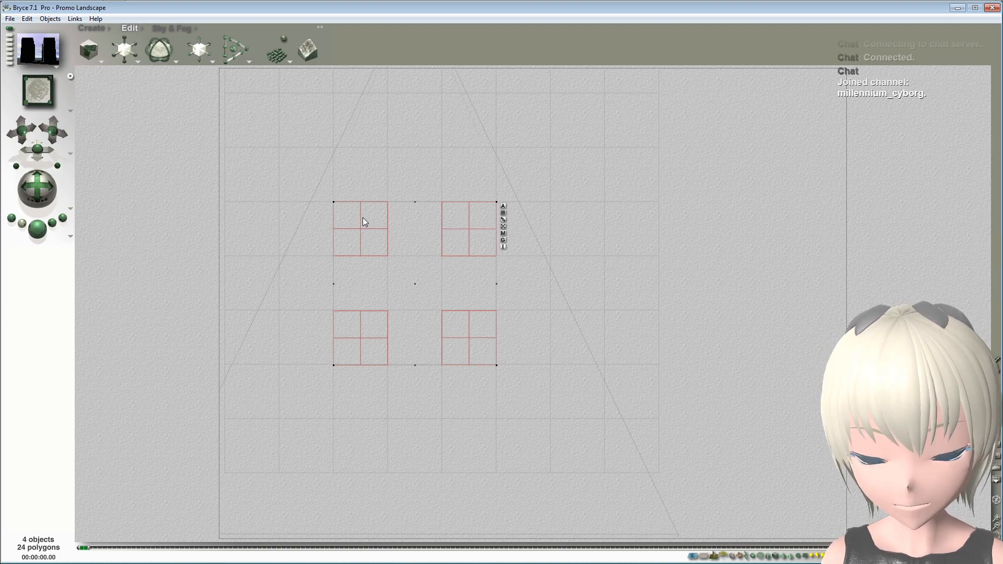
Step: Paste three copies of the four-tower block, aligning them with the grid to the right of, below and to the left of the originals
key("ctrl+v")
left_click_drag(373, 231, 581, 229)
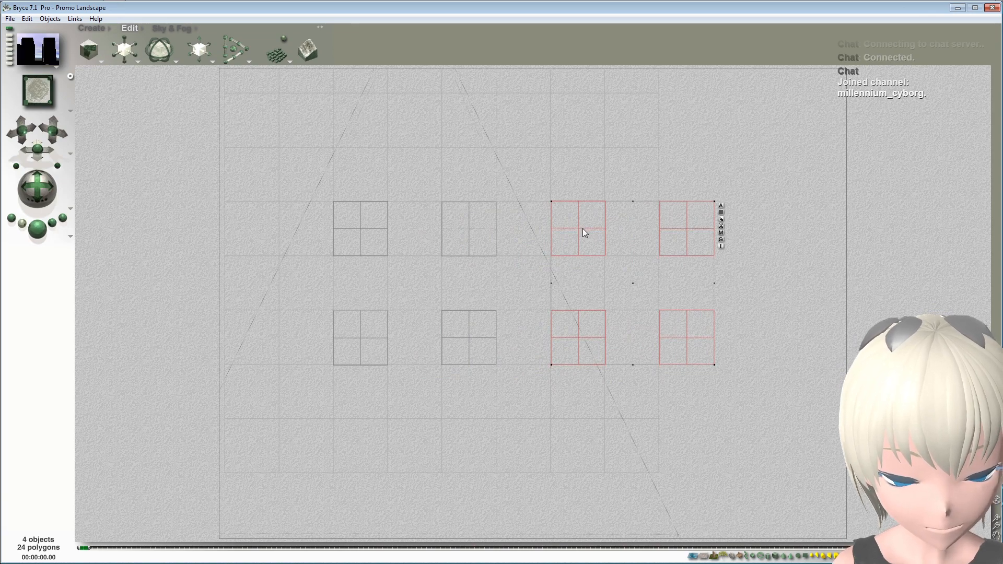
key("ctrl+v")
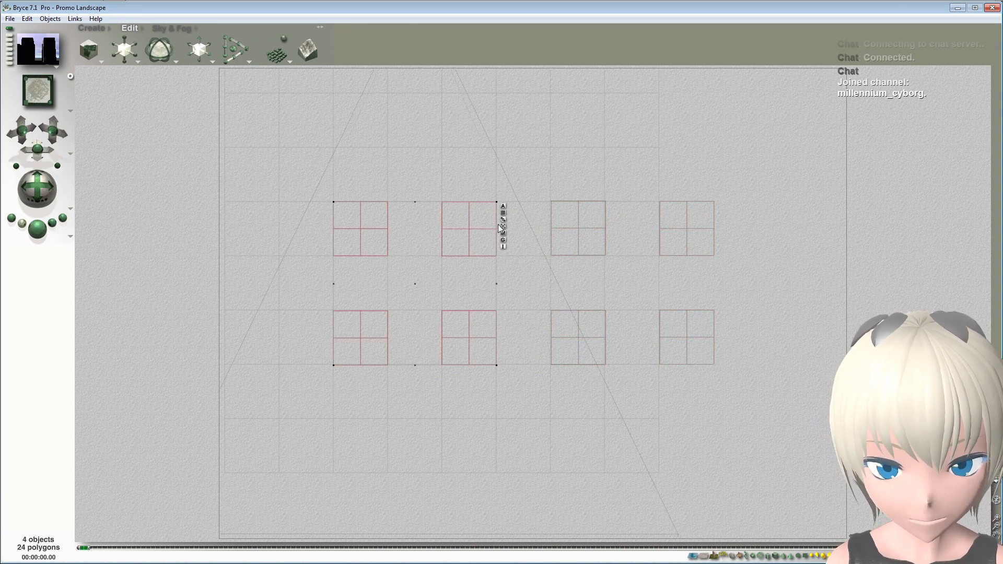
left_click_drag(472, 233, 471, 449)
left_click(438, 322)
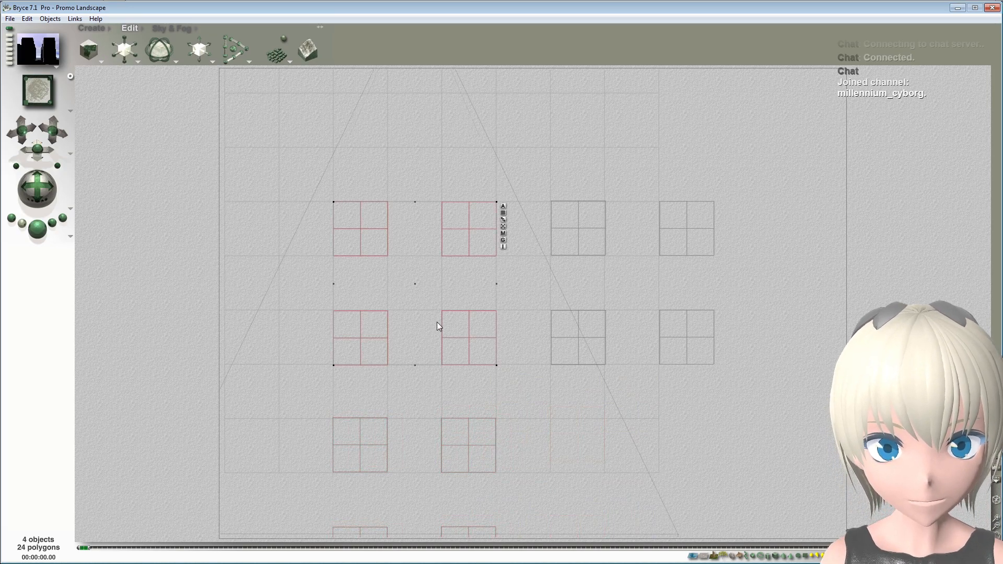
left_click_drag(476, 240, 251, 228)
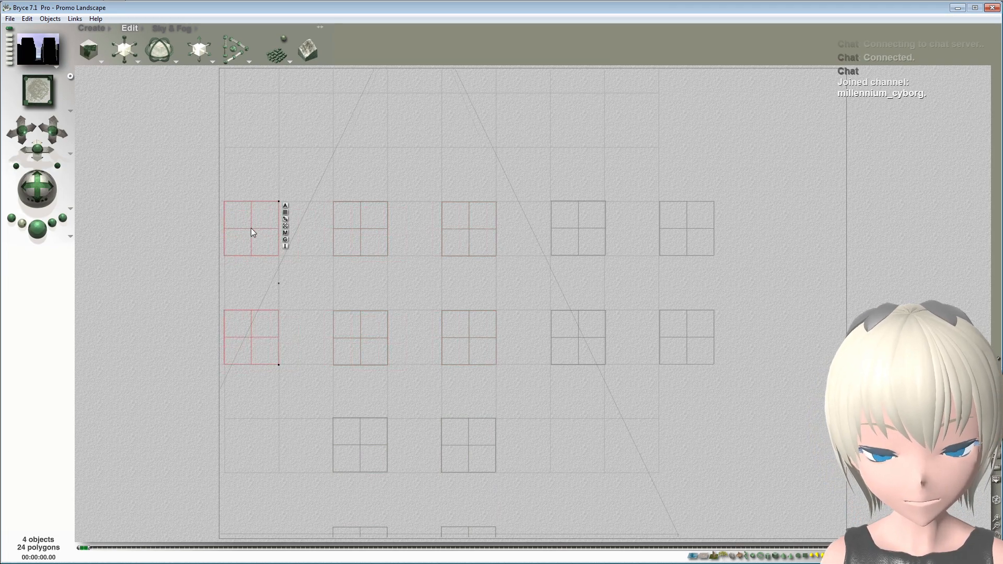
Step: Paste two more four-tower blocks diagonally at the lower right and lower left of the originals, and render the camera view
key("ctrl+v")
left_click_drag(363, 227, 576, 445)
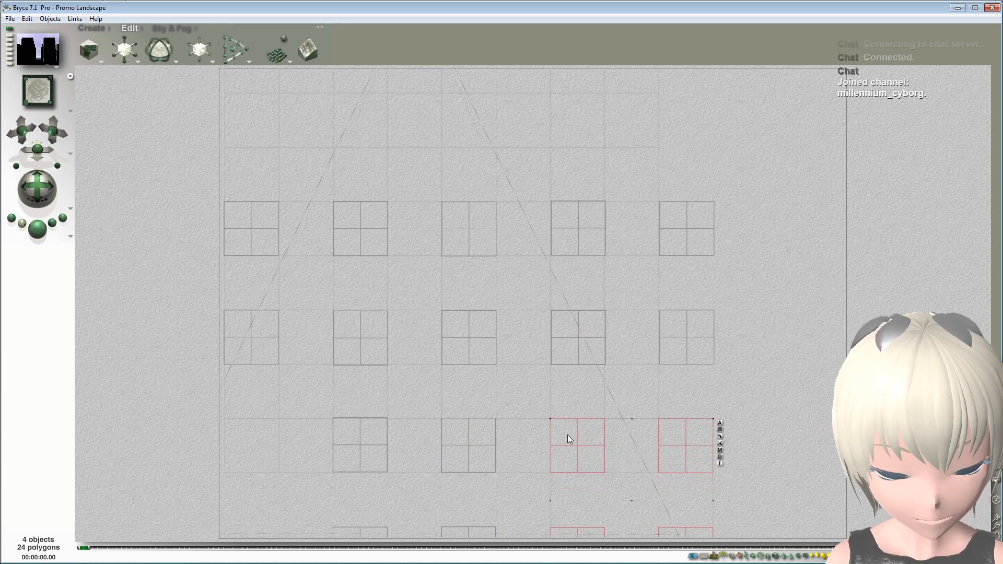
key("ctrl+z")
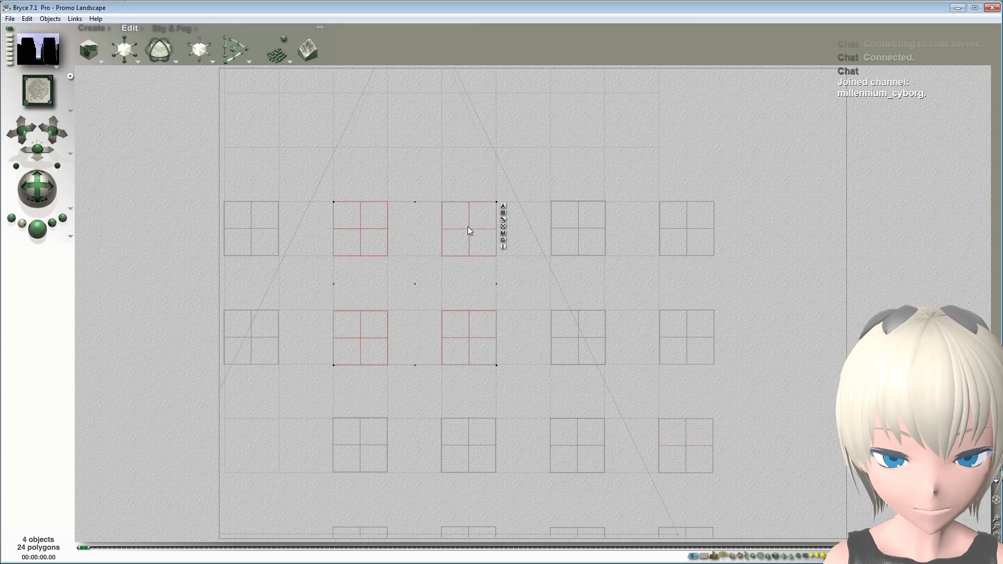
left_click_drag(468, 227, 251, 448)
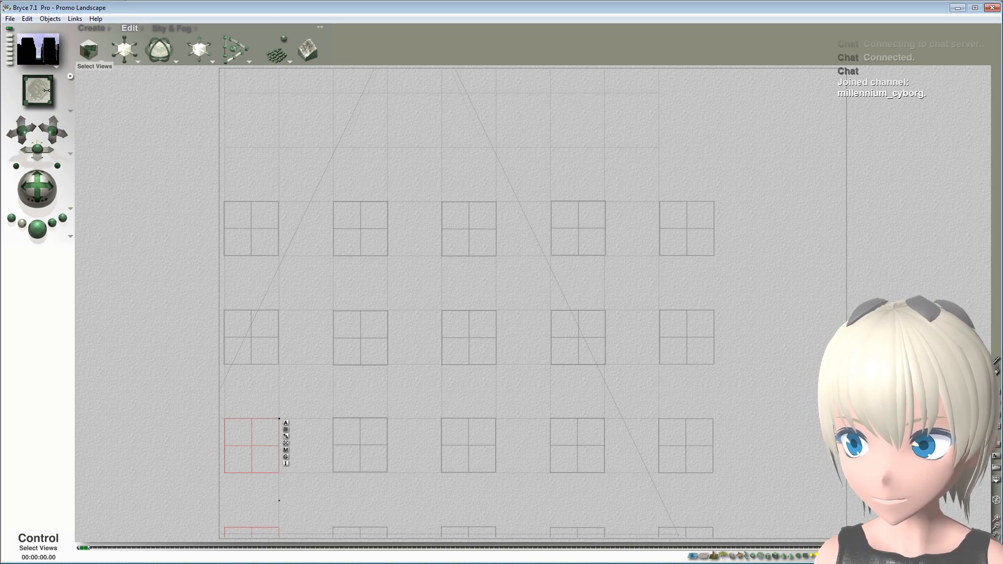
left_click_drag(47, 91, 13, 103)
left_click(37, 228)
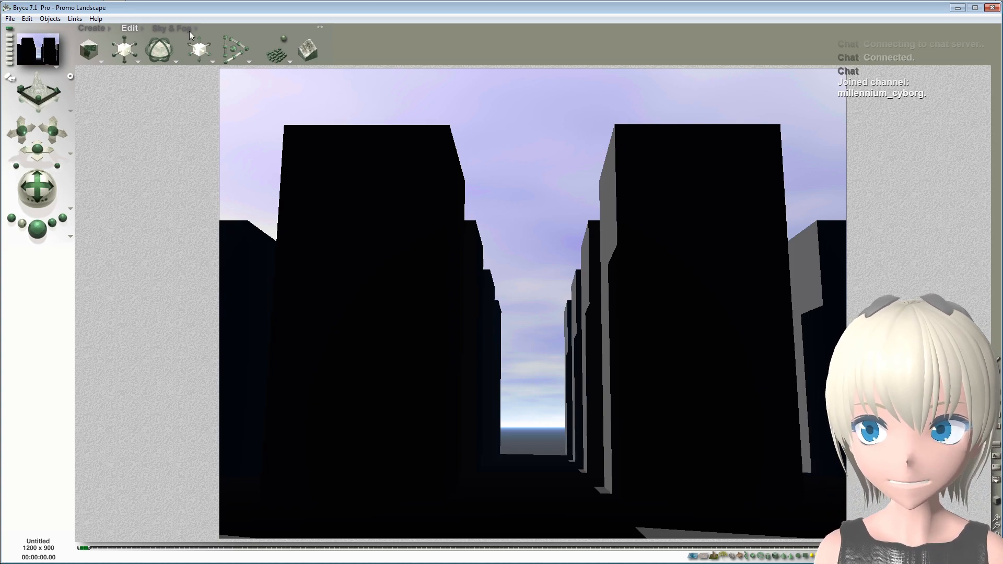
Step: Switch the sky to day, reposition the sun so the towers cast short shadows on the ground, and render the view
left_click(173, 29)
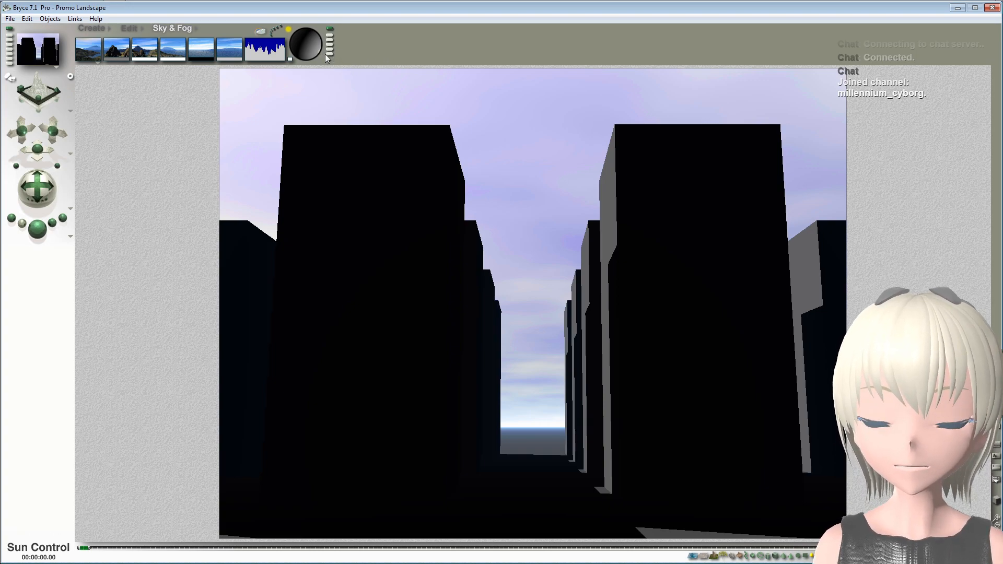
left_click_drag(309, 45, 308, 59)
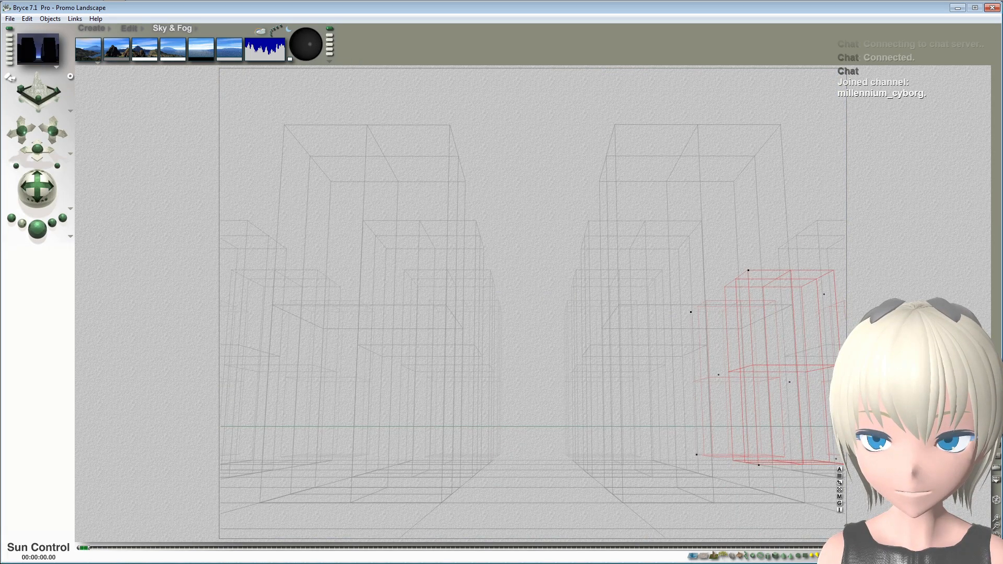
left_click(289, 29)
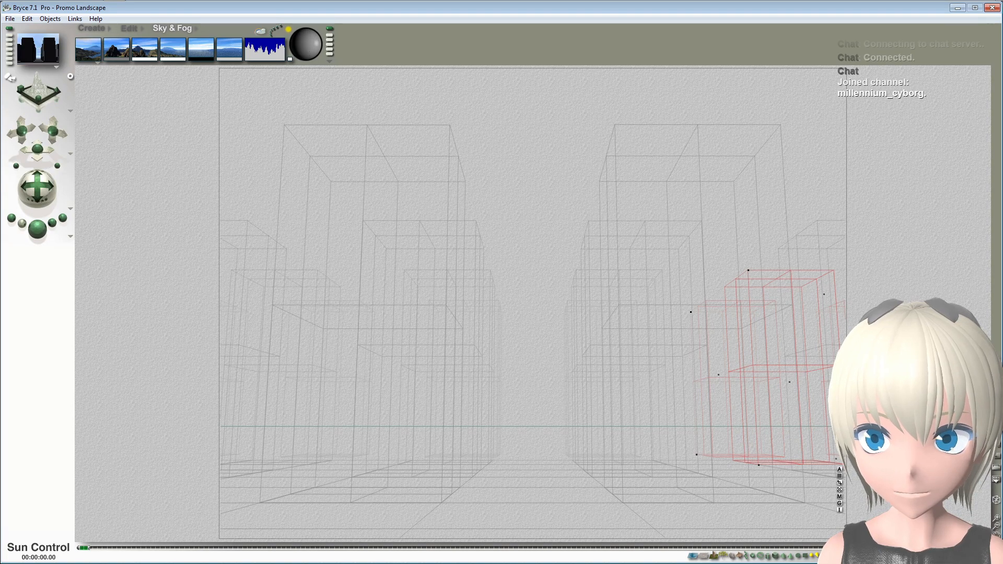
mouse_move(306, 37)
left_mouse_down()
mouse_move(311, 47)
mouse_move(293, 39)
left_mouse_up()
left_click(39, 235)
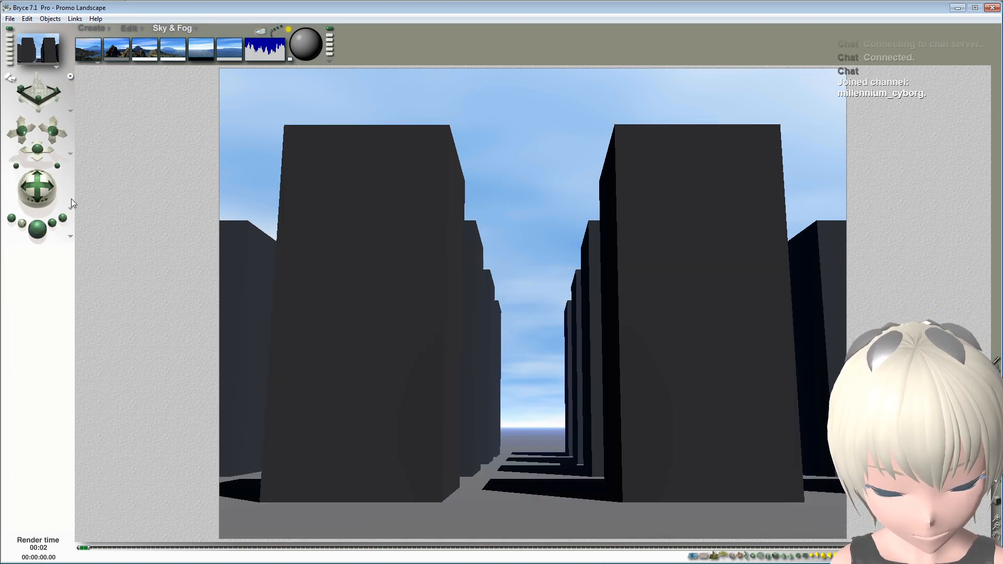
left_click_drag(299, 41, 310, 43)
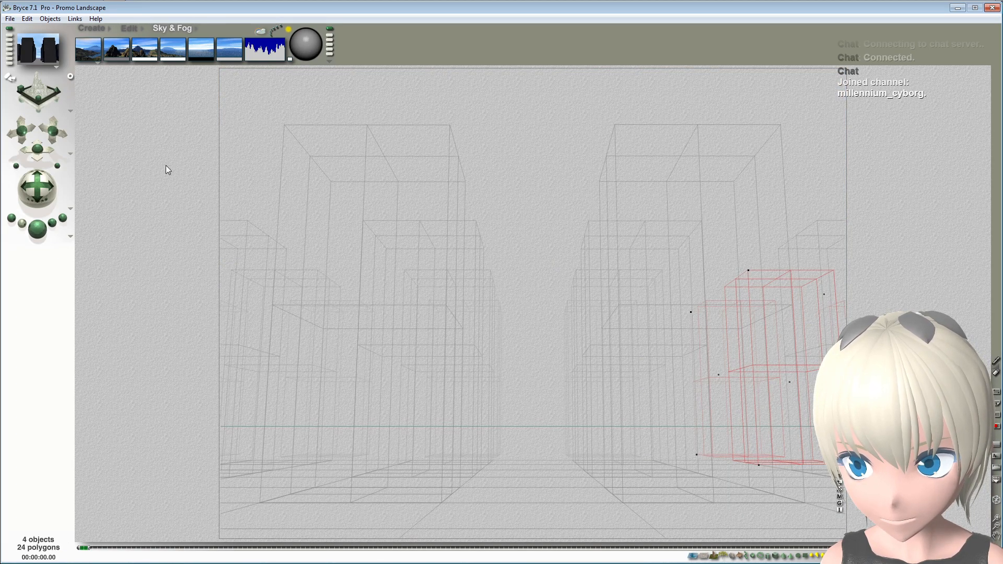
left_click(48, 234)
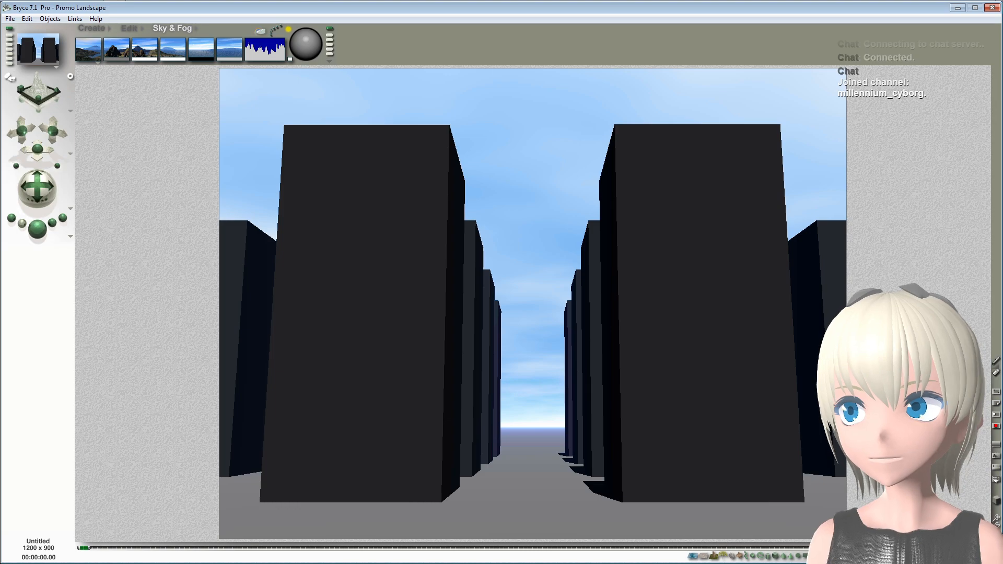
Step: Select the ground plane and, in the side view, raise it slightly along the Y axis and lower it back to the tower bases
left_click(44, 99)
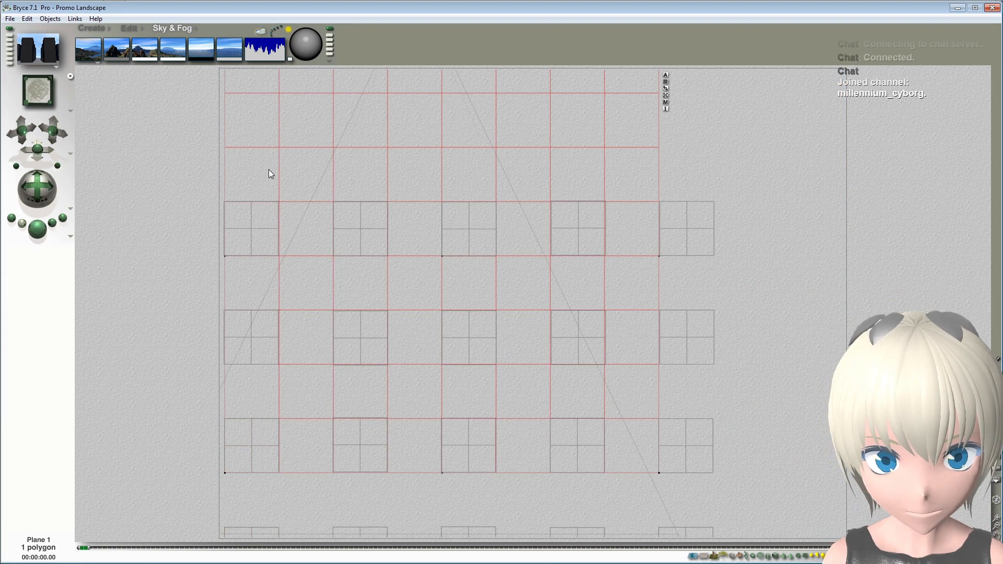
left_click_drag(30, 92, 53, 92)
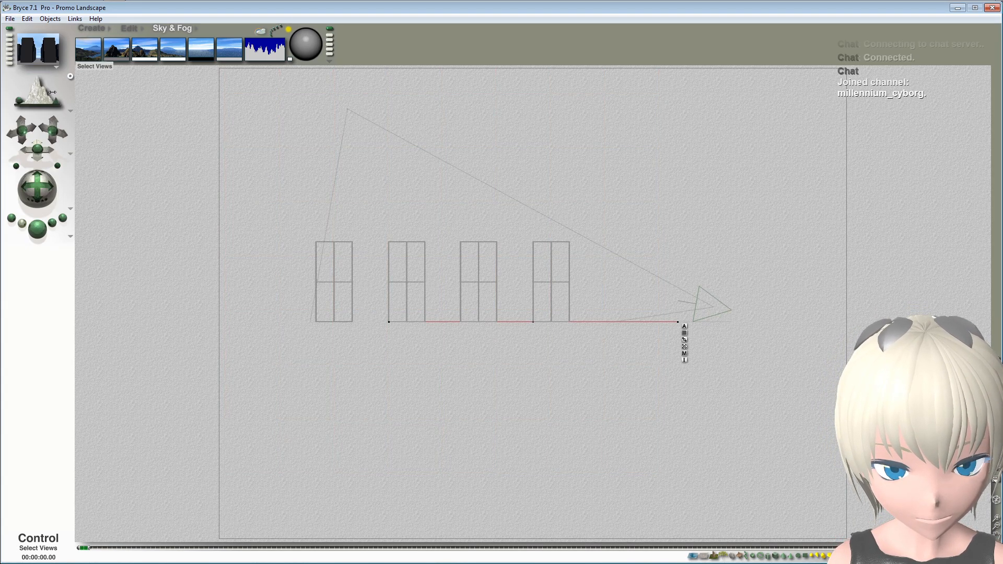
left_click(129, 29)
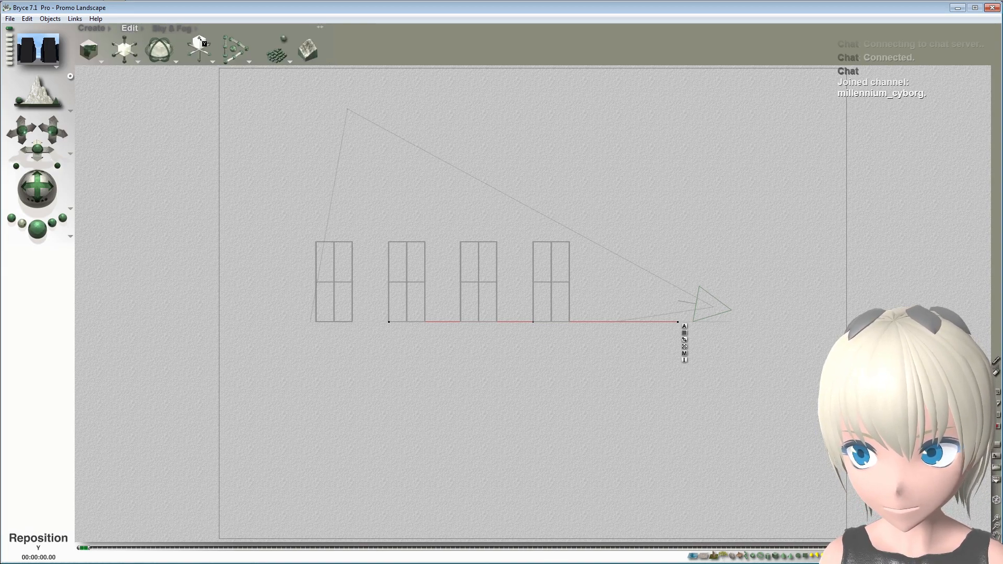
left_click_drag(199, 40, 202, 39)
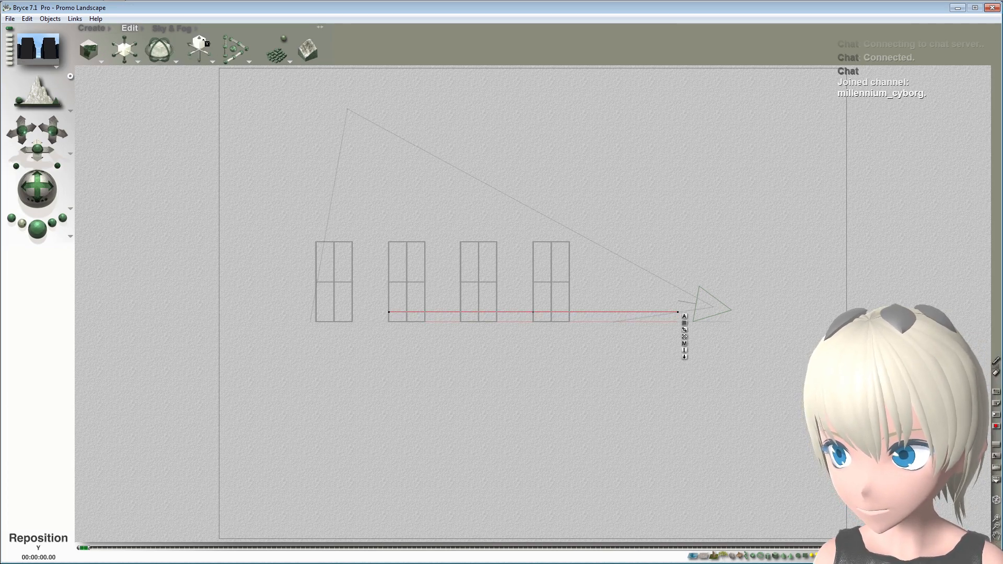
left_click_drag(203, 39, 199, 62)
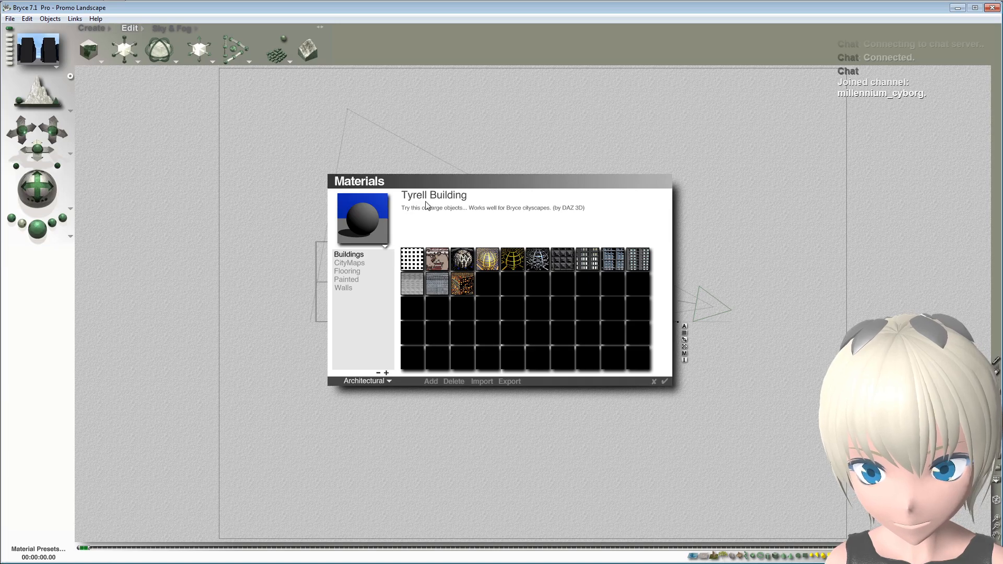
Step: Preview the Architectural CityMaps presets in the material library, including City Lights Map, Mech Map, Space Base Map and Urban Dwelling
left_click(353, 264)
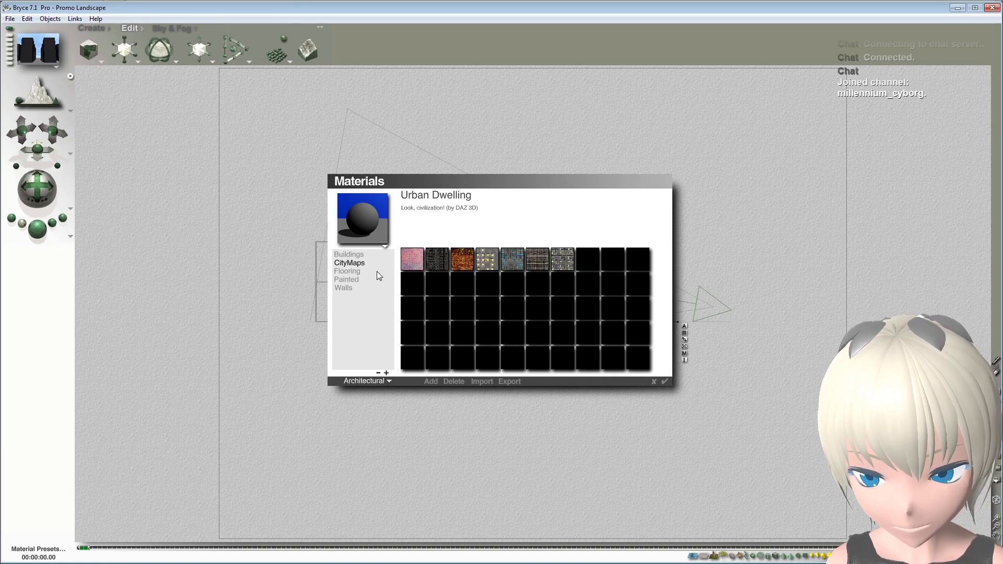
left_click(349, 255)
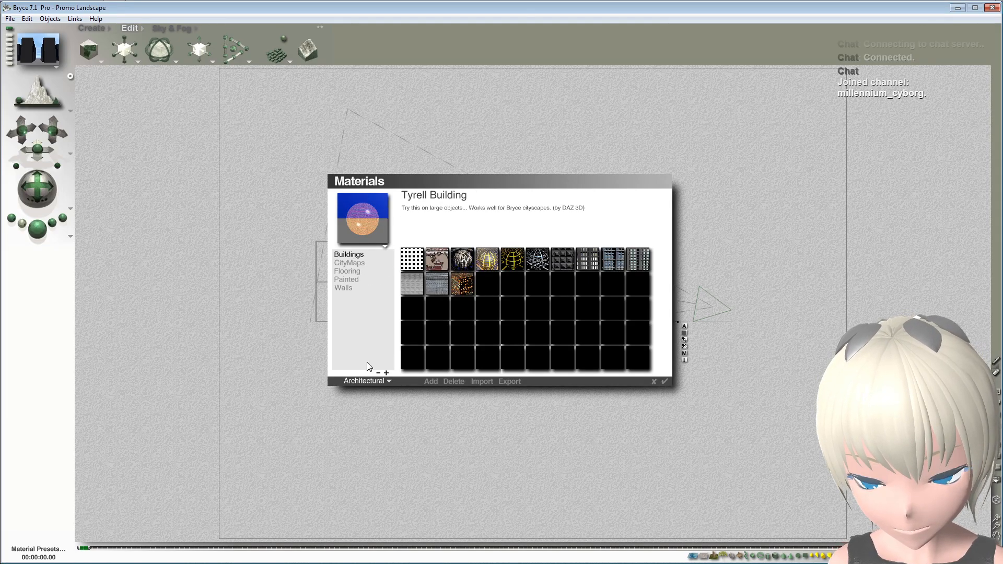
left_click(389, 382)
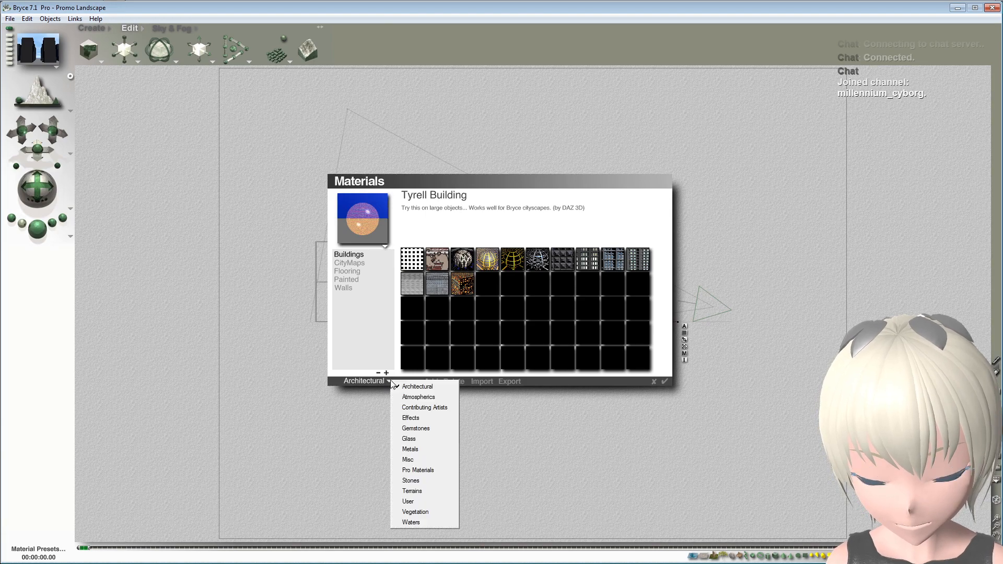
left_click(387, 312)
left_click(350, 263)
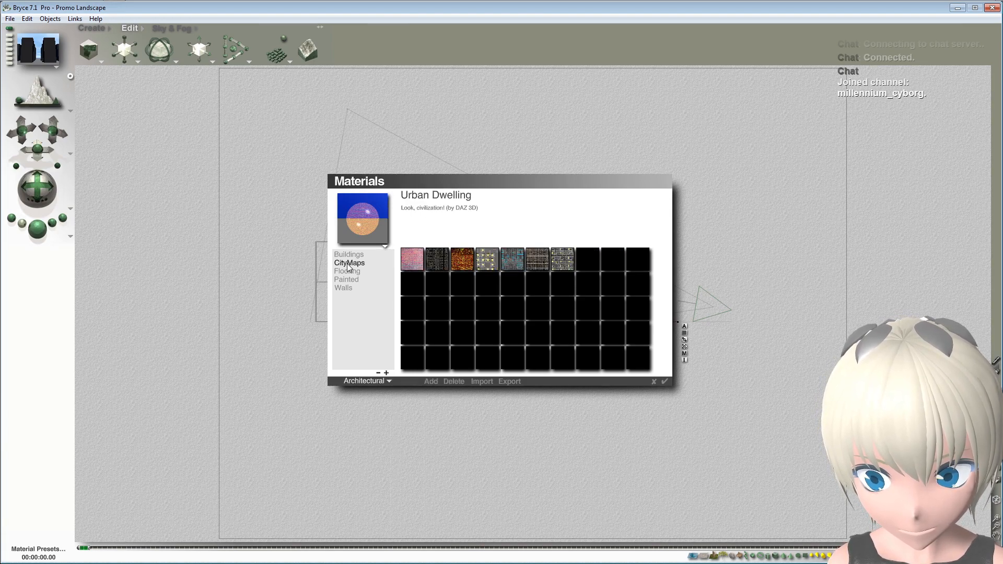
left_click(443, 260)
left_click(468, 265)
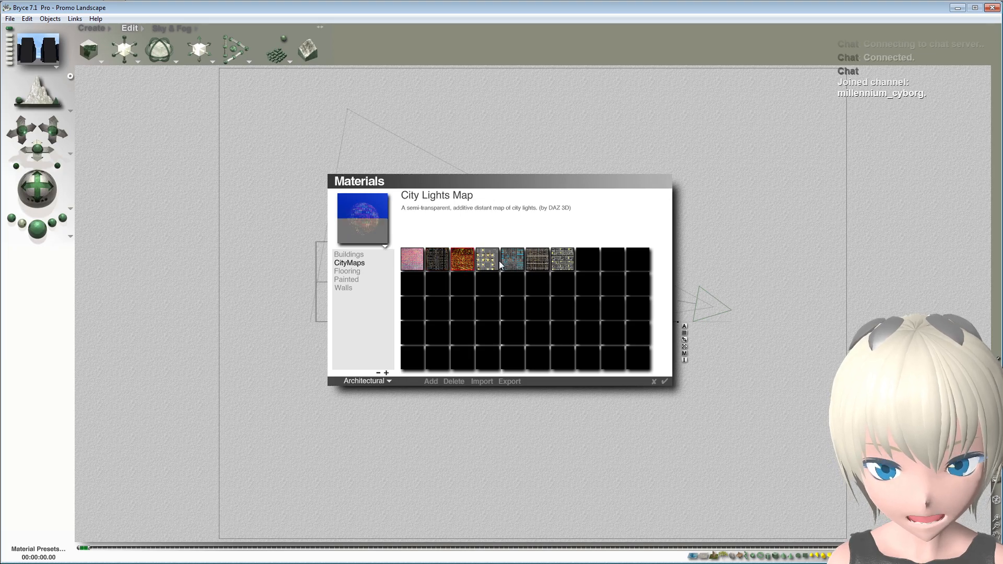
left_click(497, 260)
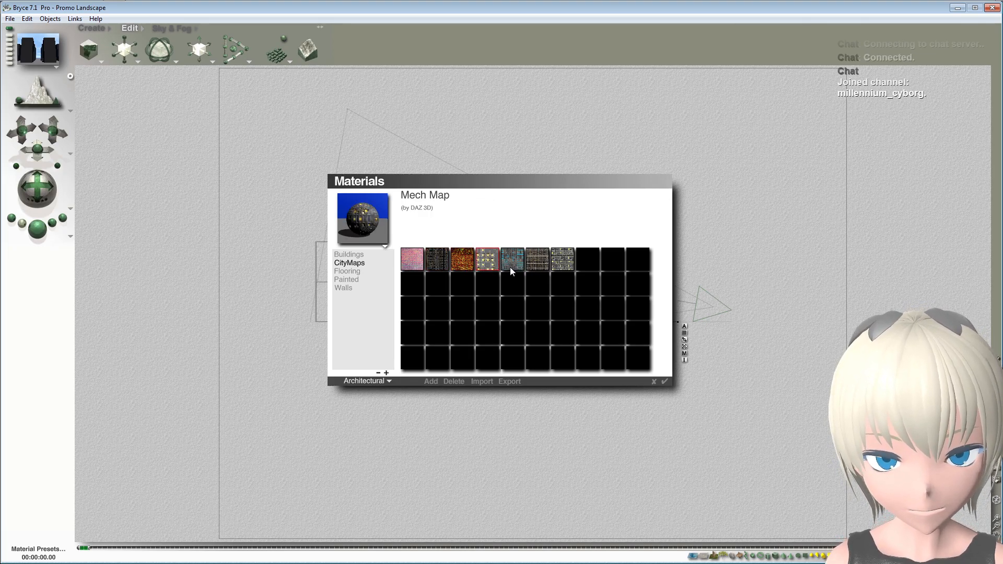
left_click(510, 267)
left_click(544, 262)
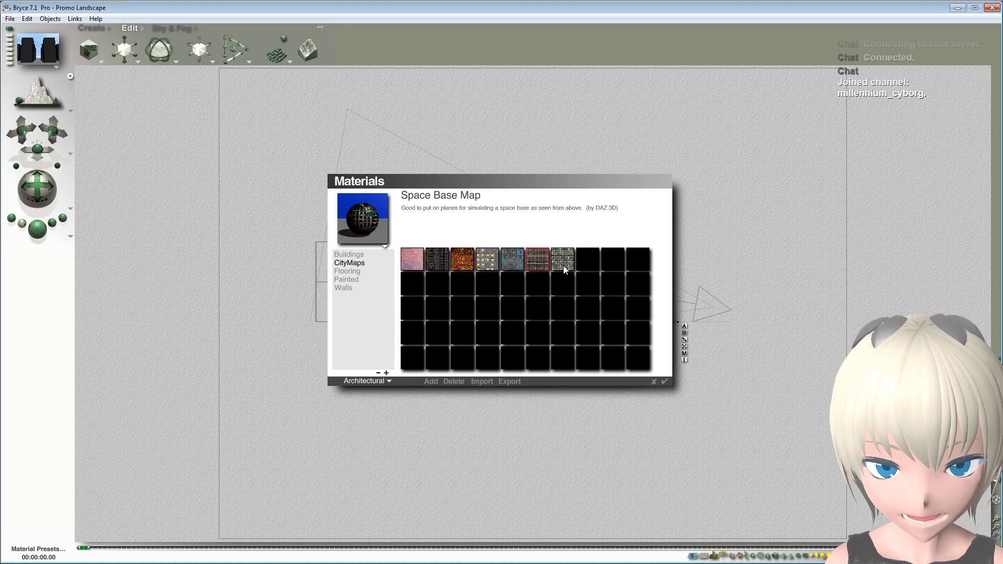
left_click(561, 267)
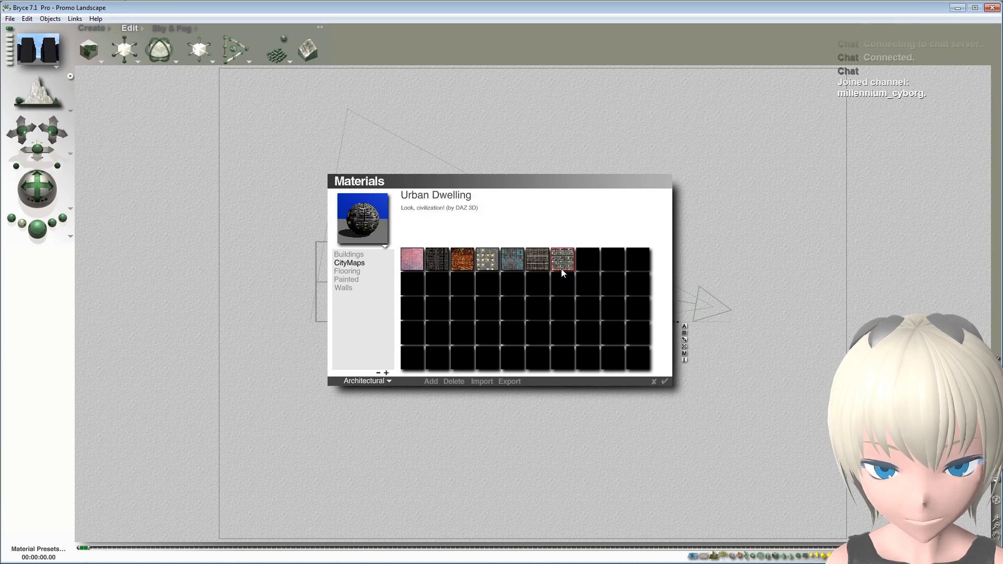
Step: Look through the Flooring, Painted and Walls presets and both sets of the Contributing Artists material collection
left_click(347, 272)
left_click(413, 263)
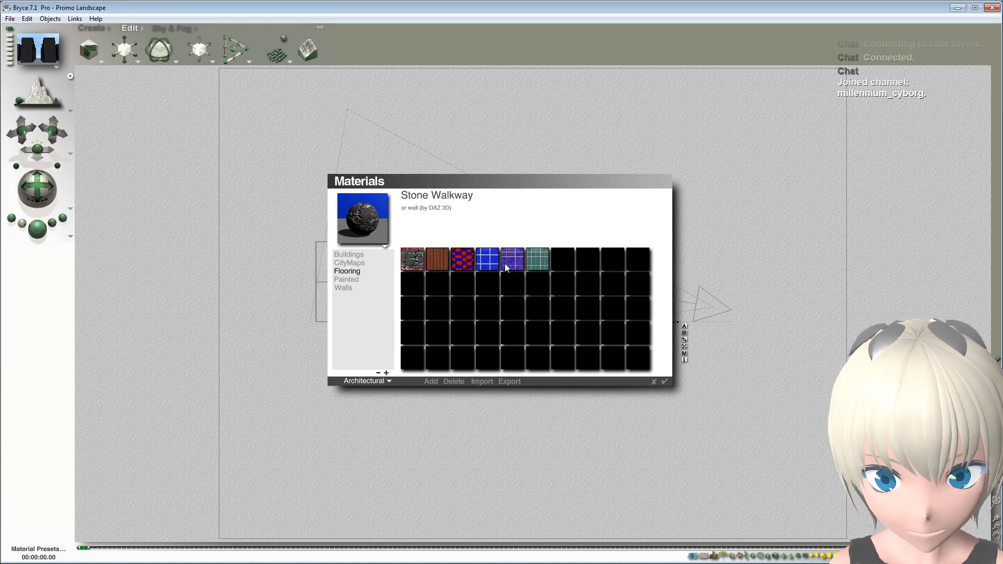
left_click(349, 280)
left_click(346, 288)
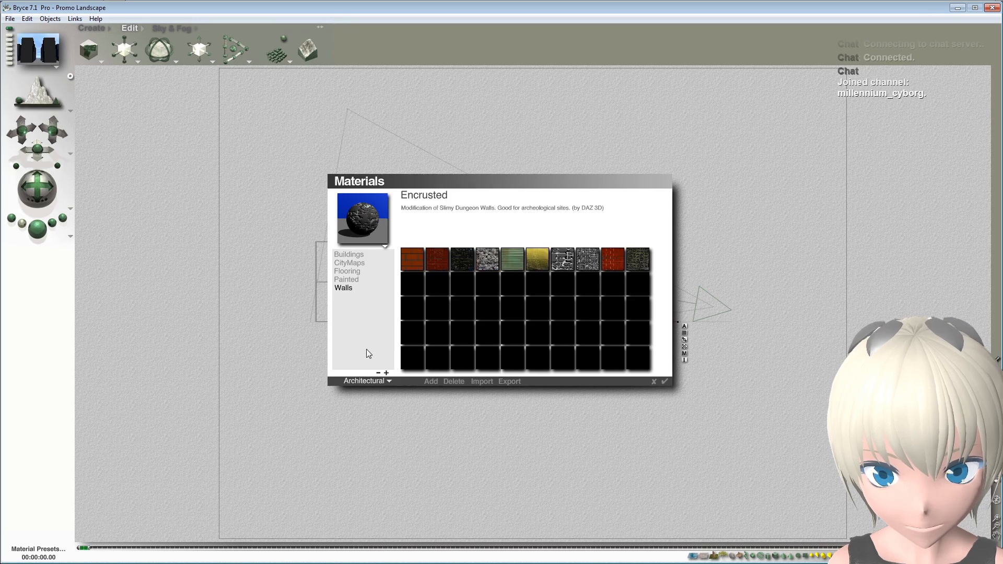
left_click(389, 382)
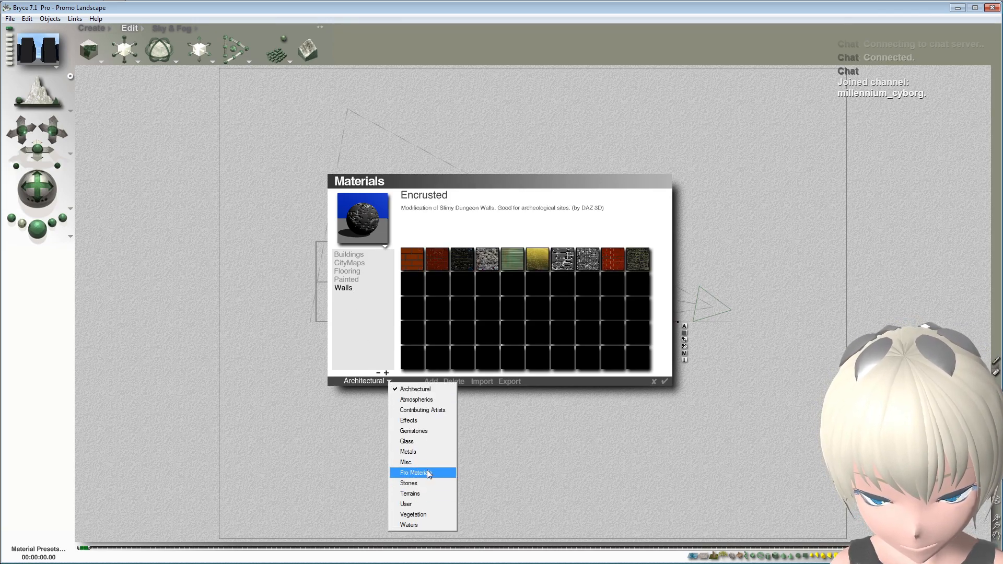
left_click(414, 410)
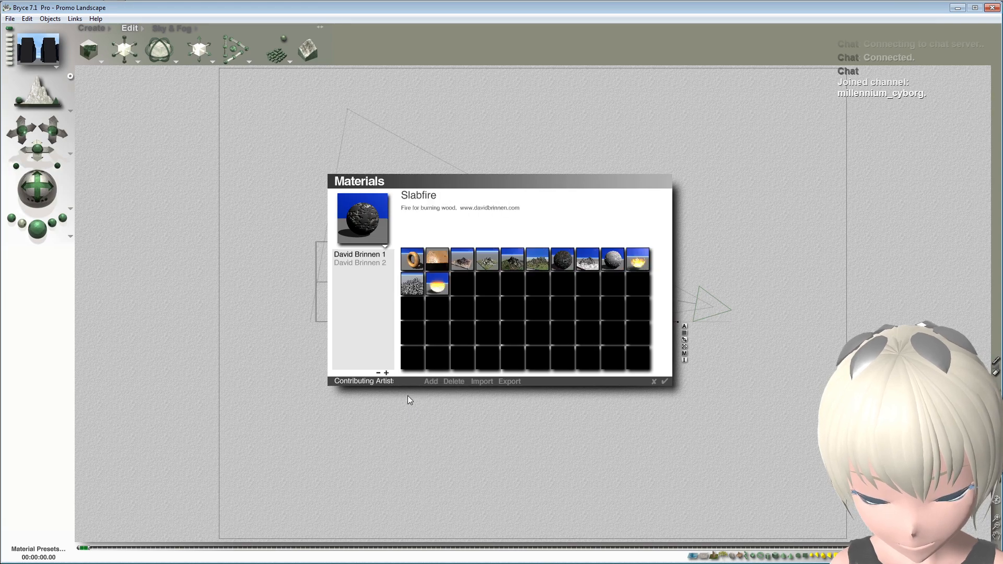
left_click(352, 262)
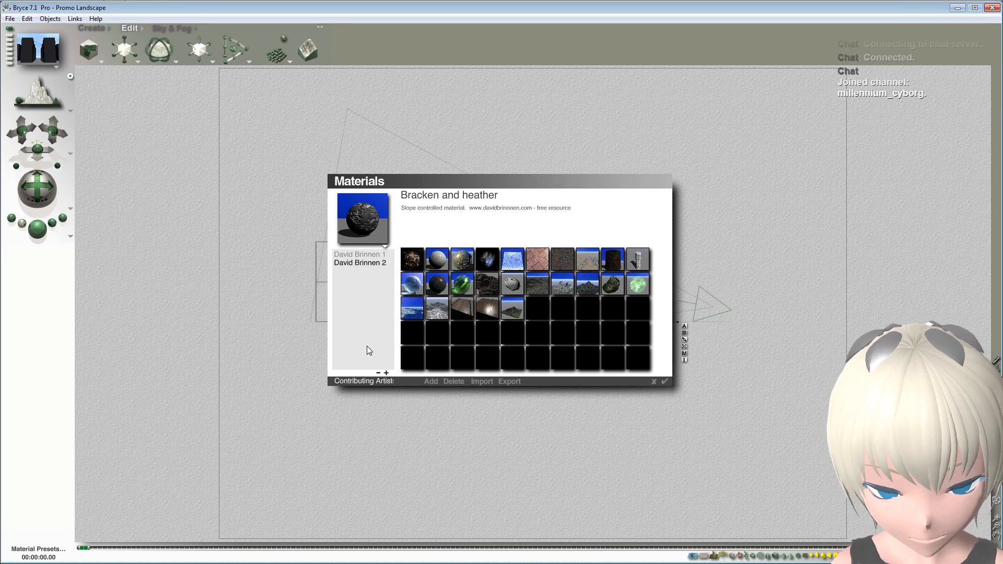
Step: Apply the Sci-Fi City Map preset from the Architectural CityMaps collection to the ground plane
left_click(394, 380)
left_click(407, 387)
left_click(349, 263)
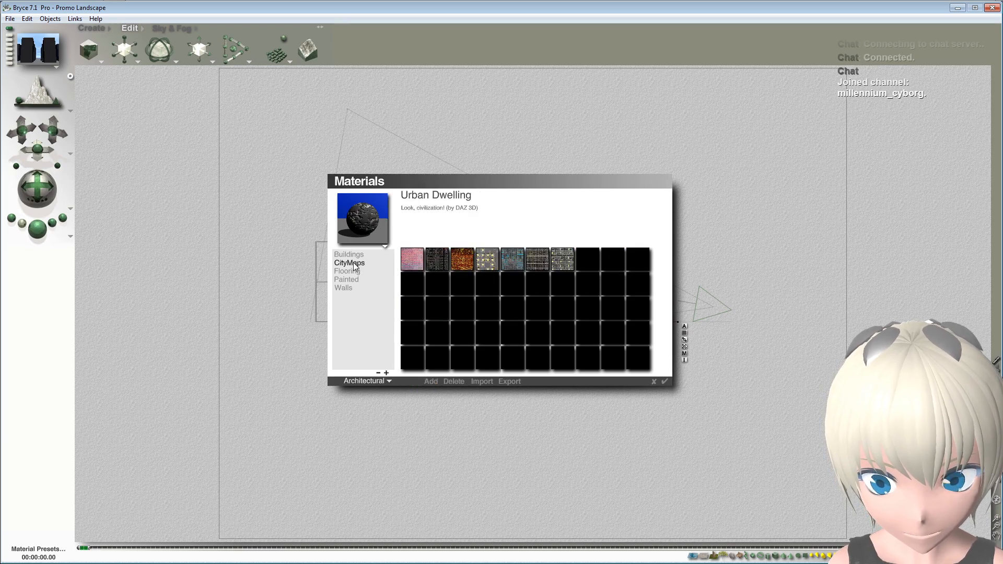
left_click(347, 271)
left_click(349, 263)
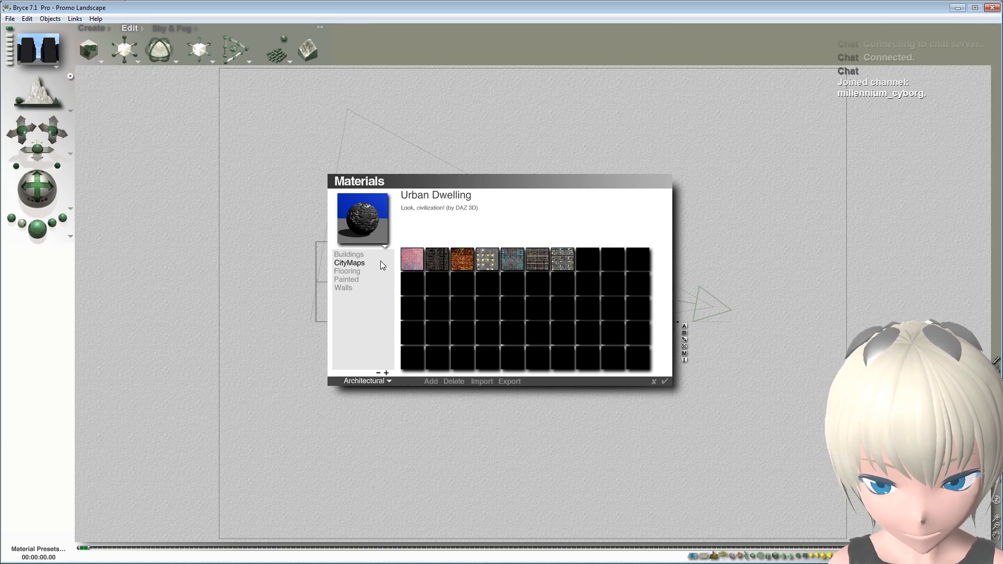
left_click(412, 260)
left_click(446, 260)
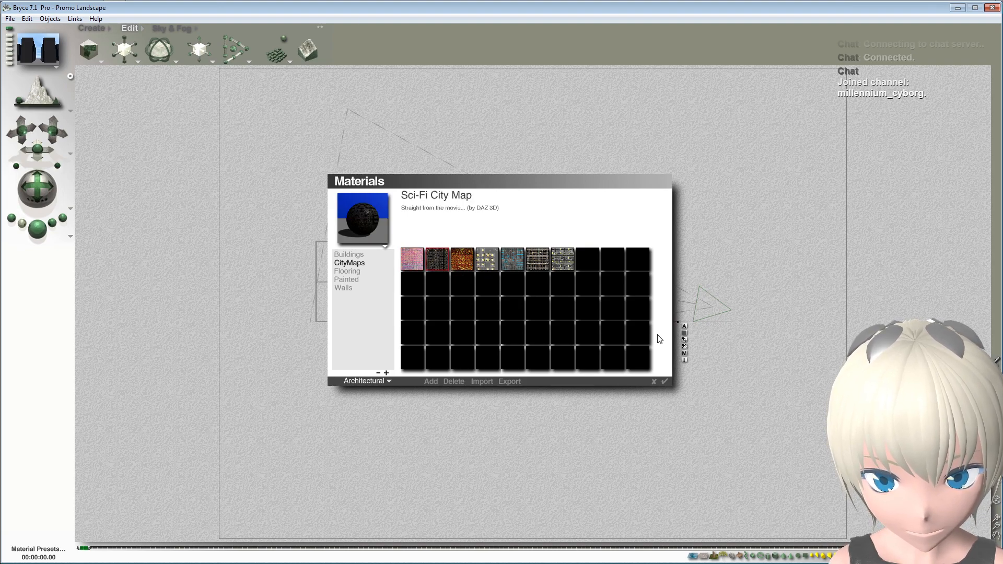
left_click(663, 381)
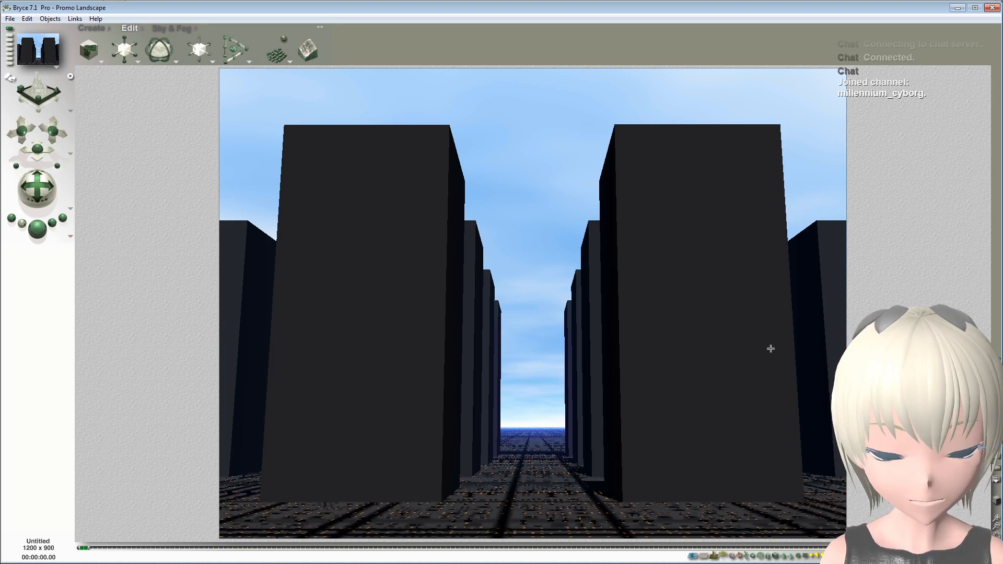
Step: Open the ground plane's material in the Materials Lab and set the preview object to Ground
left_click(89, 50)
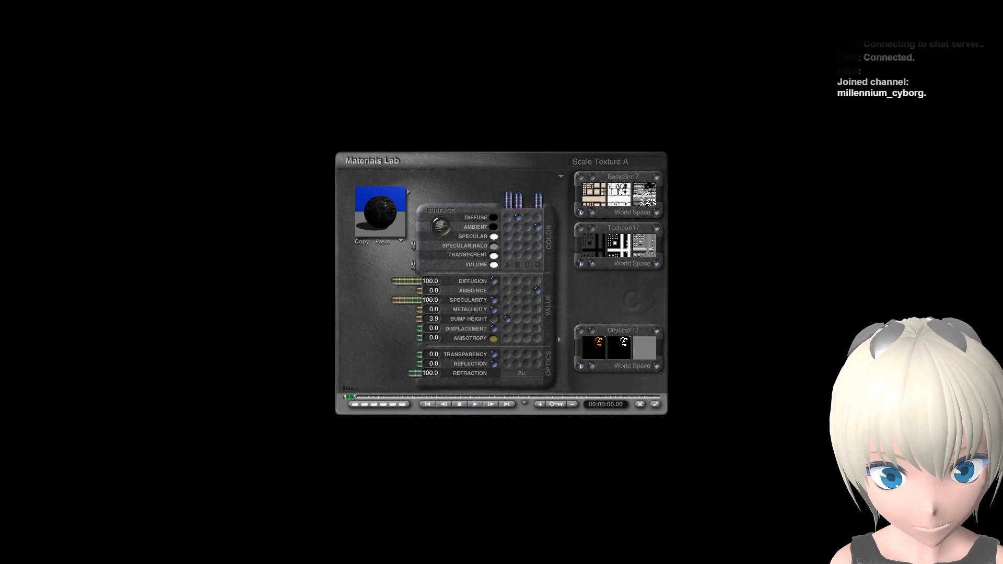
mouse_move(508, 203)
left_mouse_down()
mouse_move(509, 218)
mouse_move(508, 180)
mouse_move(509, 215)
mouse_move(508, 180)
mouse_move(506, 201)
left_mouse_up()
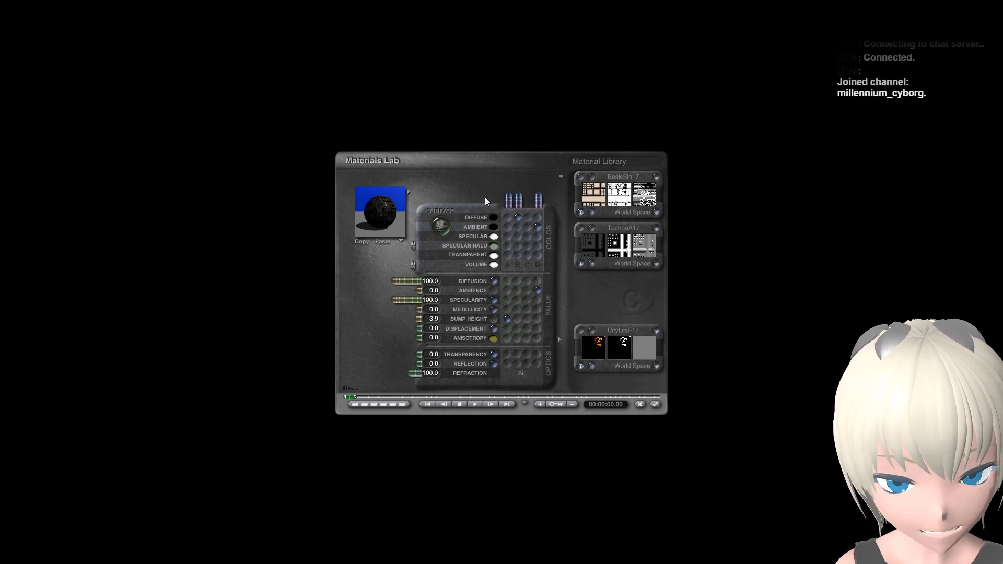
left_click(406, 191)
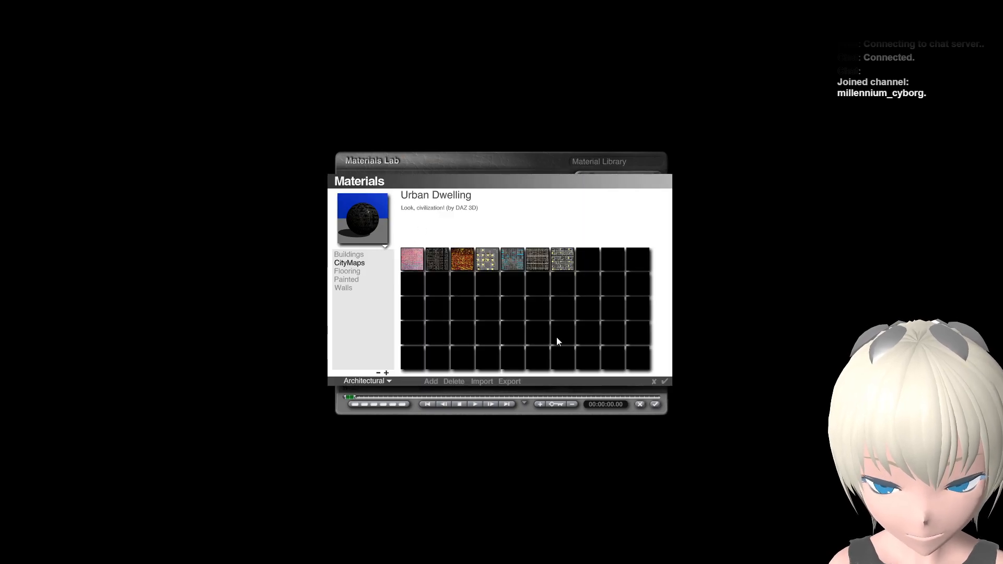
left_click(654, 382)
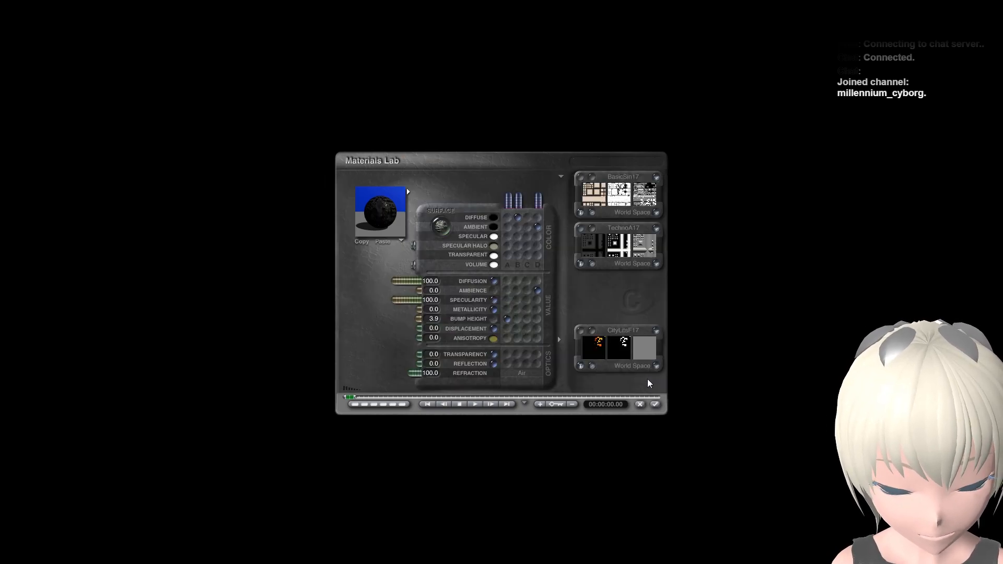
left_click(401, 242)
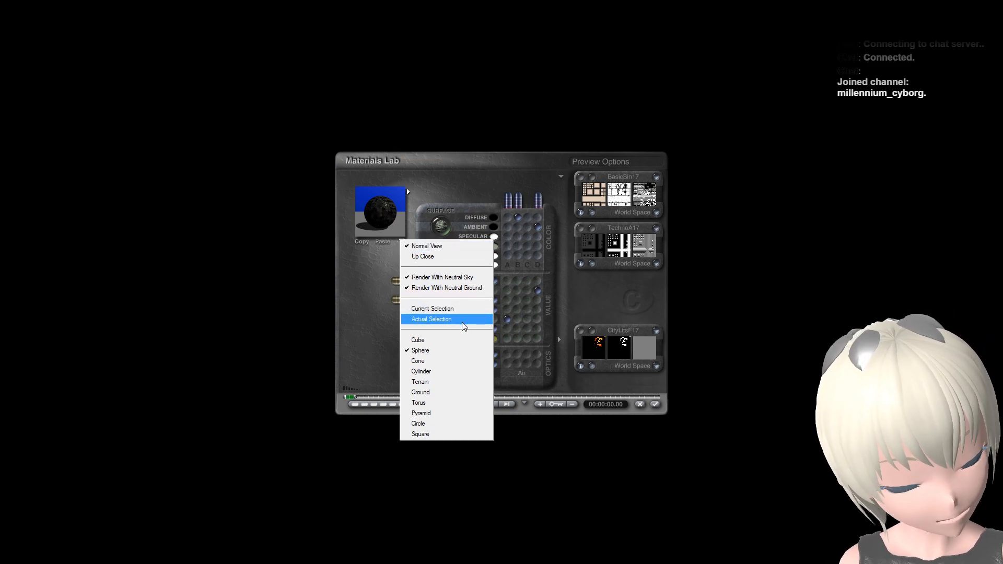
left_click(447, 393)
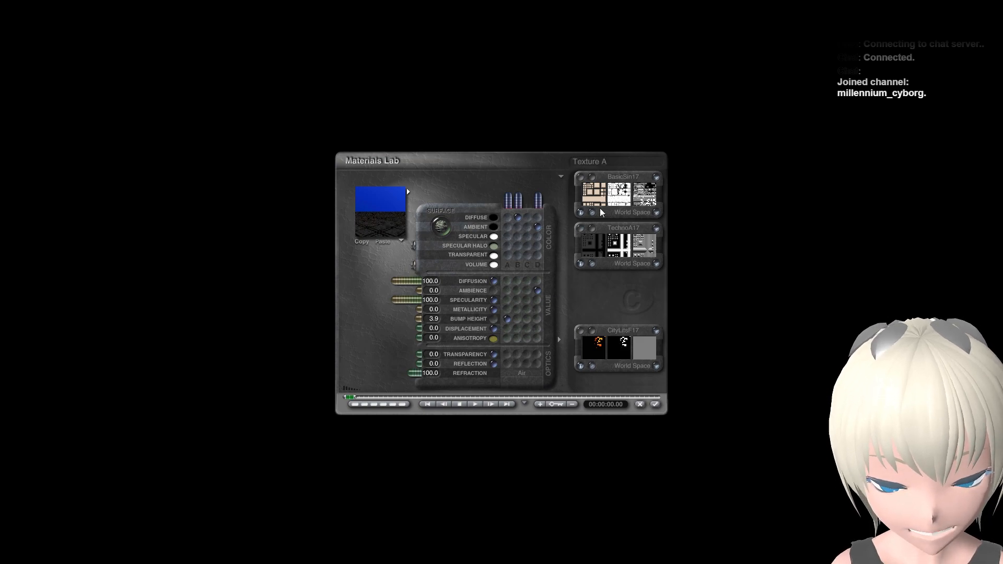
left_click(408, 191)
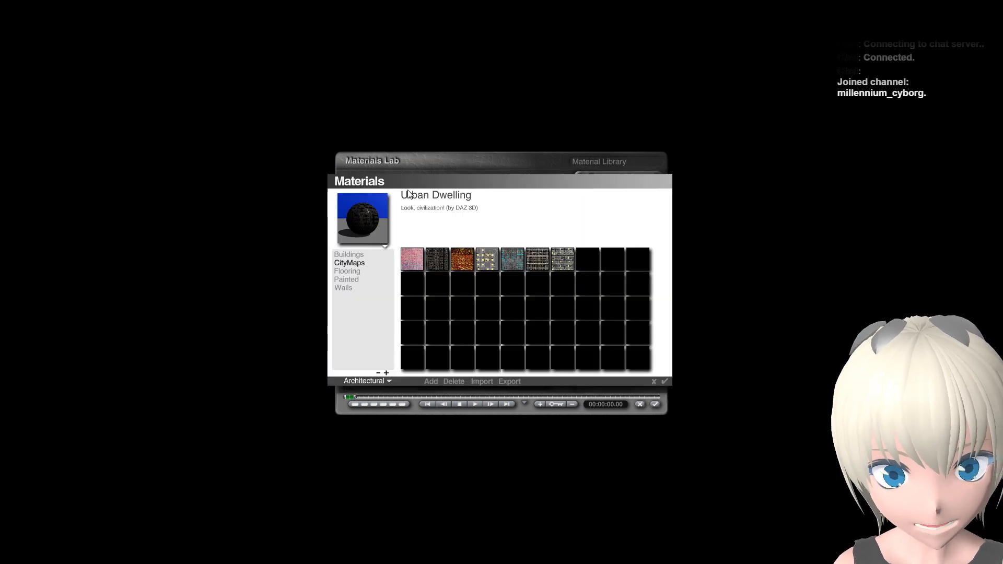
left_click(653, 381)
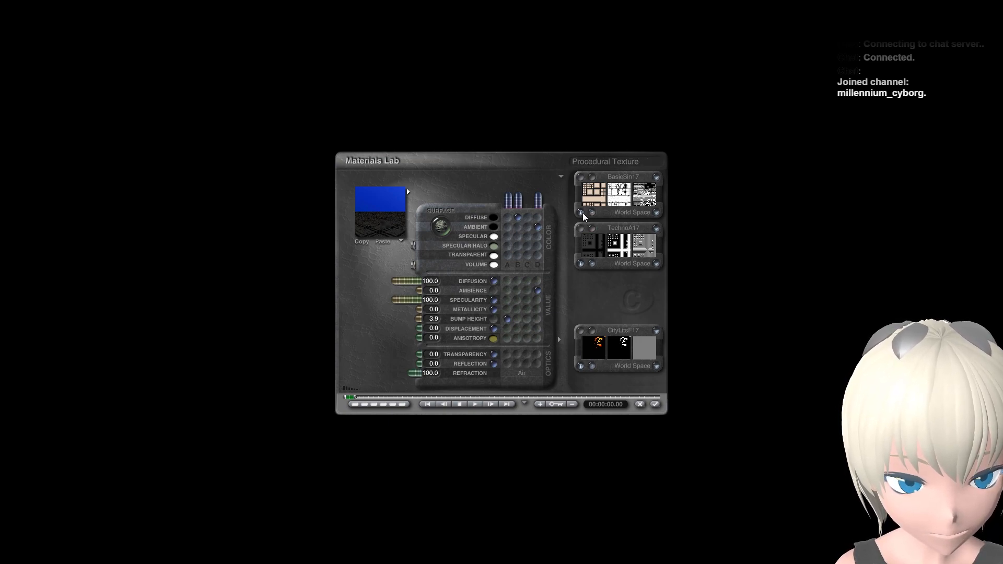
Step: Compare the transformations of the ground material's textures and set texture A's X, Y and Z scale to 50%
left_click(584, 178)
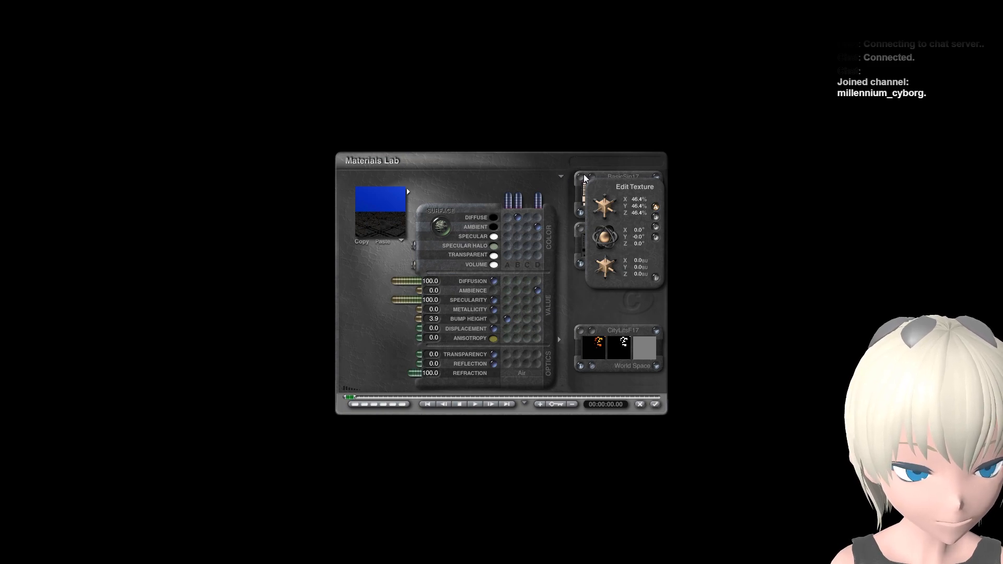
left_click(581, 231)
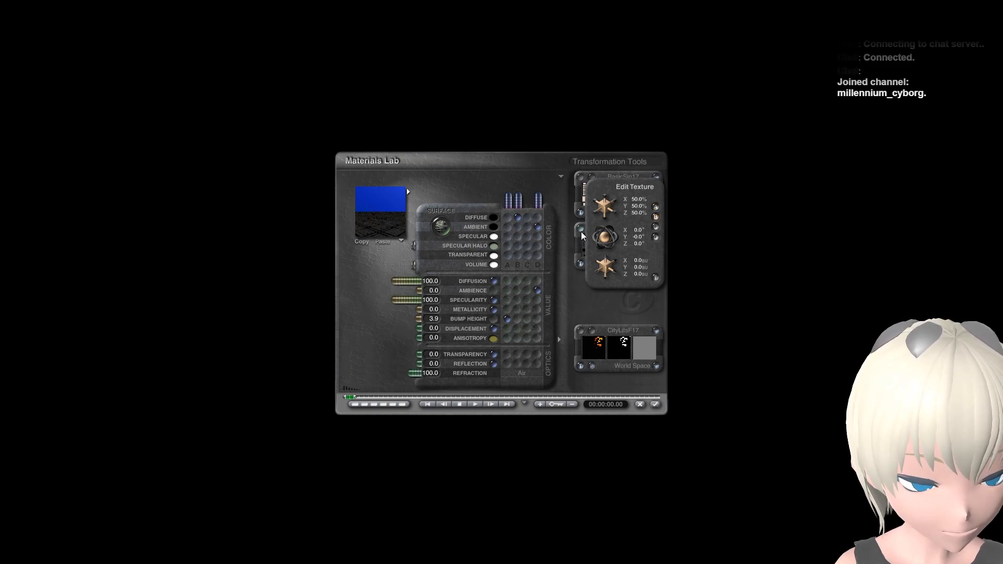
left_click(581, 331)
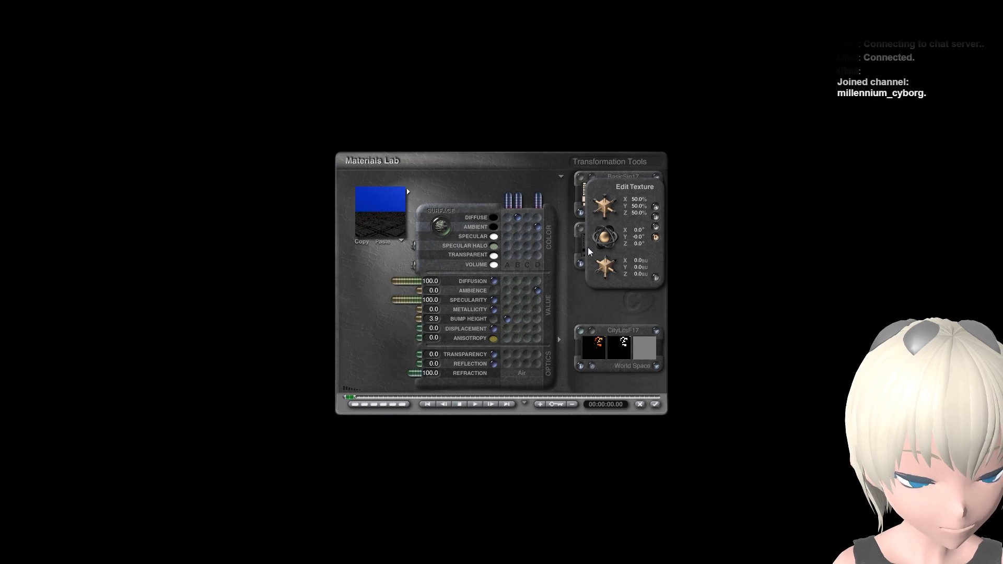
left_click(656, 208)
left_click(637, 199)
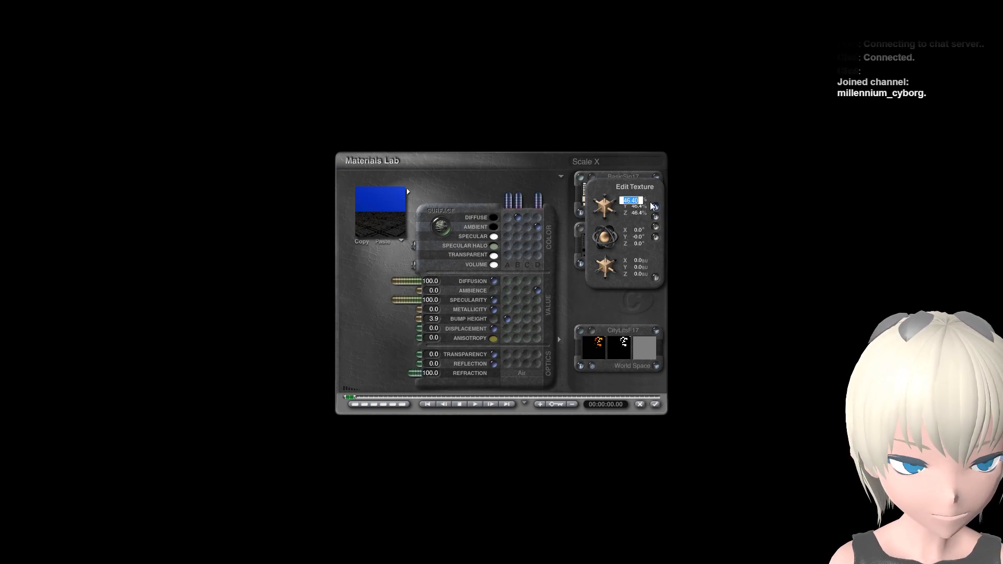
type("50")
key("Return")
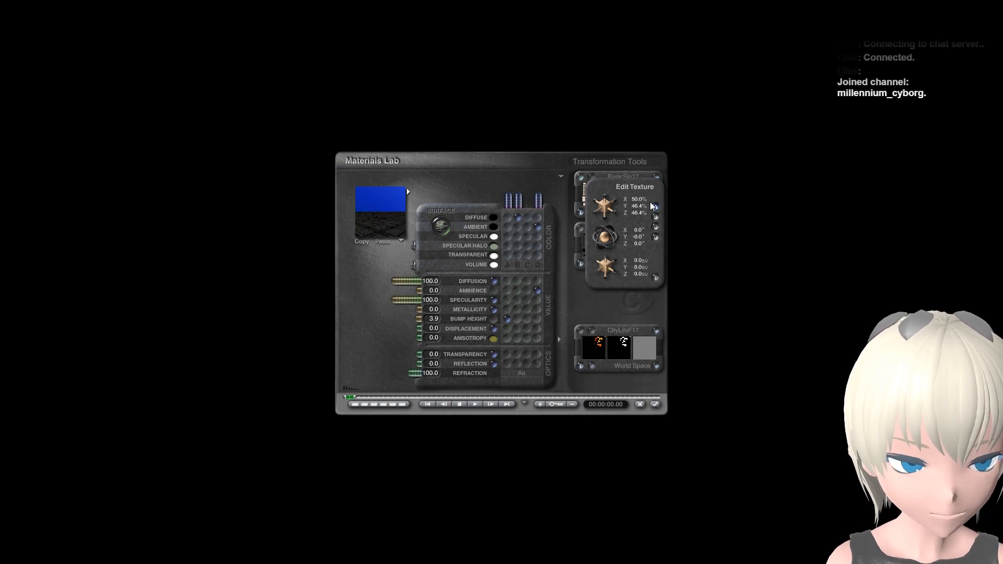
left_click(638, 206)
type("8")
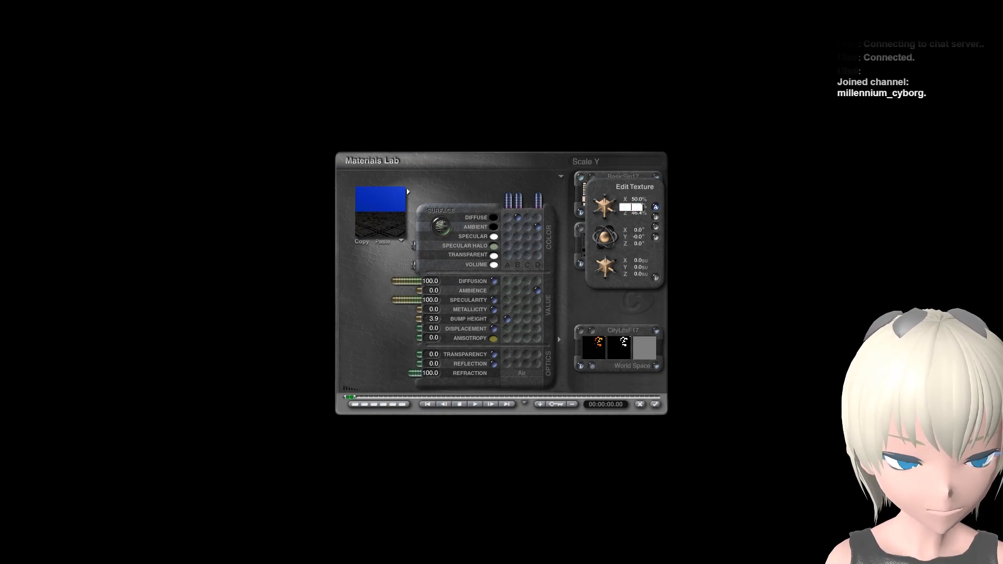
type("0")
key("Return")
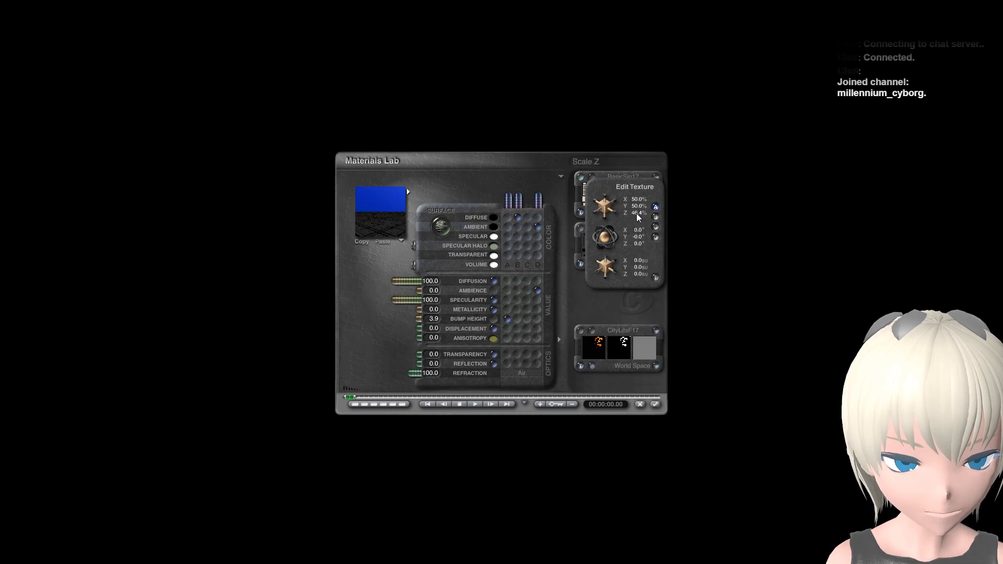
type("50")
key("Return")
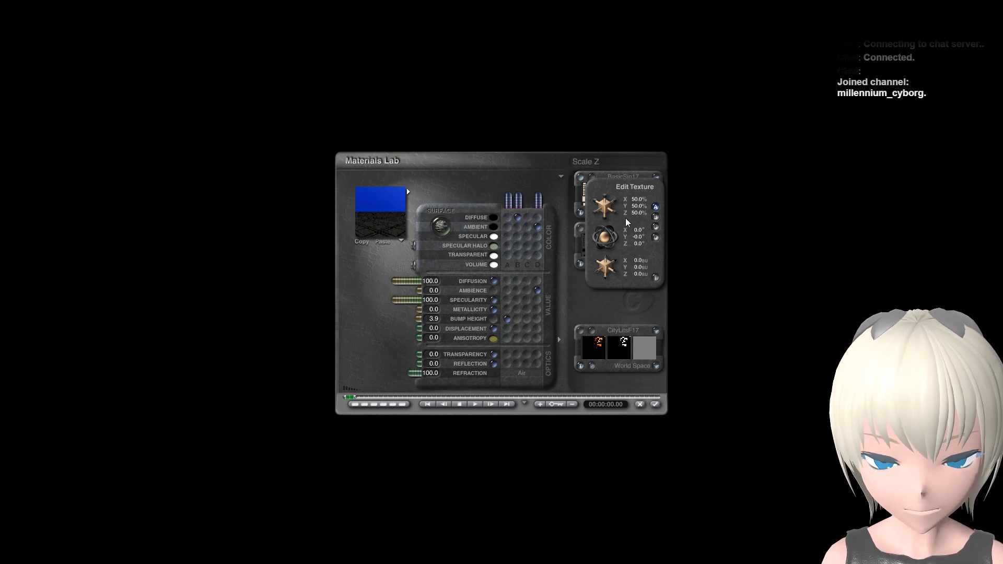
Step: Compare the material preview on Ground and Cube in the Normal View and Up Close modes, finishing on Ground in Normal View
left_click(402, 239)
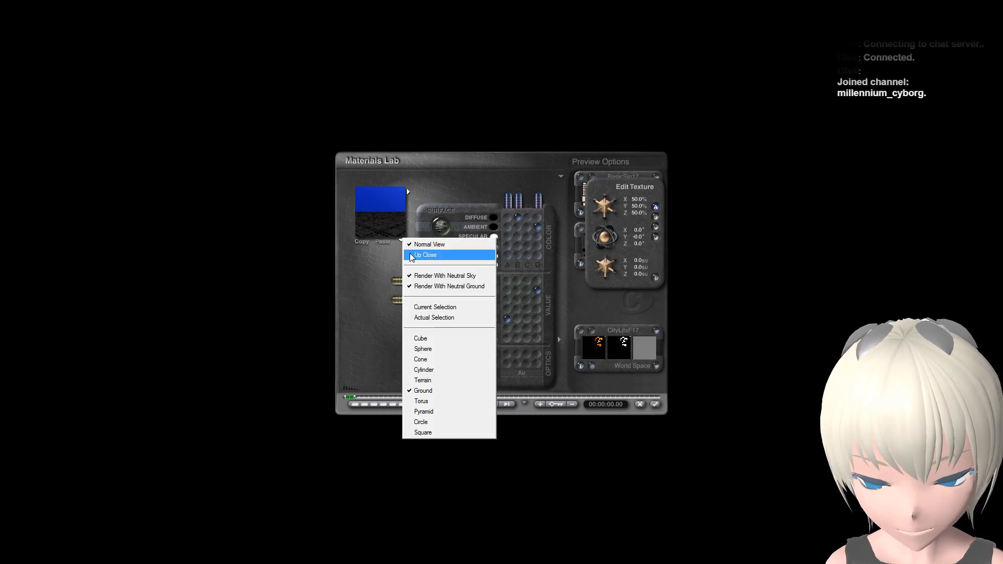
left_click(416, 255)
left_click(402, 241)
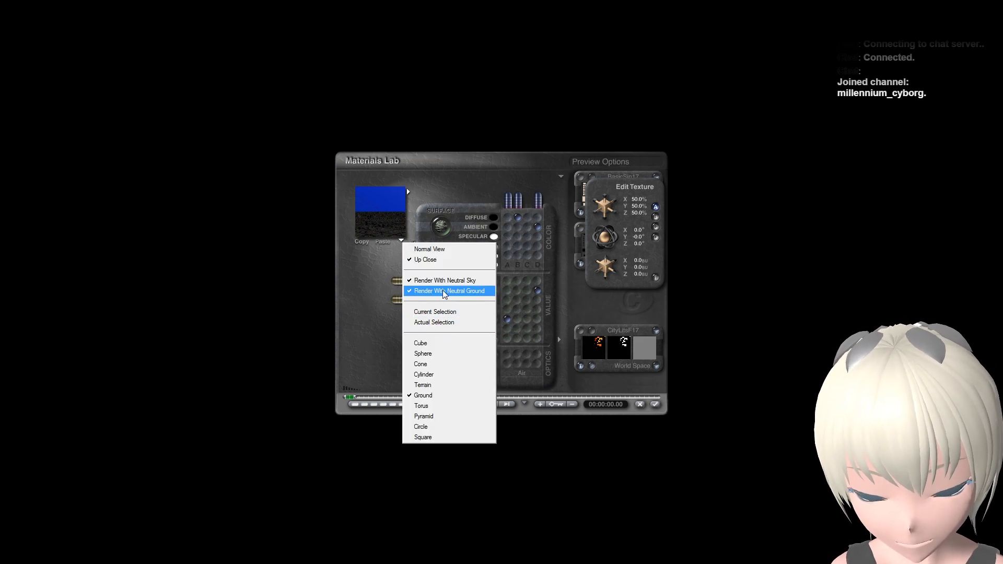
left_click(432, 341)
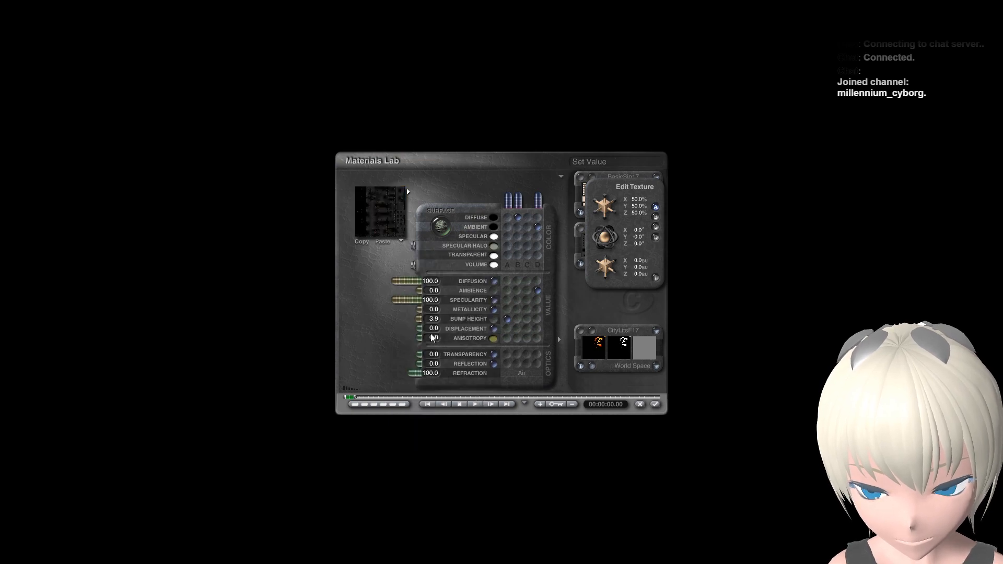
left_click(401, 240)
left_click(416, 245)
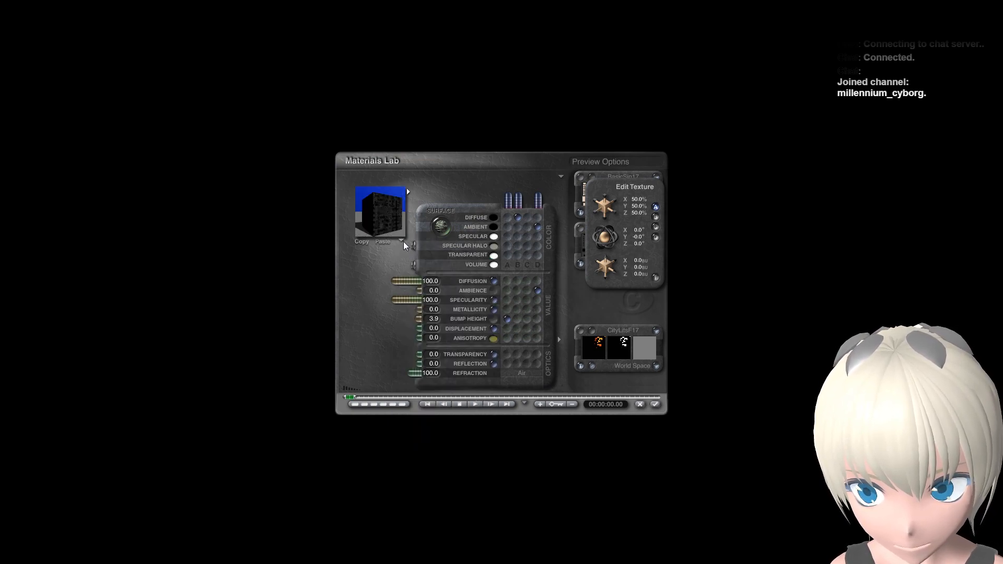
left_click(403, 240)
left_click(412, 256)
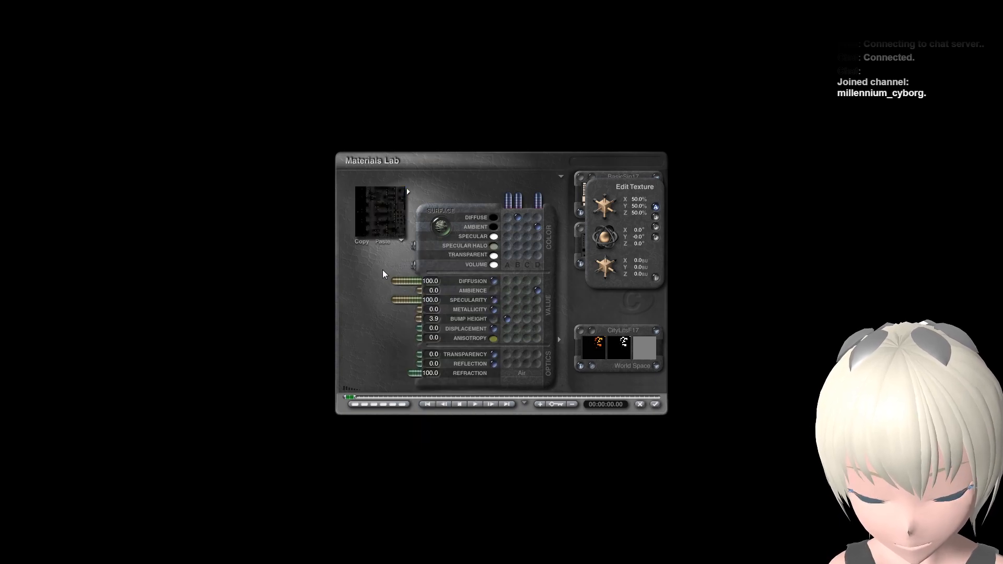
left_click(401, 242)
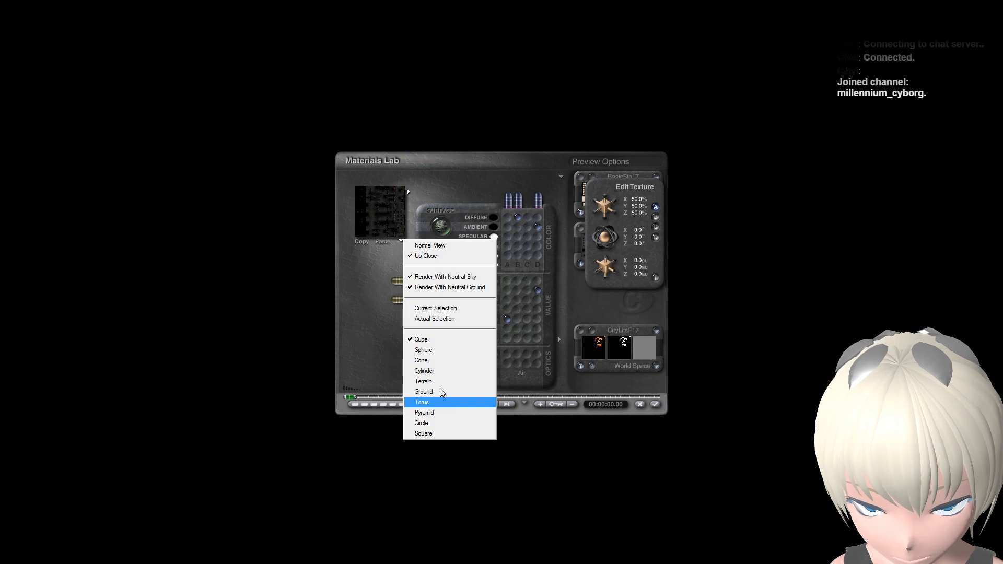
left_click(441, 391)
left_click(400, 243)
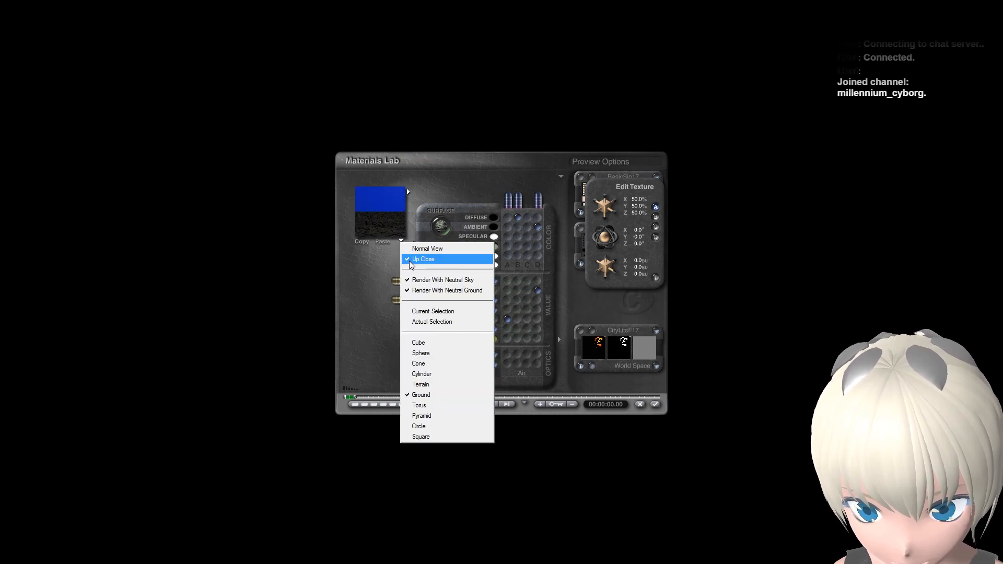
left_click(409, 252)
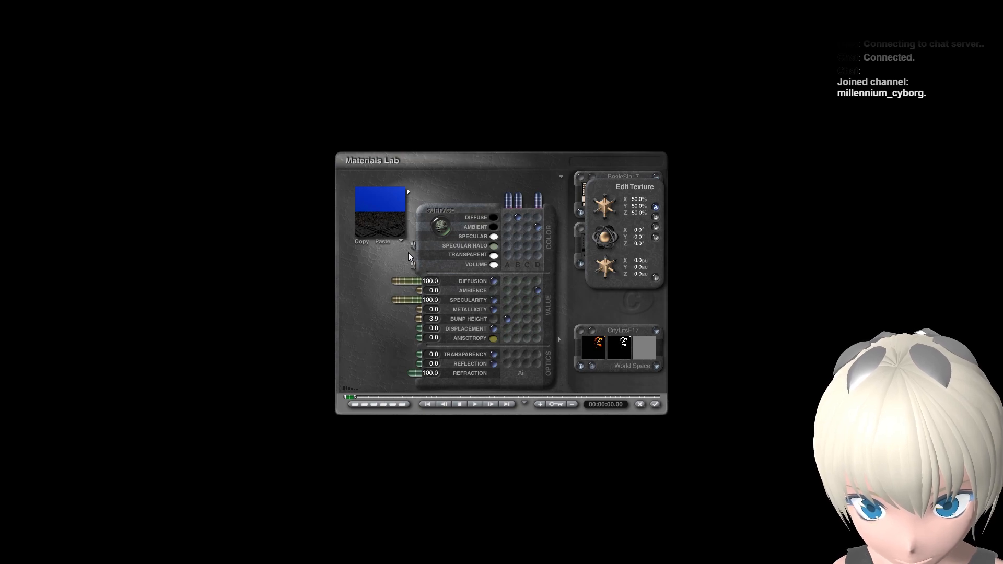
Step: Set texture A's X, Y and Z scale to 100%
left_click(633, 199)
type("100")
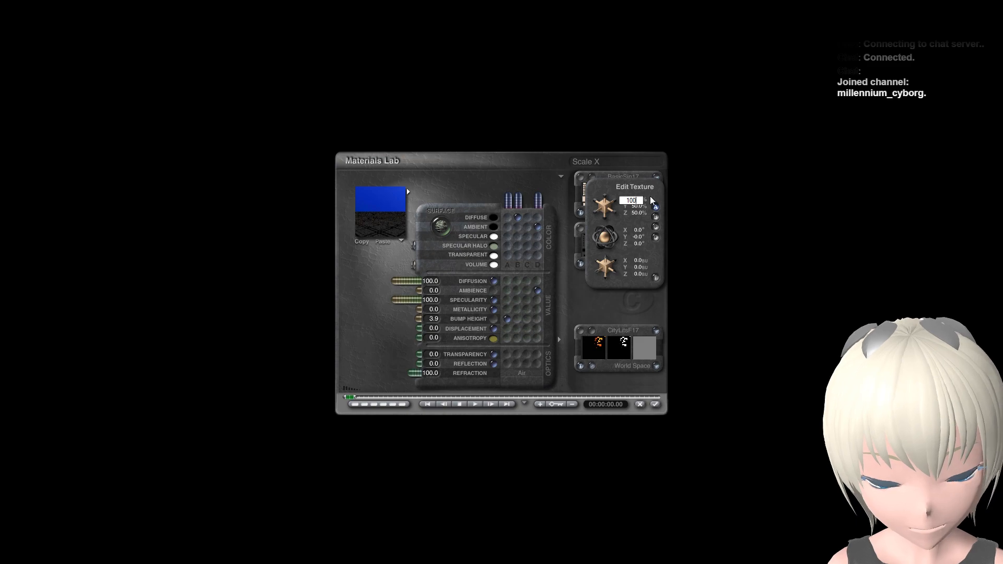
key("Tab")
type("100")
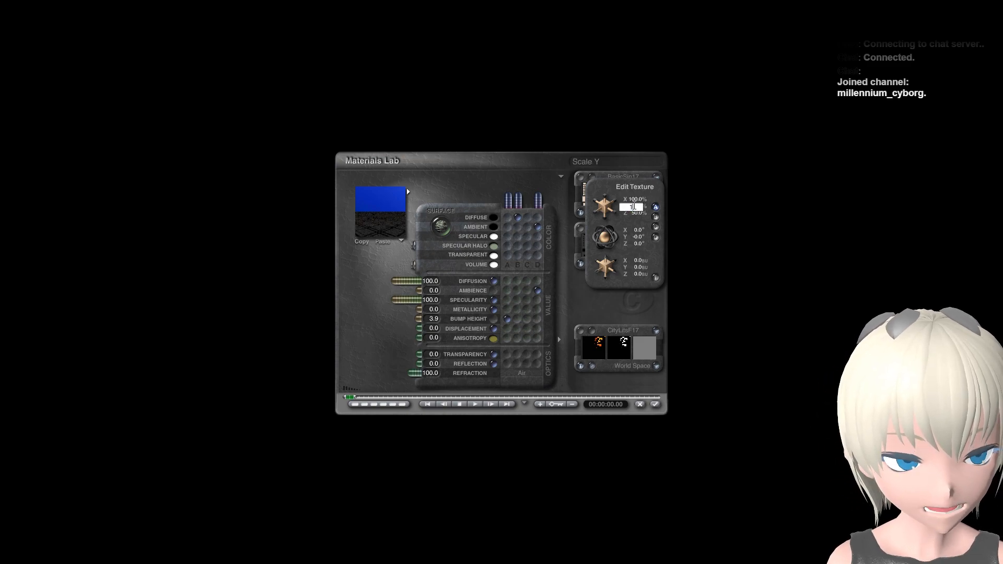
key("Return")
left_click(639, 214)
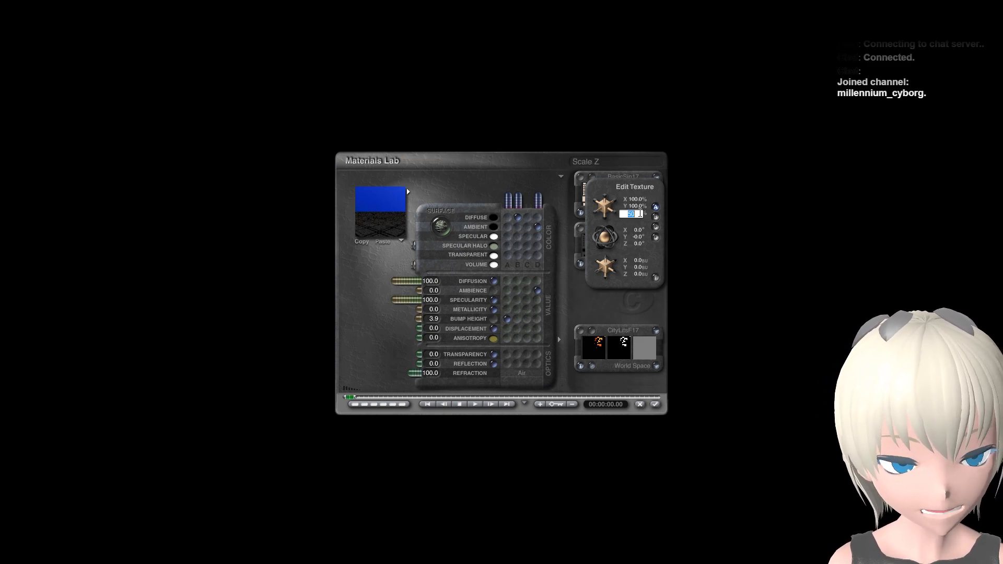
type("100")
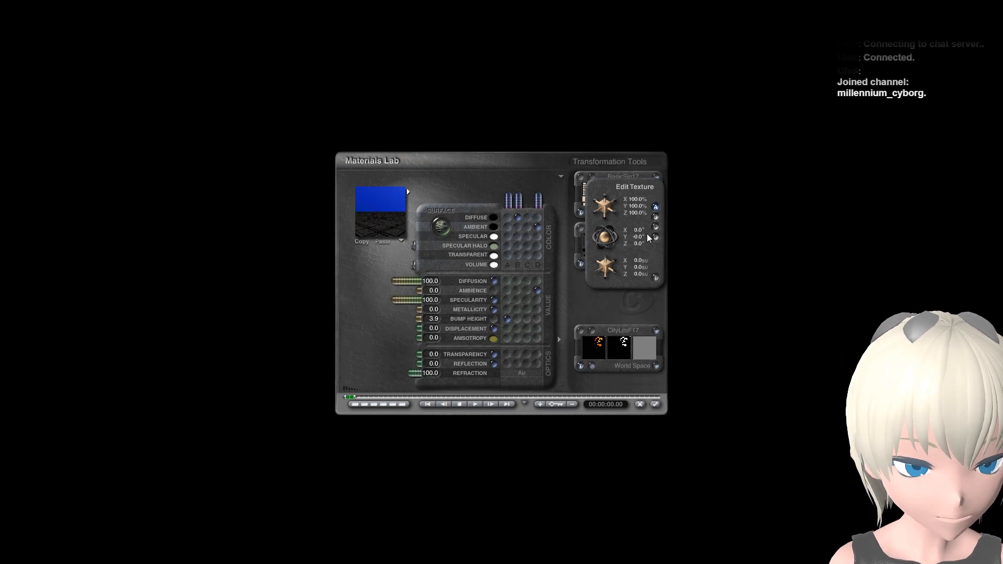
Step: Set texture D's X, Y and Z scale to 100%
left_click(655, 226)
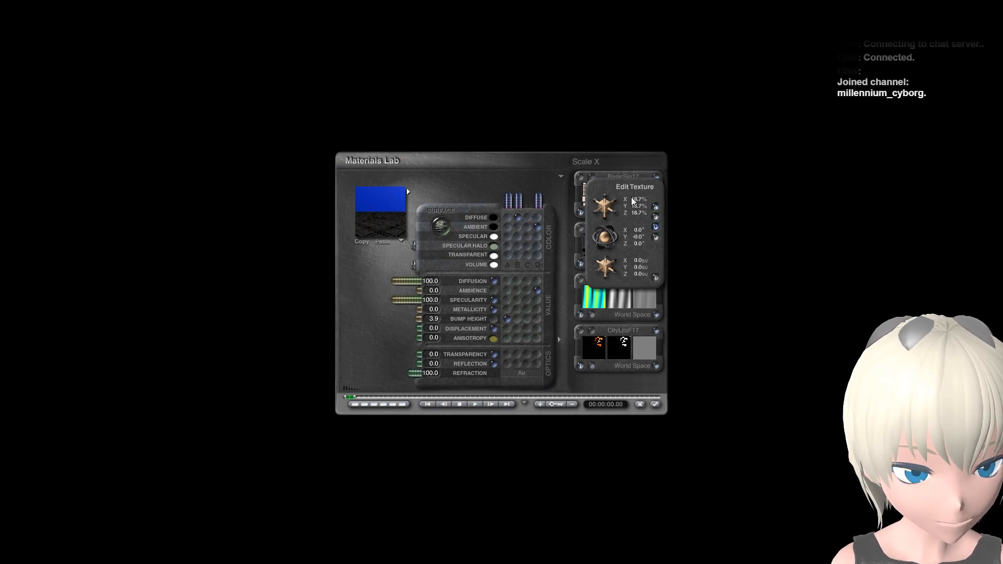
left_click(655, 237)
left_click(634, 200)
type("100")
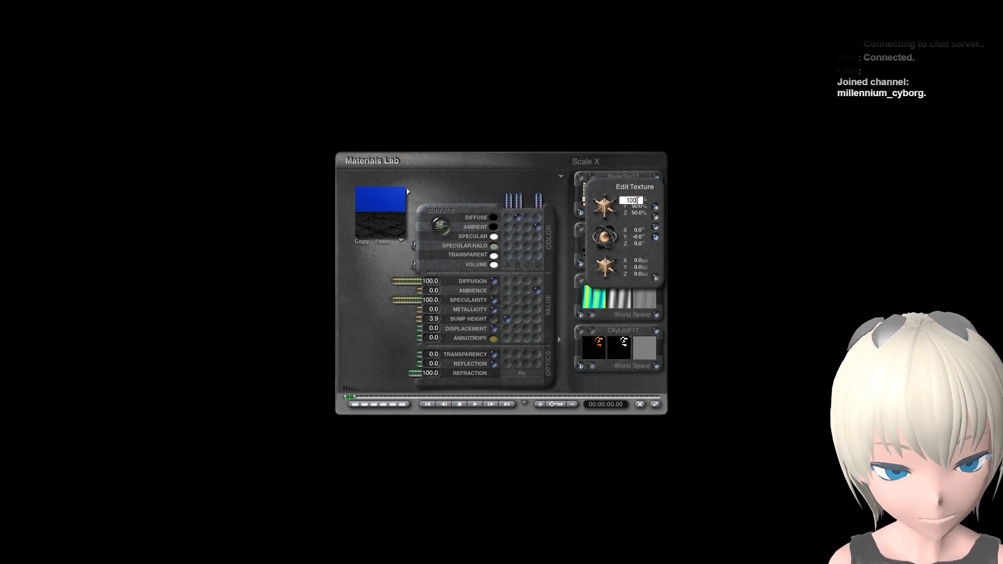
key("Return")
left_click(634, 206)
type("100")
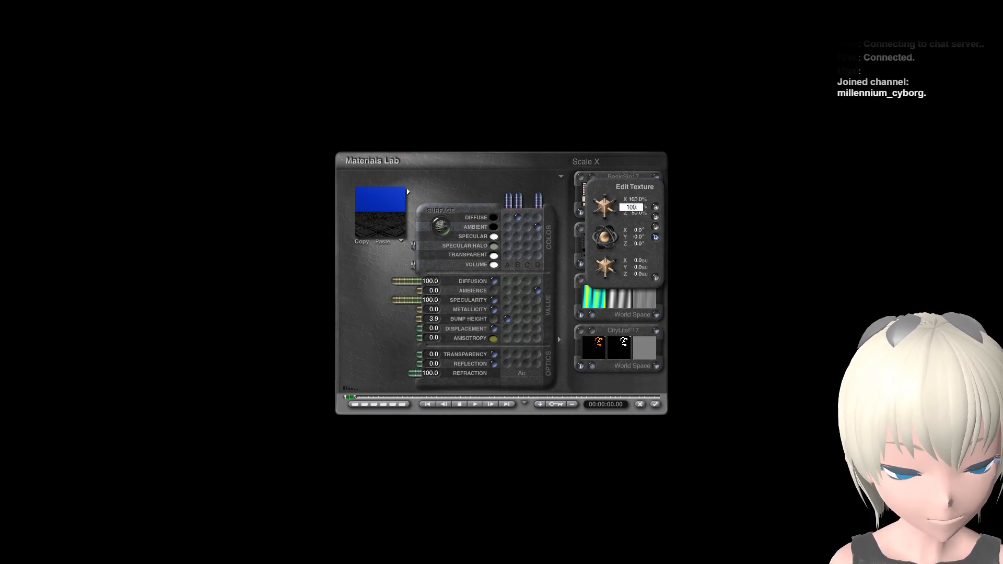
key("Return")
left_click(638, 213)
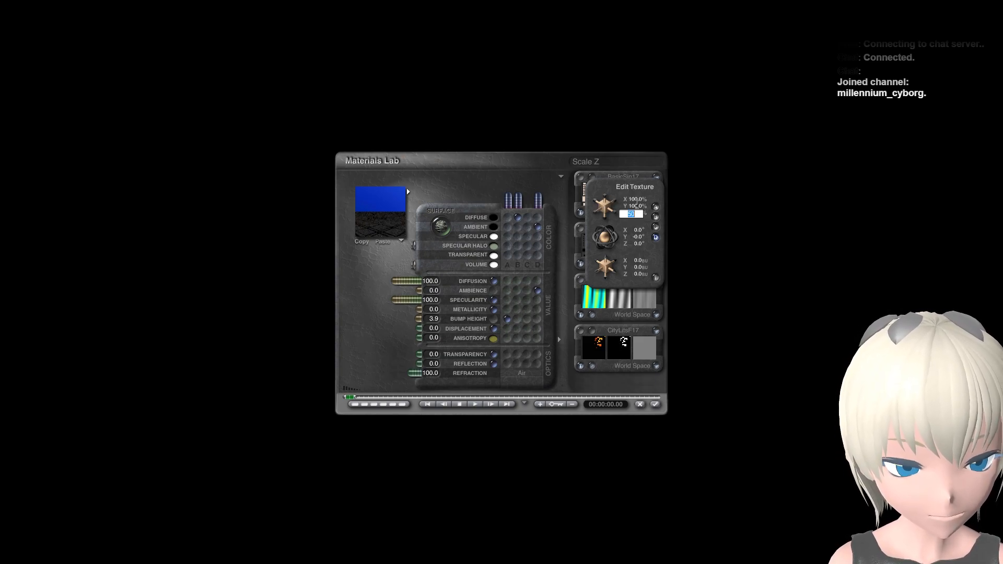
type("100")
key("Return")
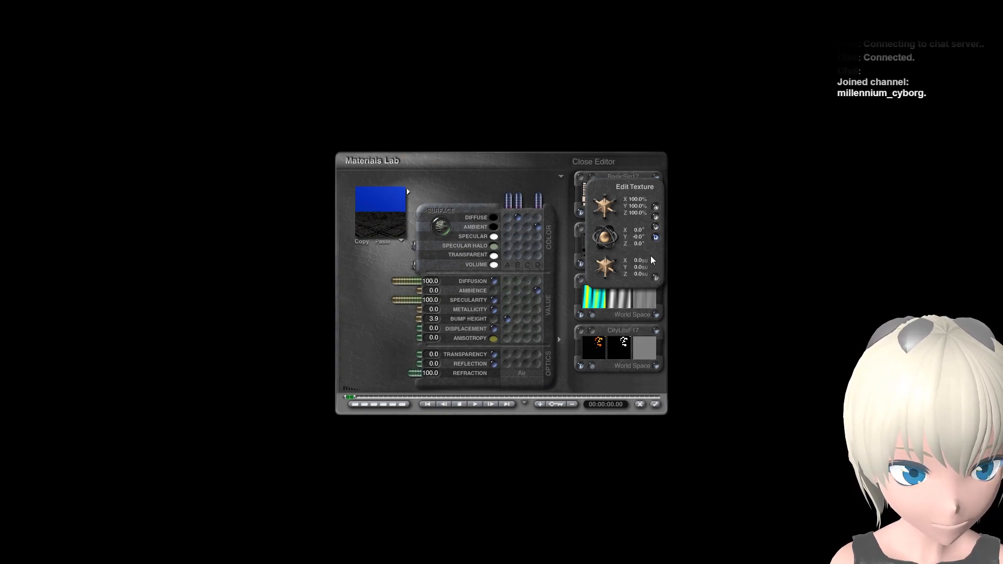
Step: Set texture B's X, Y and Z scale to 100%
left_click(655, 227)
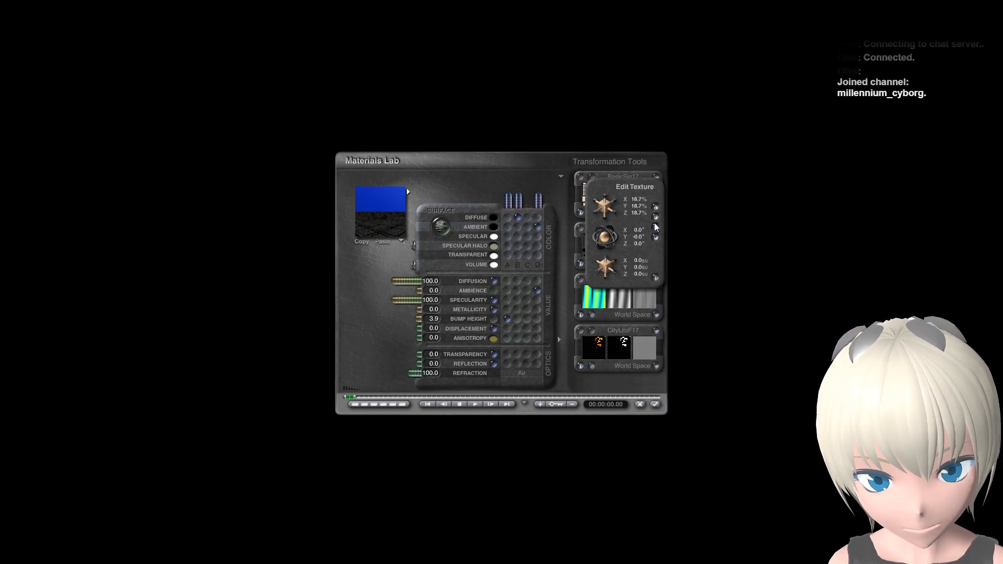
left_click(656, 217)
left_click(635, 201)
type("100")
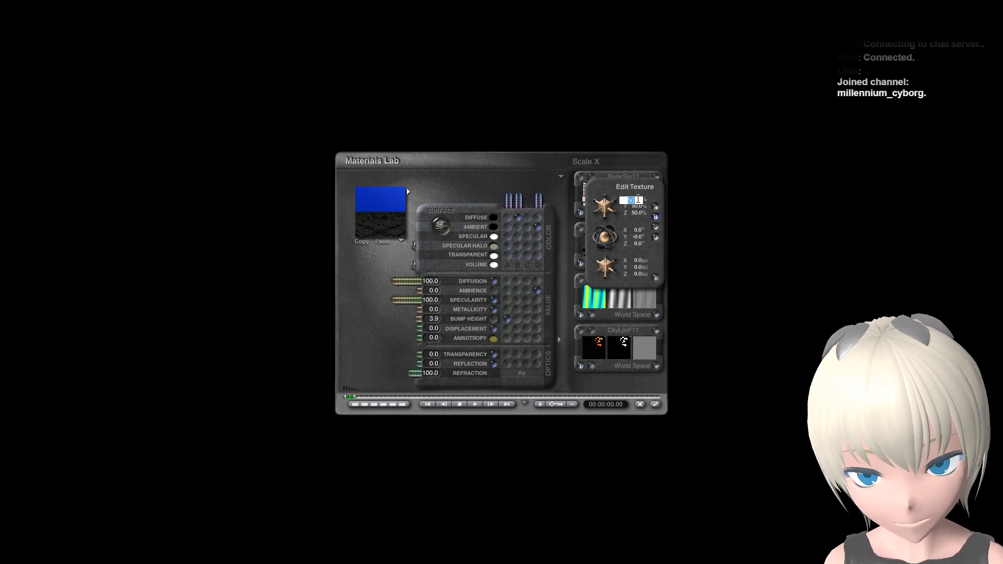
key("Return")
left_click(635, 207)
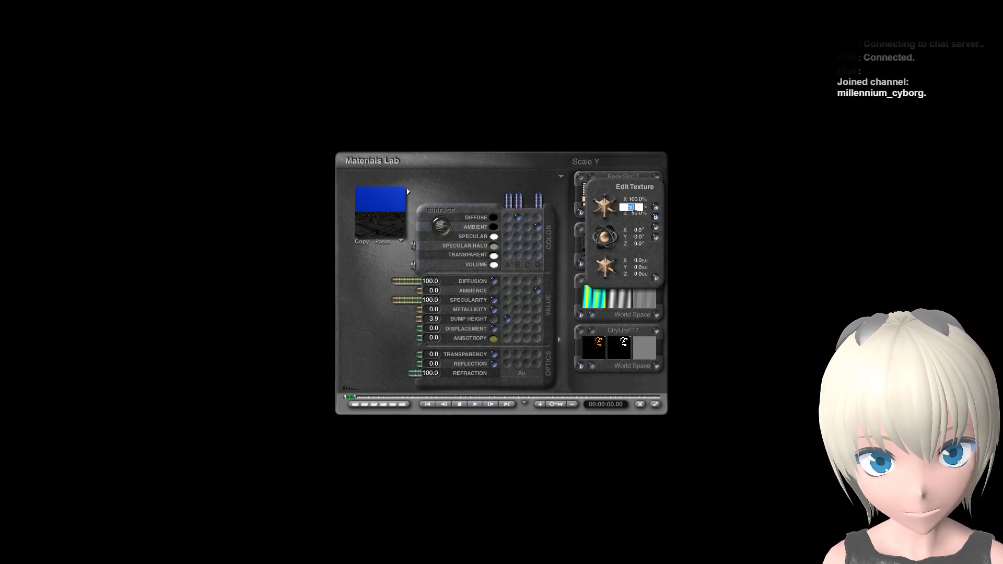
type("100")
key("Return")
left_click(635, 213)
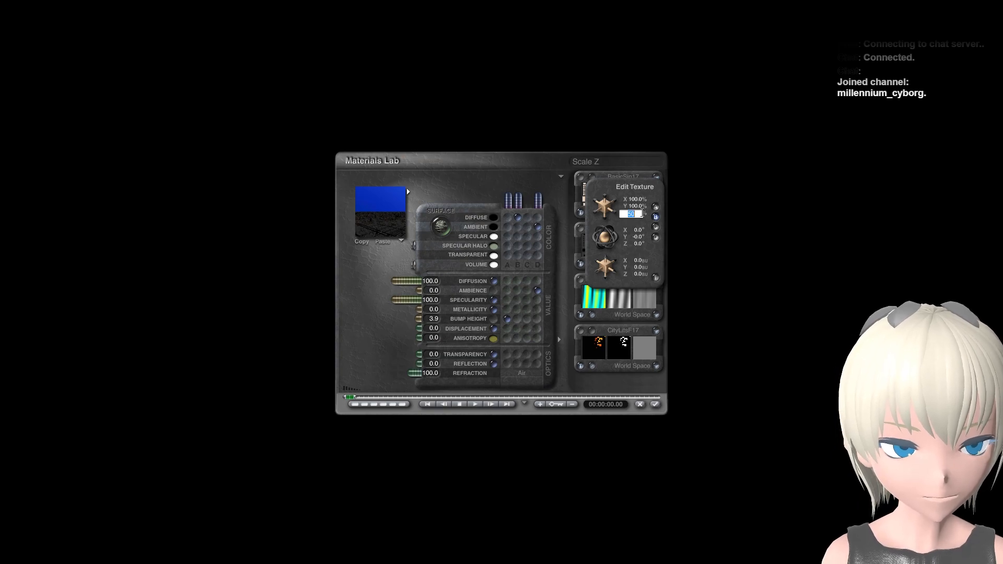
type("100")
key("Return")
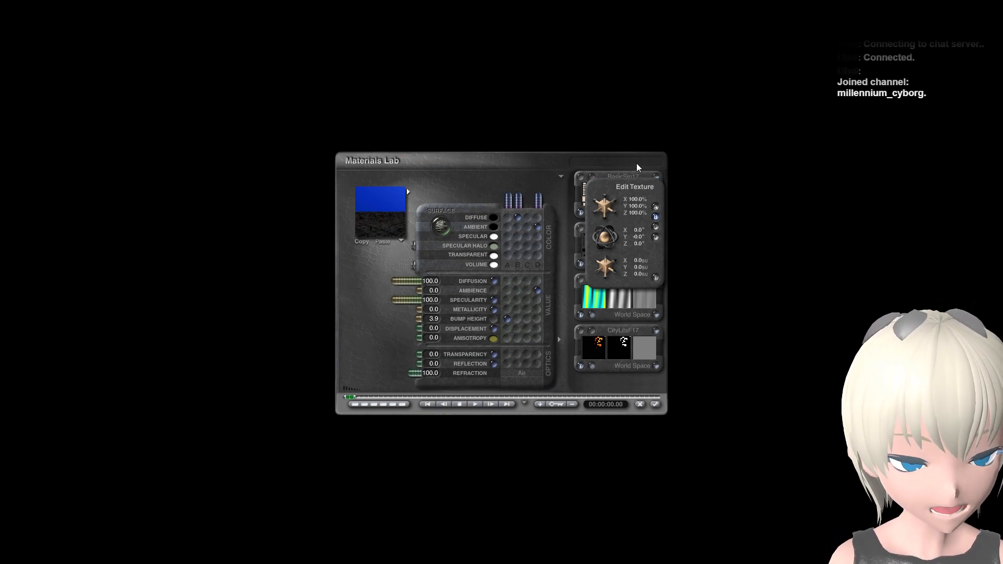
Step: Close the texture transformation editor and accept the material changes for the ground plane
left_click(655, 278)
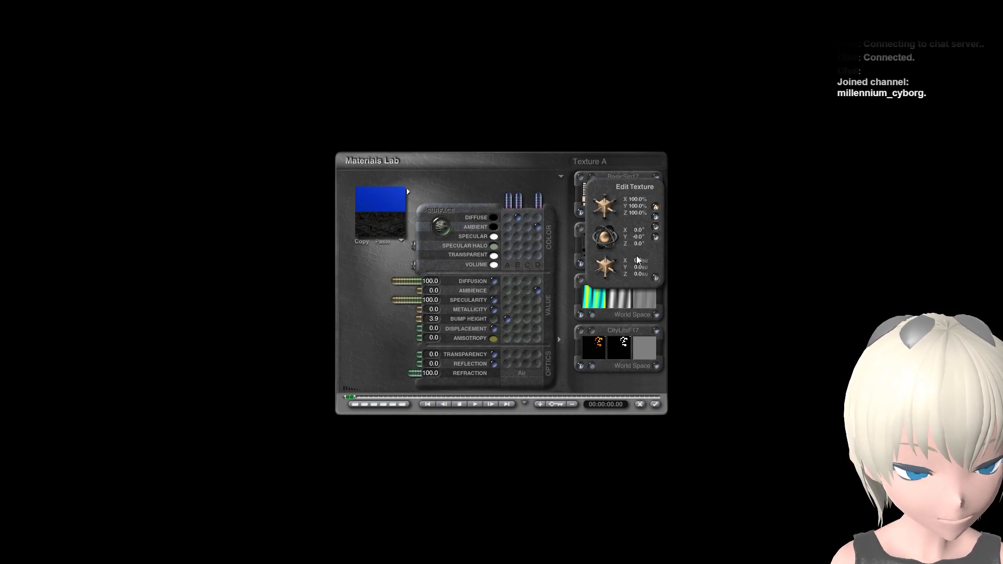
left_click(656, 280)
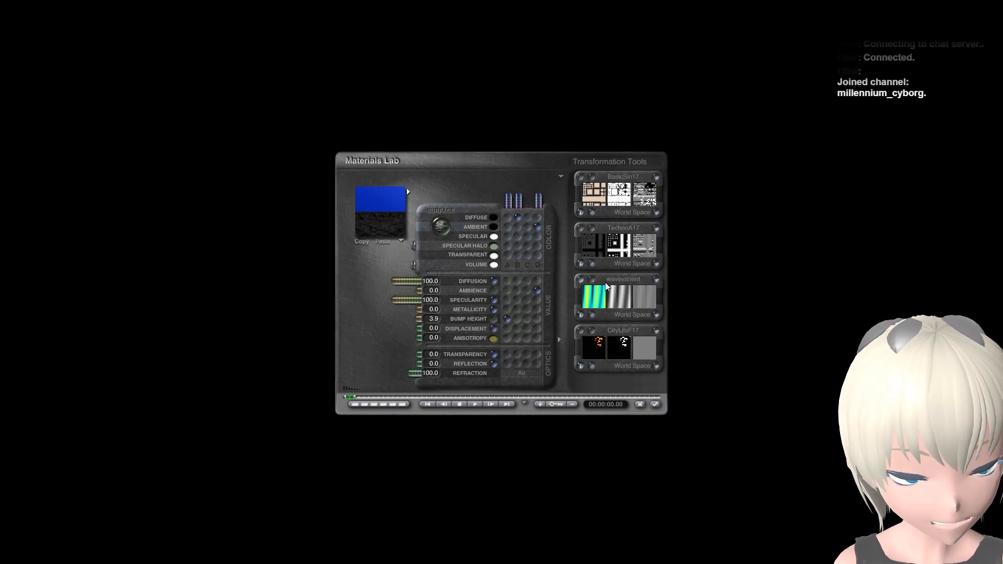
left_click(656, 281)
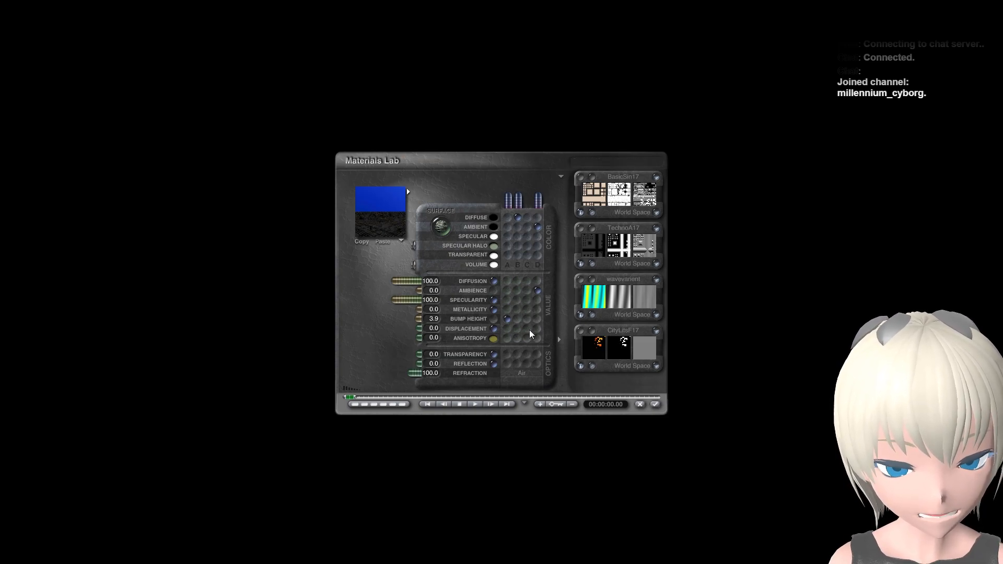
left_click(656, 405)
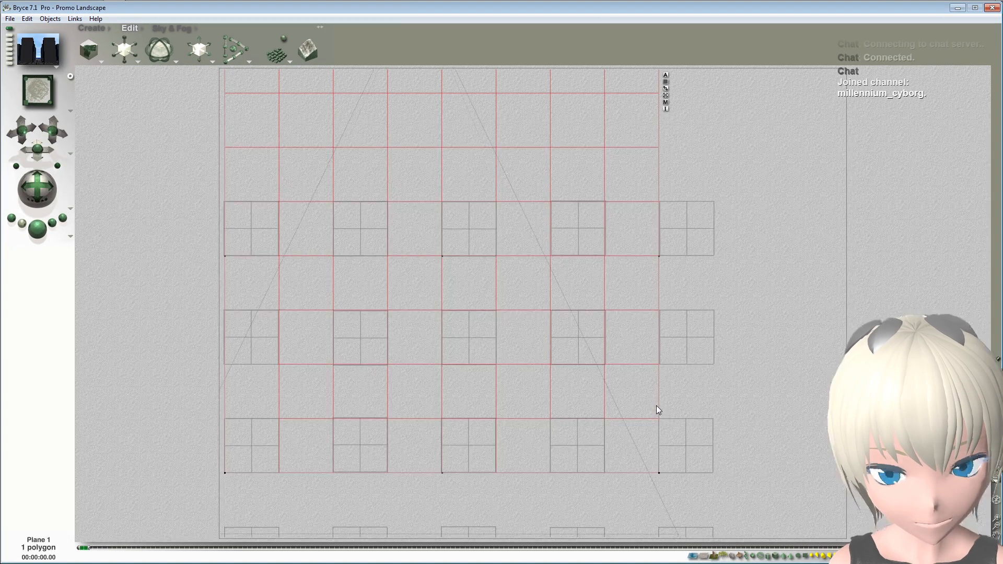
Step: Render the scene with the rescaled ground material, stopping the top-view render to return to the camera view
key("ctrl+r")
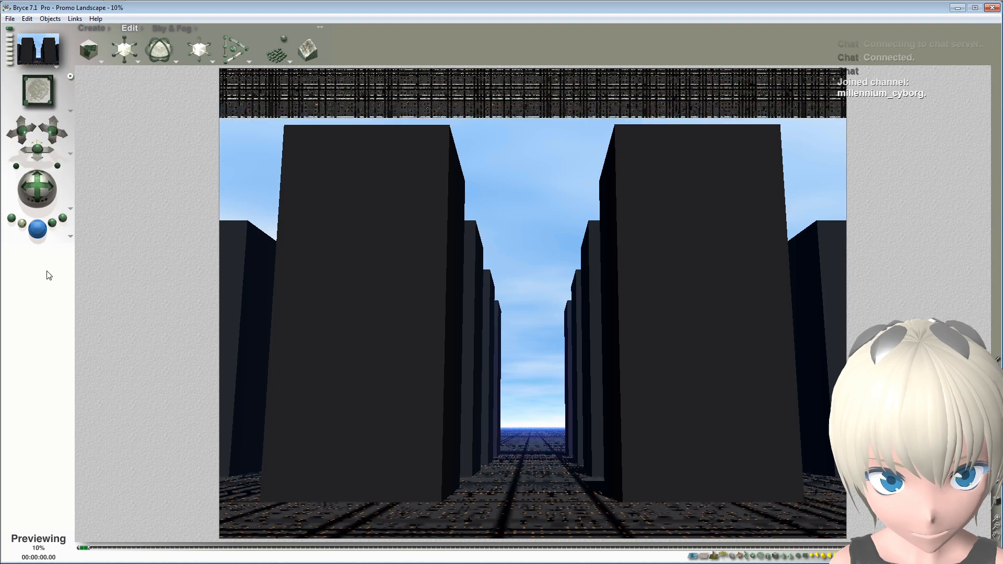
left_click(46, 230)
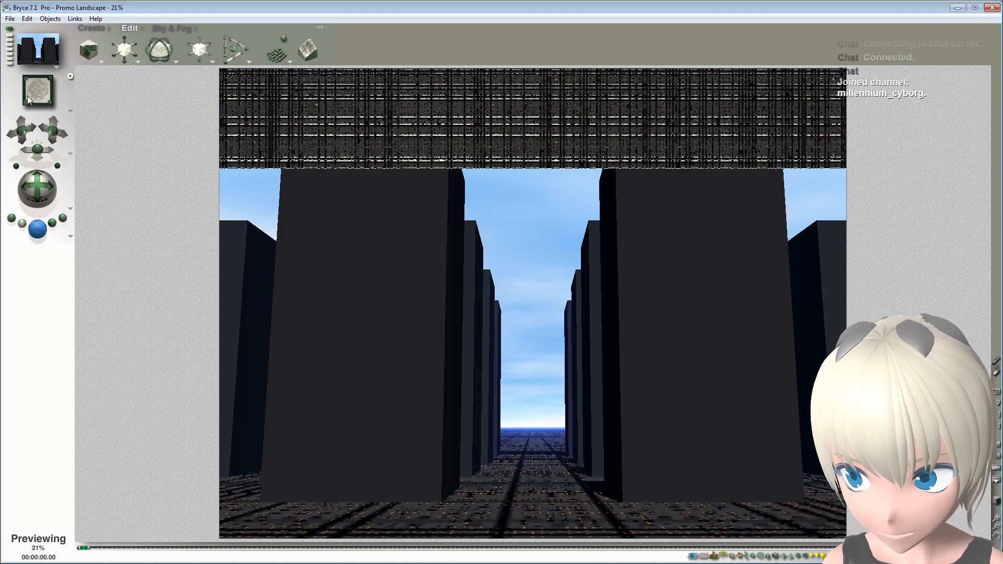
left_click(44, 94)
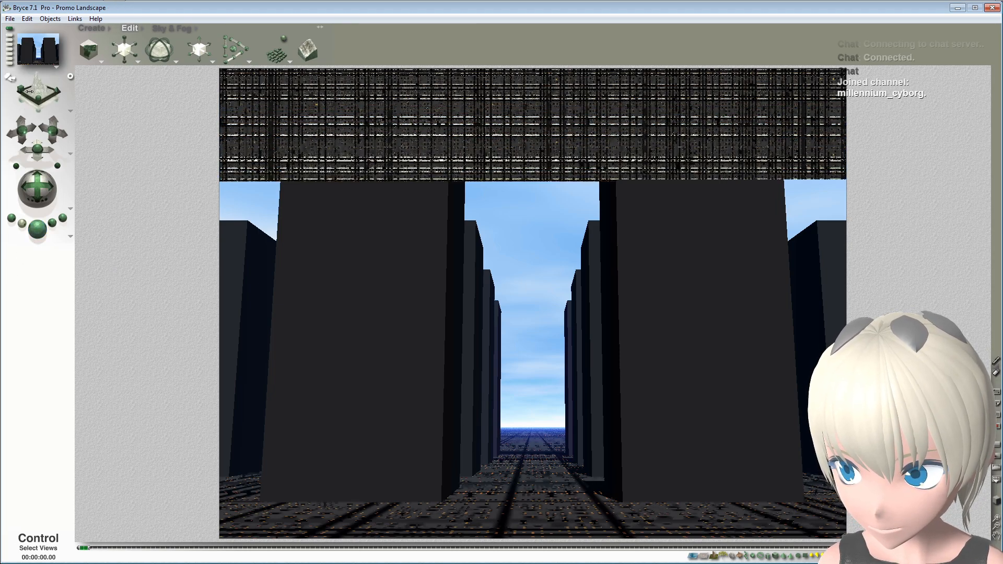
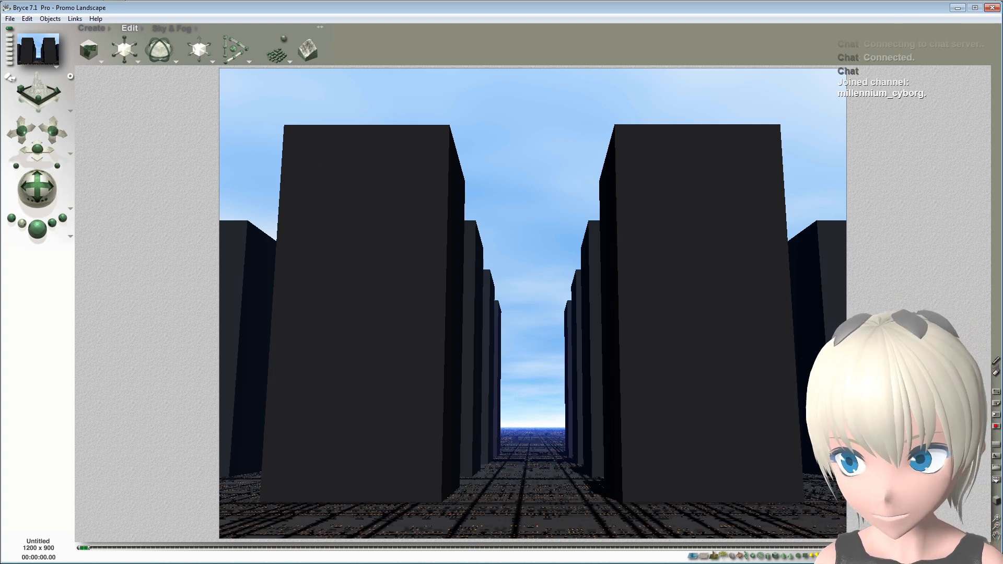
Step: Open the ground plane's material for editing and set texture A's X, Y and Z scale to 300%
left_click(43, 89)
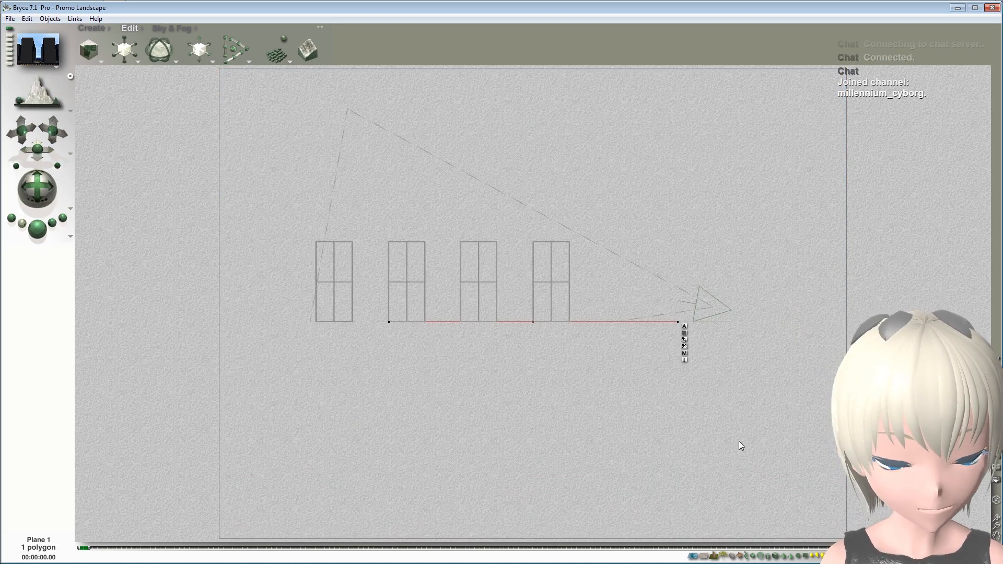
left_click(685, 353)
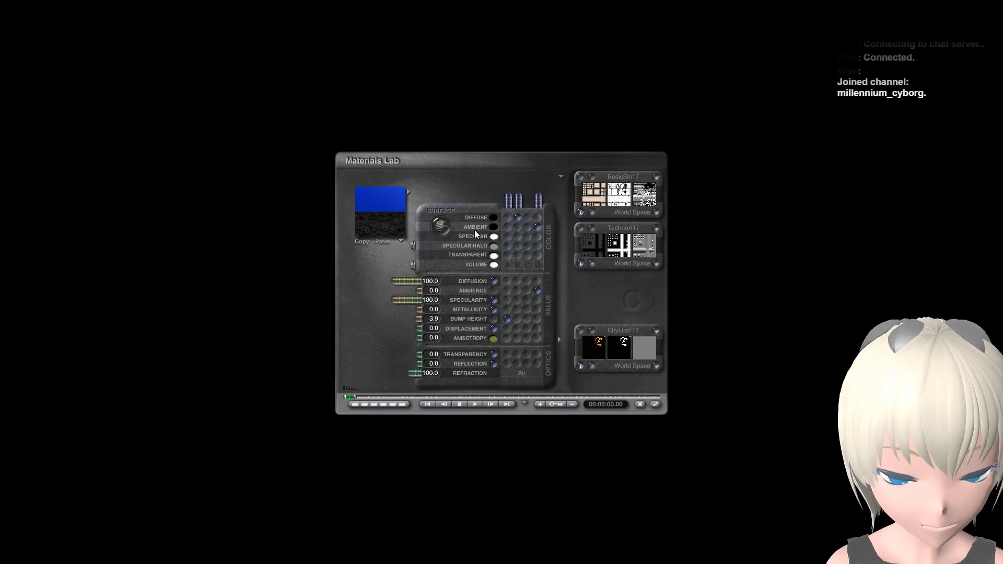
left_click(578, 178)
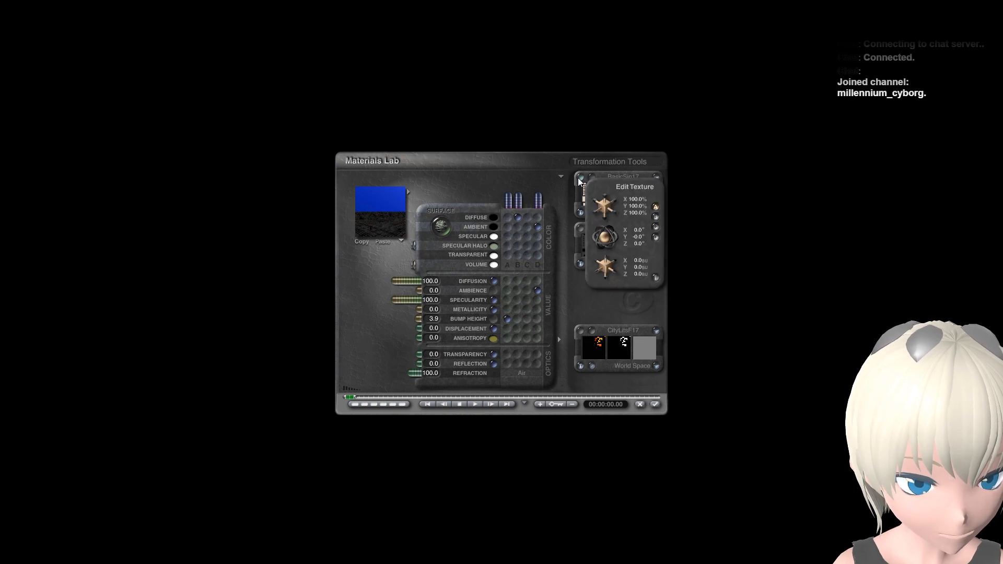
left_click(636, 199)
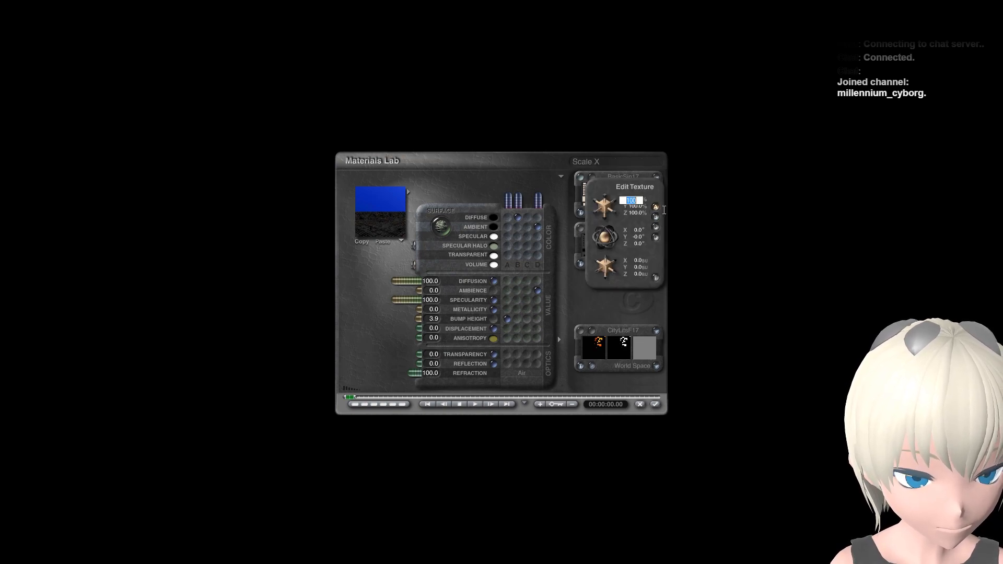
type("300")
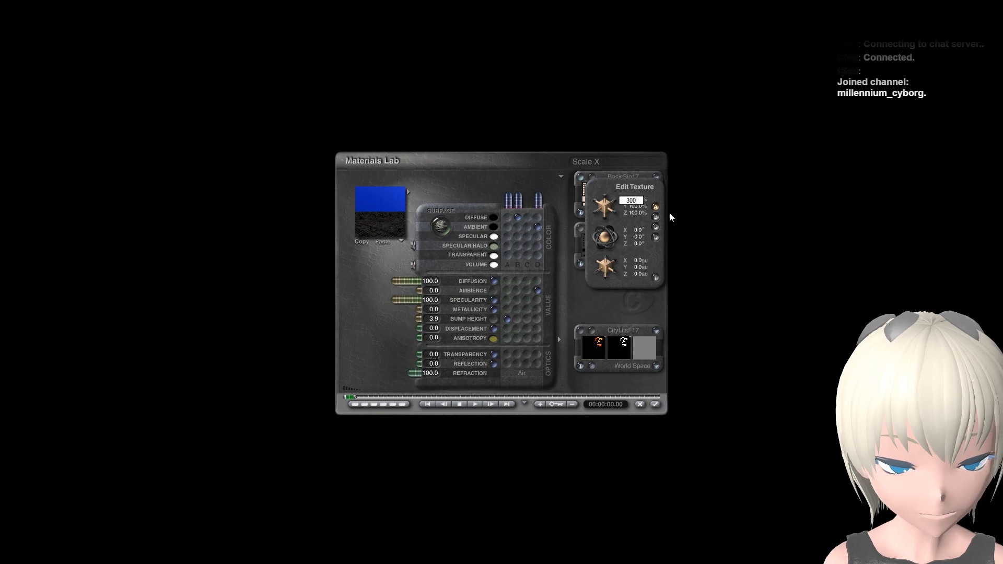
key("Return")
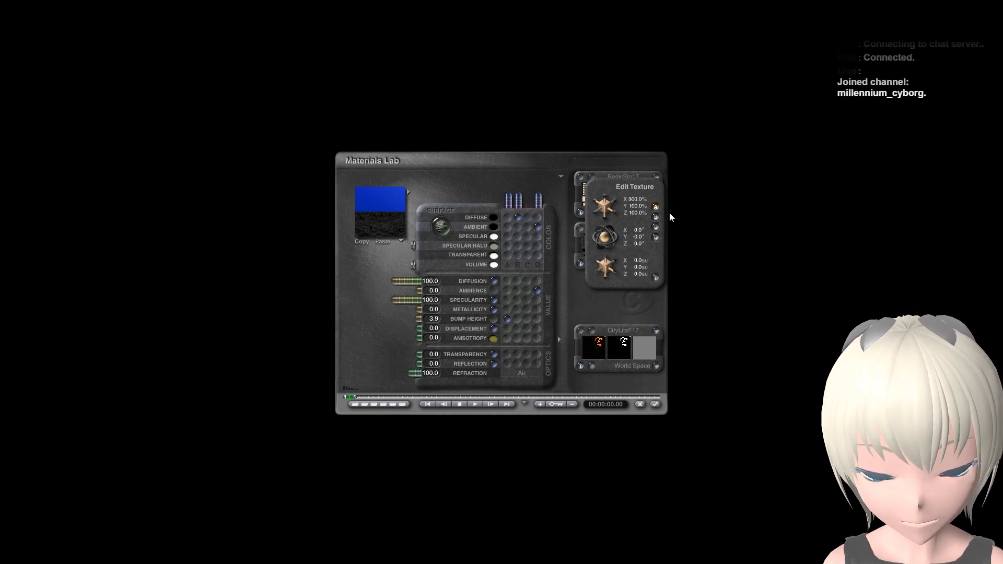
left_click(634, 206)
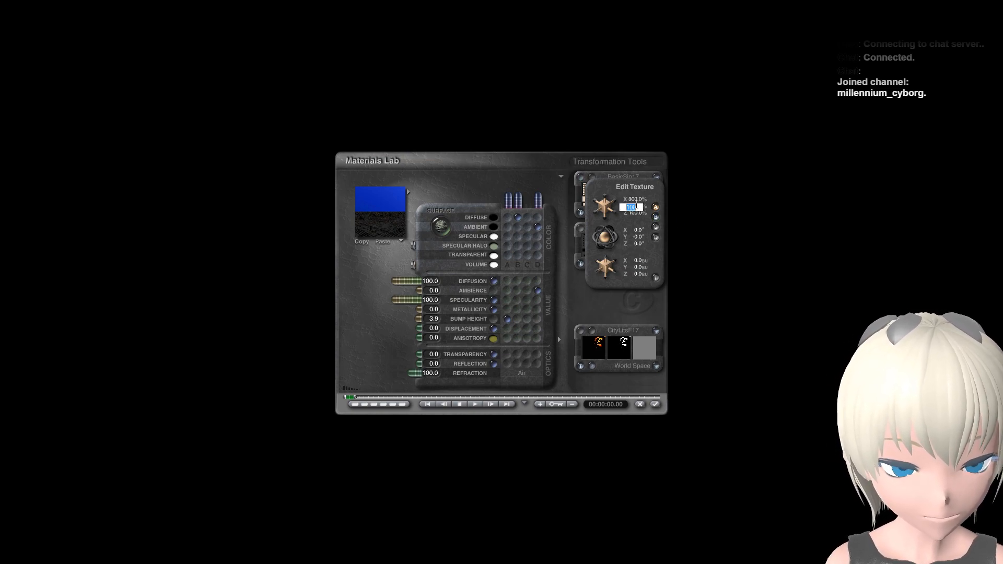
type("300")
key("Return")
left_click(630, 214)
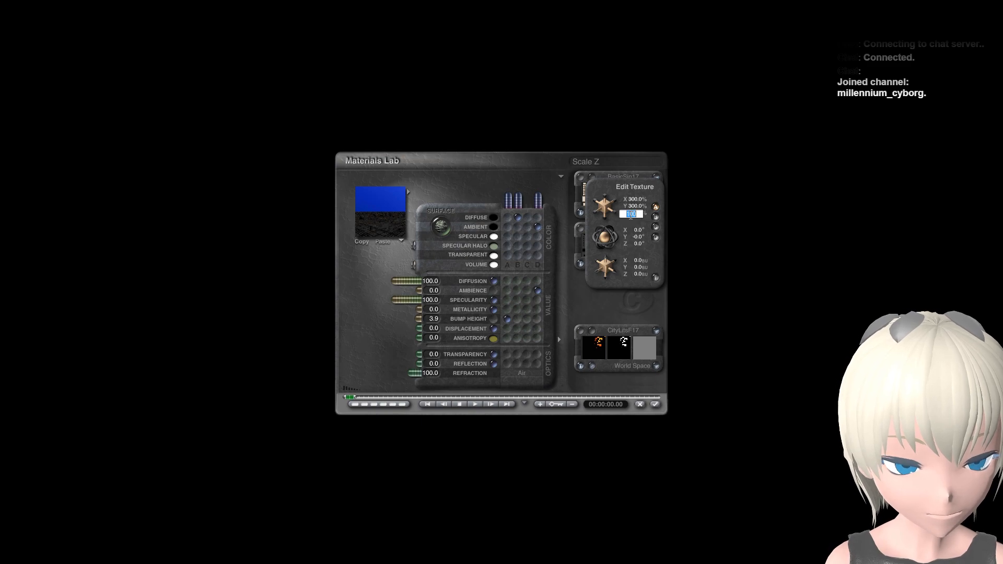
type("300")
key("Return")
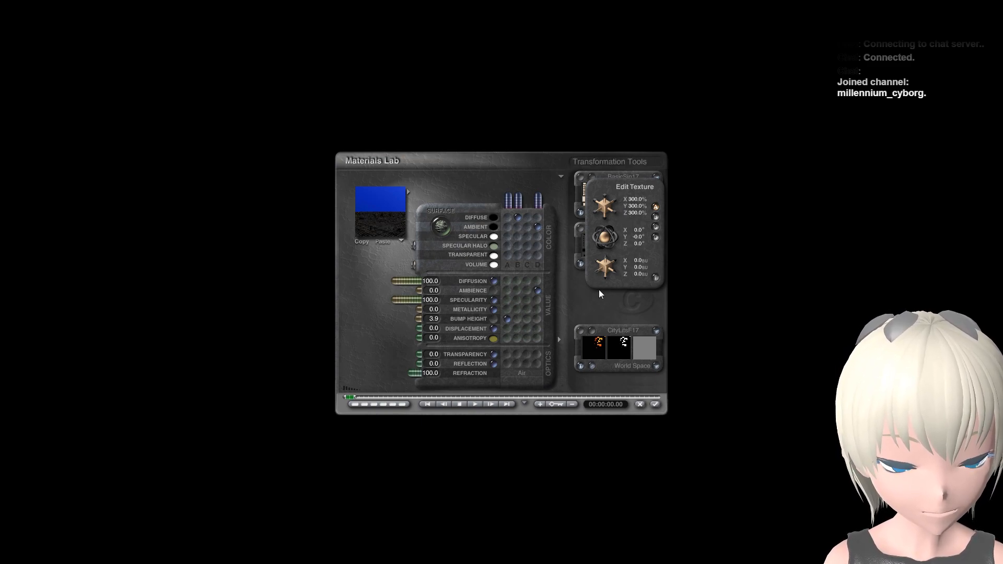
Step: Set texture B's X, Y and Z scale to 300%
left_click(656, 216)
left_click(633, 200)
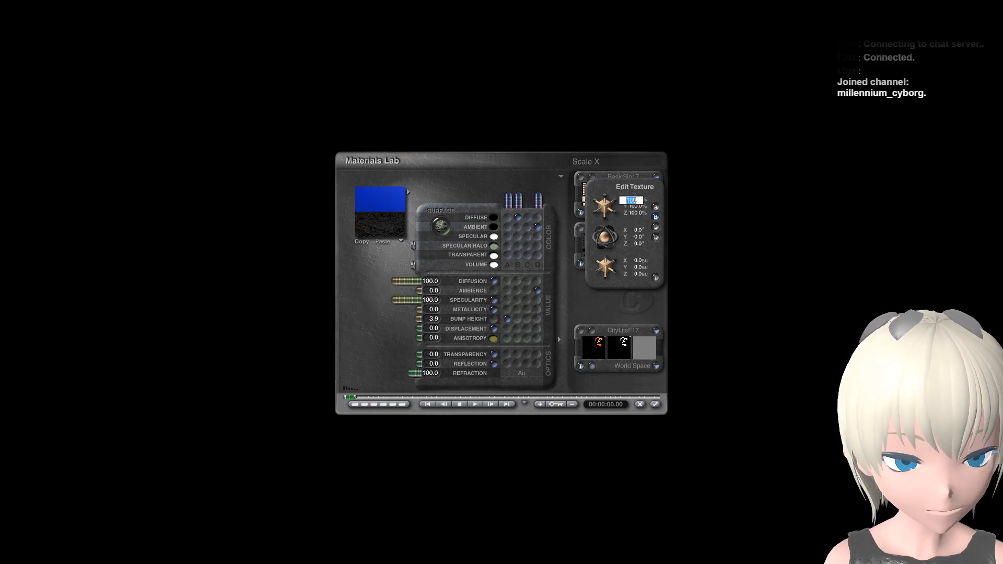
type("300")
key("Return")
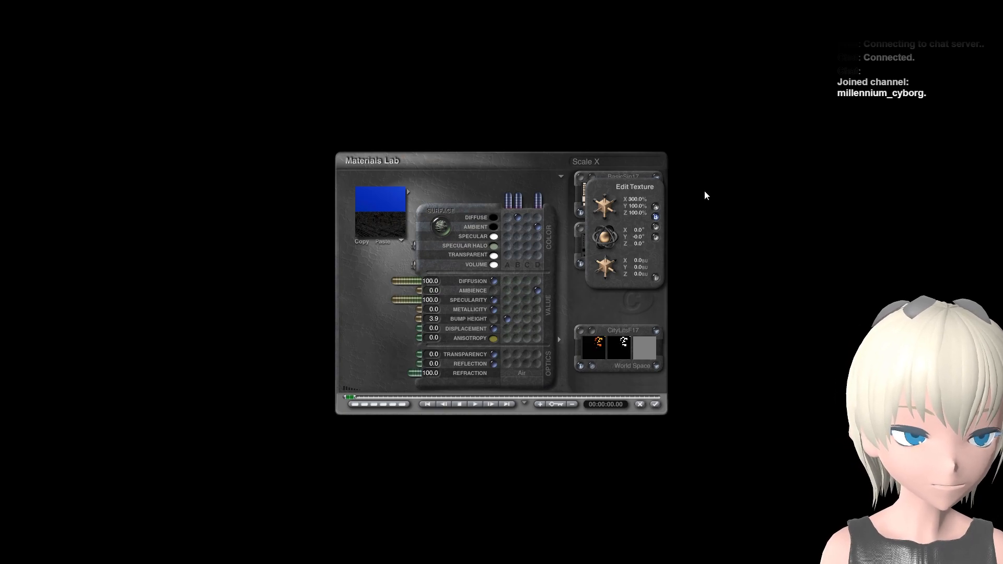
left_click(632, 207)
type("300")
key("Return")
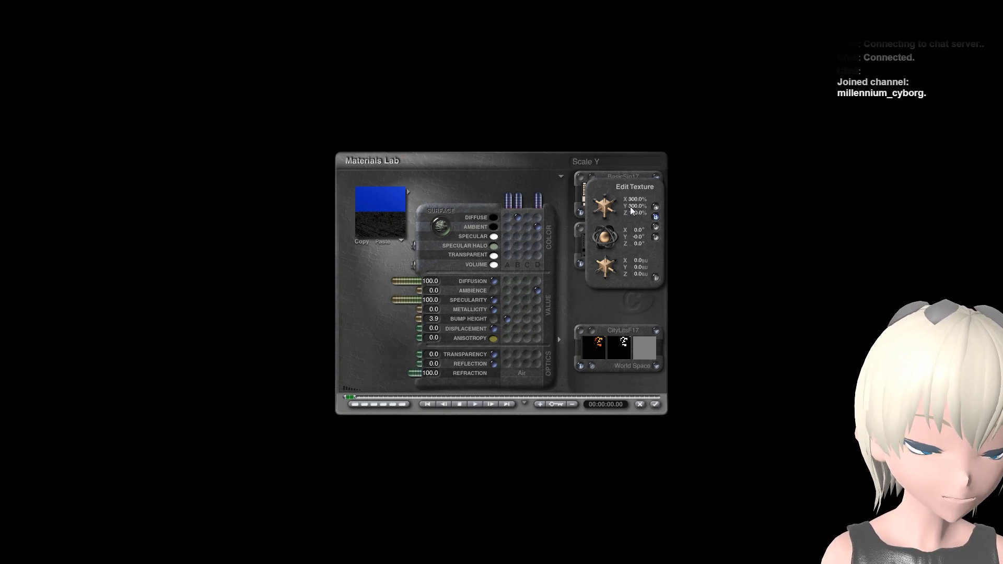
left_click(633, 212)
type("30")
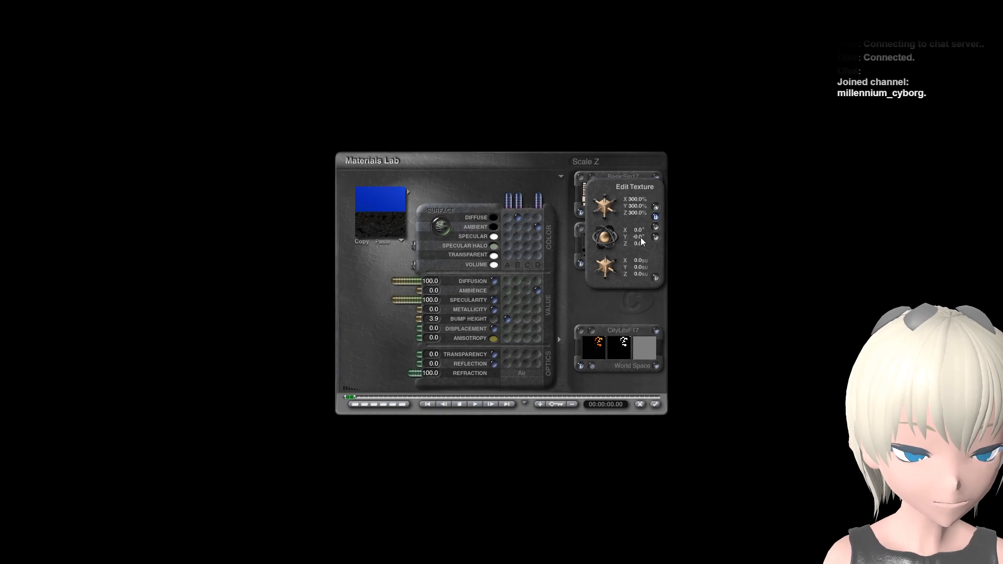
Step: Set texture D's X, Y and Z scale to 300%
left_click(656, 237)
left_click(635, 199)
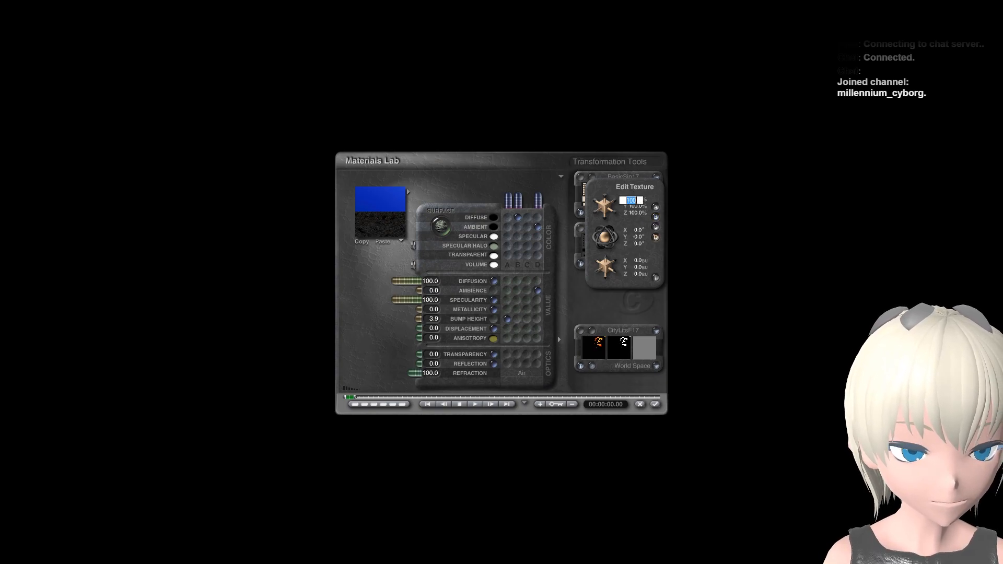
type("300")
key("Return")
left_click(631, 206)
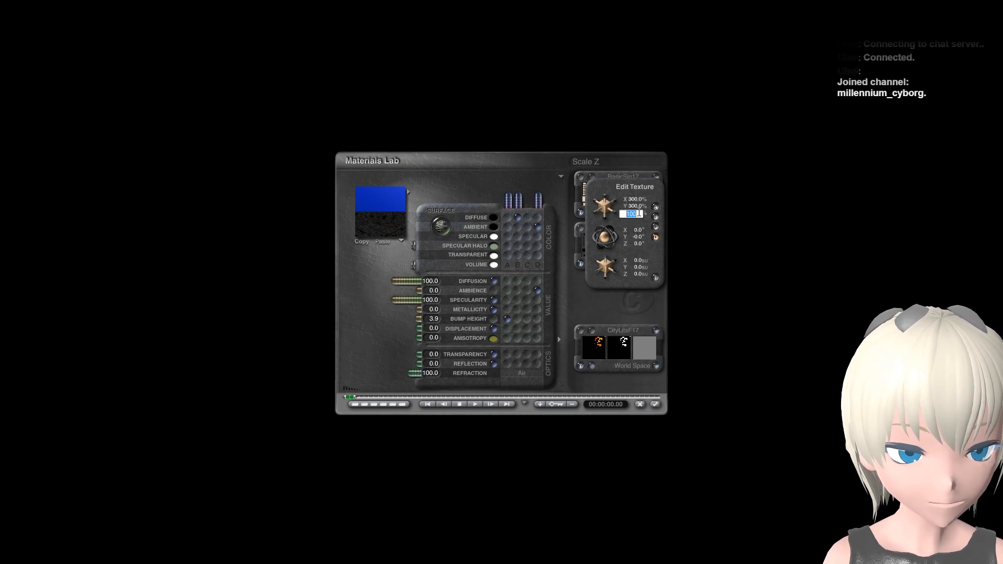
type("300.0")
key("Return")
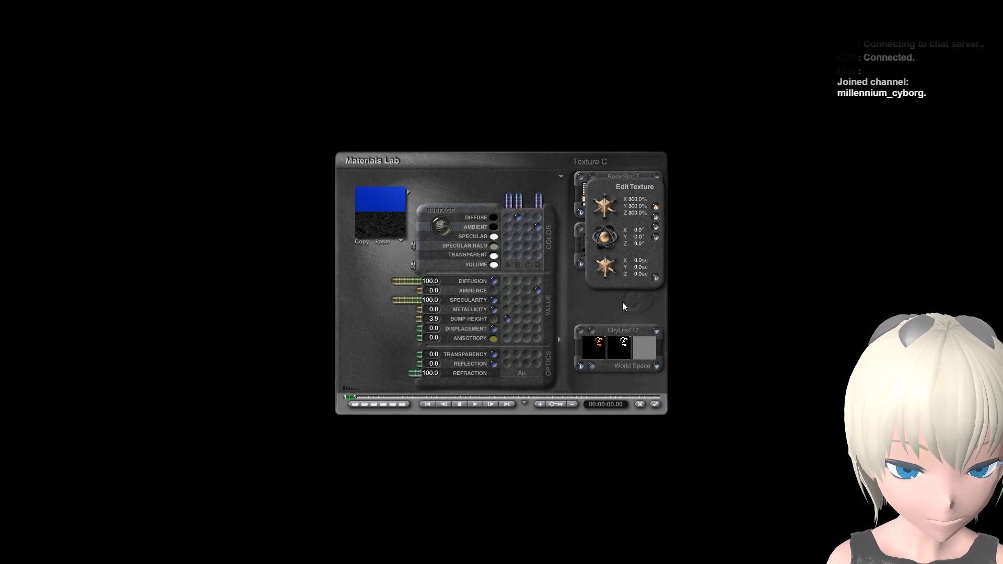
Step: Accept the ground material changes and render the scene from the camera view
left_click(656, 278)
left_click(654, 405)
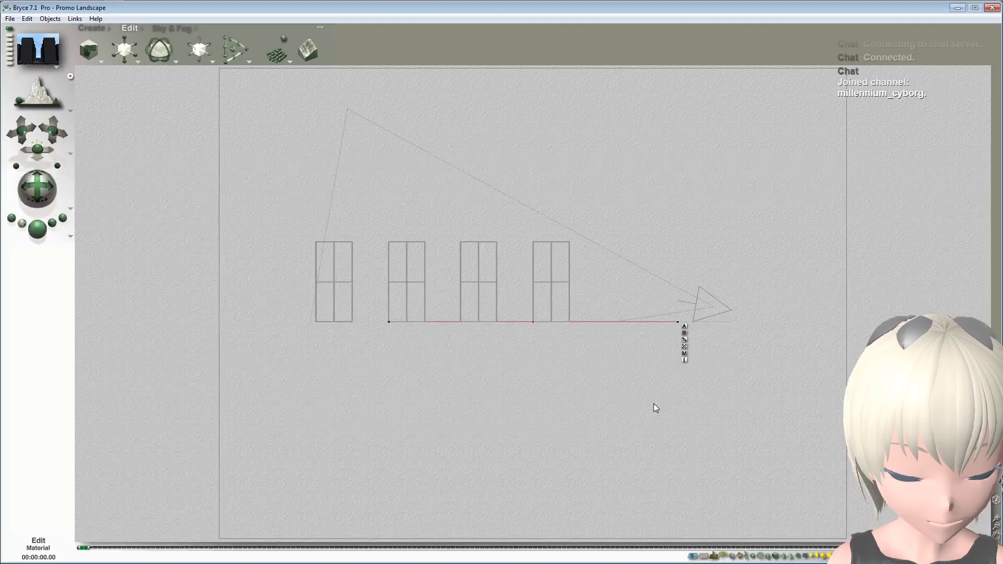
left_click(35, 99)
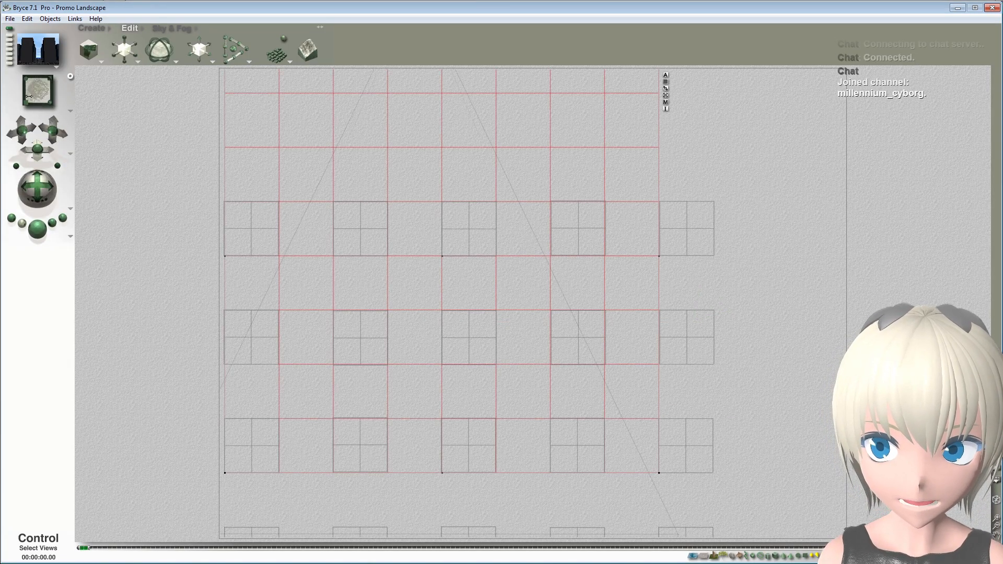
left_click(37, 103)
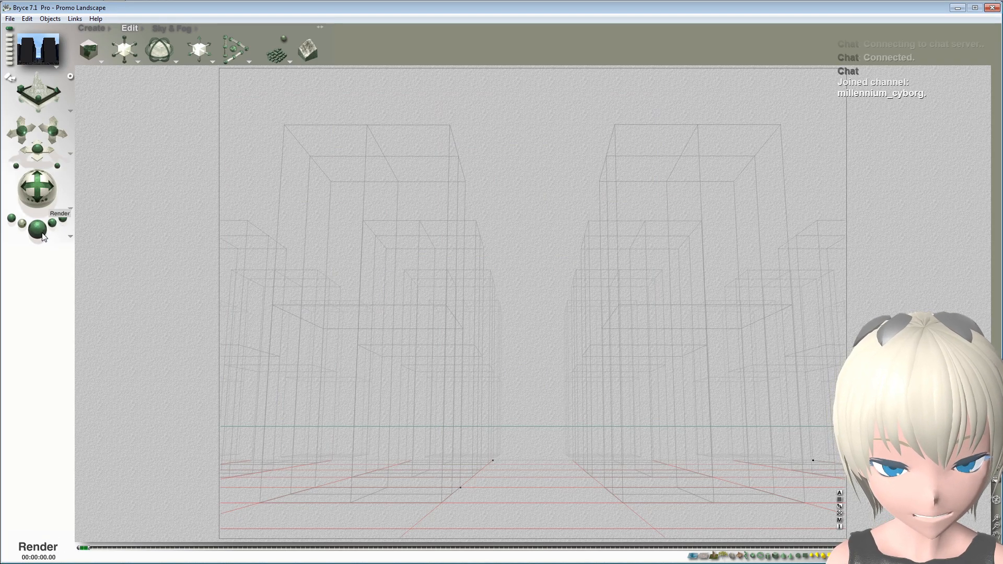
left_click(38, 229)
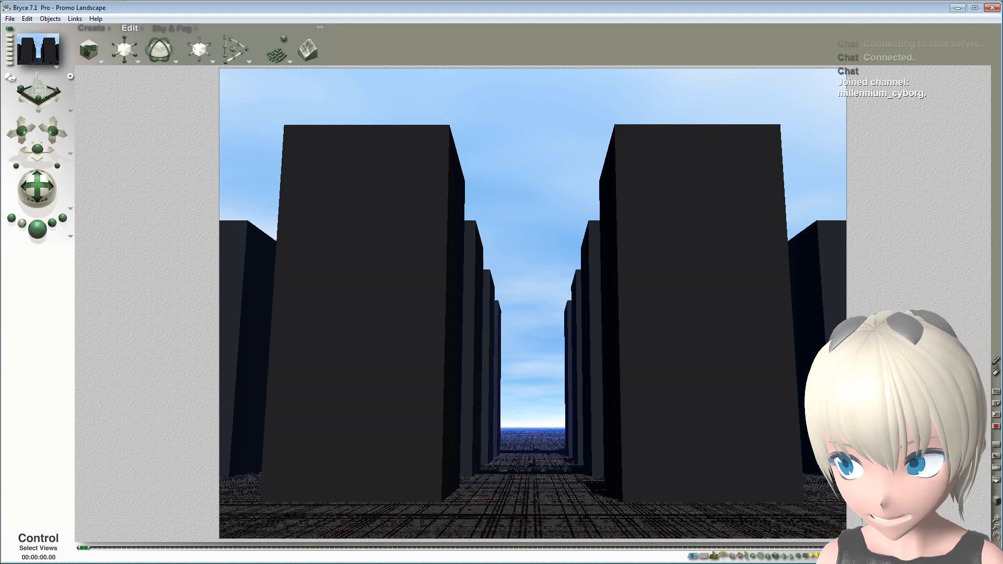
Step: Reopen the ground plane's material and set texture A's X and Y scale to 33%
left_click_drag(69, 99, 48, 98)
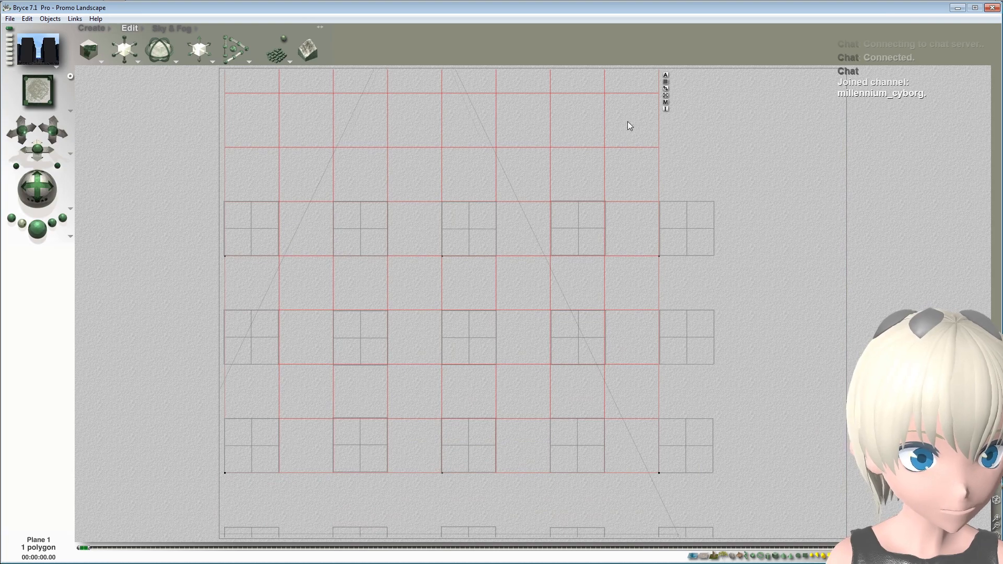
left_click(665, 103)
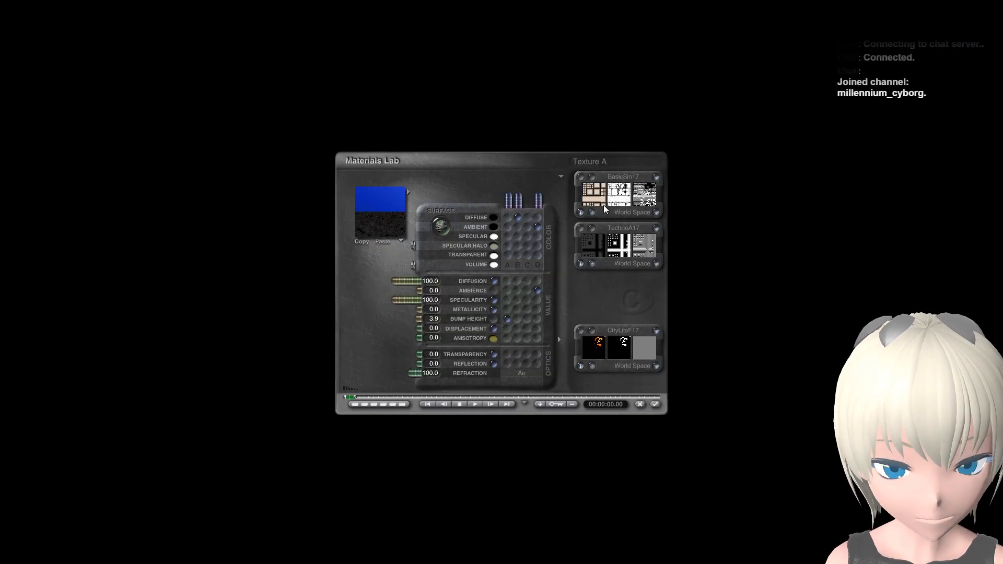
left_click(581, 177)
left_click(631, 200)
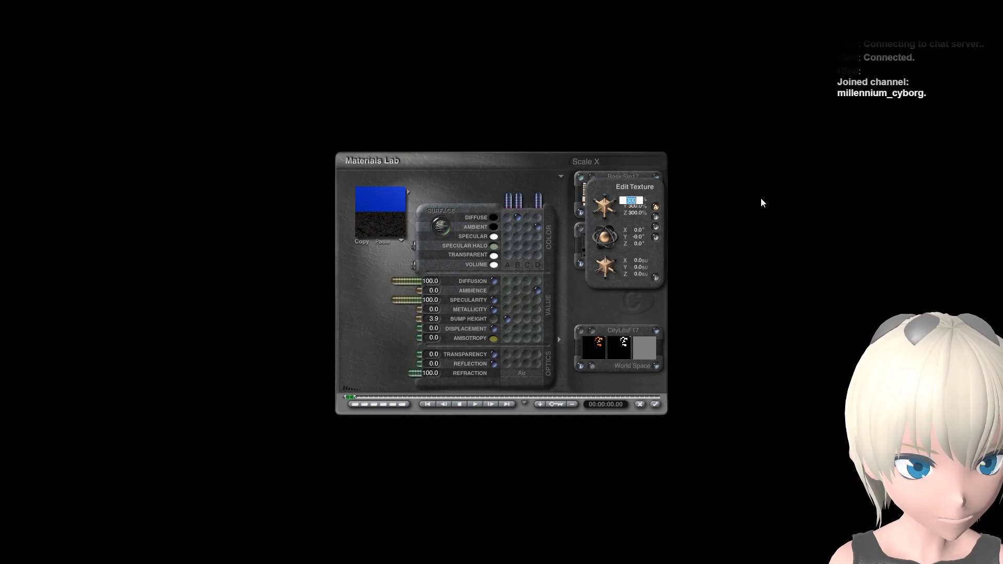
type("33")
key("Return")
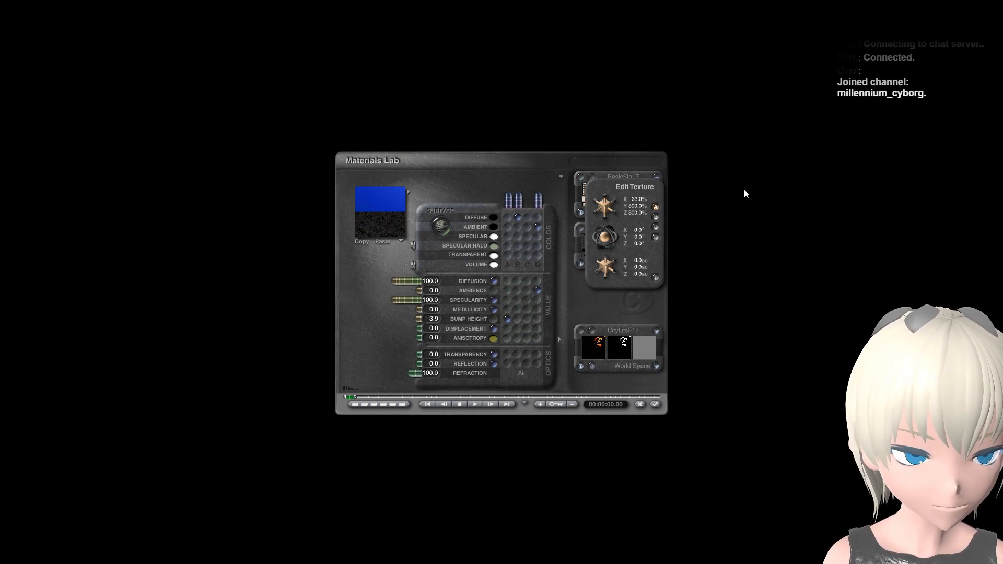
left_click(638, 206)
type("33")
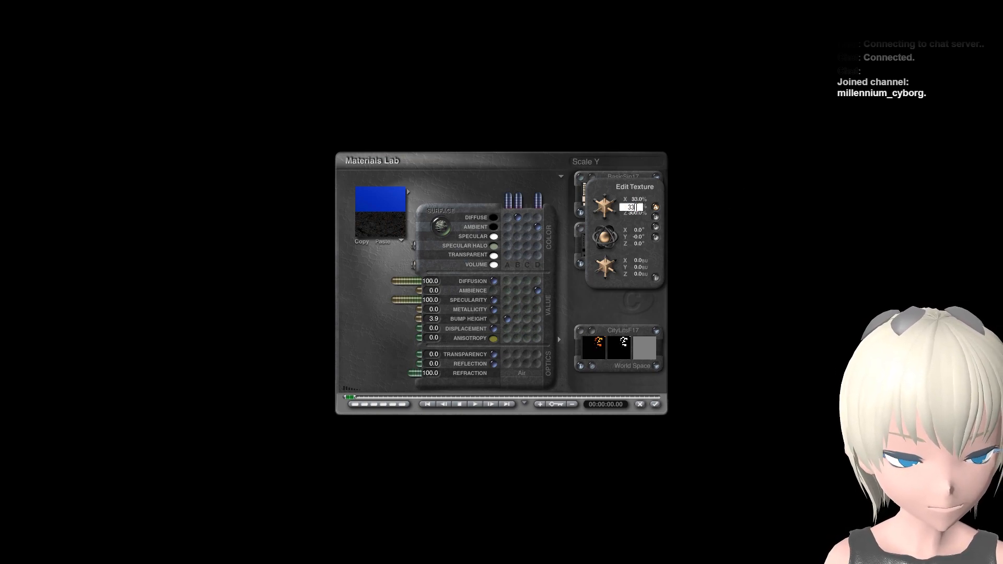
key("Return")
Step: Copy texture A's 33% Y scale and try to paste it into its Z scale
left_click(636, 207)
right_click(630, 204)
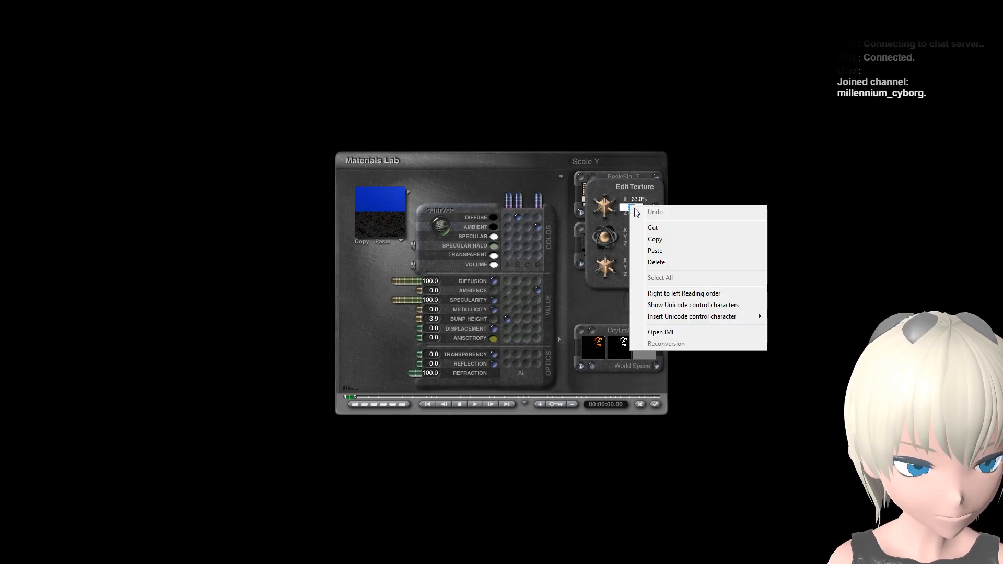
left_click(680, 240)
left_click(636, 214)
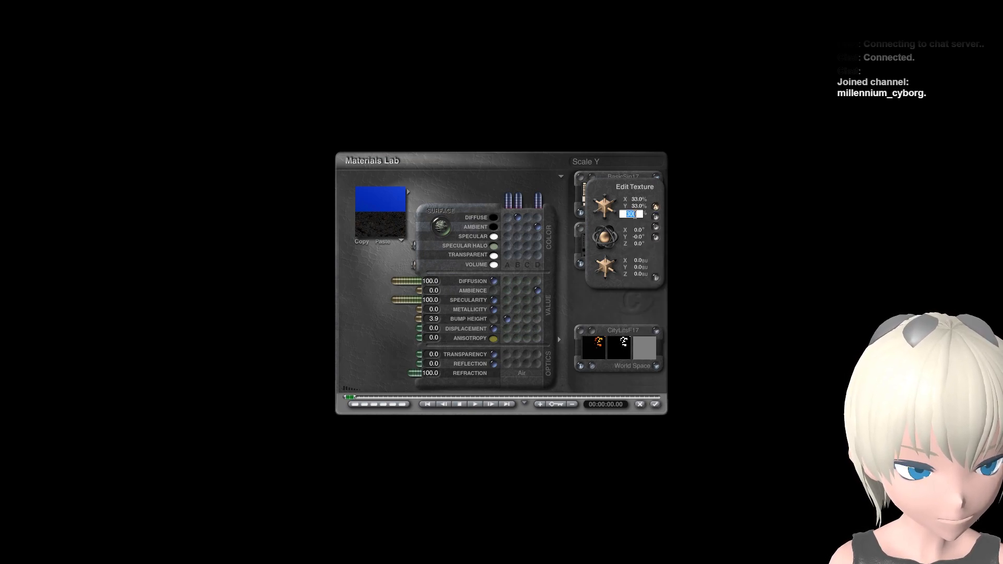
right_click(642, 214)
left_click(661, 258)
left_click(611, 306)
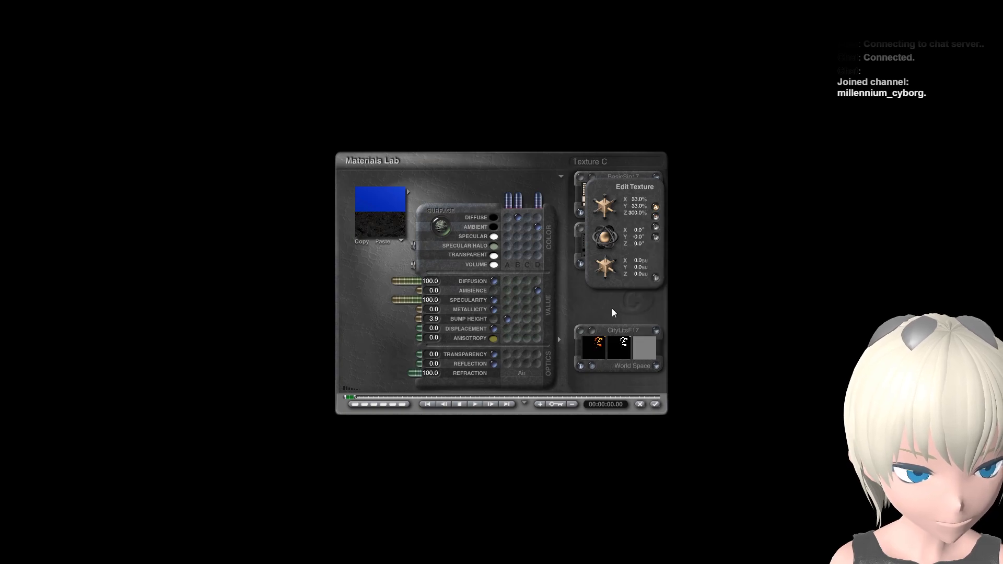
Step: Try to paste the copied 33% value into texture B's X, Y and Z scale, and close the texture transformation editor
left_click(656, 217)
left_click(637, 200)
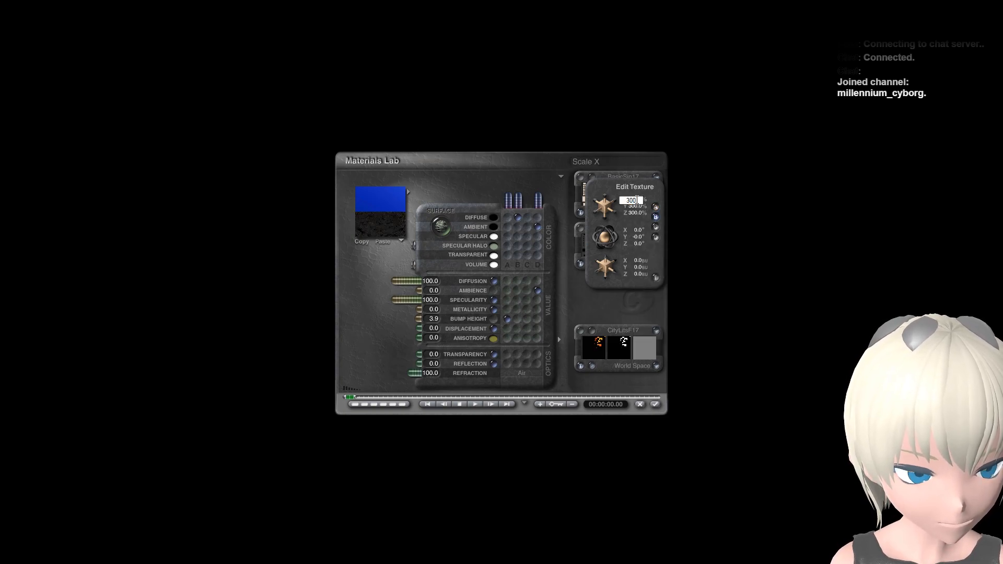
right_click(636, 199)
left_click(656, 244)
left_click(636, 207)
right_click(635, 208)
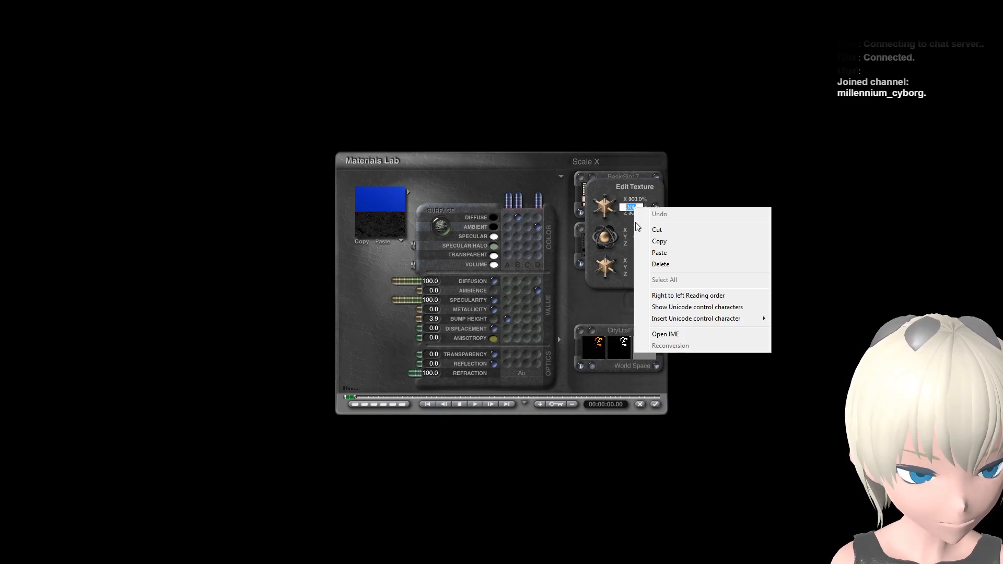
left_click(654, 253)
left_click(637, 214)
right_click(631, 214)
left_click(653, 259)
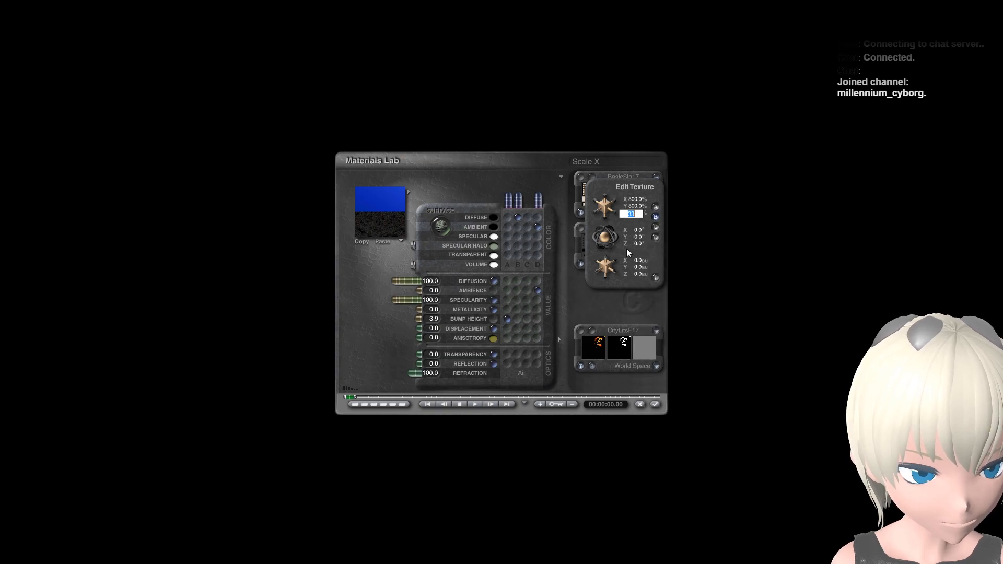
left_click(654, 281)
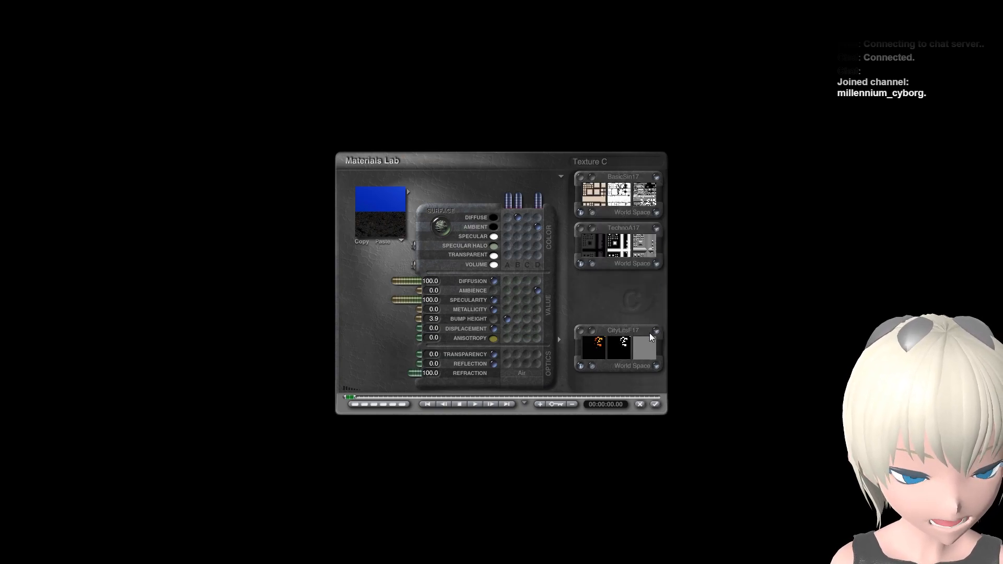
Step: Open texture D's transformation settings and try to paste the copied 33% value into its X, Y and Z scale
left_click(580, 333)
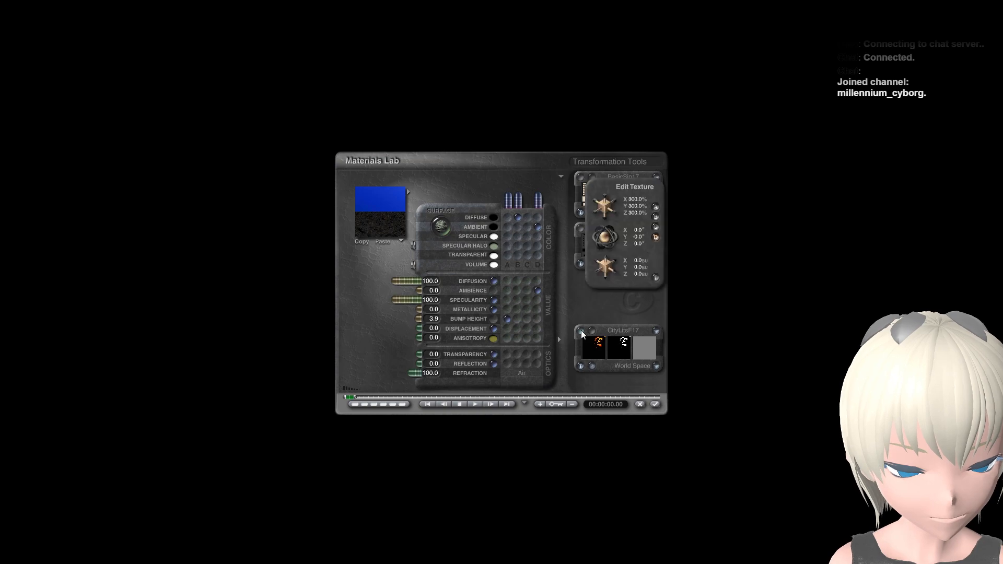
left_click(632, 200)
right_click(639, 202)
left_click(657, 246)
left_click(634, 208)
right_click(634, 208)
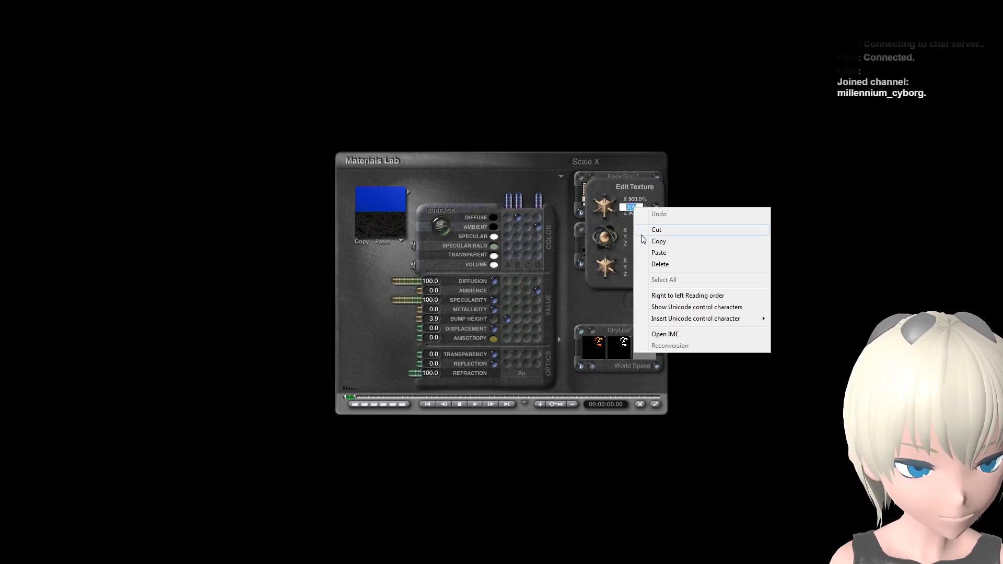
left_click(648, 254)
left_click(633, 214)
right_click(633, 214)
left_click(651, 266)
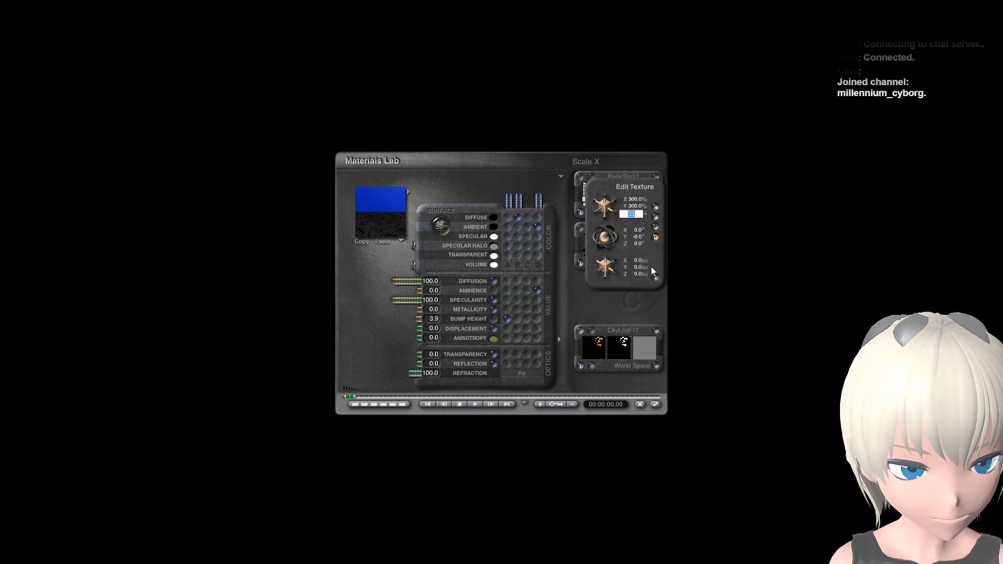
Step: Accept the ground plane's material edits, switch to the camera view and render the scene
left_click(656, 405)
left_click(44, 94)
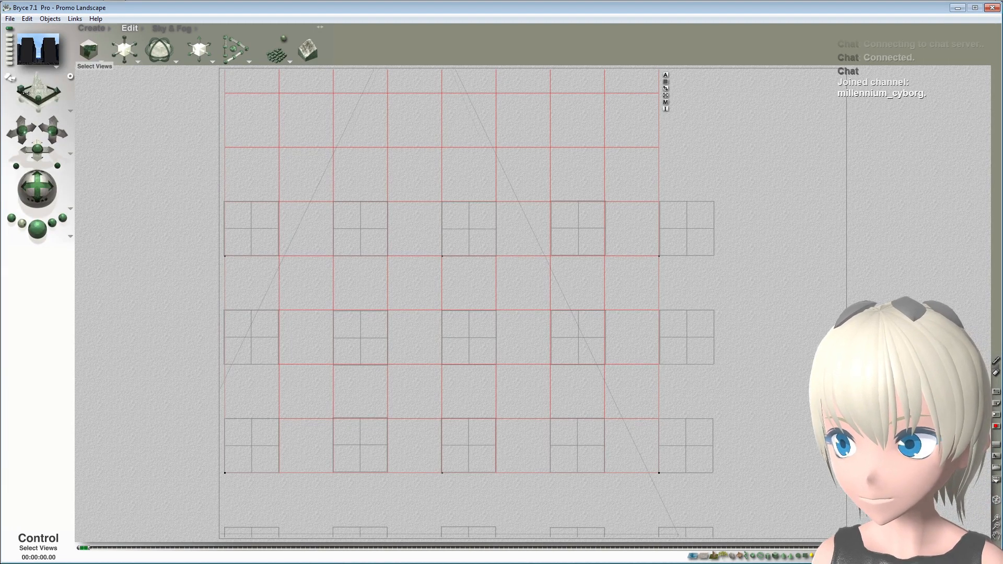
left_click(37, 234)
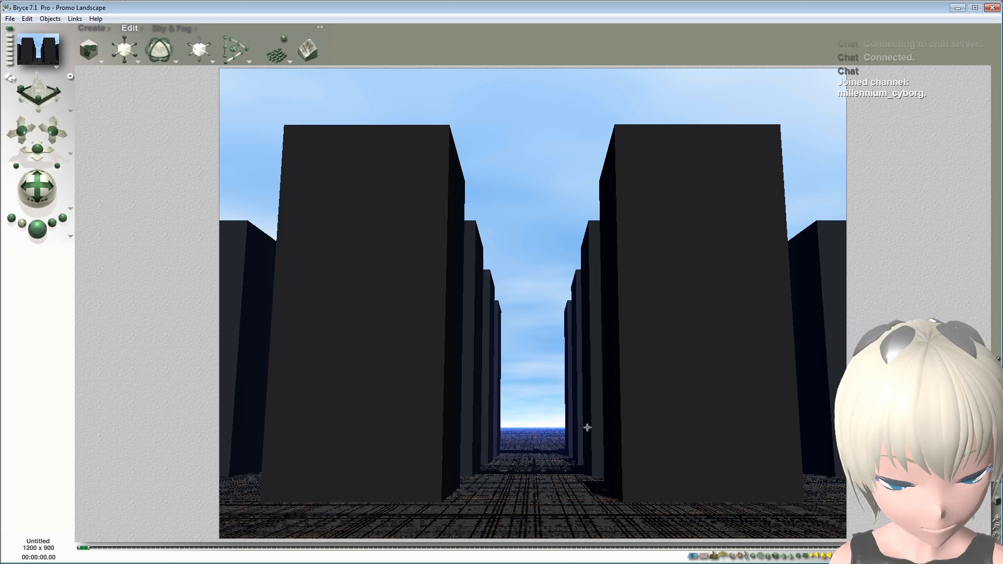
Step: Return to the top view, reopen the ground plane's material and try to paste the copied 33% value into texture A's Z scale
left_click(51, 94)
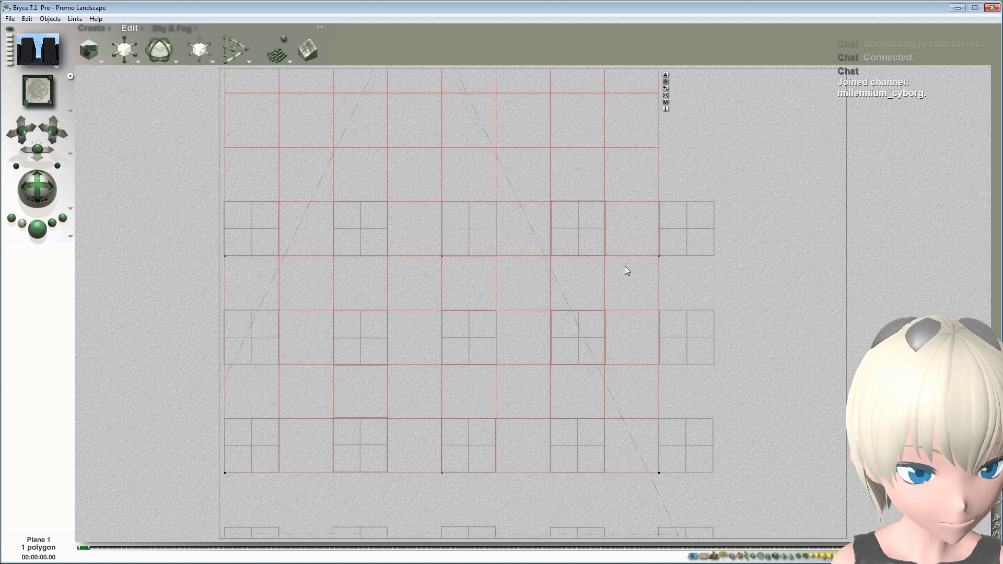
left_click(666, 102)
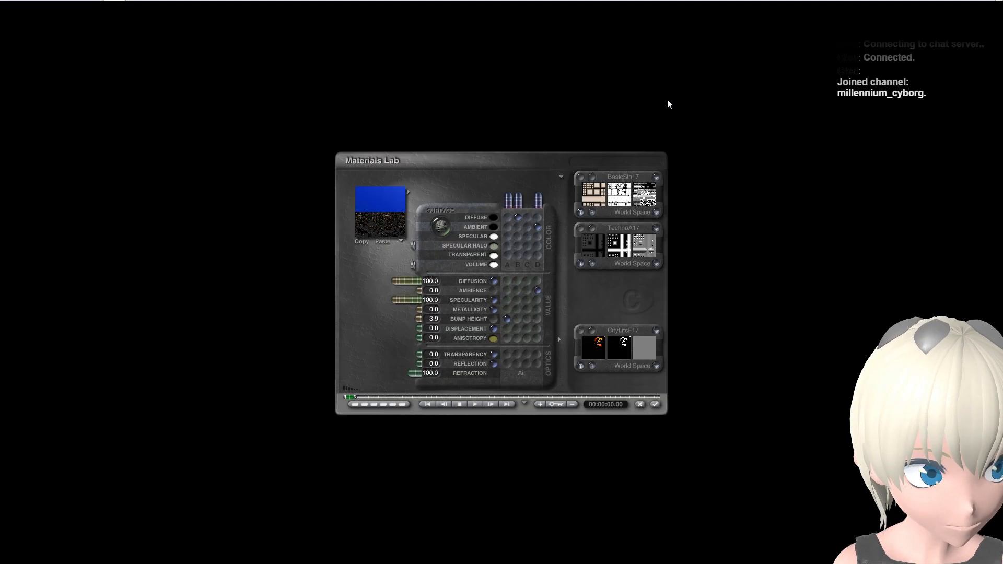
left_click(580, 177)
left_click(630, 214)
right_click(635, 215)
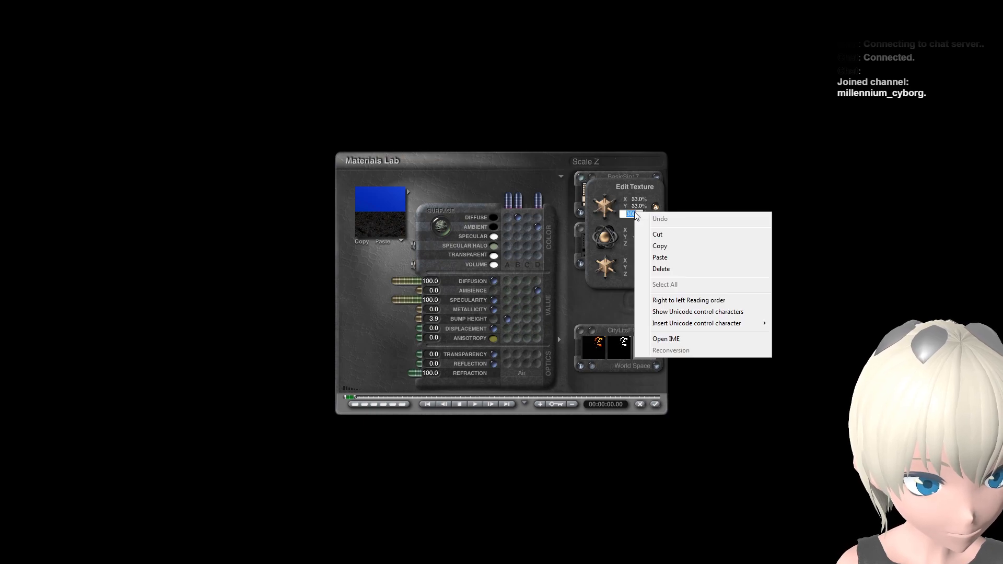
left_click(659, 257)
key("Return")
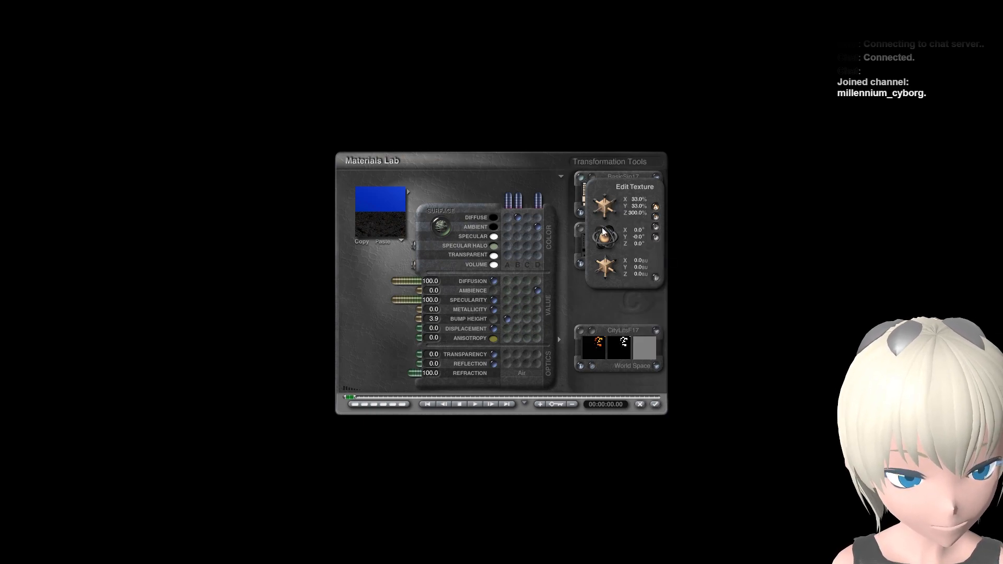
Step: Set texture A's Z scale to 33%
left_click(632, 213)
right_click(626, 211)
left_click(660, 257)
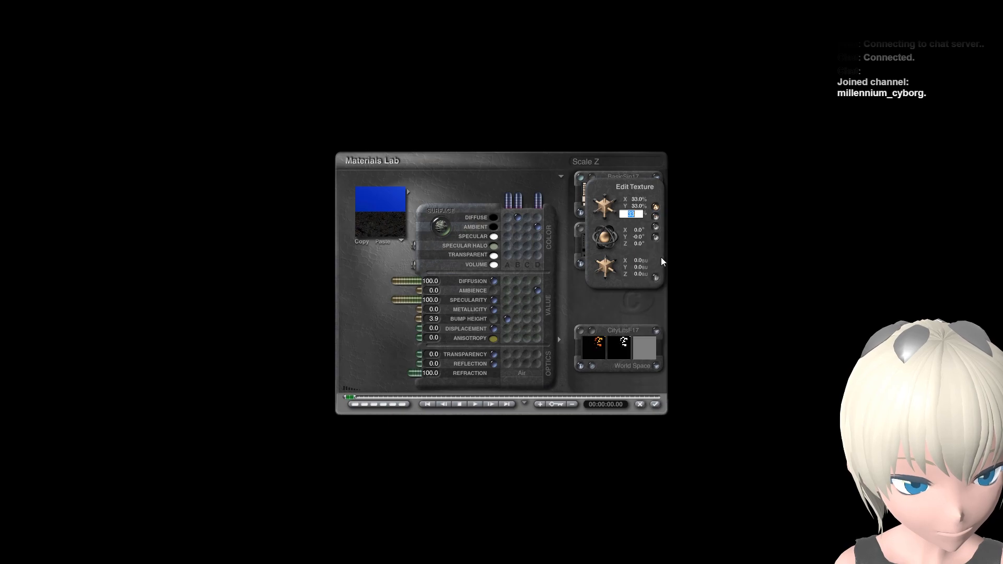
key("Return")
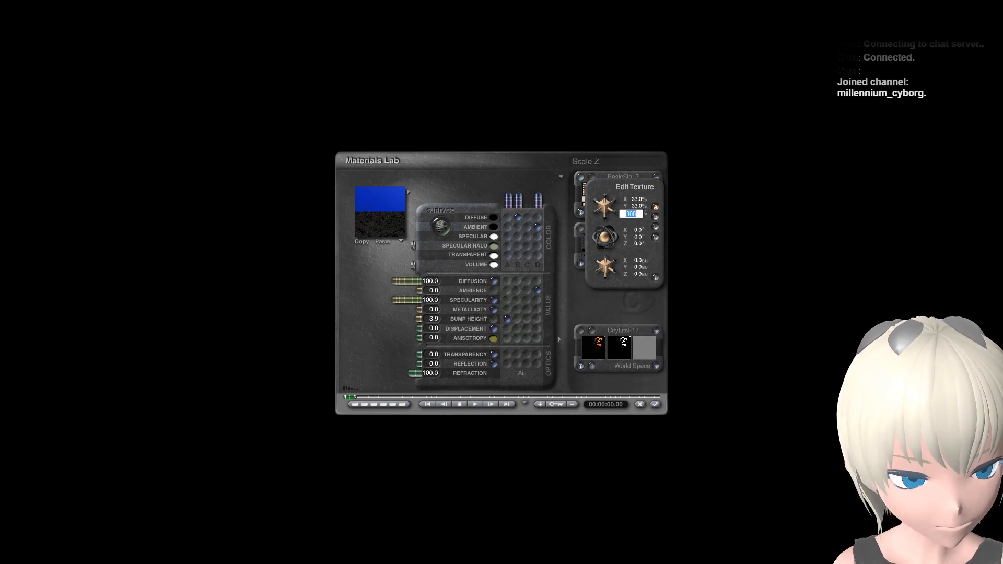
key("Return")
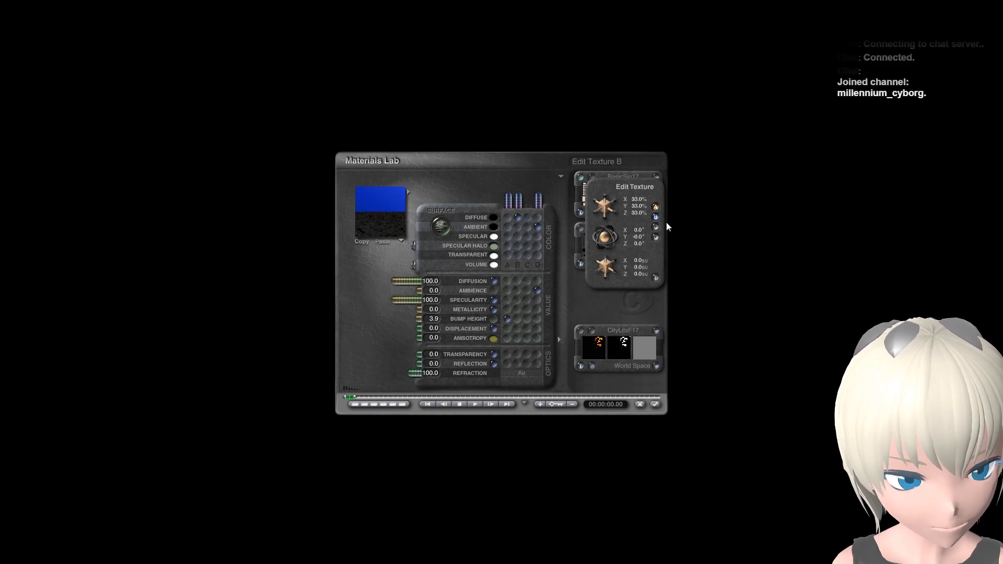
Step: Try to paste the copied 33% value into texture B's X scale
left_click(632, 200)
right_click(634, 200)
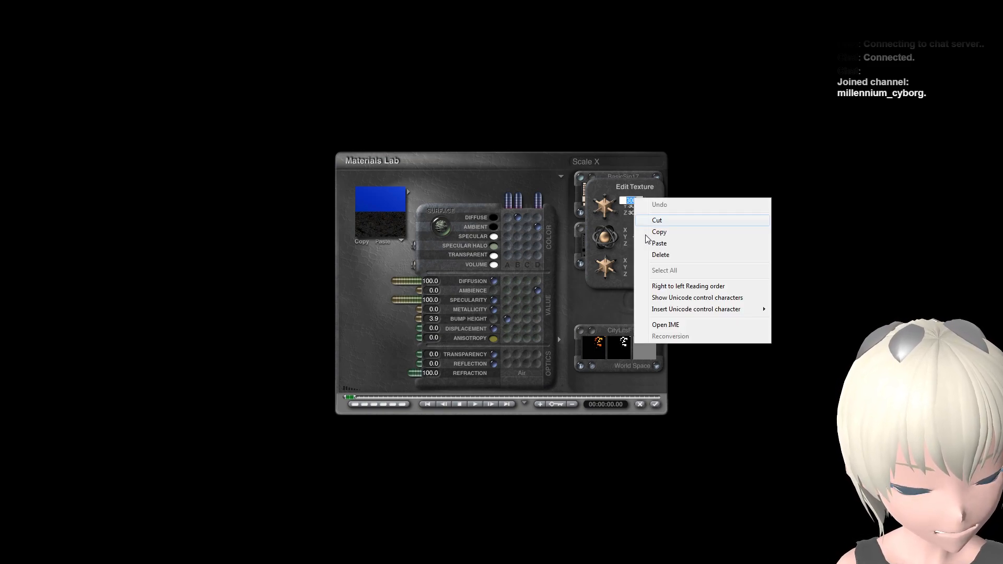
left_click(646, 228)
key("Return")
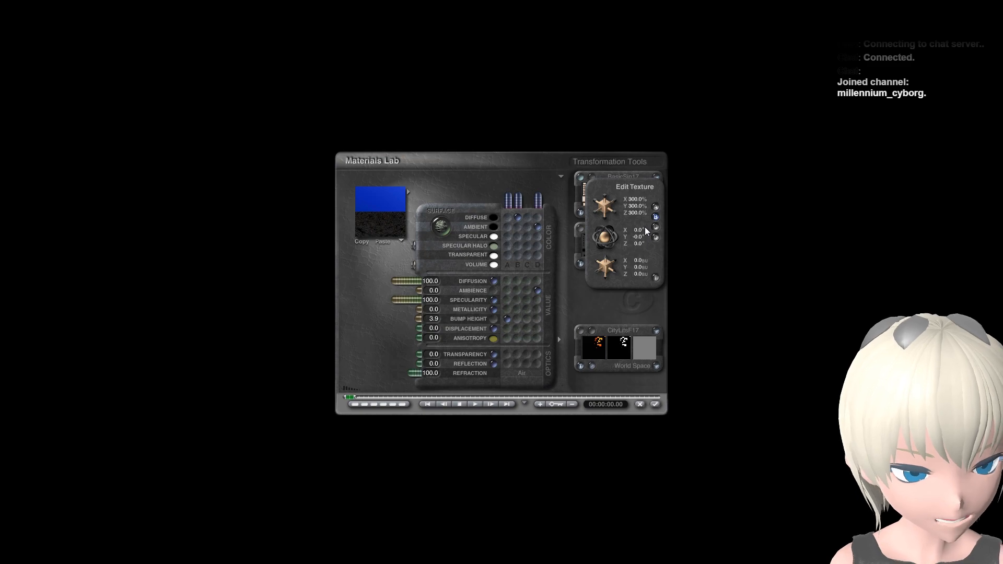
Step: Set texture B's X, Y and Z scale to 33% each
left_click(641, 200)
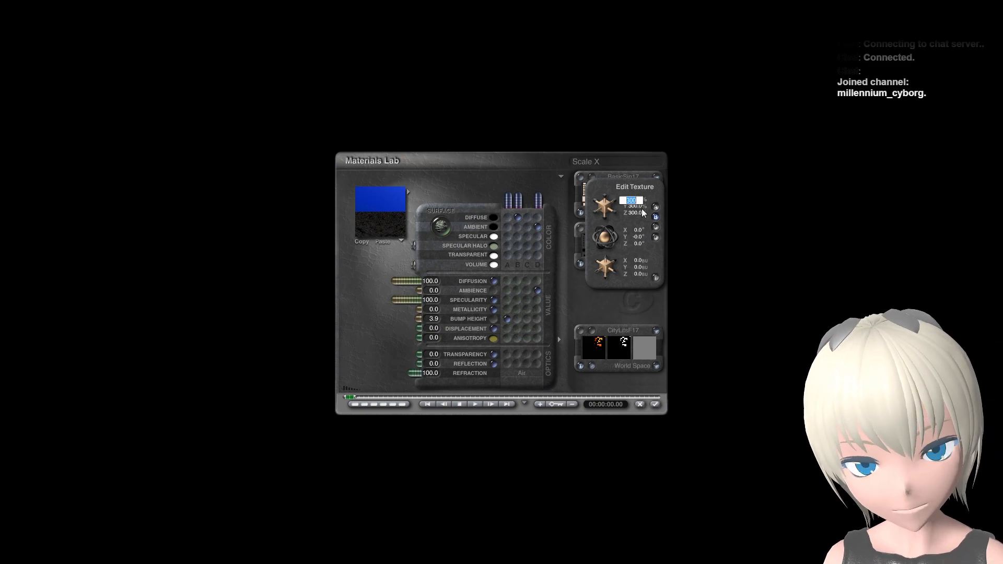
type("33")
key("Return")
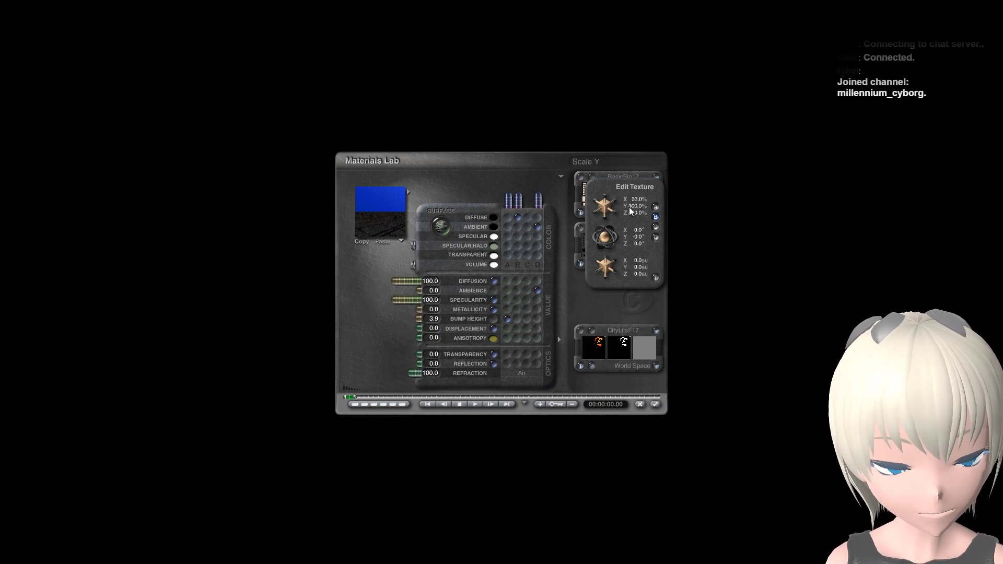
left_click(633, 207)
type("33")
key("Return")
left_click(636, 213)
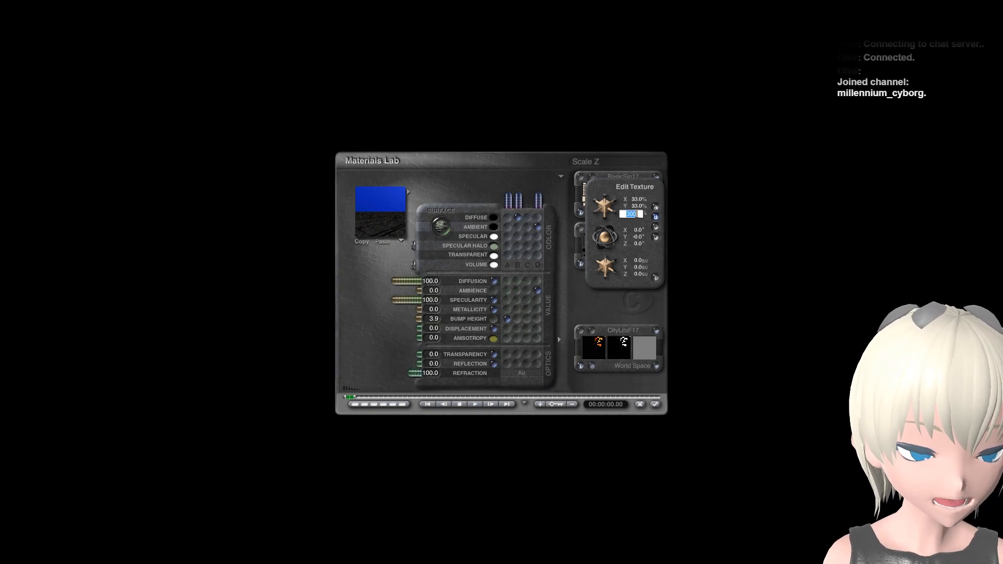
type("33")
key("Return")
Step: Set texture D's X, Y and Z scale to 33% each and accept the ground plane's material
left_click(656, 239)
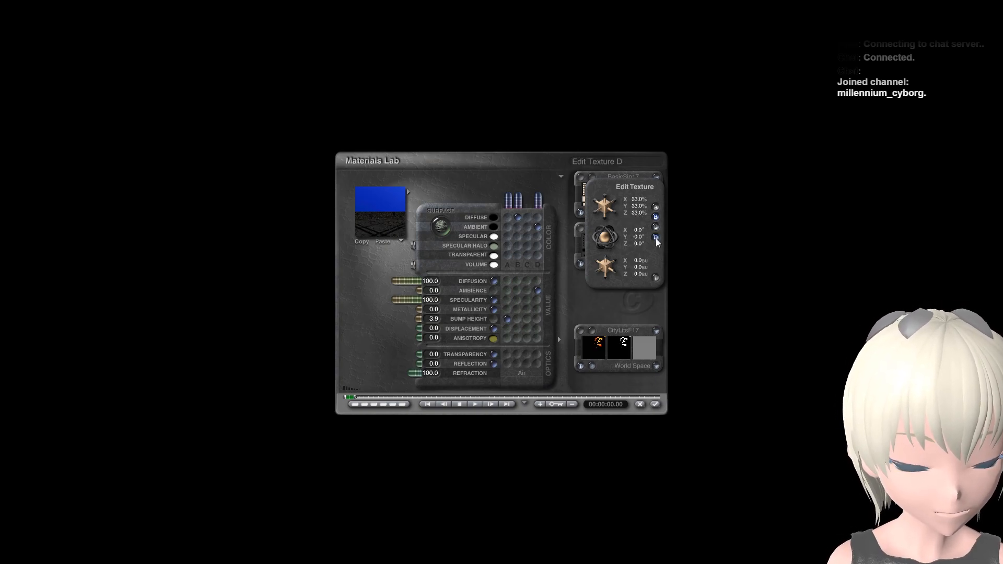
double_click(635, 200)
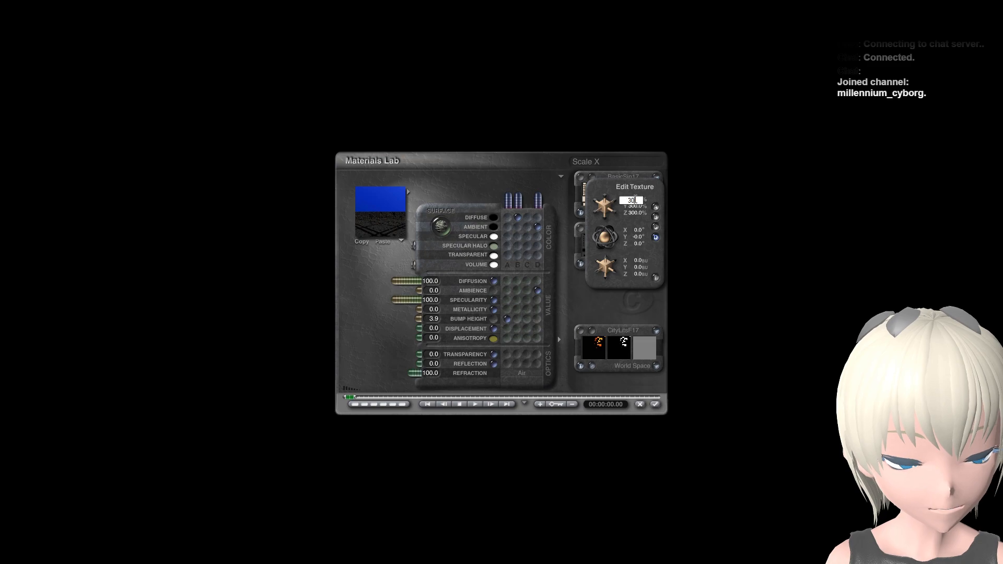
type("33")
key("Return")
left_click(637, 207)
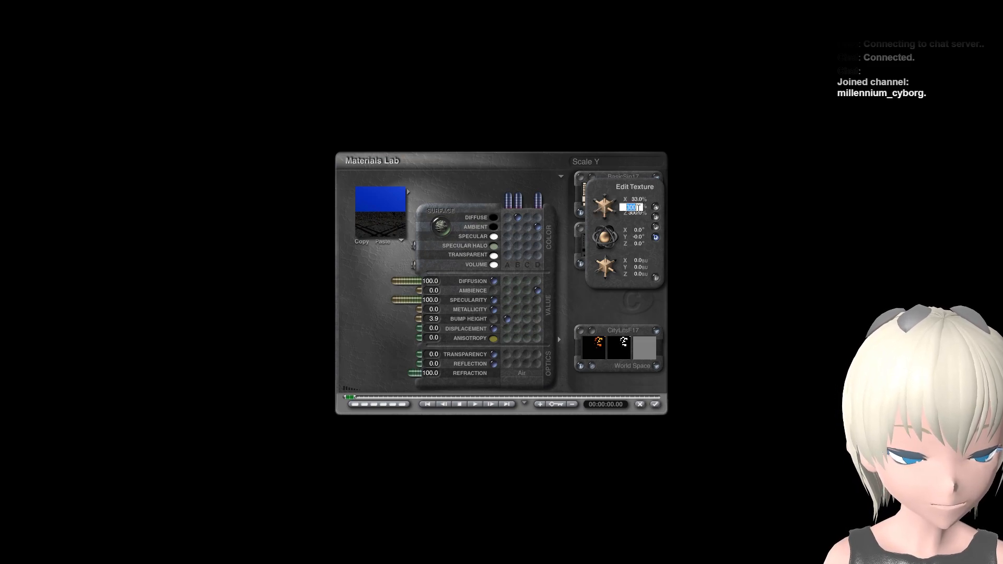
type("33")
key("Return")
left_click(637, 212)
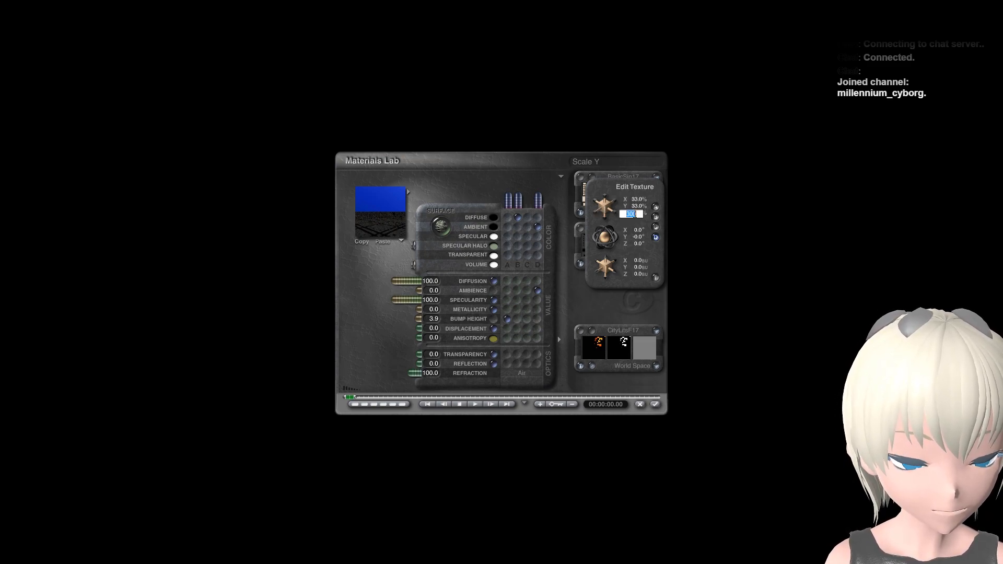
type("33")
key("Return")
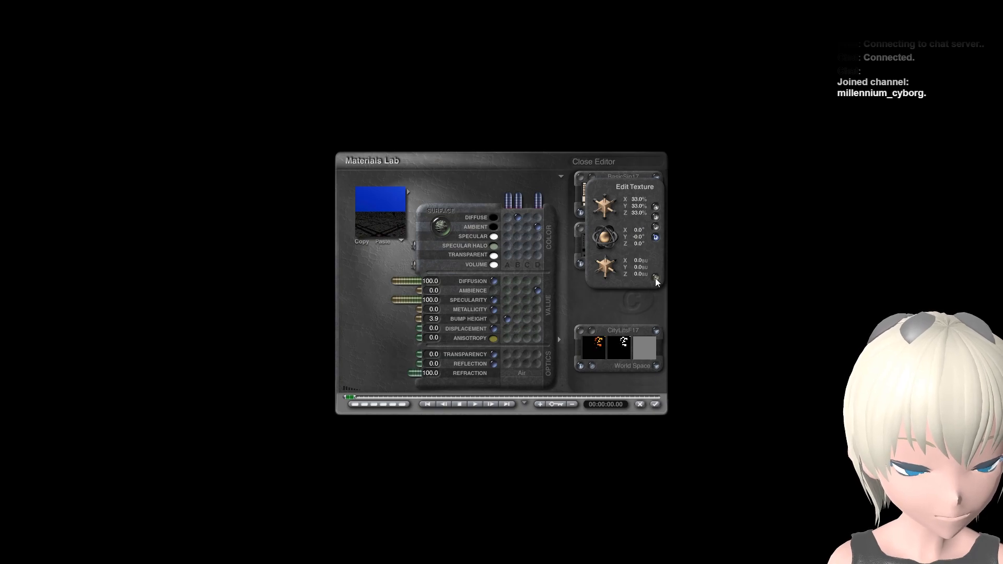
left_click(655, 404)
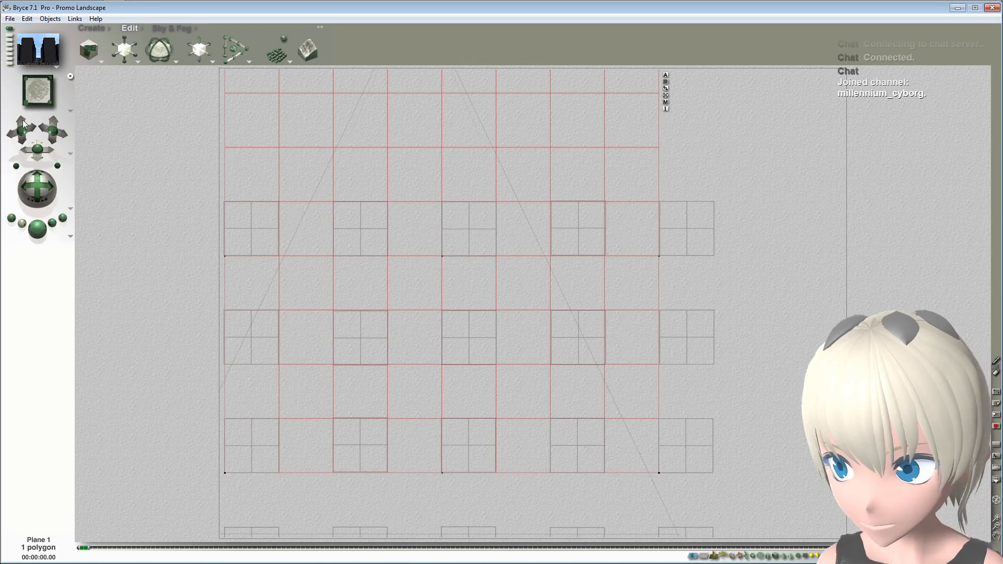
Step: Switch back to the camera view and render the scene to check the rescaled ground texture
mouse_move(37, 92)
left_mouse_down()
mouse_move(11, 78)
mouse_move(20, 88)
left_mouse_up()
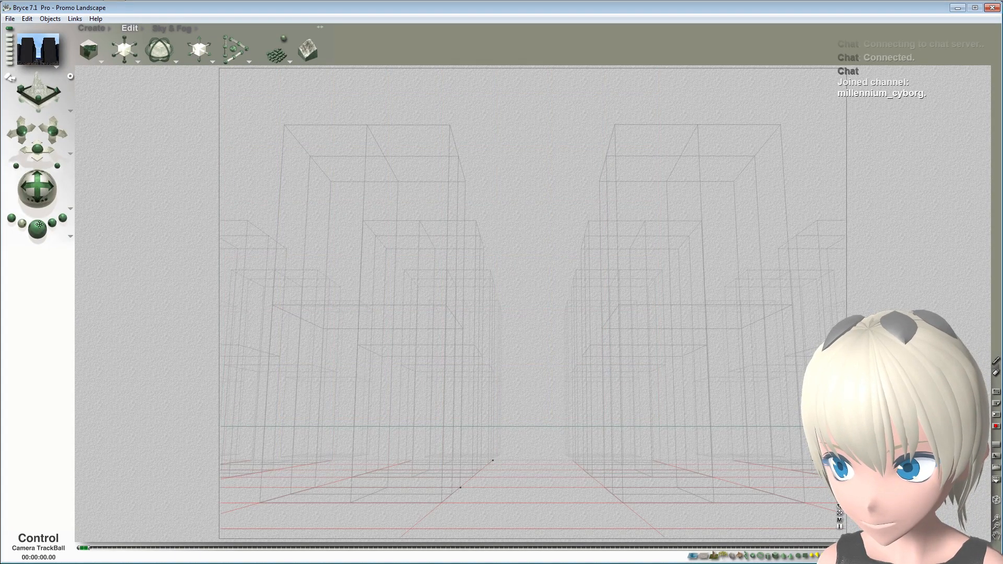
double_click(41, 236)
left_click(588, 353)
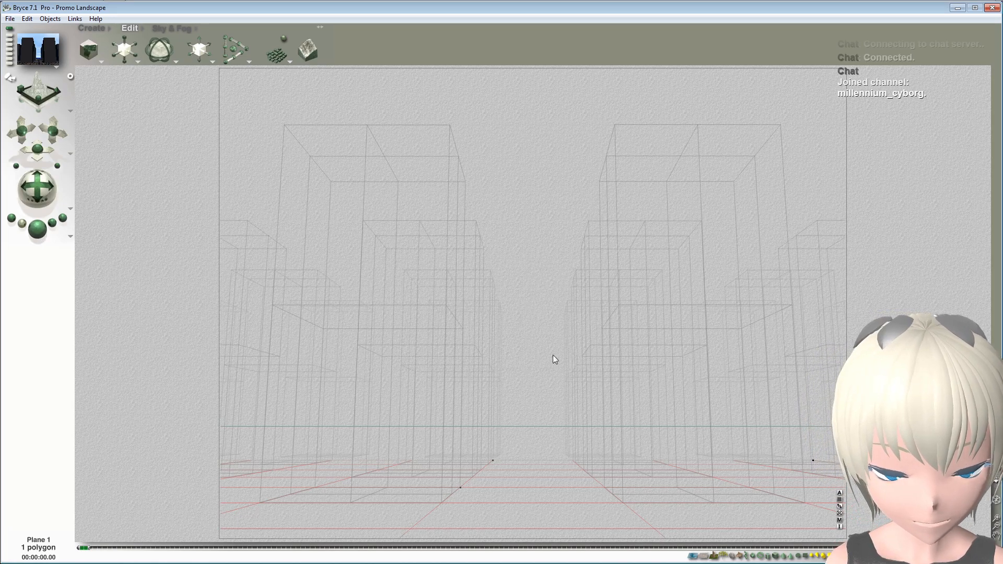
left_click(43, 230)
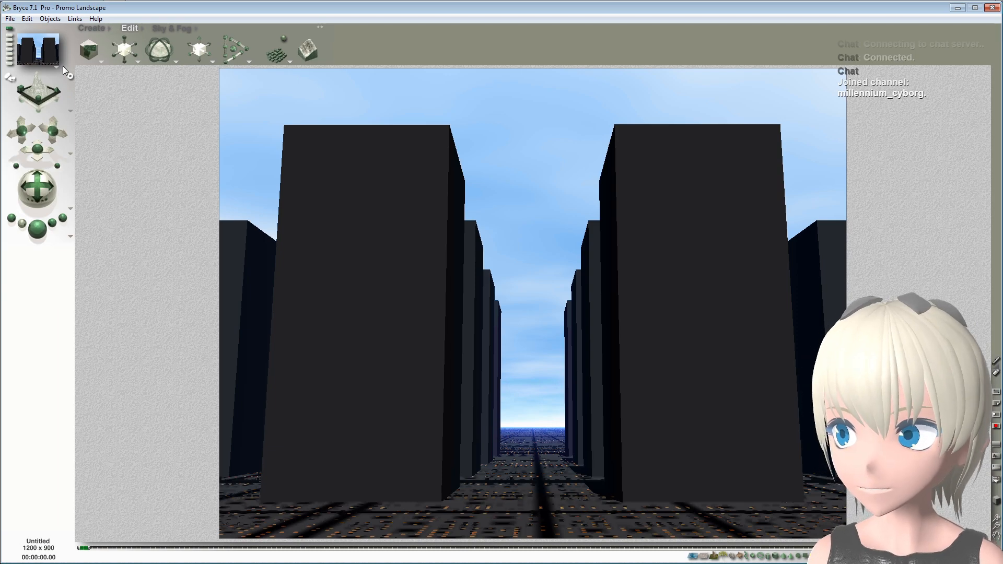
Step: Switch to a side view, select all the tower cubes, and open and cancel their material settings
left_click(51, 96)
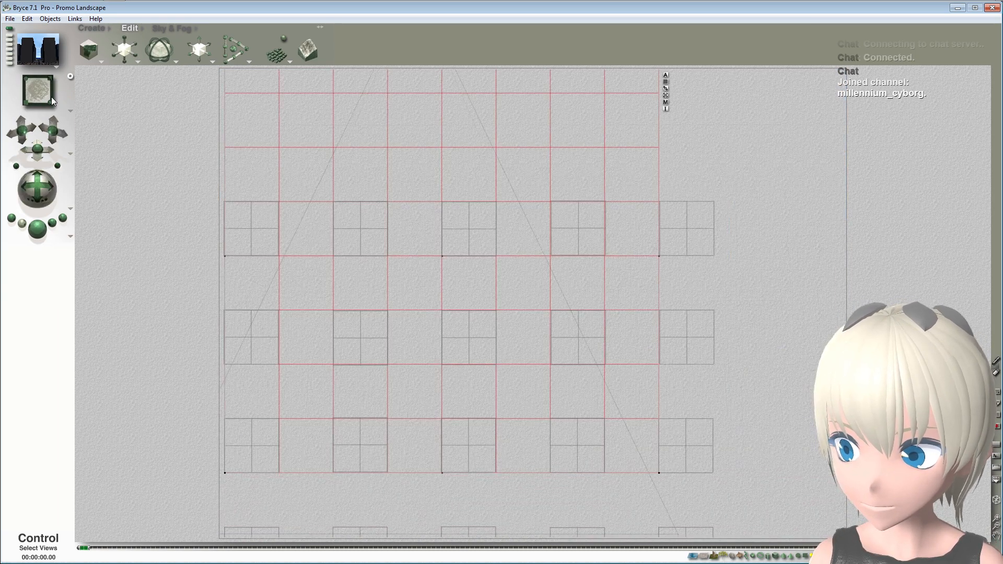
left_click(40, 97)
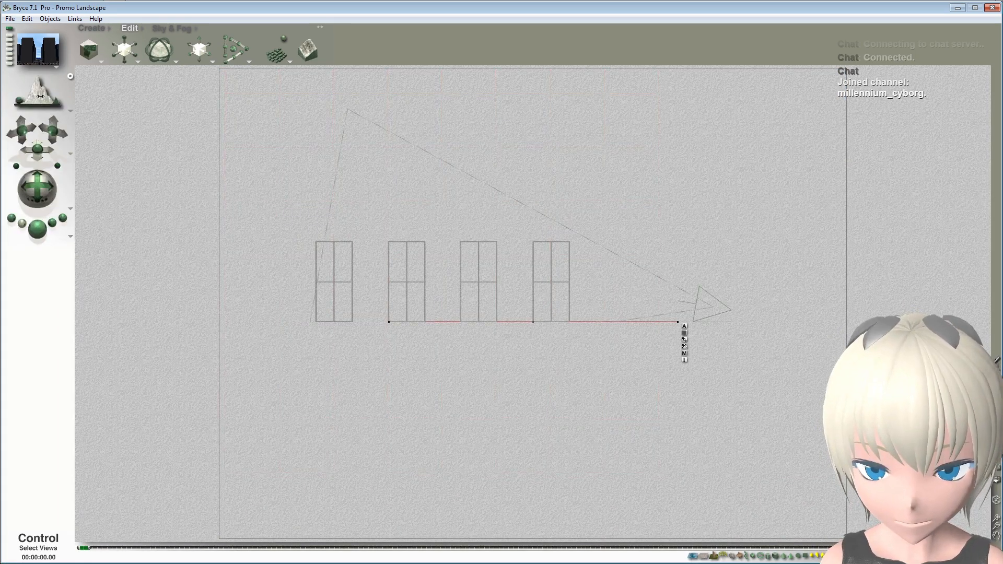
left_click(337, 262)
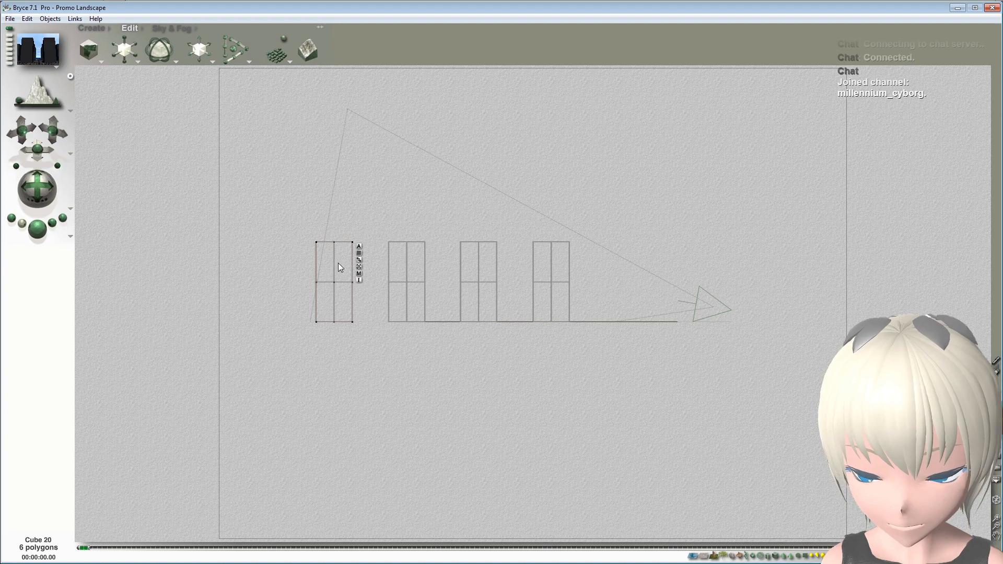
left_click(776, 558)
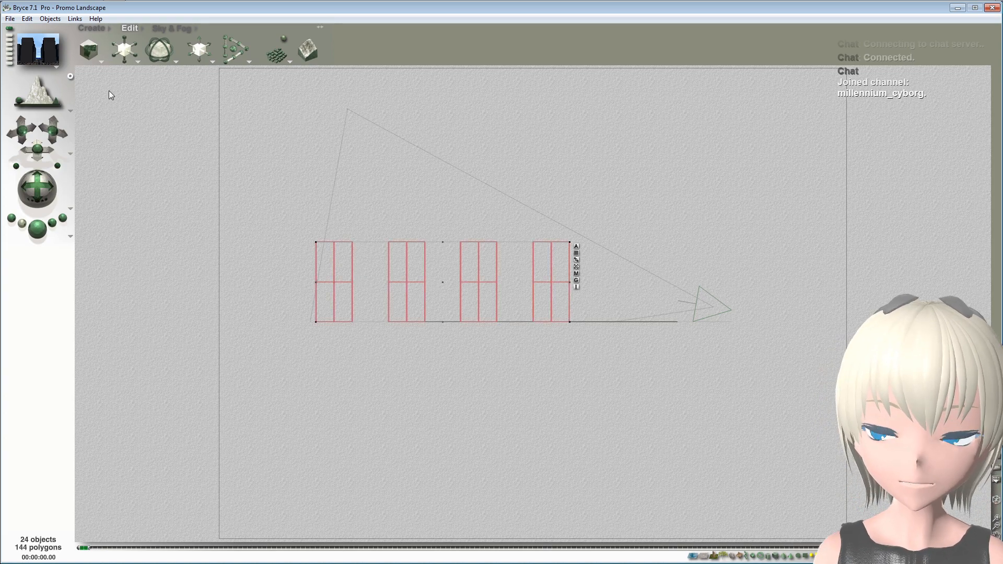
left_click(576, 273)
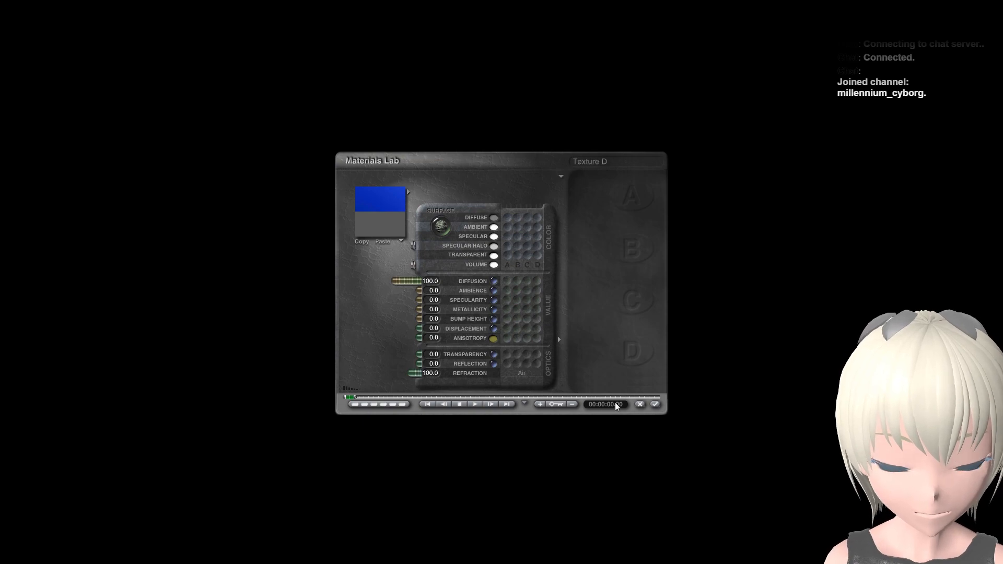
left_click(640, 405)
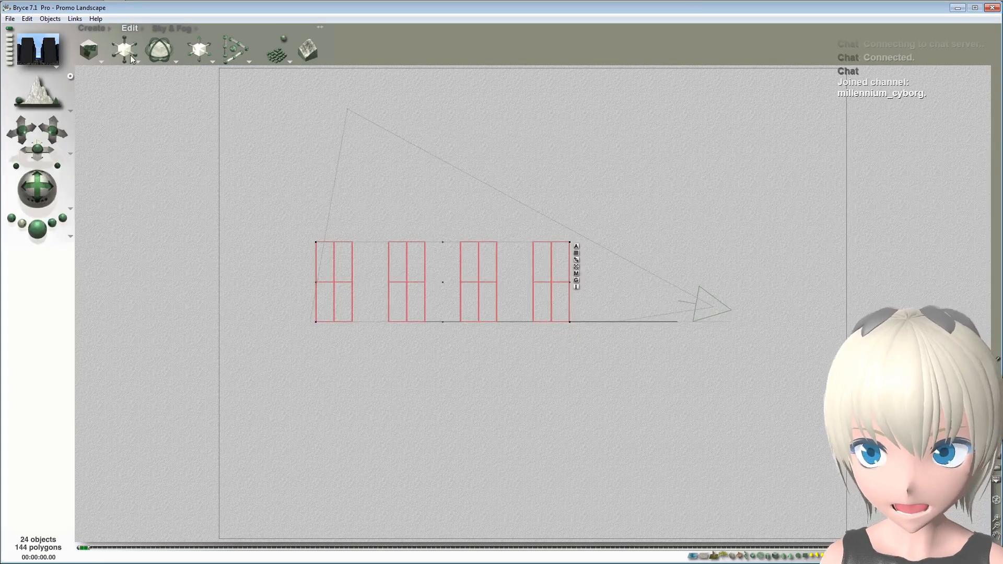
Step: Apply the Urban Dwelling preset from the Architectural CityMaps materials to the selected towers
left_click(101, 62)
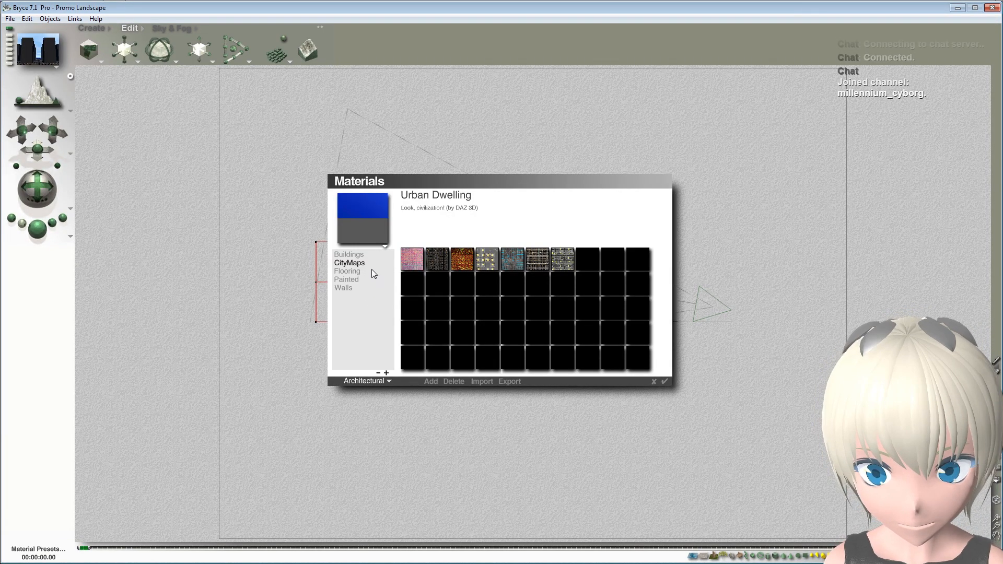
left_click(560, 263)
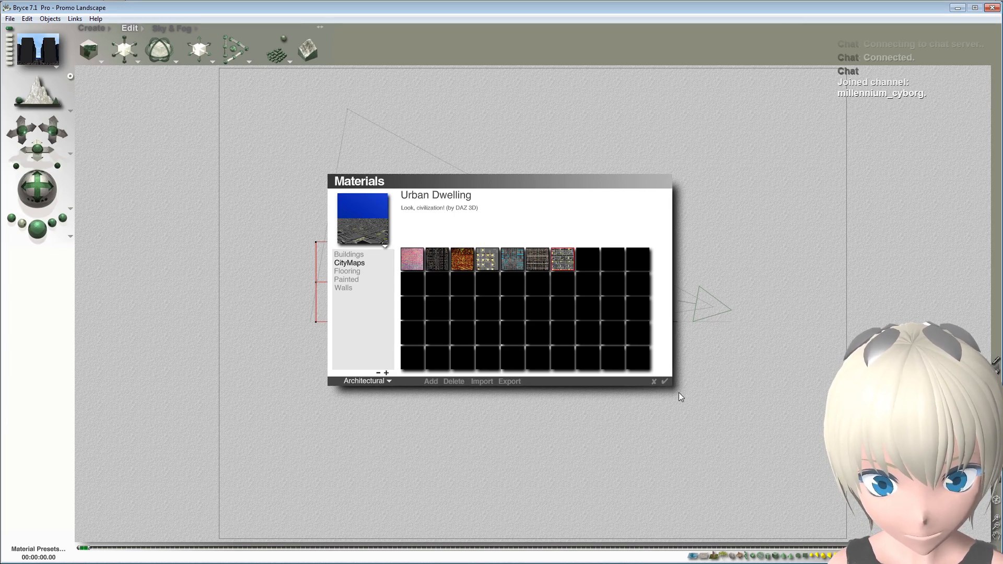
left_click(664, 381)
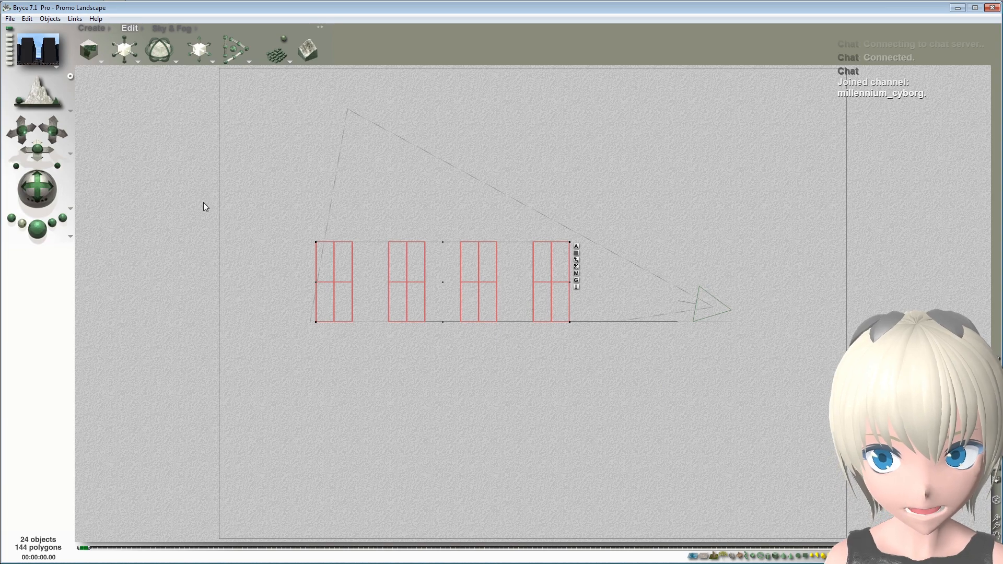
Step: Switch to the camera view, render the scene to check the tower material, and open and cancel the material presets
left_click(37, 91)
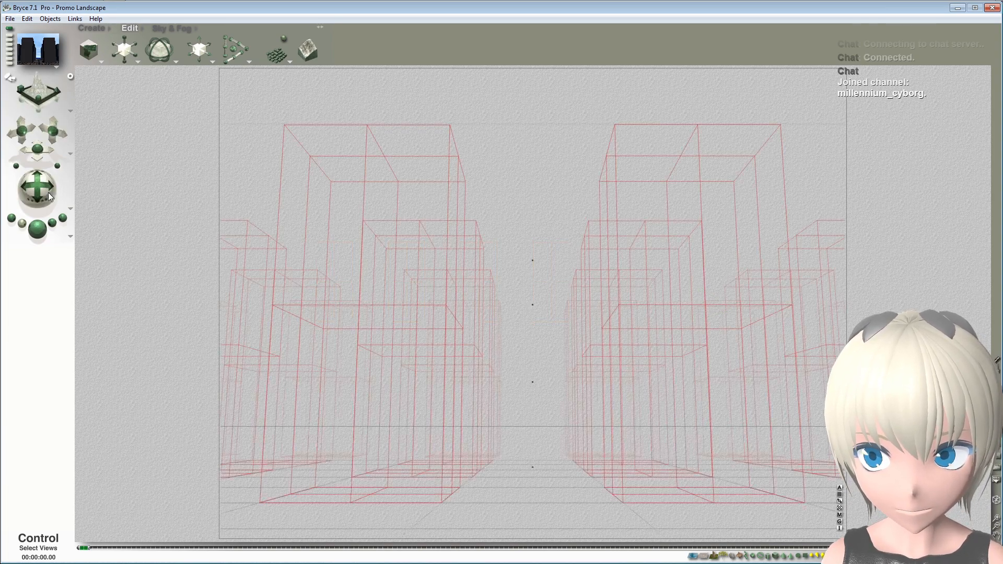
left_click(38, 228)
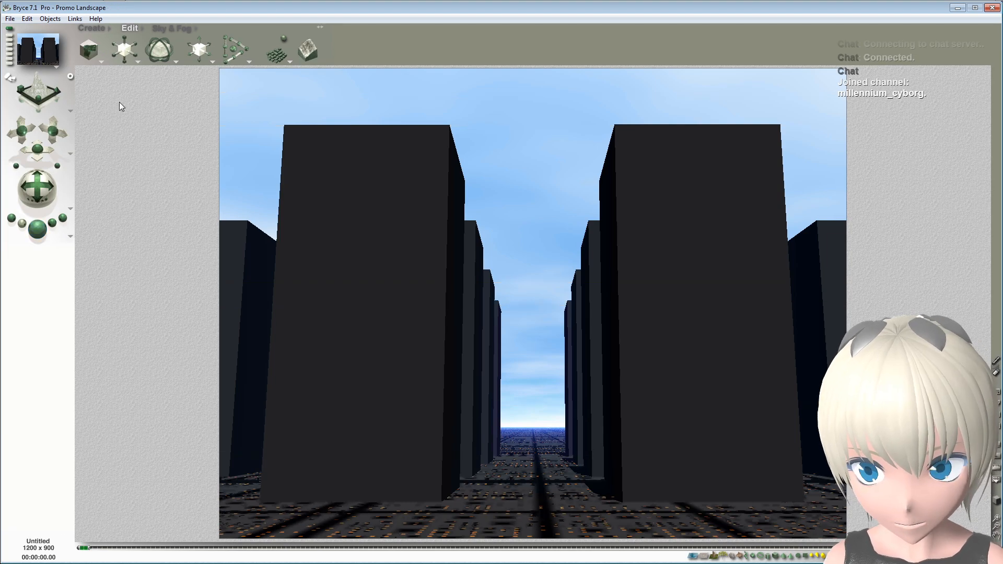
left_click(142, 28)
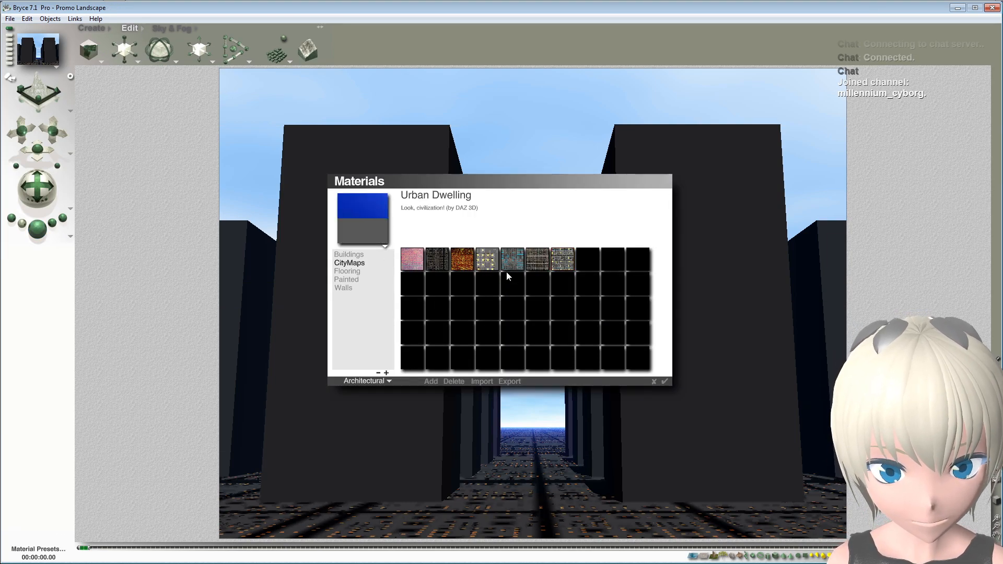
left_click(653, 382)
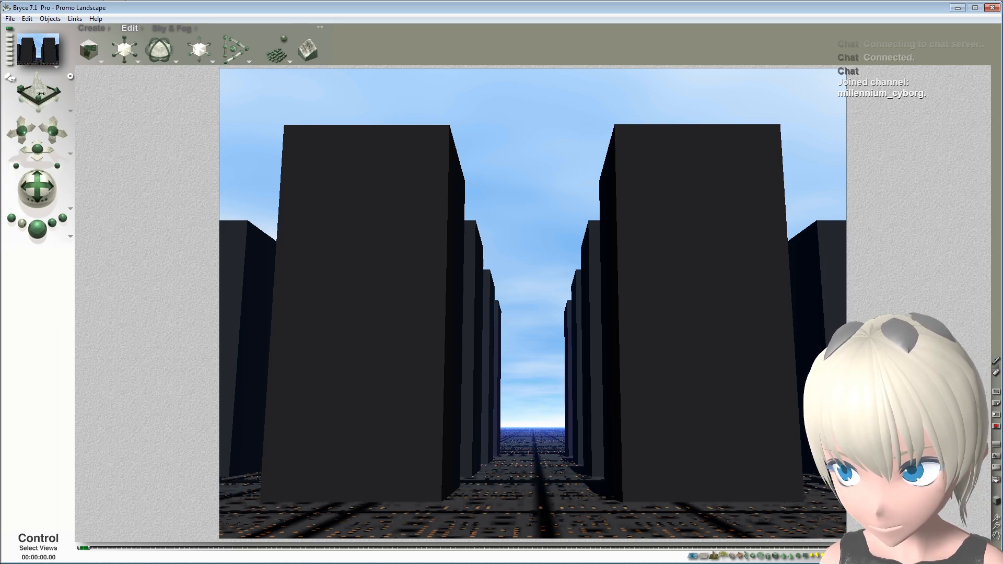
Step: Return to the side view and apply the City Lights Map II preset from the CityMaps materials to the selected towers
left_click(67, 101)
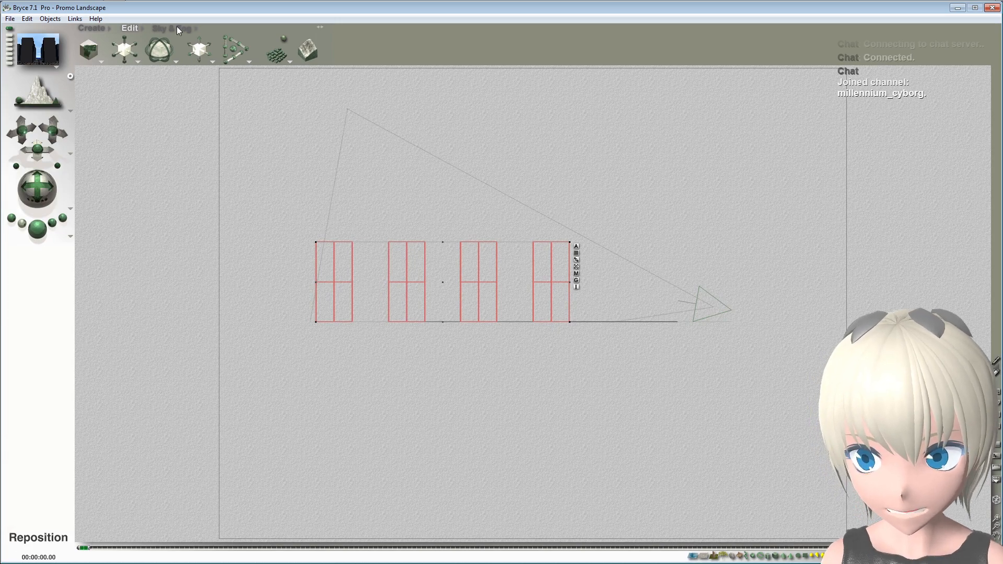
left_click(142, 29)
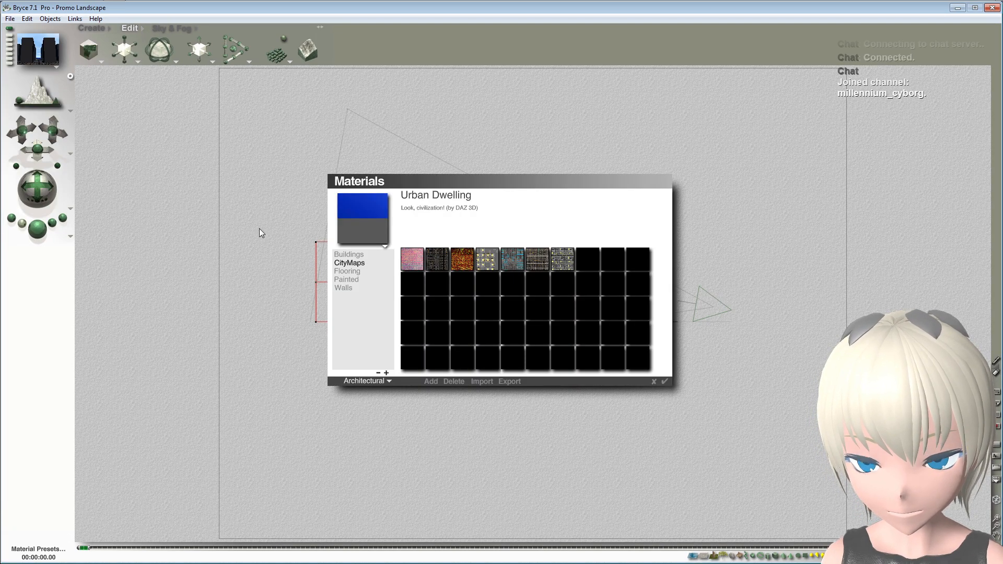
left_click(407, 256)
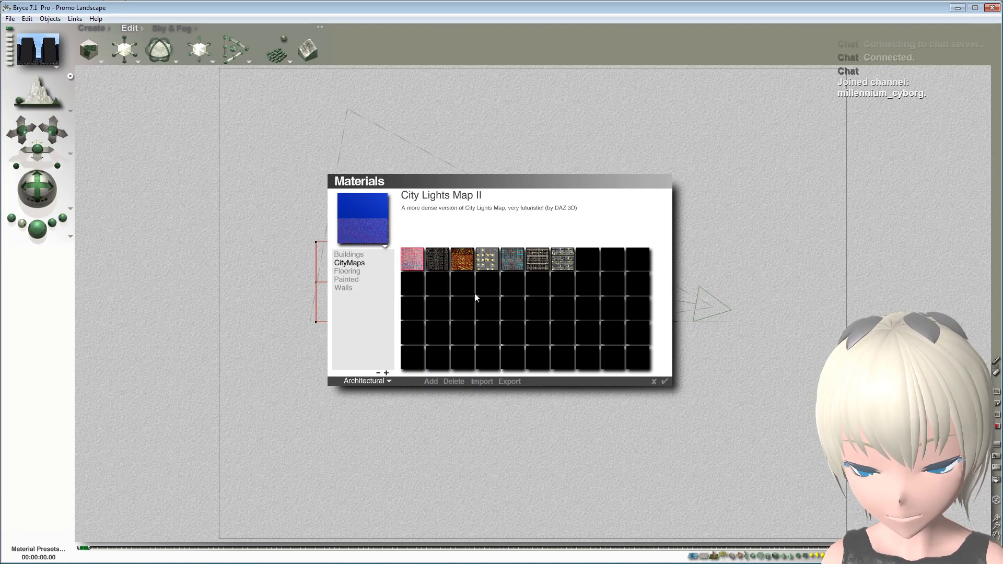
left_click(666, 381)
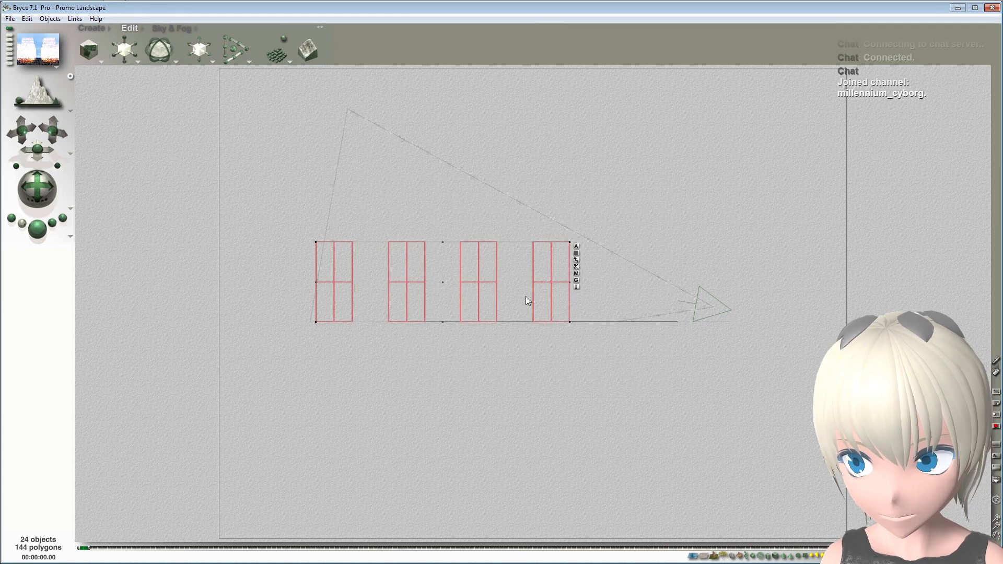
Step: Replace the selected towers' material with the Urban Dwelling preset from the Architectural CityMaps materials
left_click(143, 28)
left_click(563, 260)
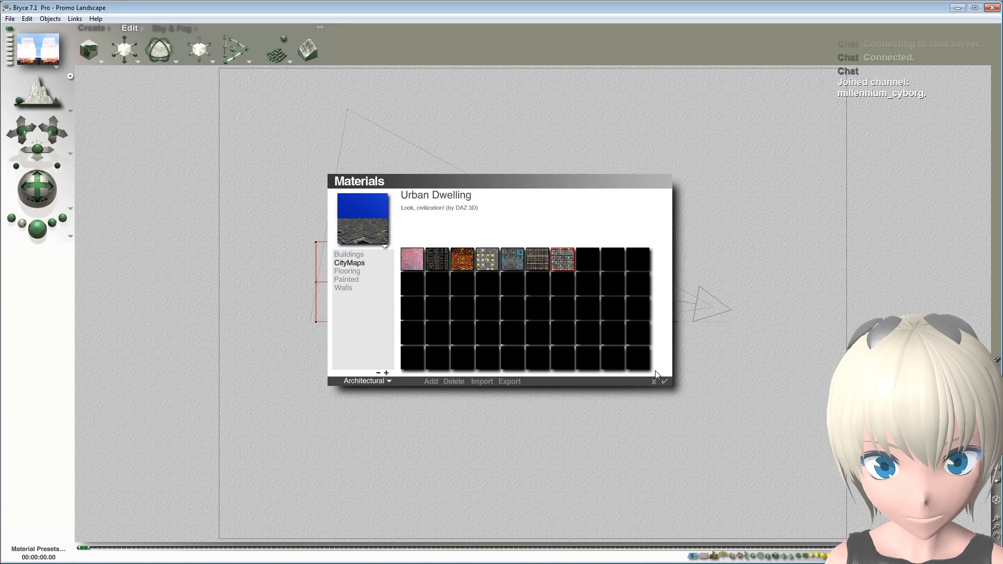
left_click(663, 382)
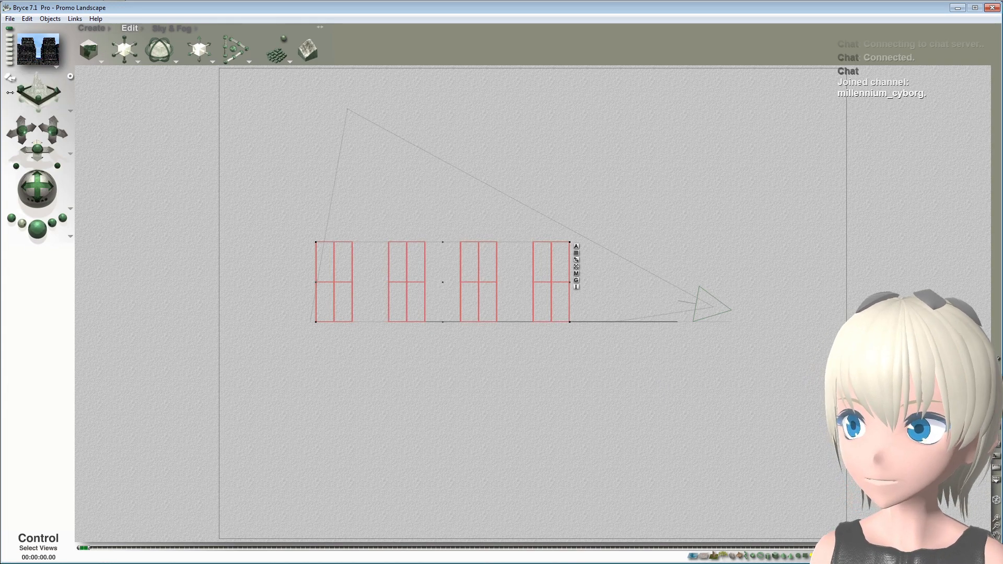
Step: Render the scene from the camera view to check the Urban Dwelling material on the towers, dismissing the material presets
left_click(9, 92)
left_click(37, 228)
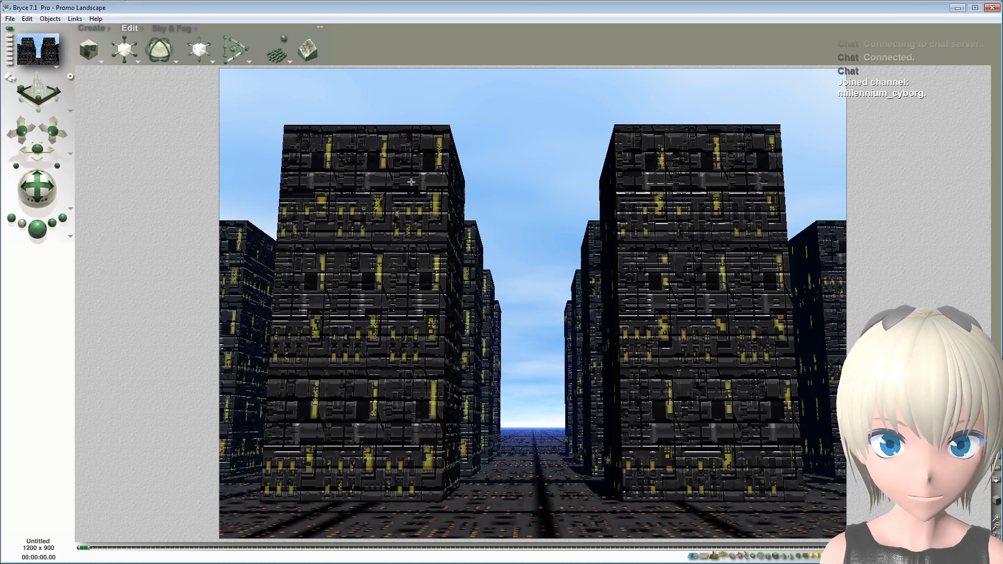
left_click(142, 28)
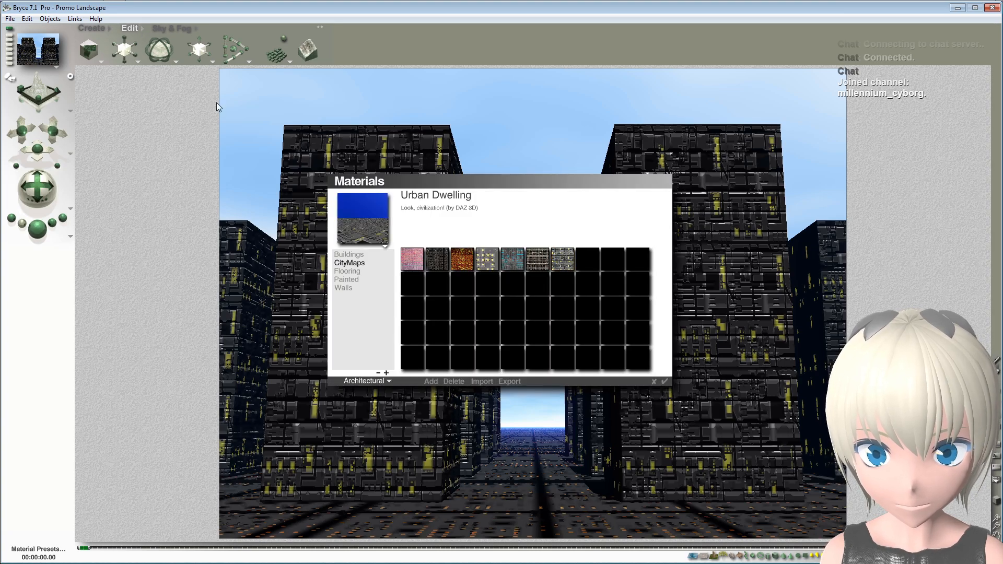
left_click(654, 381)
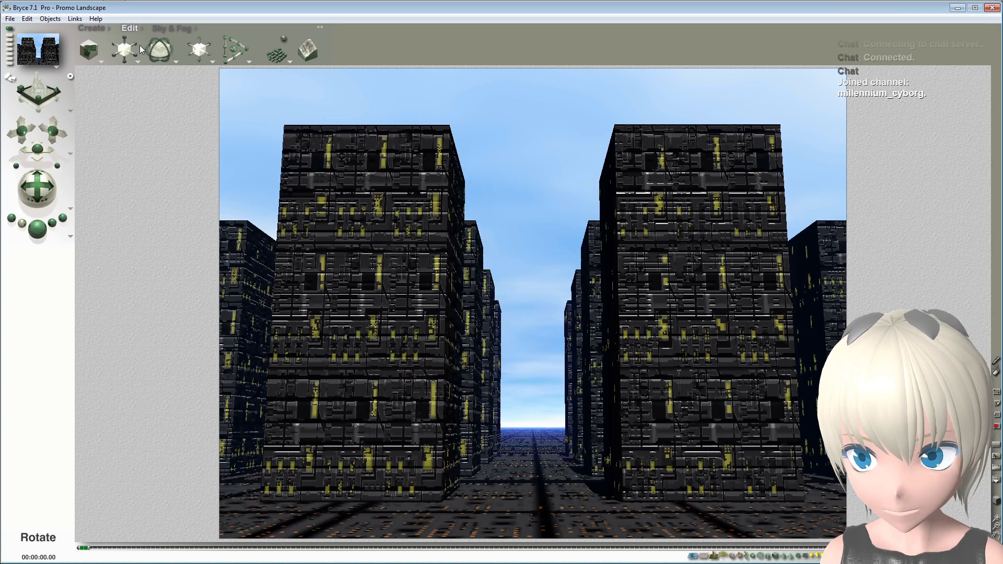
Step: From the top view, open the selected towers' material for editing and set texture A's X, Y and Z scale to 500% each
left_click(52, 79)
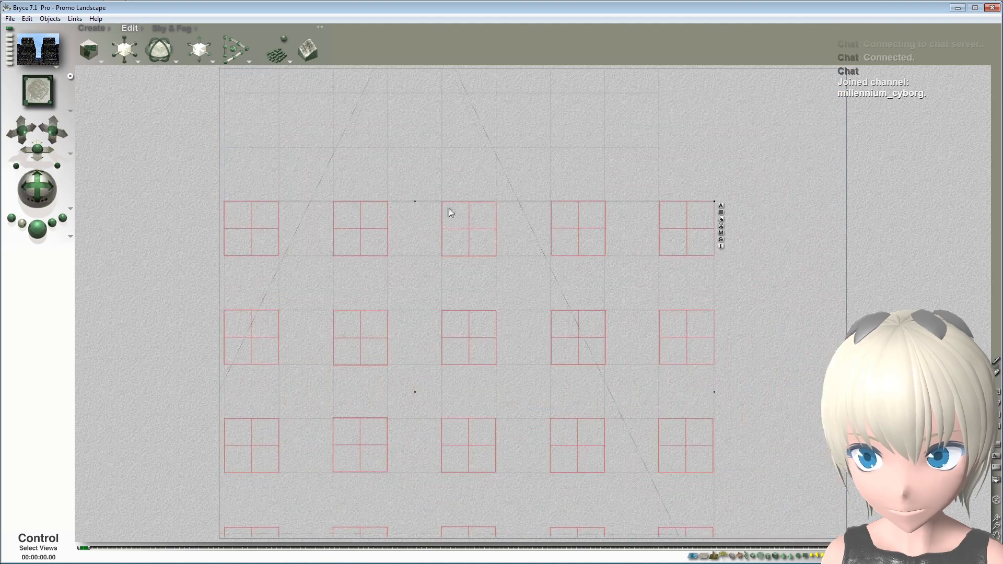
left_click(722, 233)
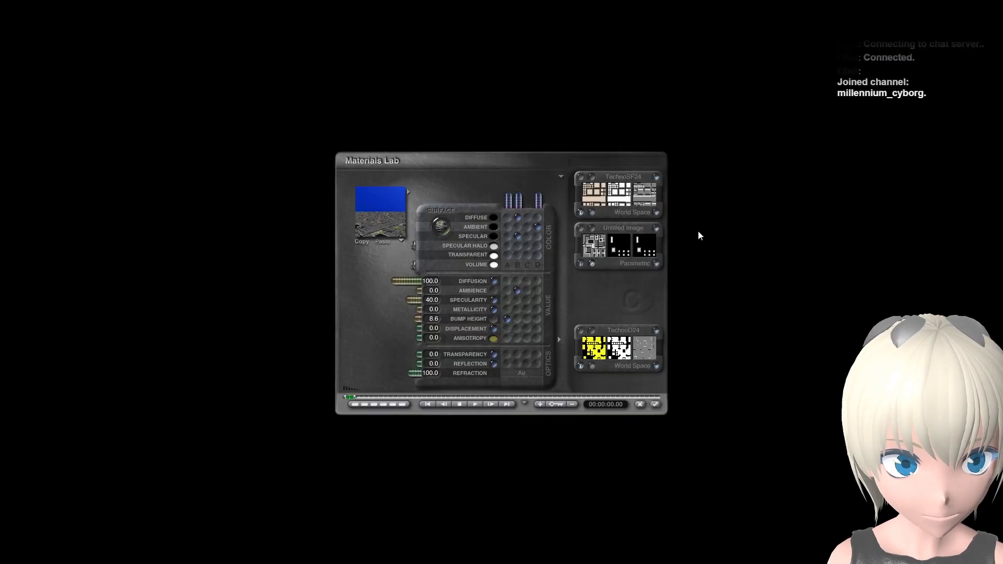
left_click(578, 177)
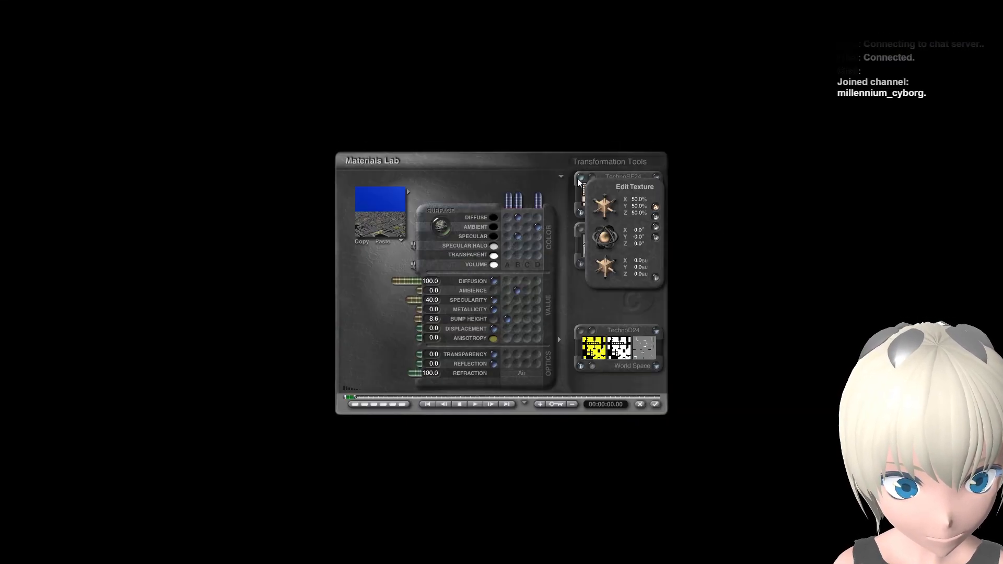
left_click(633, 200)
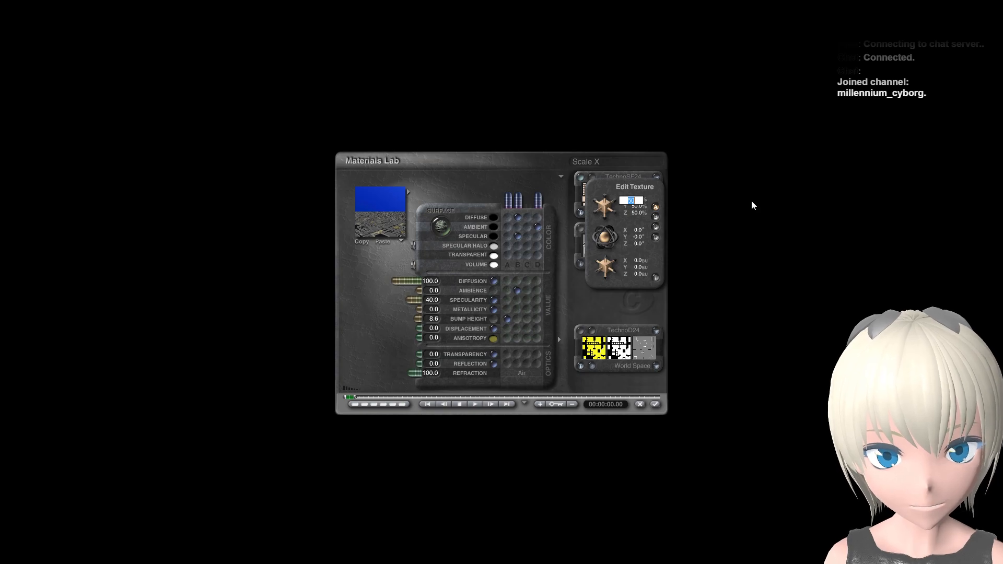
type("500")
key("Return")
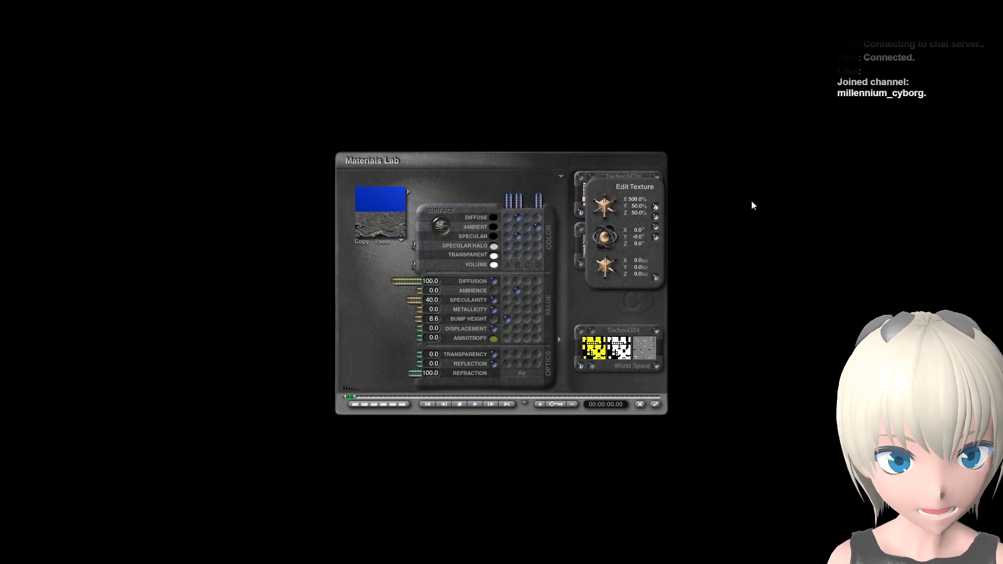
left_click(639, 207)
type("500")
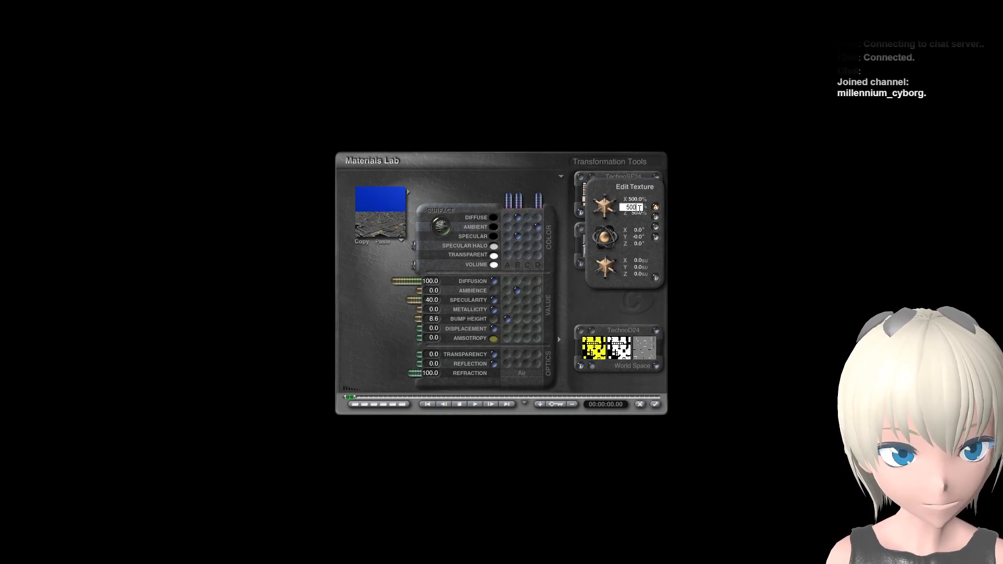
left_click(640, 214)
type("500")
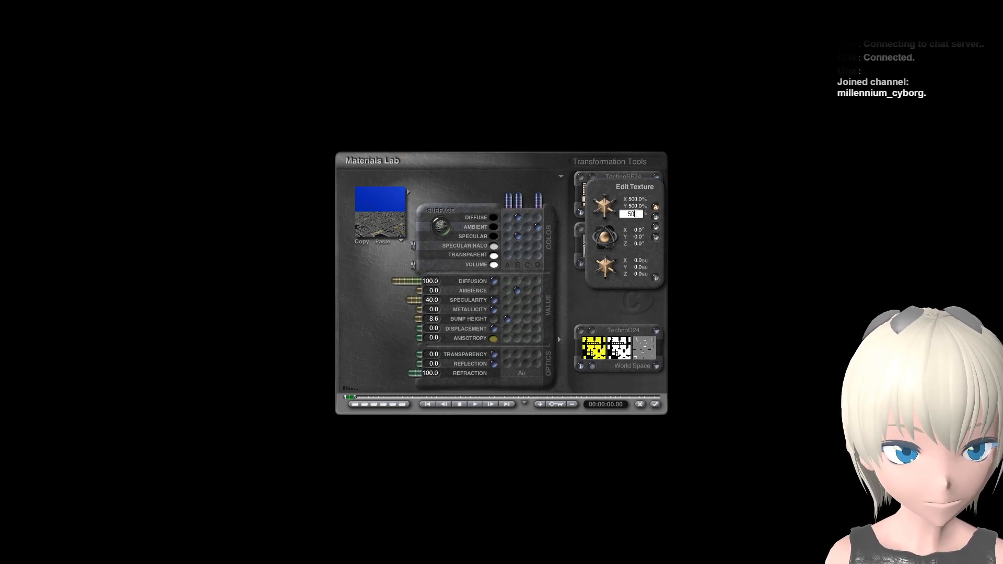
key("Return")
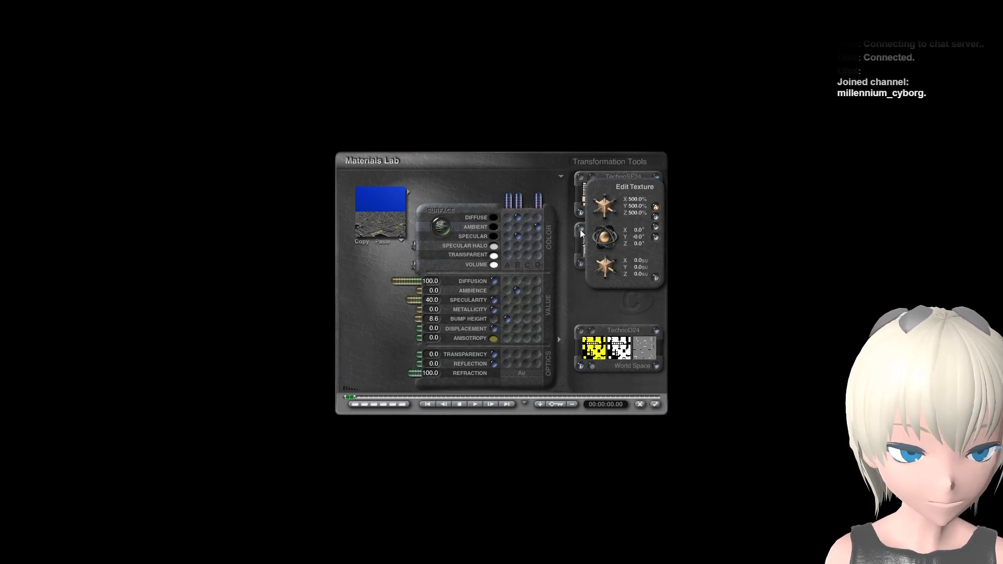
Step: Set texture B's X, Y and Z scale to 60% each in the towers' material
left_click(655, 217)
left_click(639, 200)
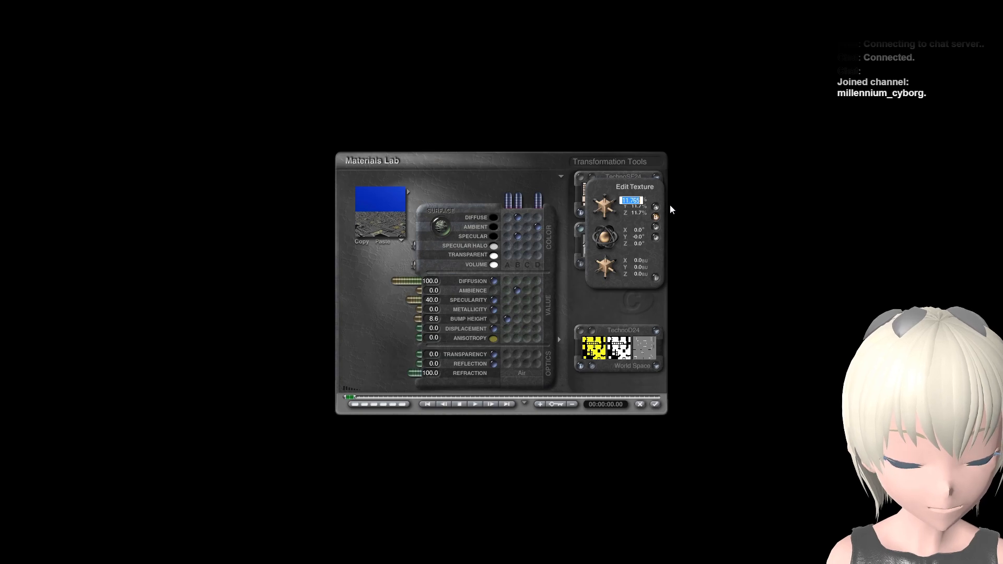
left_click(581, 176)
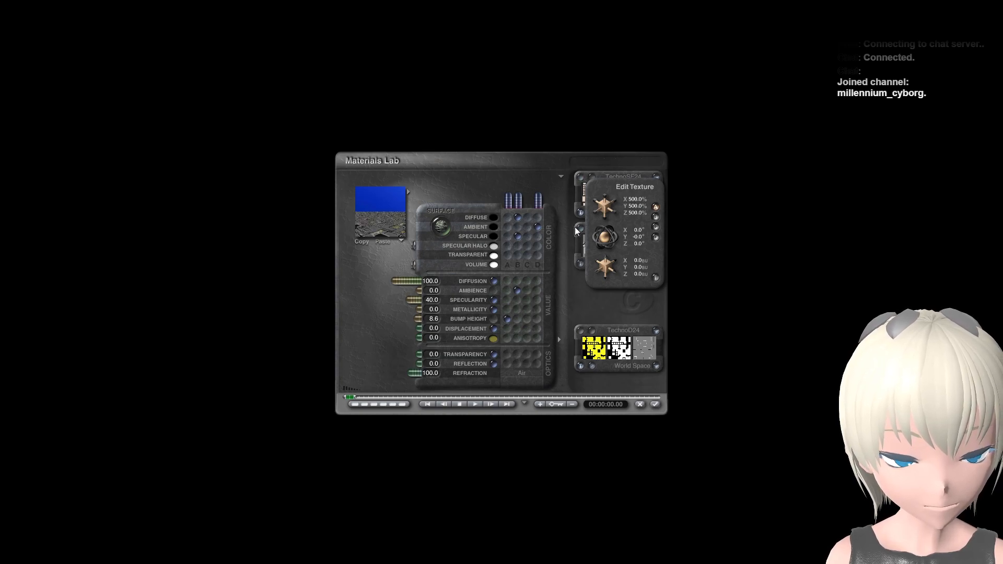
left_click(632, 200)
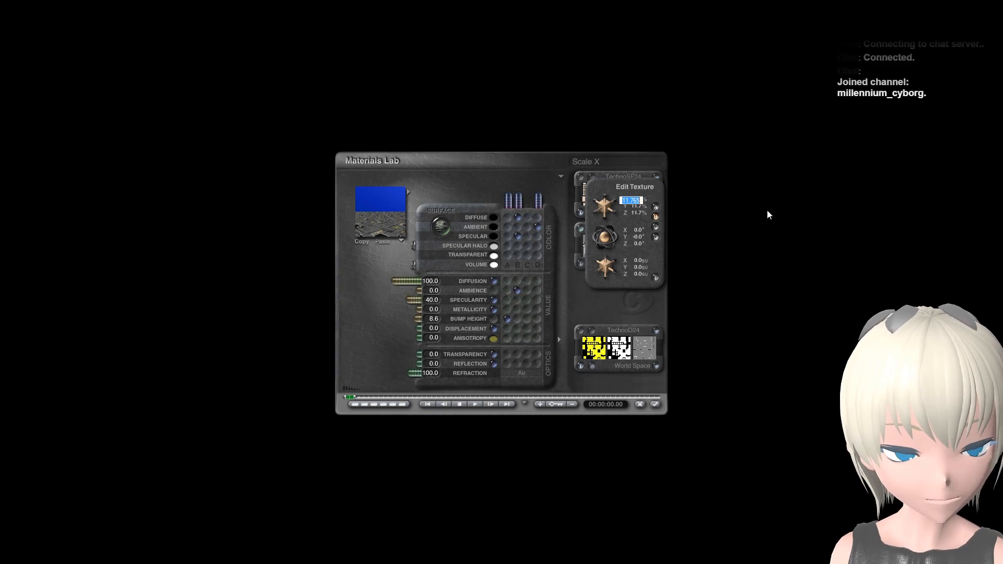
type("60")
key("Return")
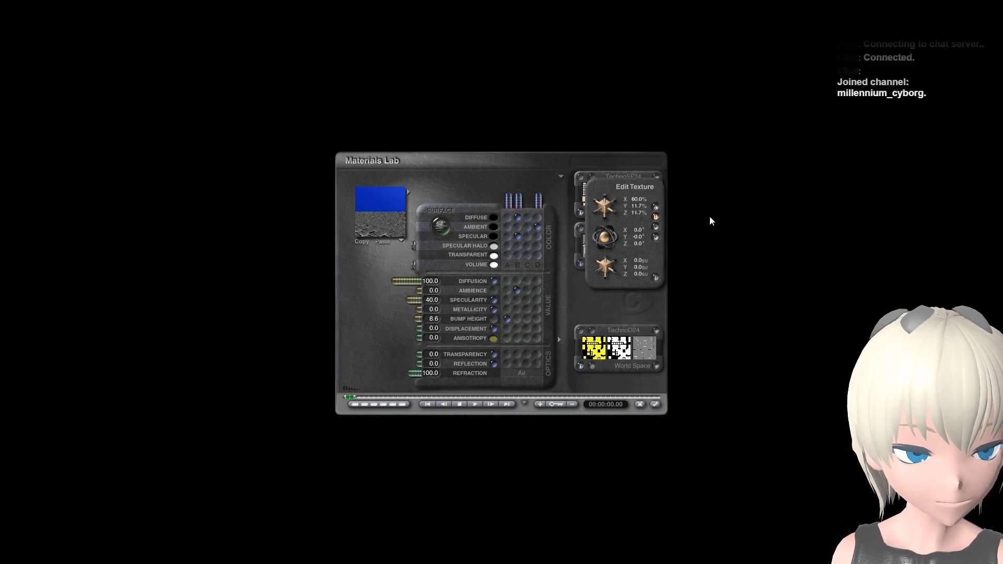
left_click(638, 206)
type("60")
key("Return")
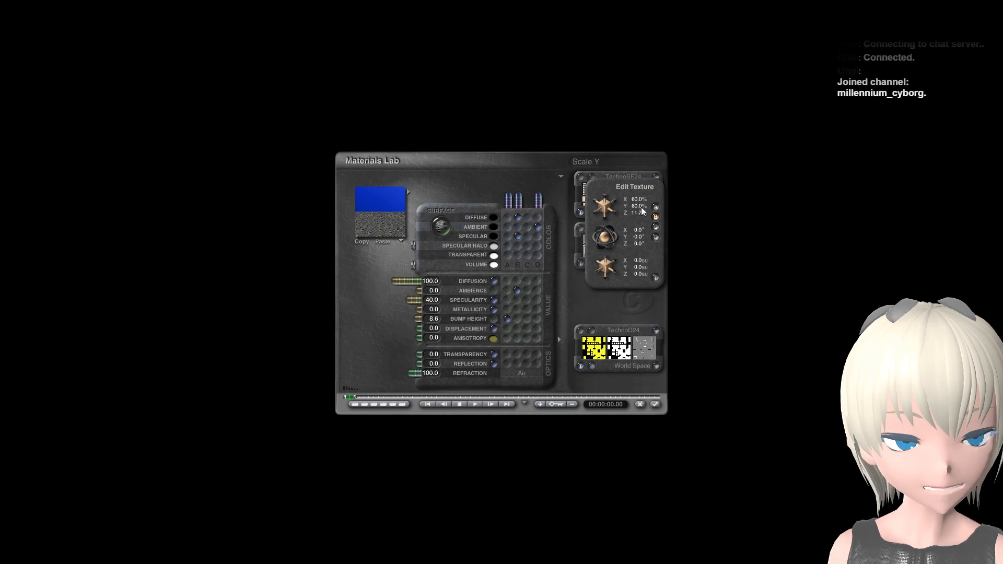
left_click(636, 209)
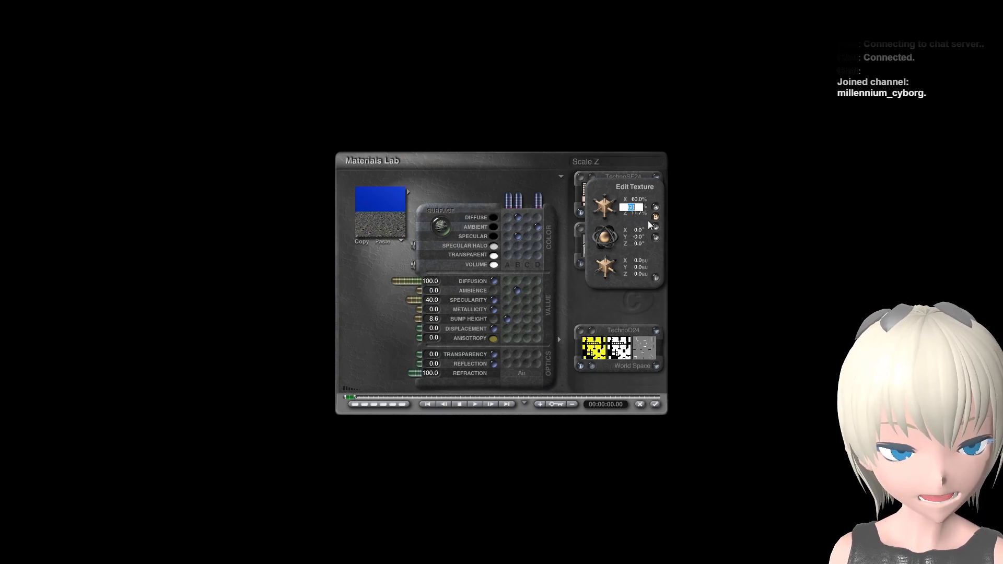
type("60")
key("Return")
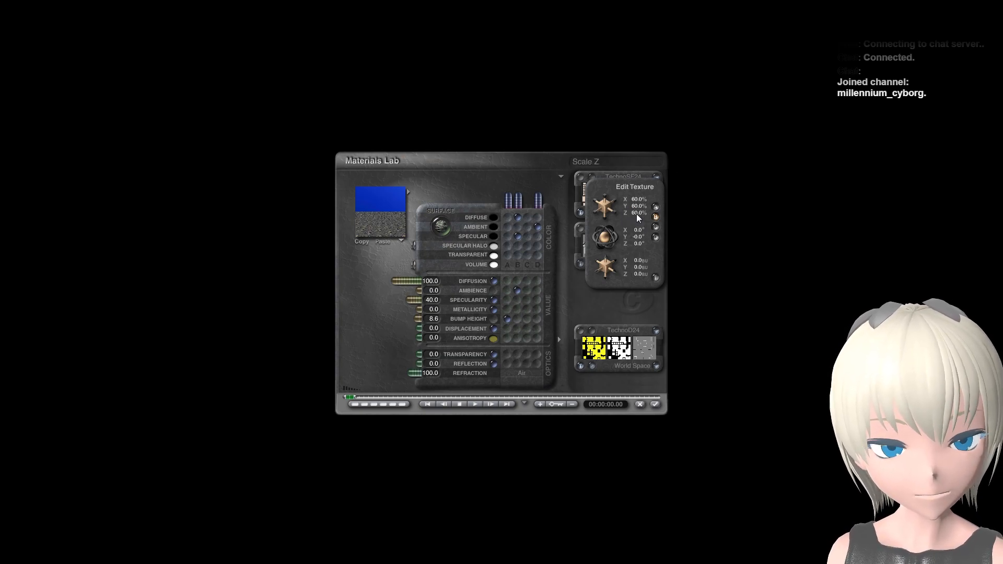
Step: Set texture D's X, Y and Z scale to 500% each and accept the towers' material
left_click(580, 331)
left_click(637, 199)
type("500")
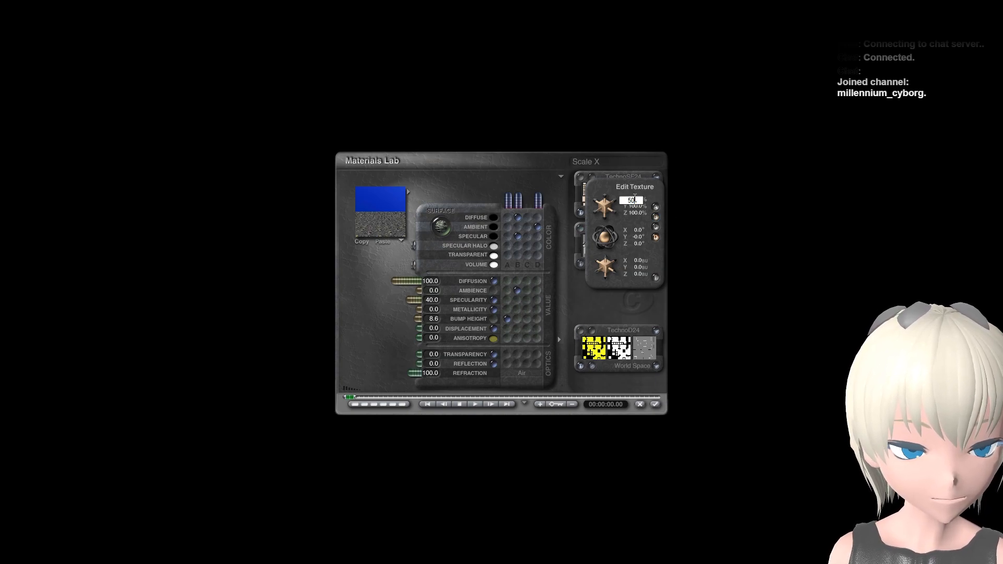
key("Return")
left_click(637, 205)
type("500")
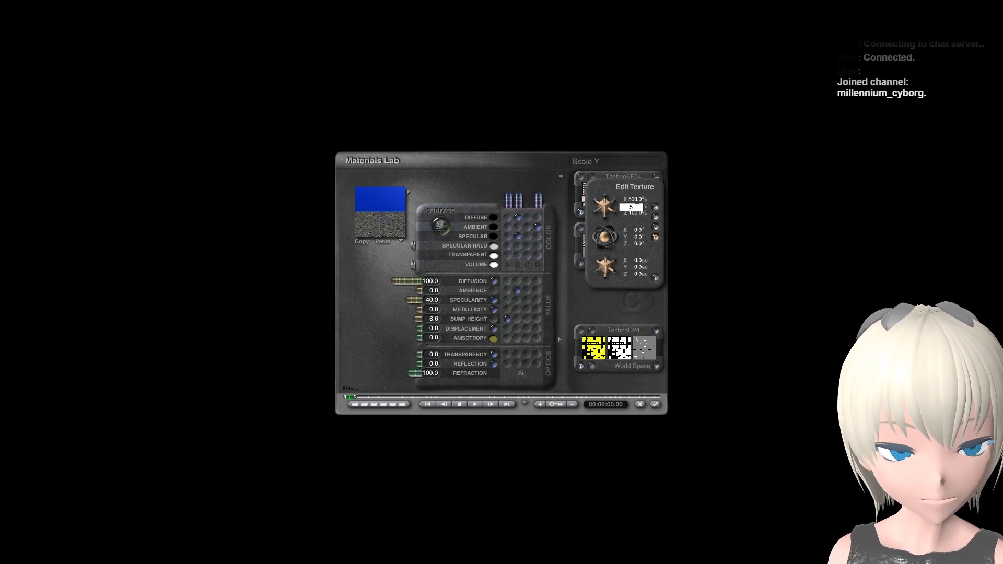
key("Return")
left_click(636, 213)
type("500")
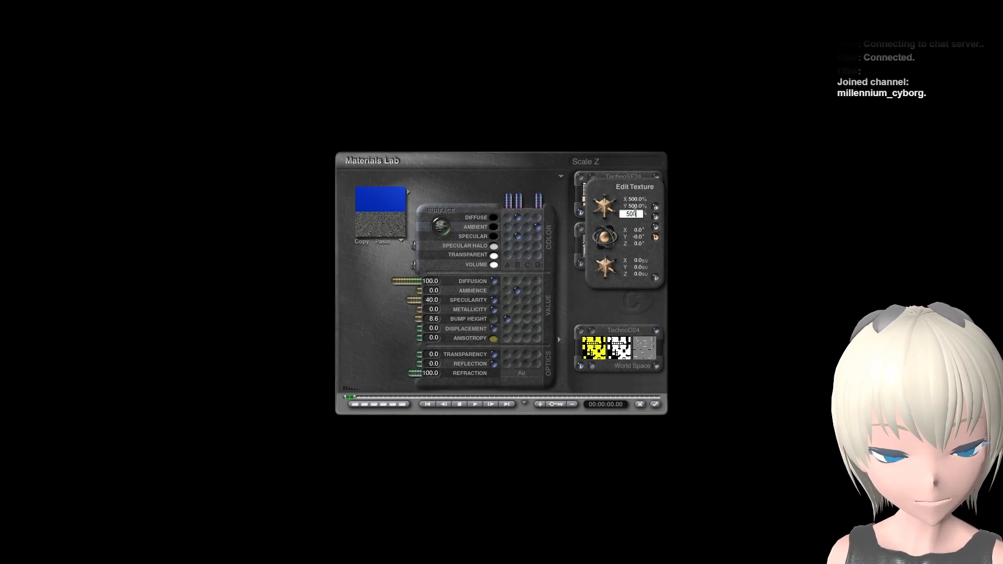
key("Return")
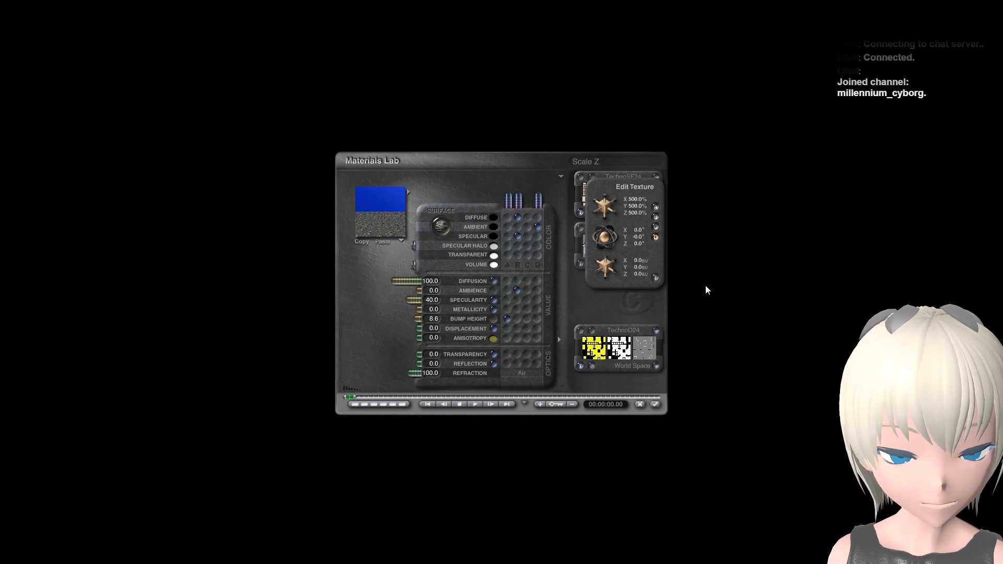
left_click(655, 404)
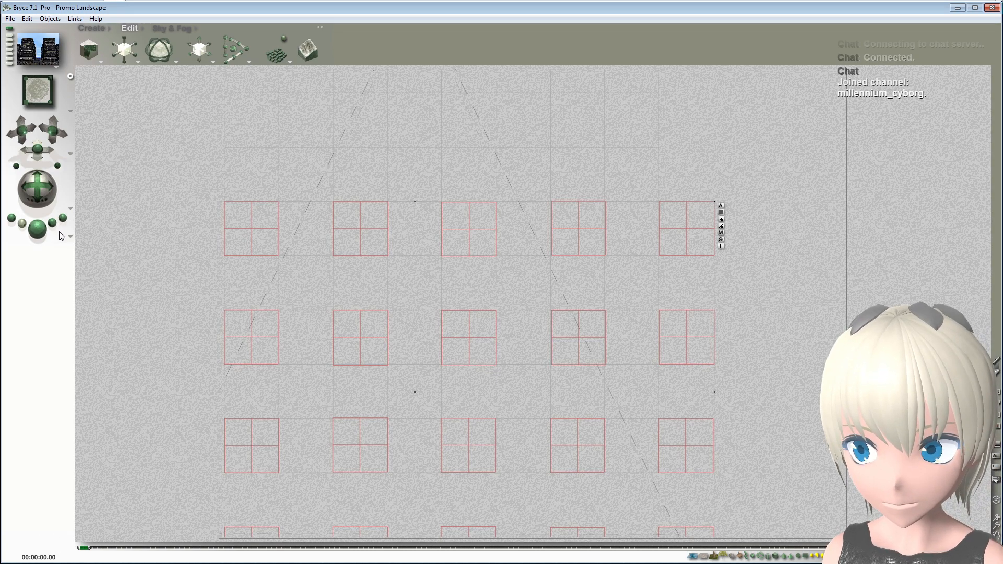
Step: Switch to the camera view and render the scene to check the rescaled tower textures, dismissing the material presets
left_click(38, 229)
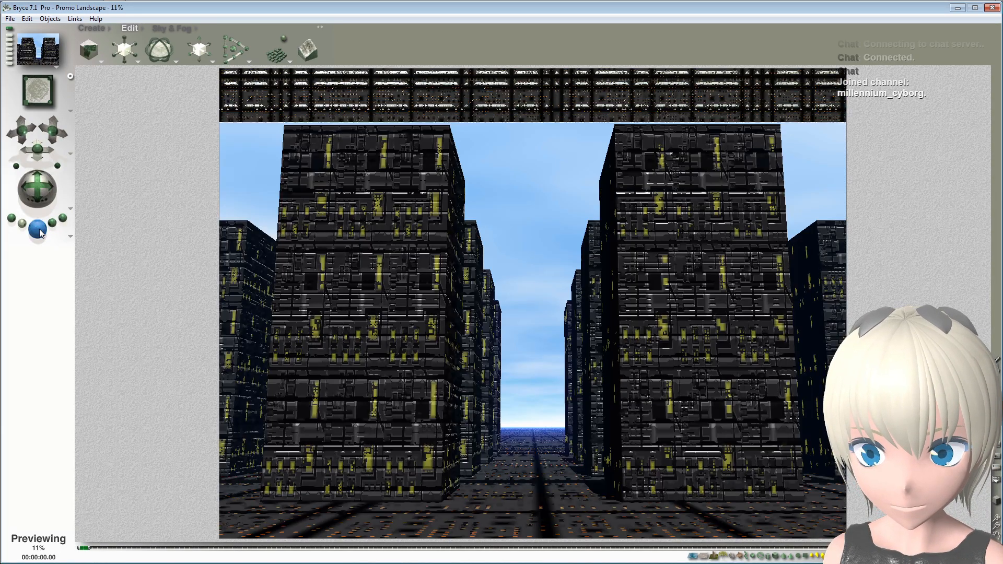
left_click(44, 93)
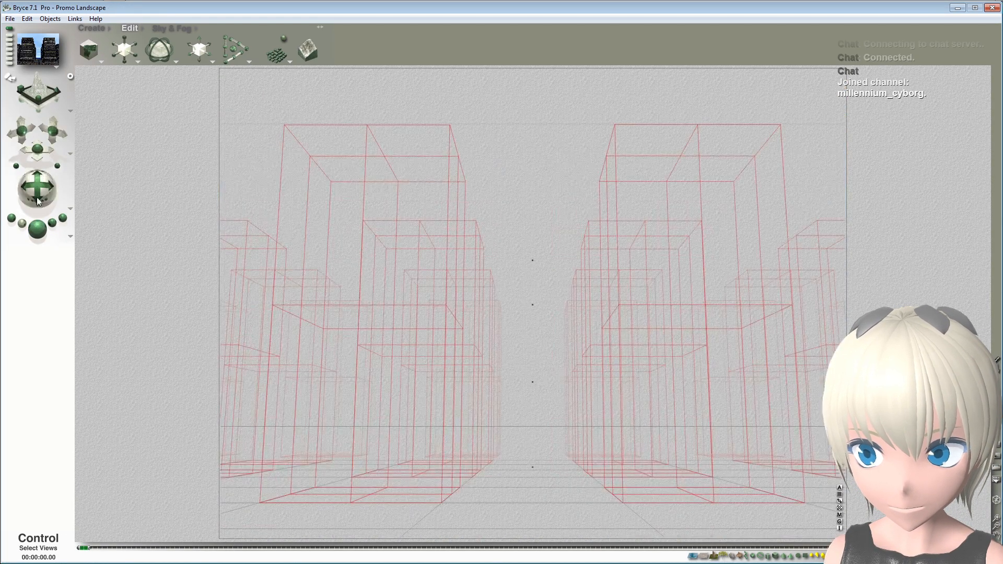
left_click(37, 228)
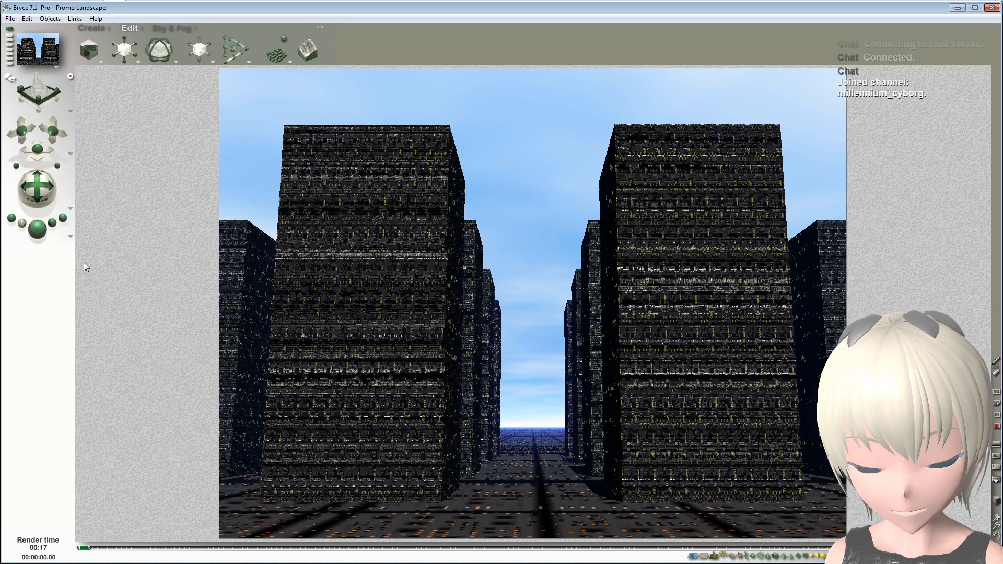
left_click(142, 29)
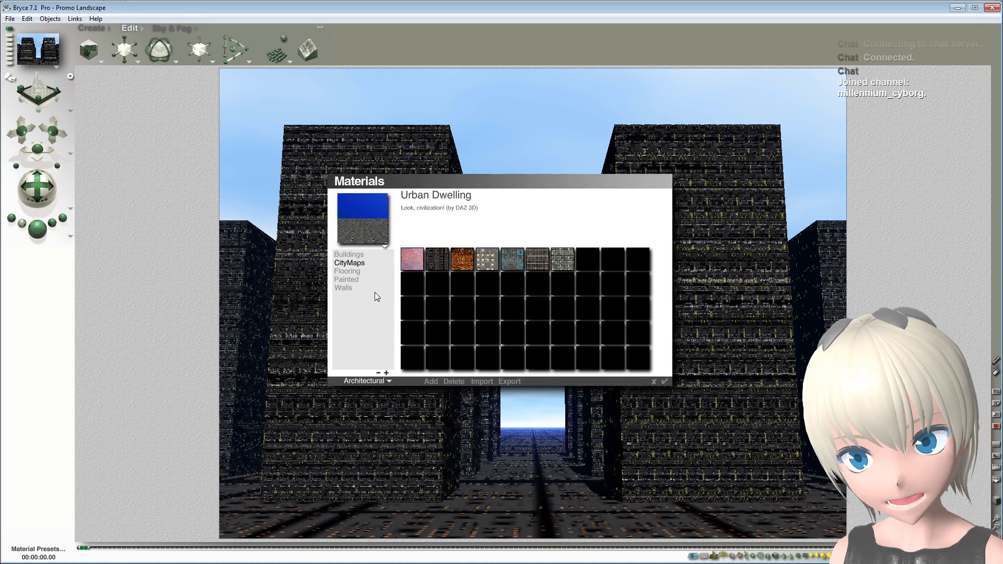
left_click(655, 382)
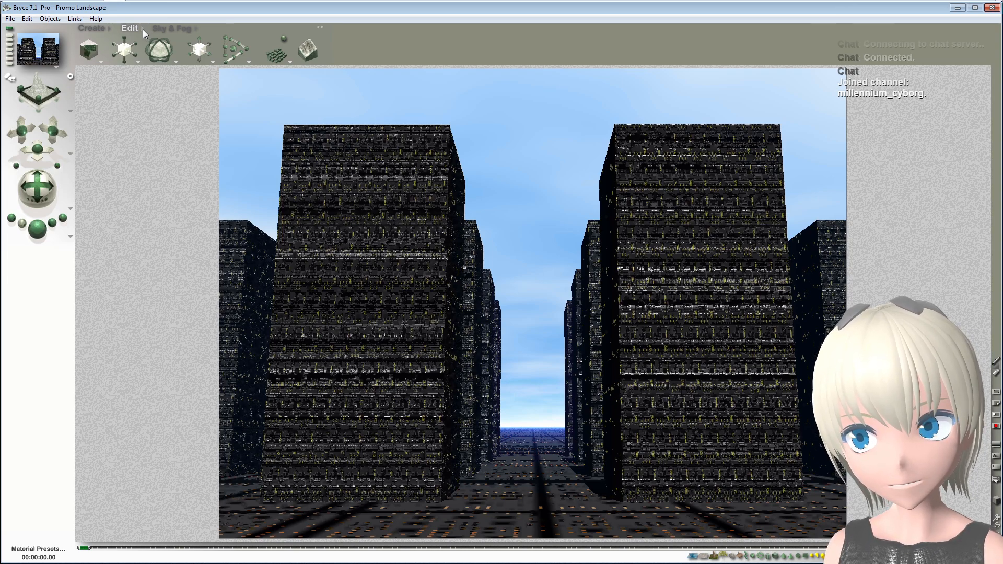
Step: From the top view, reopen the selected towers' material and set texture B's X and Y scale to 300% each
left_click(49, 101)
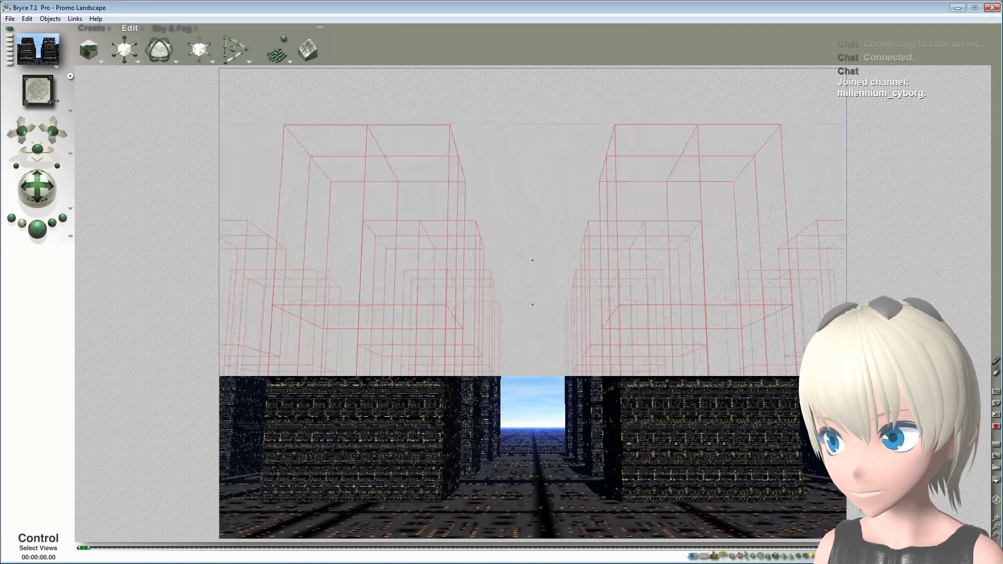
left_click(724, 235)
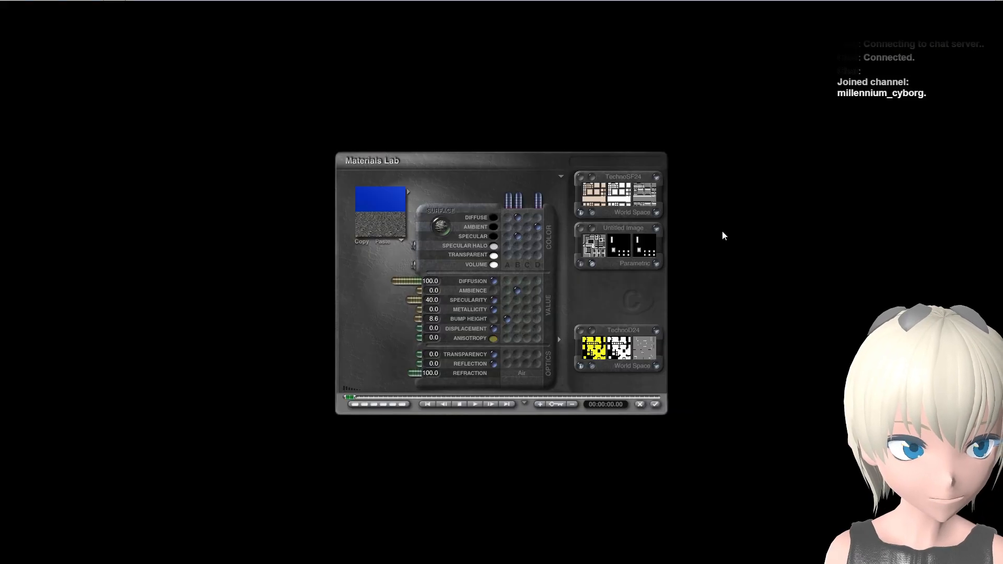
left_click(657, 178)
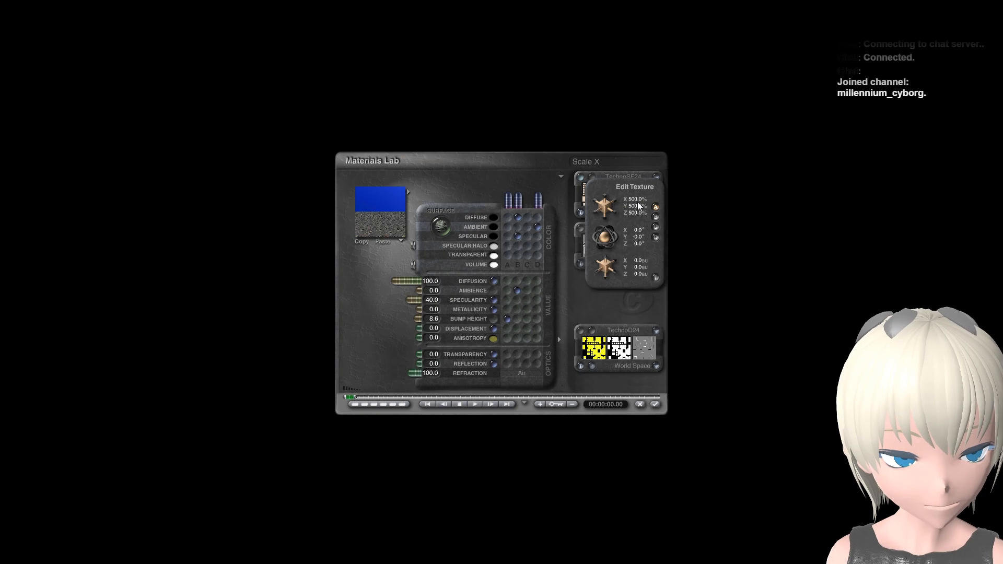
left_click_drag(639, 205, 604, 198)
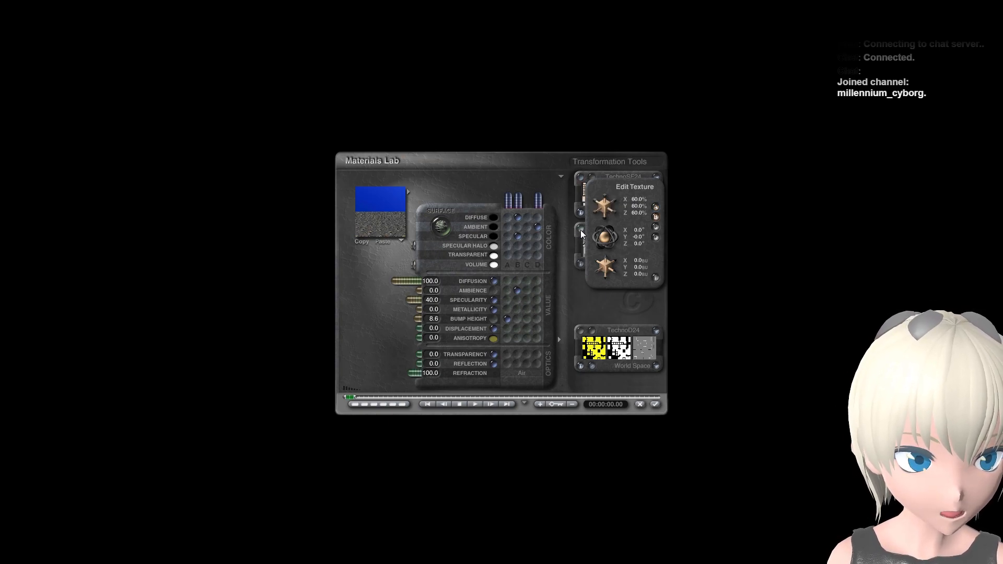
left_click(638, 203)
type("300")
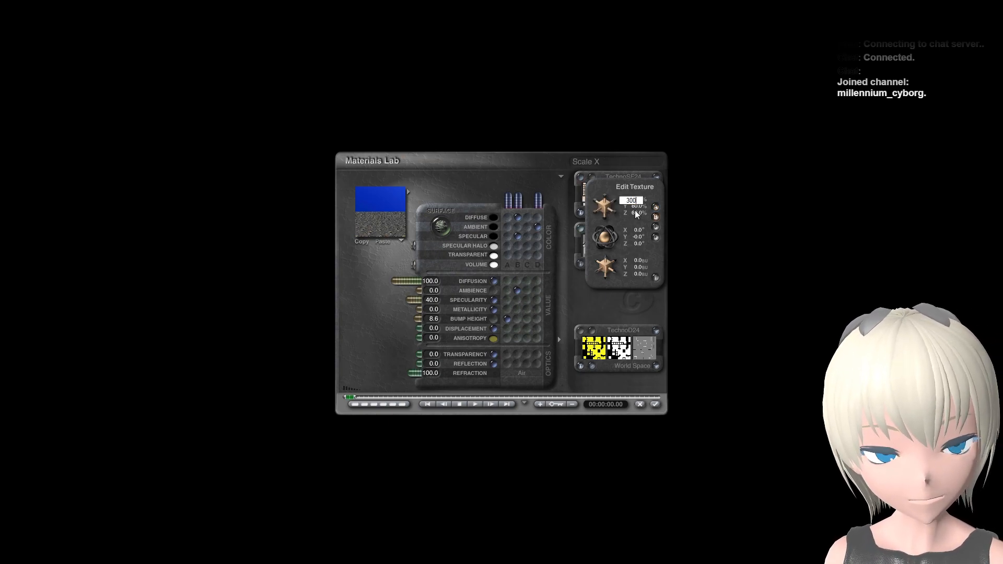
key("Return")
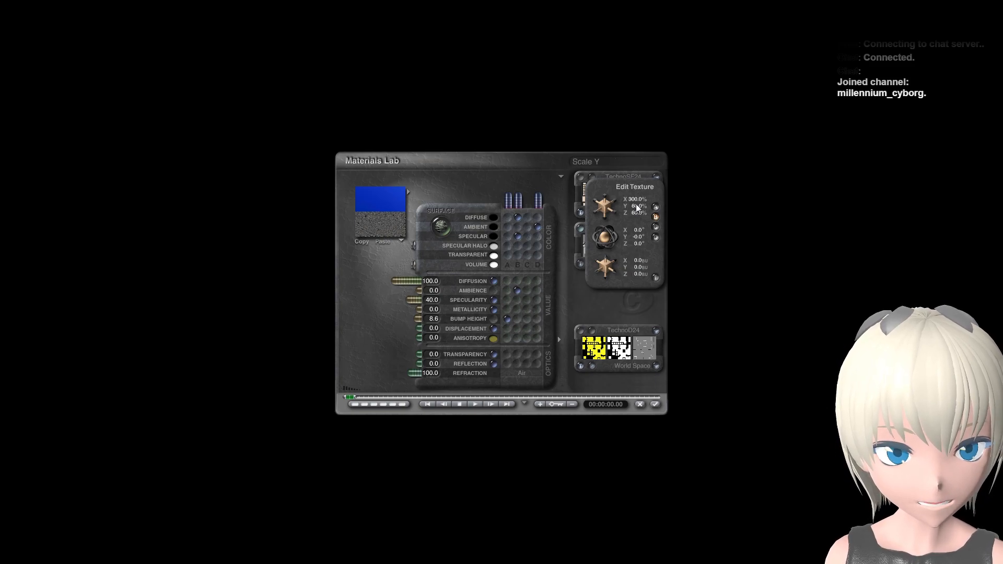
left_click(635, 206)
type("300")
key("Return")
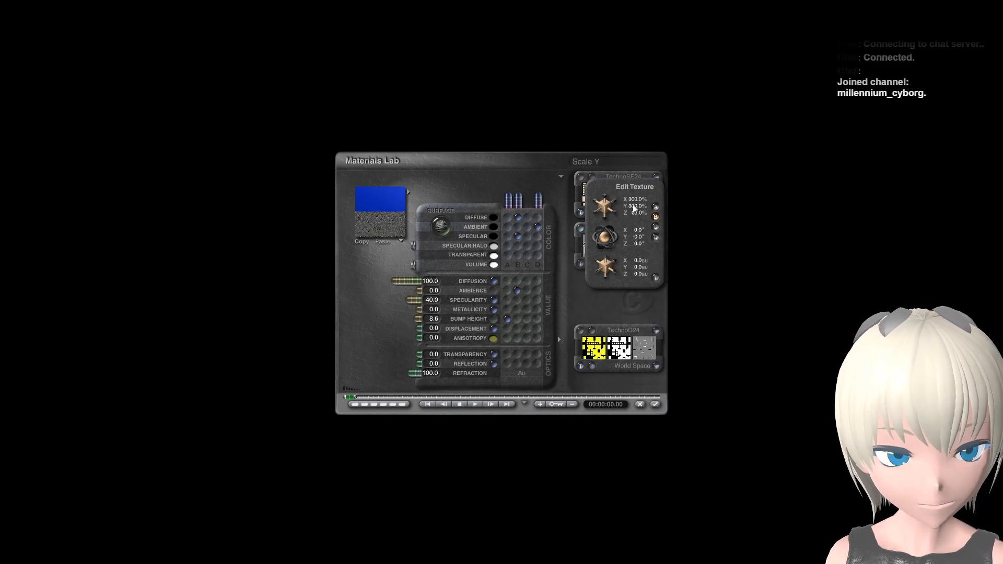
Step: Re-enter texture B's X scale as 300% and set its Z scale to 300%
left_click(635, 200)
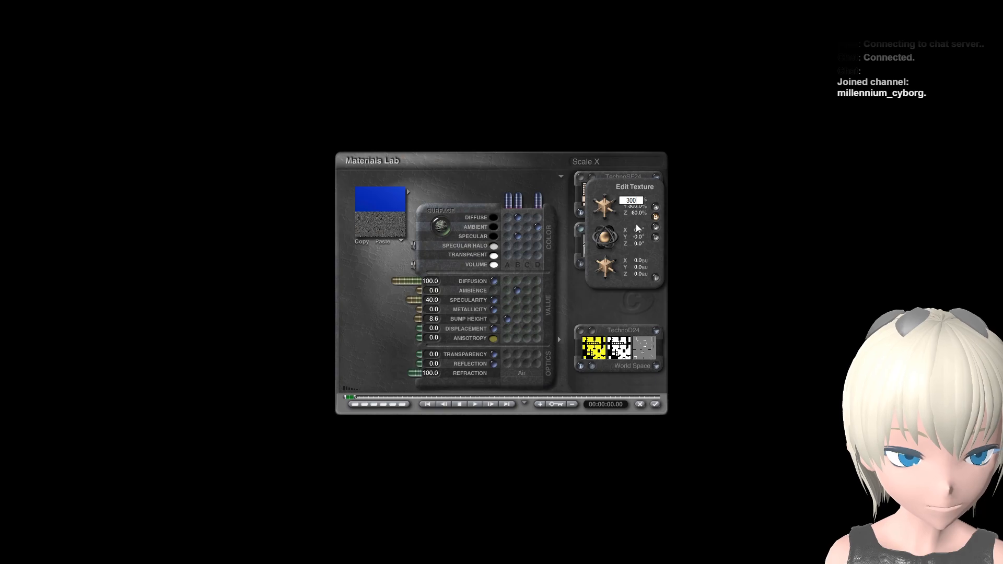
key("Return")
left_click(636, 207)
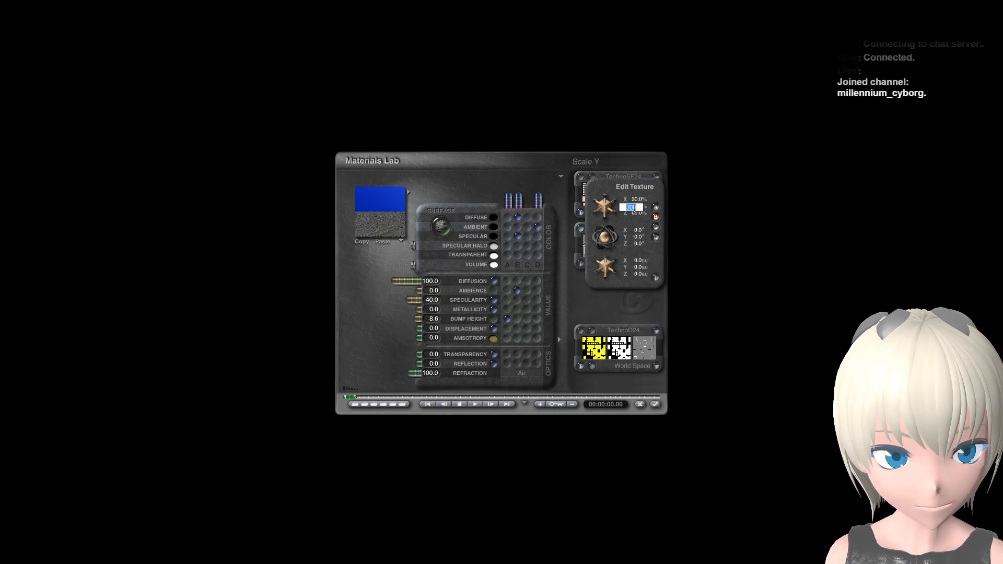
left_click(639, 200)
type("300")
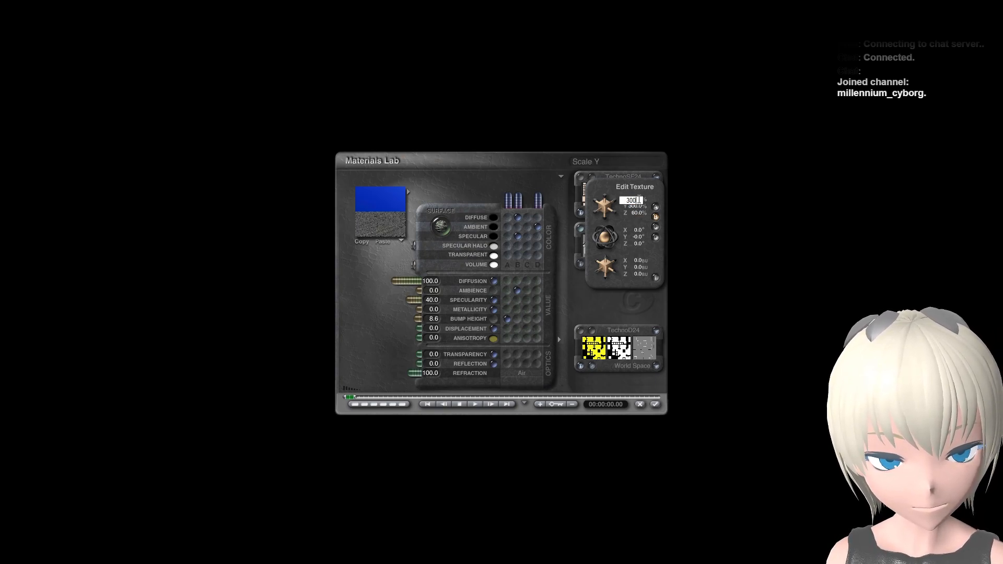
key("Return")
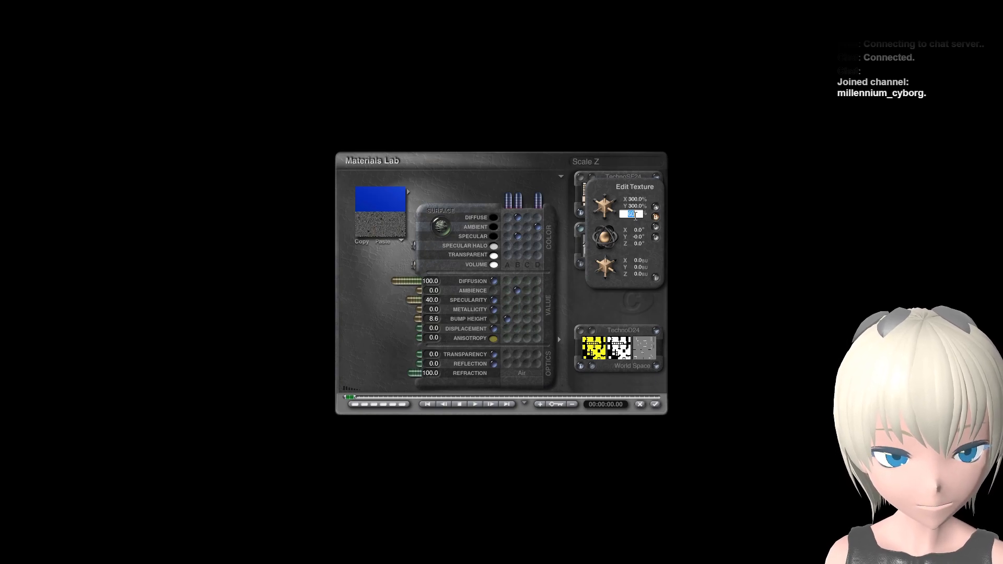
left_click(637, 213)
type("300")
key("Return")
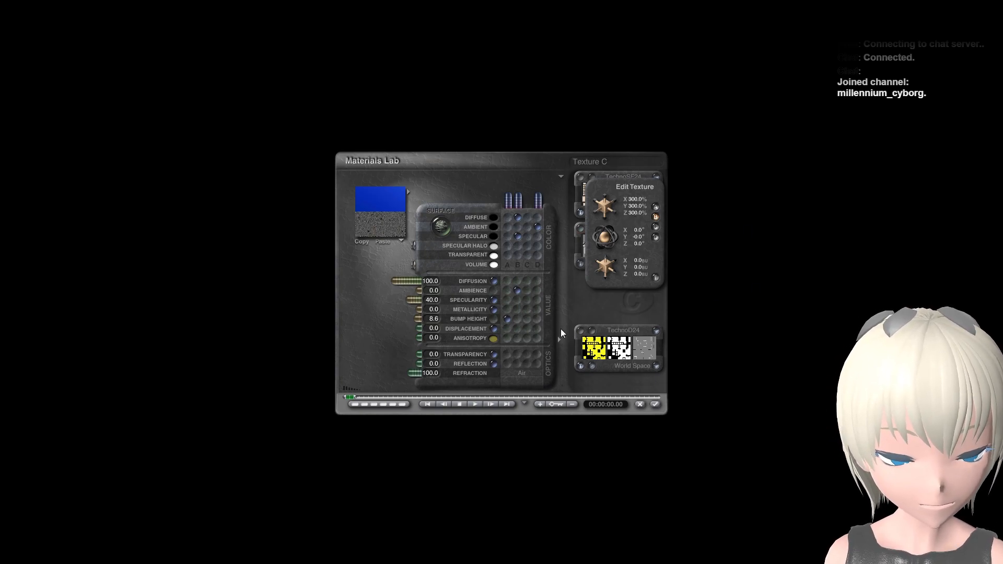
Step: Set texture D's X and Y scale to 700% each and accept the towers' material
left_click(579, 329)
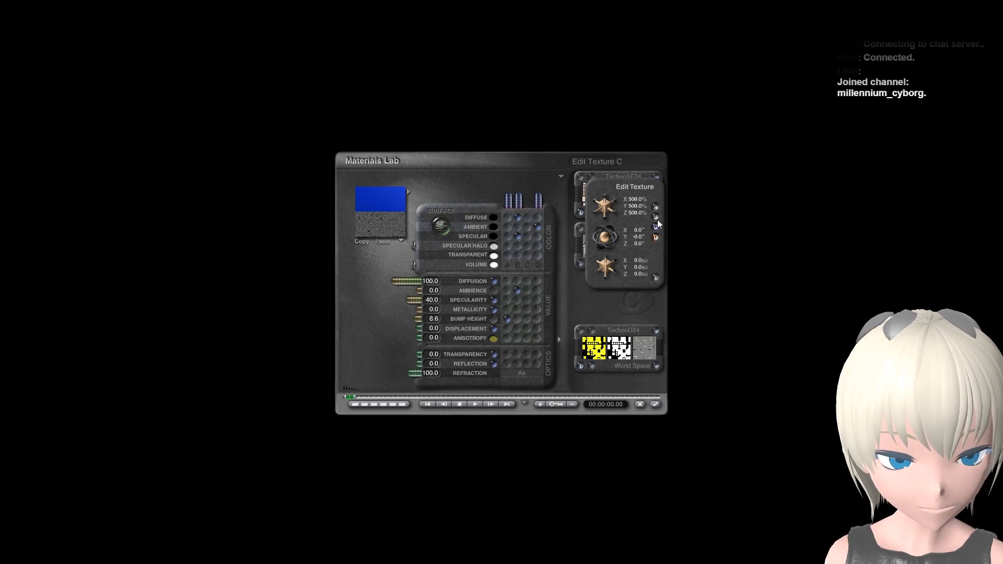
left_click(634, 200)
type("700")
key("Return")
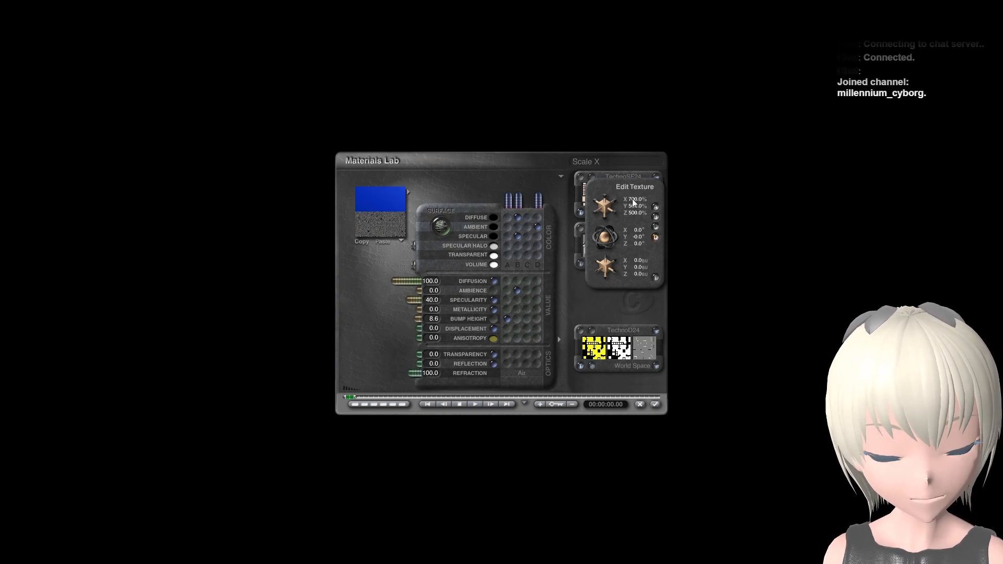
left_click(634, 206)
type("700")
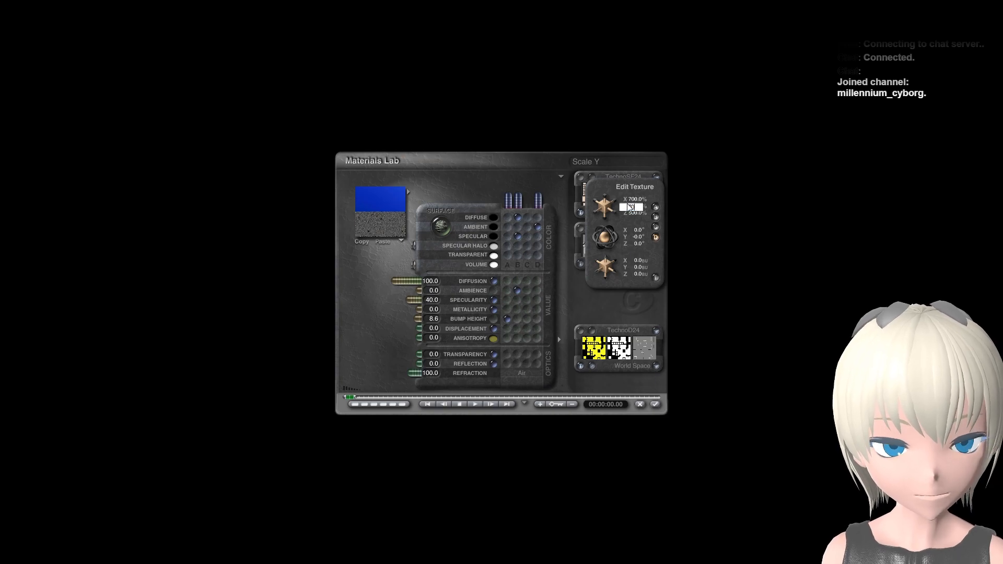
key("Return")
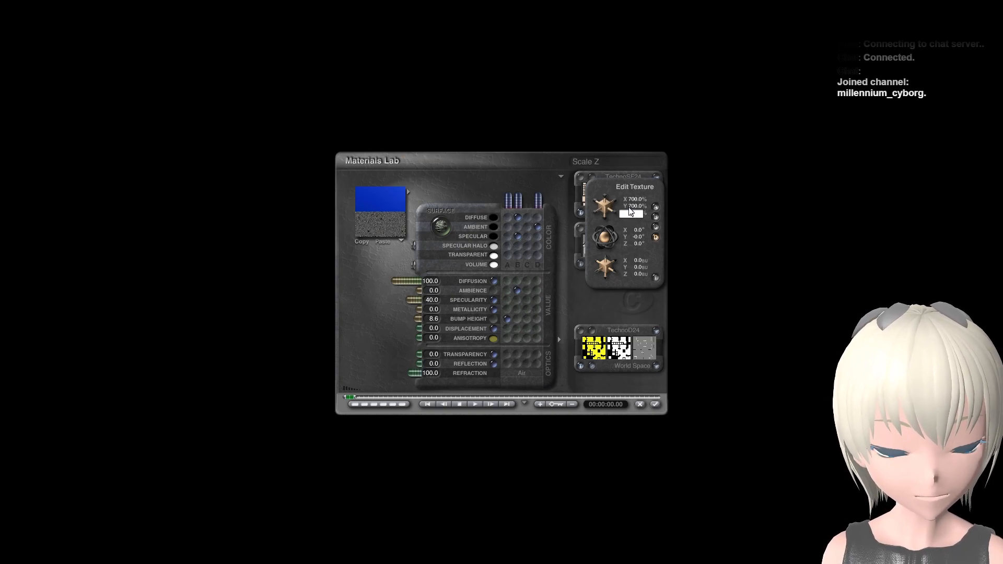
left_click(656, 278)
left_click(655, 405)
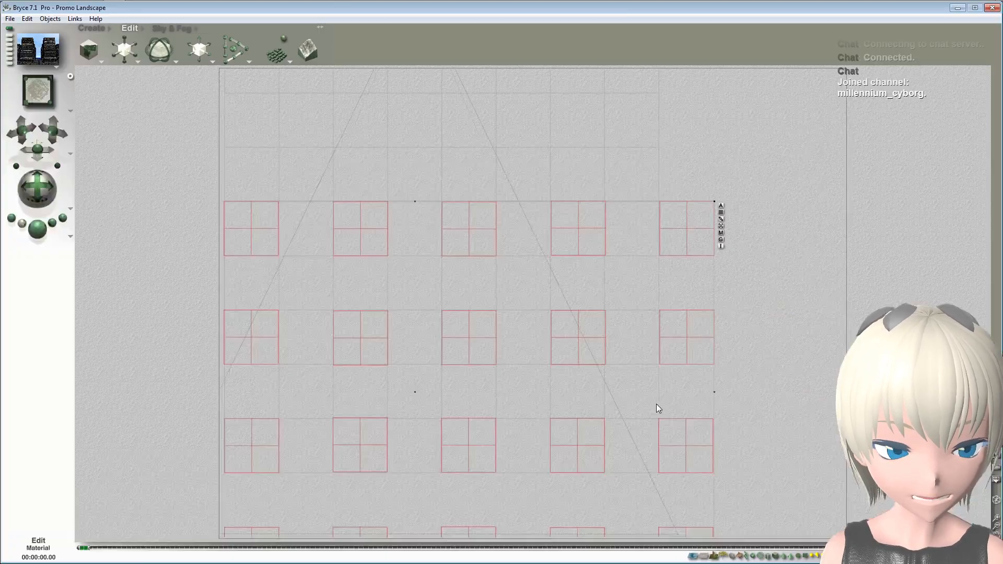
Step: Render the scene from the camera view again to check the towers with the new texture B and D scales
left_click(37, 82)
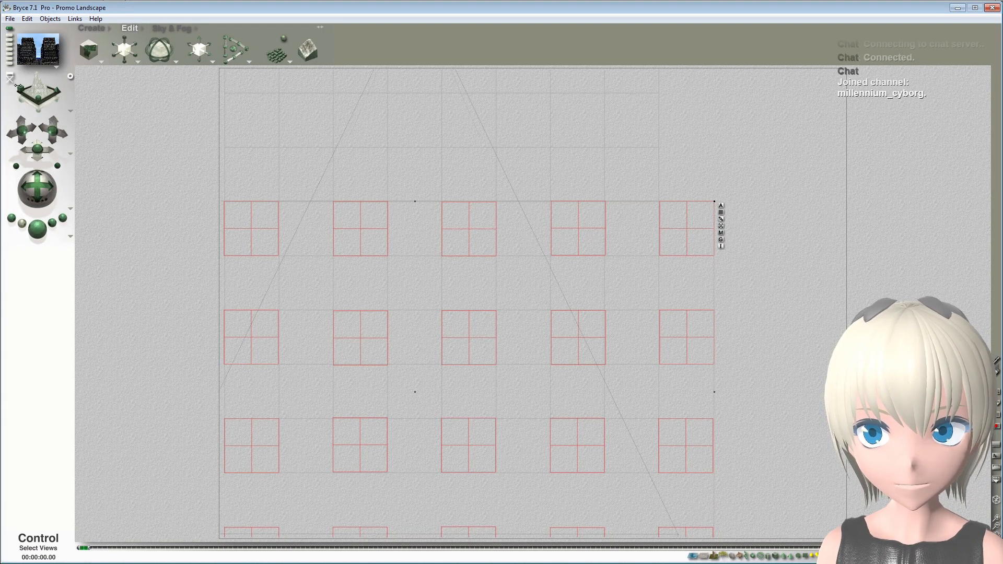
left_click(37, 228)
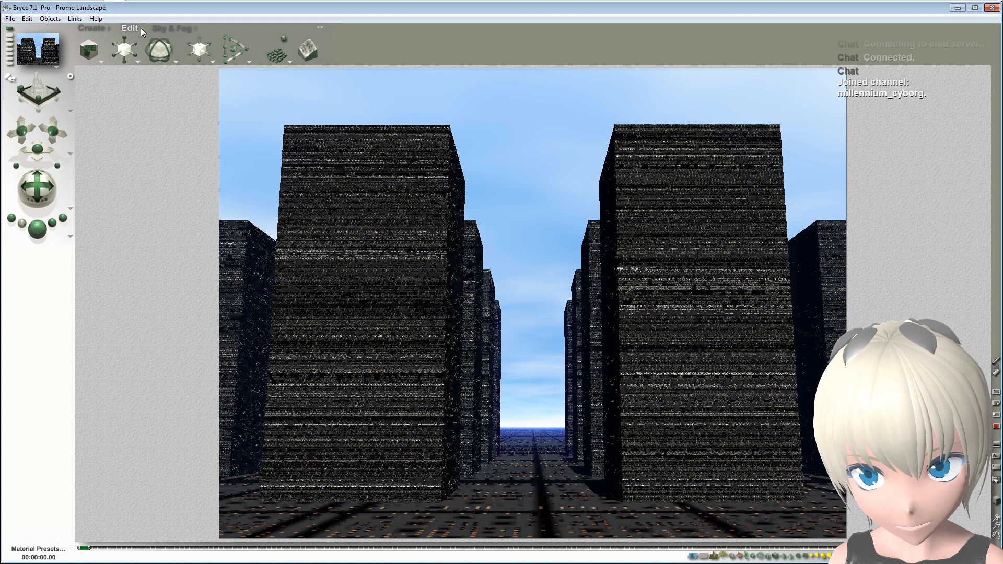
Step: Open the Materials Lab for the selected city buildings and bring up the texture transformation settings
left_click(161, 57)
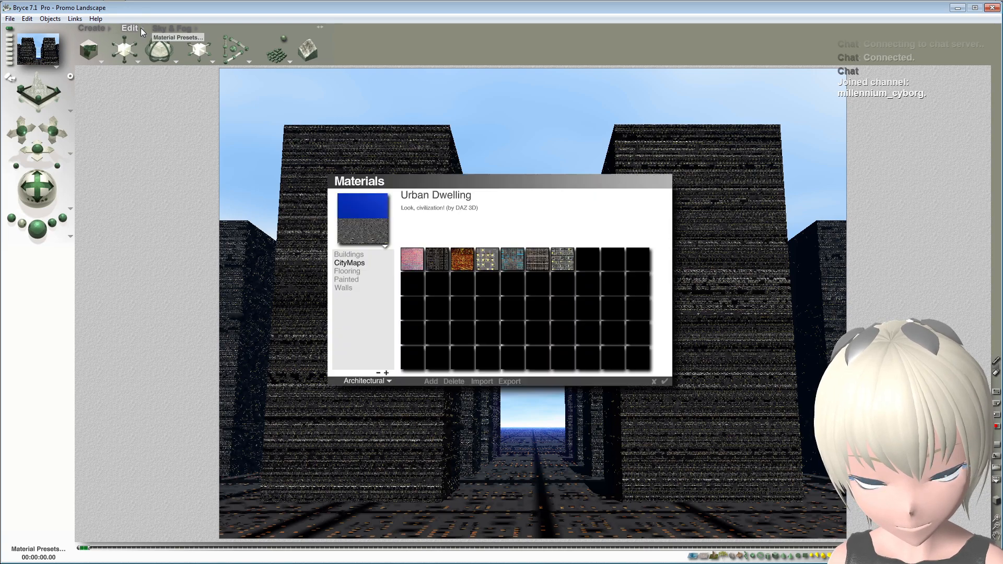
left_click(653, 382)
left_click(21, 113)
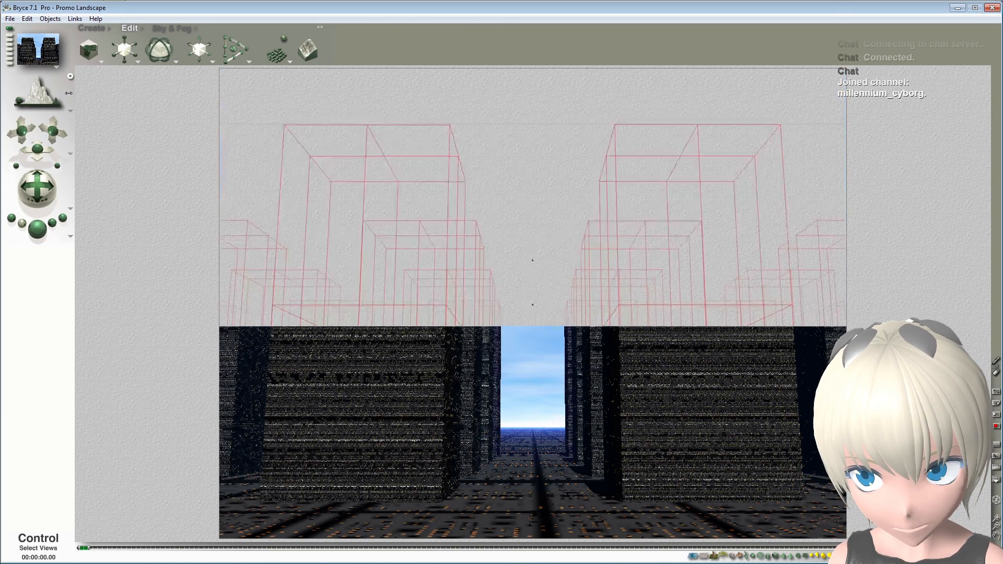
left_click(577, 274)
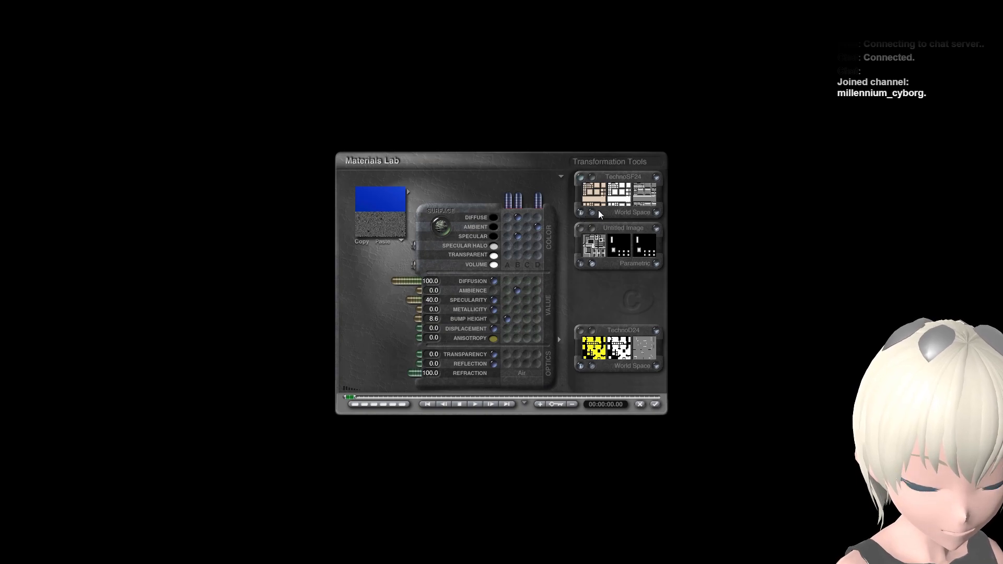
left_click(584, 179)
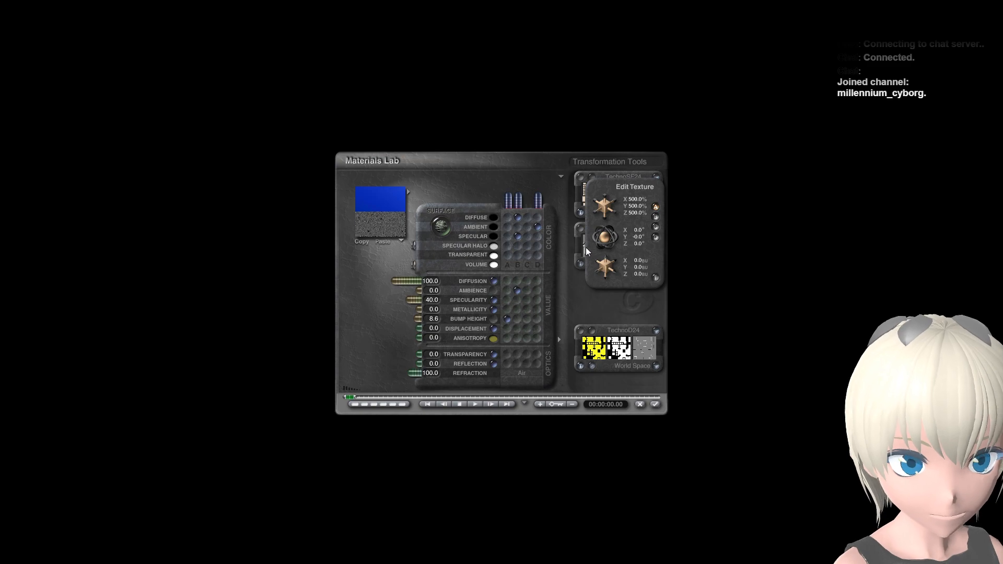
Step: Set the X, Y and Z scale of texture D to 300% in the building material
left_click(634, 200)
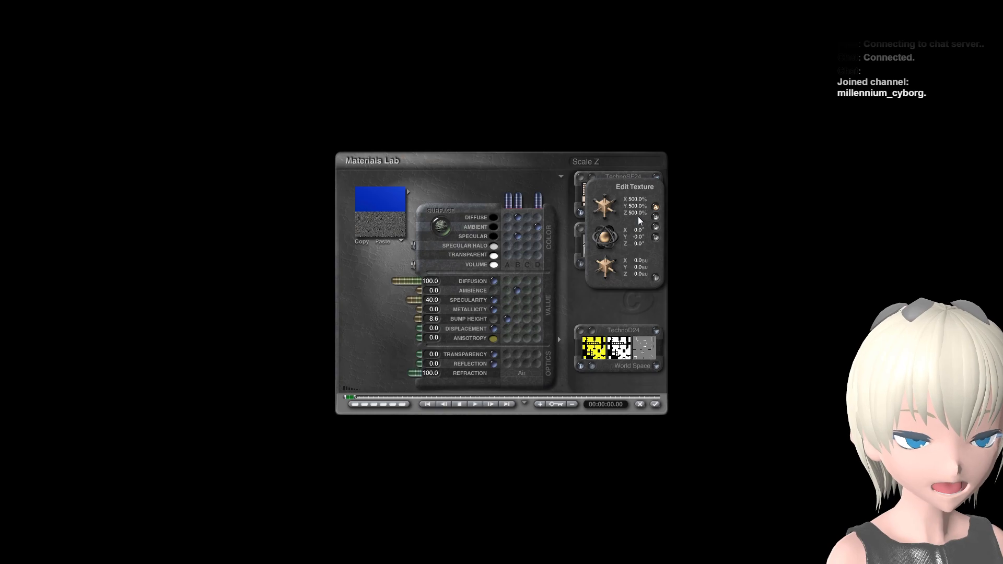
left_click(659, 236)
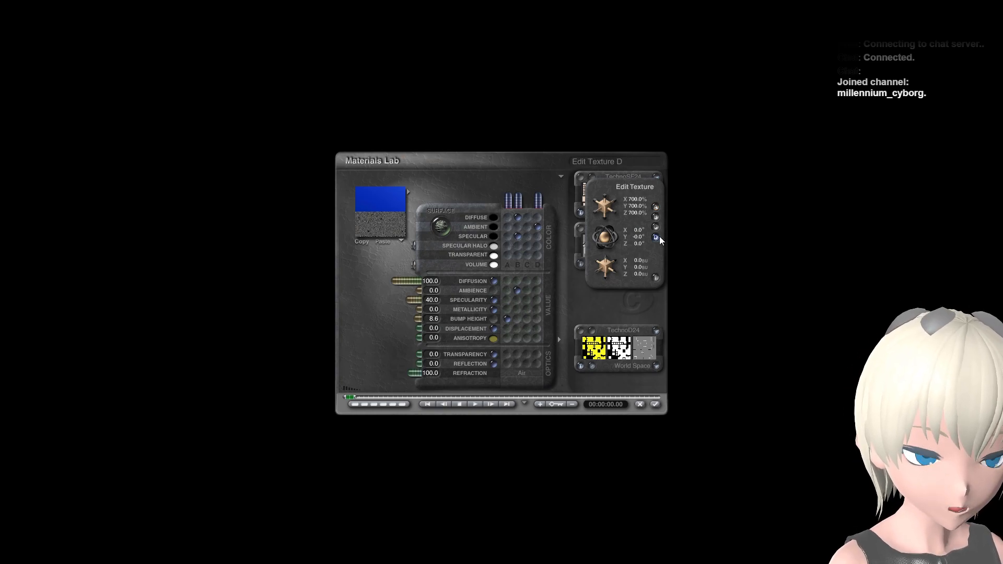
left_click(634, 199)
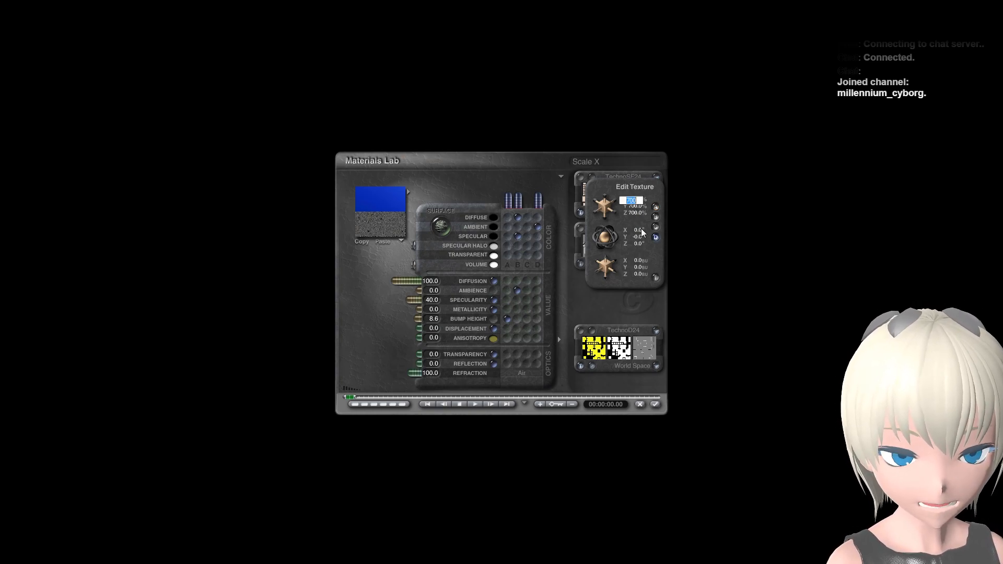
type("300")
key("Tab")
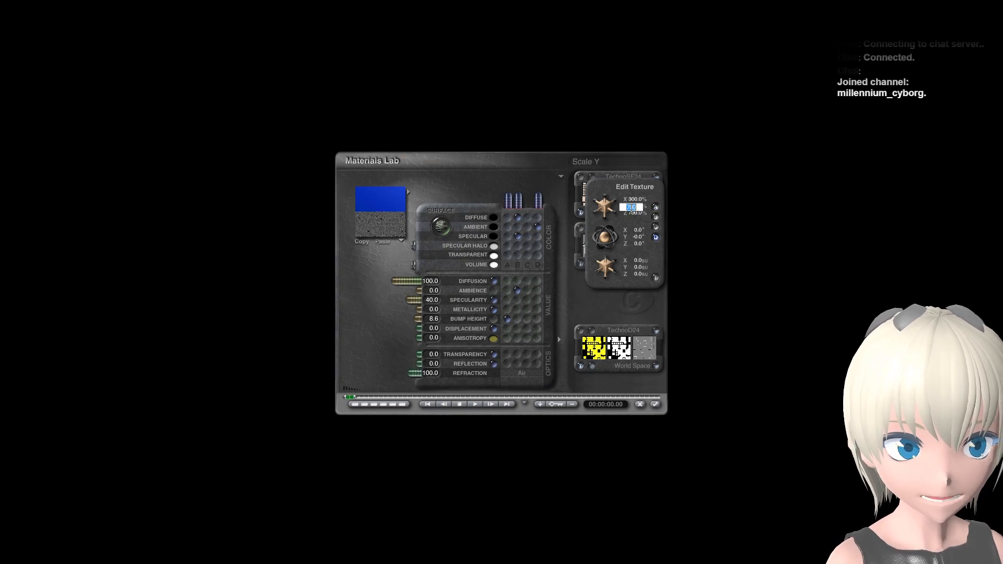
type("300")
key("Tab")
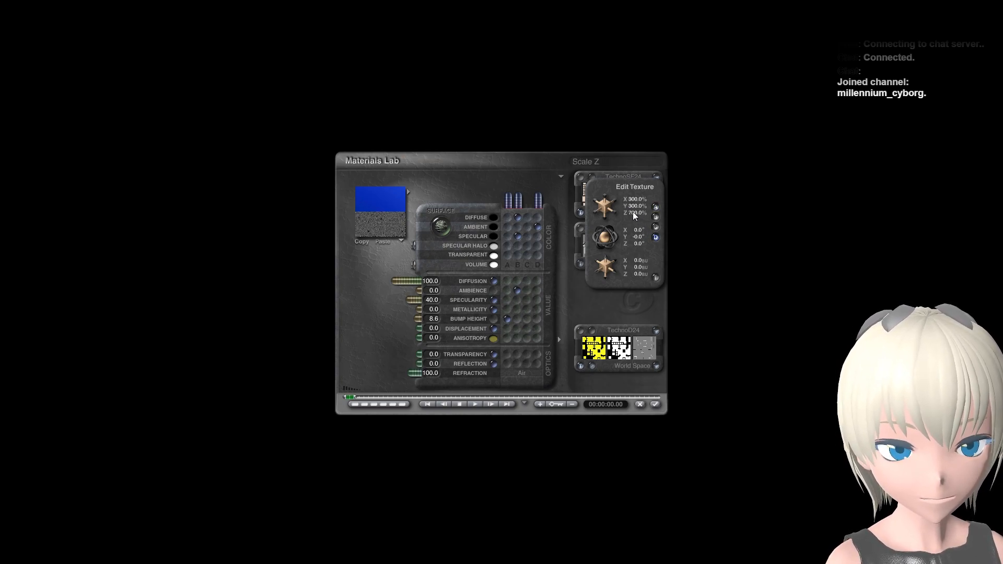
type("300")
key("Return")
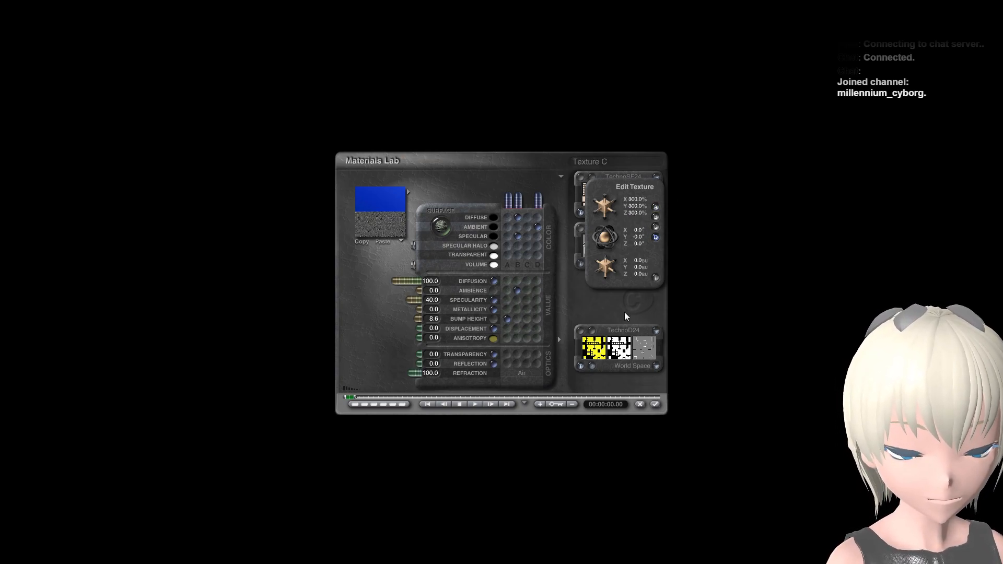
Step: Set the X, Y and Z scale of texture B to 127%
left_click(634, 199)
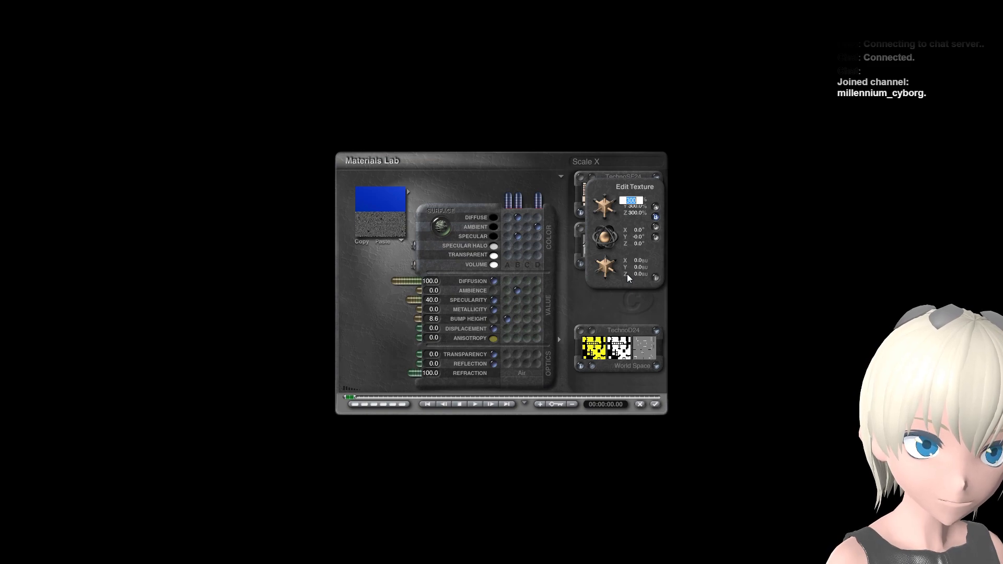
type("127")
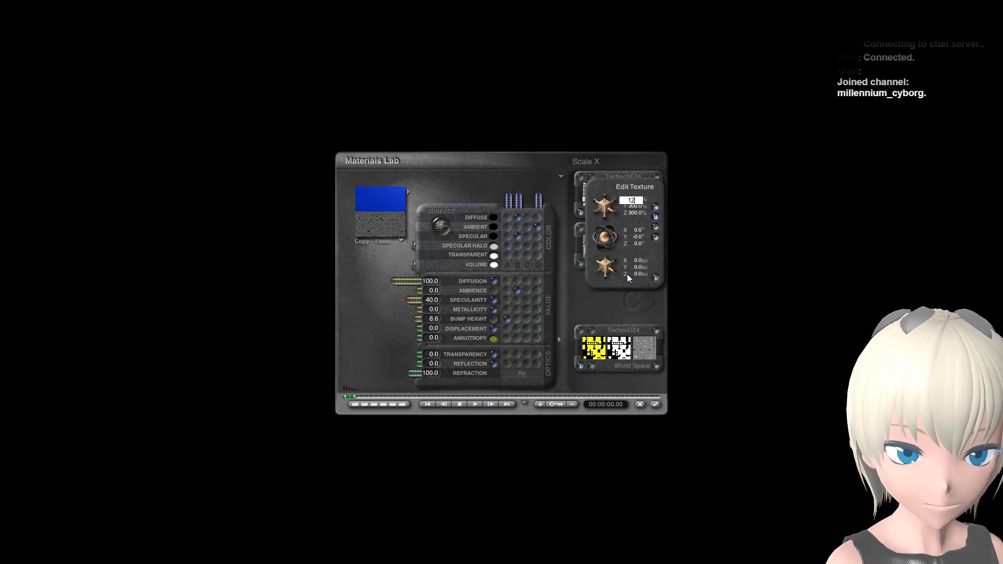
left_click(635, 214)
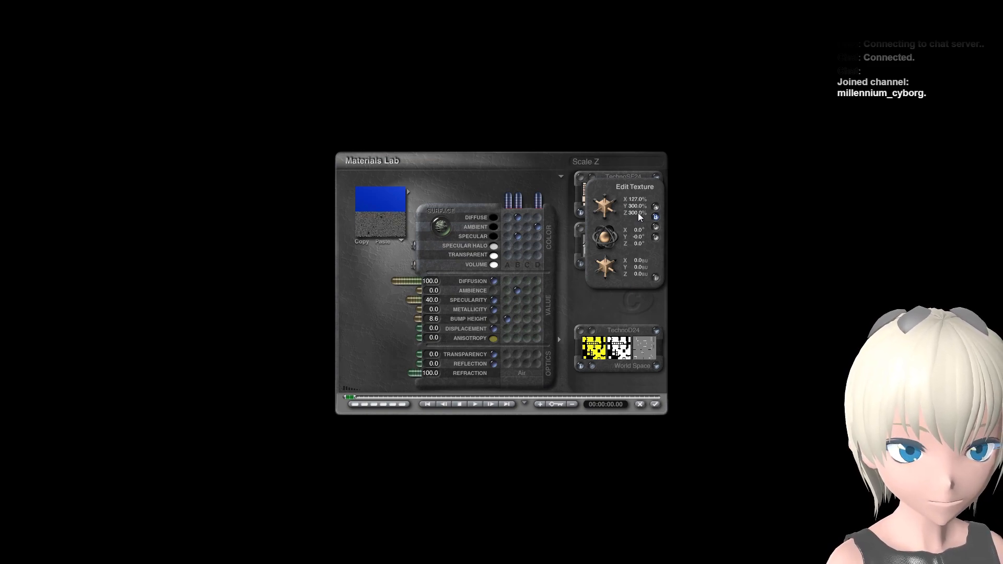
type("127")
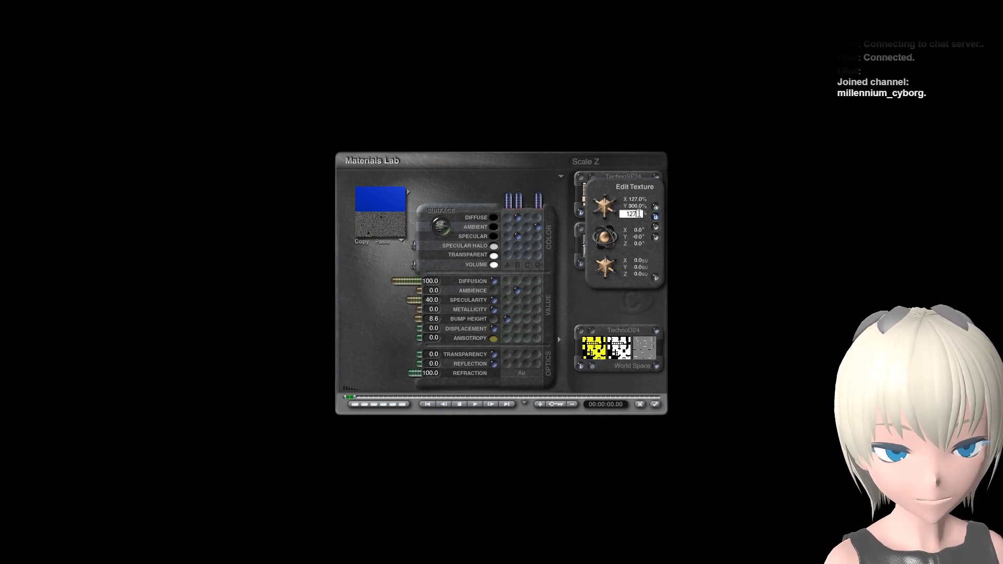
left_click(635, 207)
type("127")
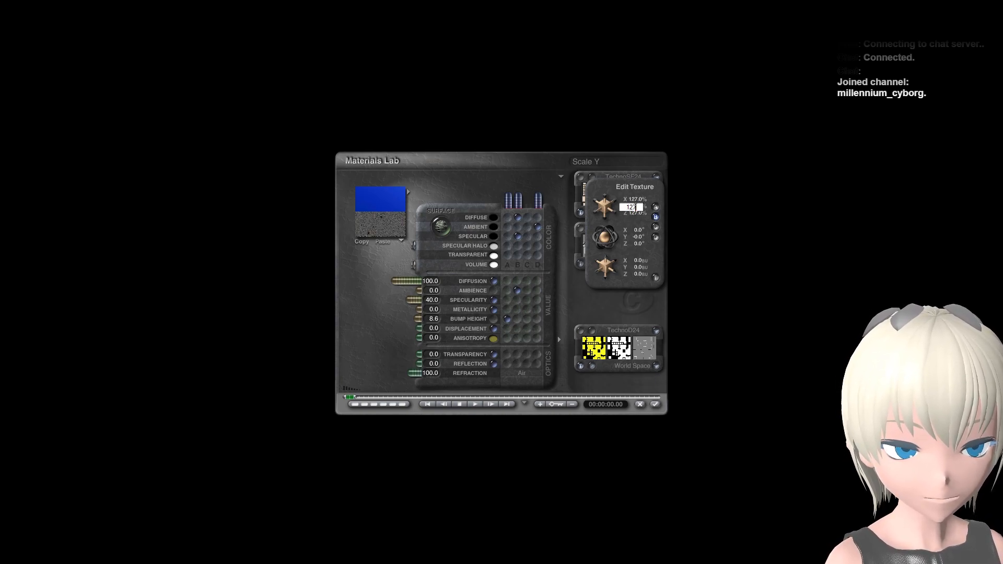
key("Return")
Step: Set the X, Y and Z scale of texture A to 77% and accept the material changes
left_click(656, 206)
left_click(636, 200)
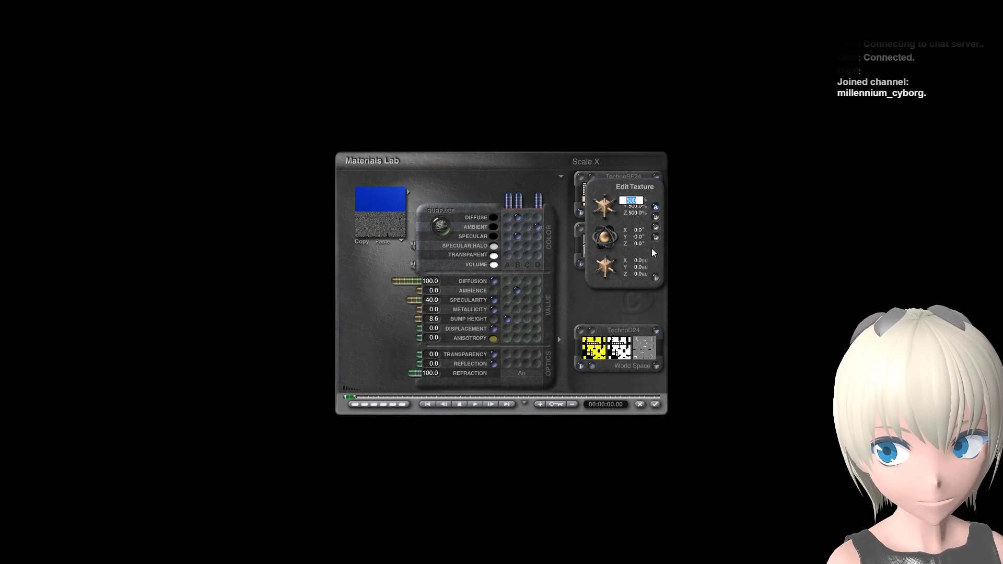
type("250")
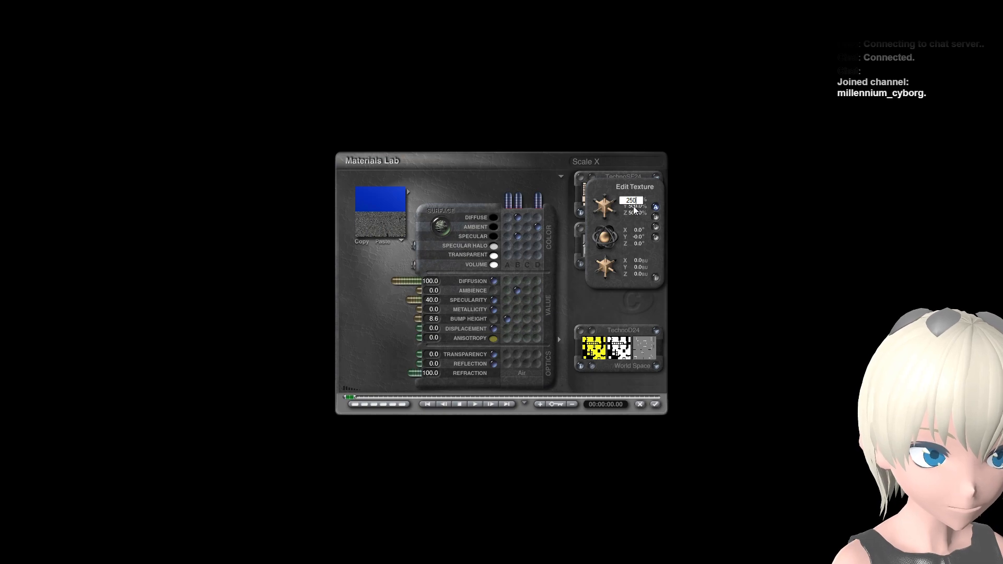
key("BackSpace")
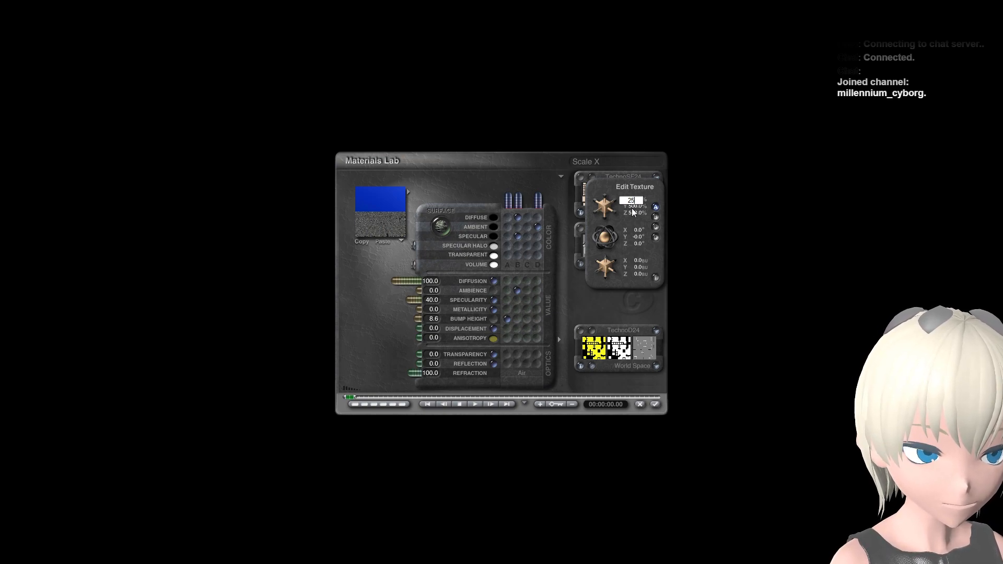
key("BackSpace")
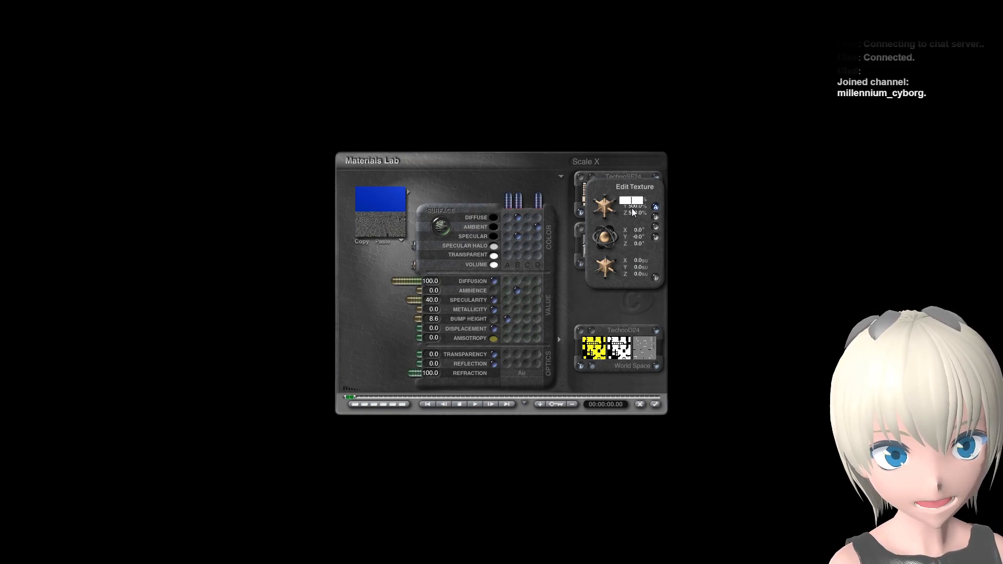
type("77")
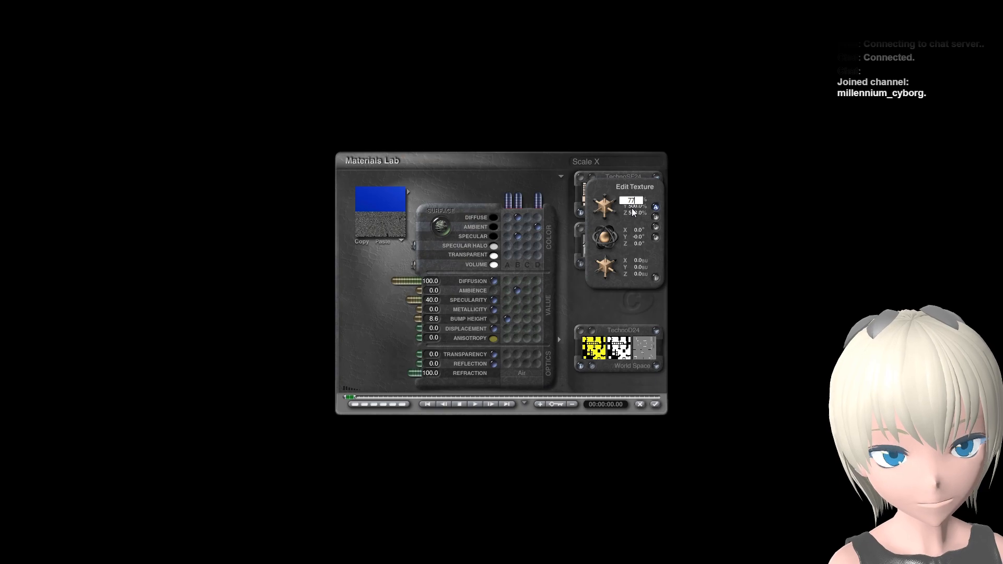
key("Tab")
type("77")
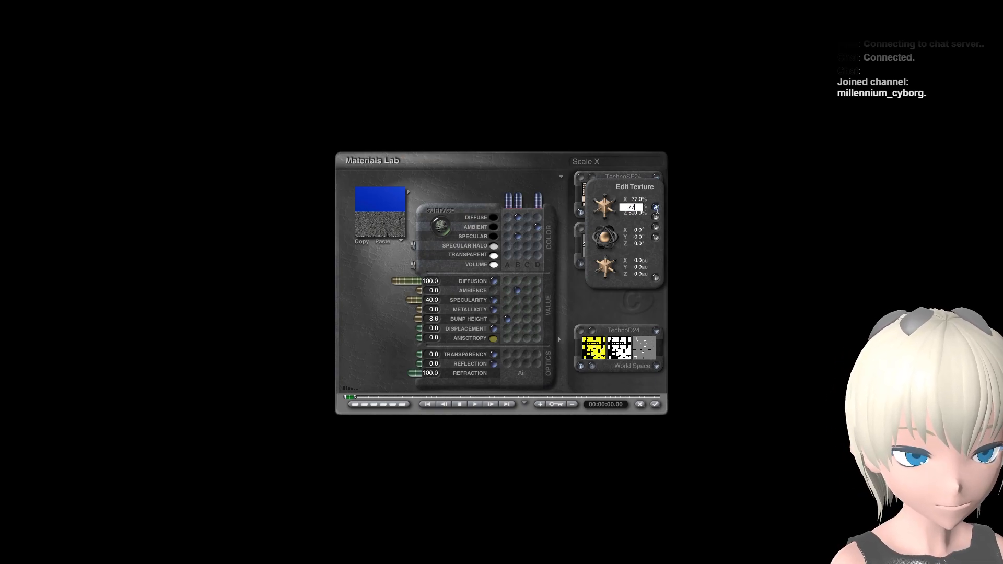
key("Tab")
type("77")
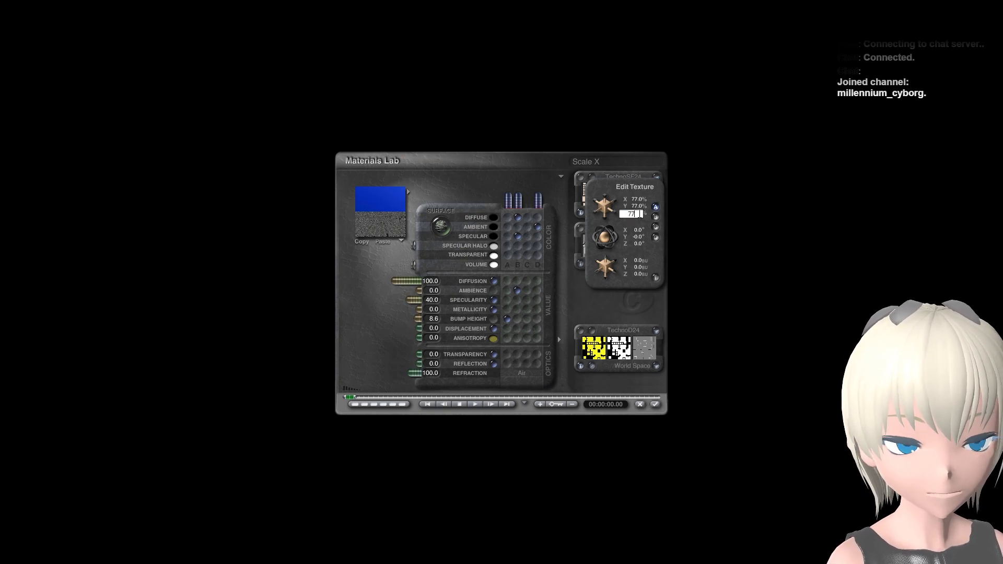
key("Return")
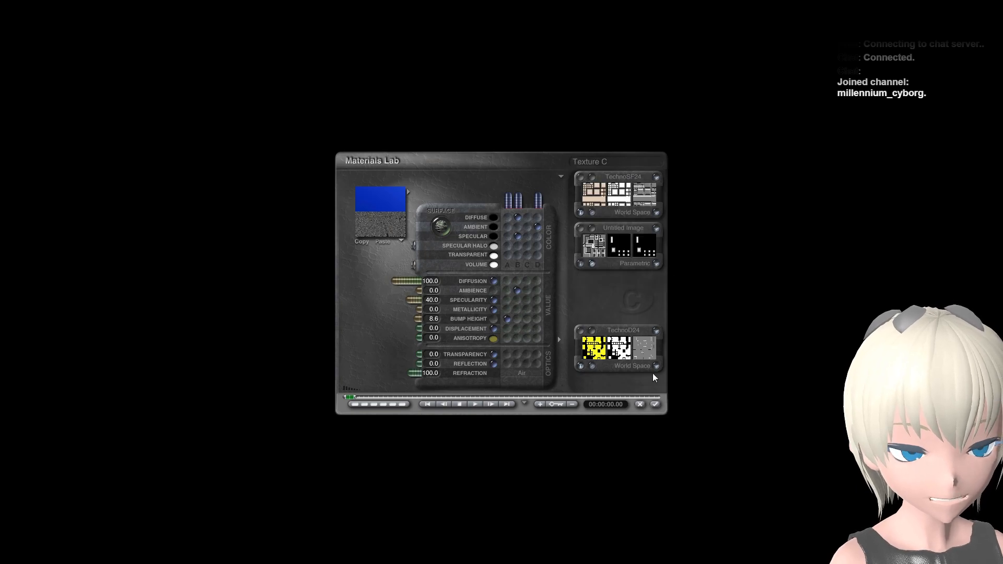
left_click(655, 404)
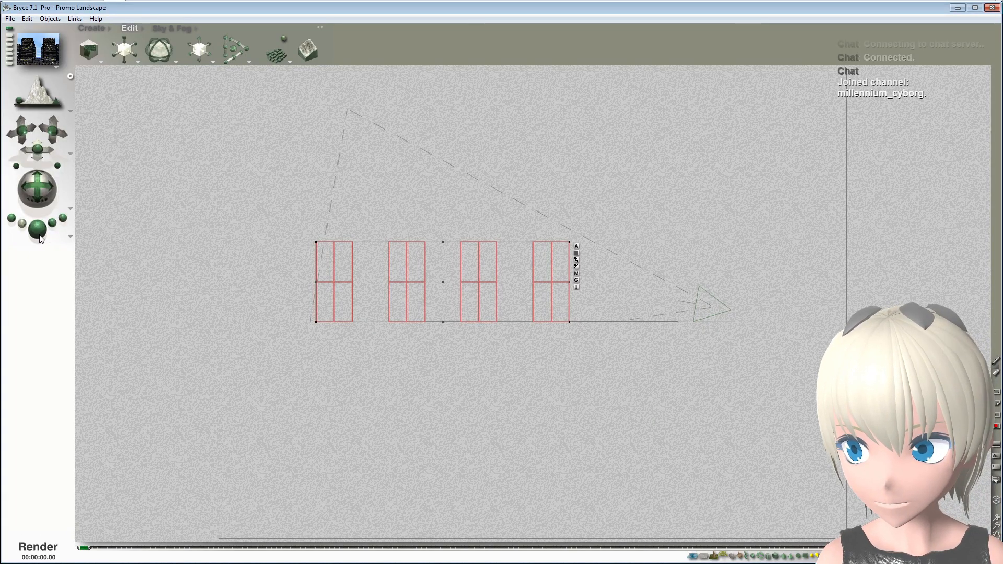
Step: Return to the camera view between the towers and render the city with the rescaled building textures
left_click(40, 235)
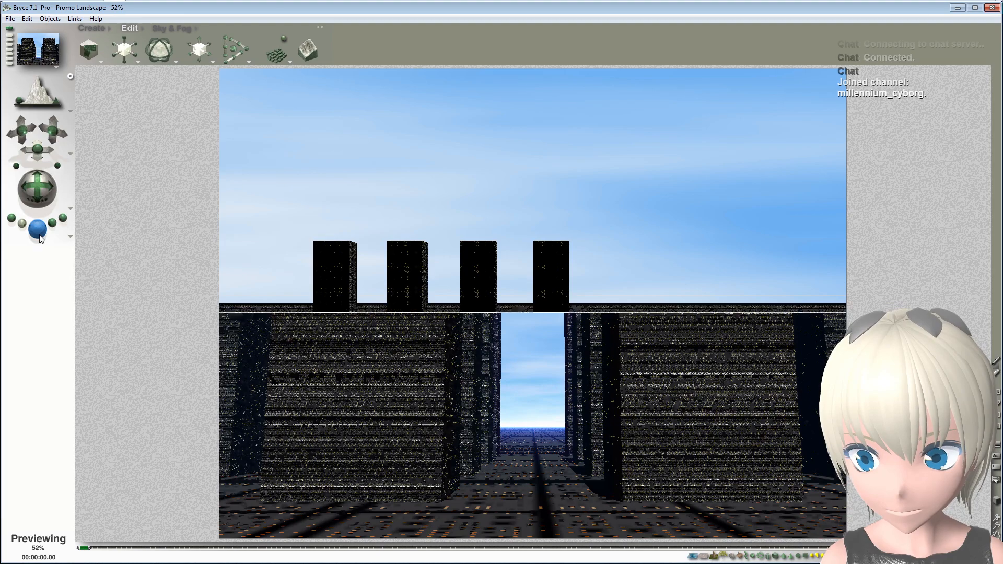
left_click(38, 99)
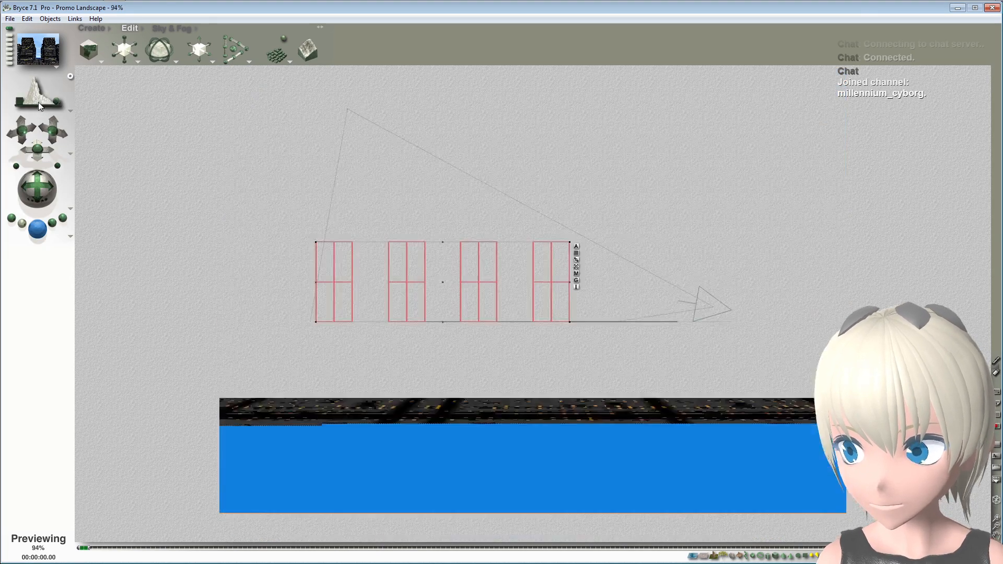
left_click(22, 98)
left_click(43, 96)
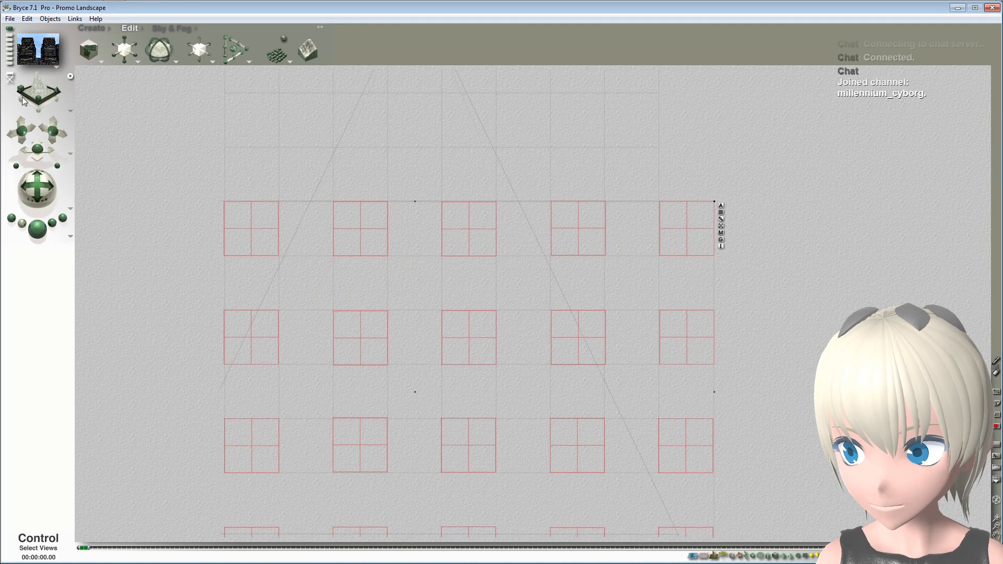
left_click(44, 99)
left_click(38, 229)
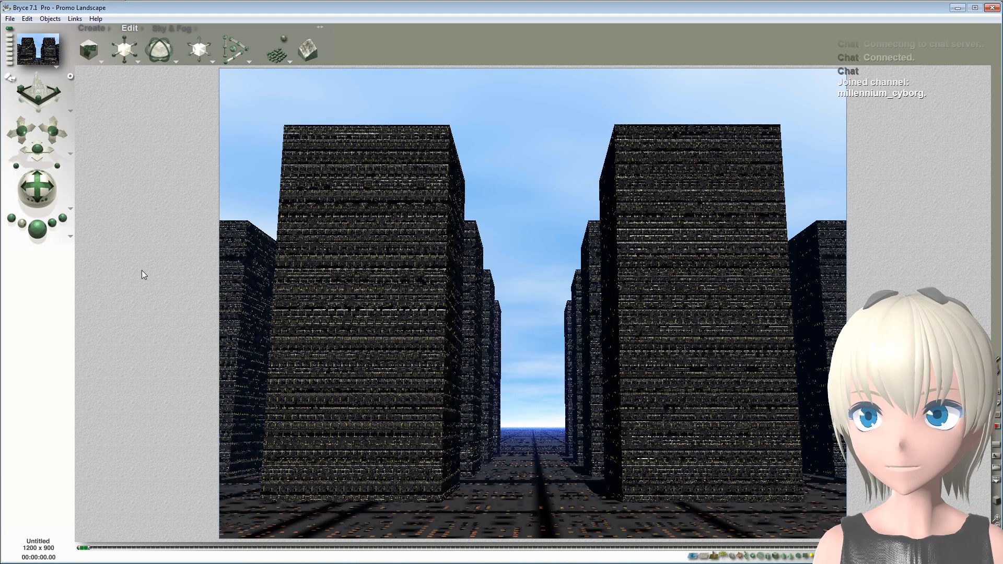
Step: Apply the Fantasy-SciFi sky preset "A Midsummer Afternoon 2" and render the scene again
left_click(175, 29)
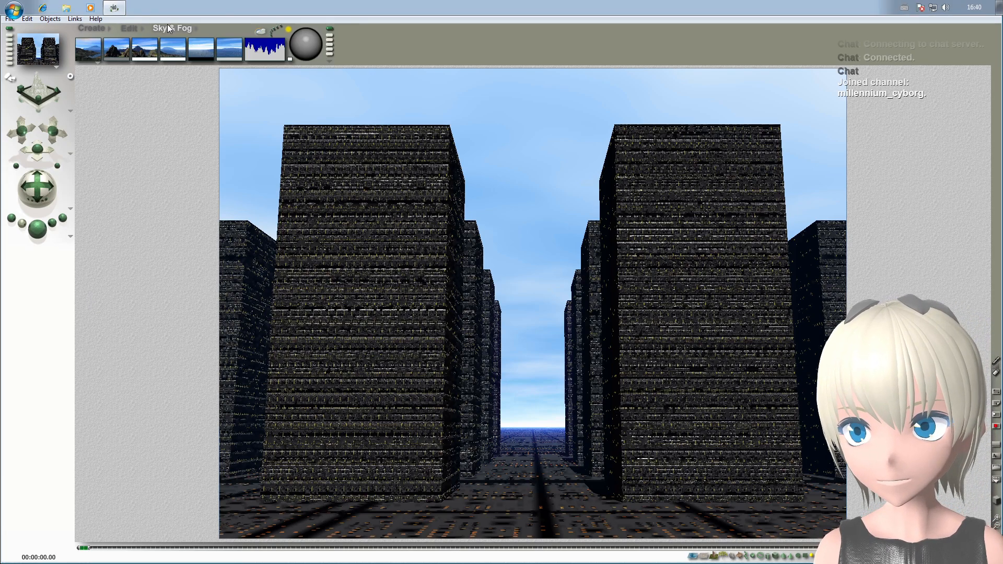
left_click(196, 29)
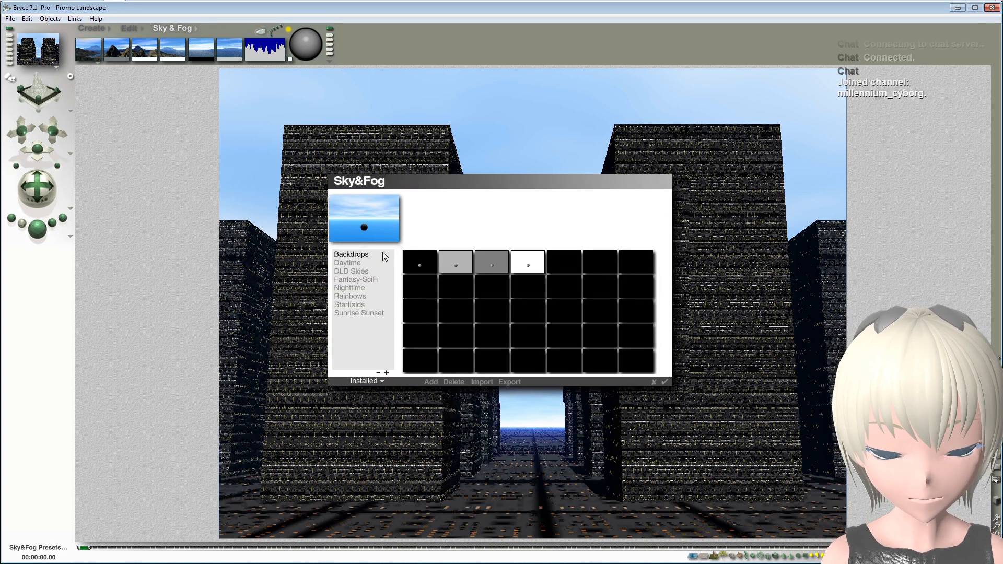
left_click(370, 283)
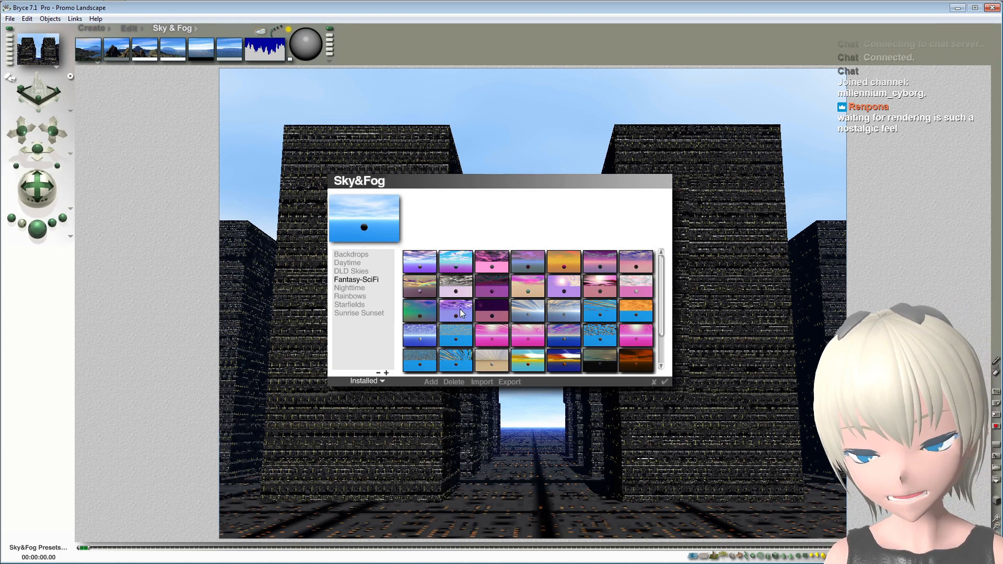
left_click(430, 268)
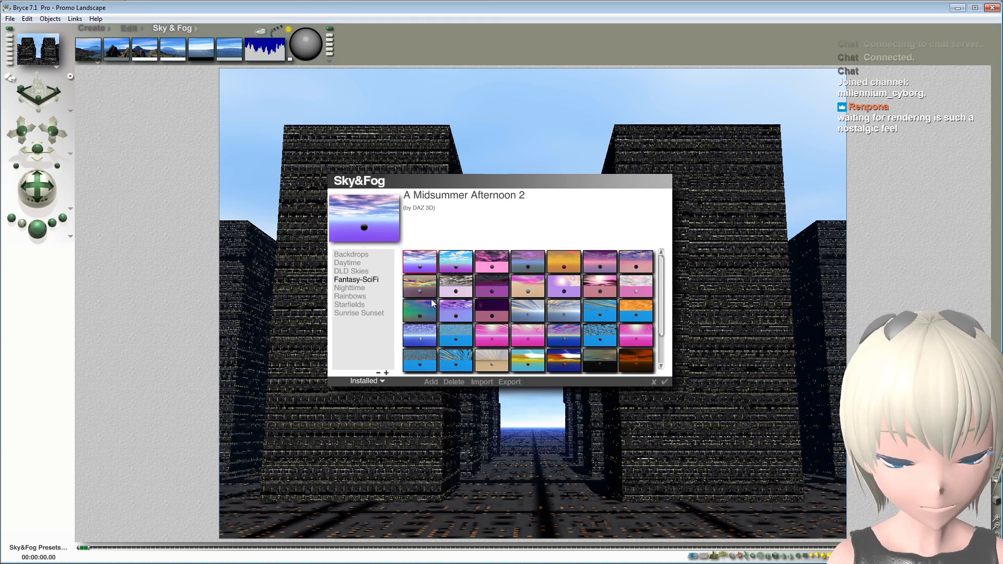
left_click(666, 382)
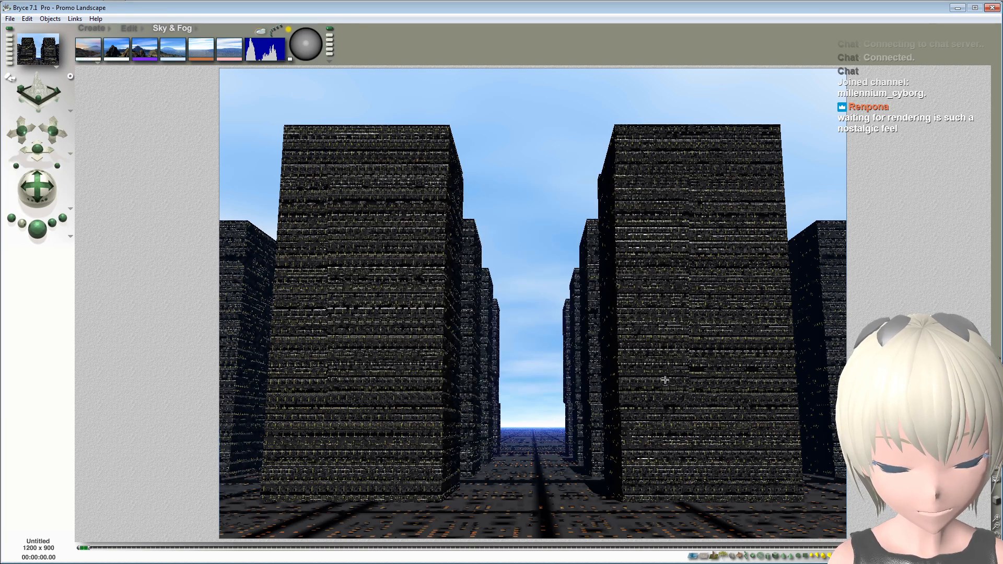
left_click(41, 236)
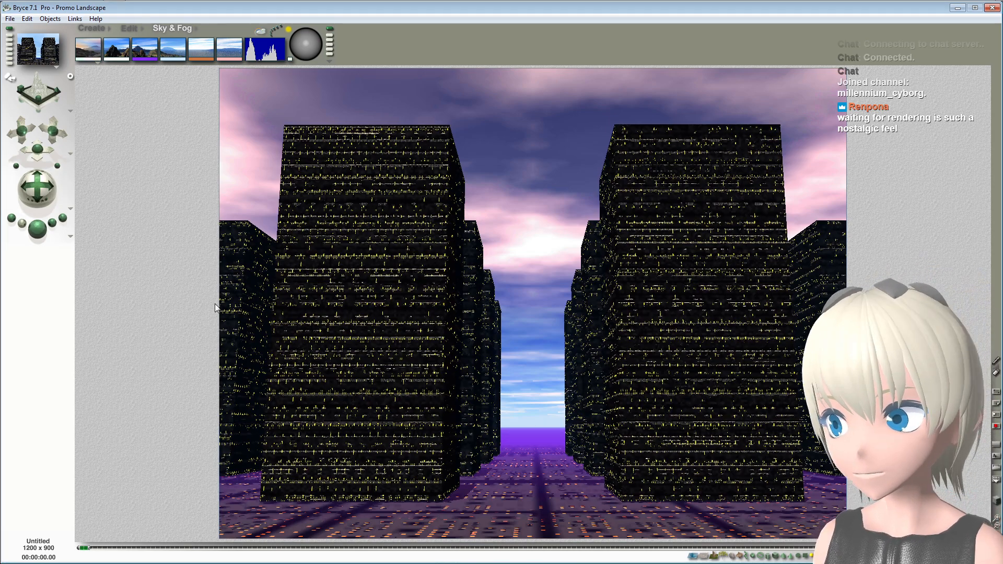
mouse_move(166, 9)
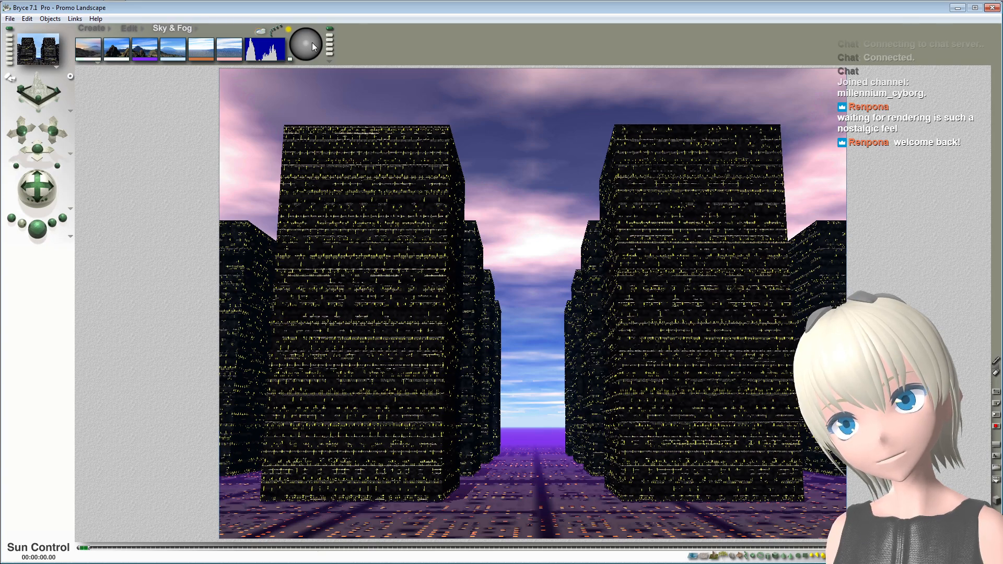
Step: Shift the sun's position slightly and render the scene from the camera view
left_click_drag(303, 38, 298, 32)
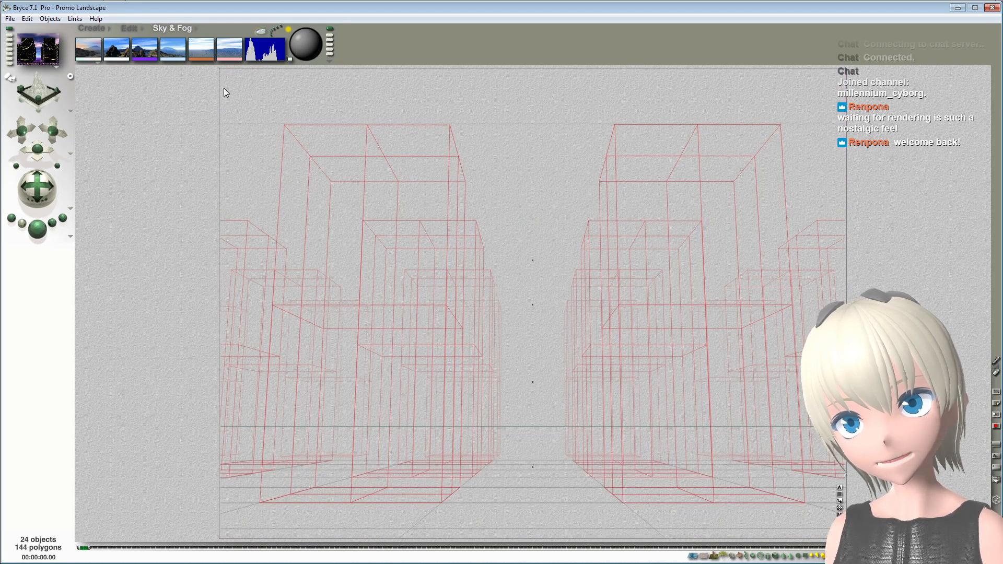
left_click(40, 233)
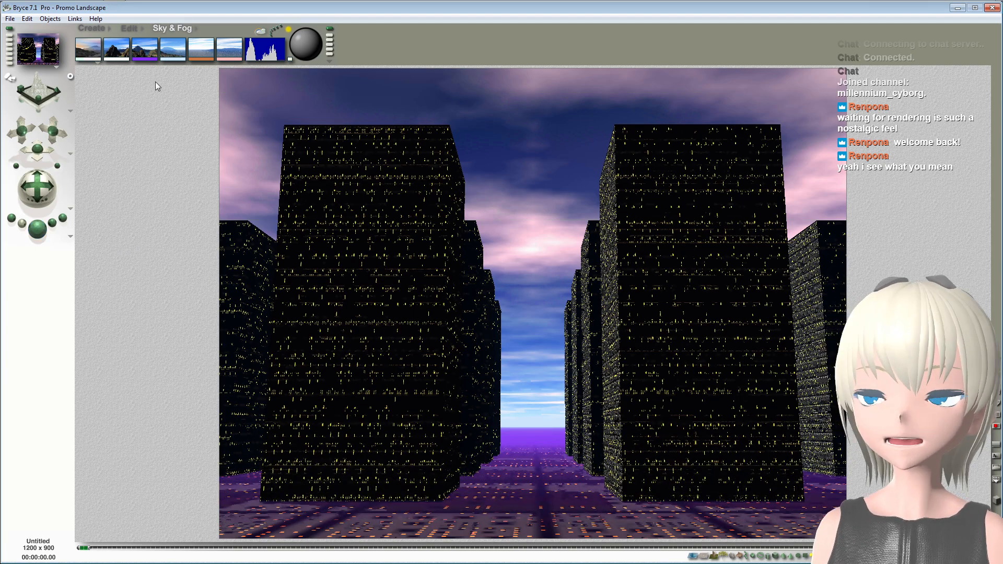
Step: Replace the sky with the Fantasy-SciFi preset "Color Cloud Cover"
left_click(196, 29)
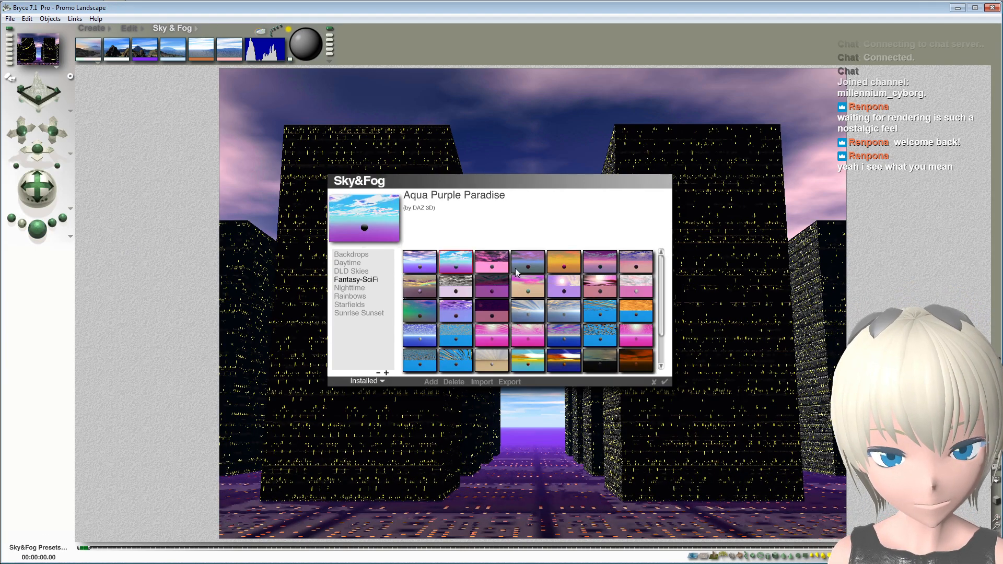
left_click(498, 266)
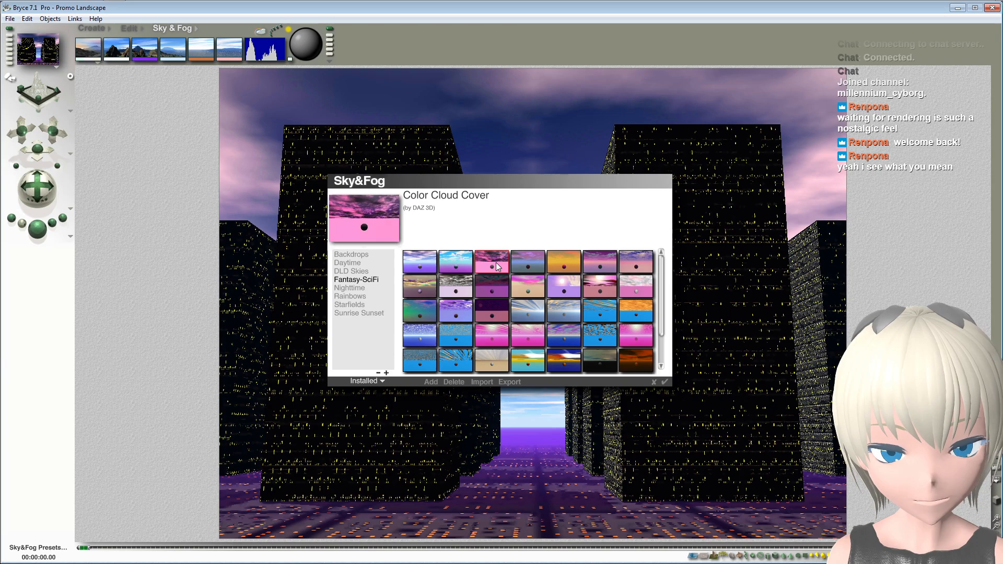
left_click(665, 382)
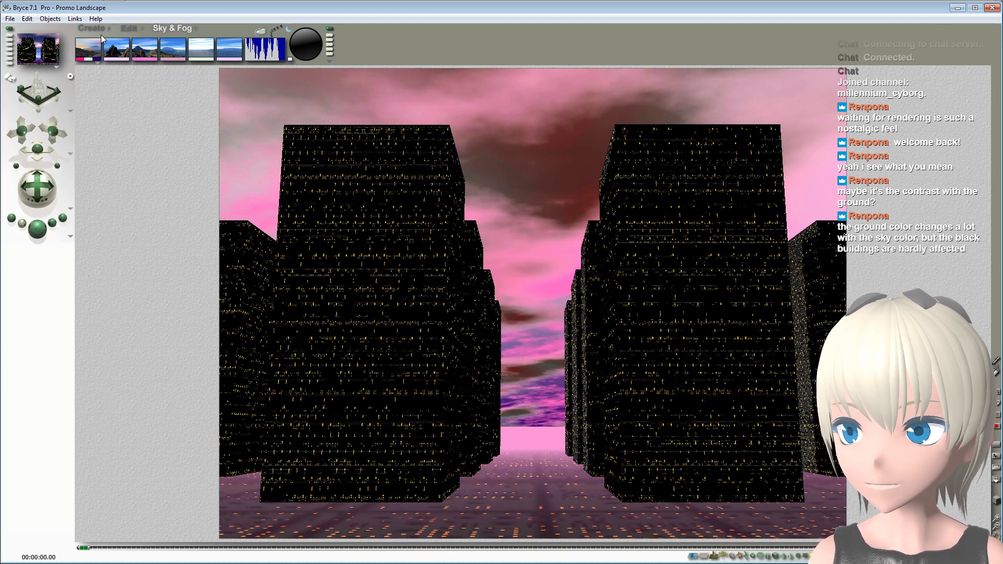
Step: Lower all the towers slightly along Y in the side view, and render the result from the camera view
left_click(128, 27)
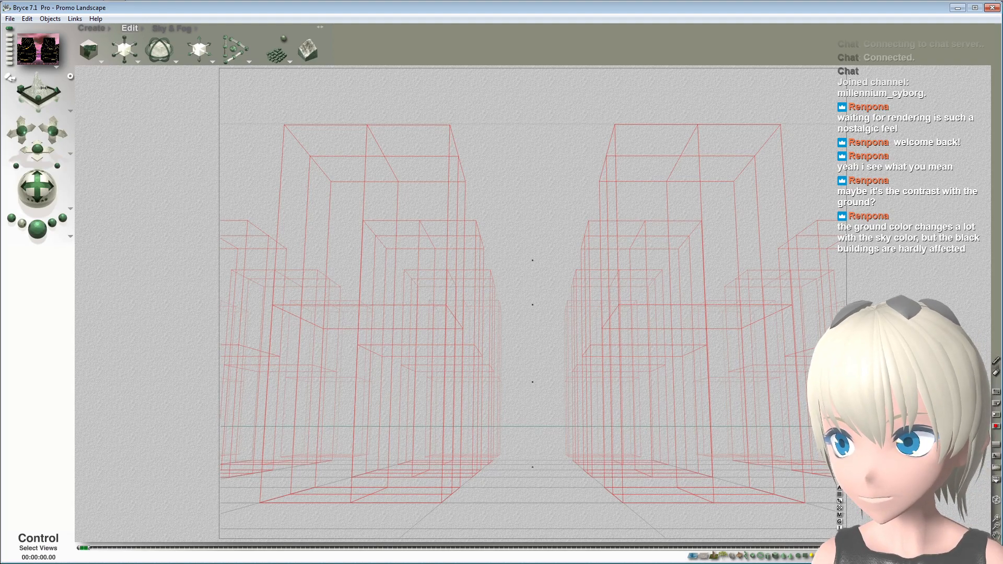
left_click_drag(44, 88, 57, 88)
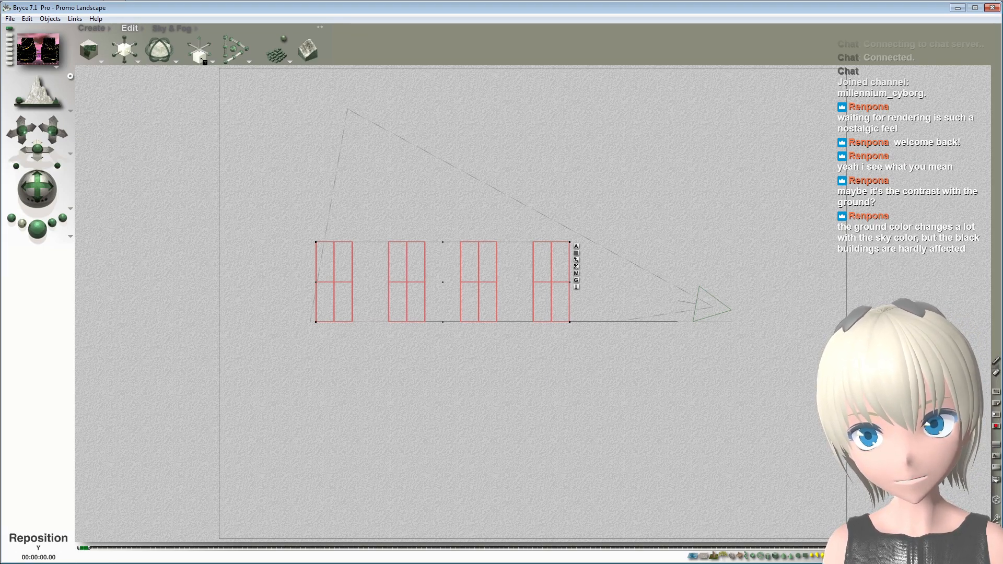
left_click_drag(200, 58, 196, 59)
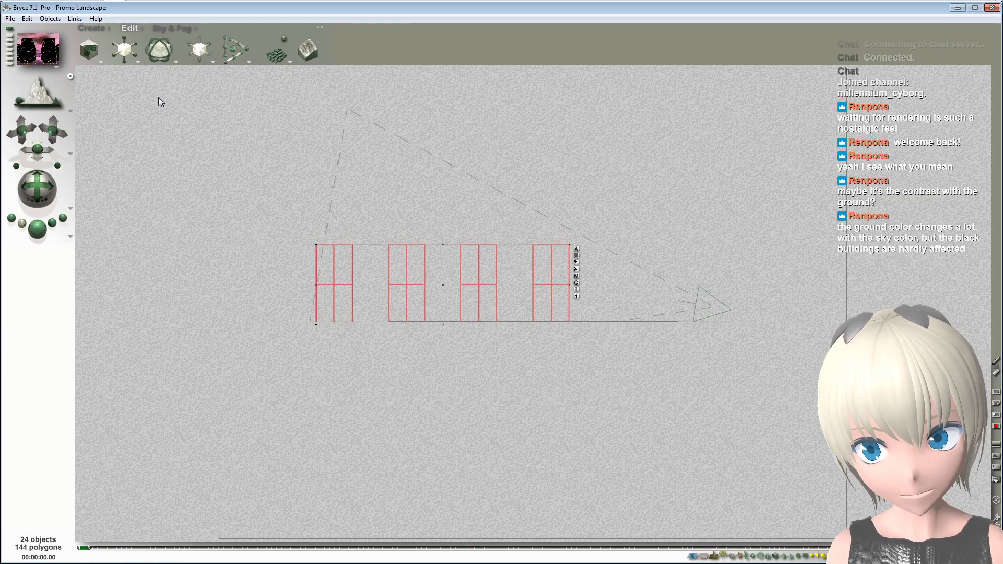
left_click(25, 98)
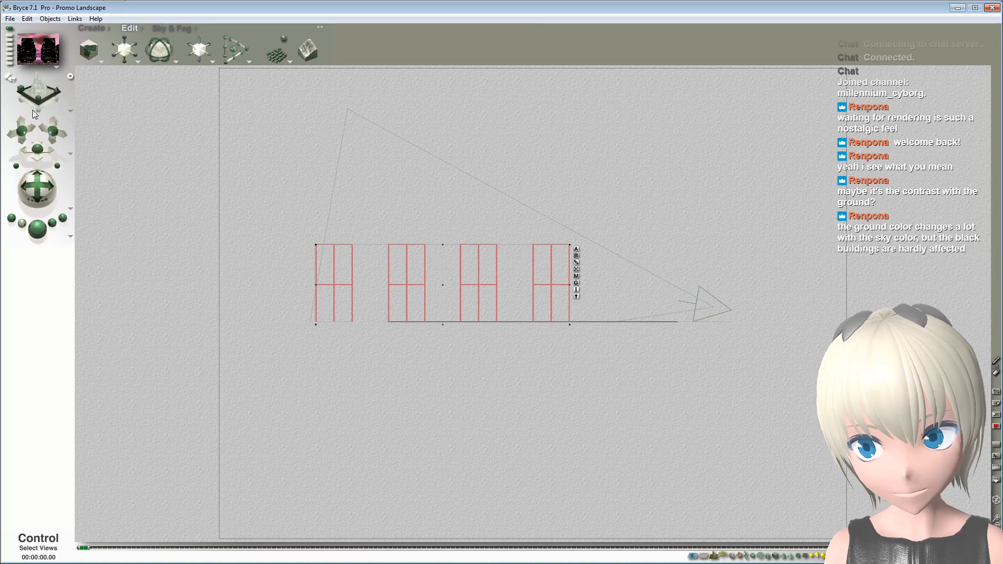
left_click(38, 230)
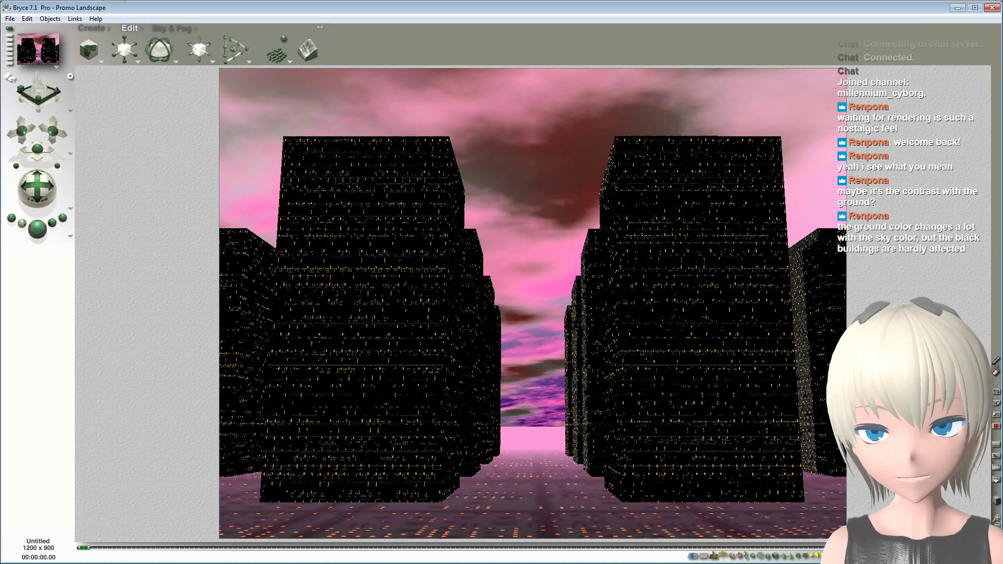
Step: Try using texture A for the Transparent color in the buildings' material
left_click(144, 30)
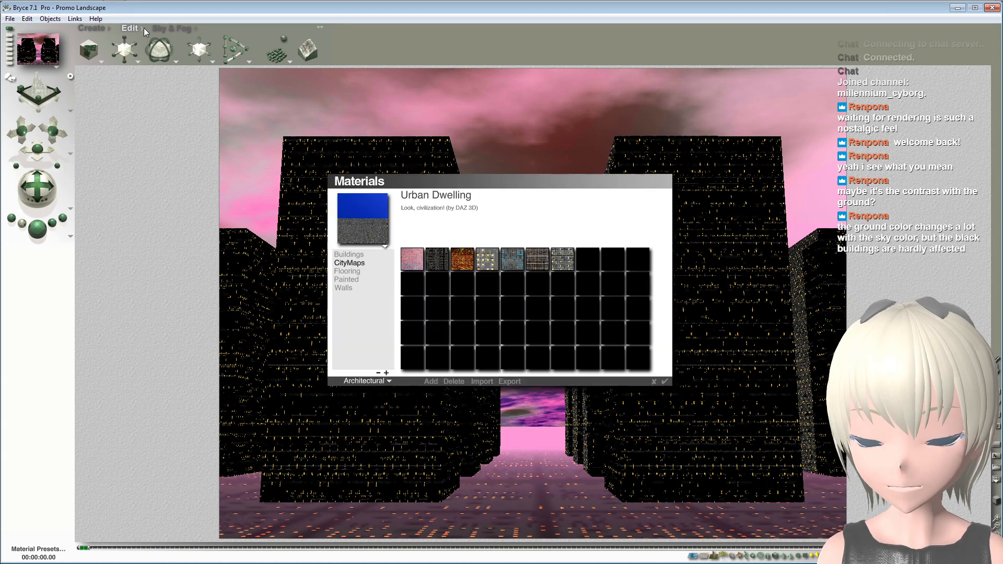
left_click(654, 384)
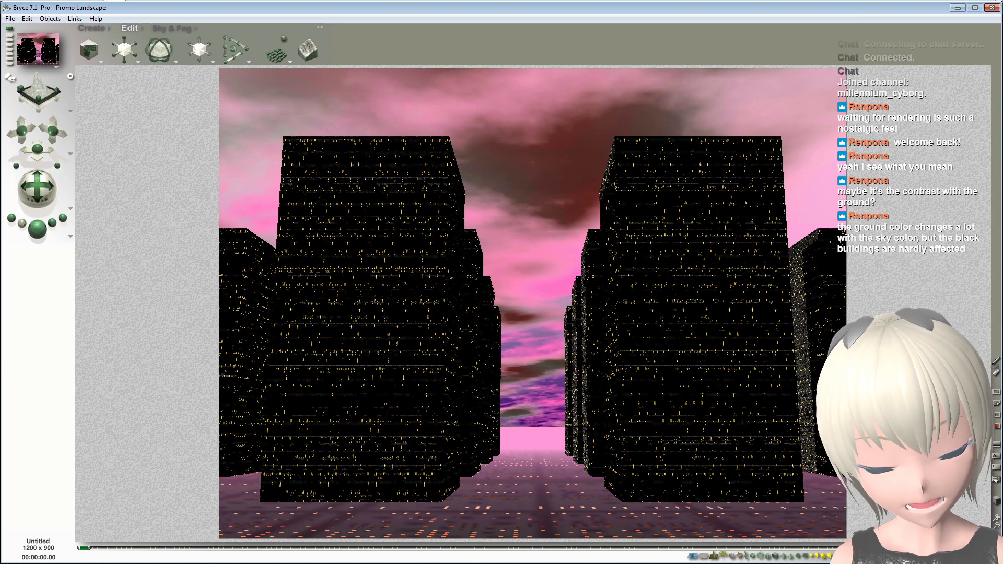
left_click(40, 97)
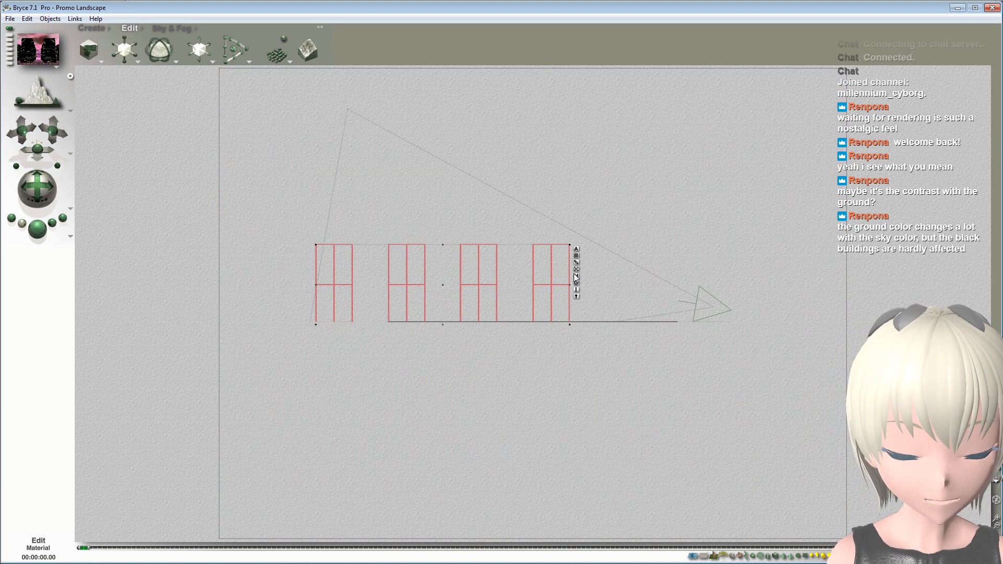
left_click(577, 277)
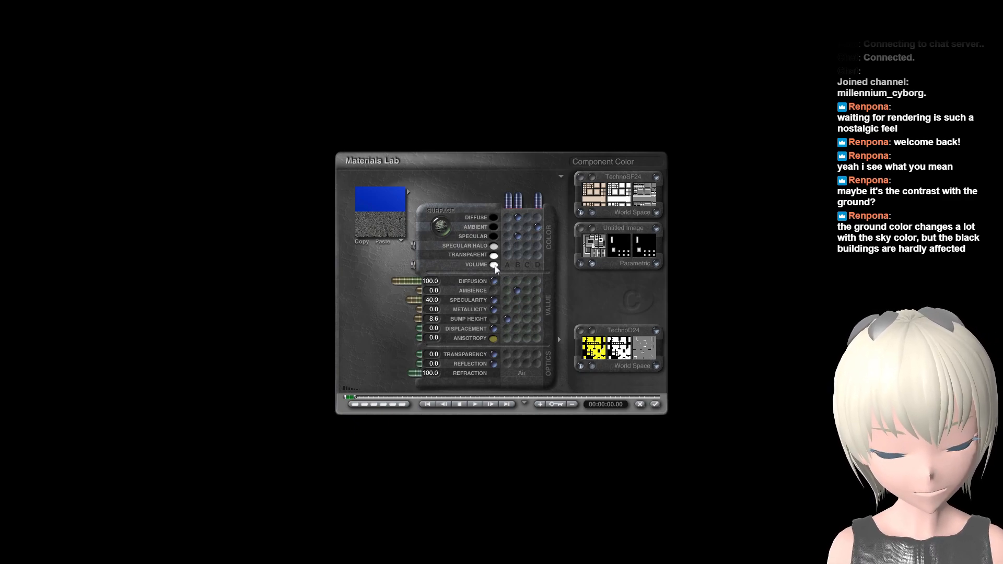
left_click(442, 227)
left_click(442, 229)
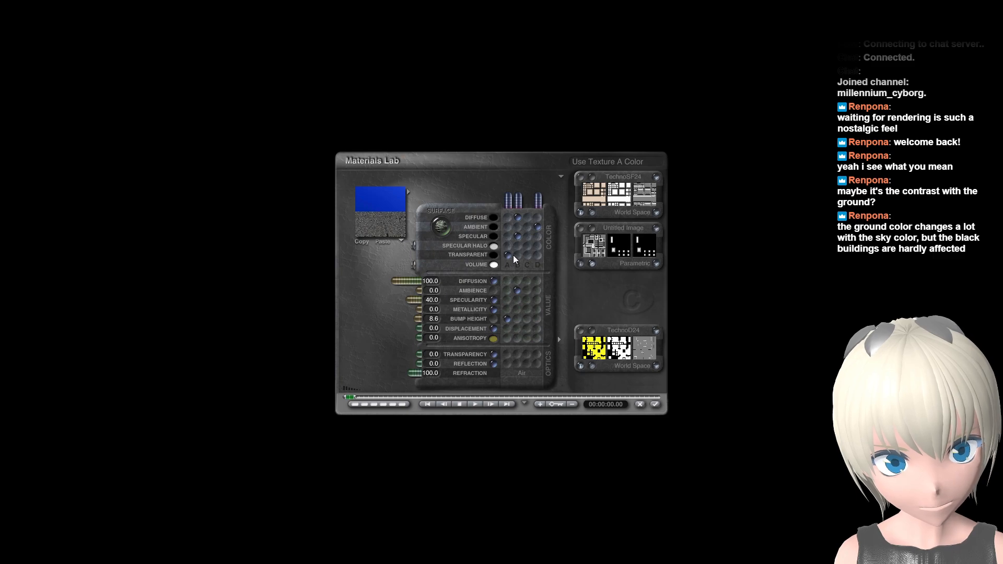
left_click(506, 255)
left_click(494, 256)
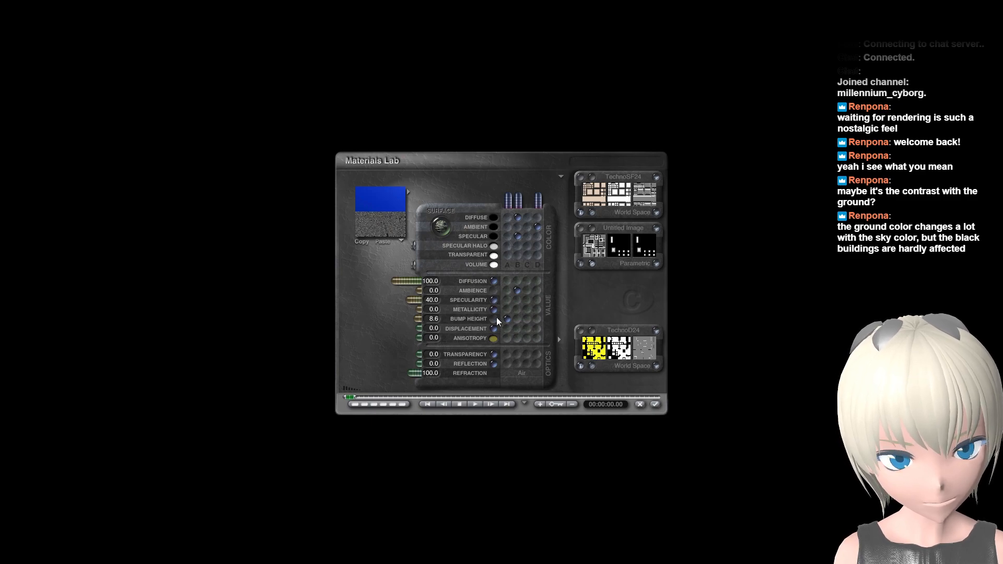
left_click(658, 405)
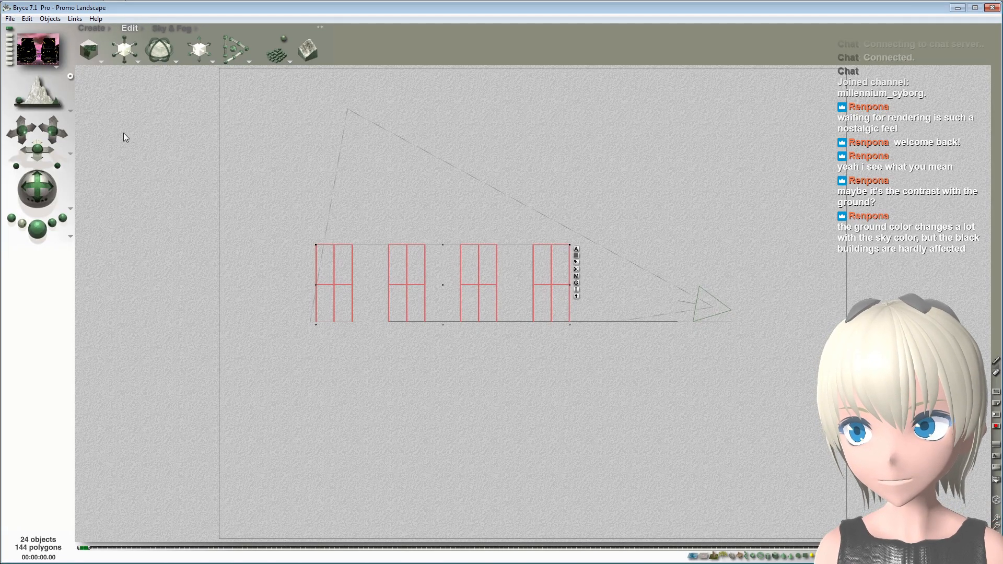
left_click(171, 26)
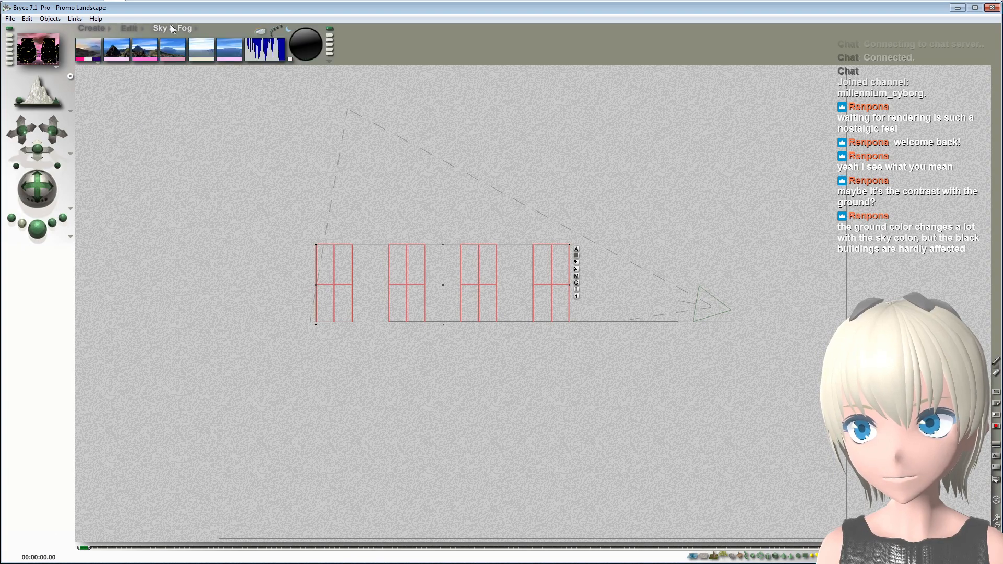
left_click(196, 29)
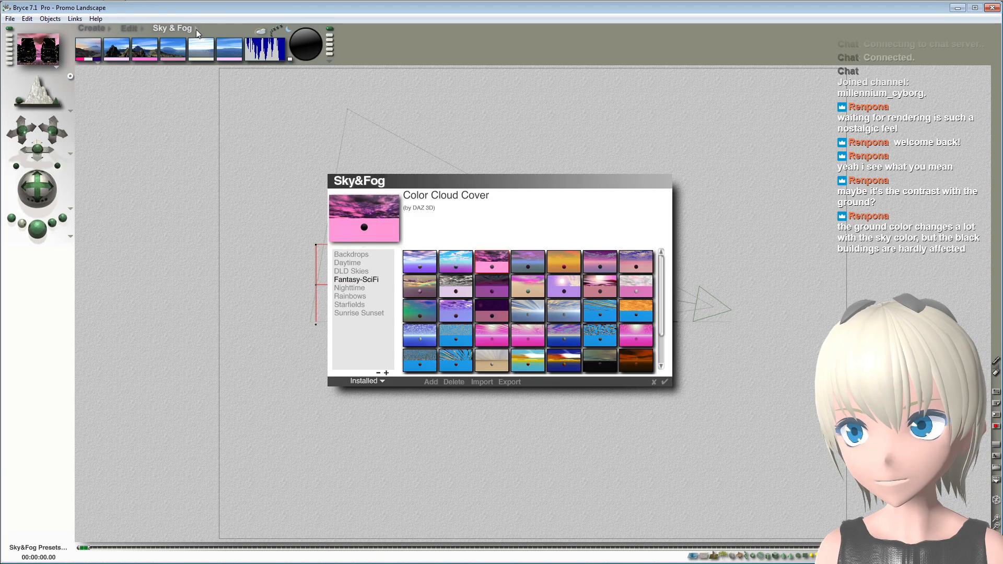
left_click(653, 383)
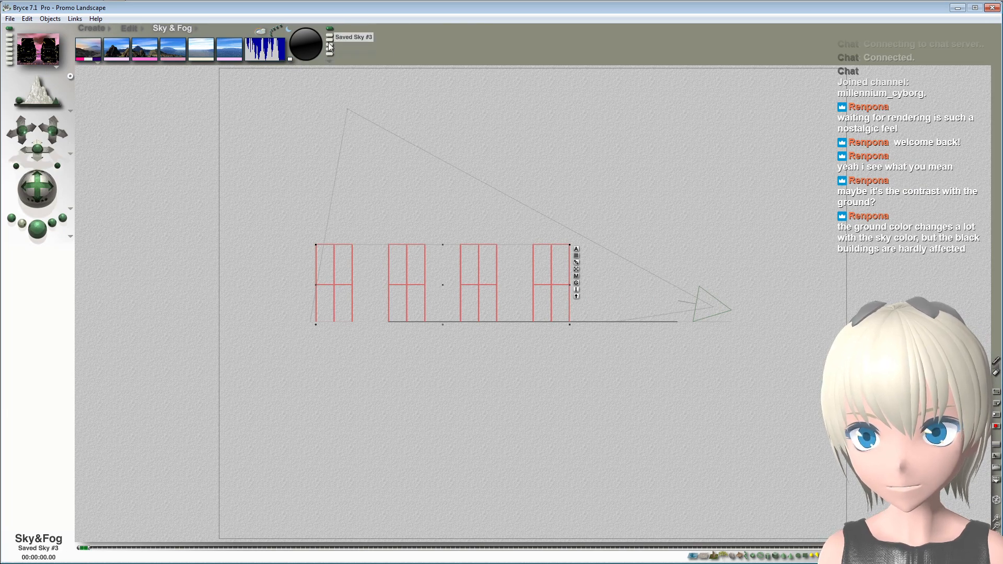
left_click(328, 62)
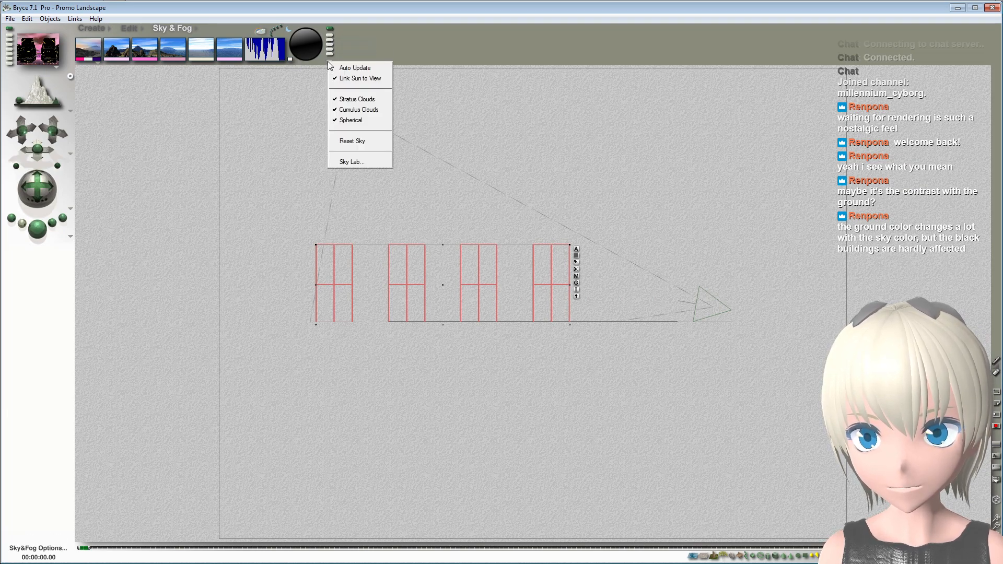
left_click(272, 83)
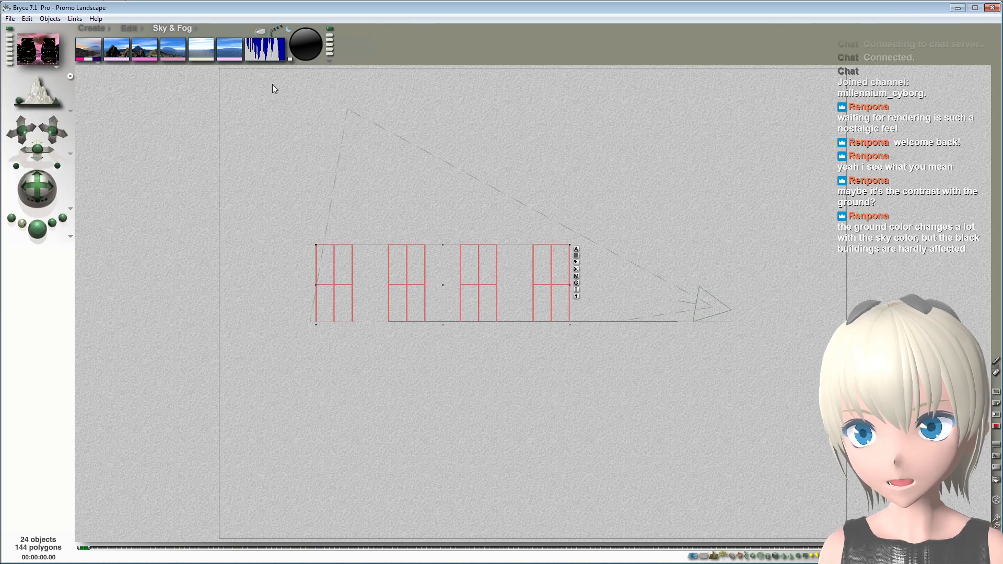
Step: Switch the render options to Full Render and accept the settings
left_click(70, 237)
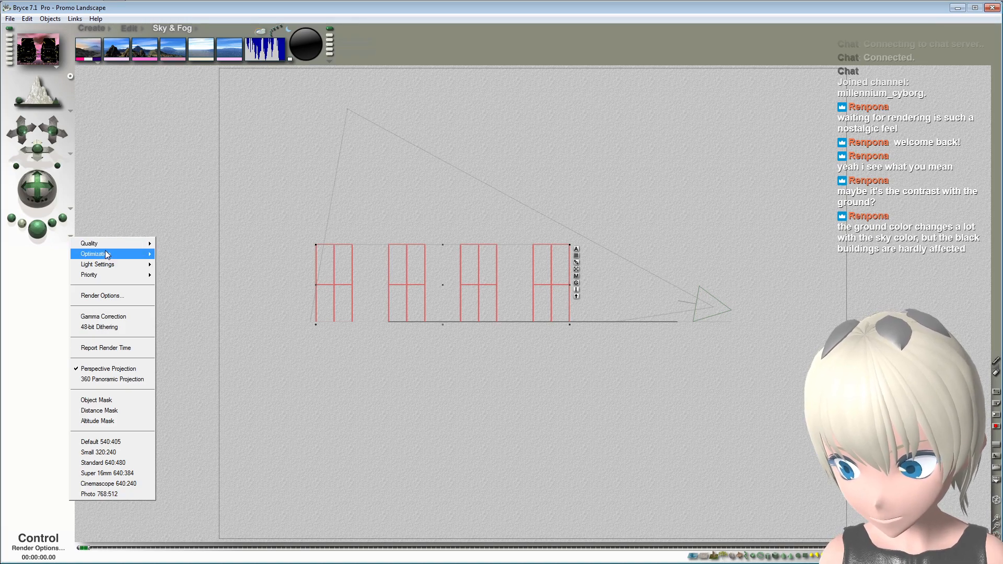
mouse_move(110, 257)
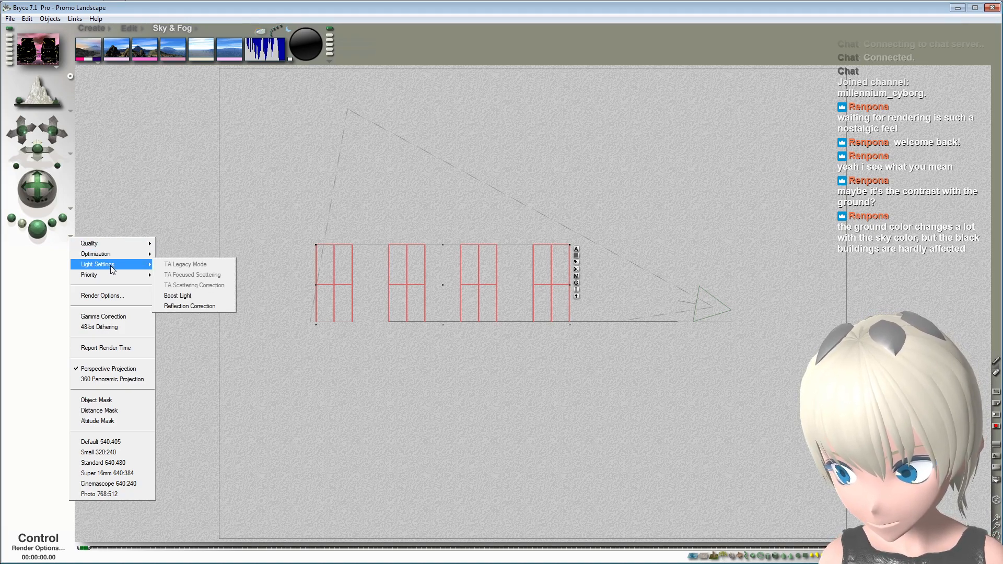
mouse_move(116, 276)
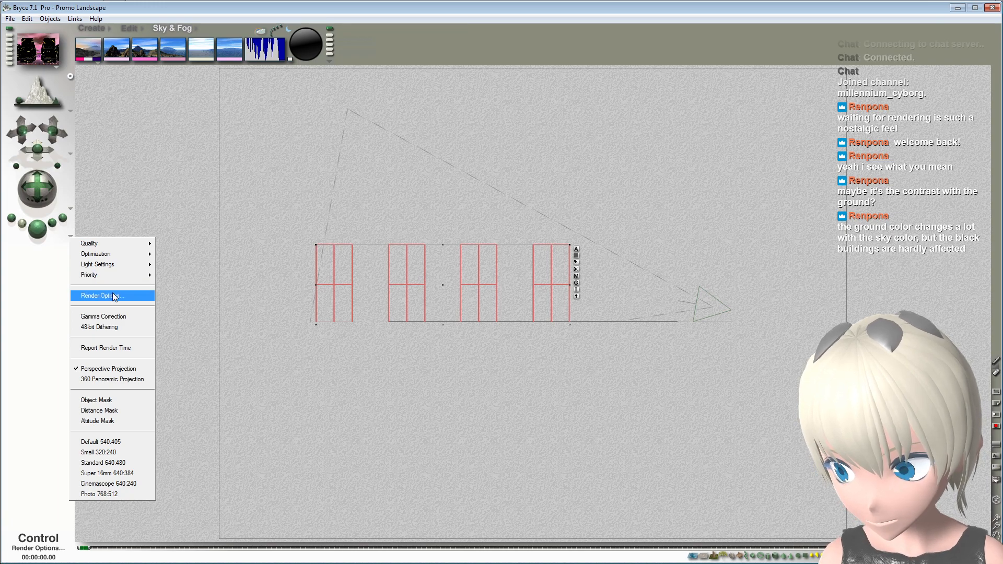
left_click(115, 295)
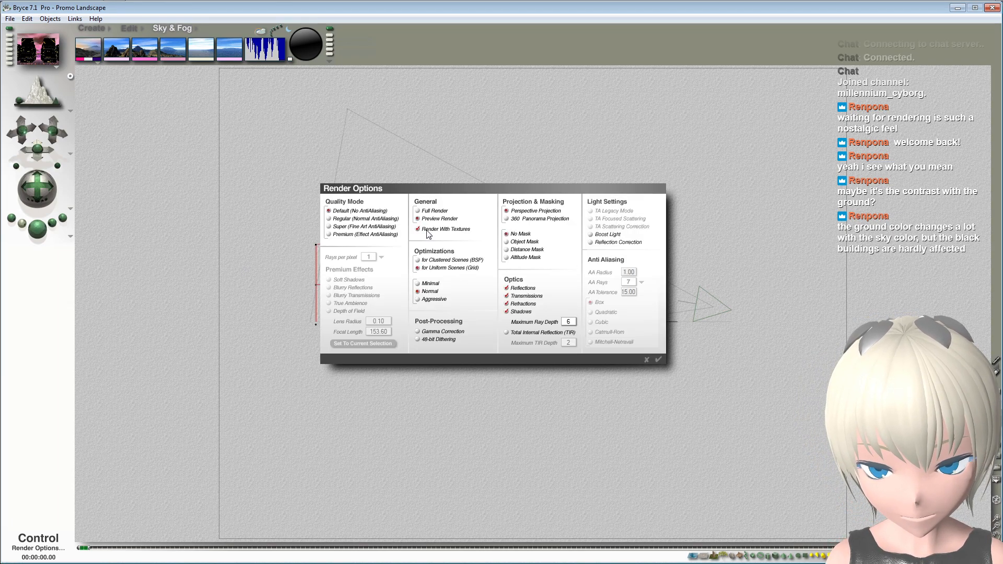
left_click(418, 211)
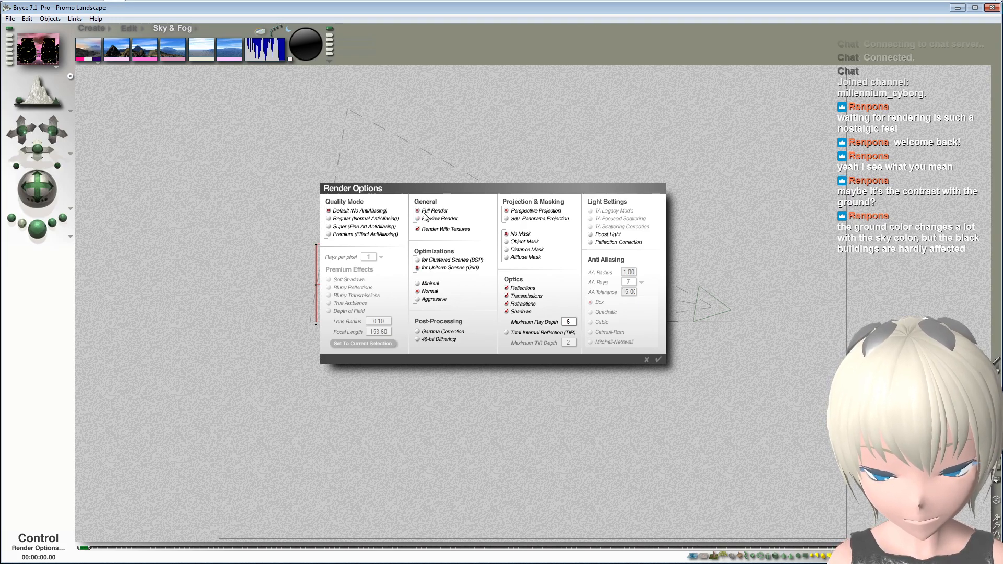
left_click(659, 360)
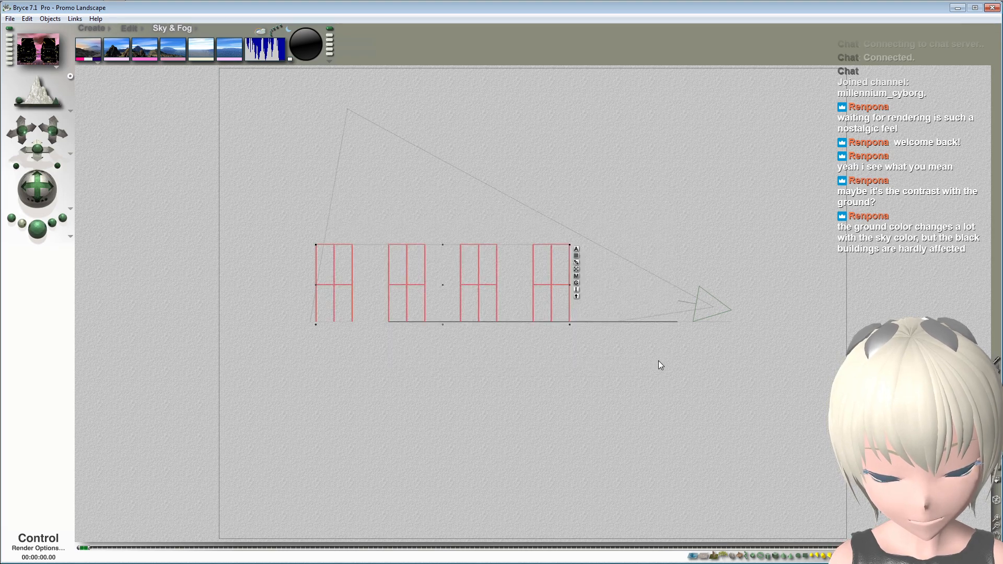
Step: Return to the camera view between the towers and run a full render of the city
left_click(25, 99)
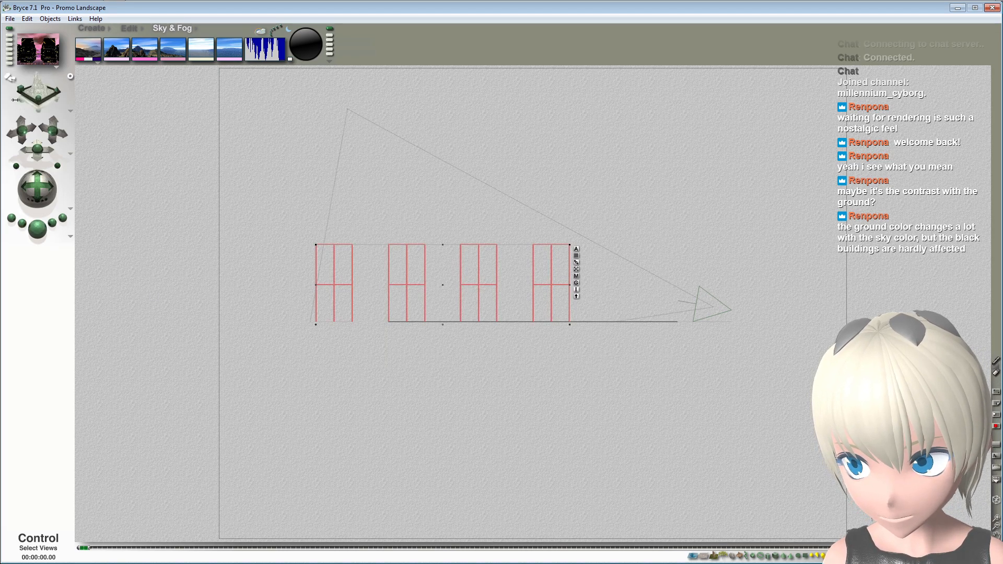
left_click(38, 228)
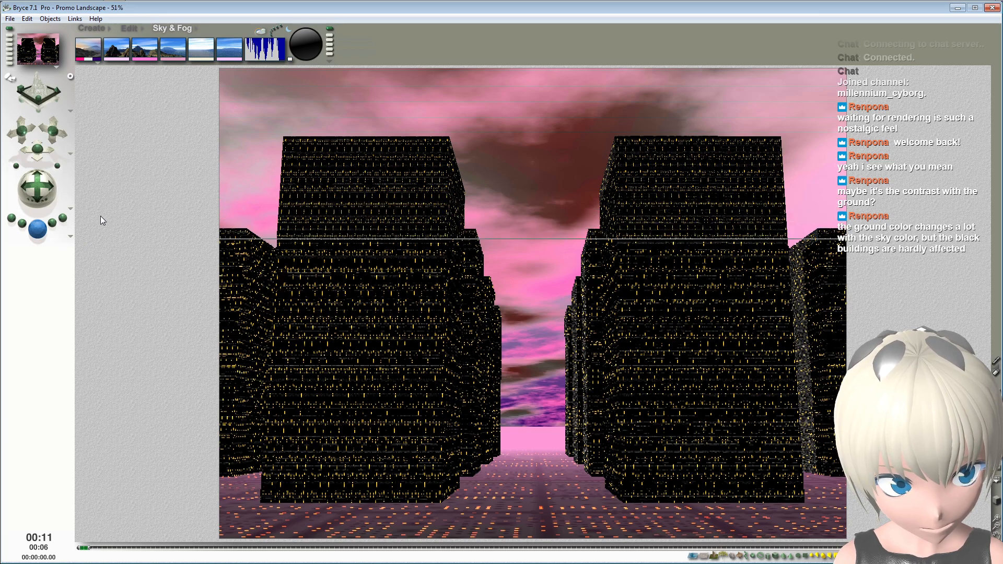
left_click(33, 226)
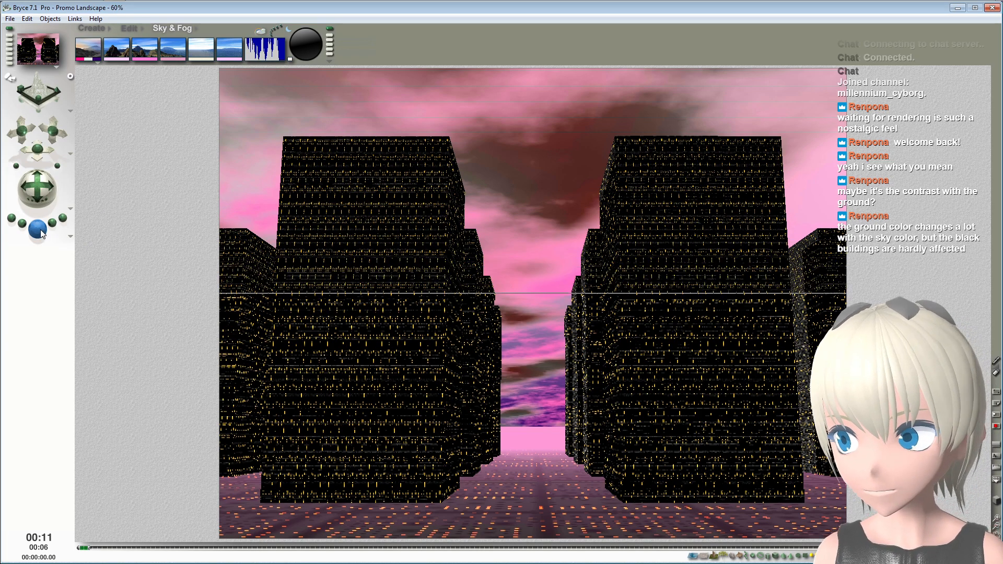
Step: Set the render masking to Distance Mask and render the camera view as a depth image
left_click(12, 218)
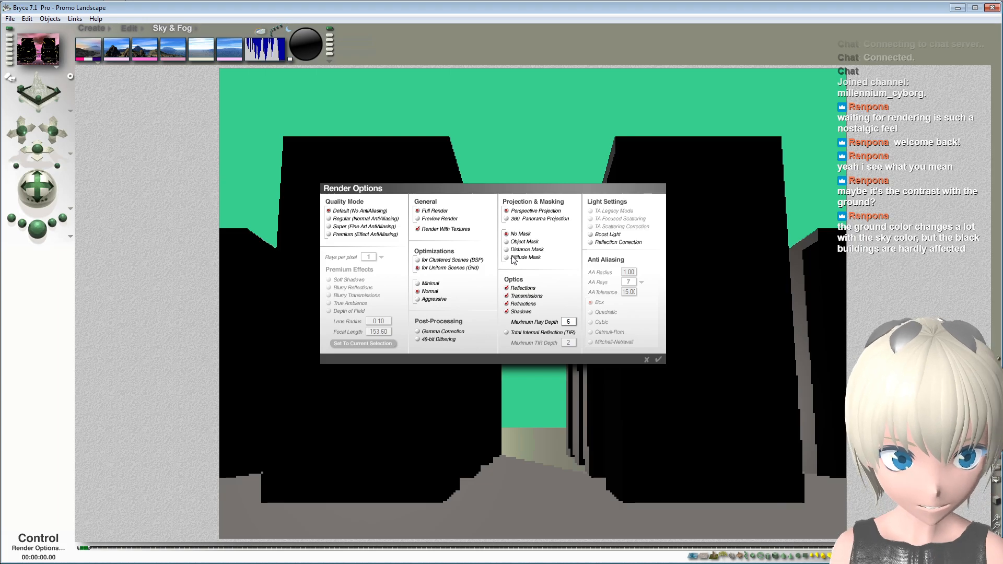
left_click(507, 250)
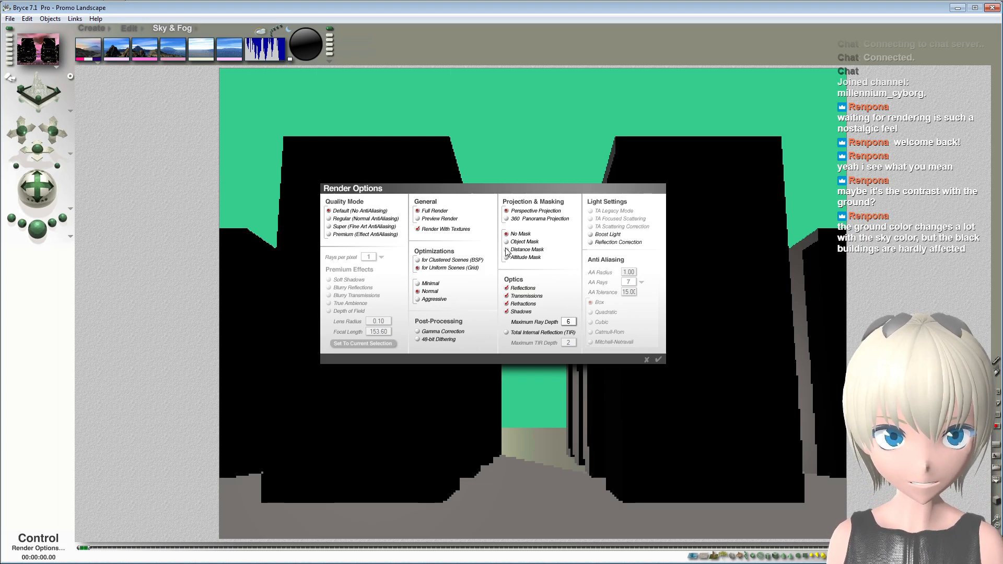
left_click(657, 359)
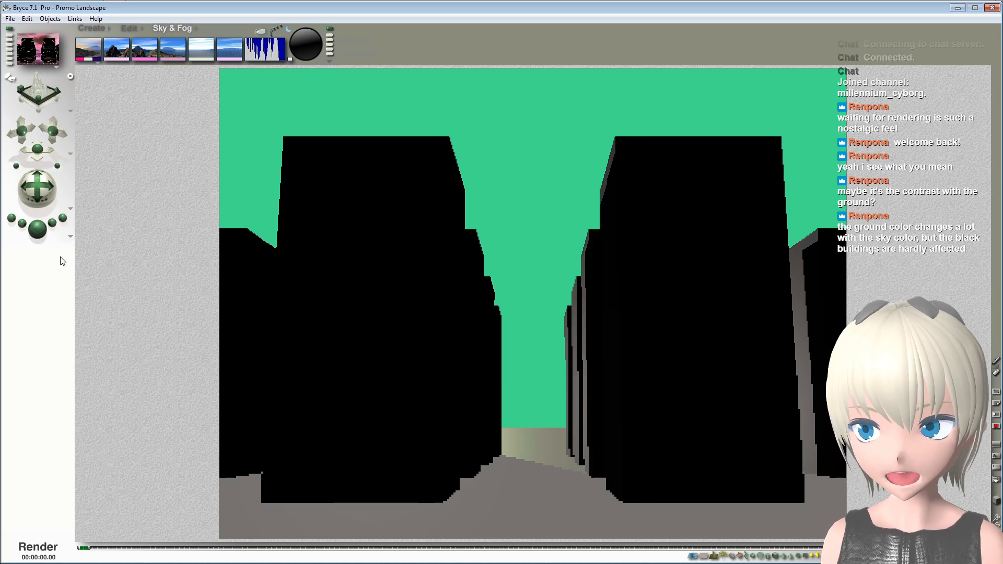
key("ctrl+r")
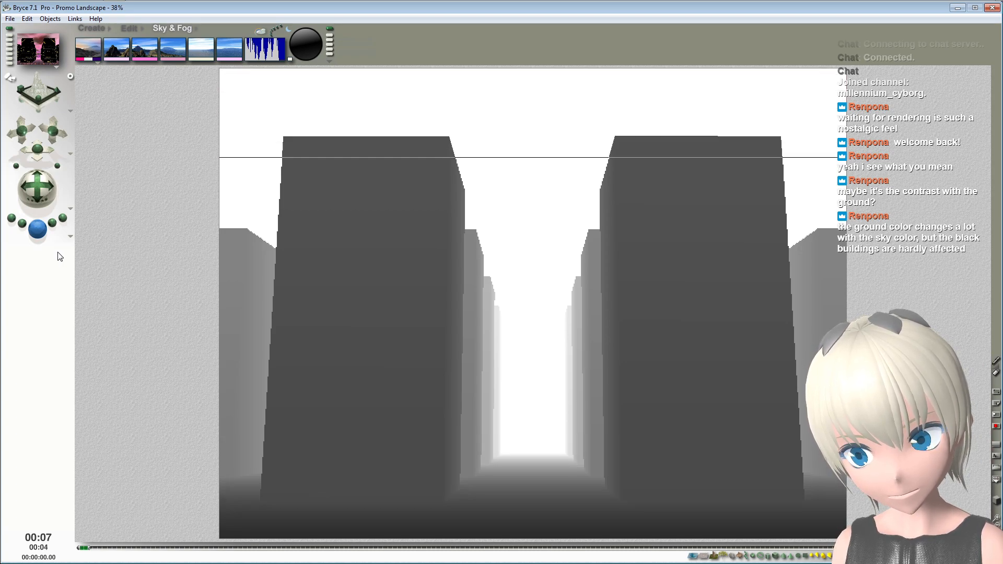
Step: Stop the depth render and set the render masking to No Mask, accepting the render options
left_click(39, 229)
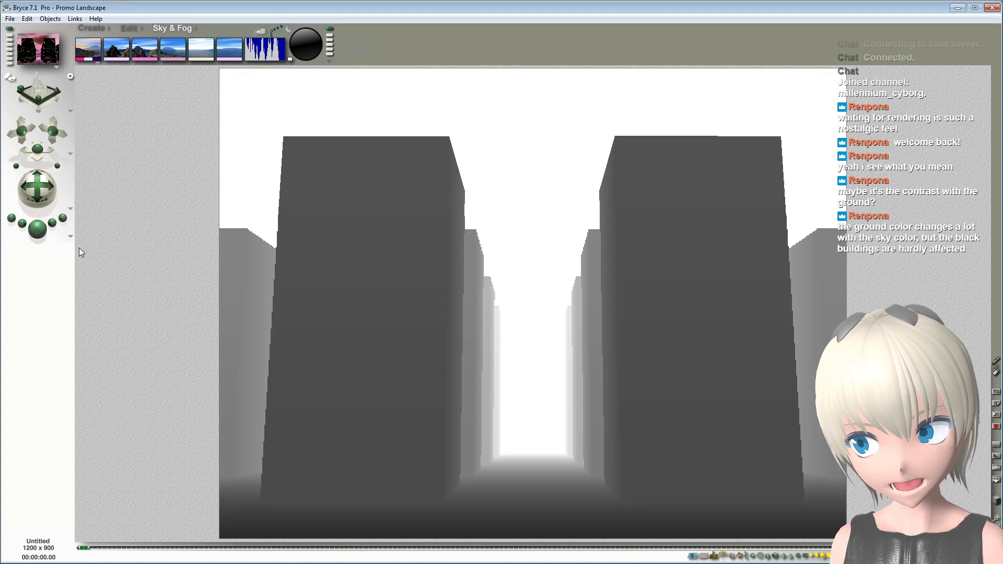
left_click(71, 237)
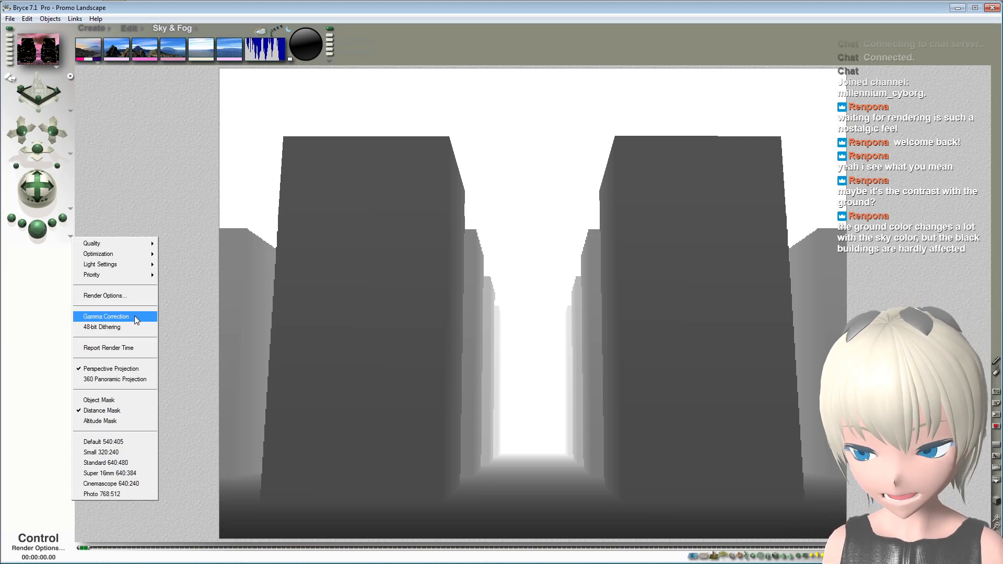
left_click(123, 296)
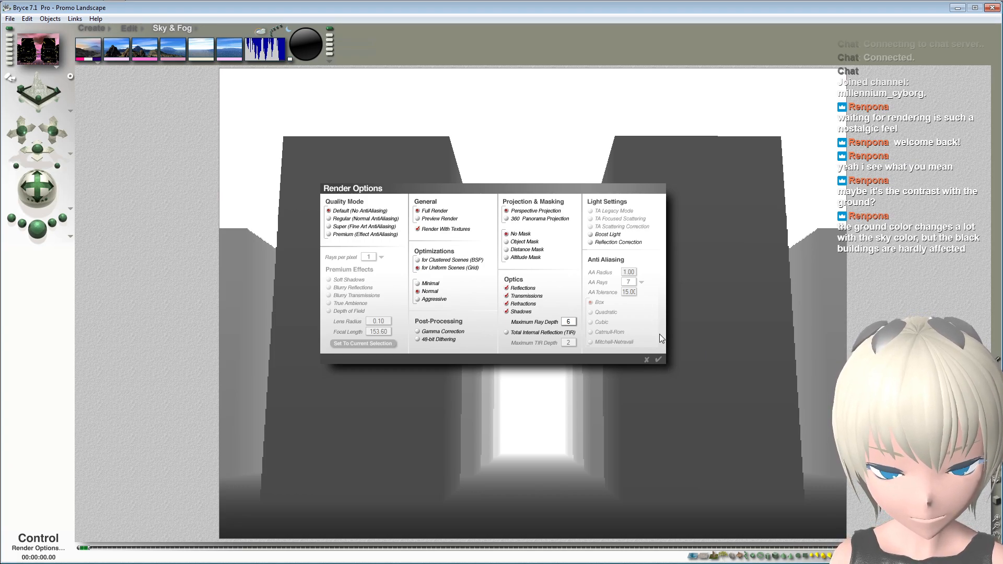
left_click(659, 361)
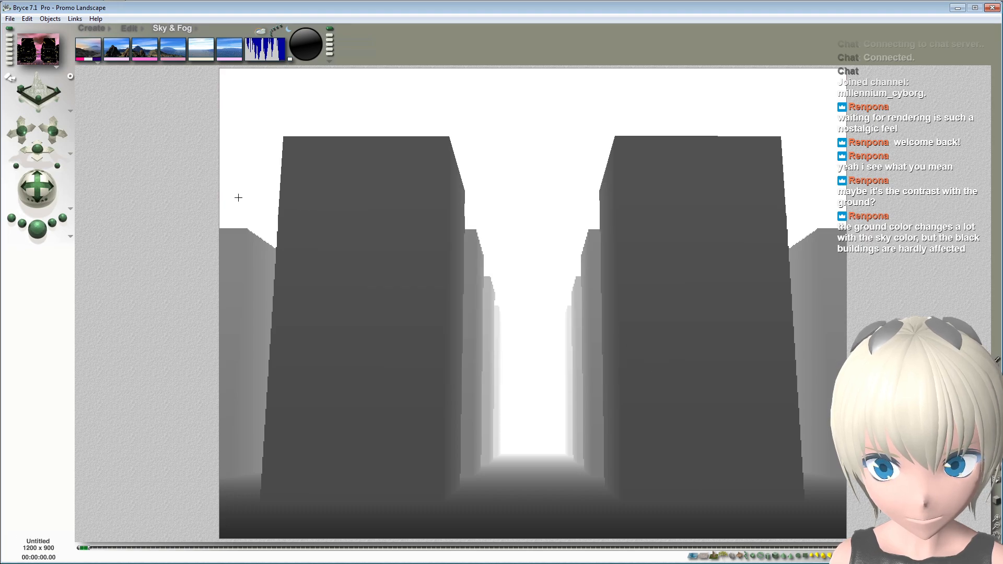
Step: Open the Sky Lab and look through its Sun & Moon, Cloud Cover and Atmosphere settings
left_click(97, 63)
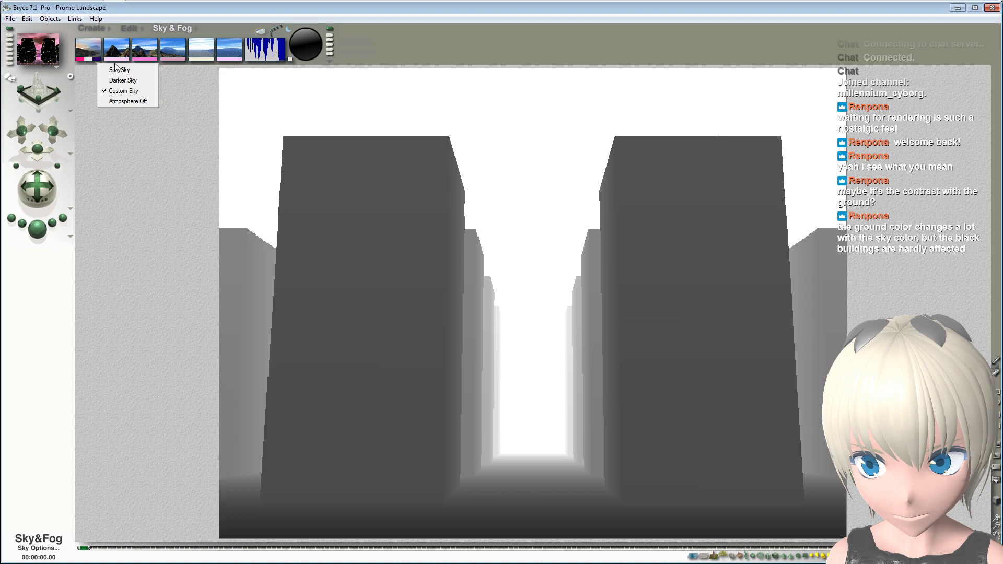
left_click(194, 74)
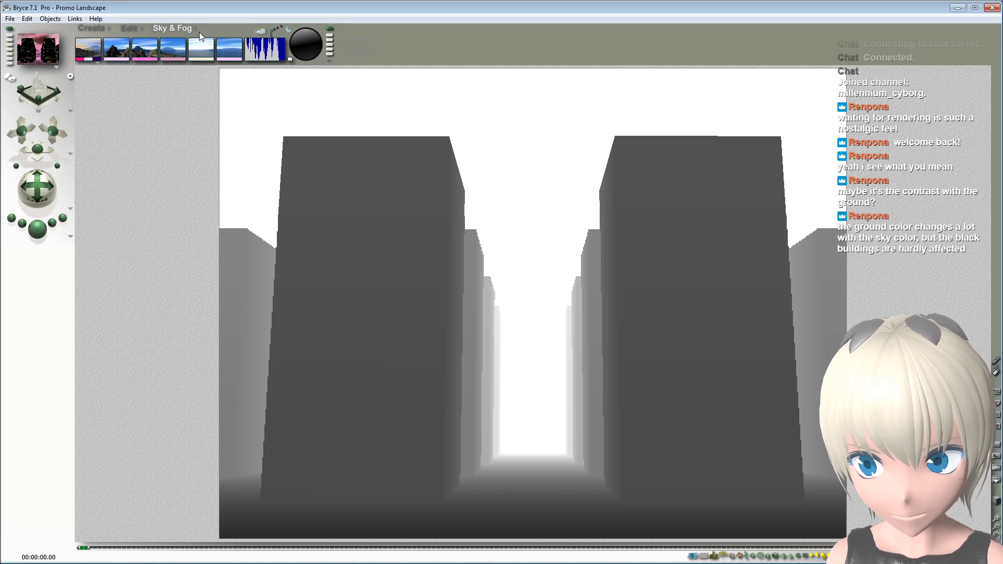
left_click(262, 35)
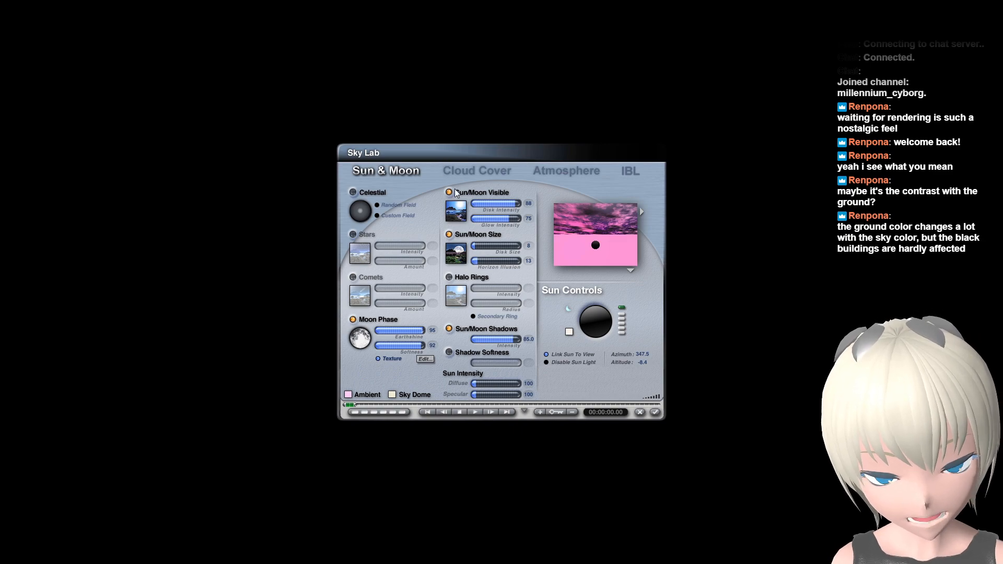
left_click(477, 173)
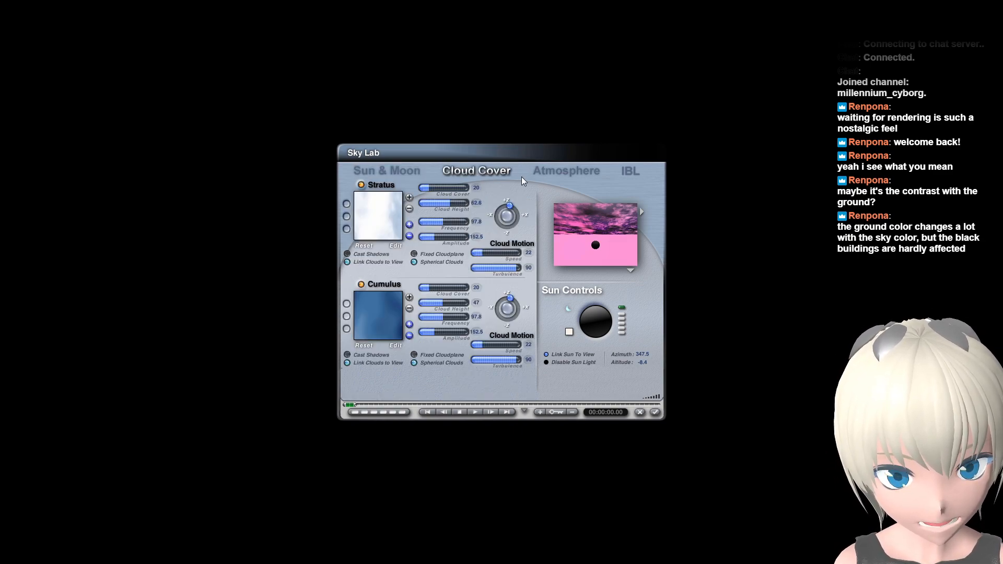
left_click(567, 173)
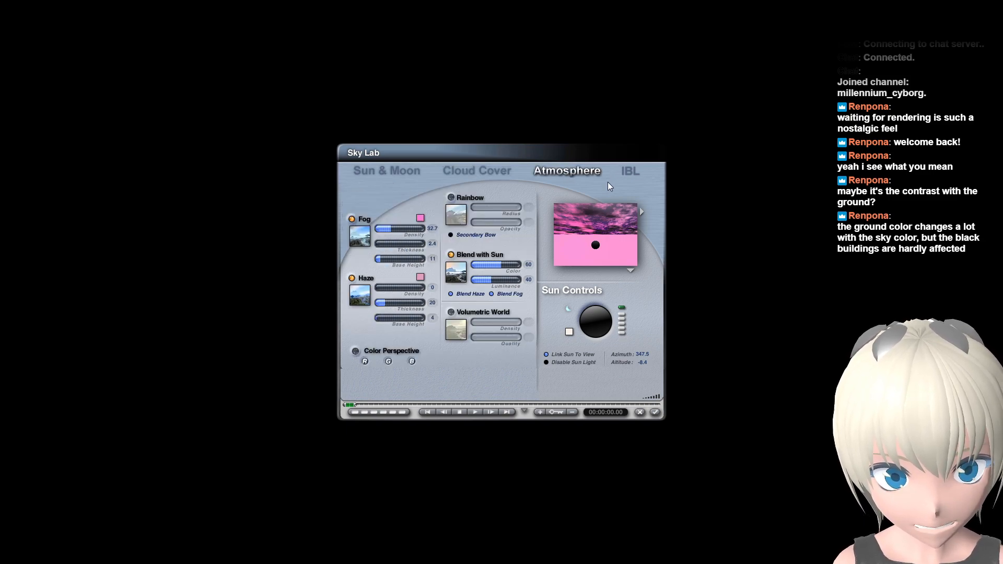
Step: Try toggling Fog and Color Perspective in the sky's atmosphere settings
left_click(351, 219)
left_click(352, 220)
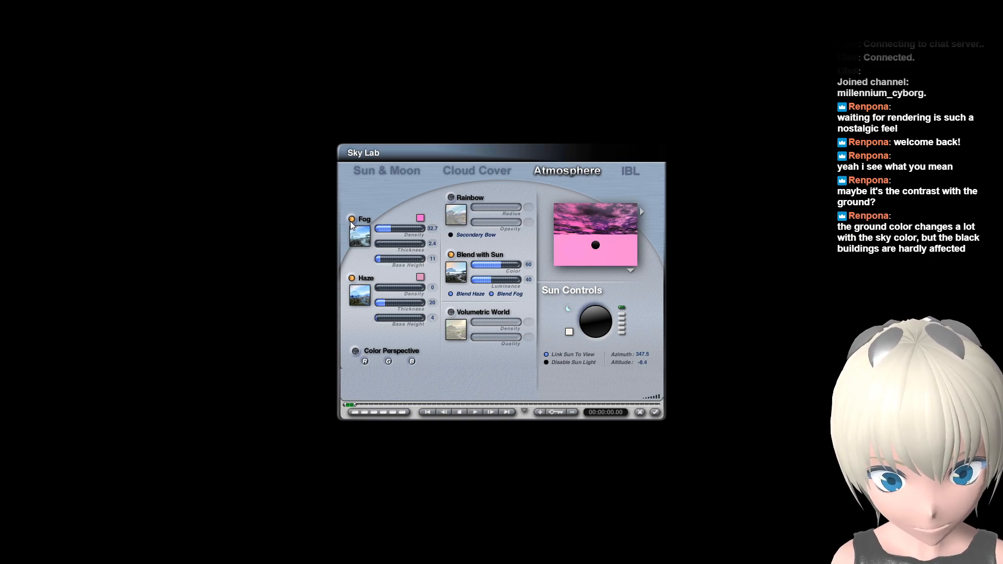
left_click(357, 351)
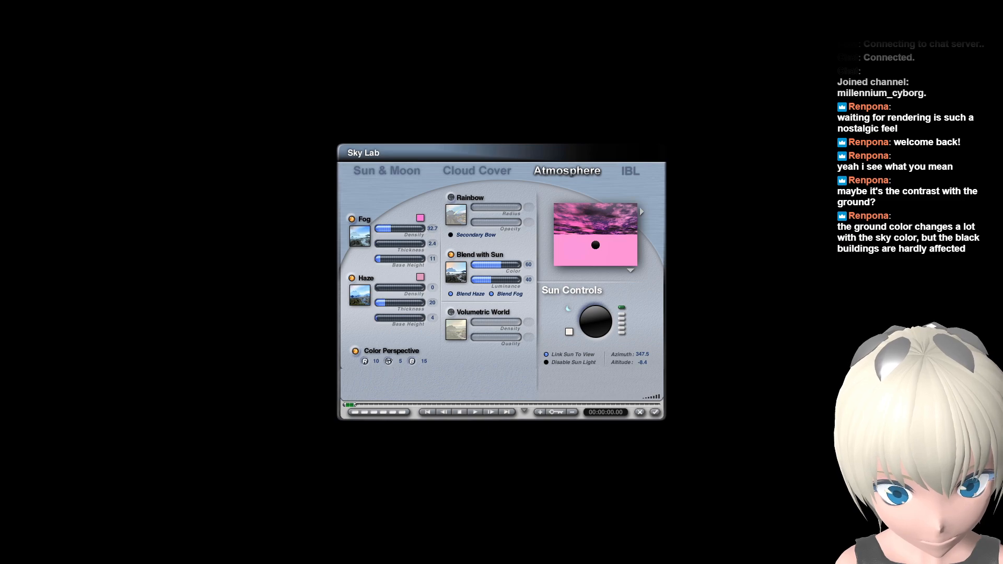
left_click(356, 351)
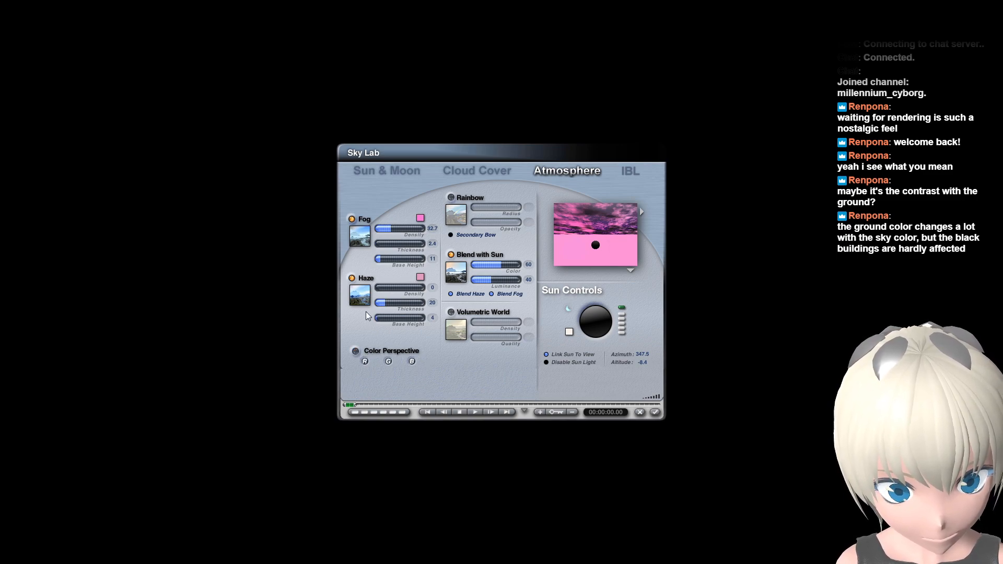
left_click(351, 219)
Step: Examine the sky's IBL, Cloud Cover and Sun & Moon settings and close the Sky Lab
left_click(625, 169)
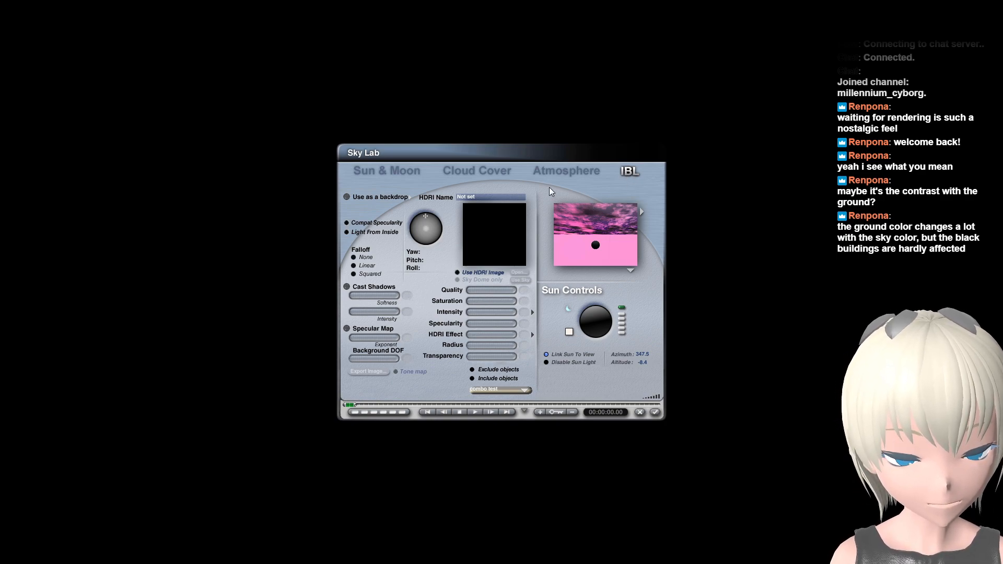
left_click(453, 174)
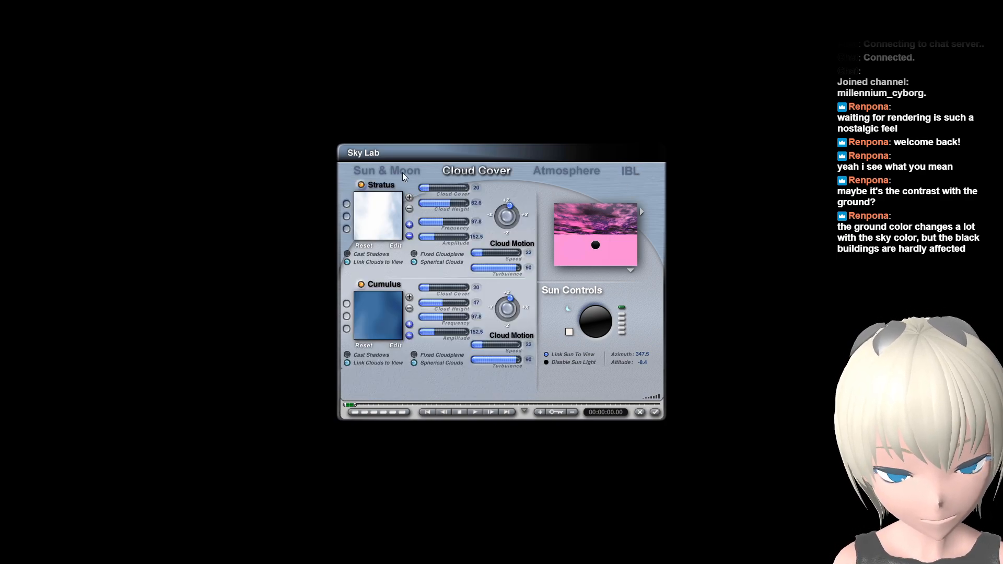
left_click(399, 170)
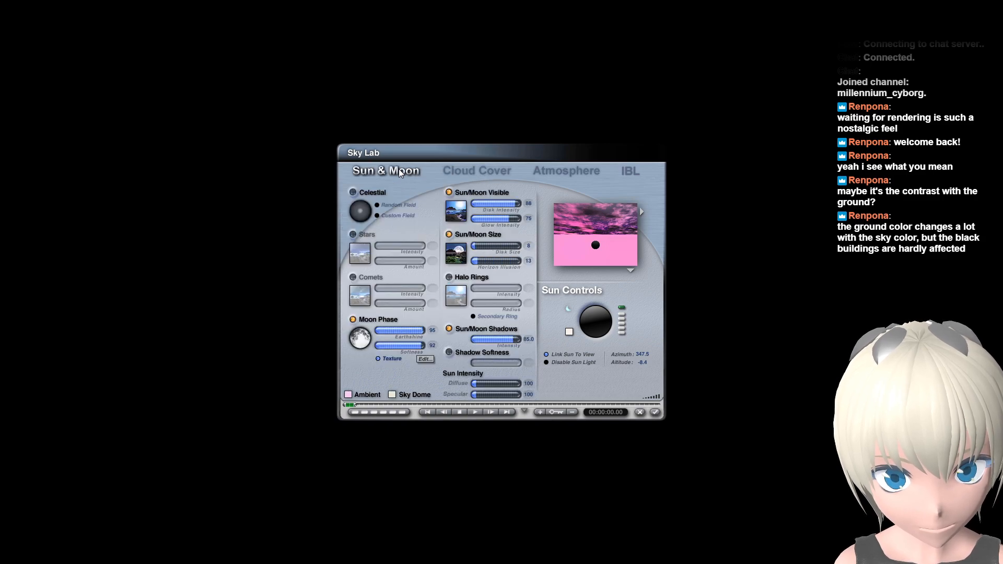
left_click(655, 412)
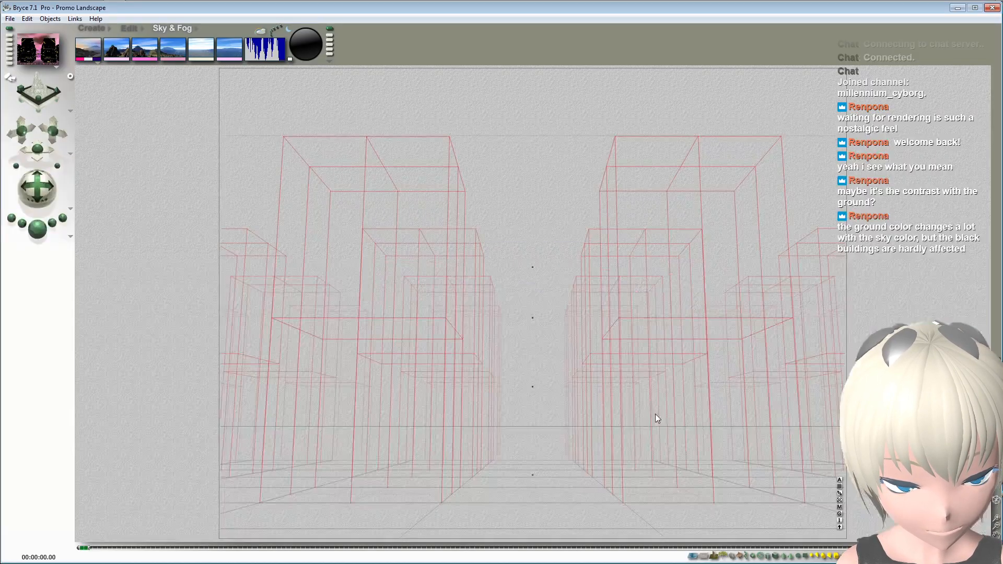
Step: Check the selected buildings' object attributes and family color options and dismiss both dialogs
left_click(840, 480)
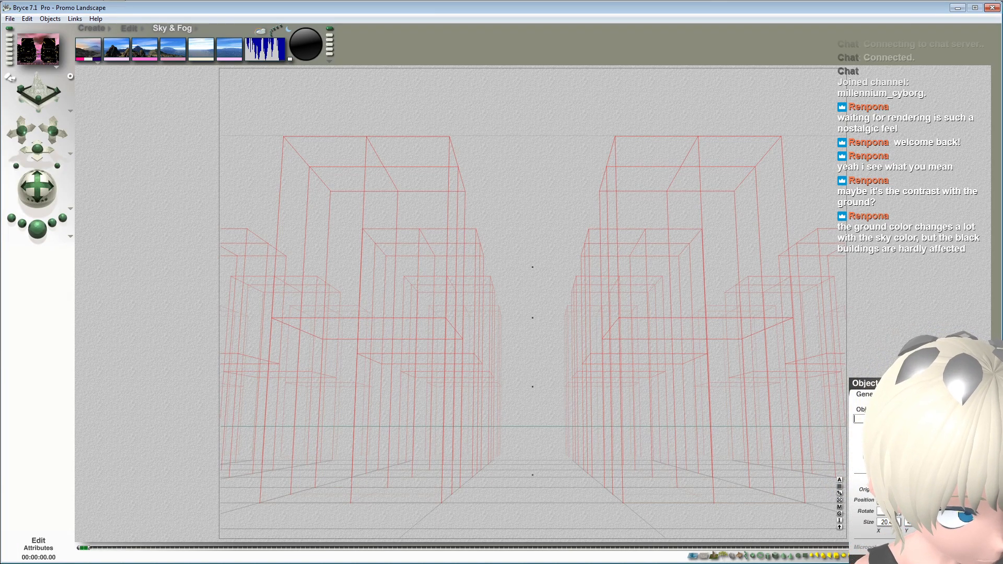
key("Escape")
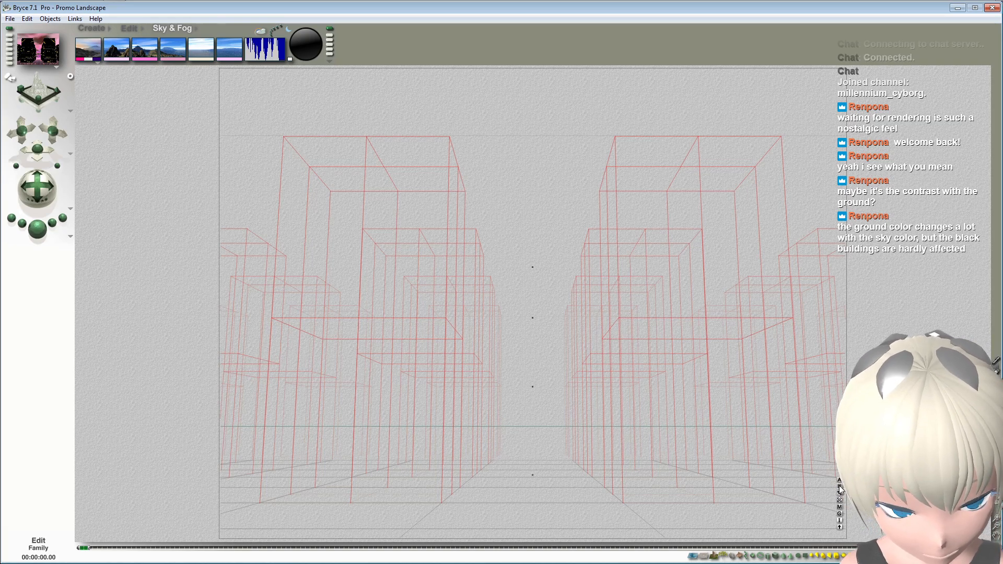
left_click(839, 494)
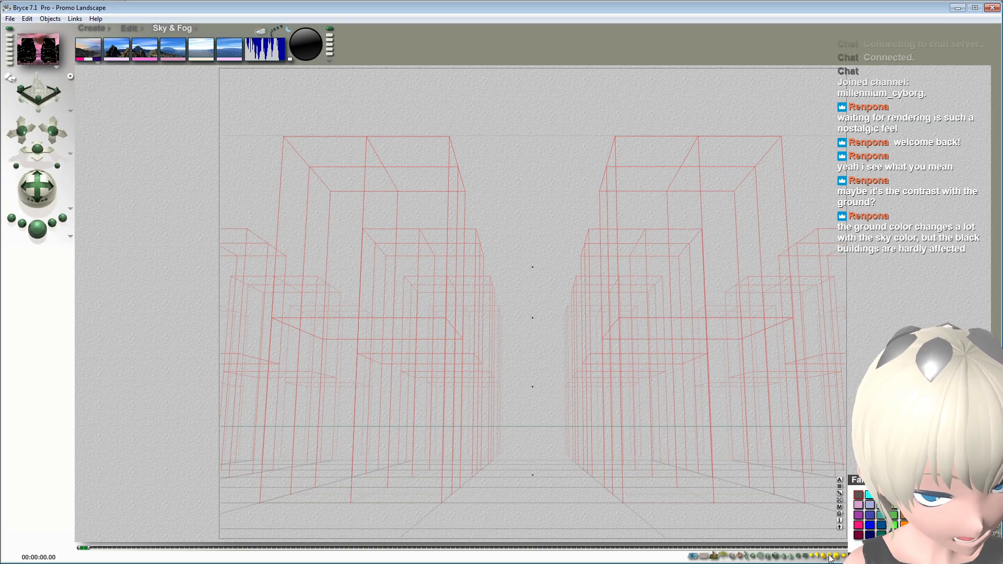
left_click(869, 547)
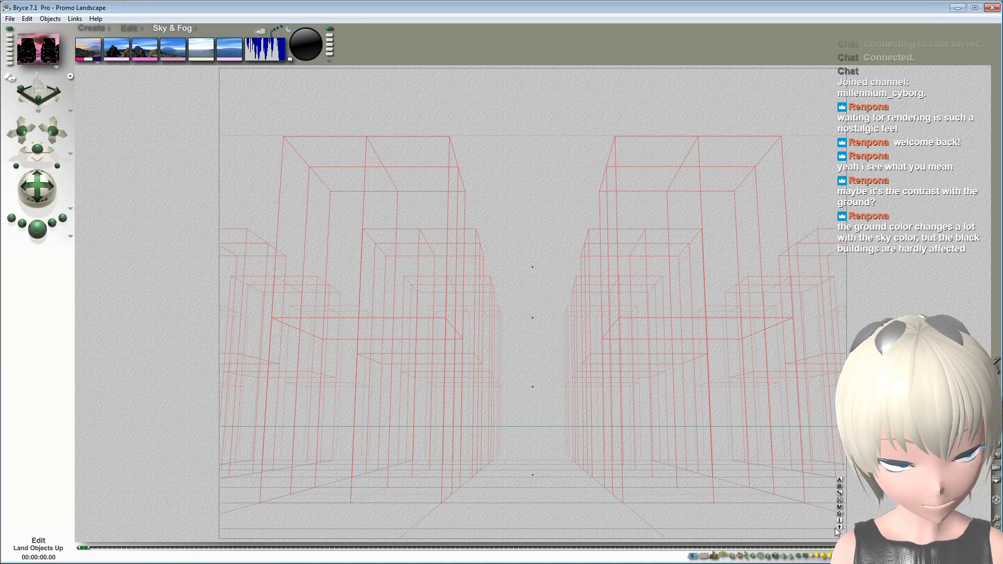
Step: Render the camera view between the towers without a mask, stopping the render partway through its passes
left_click(37, 228)
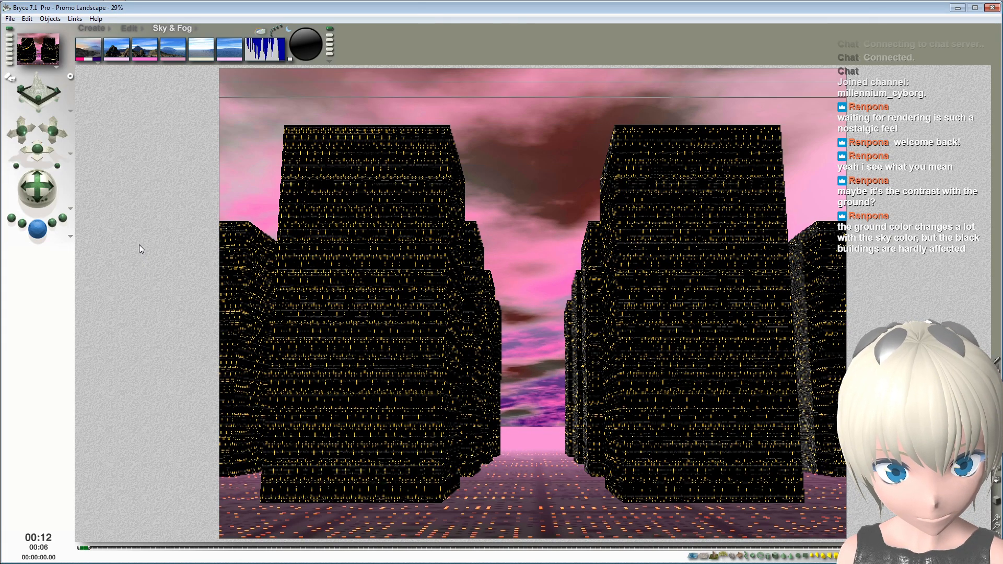
left_click(36, 235)
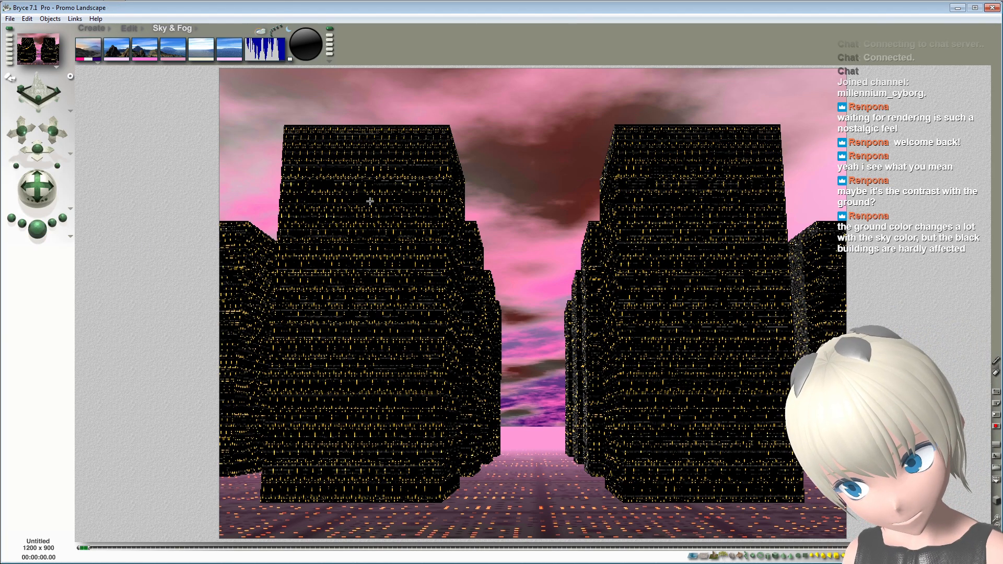
Step: Set the X, Y and Z scale of texture D in the buildings' material to 100%
key("ctrl+m")
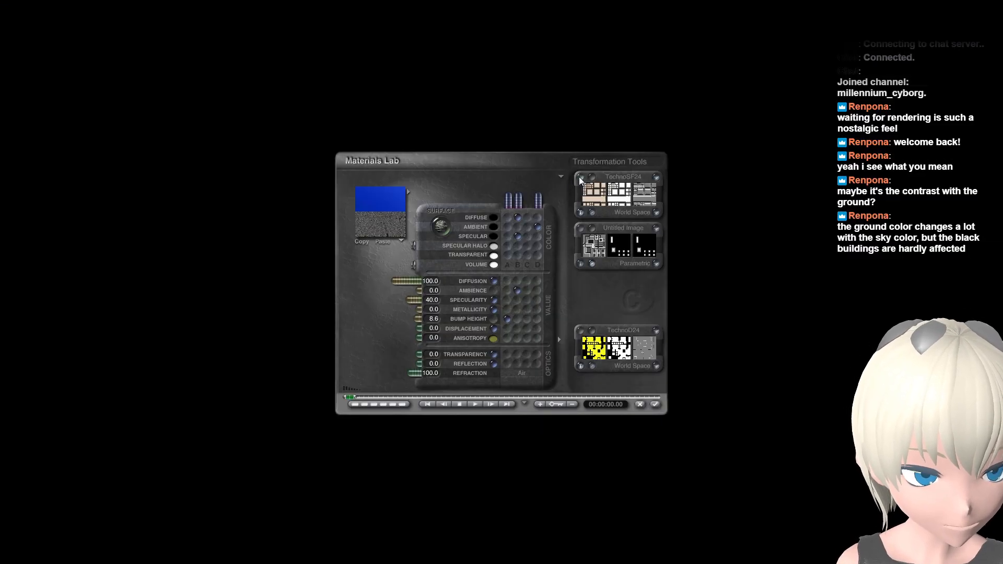
left_click(582, 331)
left_click(633, 200)
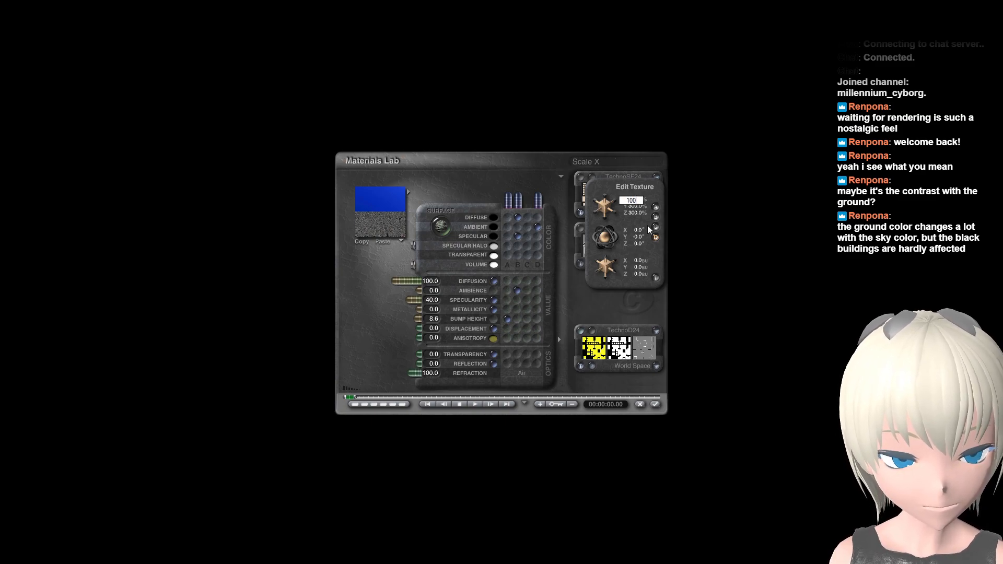
type("100")
key("Tab")
type("1")
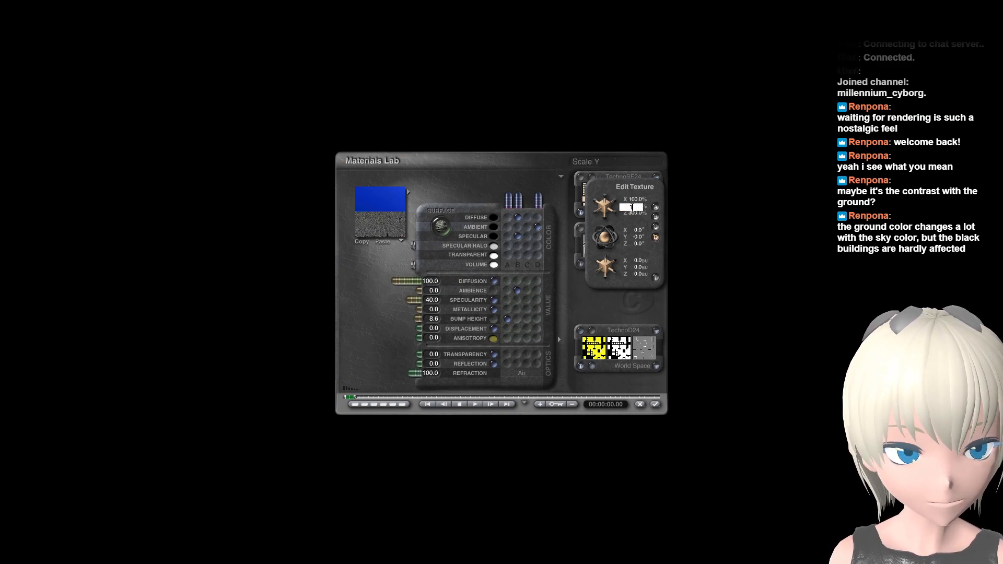
type("00")
key("Tab")
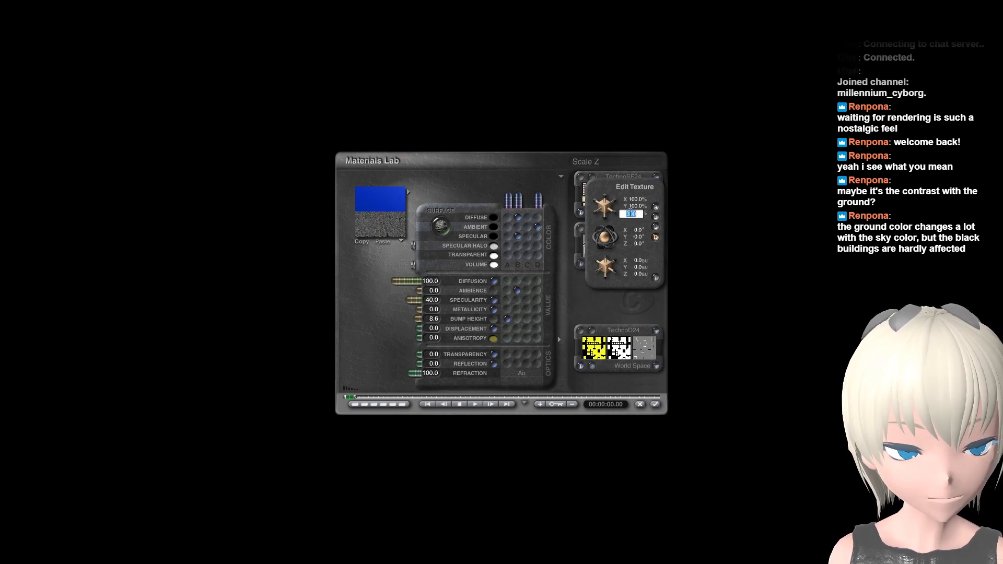
key("Return")
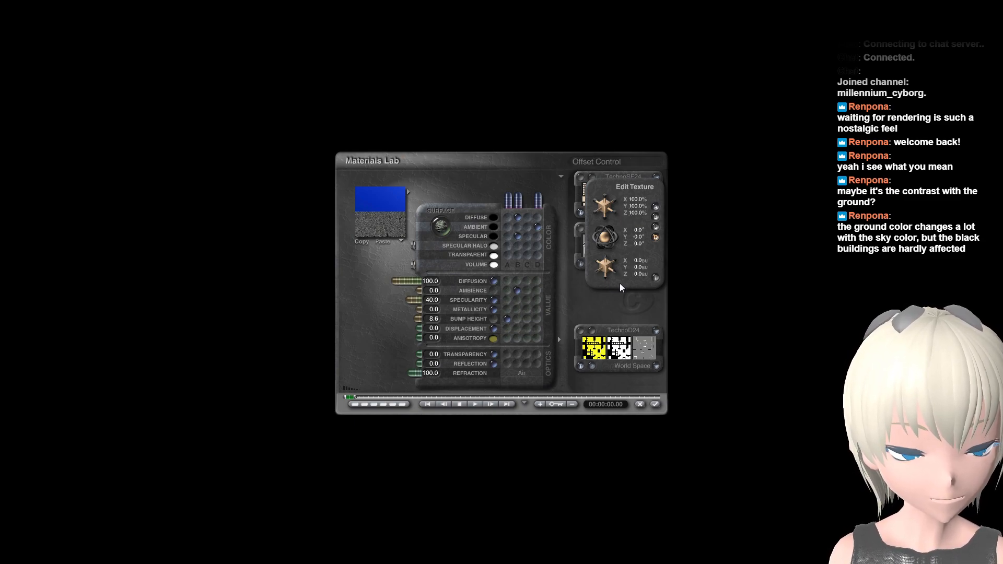
Step: Set the X, Y and Z scale of texture B in the buildings' material to 67%
left_click(657, 217)
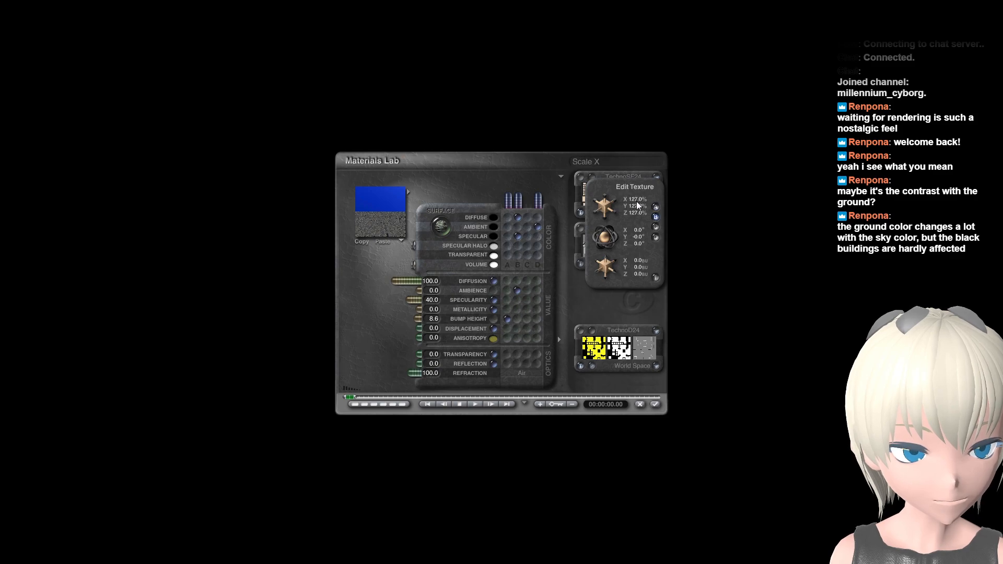
left_click(637, 200)
type("67")
key("Return")
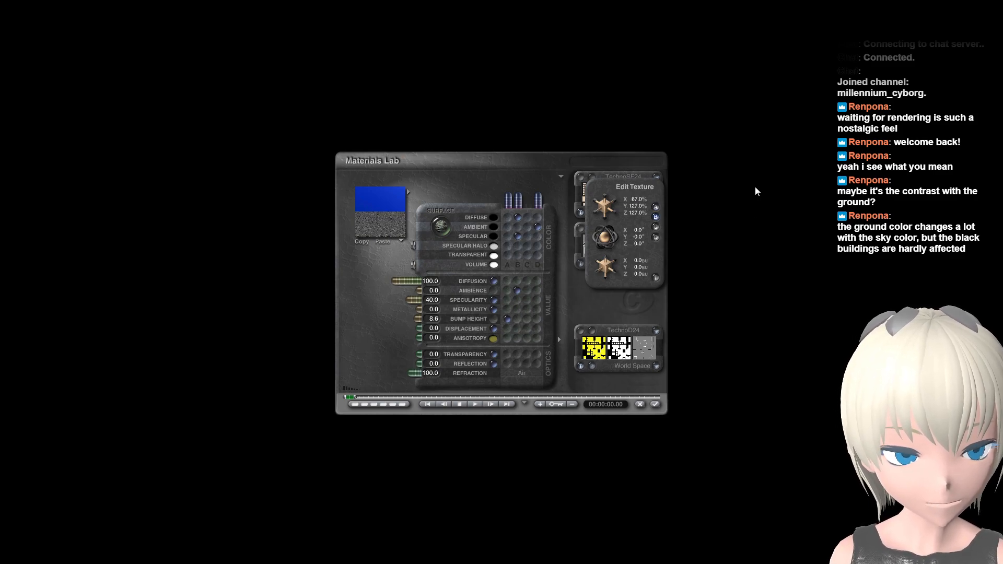
left_click(637, 207)
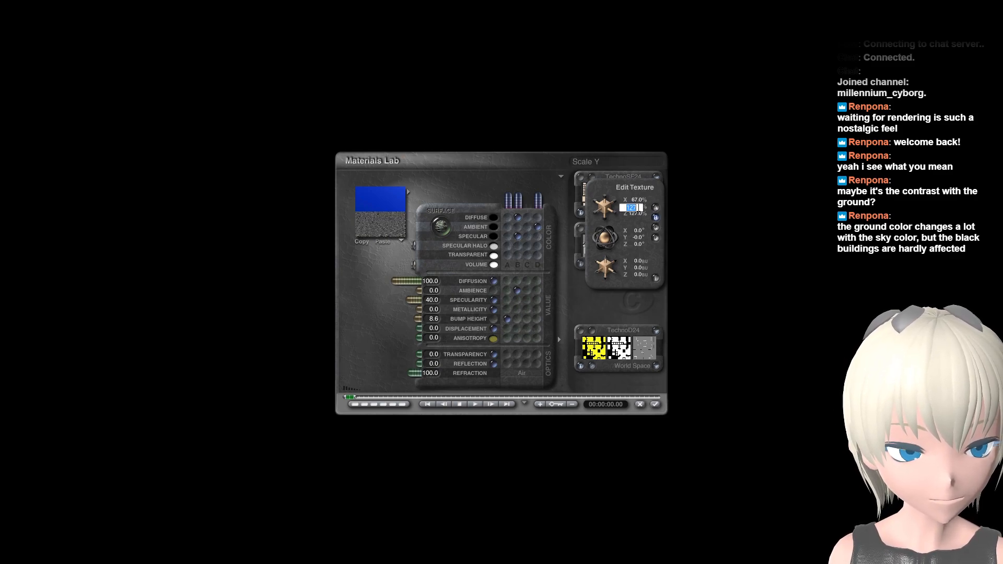
type("67")
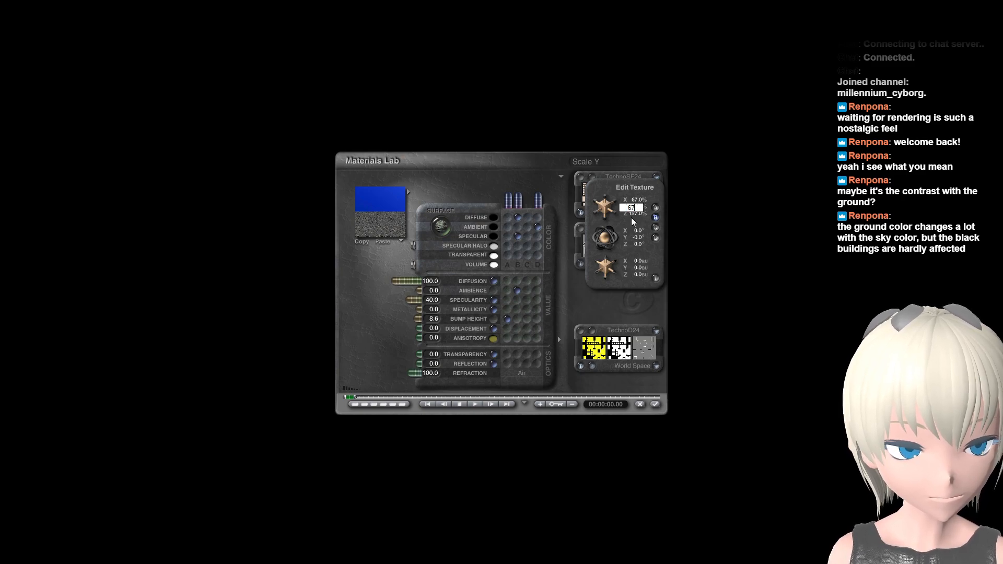
left_click(633, 214)
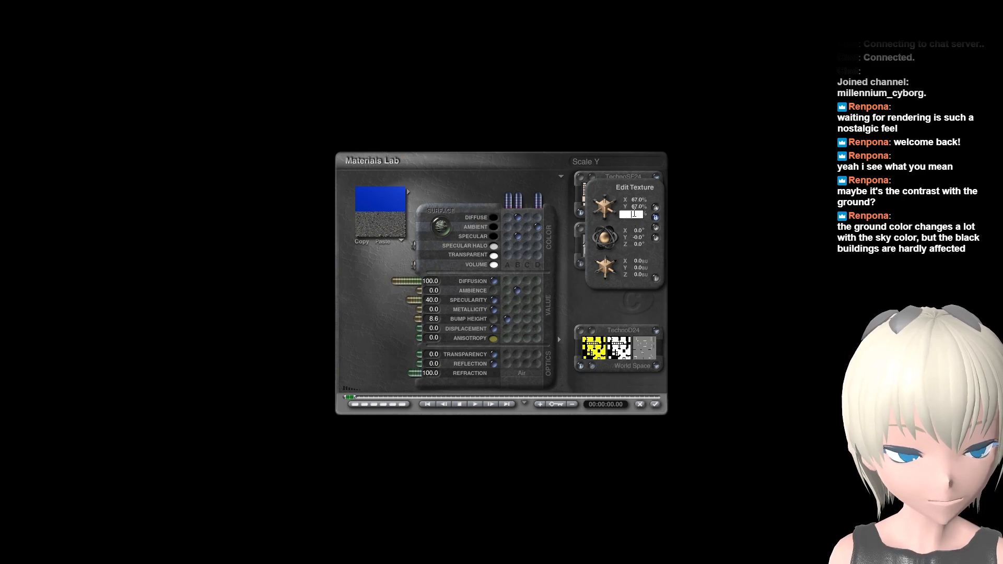
type("6")
type("7")
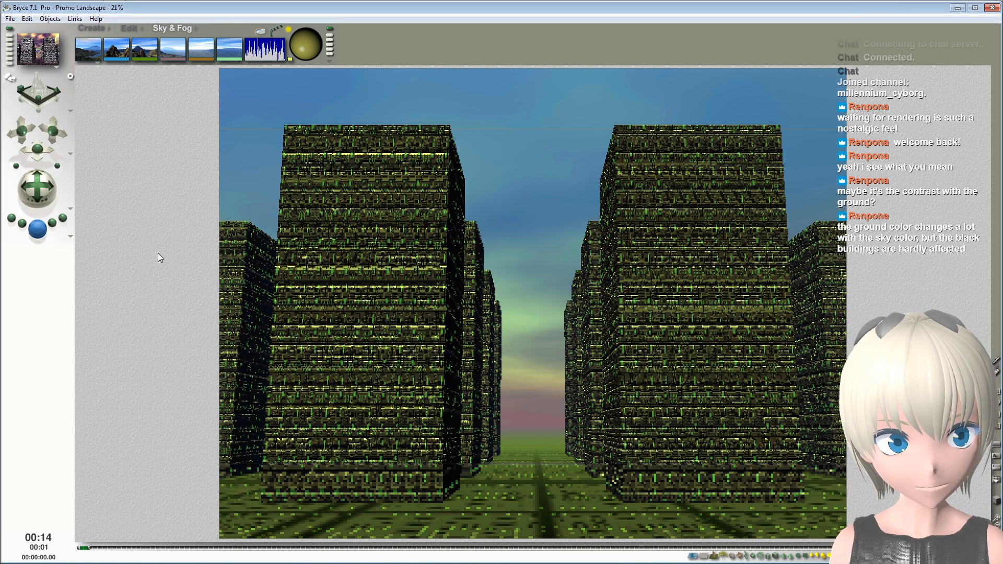
Step: Stop the running render and apply the Underwater Sunset preset from the Fantasy-SciFi skies
left_click(32, 231)
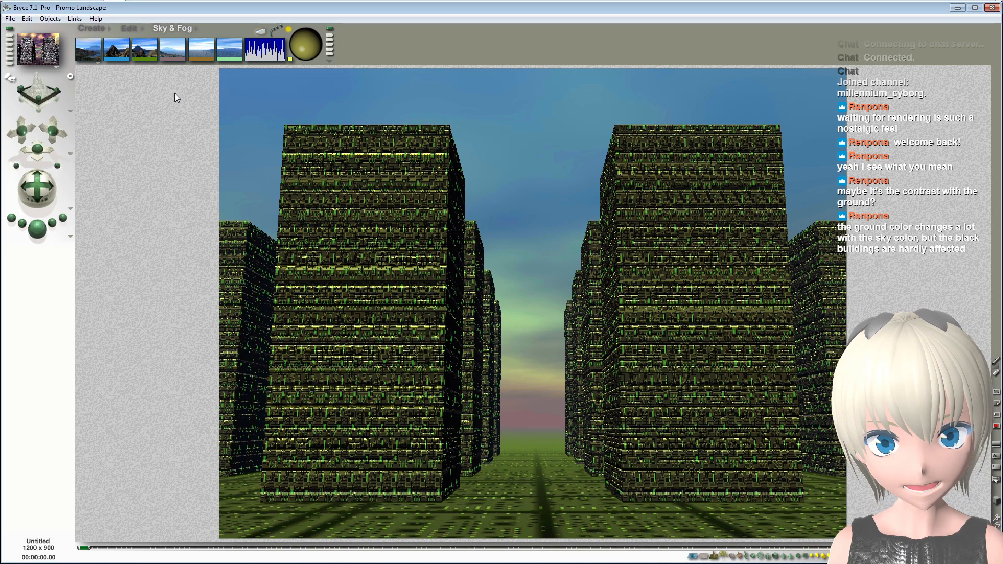
left_click(196, 29)
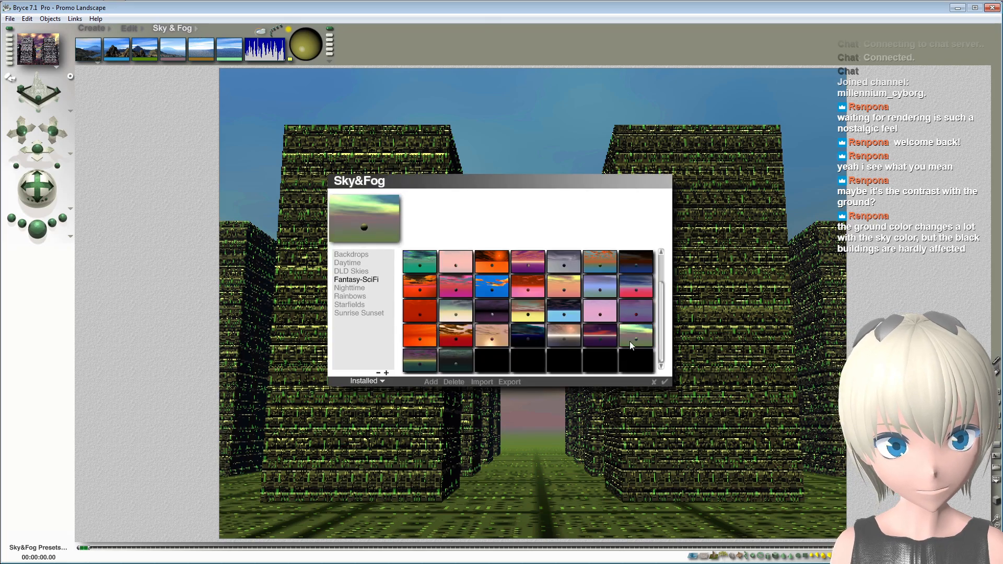
left_click(423, 360)
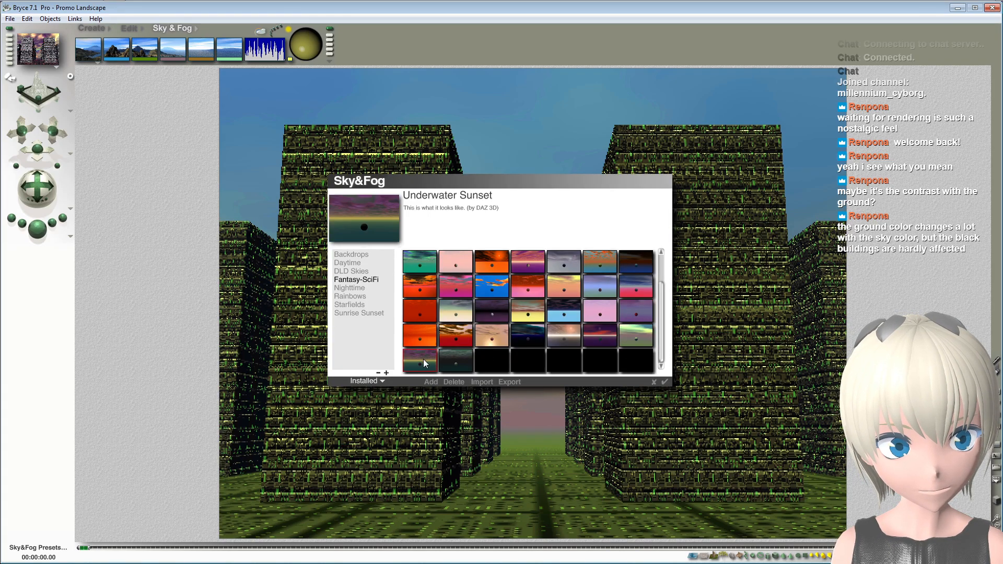
left_click(664, 382)
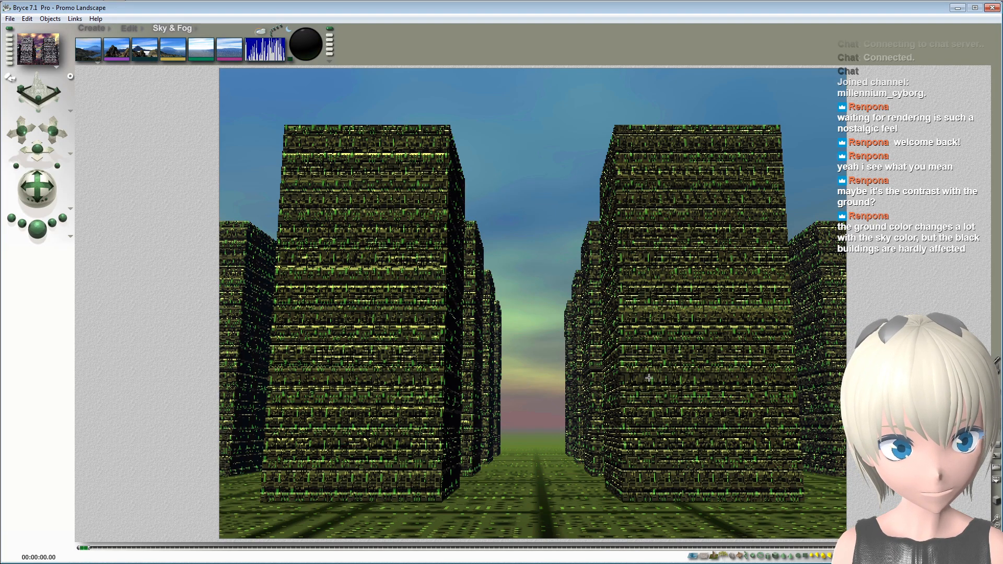
Step: Render the towers under the new sky, shift the sun toward daylight, and render the view again
left_click(37, 231)
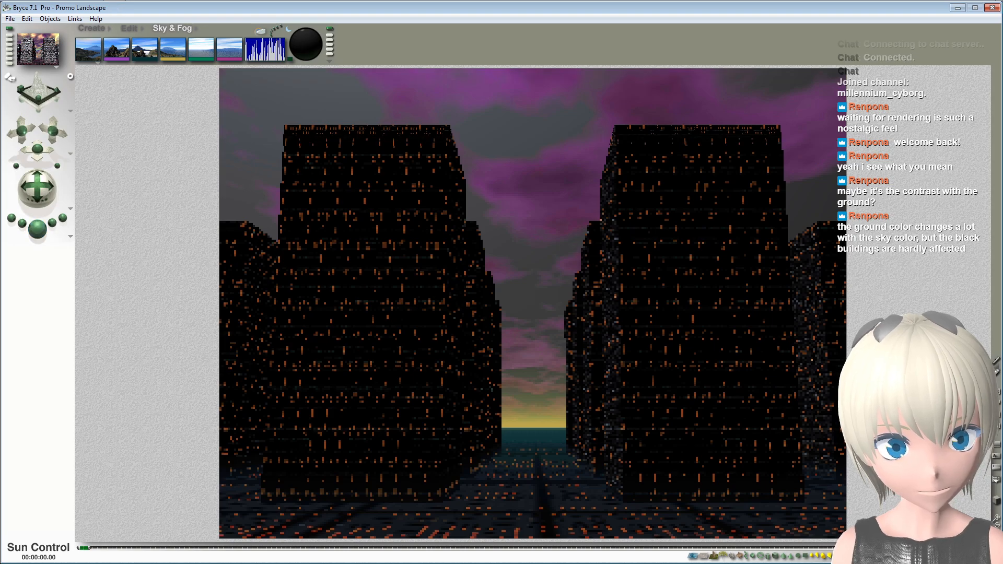
mouse_move(307, 47)
left_mouse_down()
mouse_move(296, 72)
mouse_move(305, 42)
left_mouse_up()
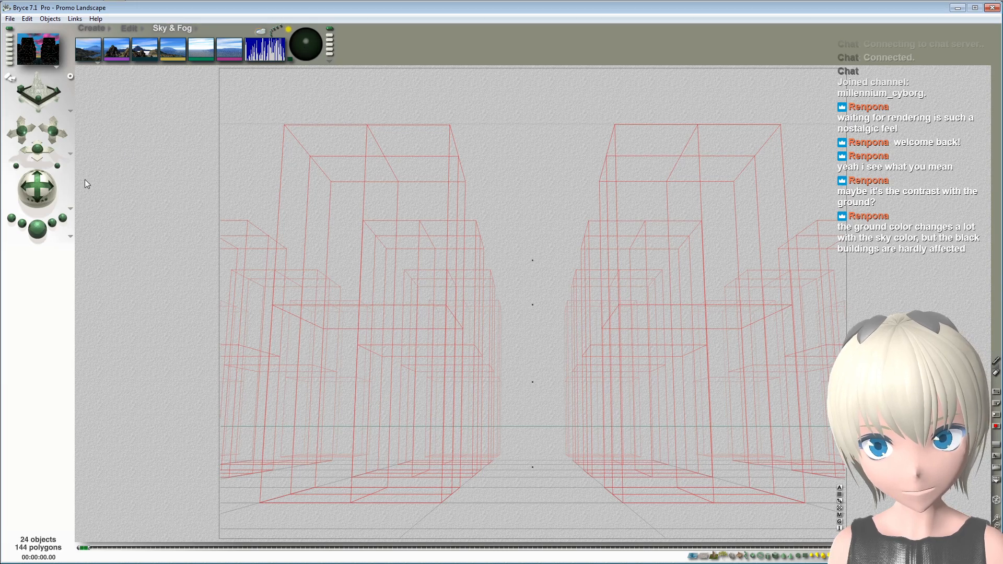
left_click(42, 234)
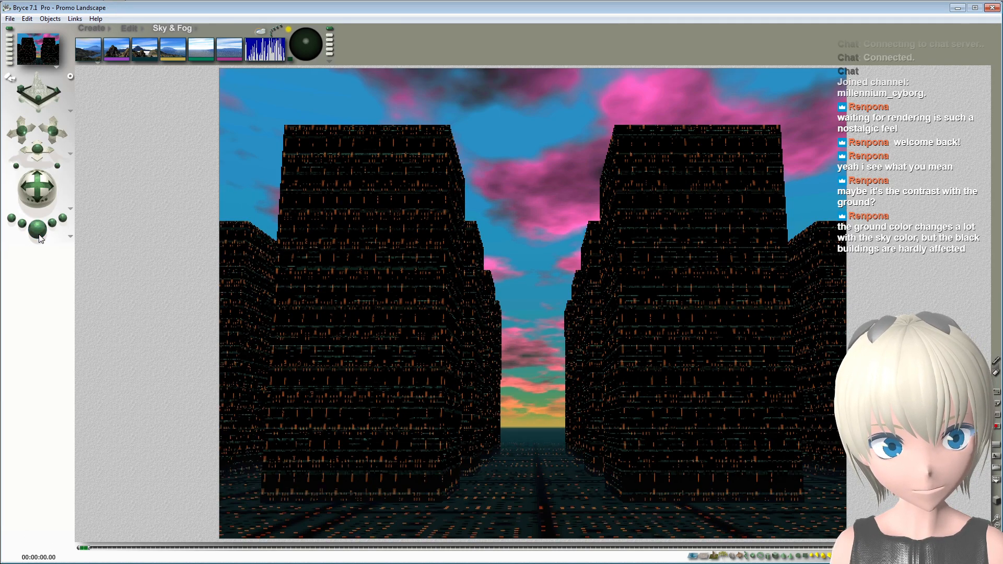
Step: Try the Darker Sky and Custom Sky modes on the current sky and return it to Soft Sky
left_click(96, 62)
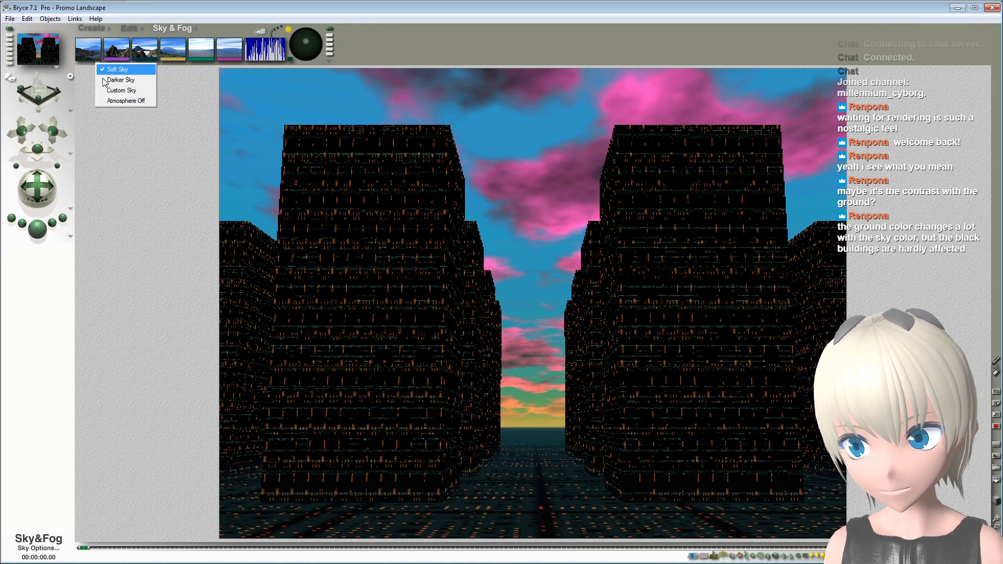
left_click(100, 79)
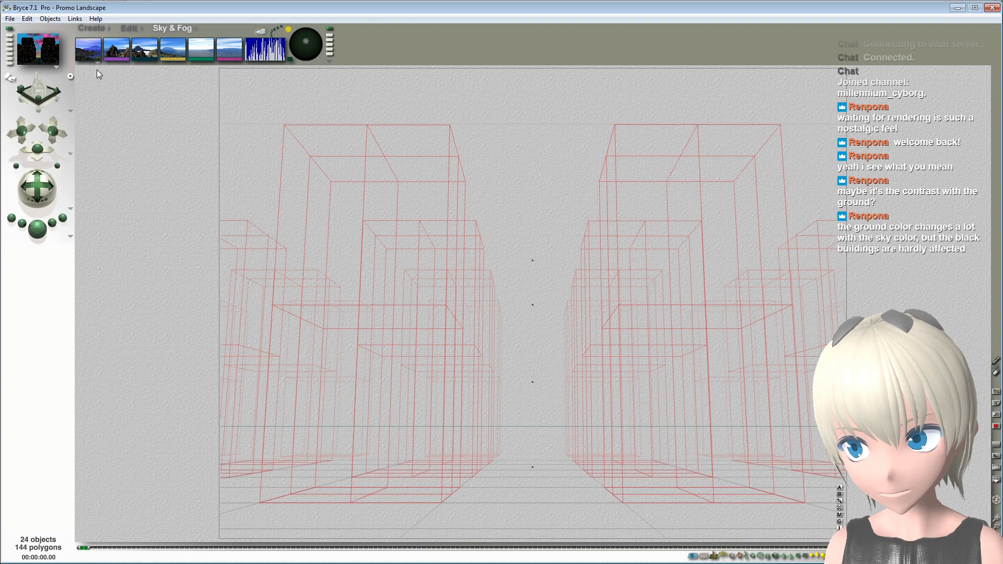
left_click(95, 63)
left_click(105, 90)
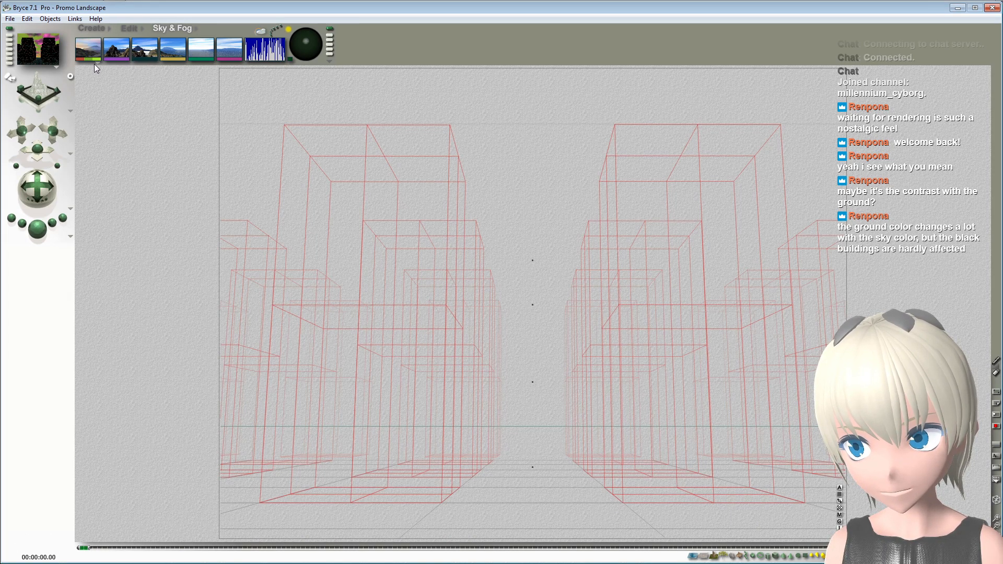
left_click(95, 64)
left_click(116, 67)
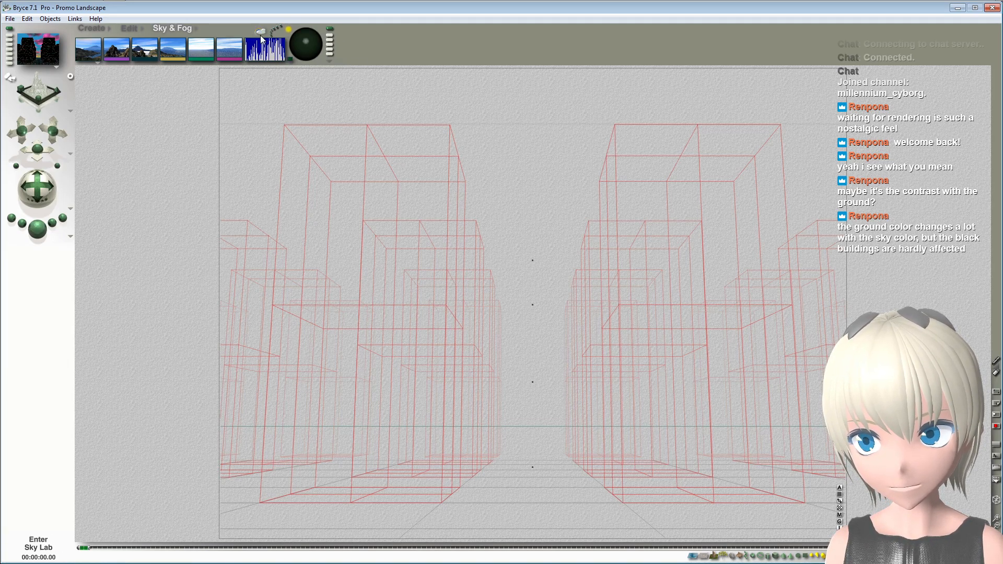
Step: Preview fantasy skies including Mordor's Sky and Lilacs and Snowpeas, and apply the Friday Sky preset
left_click(198, 29)
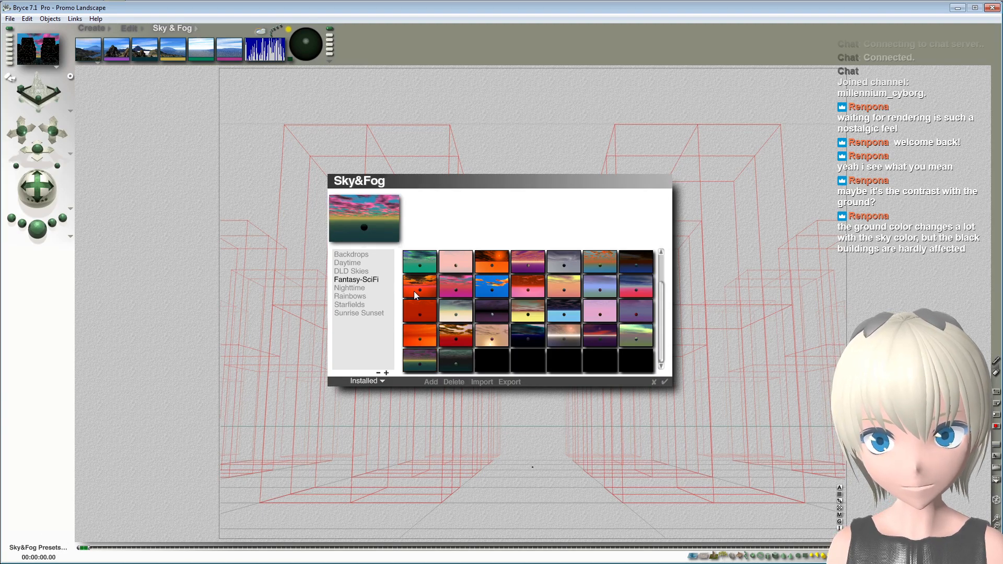
left_click(497, 314)
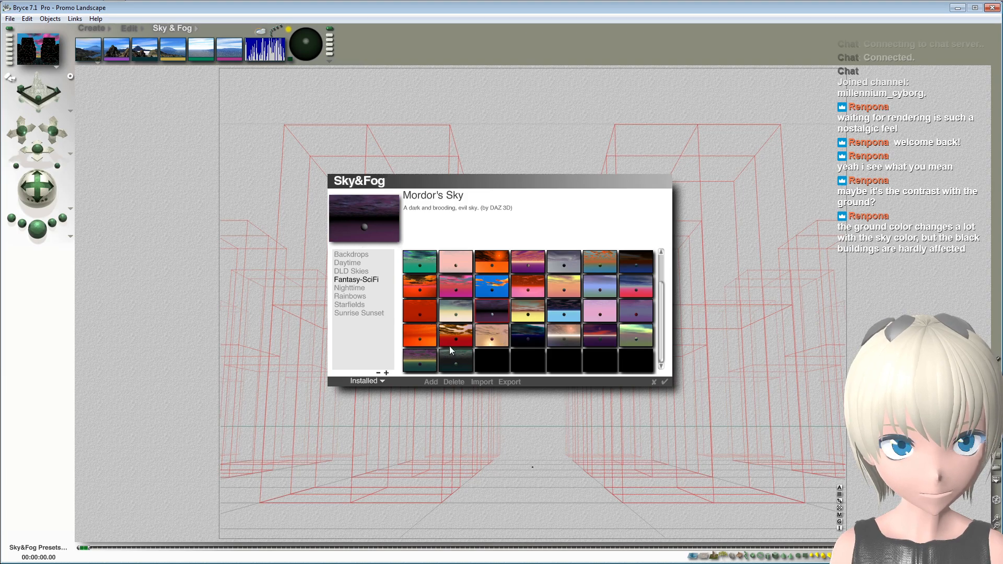
left_click(610, 288)
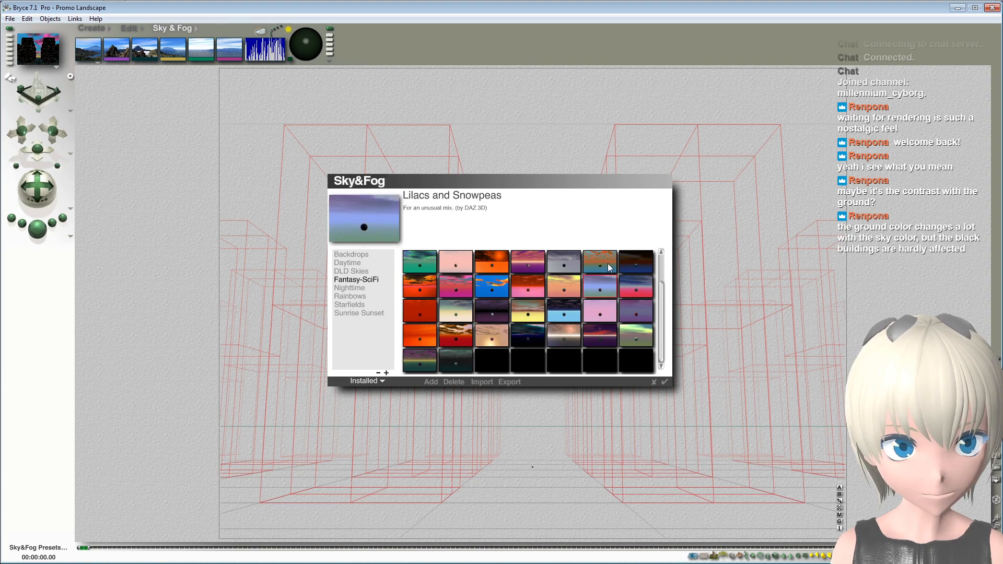
left_click(640, 267)
left_click(575, 265)
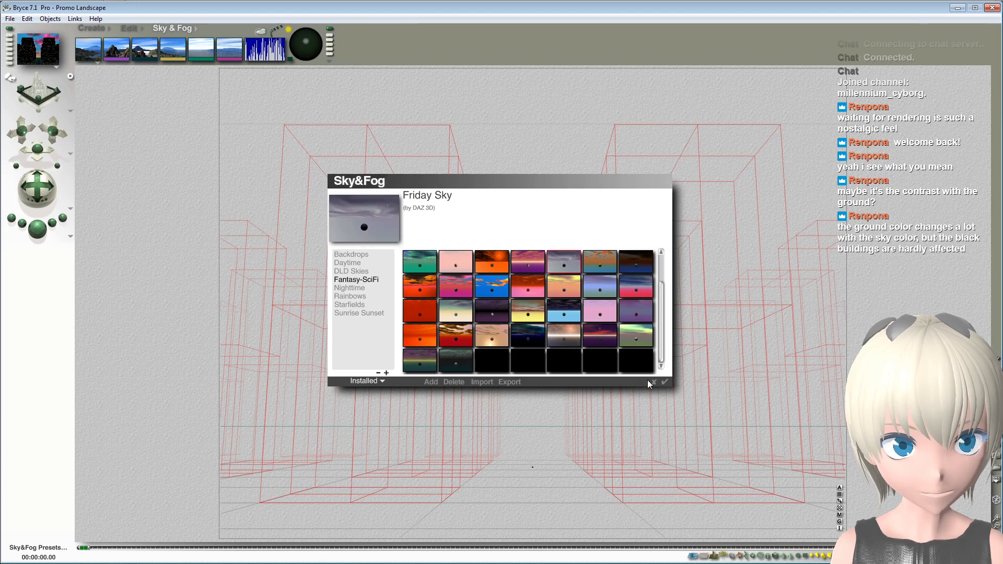
left_click(665, 382)
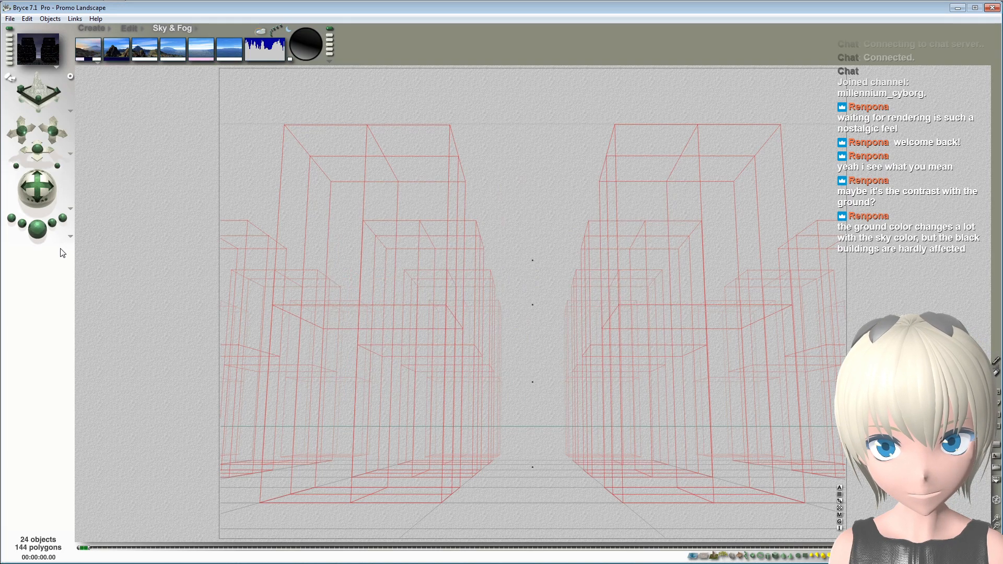
Step: Test-render the towers and adjust the sky's cloud height and cloud frequency, rendering again to compare
left_click(37, 229)
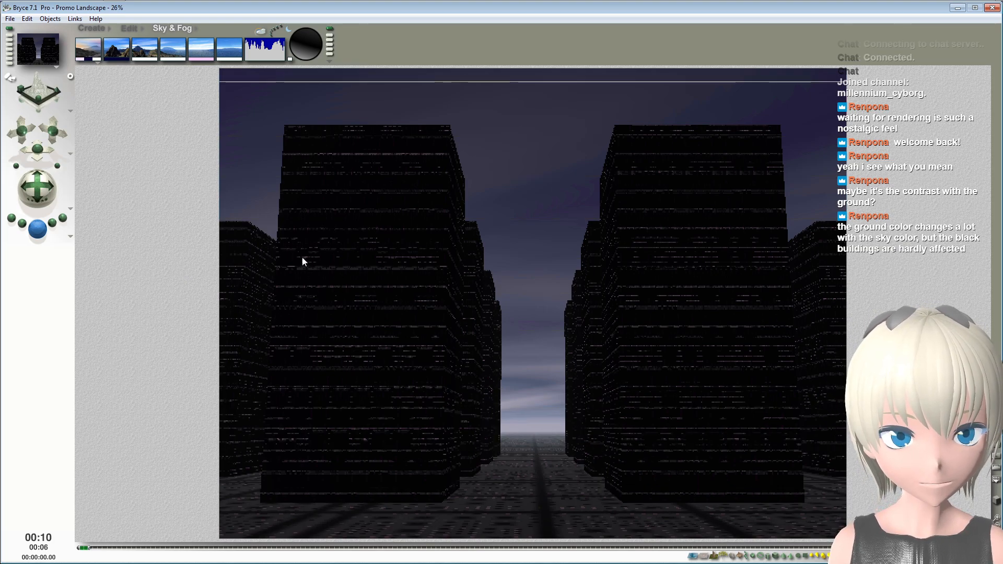
left_click(35, 230)
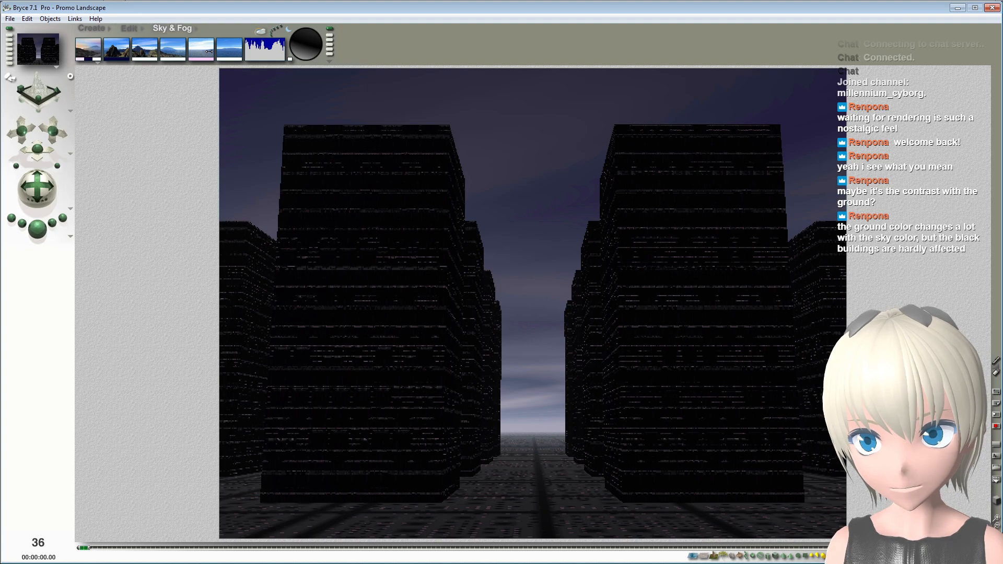
left_click(209, 51)
left_click(37, 229)
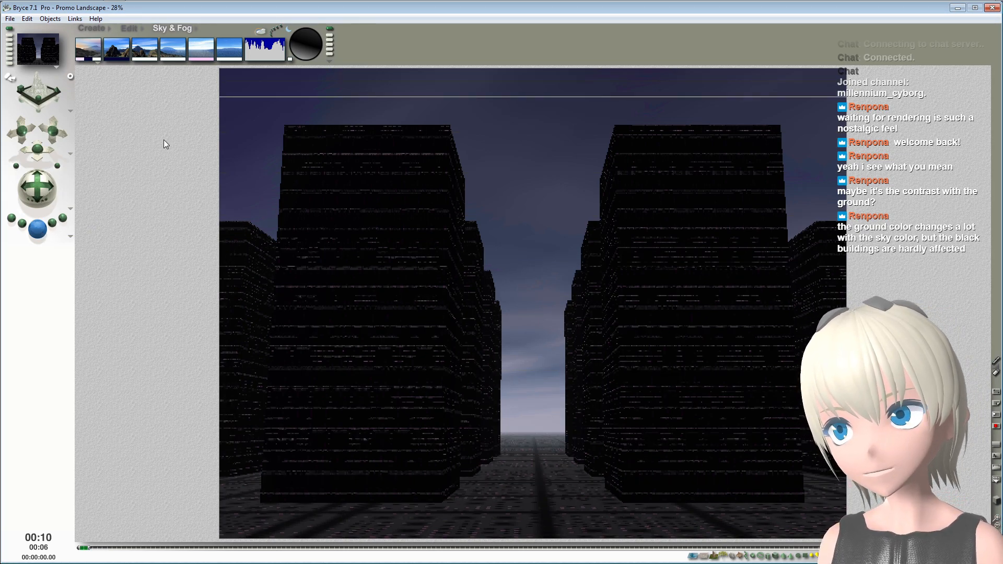
left_click(201, 54)
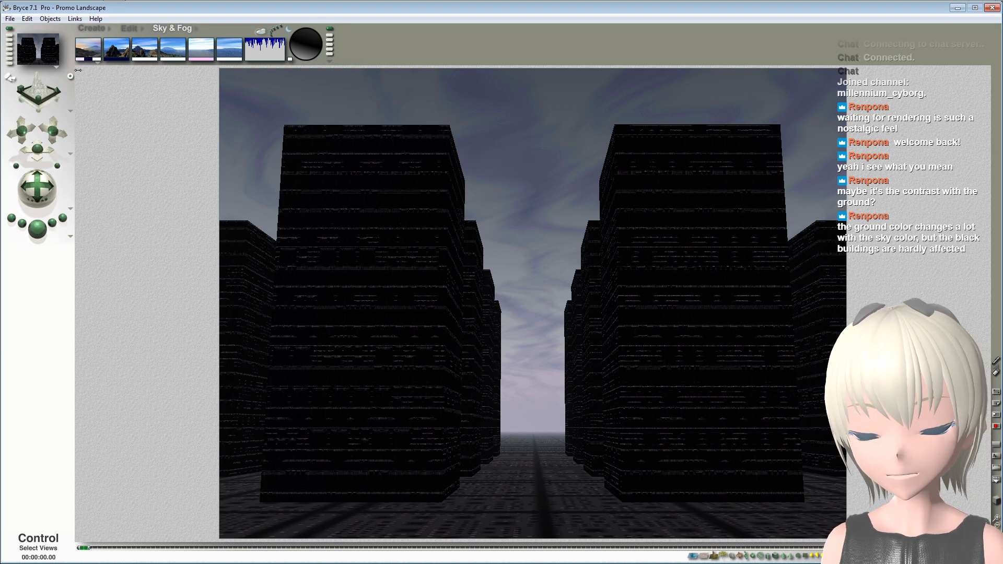
Step: From the top view, revisit the buildings' material with texture B driving ambience and texture D at 100% scale, accept it, and check the material presets
left_click(48, 101)
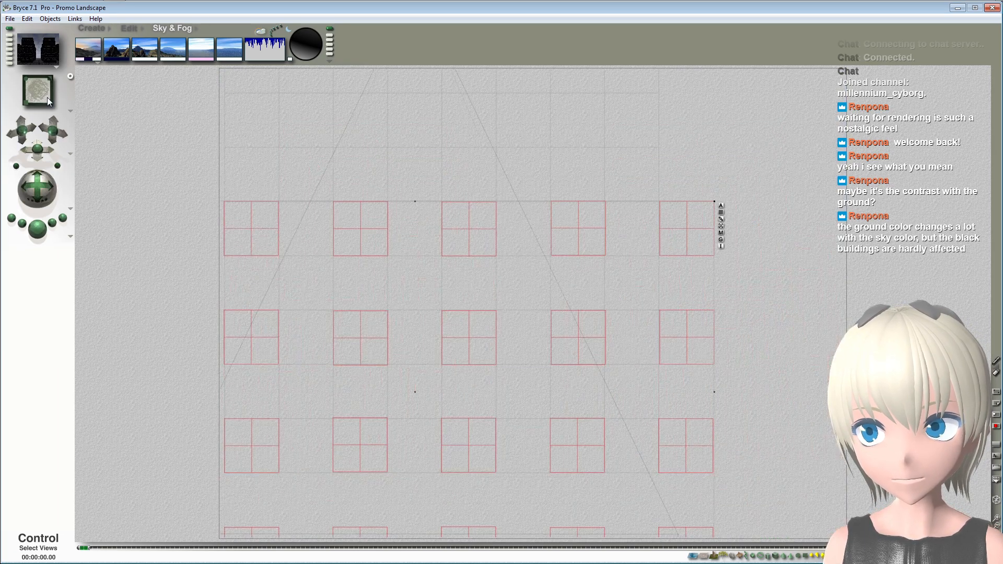
left_click(722, 233)
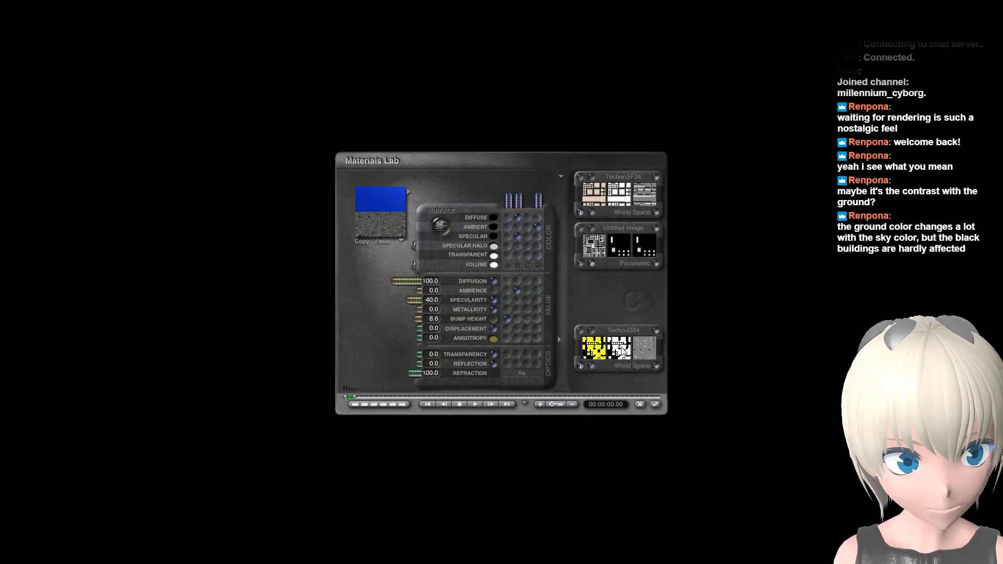
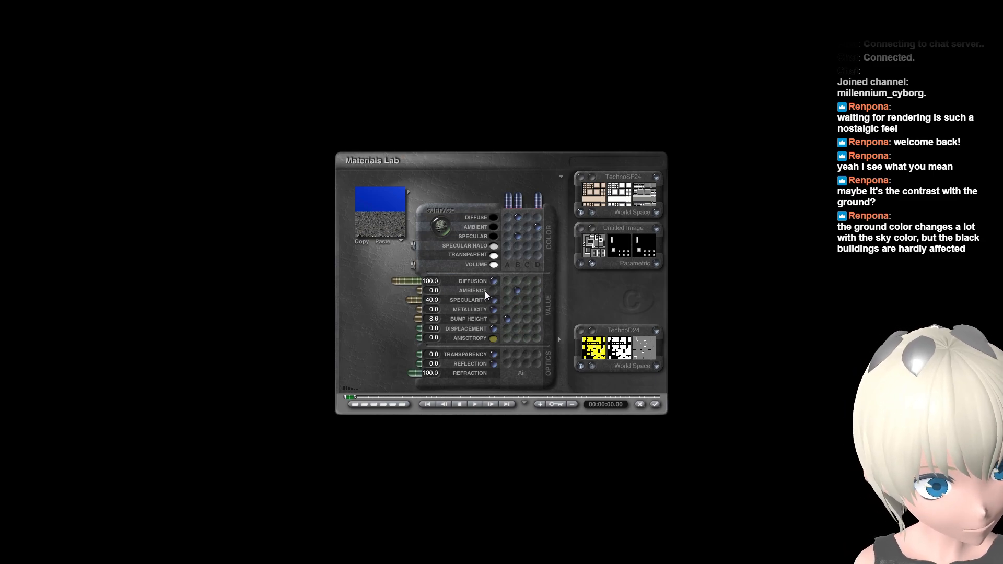
left_click(517, 291)
left_click(581, 367)
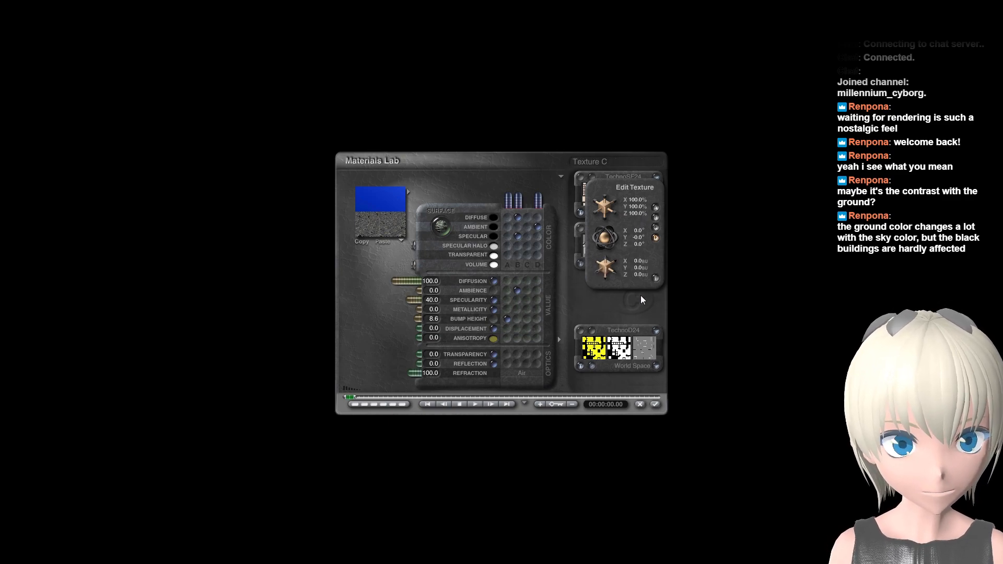
left_click(657, 278)
left_click(655, 404)
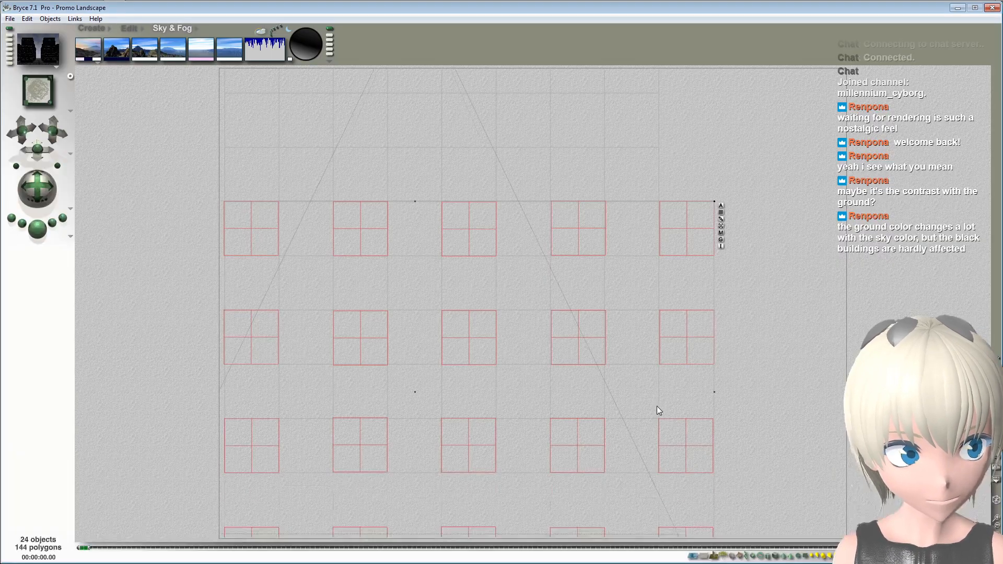
left_click(142, 29)
left_click(669, 381)
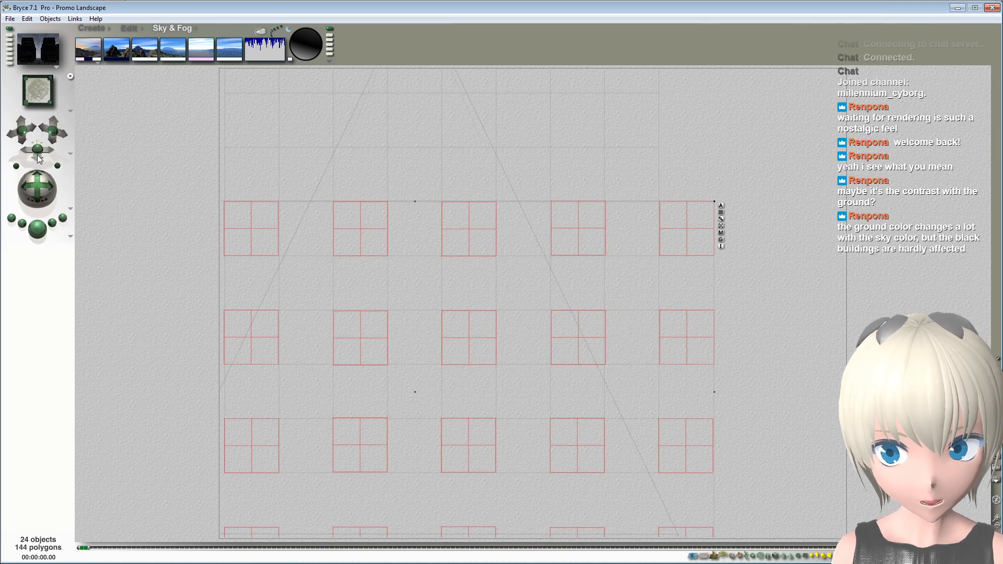
Step: Return to the camera view and render the towers, stopping the render partway
left_click_drag(14, 93, 6, 93)
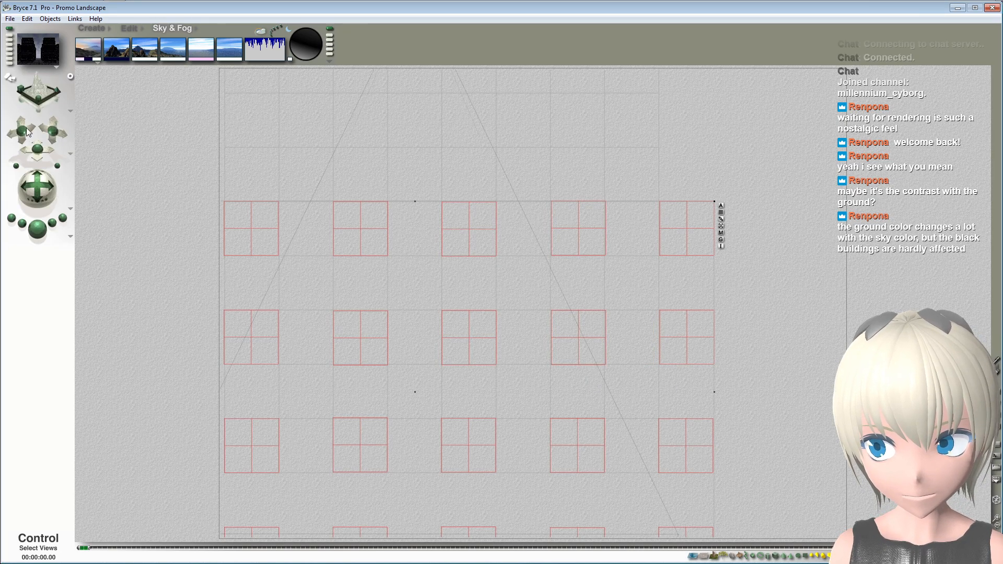
left_click(36, 234)
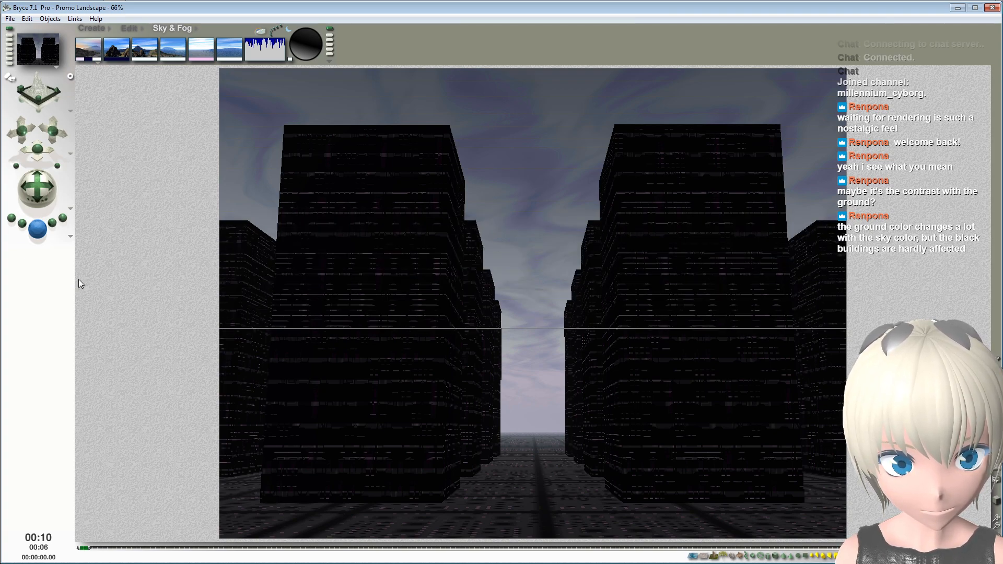
left_click(39, 231)
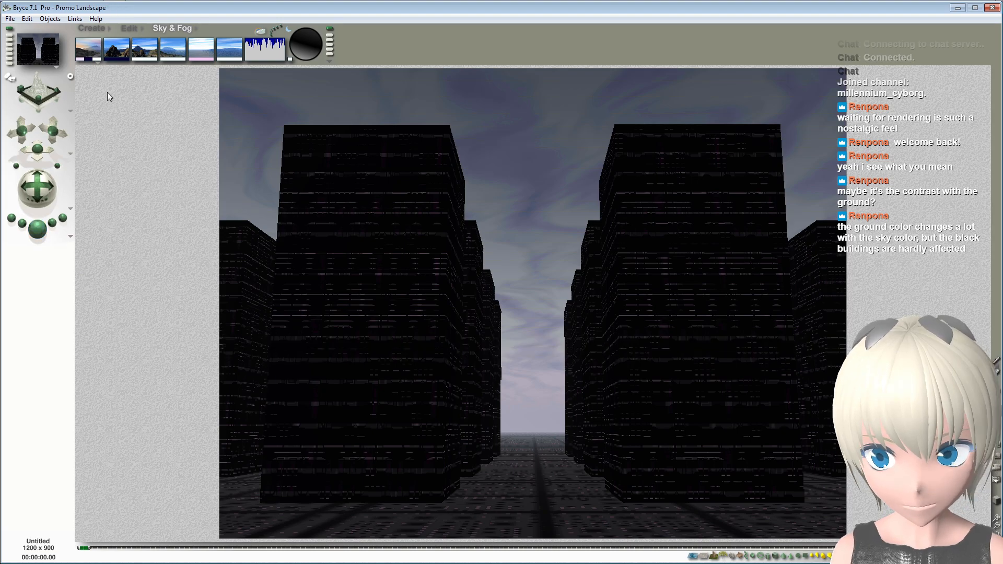
Step: Set the shadows' ambient color to white and render the camera view between the towers
left_click(114, 58)
left_click_drag(115, 59, 106, 69)
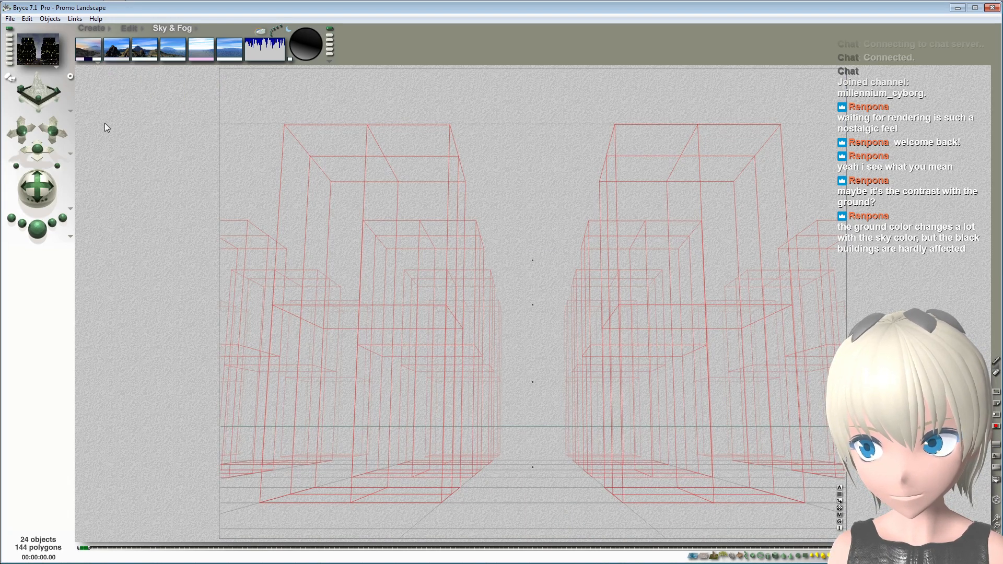
left_click(37, 228)
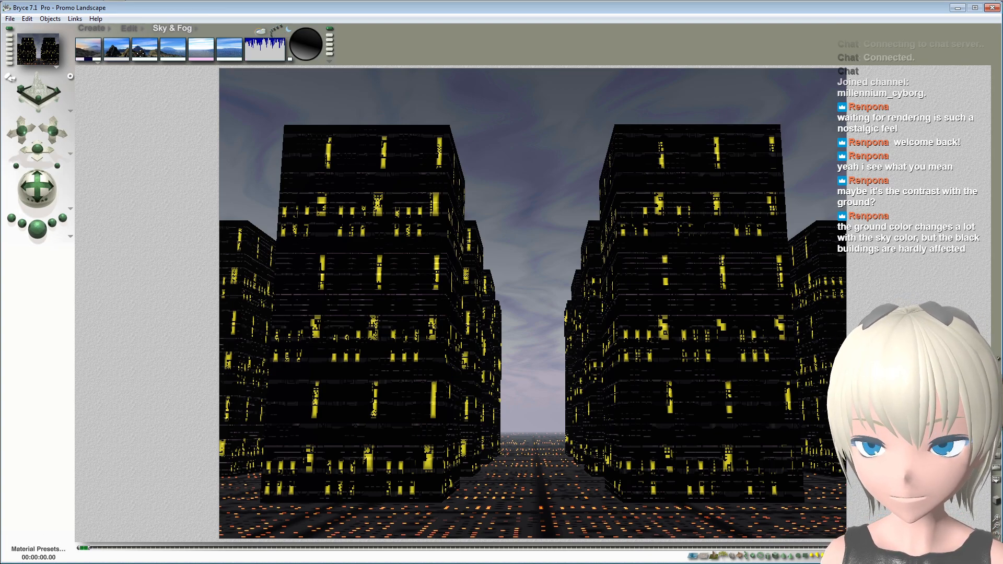
Step: Try magenta as the shadows' ambient color and replace it with a neutral gray
left_click(117, 59)
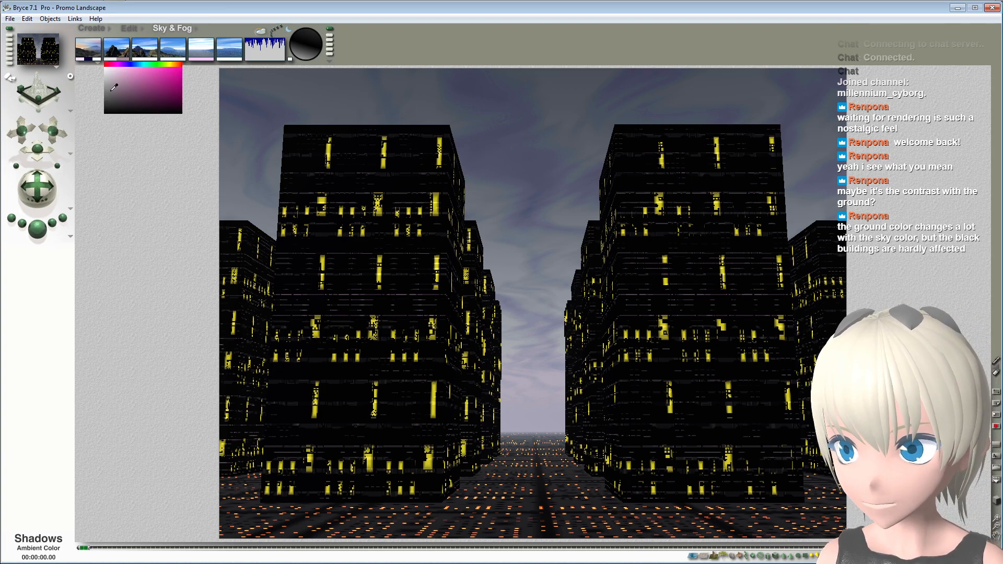
left_click(185, 65)
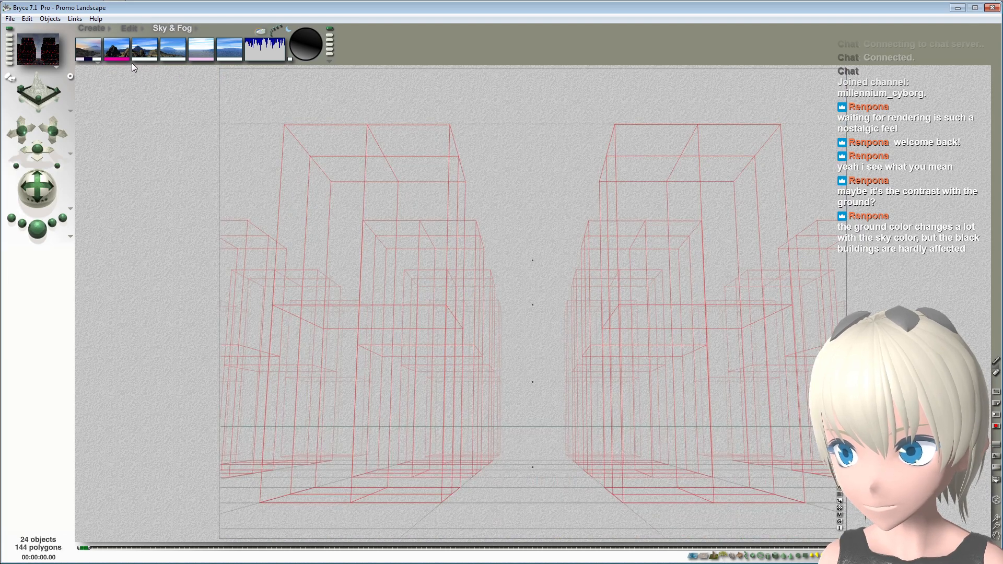
left_click(121, 58)
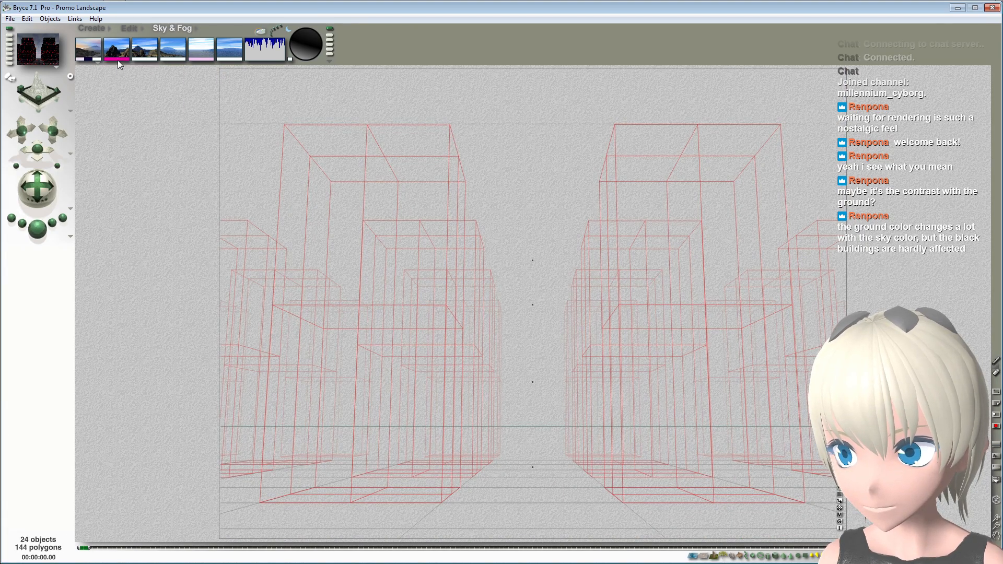
left_click_drag(118, 59, 107, 94)
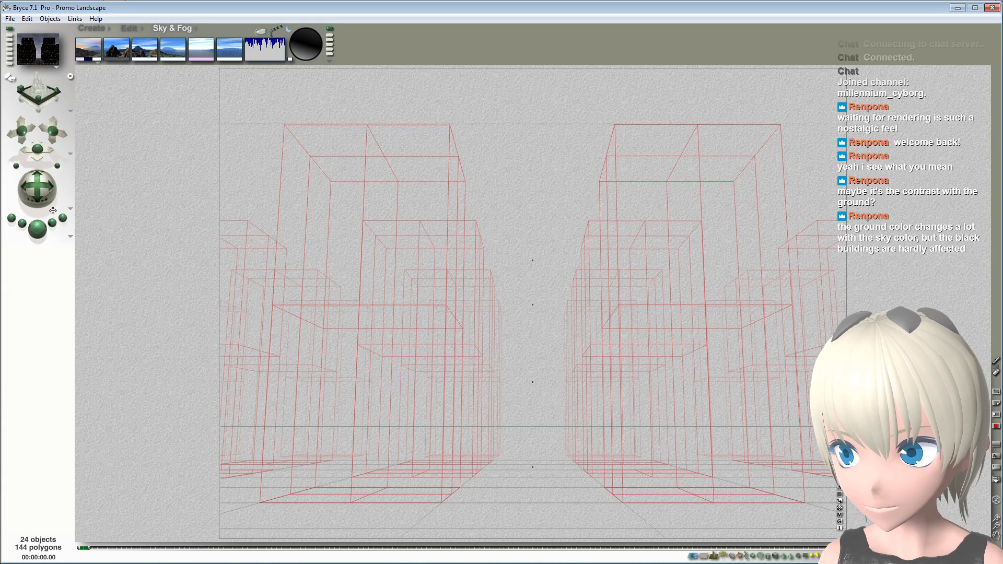
Step: Render the camera view between the towers and stop the render partway
key("ctrl+r")
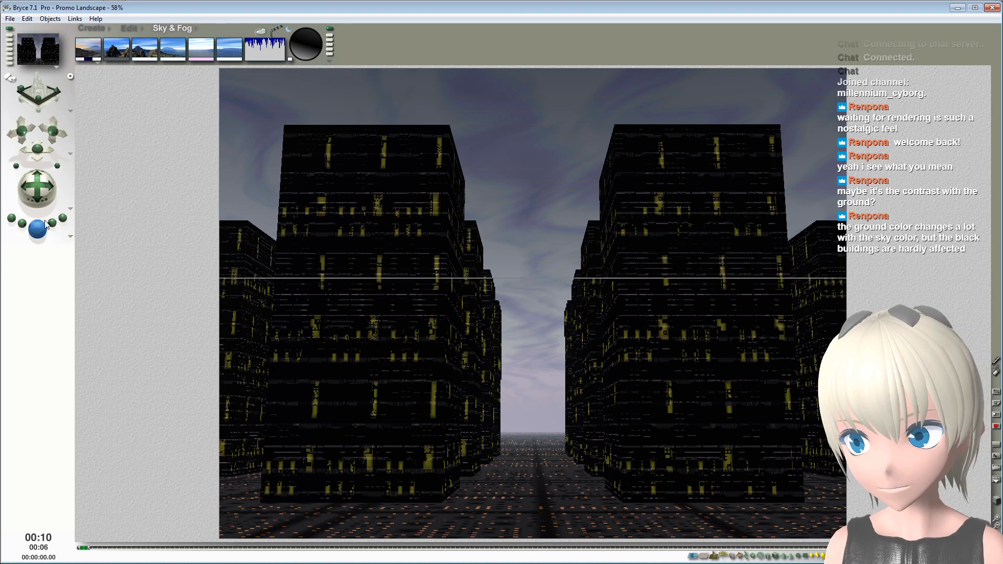
left_click(116, 59)
left_click_drag(116, 60, 104, 85)
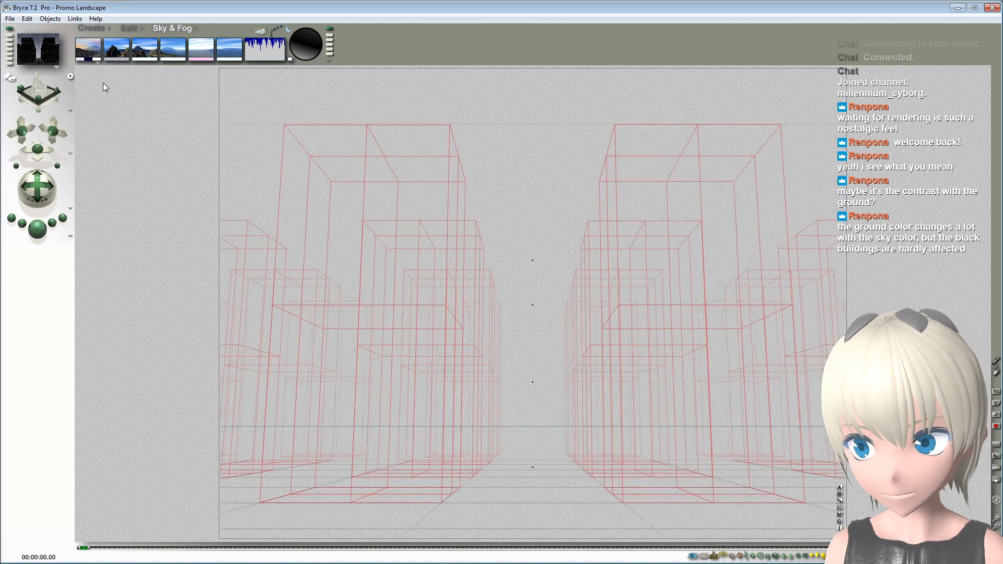
Step: In the buildings' material, set the X, Y and Z scale of texture A to 100%
left_click(127, 29)
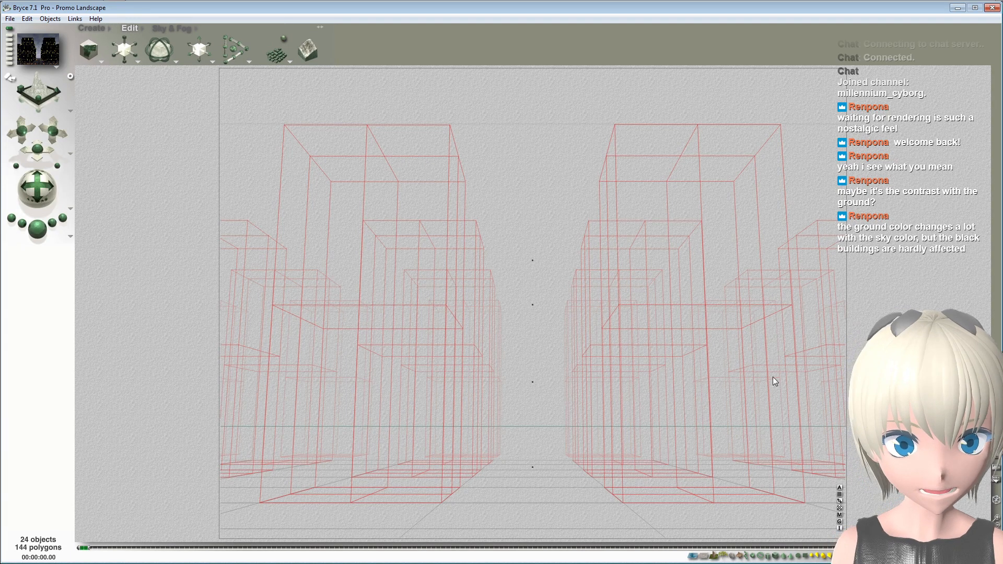
key("ctrl+m")
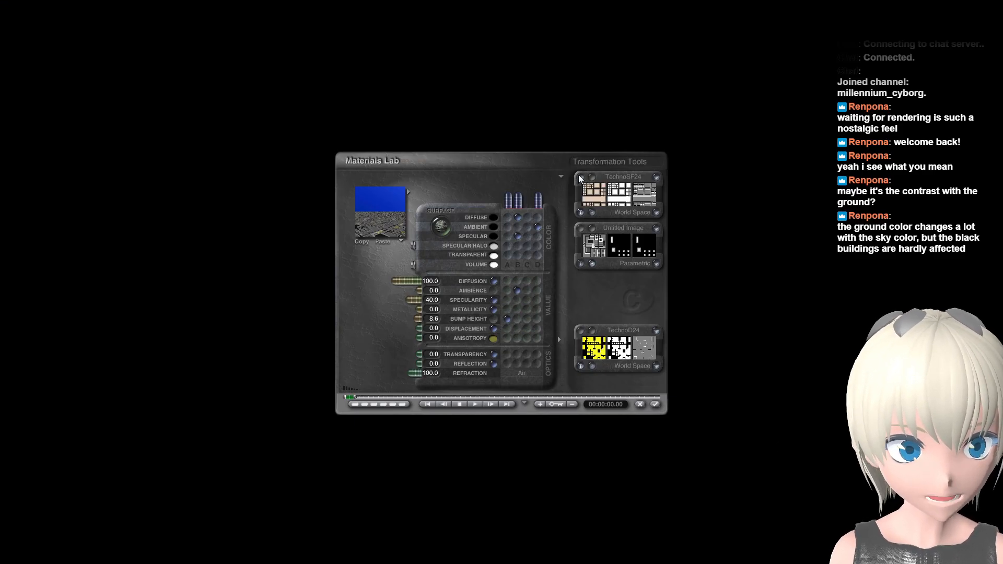
left_click(580, 178)
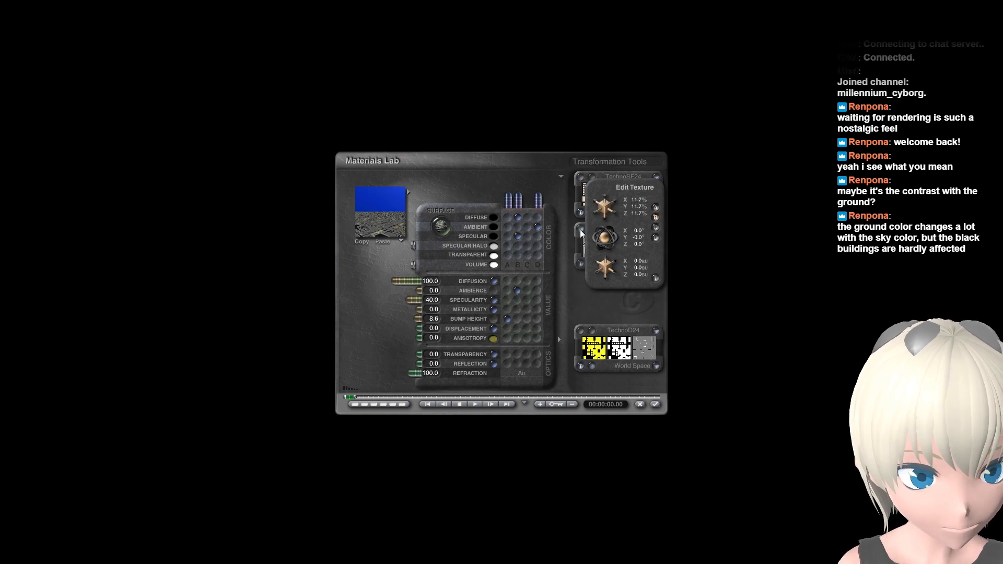
left_click(581, 331)
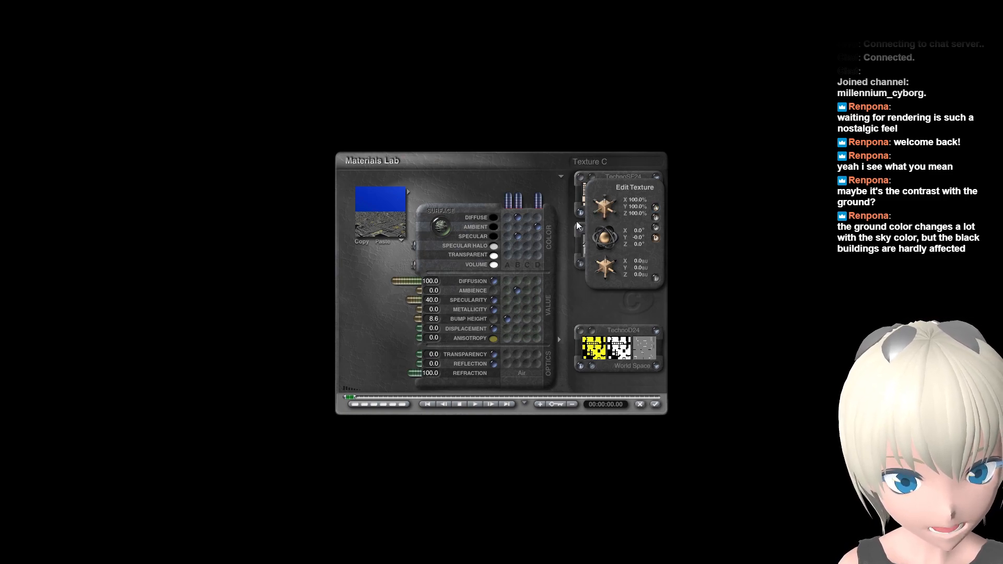
left_click(579, 174)
left_click(630, 201)
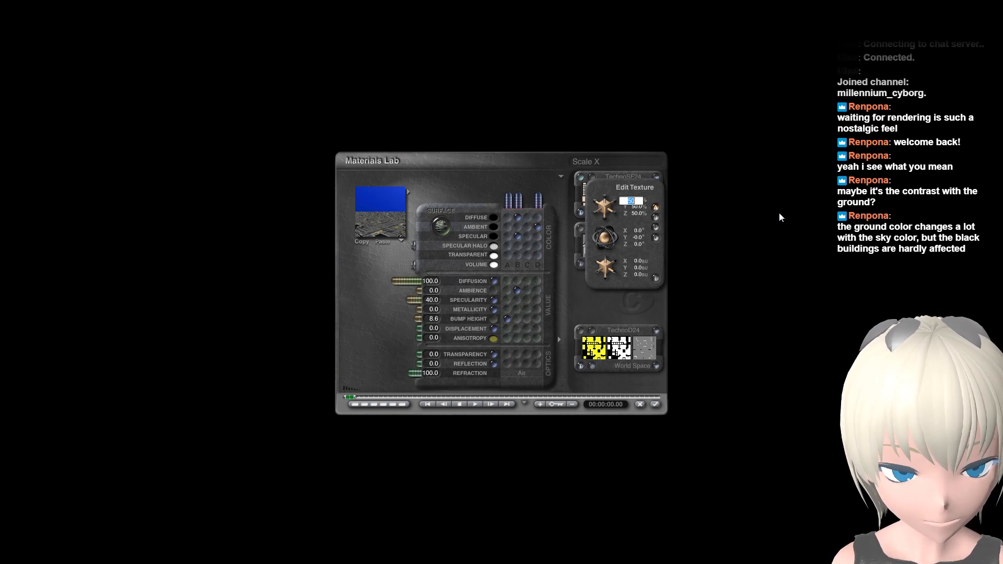
type("100")
key("Return")
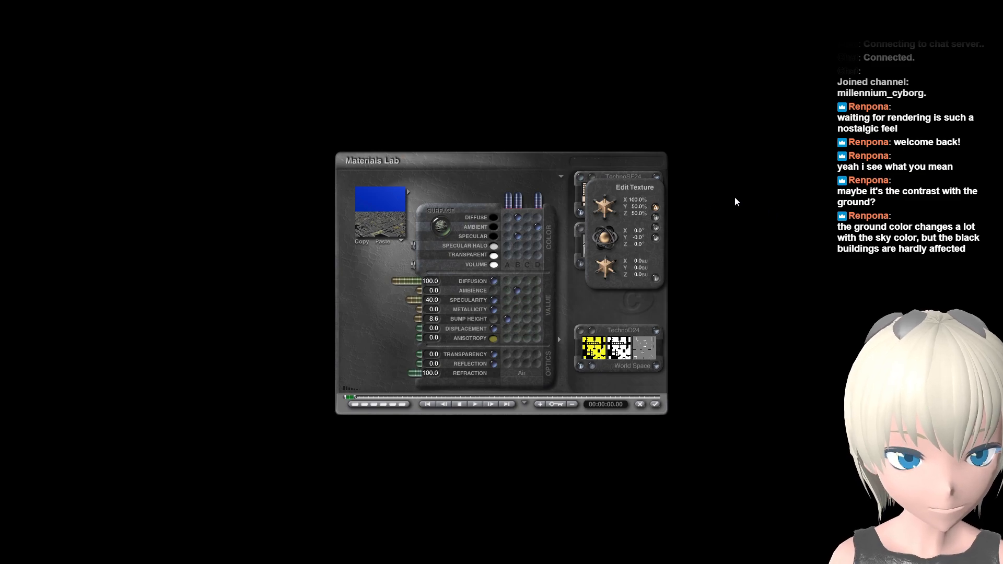
left_click(638, 207)
type("100")
key("Return")
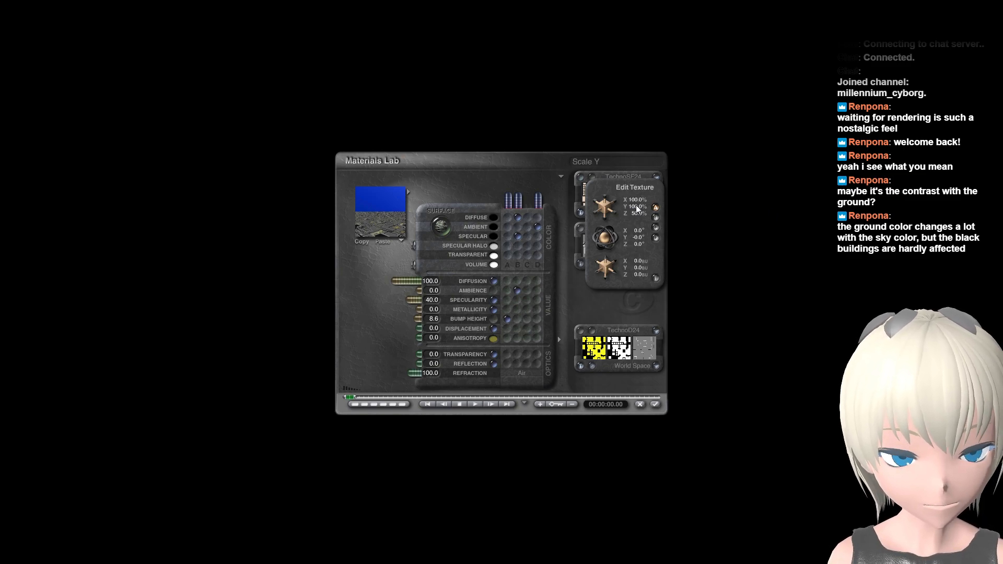
left_click(638, 214)
type("100")
key("Return")
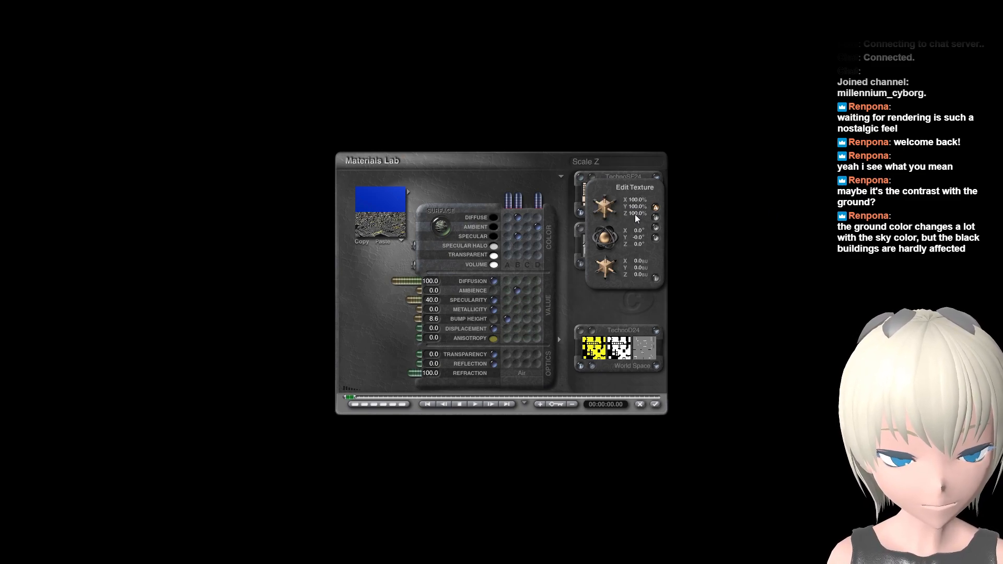
Step: Set the X, Y and Z scale of texture B in the buildings' material to 23%
left_click(656, 218)
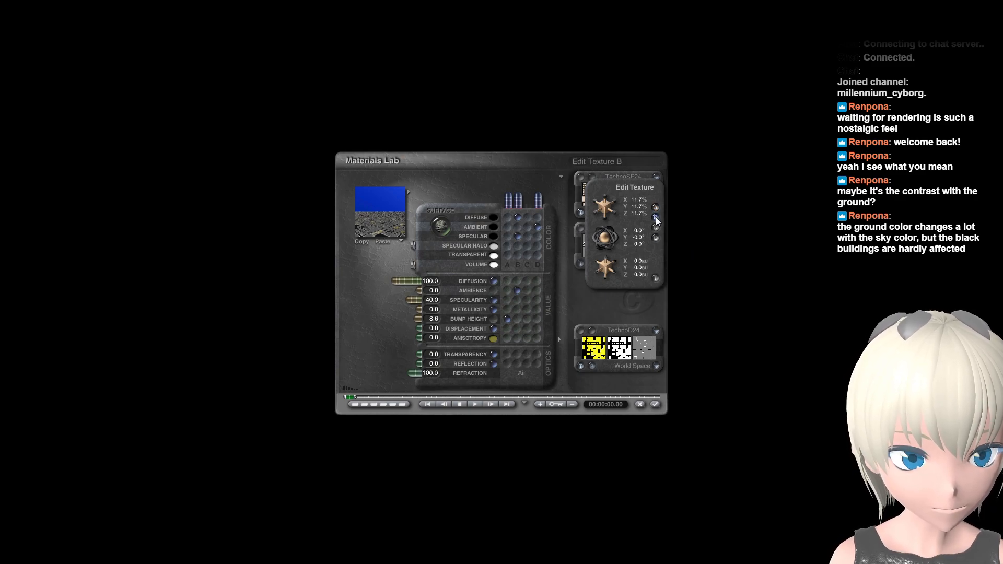
left_click(636, 200)
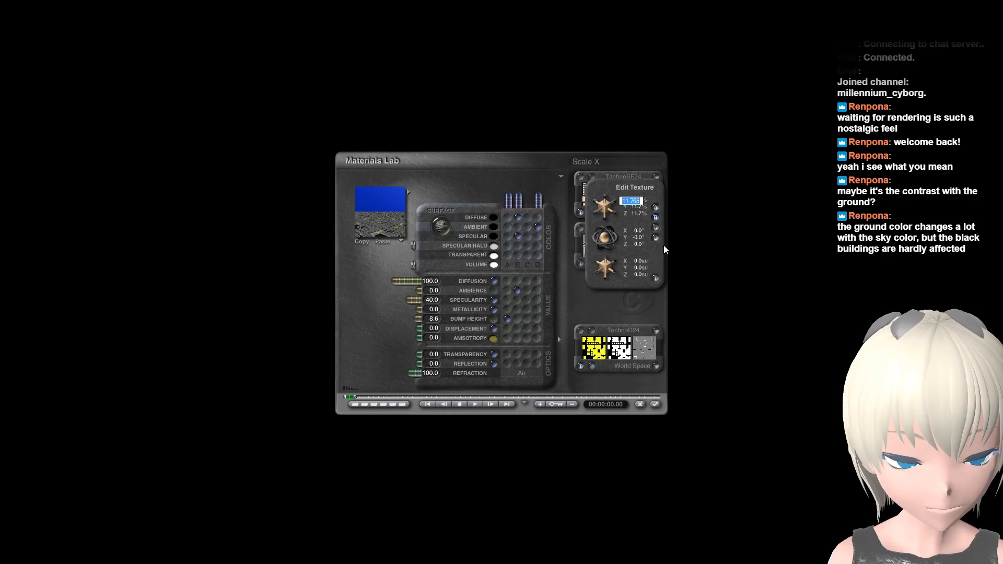
type("25")
key("Return")
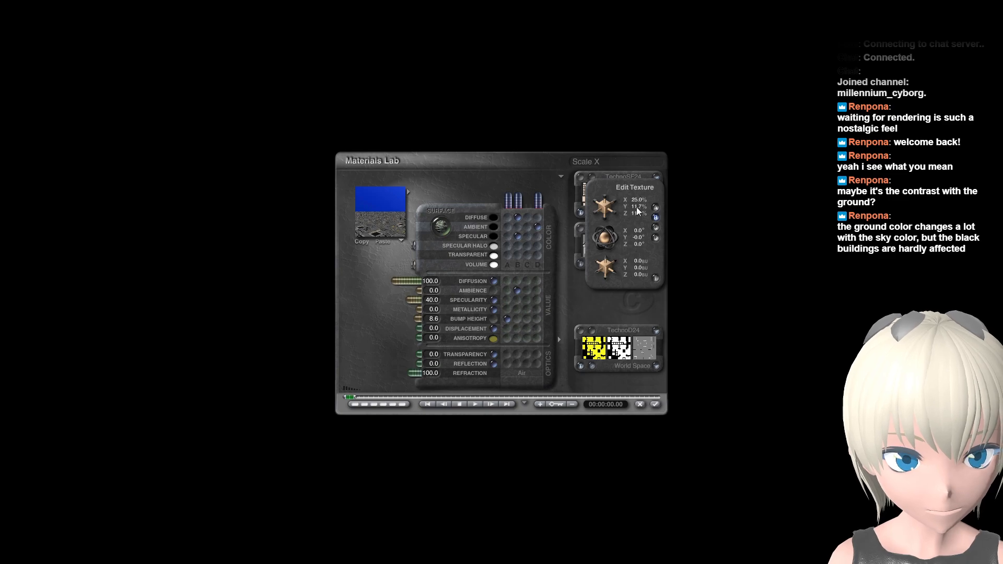
left_click_drag(636, 205, 615, 202)
left_click(636, 207)
type("23")
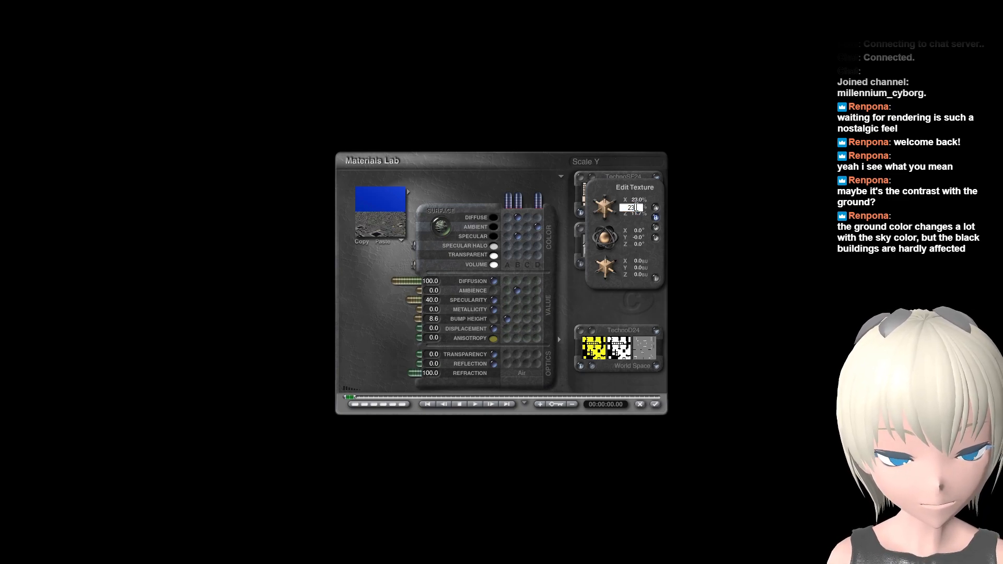
key("Return")
left_click(635, 213)
type("23")
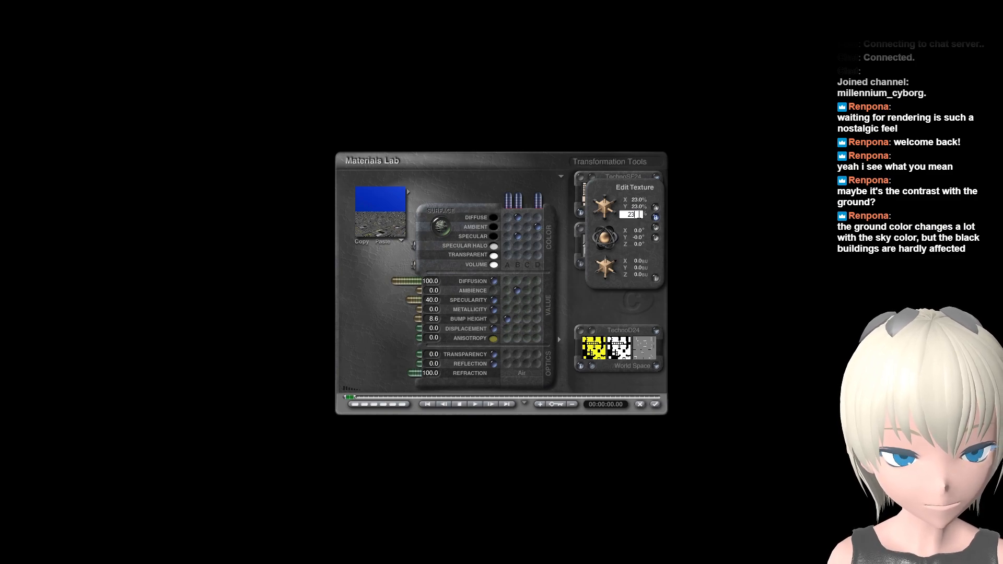
key("Return")
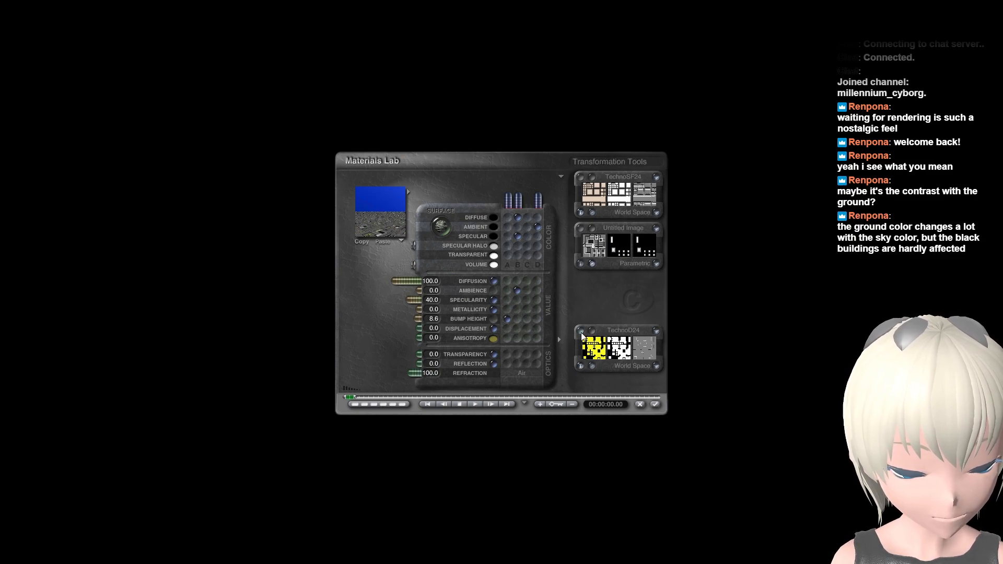
Step: Set texture D's X, Y and Z scale to 200% and accept the buildings' material
left_click(581, 212)
left_click(631, 201)
type("50")
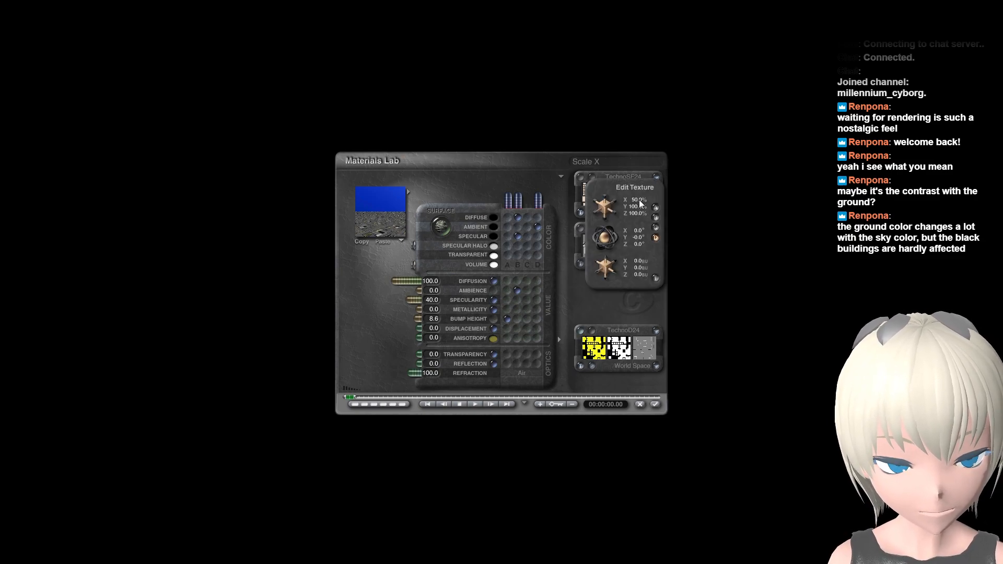
key("Return")
type("200")
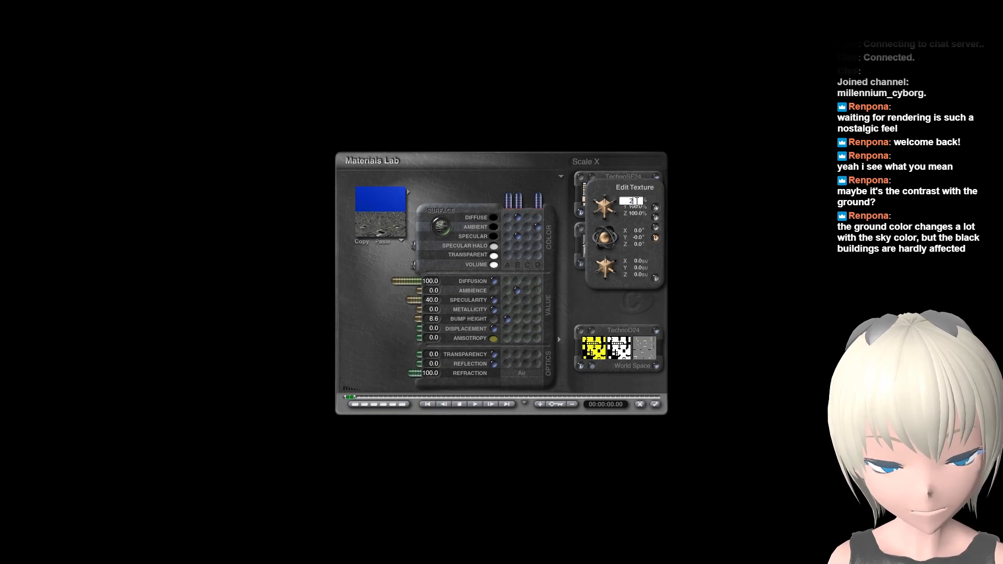
key("Return")
left_click(634, 207)
type("1")
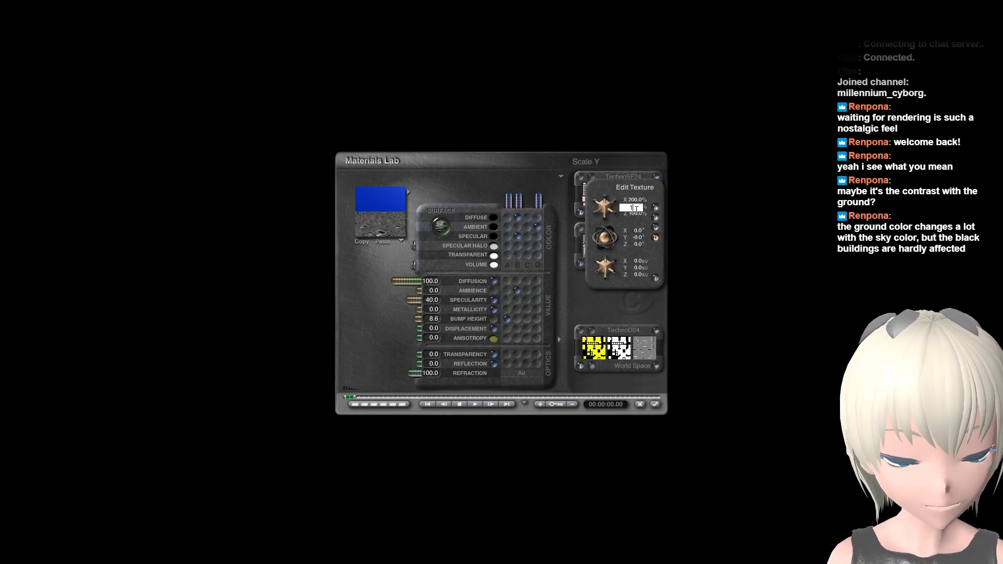
type("00")
key("Return")
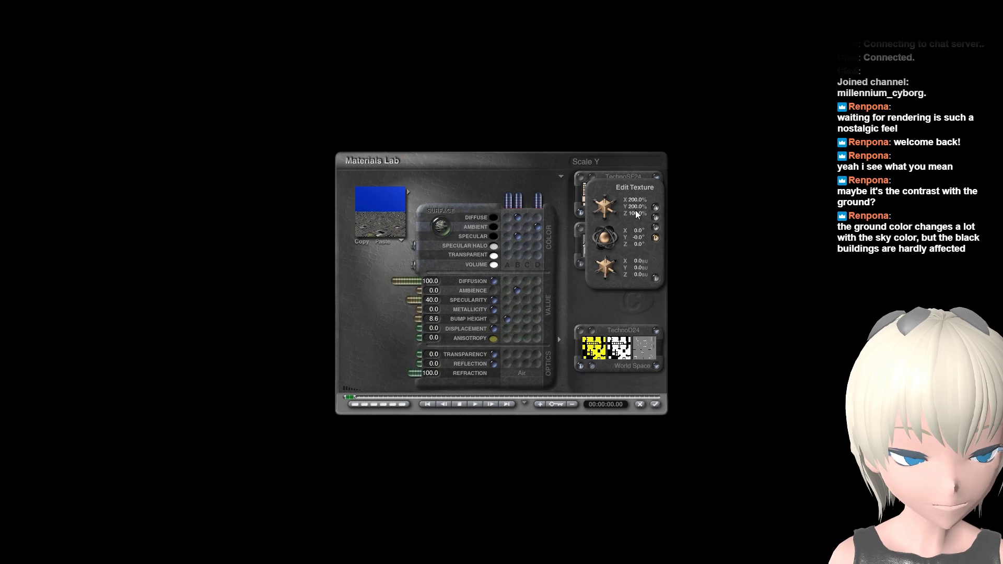
left_click(637, 214)
type("200")
key("Return")
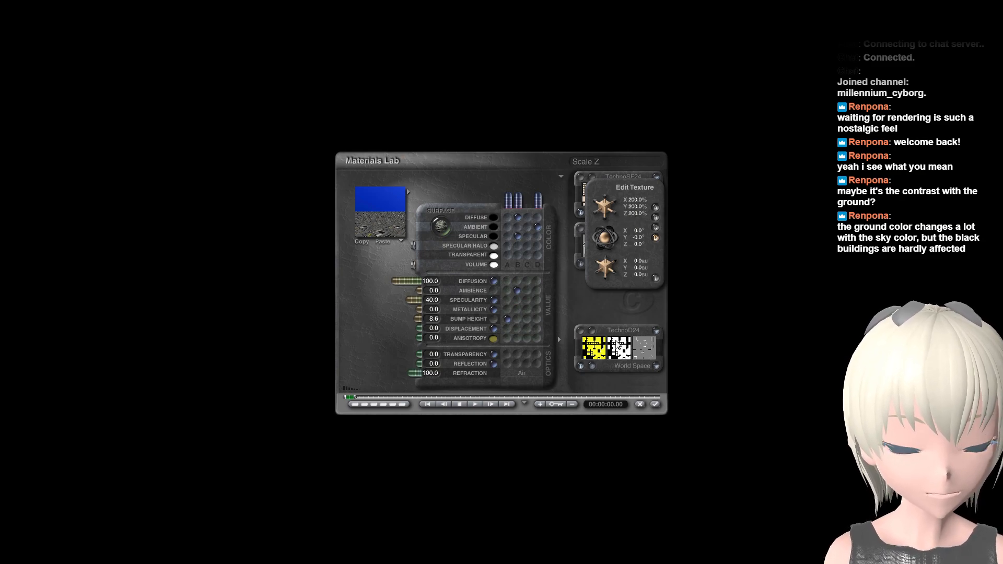
left_click(655, 405)
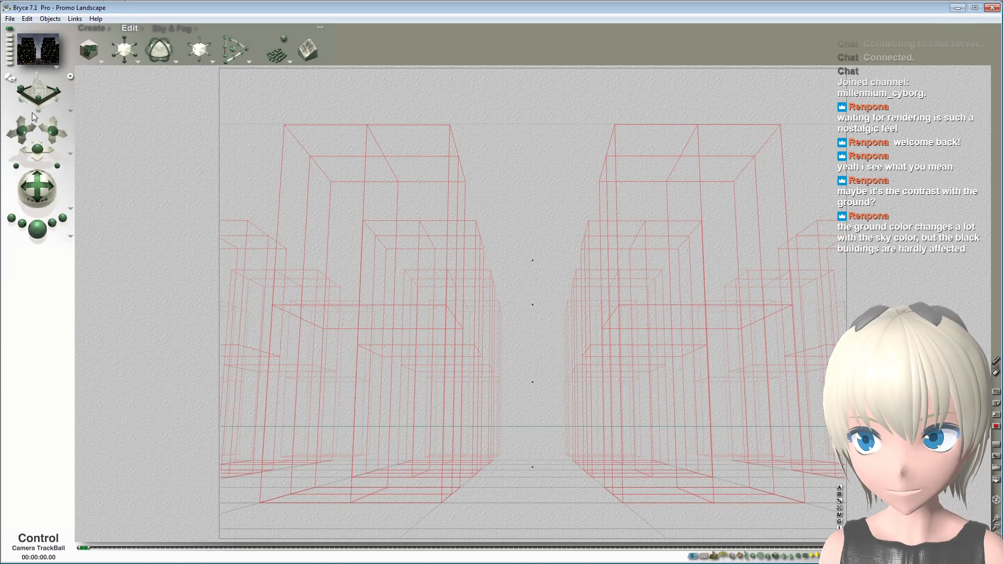
Step: Render the camera view of the towers and look at the material presets without choosing one
left_click(36, 235)
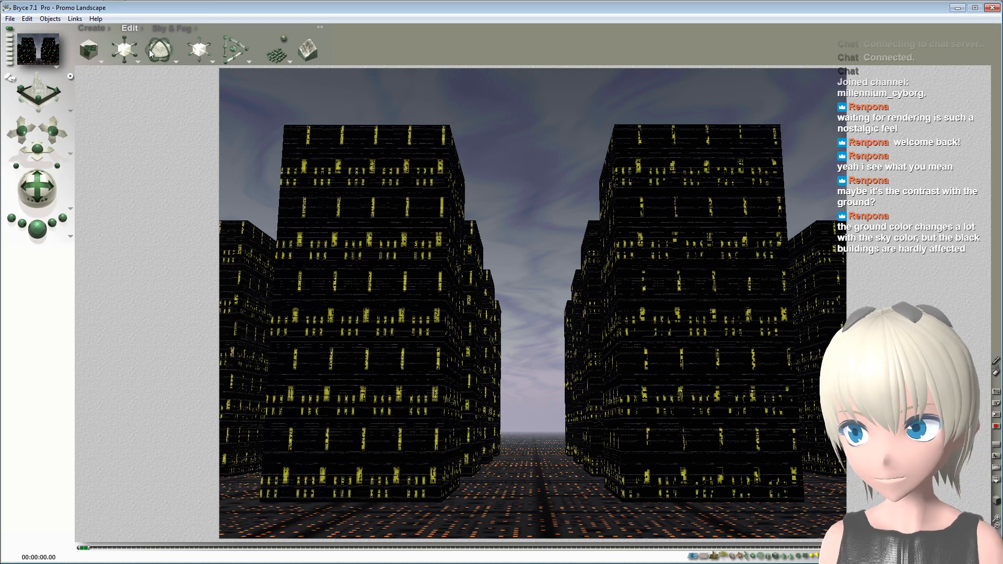
left_click(142, 28)
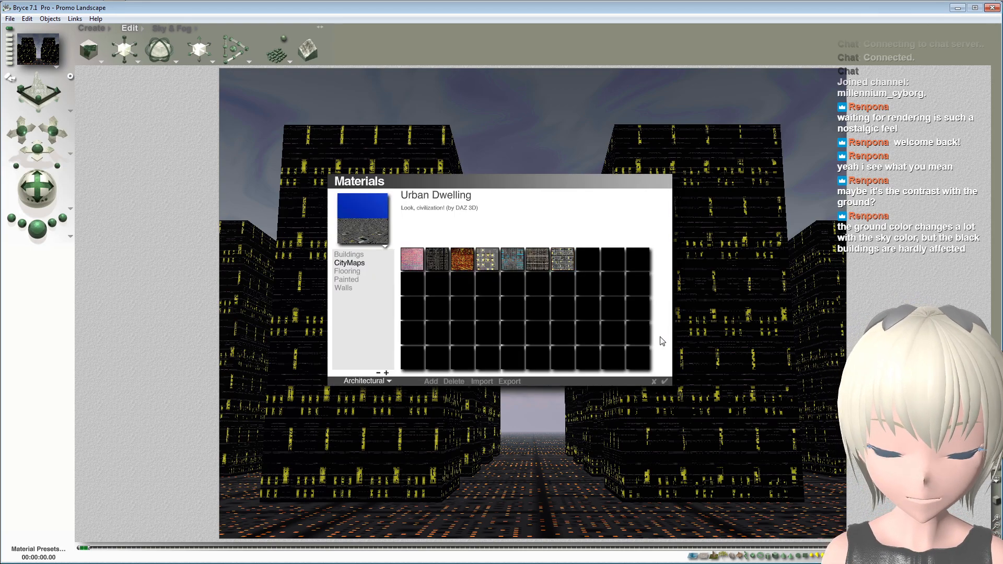
left_click(655, 382)
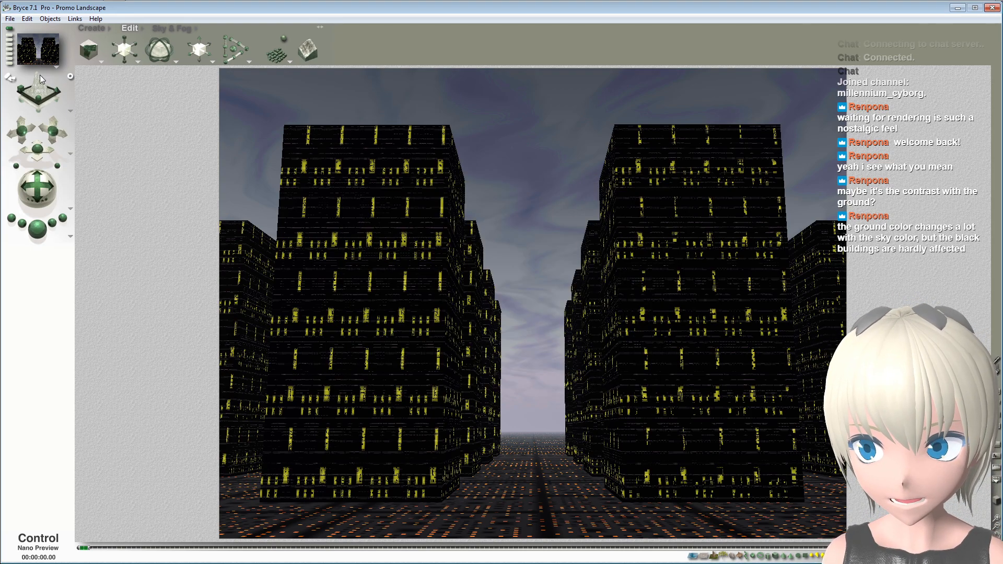
Step: From the top view, reopen the buildings' material, set texture D's X, Y and Z scale to 500%, and accept it
left_click(39, 83)
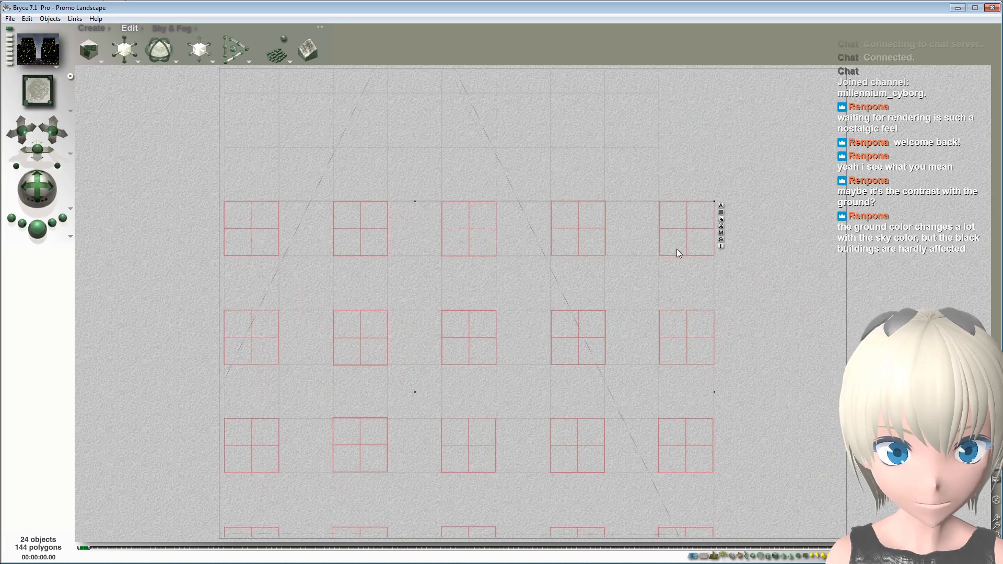
left_click(721, 233)
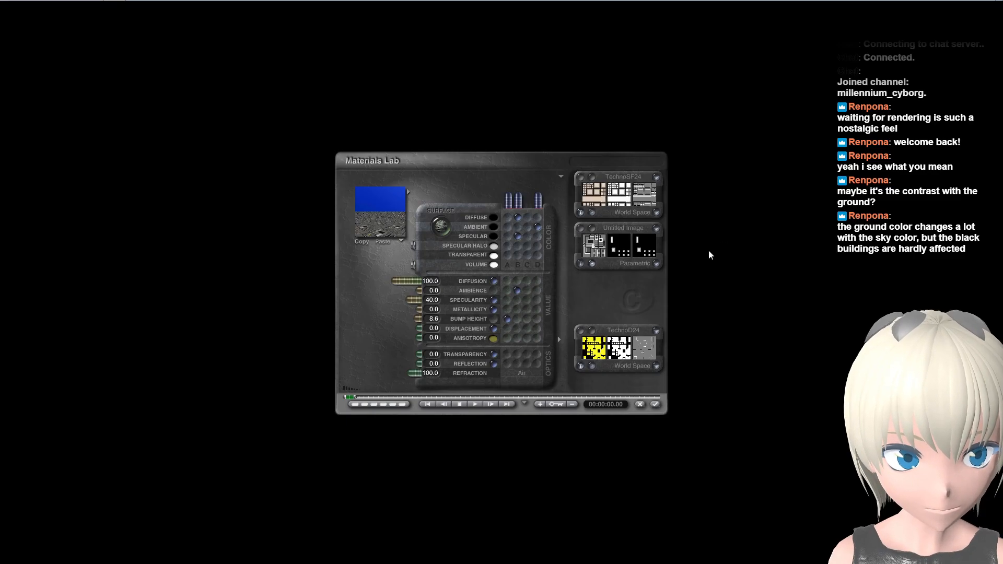
left_click(583, 334)
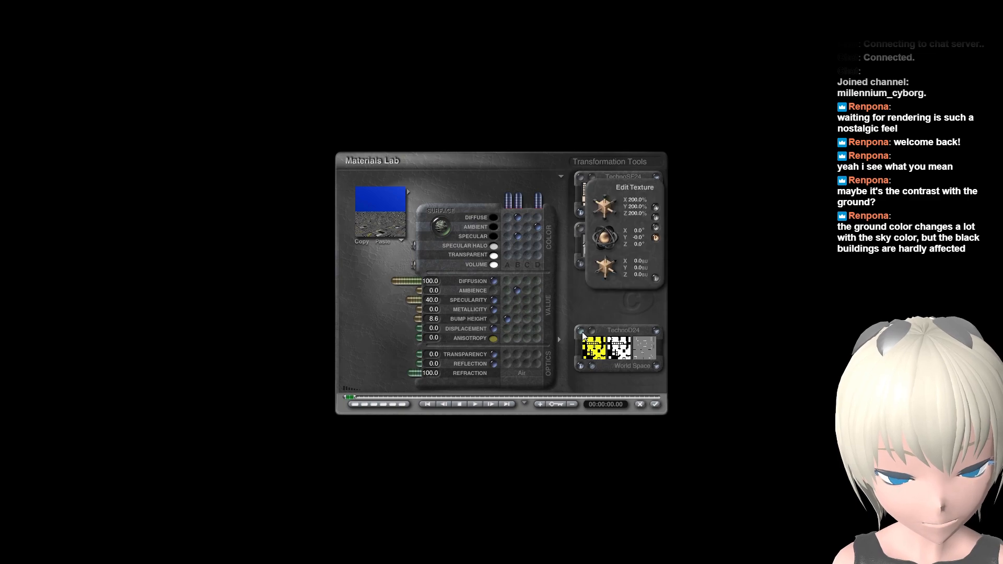
left_click(636, 200)
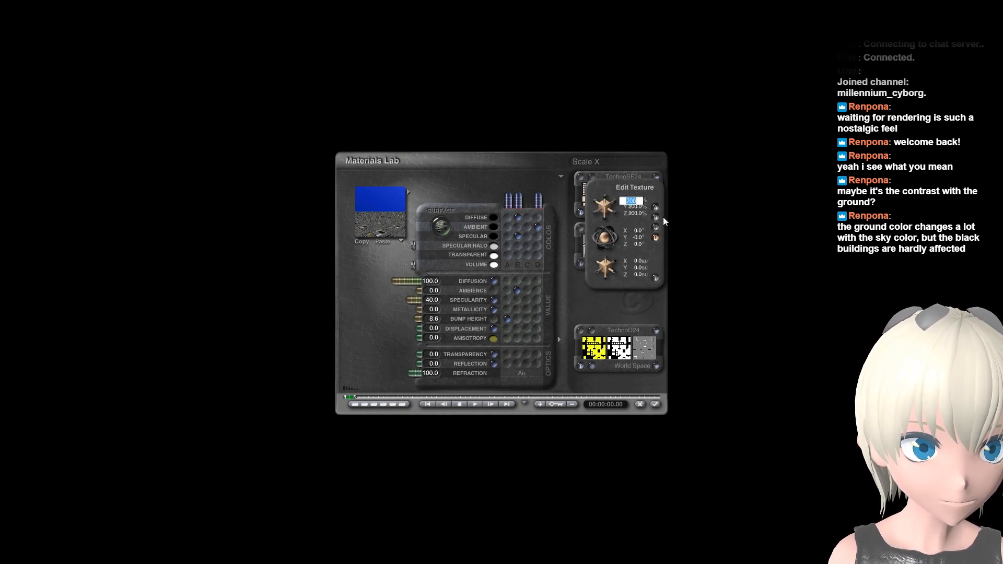
type("500")
key("Return")
left_click(643, 213)
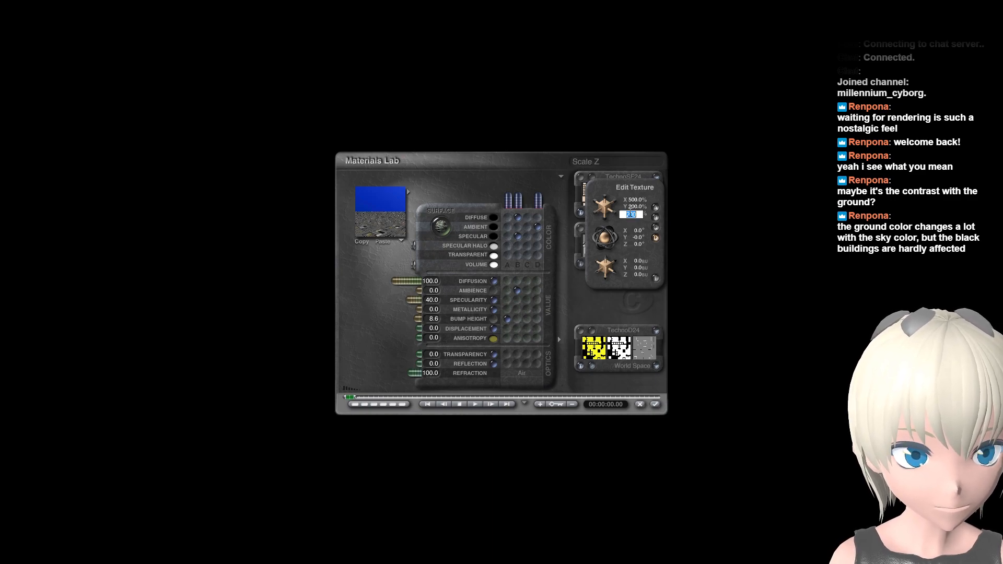
type("500")
key("Return")
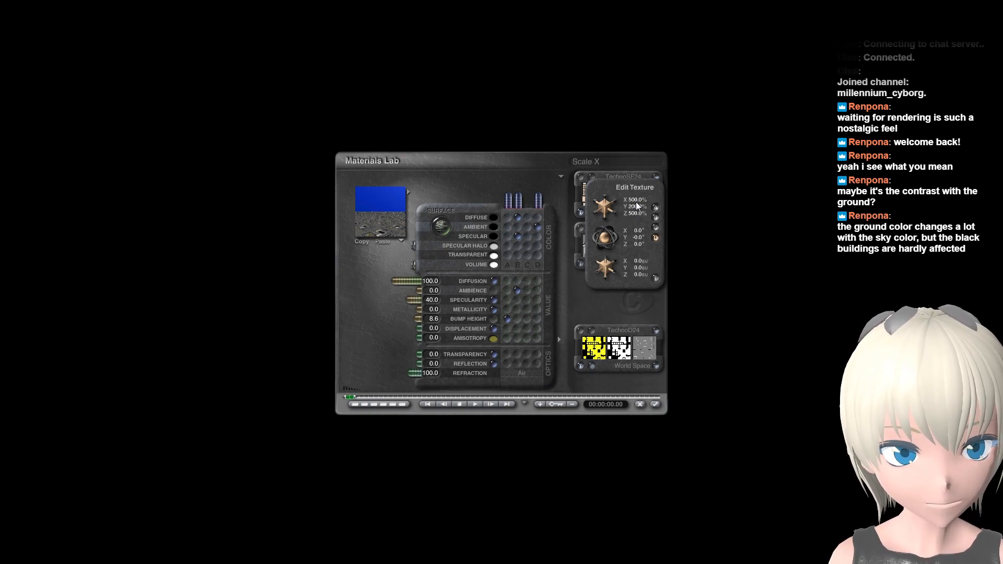
left_click(637, 206)
type("500")
key("Return")
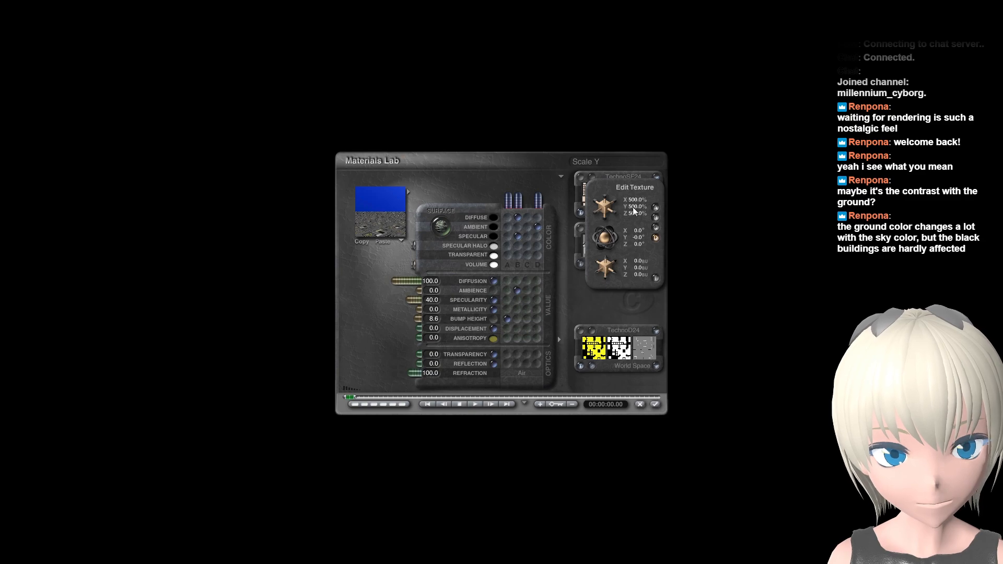
left_click(655, 405)
Step: Render the buildings from the top view and again from the camera view between the towers
left_click(37, 228)
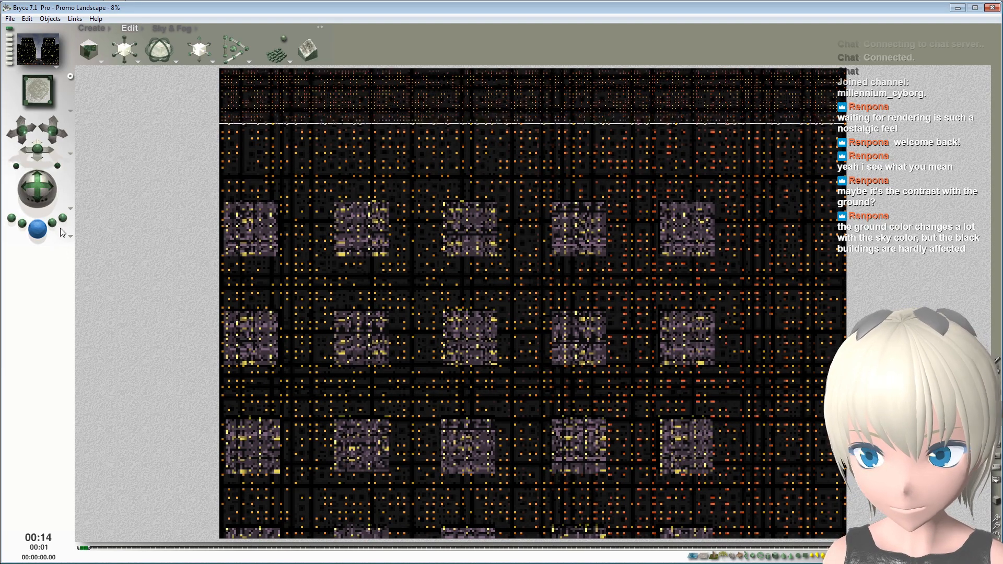
left_click_drag(26, 85, 53, 101)
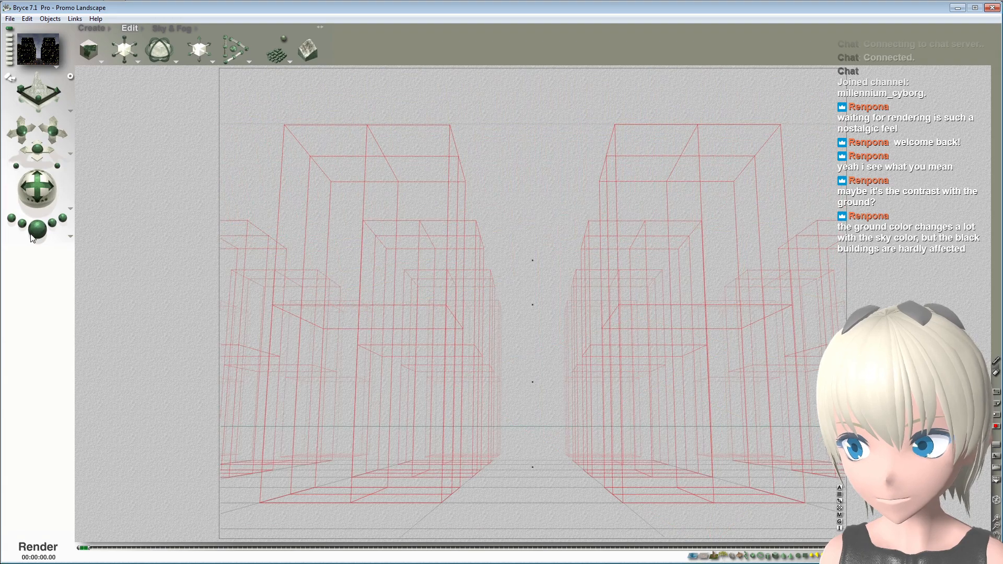
left_click(38, 229)
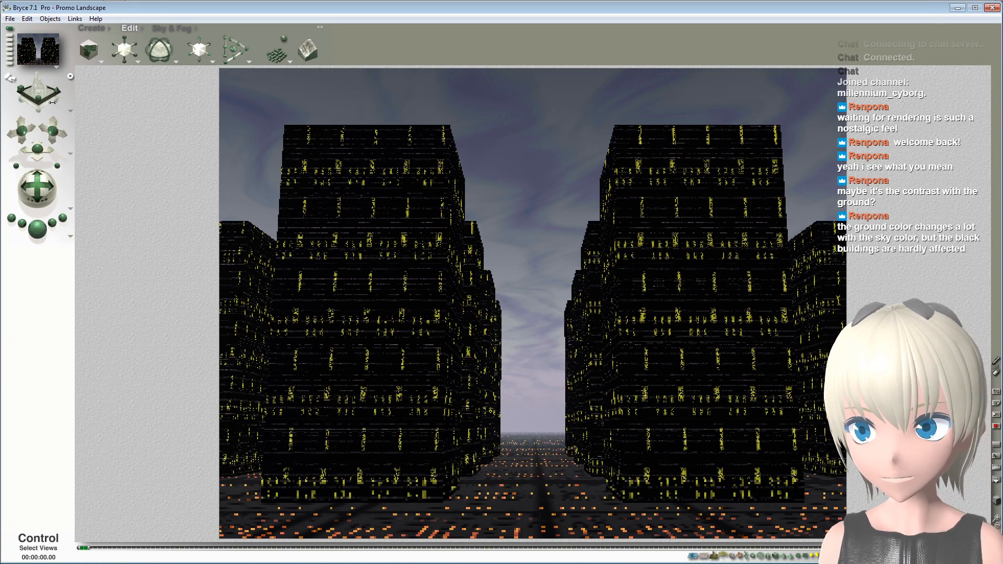
Step: From the top view, reopen the buildings' material, set texture D's X, Y and Z scale to 1000%, and accept it
left_click_drag(61, 105, 62, 107)
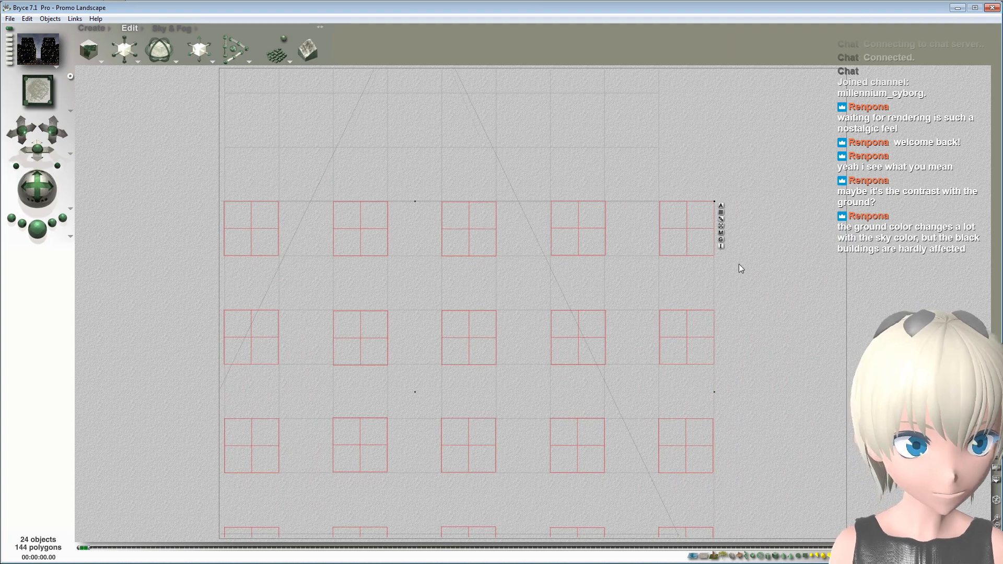
left_click(722, 234)
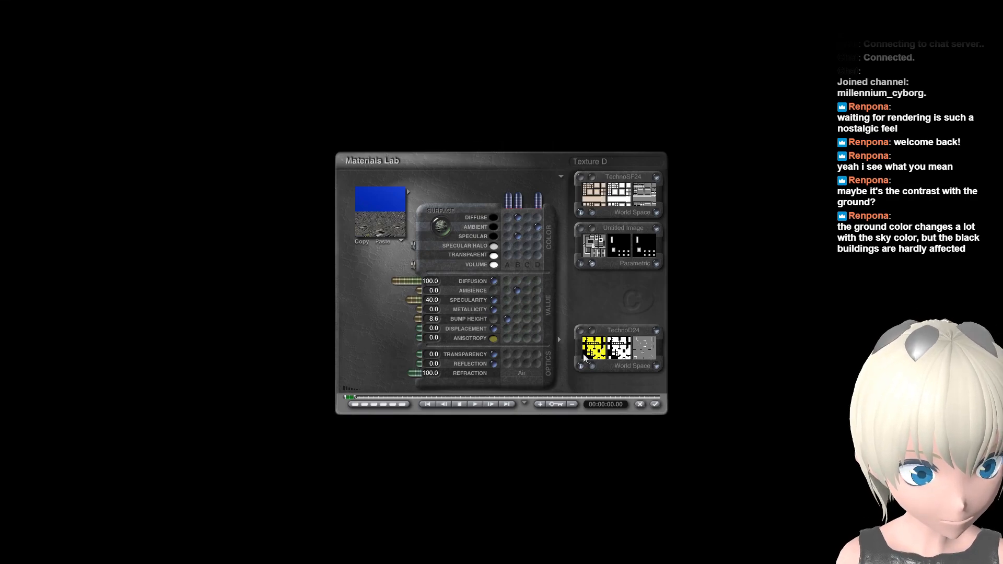
left_click(580, 330)
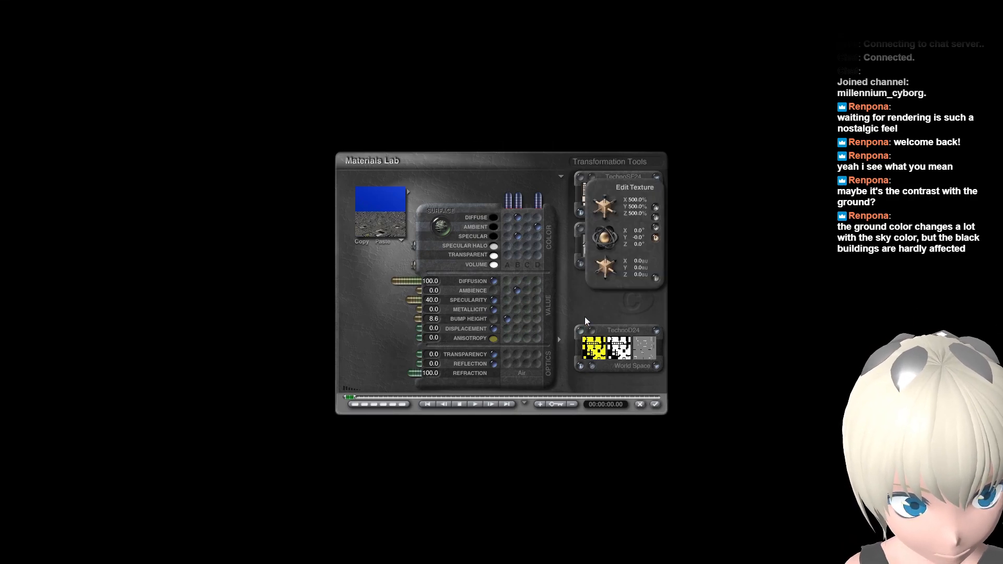
left_click(636, 200)
type("1000")
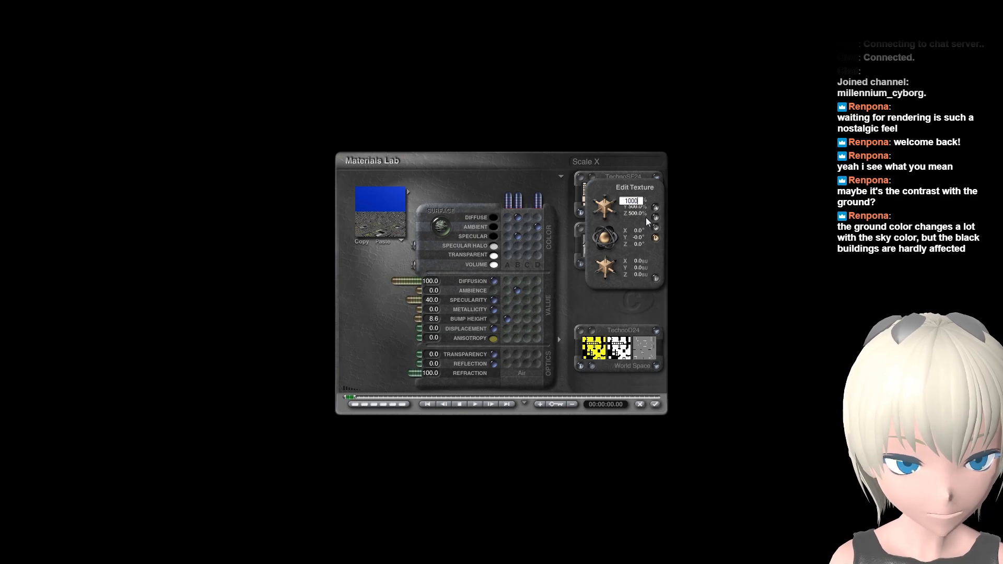
key("Tab")
left_click(639, 201)
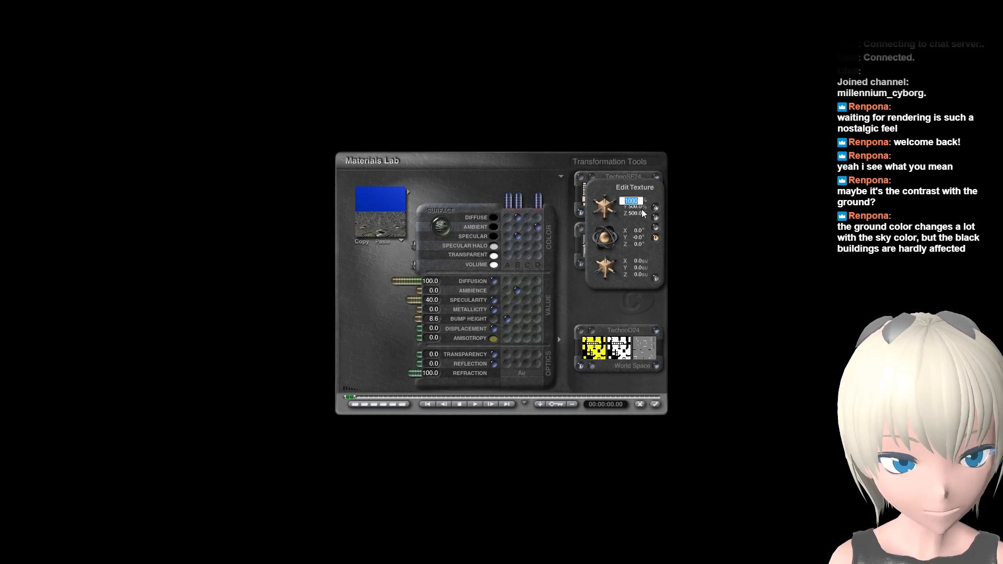
left_click(633, 207)
type("100")
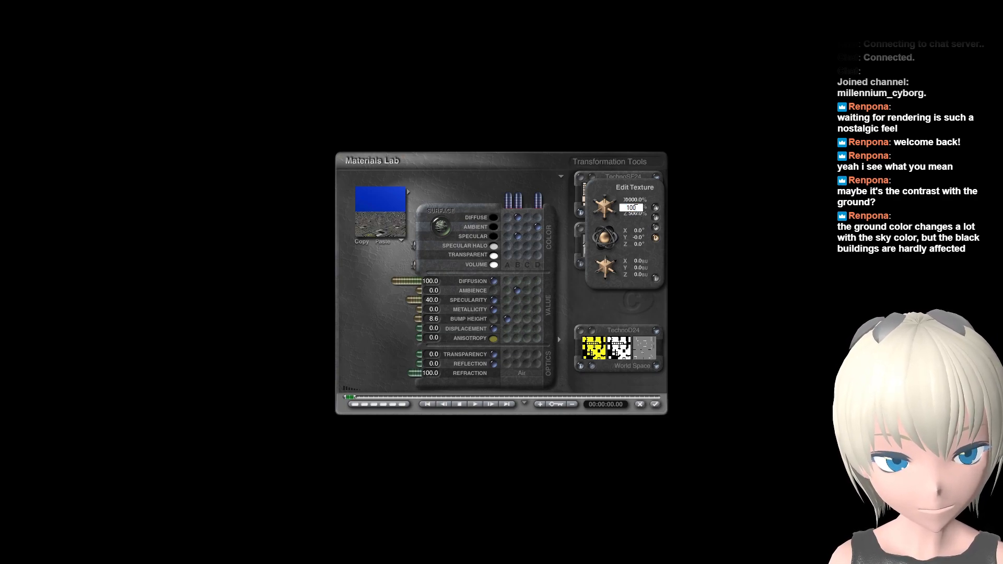
type("0")
key("Return")
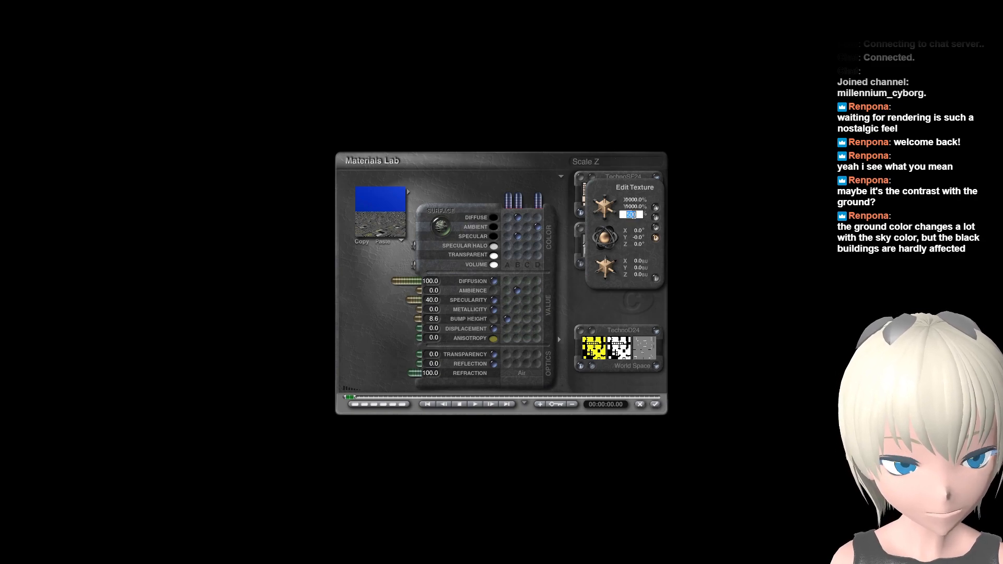
type("1000")
key("Return")
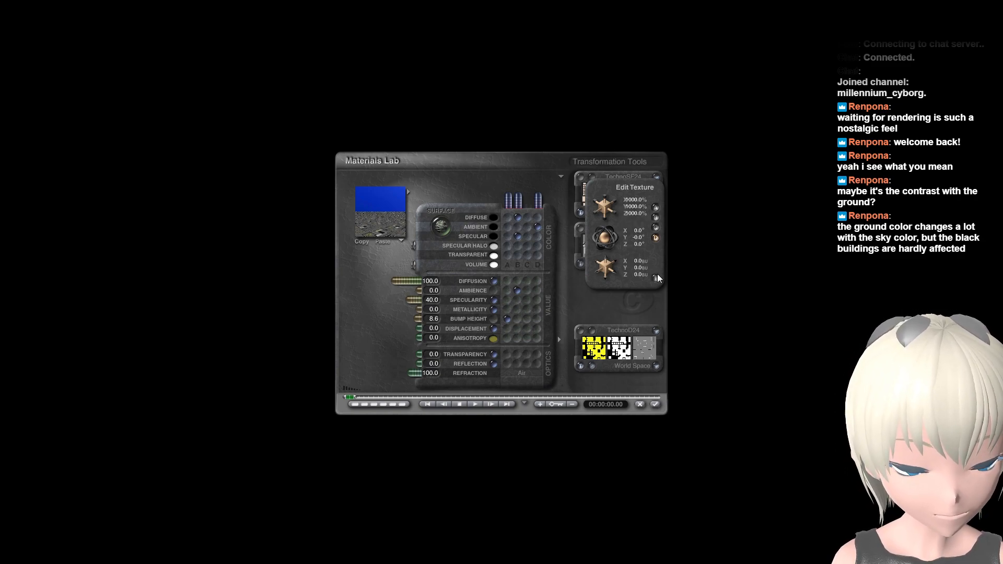
left_click(655, 405)
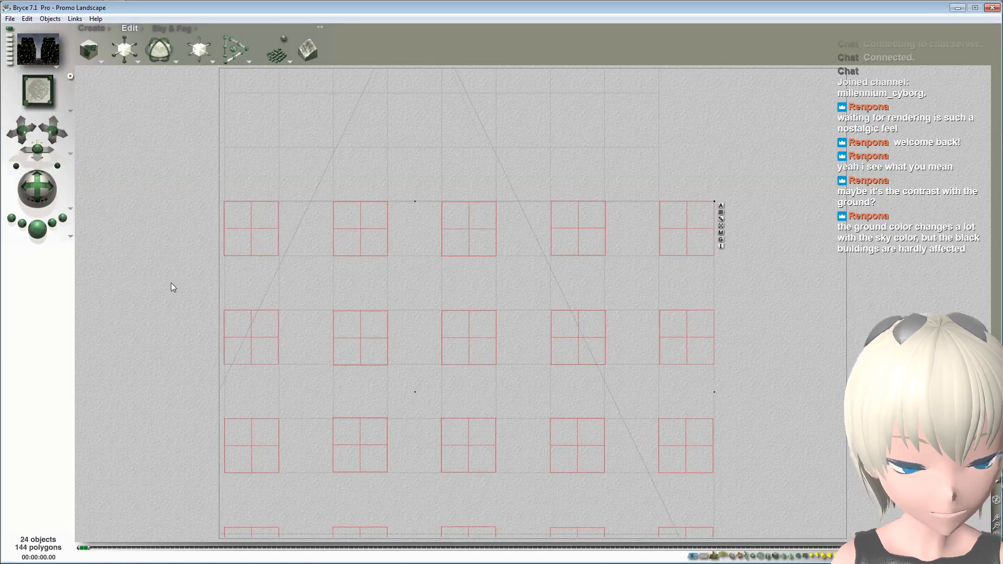
Step: Return to the camera view between the towers and render it with the enlarged texture
left_click(46, 96)
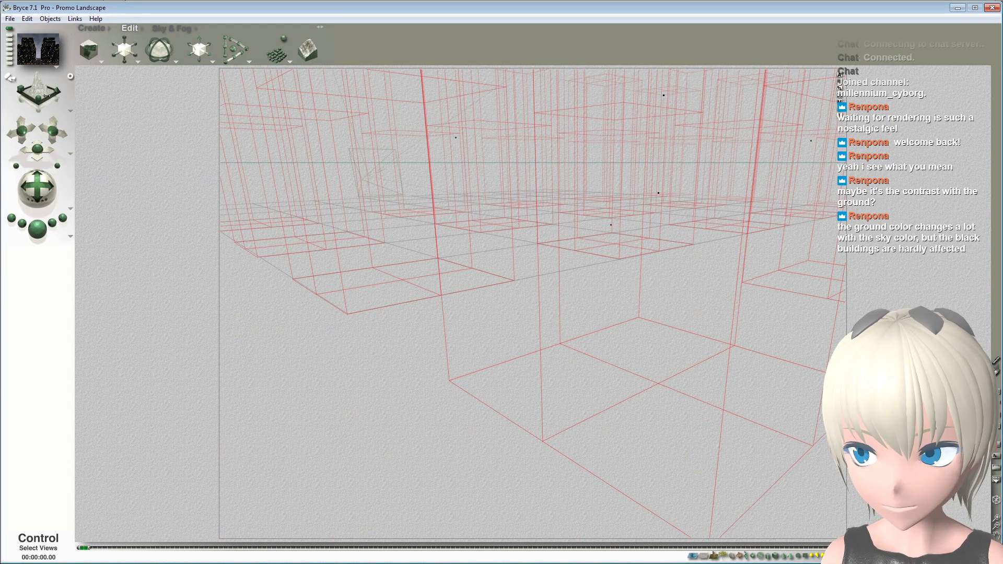
left_click(37, 229)
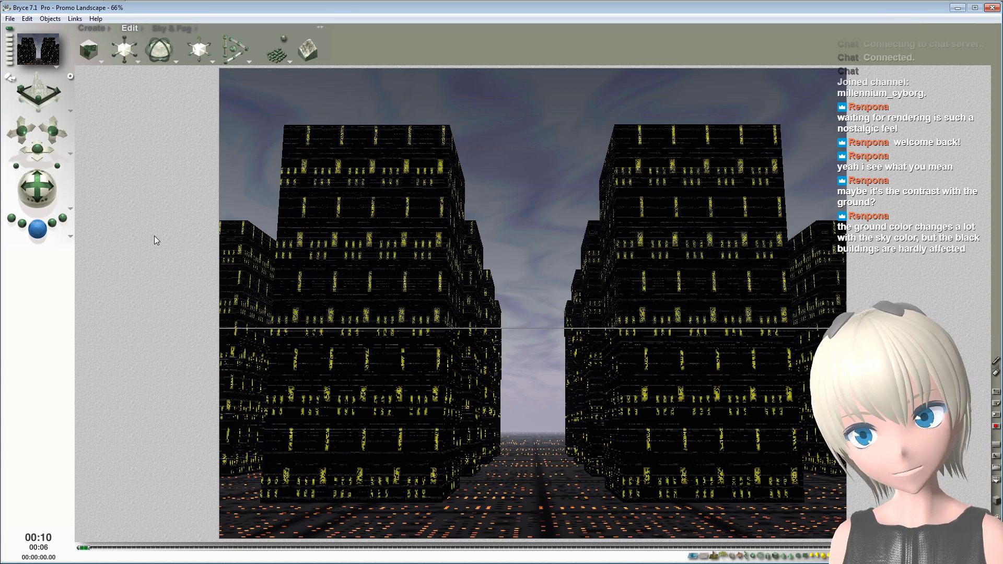
left_click(47, 227)
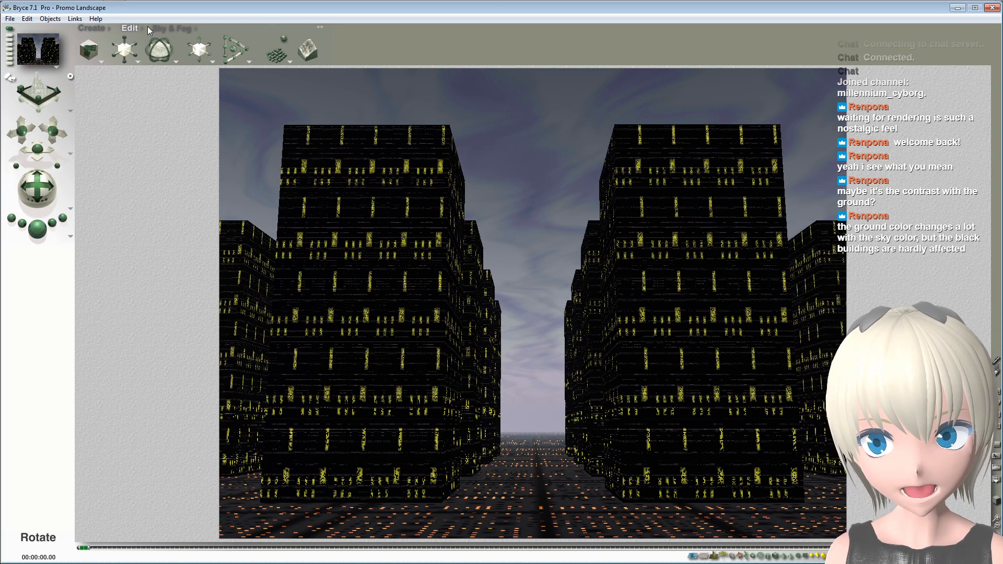
Step: From the top view, reopen the buildings' material, drive the Ambience value with texture D, and accept it
mouse_move(54, 92)
left_mouse_down()
mouse_move(67, 91)
mouse_move(57, 95)
left_mouse_up()
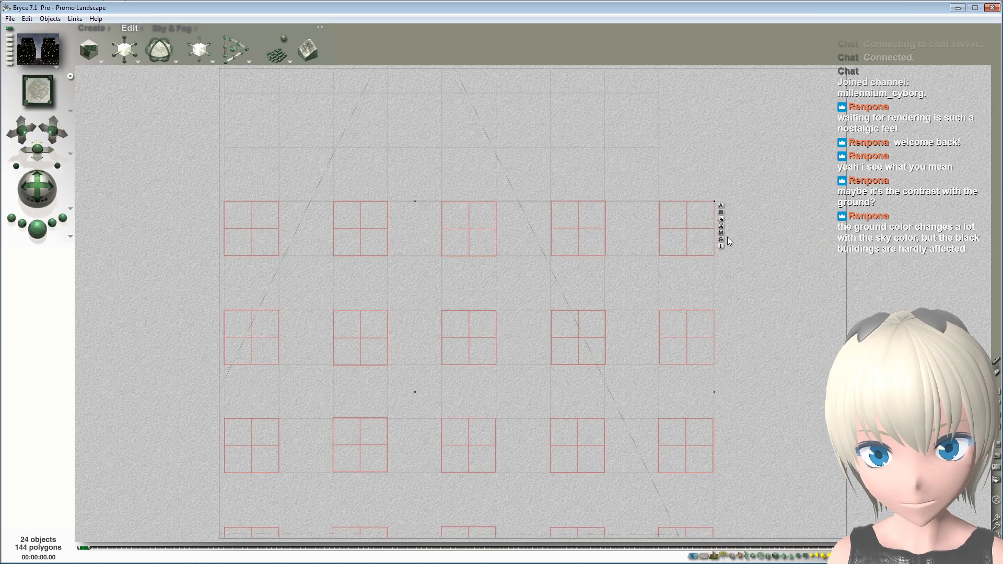
left_click(722, 234)
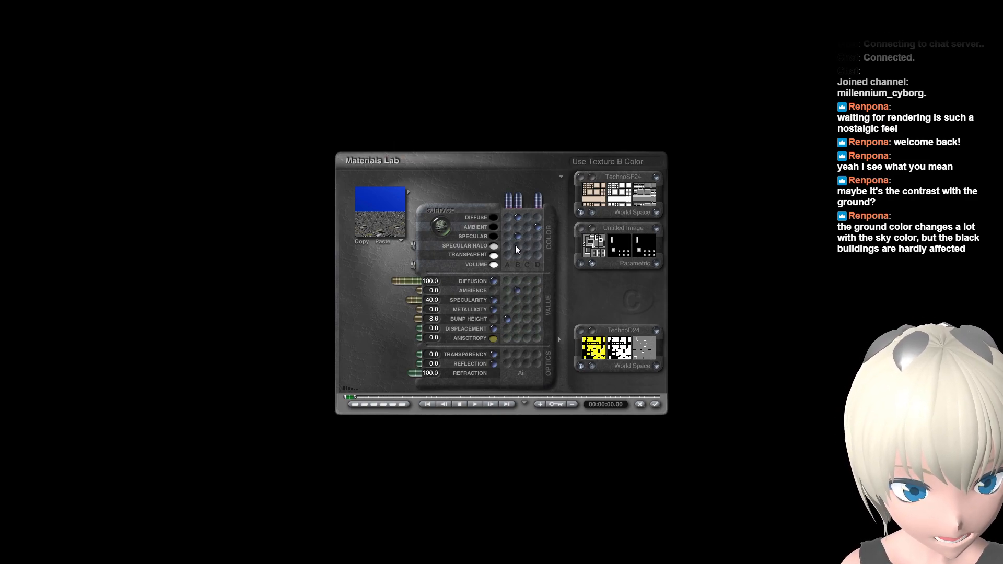
left_click(539, 291)
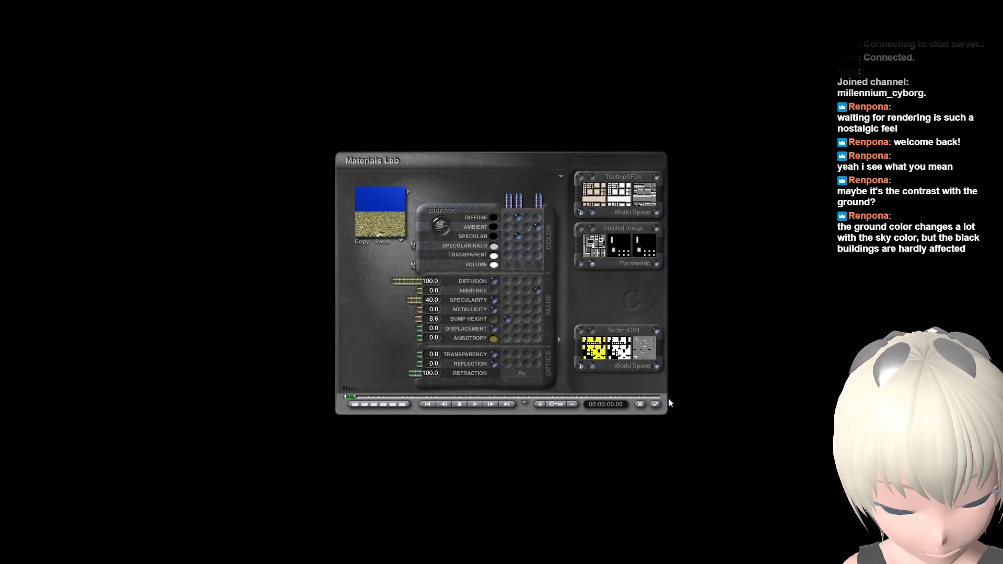
left_click(655, 404)
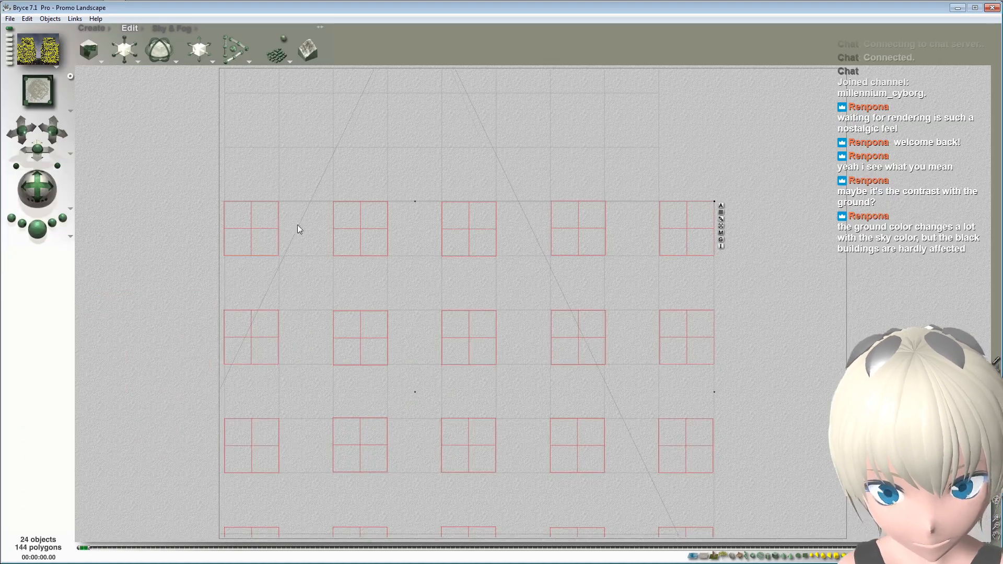
Step: Render the buildings from the top and camera views, and look at the material presets without choosing one
left_click(37, 230)
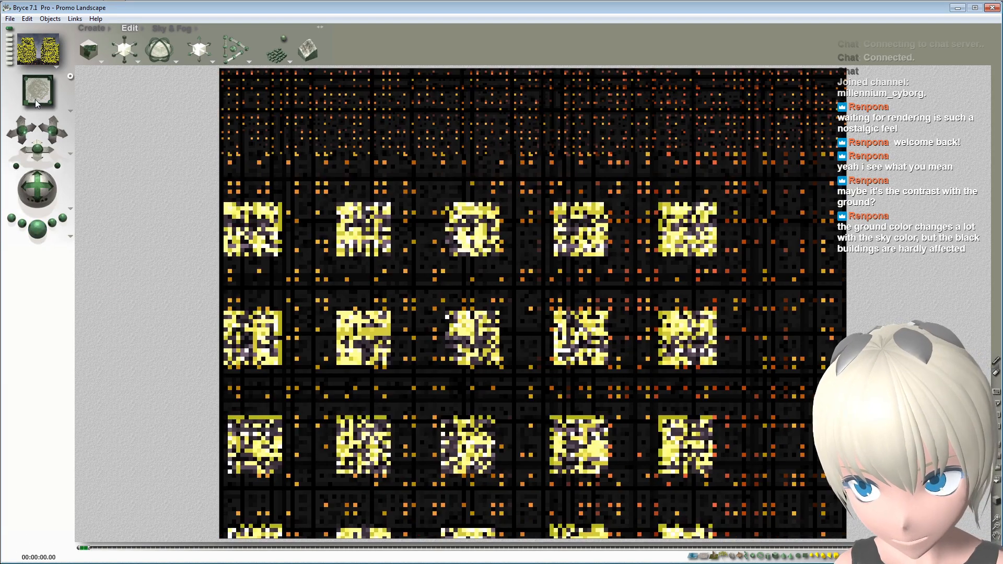
left_click_drag(38, 96, 47, 92)
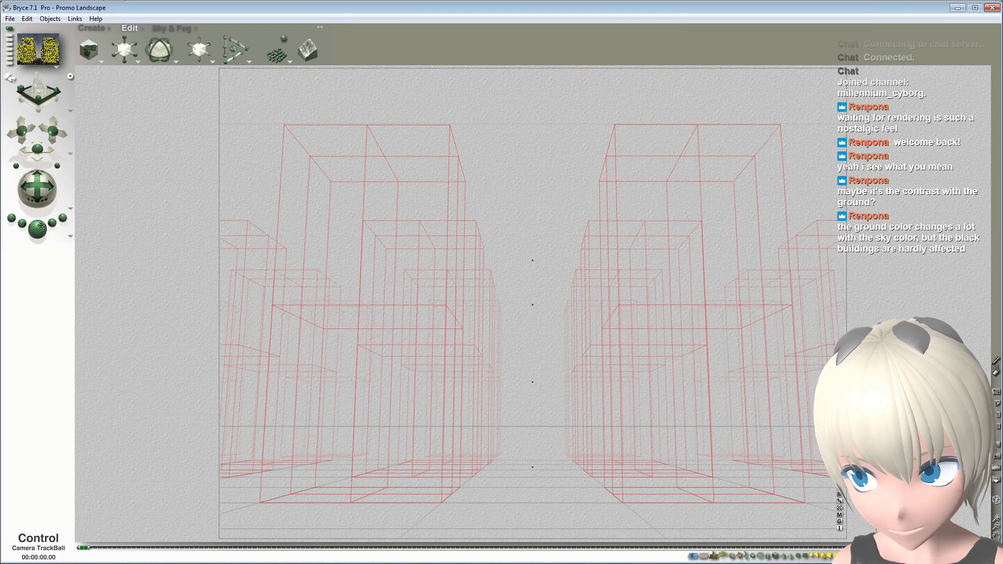
left_click(40, 234)
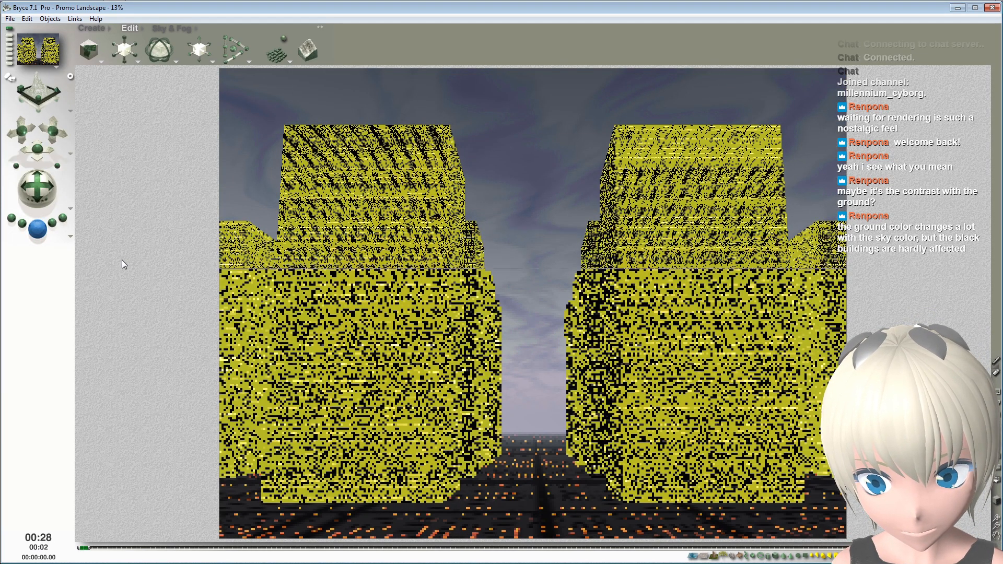
left_click(36, 230)
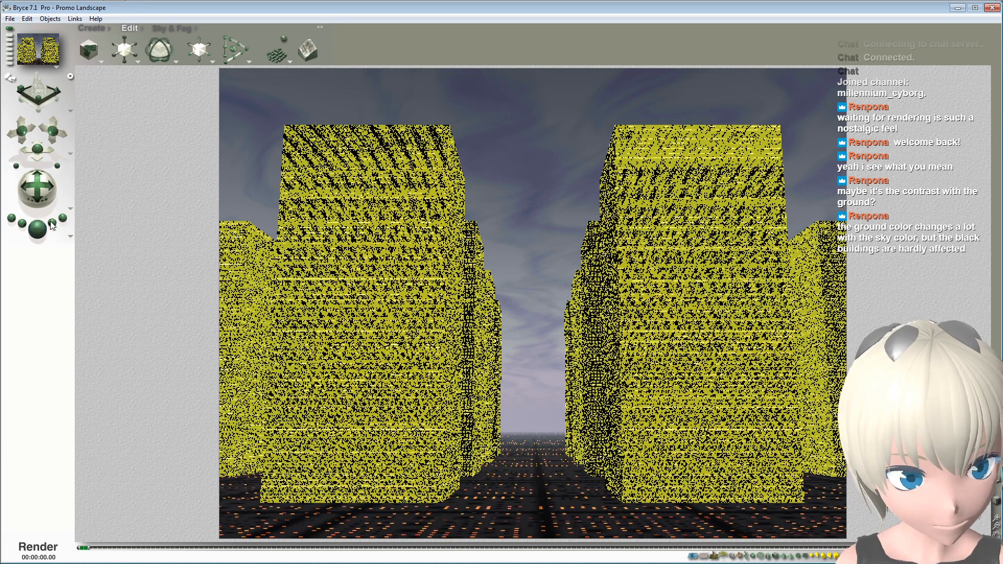
left_click(144, 27)
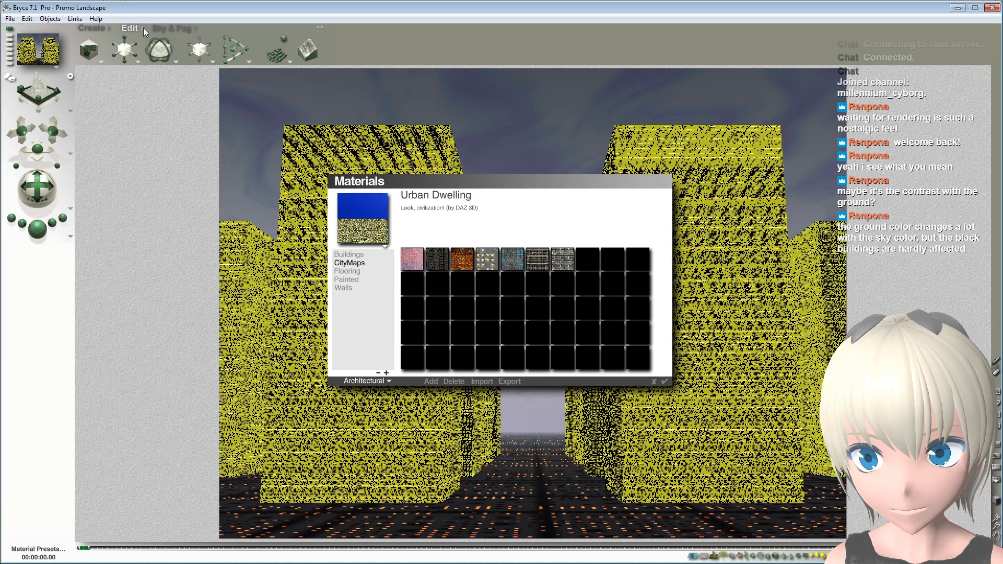
left_click(661, 389)
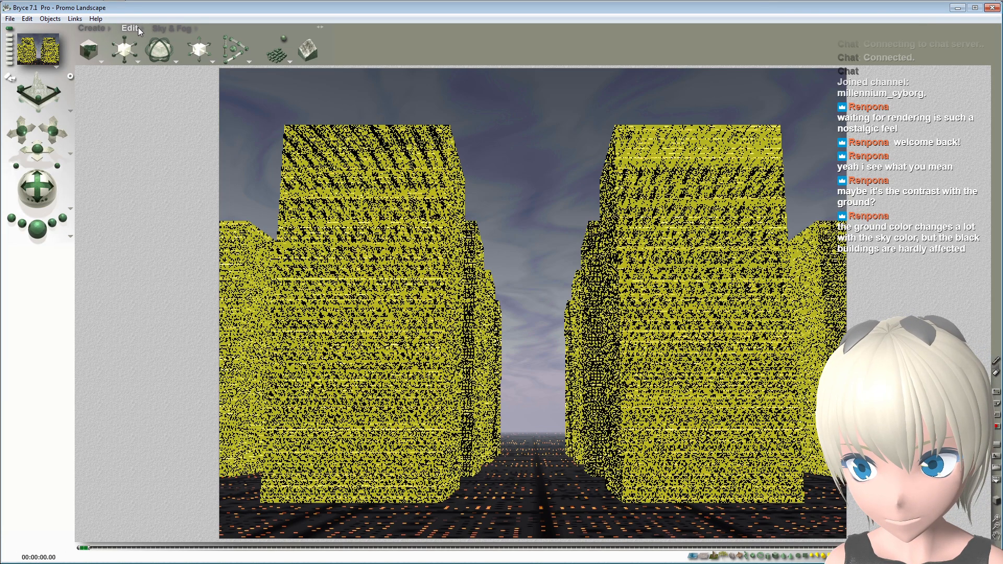
Step: From a side view, reopen the buildings' material, drive Ambience with texture B, and check texture D's transformation settings
left_click_drag(44, 93, 52, 93)
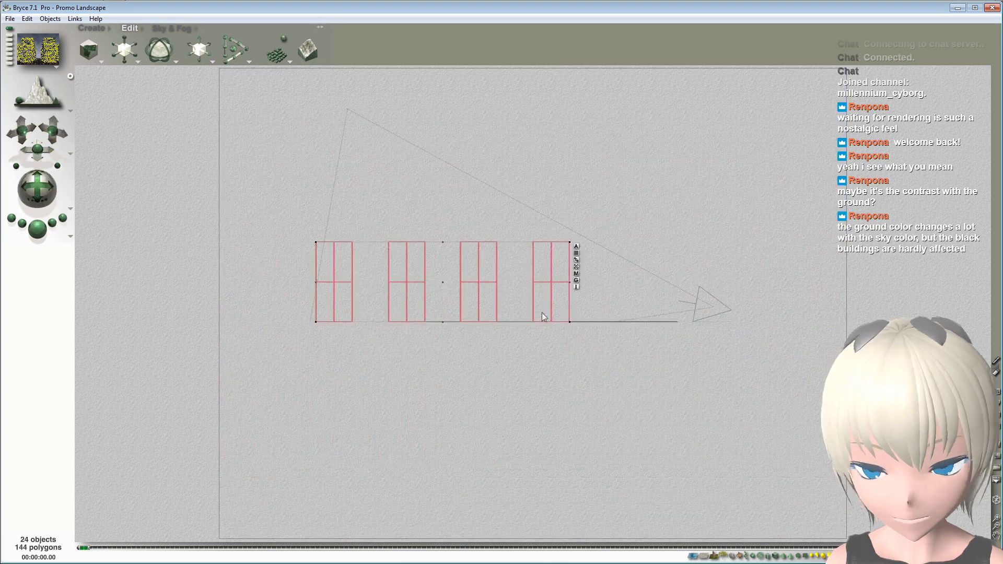
left_click(576, 272)
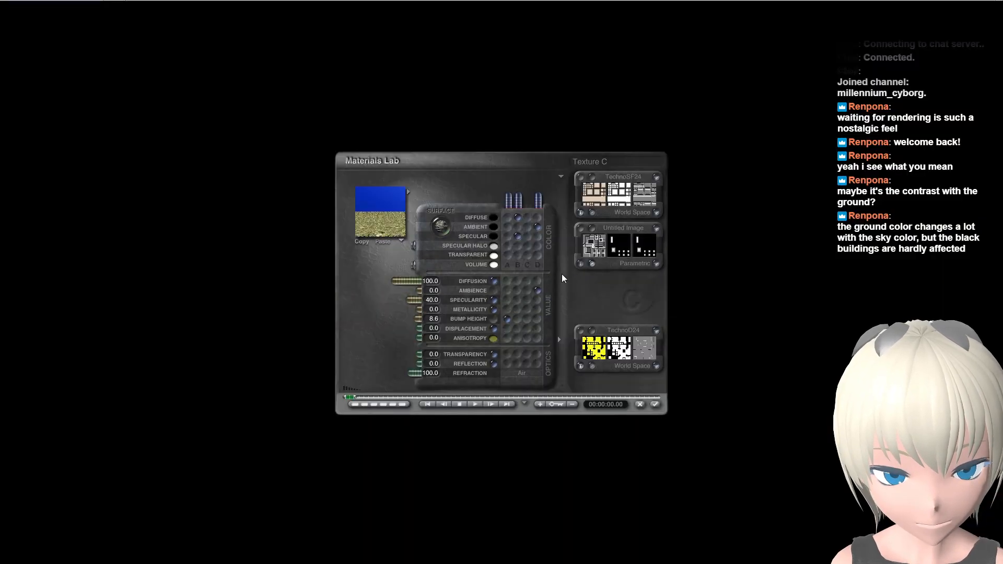
left_click(516, 291)
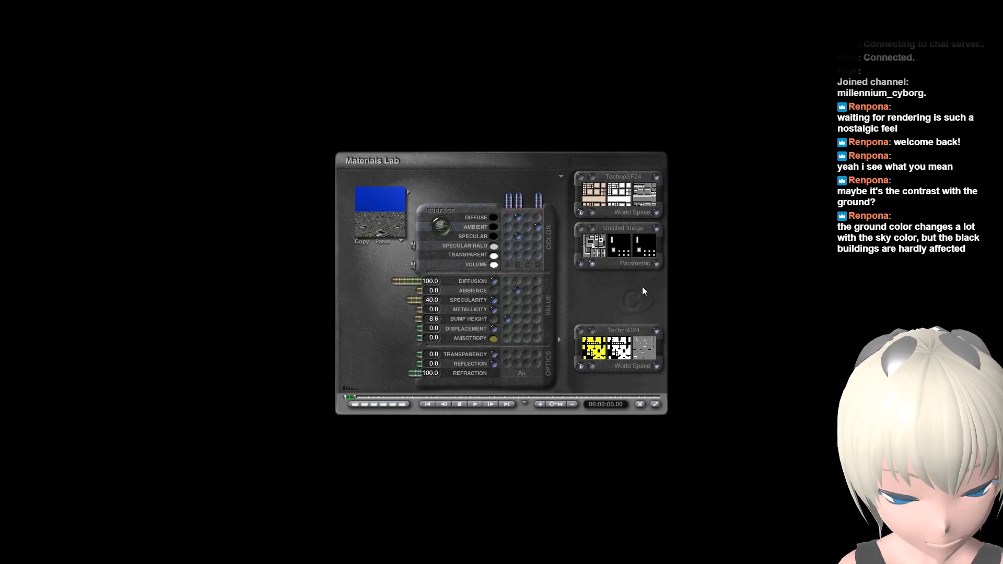
left_click(580, 331)
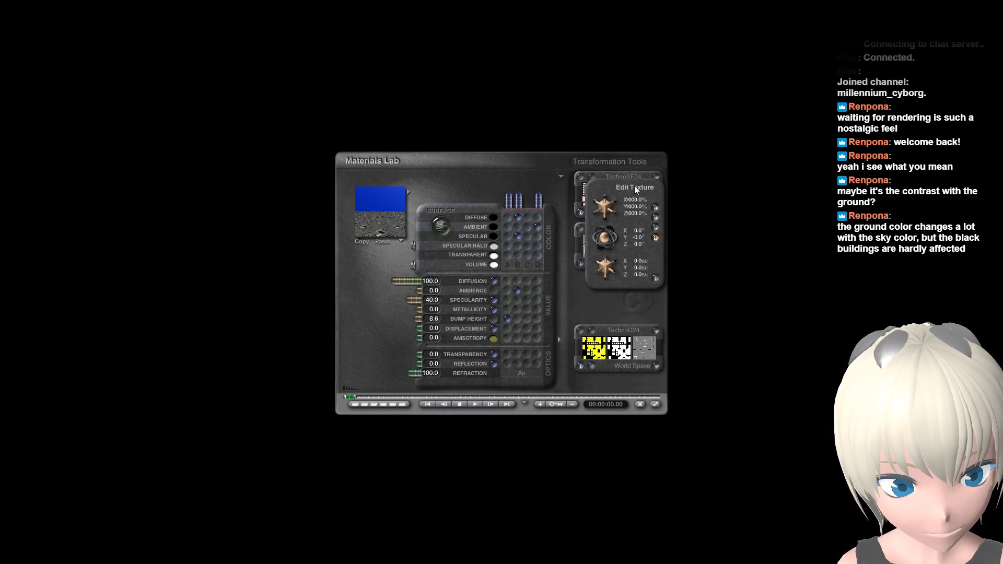
left_click(656, 278)
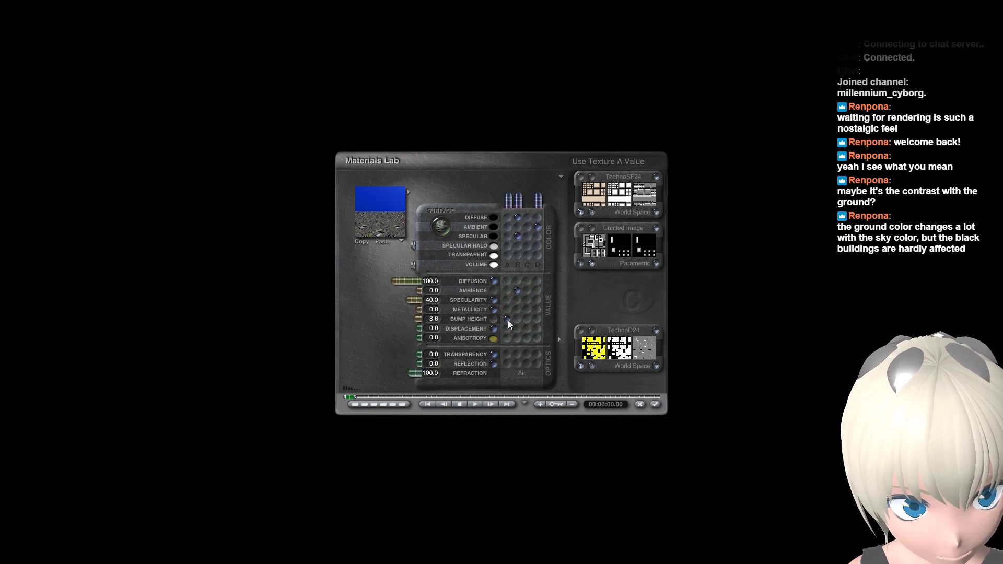
Step: Examine texture B's source pictures, preview both stored images, and leave the picture list without applying a change
left_click(593, 230)
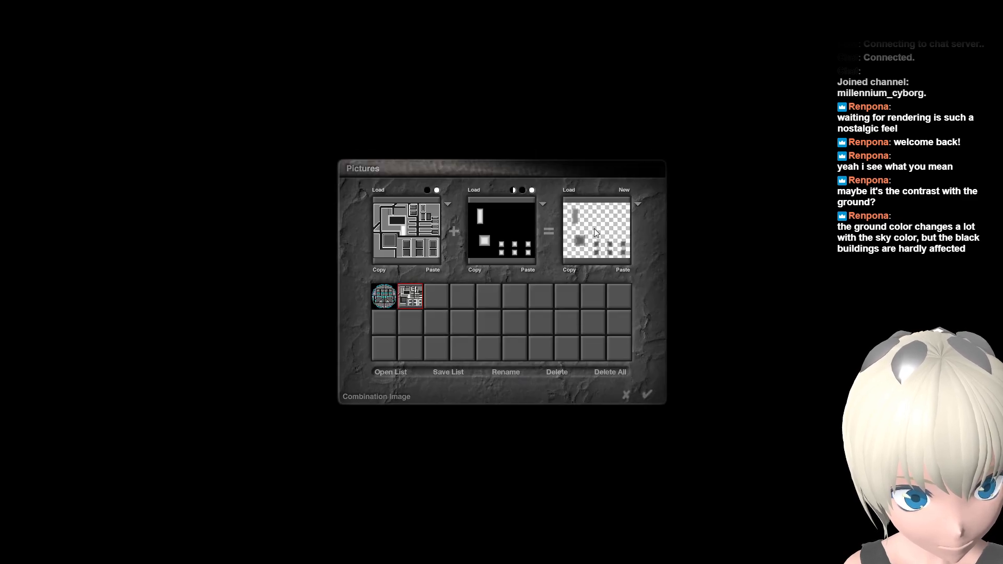
left_click(387, 299)
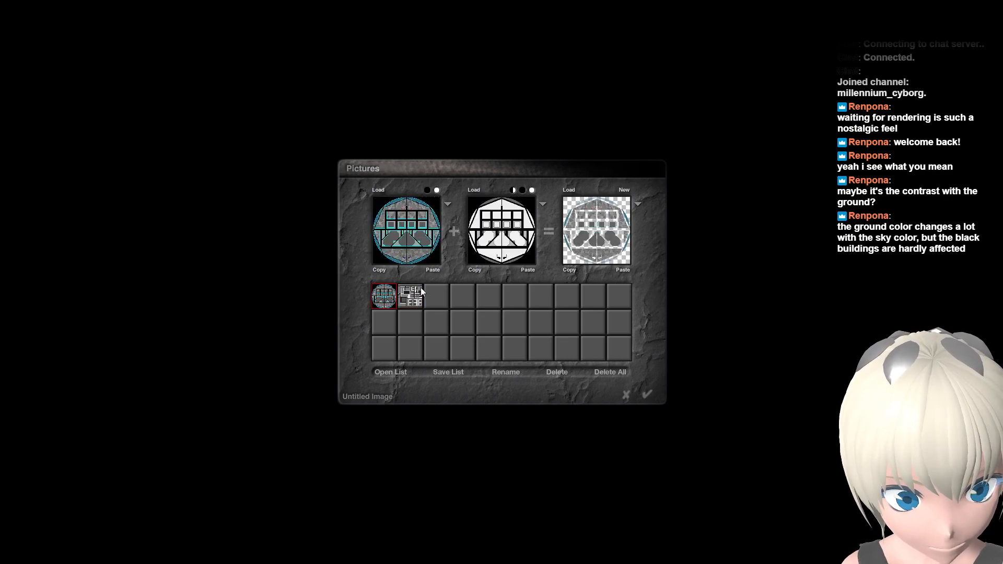
left_click(416, 301)
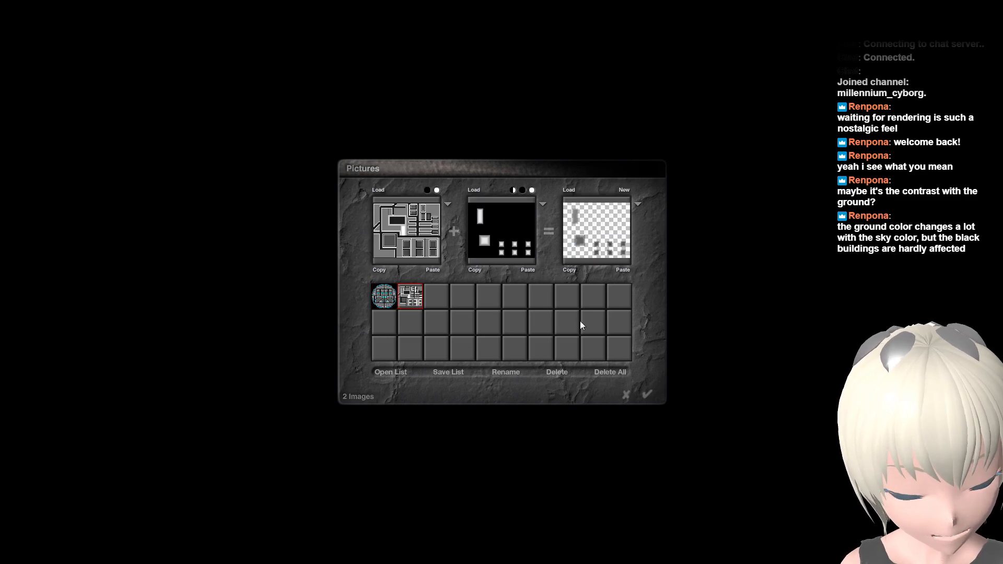
left_click(628, 398)
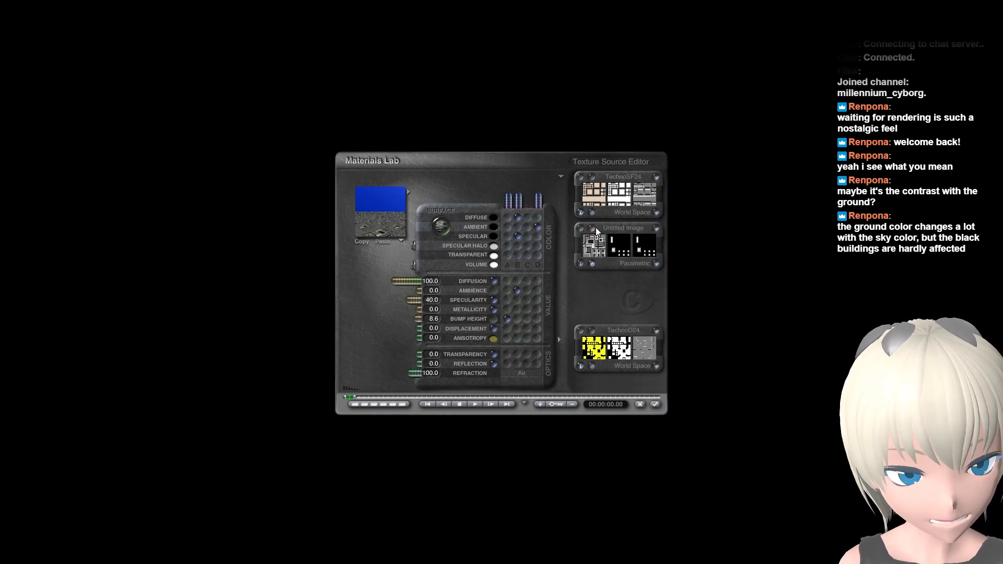
Step: Try the round stored image as texture B, and switch back to the window-pattern image
left_click(656, 229)
left_click(658, 235)
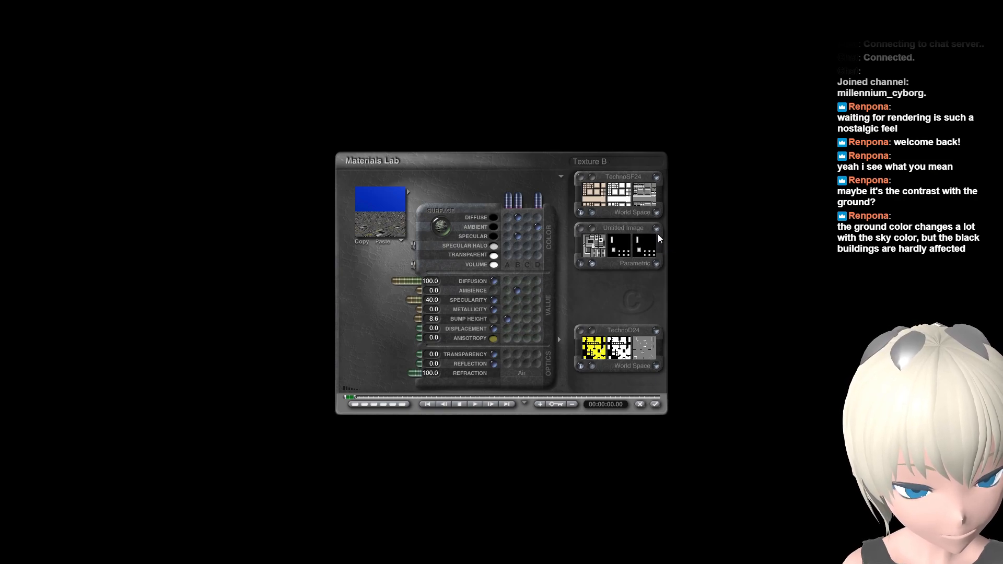
left_click(657, 232)
left_click(662, 235)
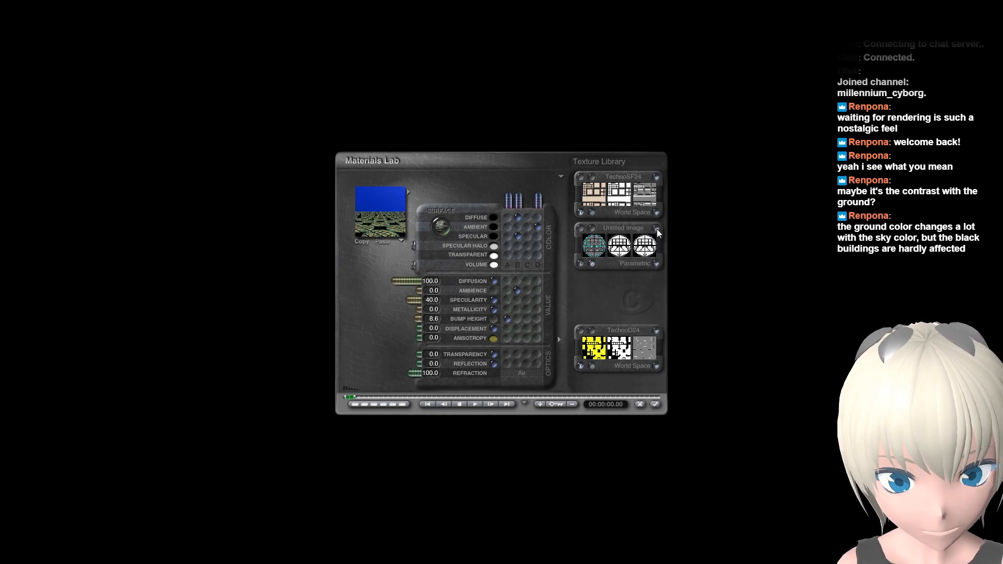
left_click(656, 228)
left_click(664, 242)
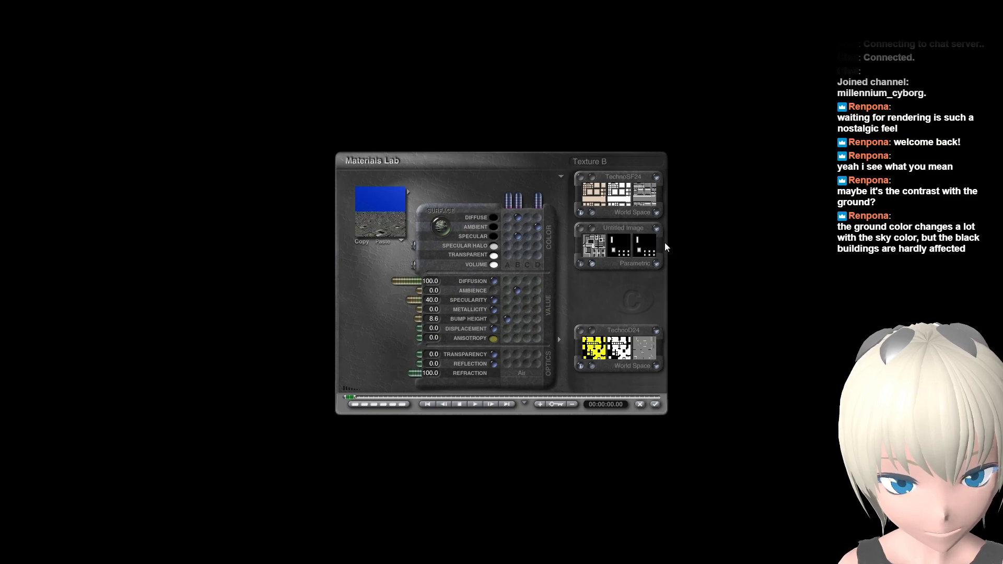
Step: Look over texture B's mapping modes, try the other stored picture in it once more, and restore the window-pattern picture
left_click(656, 264)
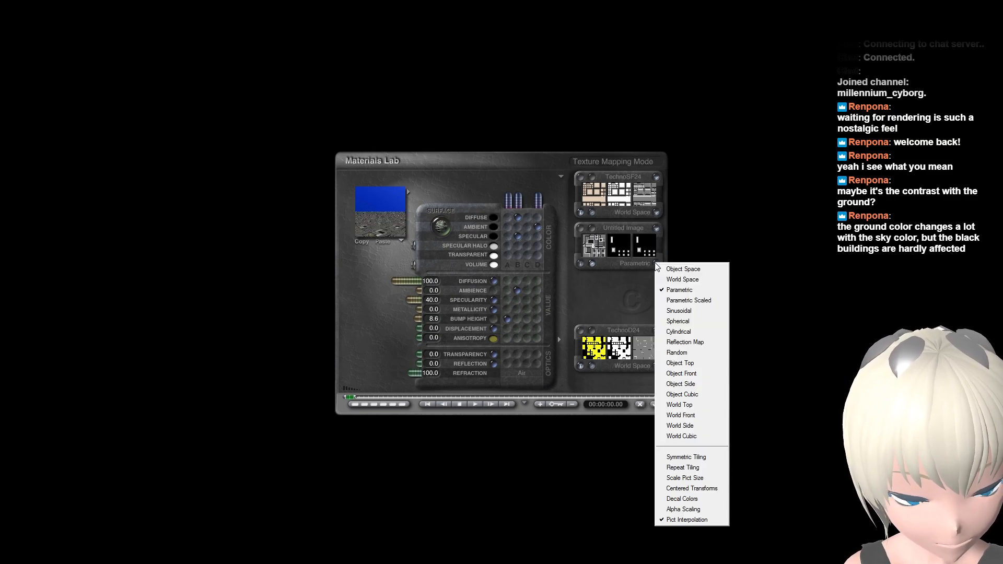
left_click(649, 273)
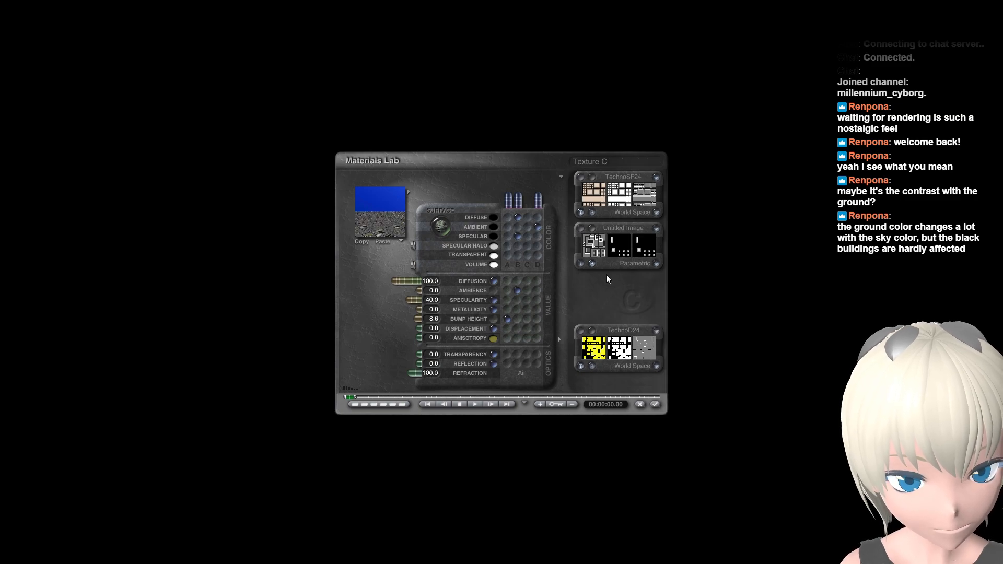
left_click(581, 263)
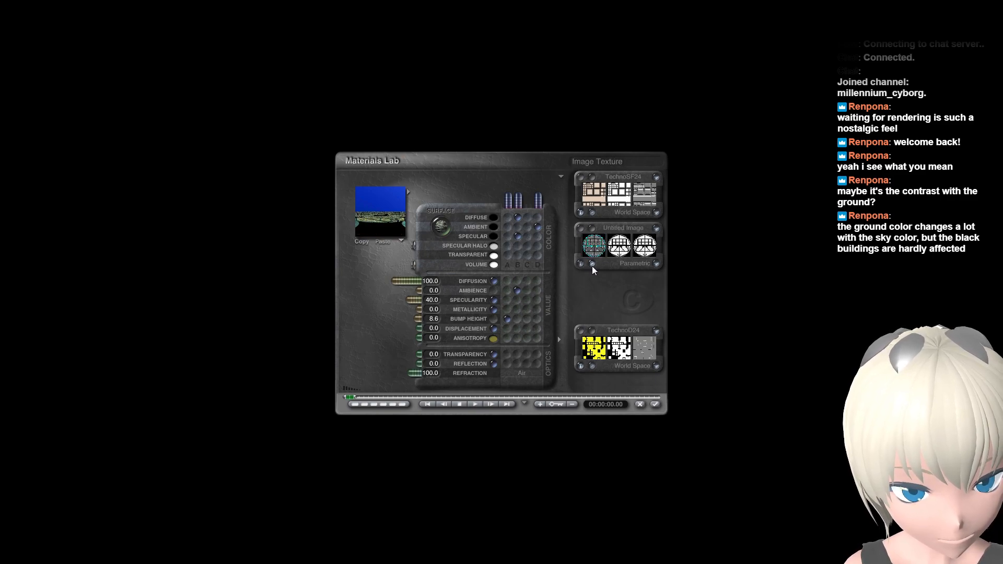
left_click(656, 230)
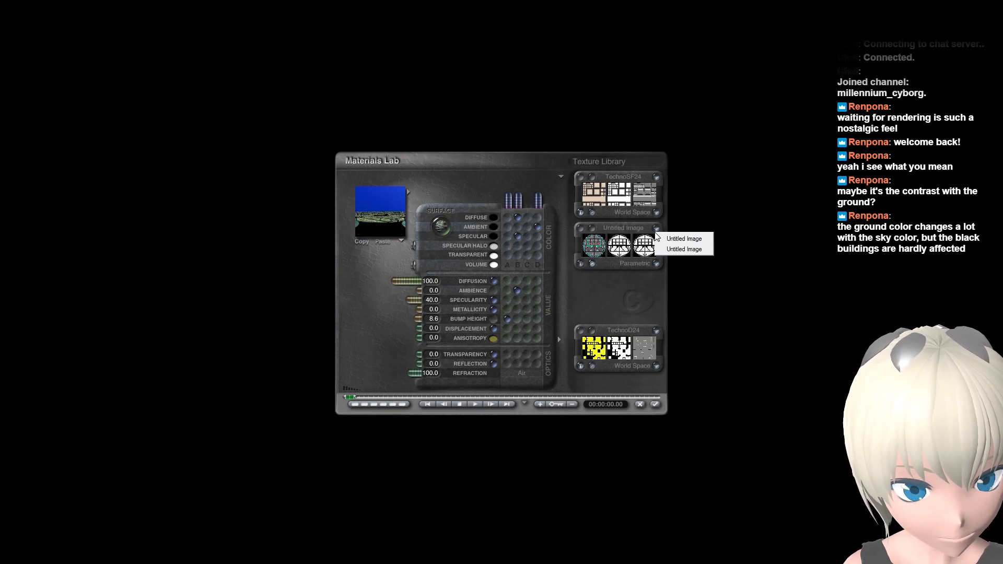
left_click(660, 249)
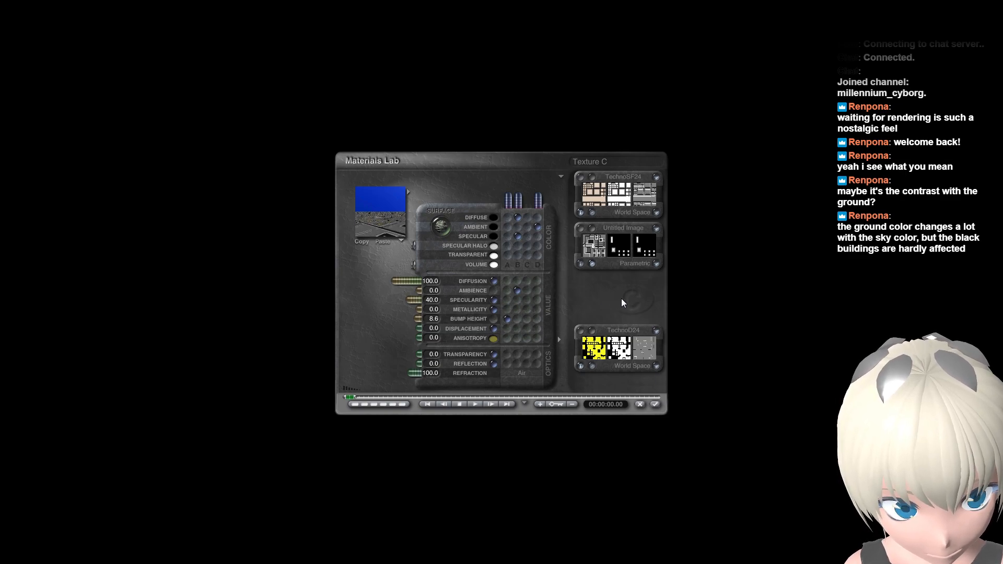
Step: Enable Volume Blend - Altitude in the buildings' material options, check the setting, and accept the material
left_click(561, 177)
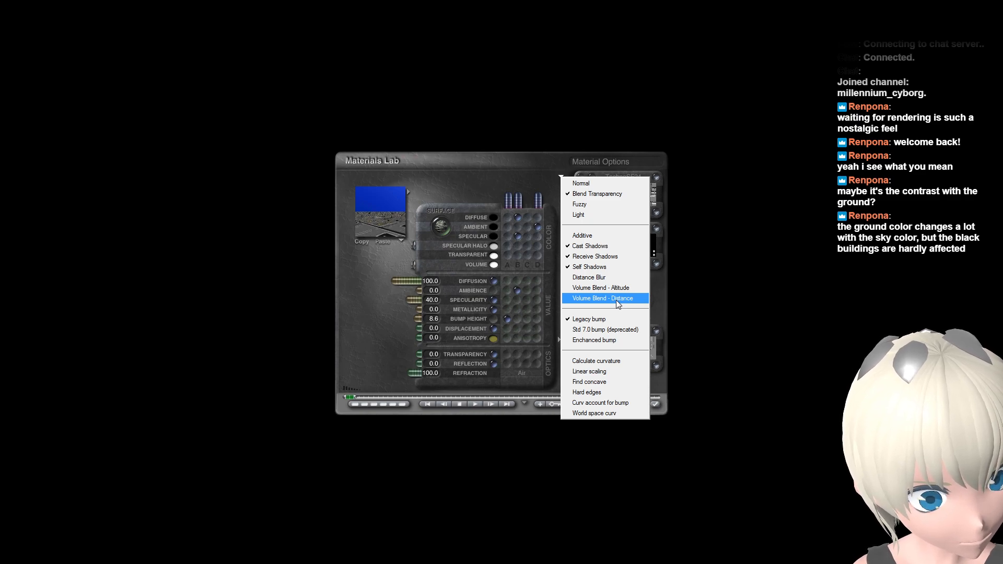
left_click(610, 286)
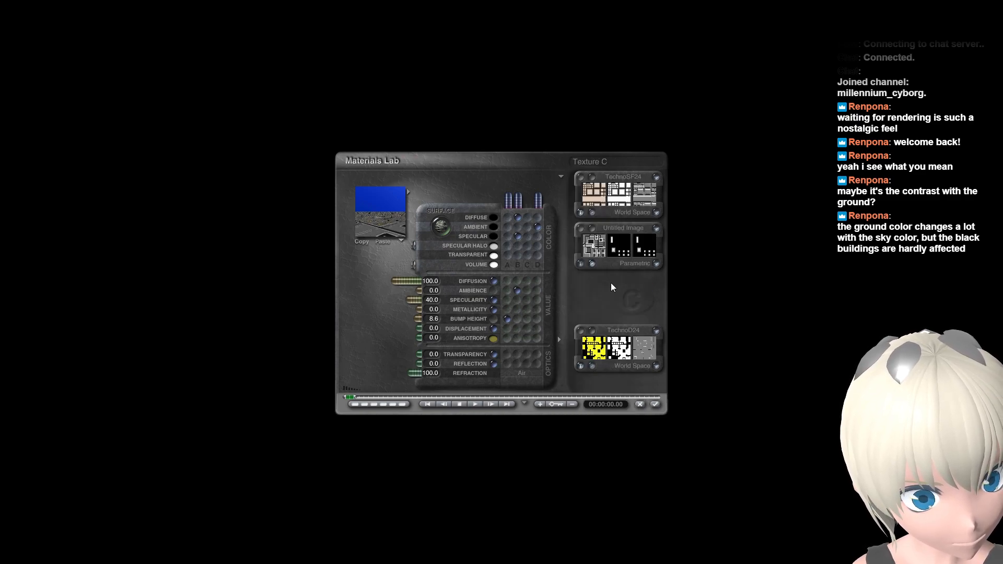
left_click(562, 177)
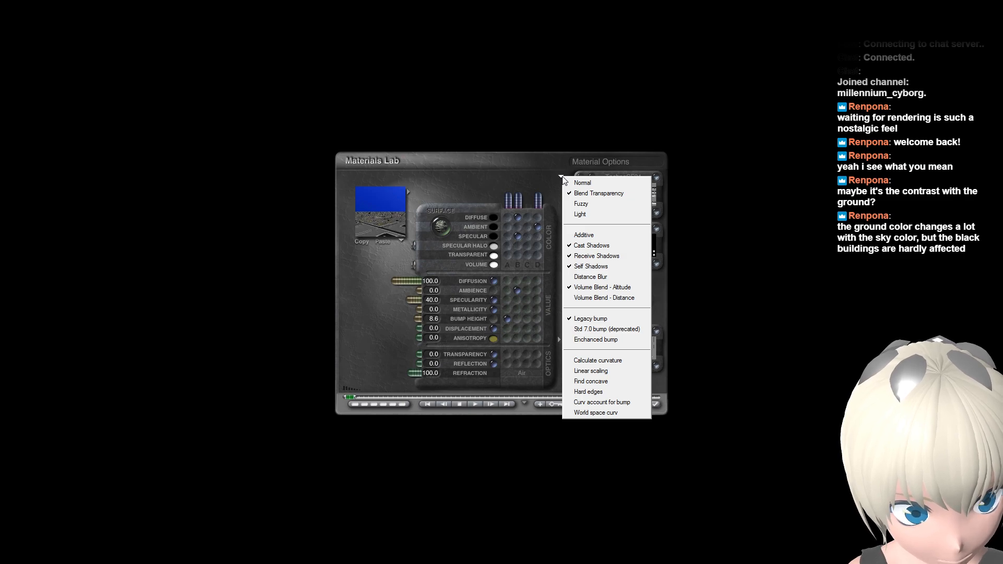
left_click(562, 178)
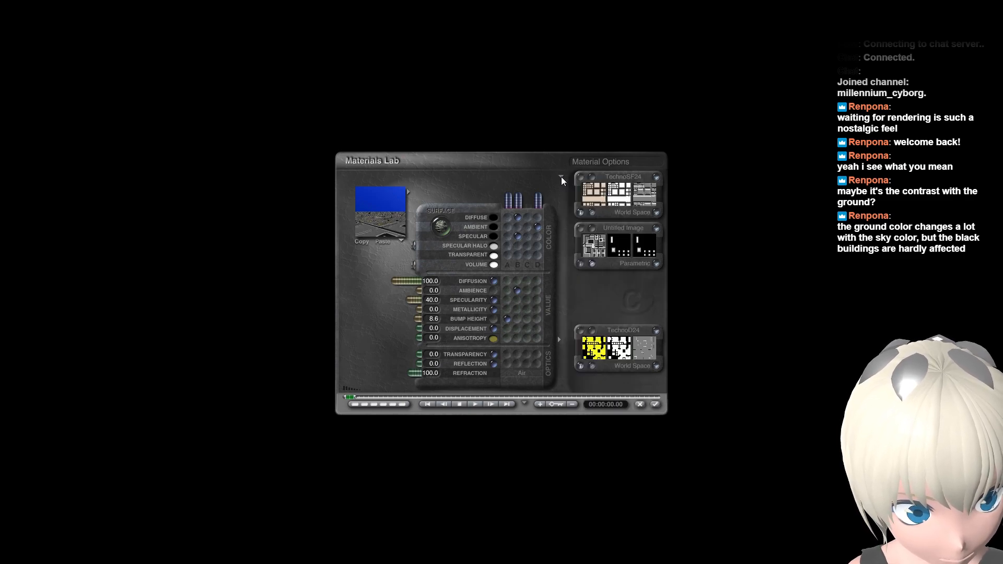
left_click(655, 405)
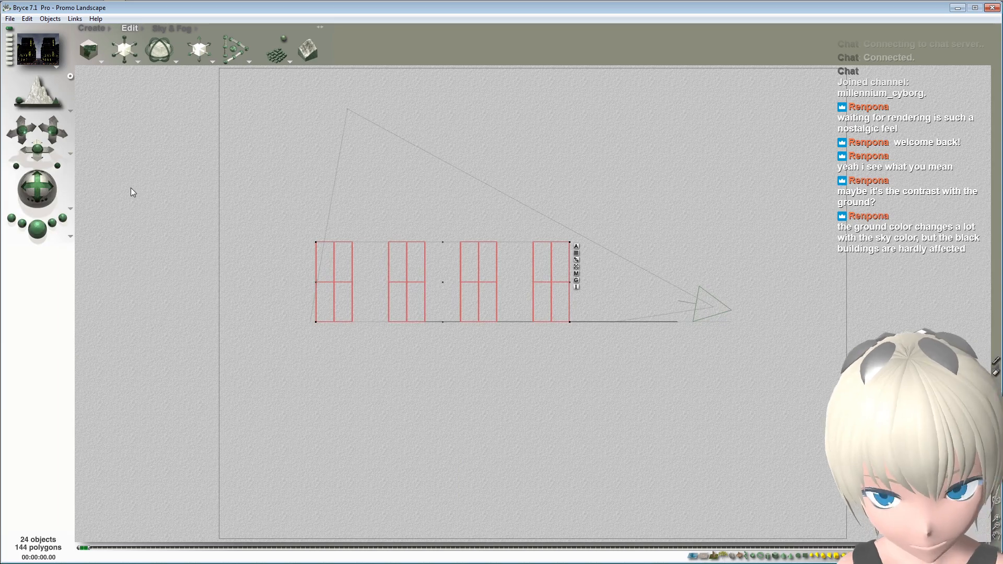
Step: Switch to the camera view and render the buildings
left_click(25, 108)
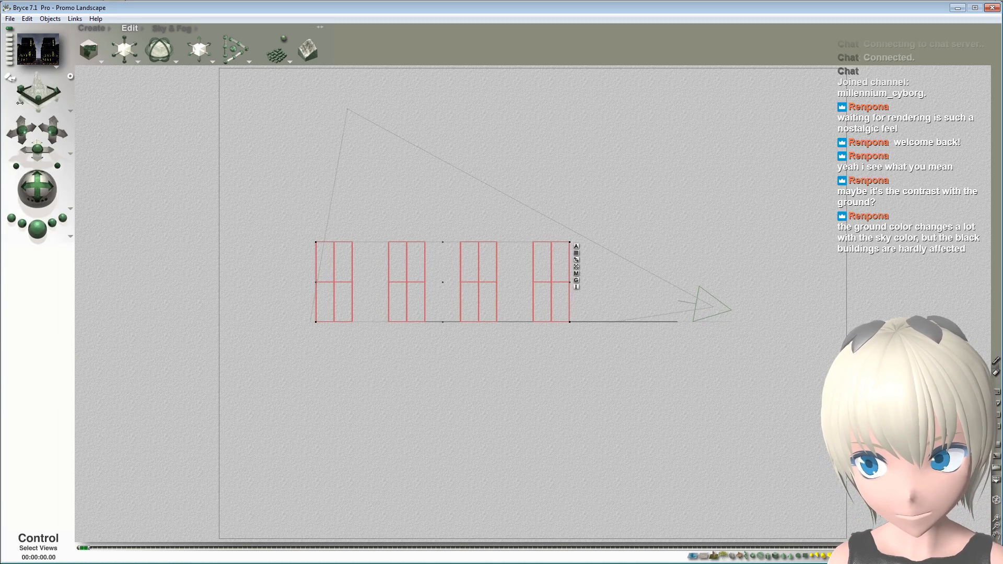
left_click(37, 228)
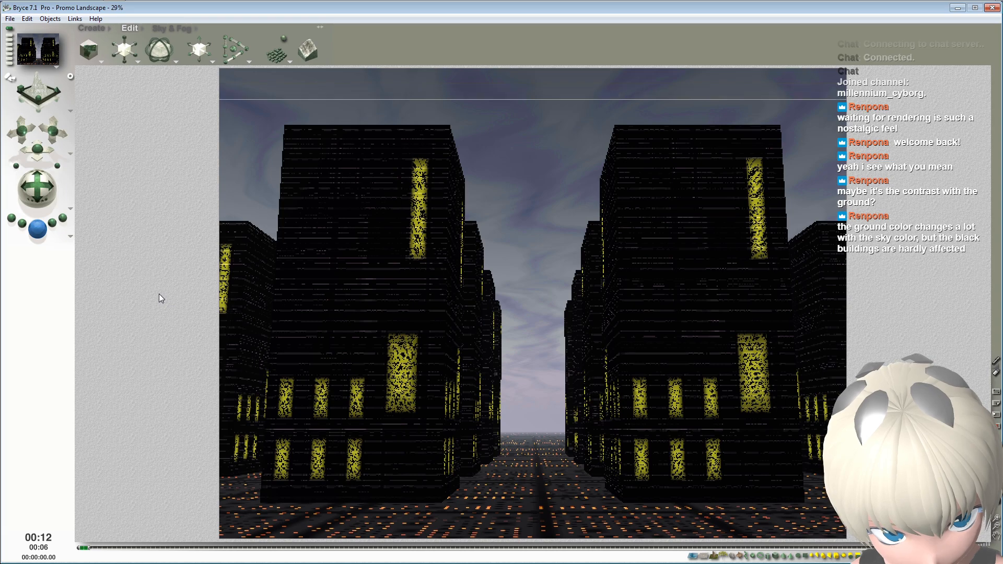
left_click(39, 225)
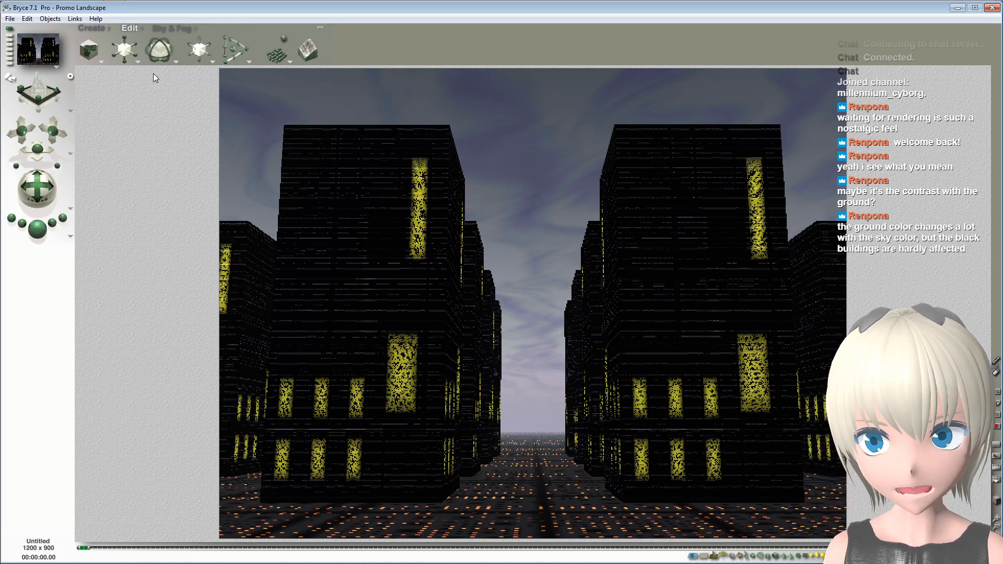
Step: From the side view, reopen the buildings' material, turn off Volume Blend - Altitude, and look over the remaining material options
left_click(54, 94)
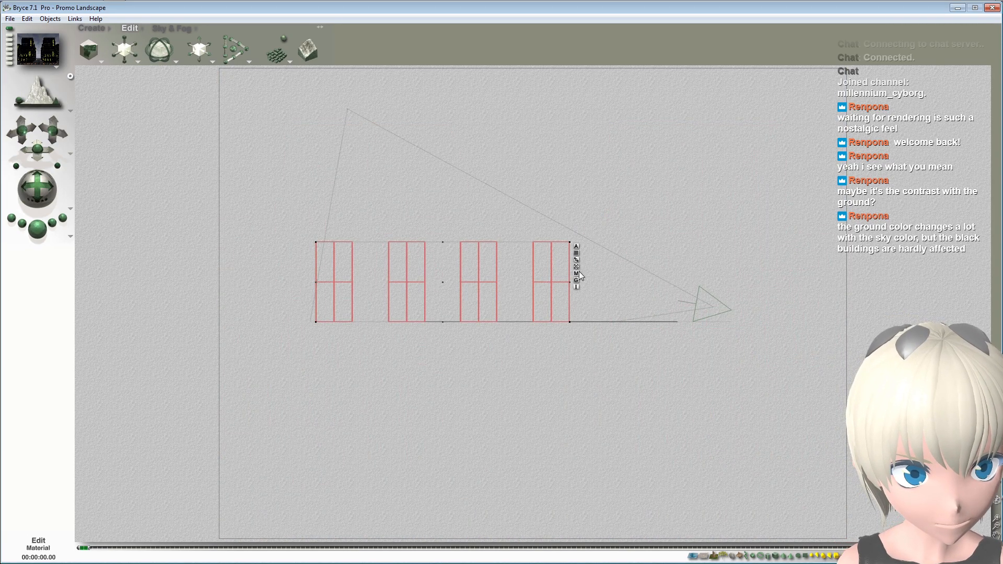
left_click(577, 273)
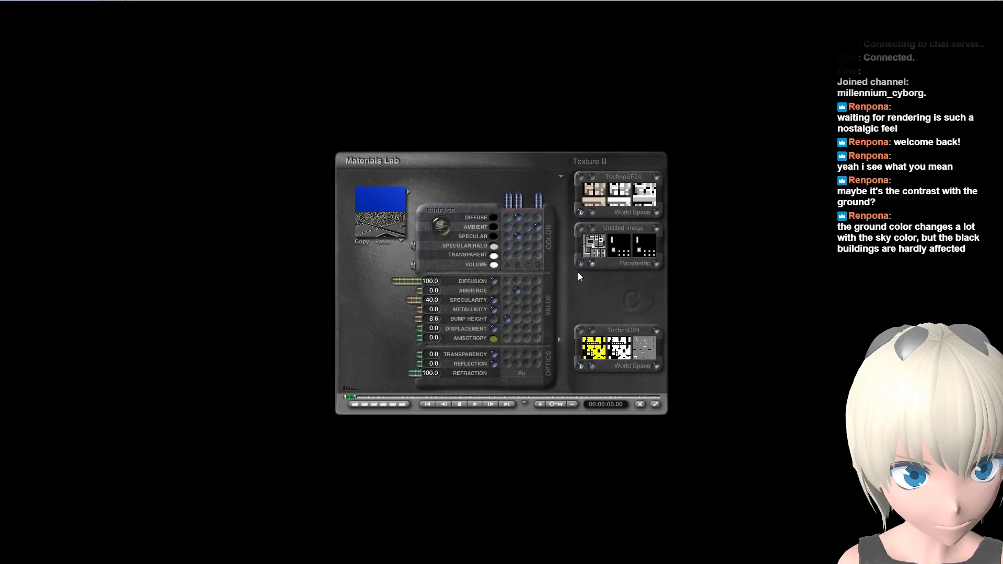
left_click(561, 177)
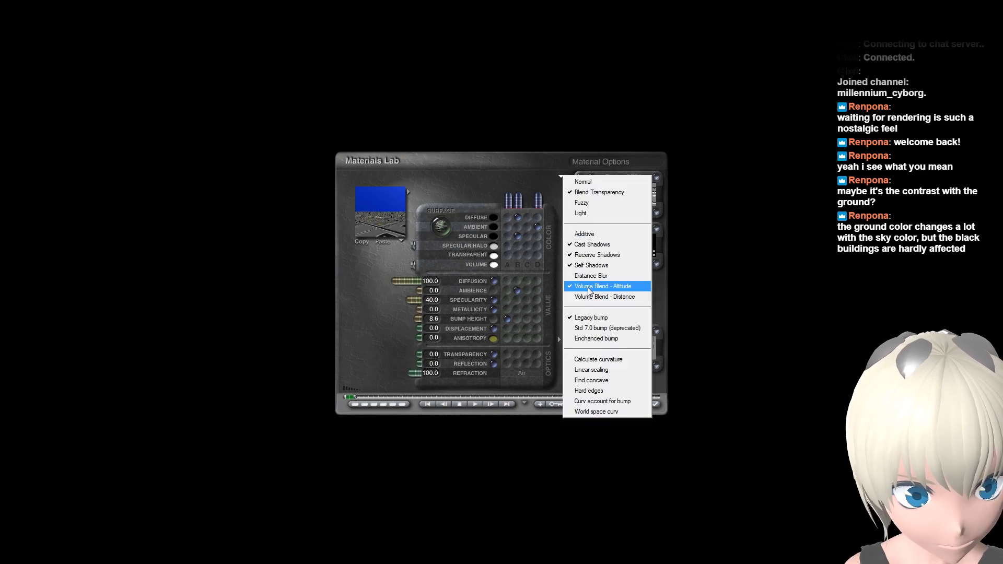
left_click(590, 287)
left_click(560, 178)
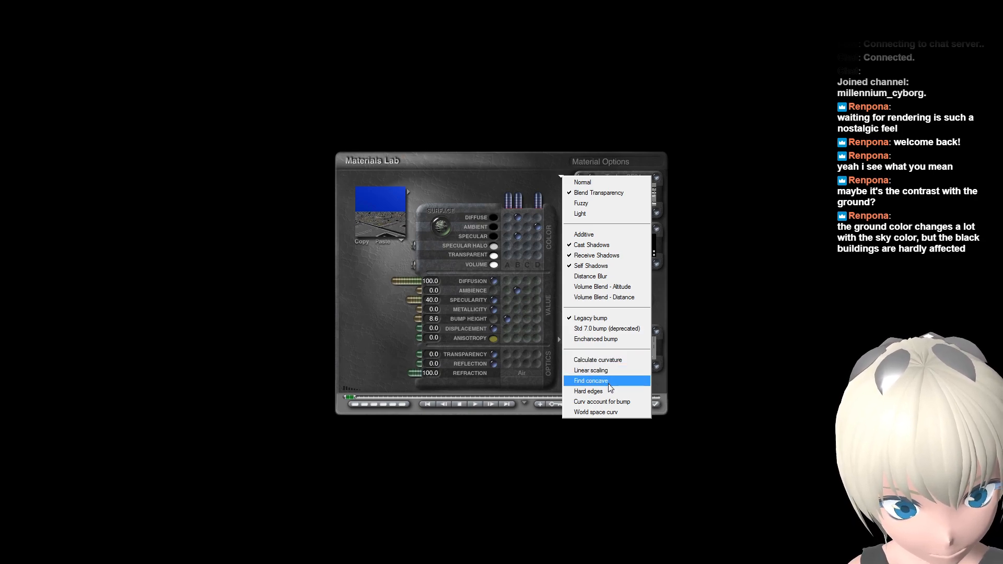
left_click(530, 174)
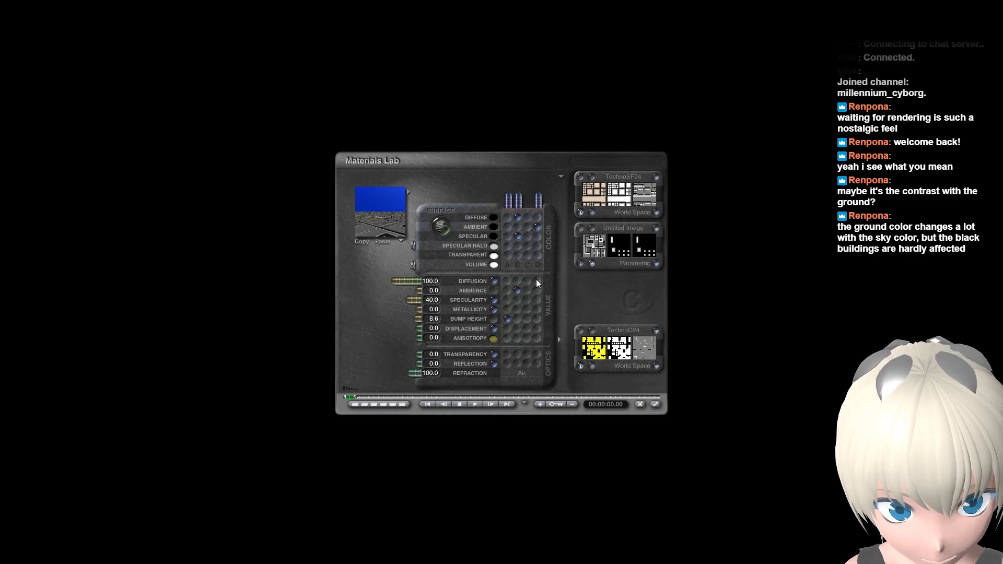
Step: Load the window-pattern image as texture C and drive the Specular colour with it
left_click(528, 218)
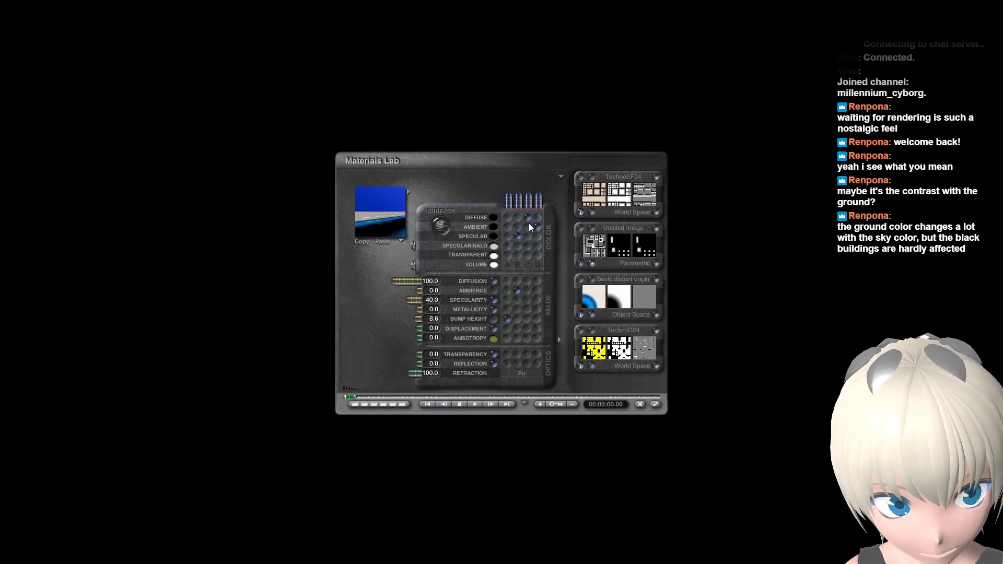
left_click(592, 315)
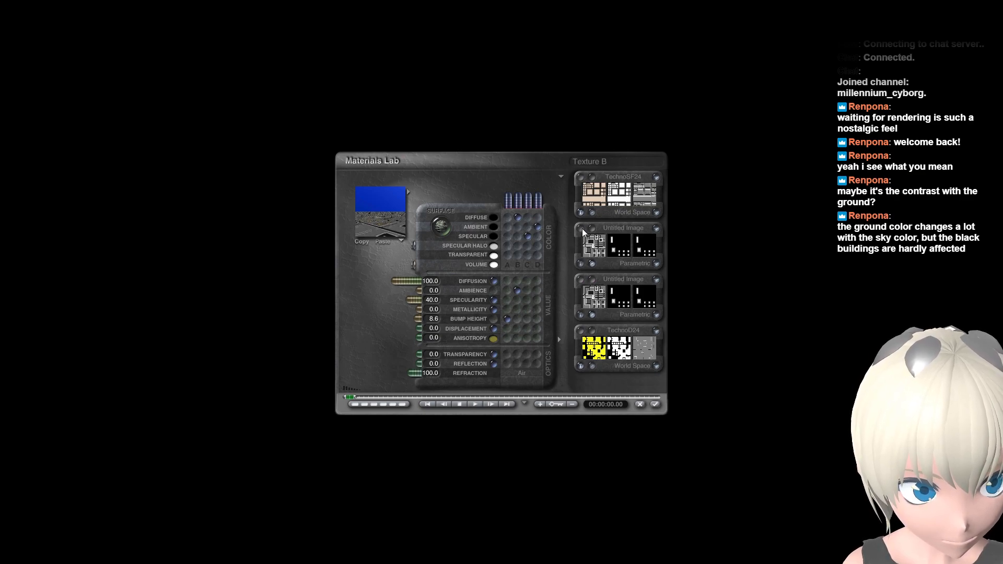
Step: Compare the transformation settings of textures D, B and A without changing them
left_click(582, 331)
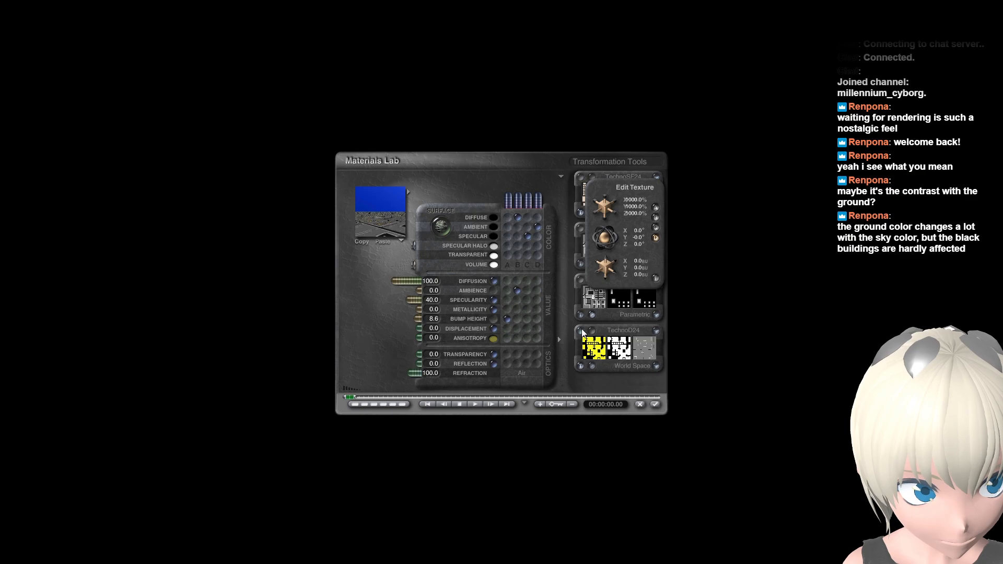
left_click(655, 279)
left_click(579, 228)
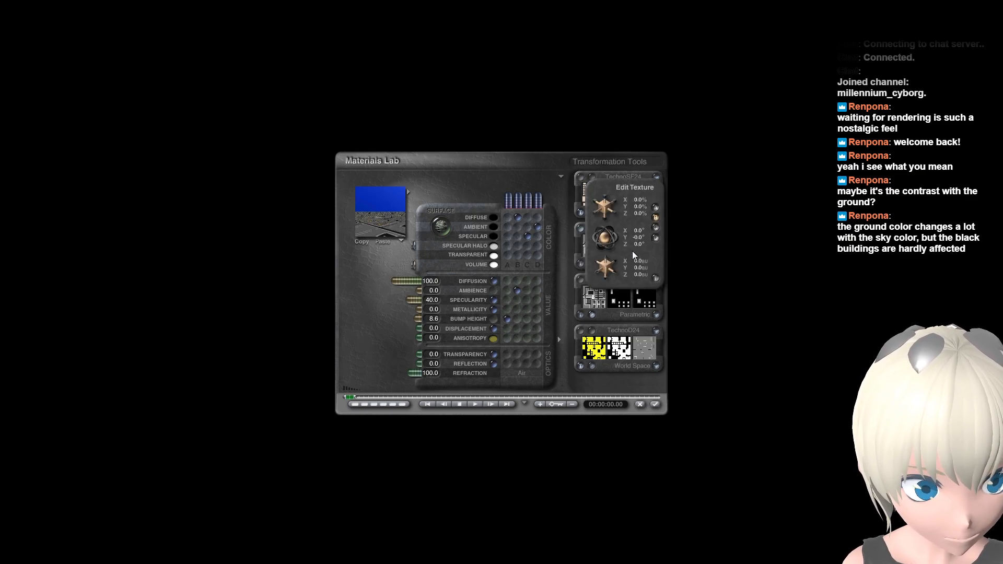
left_click(655, 279)
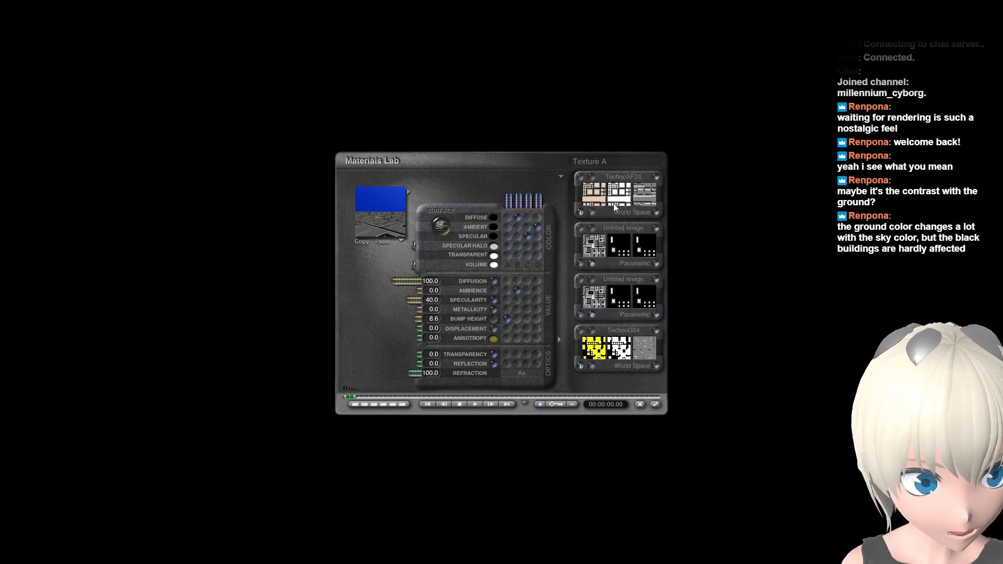
left_click(581, 178)
left_click(656, 278)
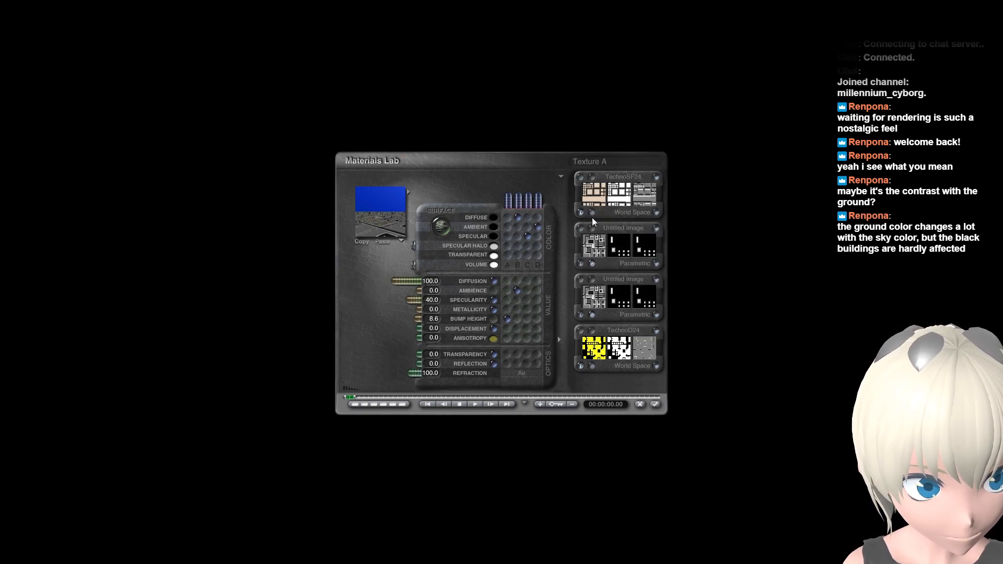
Step: Set texture B's scale to 66% on the X, Y and Z axes
left_click(580, 229)
left_click(647, 200)
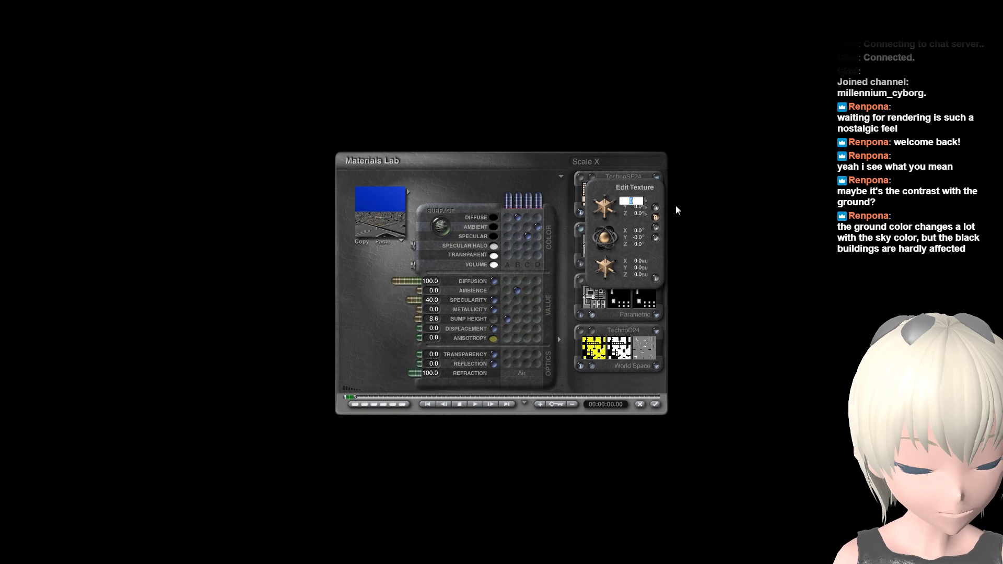
type("66")
key("Return")
left_click(640, 207)
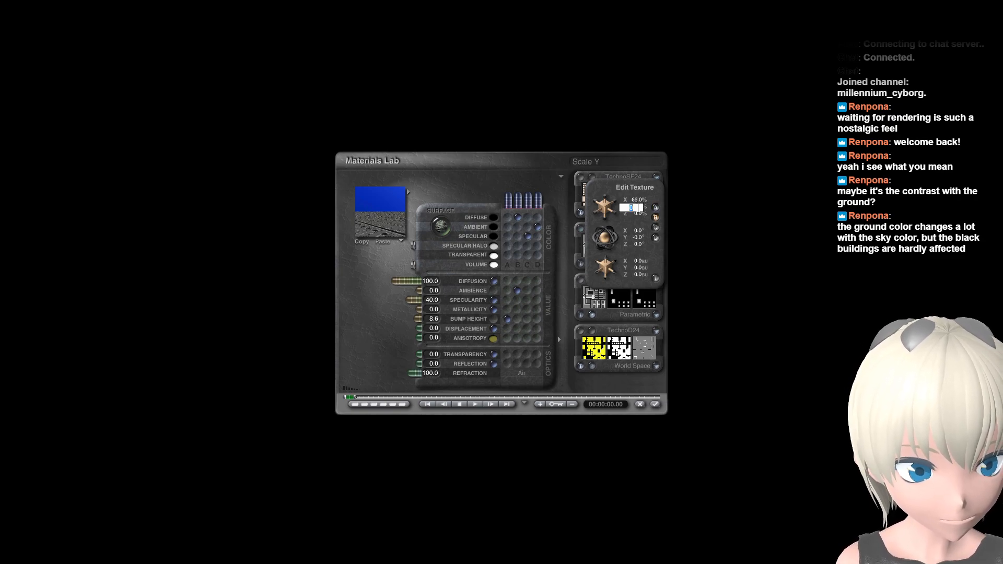
type("66")
key("Return")
left_click(638, 210)
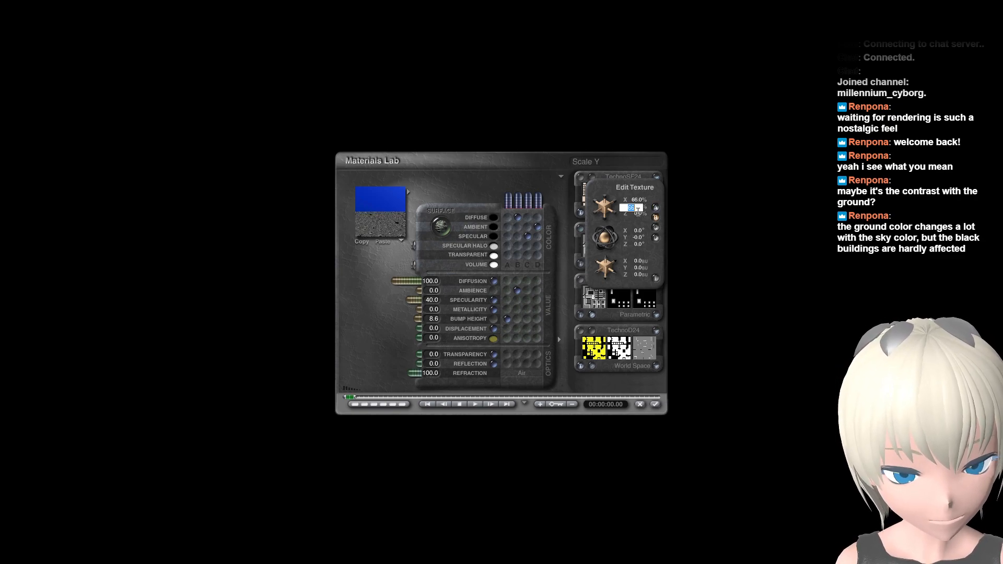
key("BackSpace")
type("66")
key("Return")
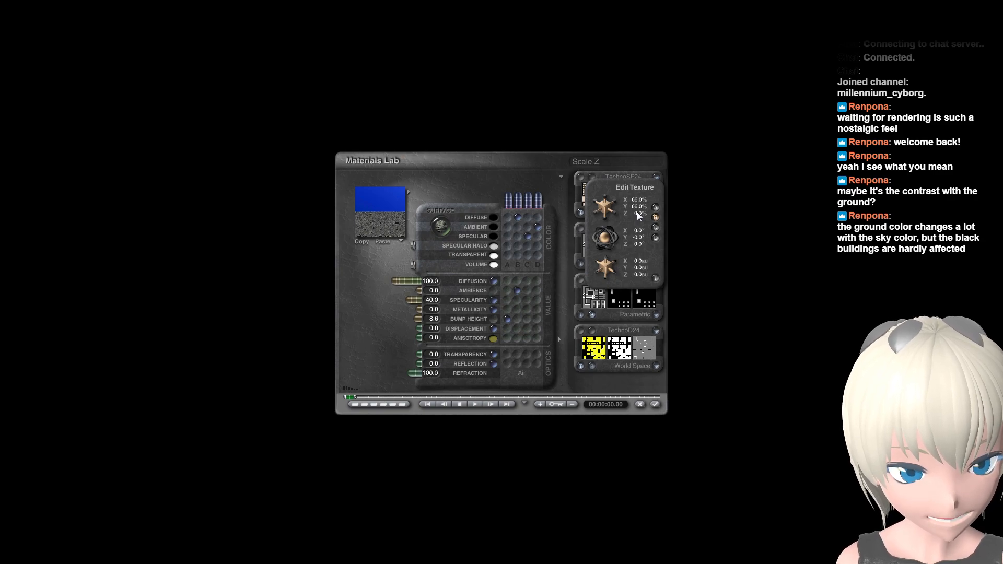
left_click(638, 214)
type("66")
key("Return")
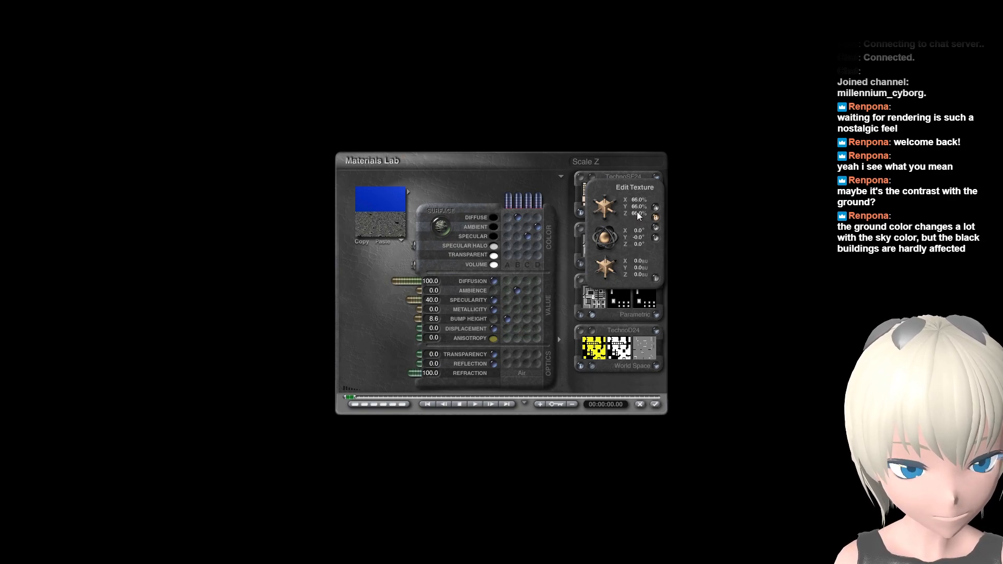
left_click(656, 279)
Step: Set texture D's scale to 100% on the X, Y and Z axes
left_click(581, 330)
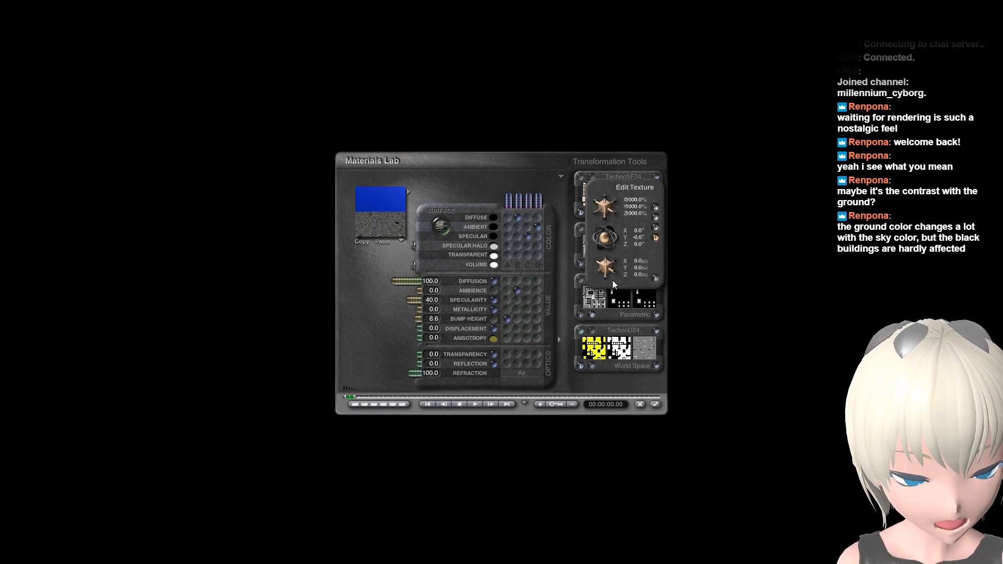
left_click(633, 200)
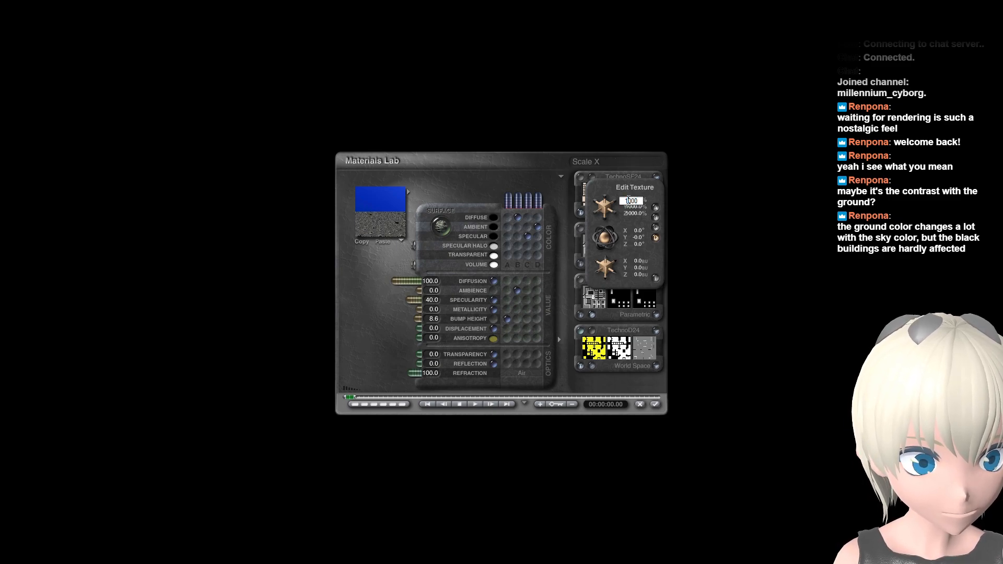
key("BackSpace")
key("Return")
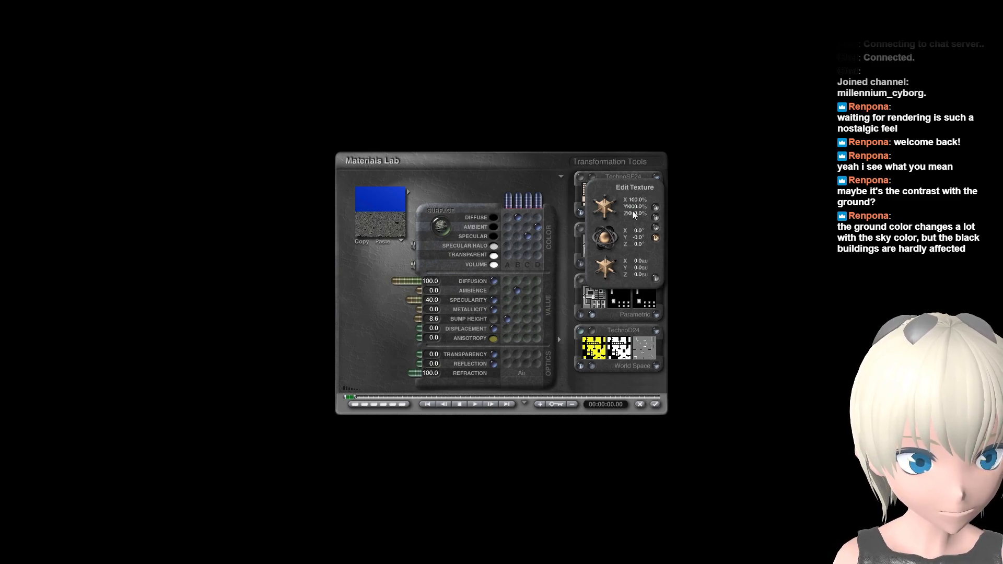
left_click(634, 208)
left_click(642, 208)
key("BackSpace")
key("Return")
left_click(635, 214)
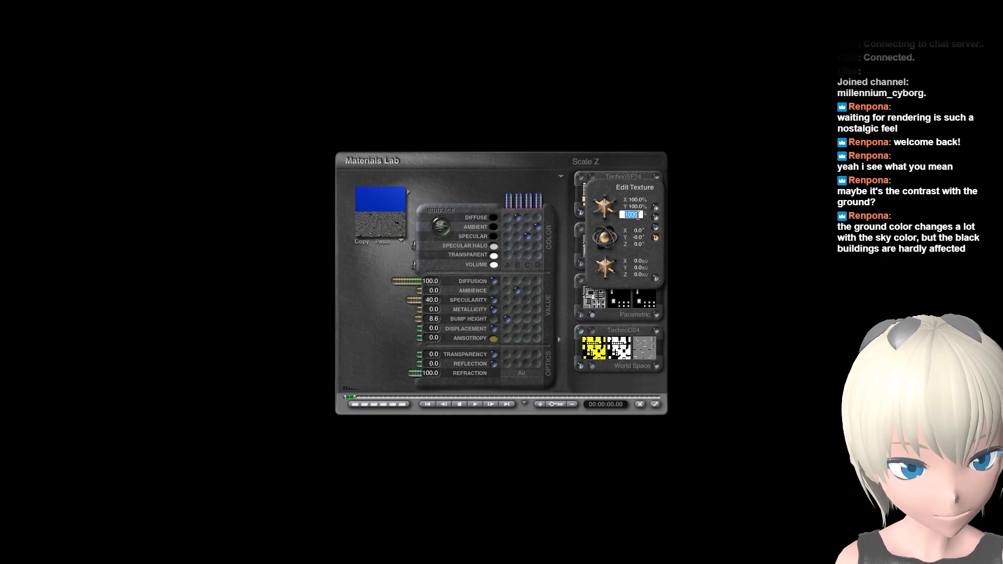
key("BackSpace")
key("Return")
left_click(656, 279)
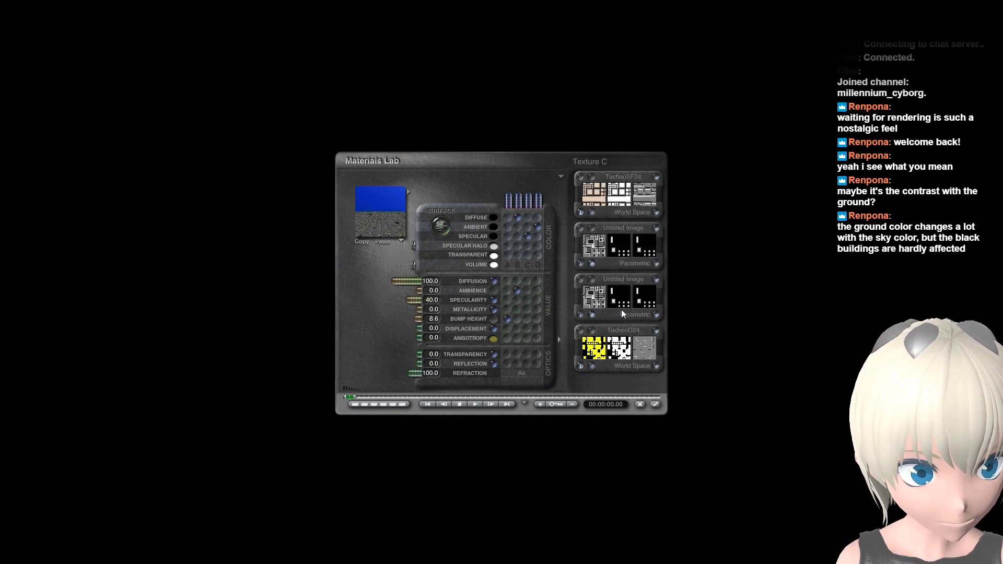
Step: Set texture C's scale to 1000% on the X, Y and Z axes, apply the material and render the scene from the camera
left_click(579, 280)
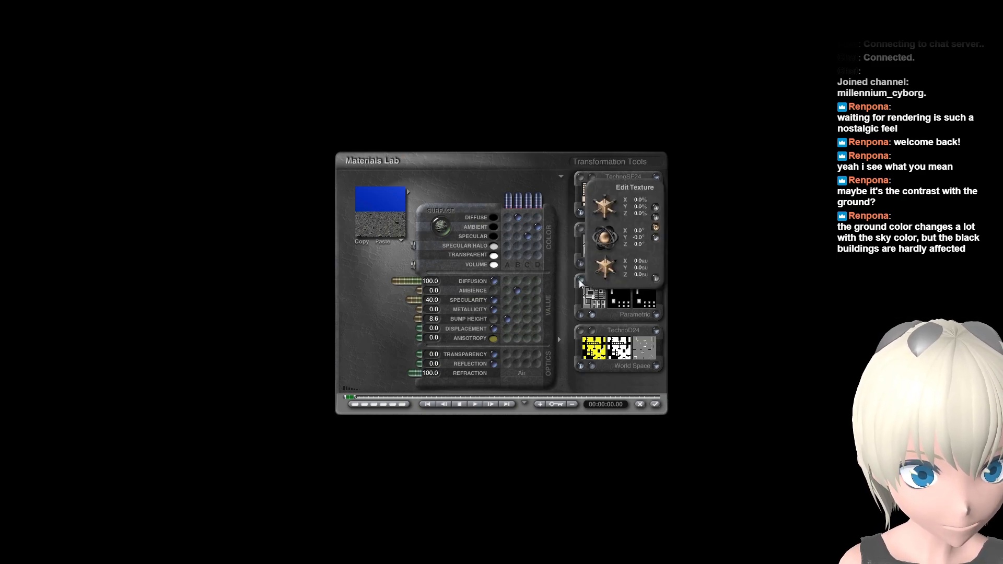
left_click(634, 201)
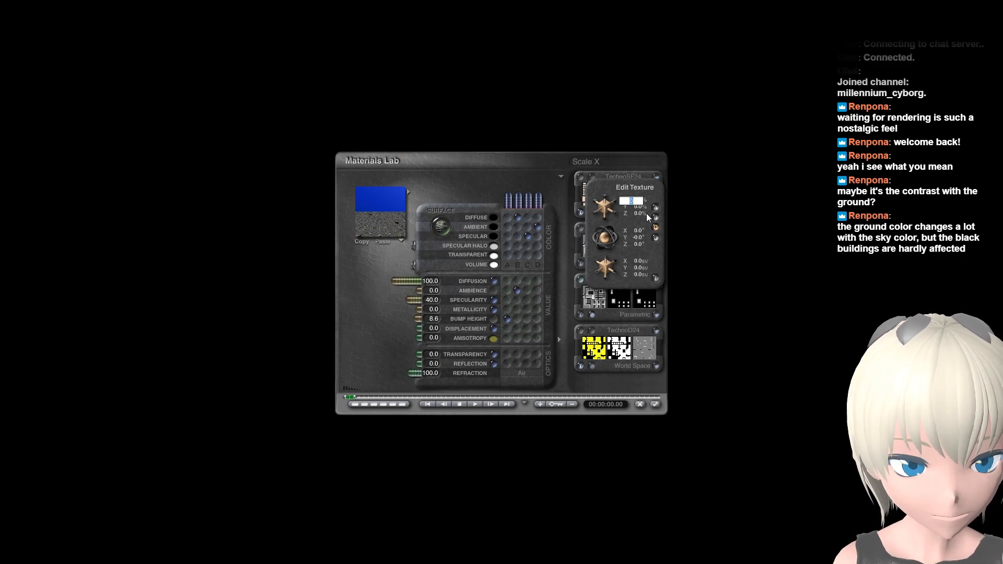
type("000.0")
key("Tab")
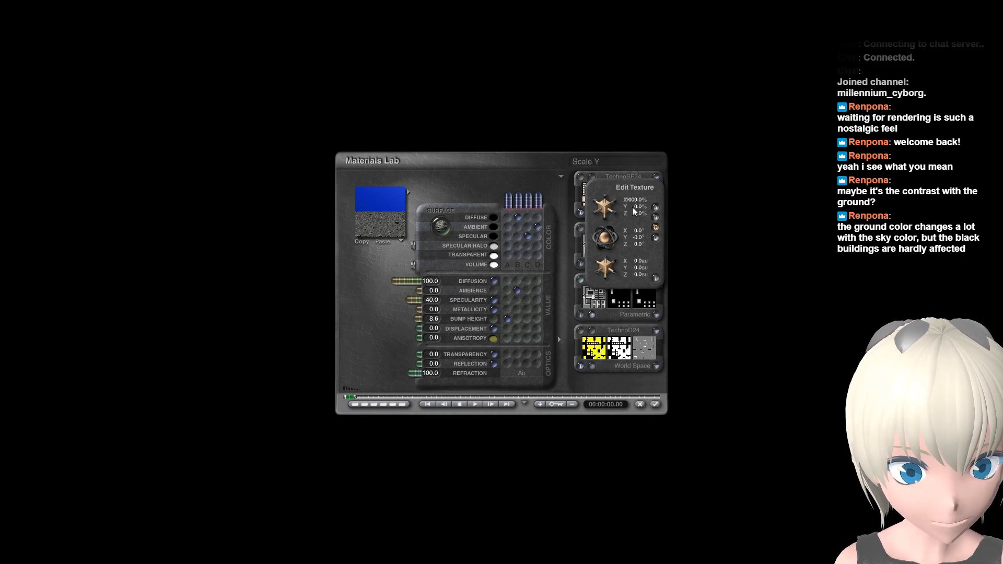
type("1000")
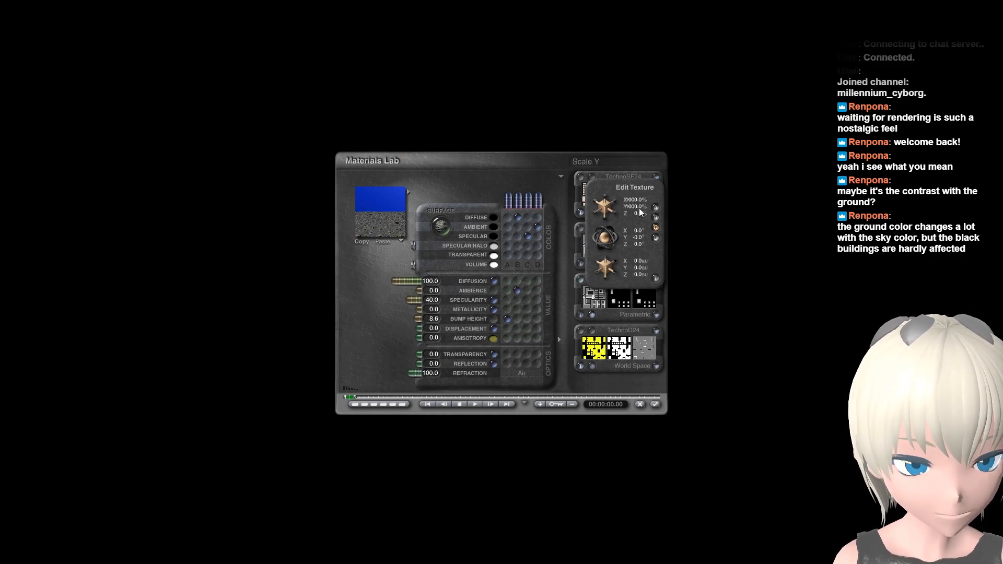
key("Tab")
type("100.0")
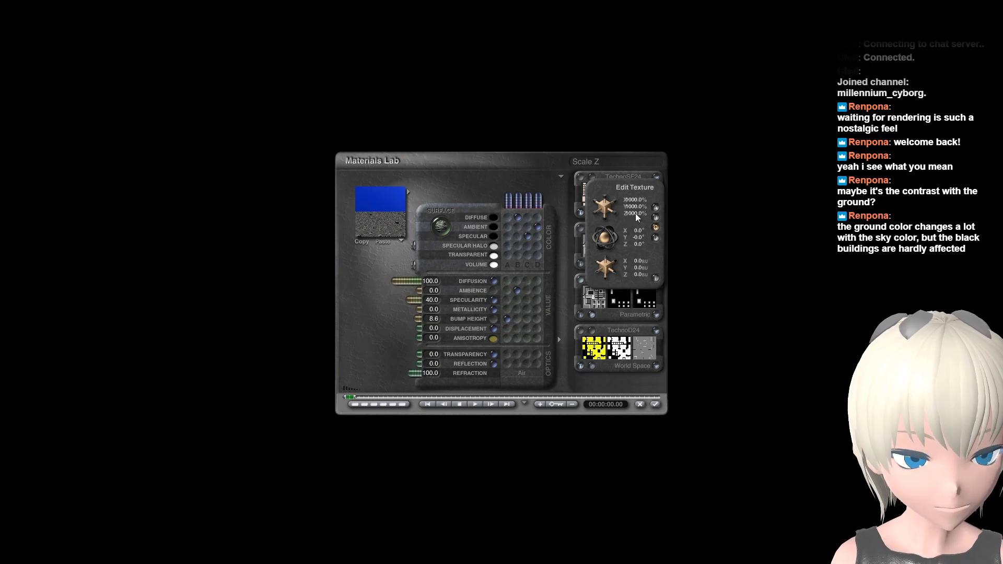
left_click(657, 278)
left_click(655, 404)
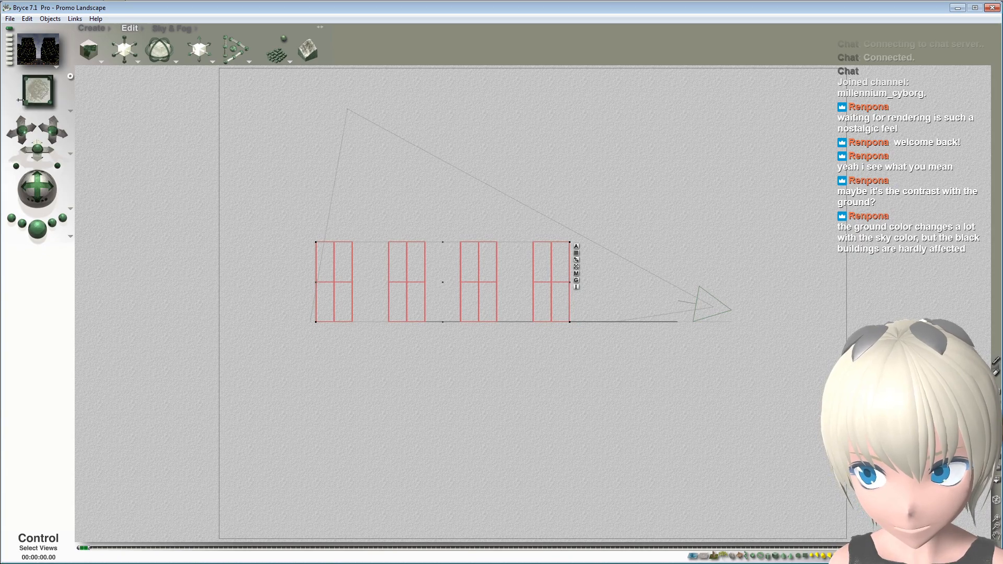
left_click(37, 93)
left_click(38, 228)
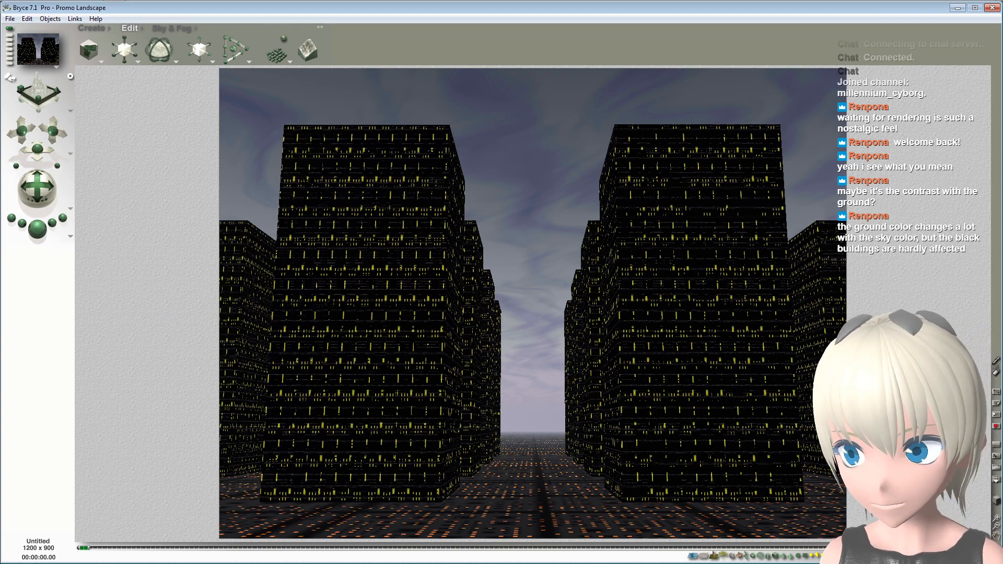
Step: Save the scene on the Desktop as a new Bryce 7 file named Stream Landscape
left_click(12, 20)
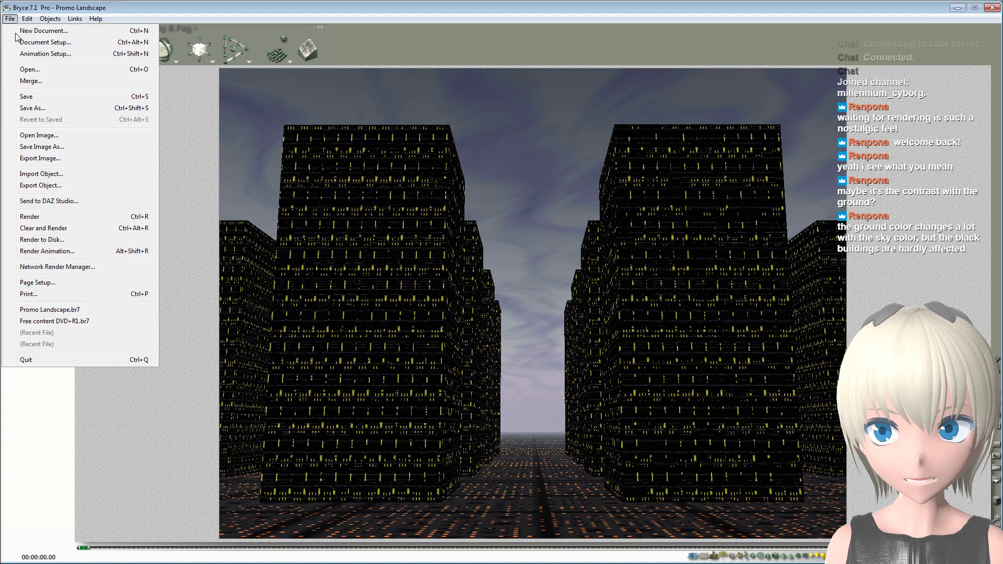
left_click(48, 109)
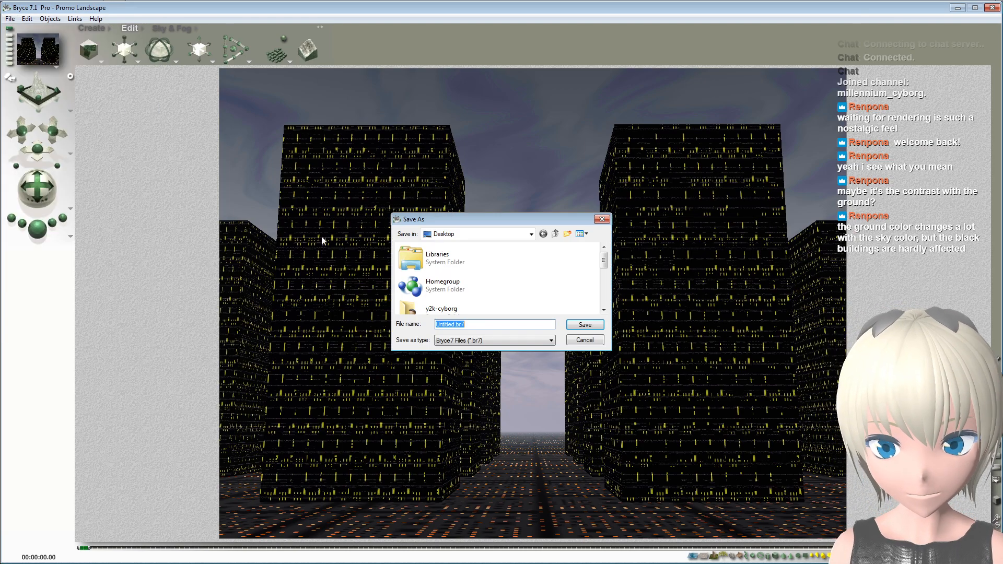
left_click_drag(603, 259, 611, 305)
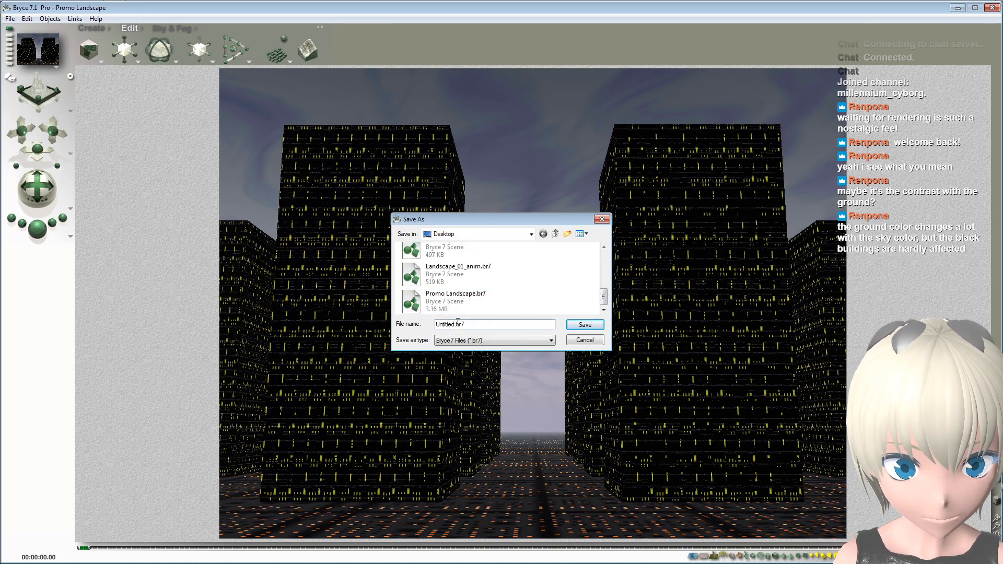
key("shift+Home")
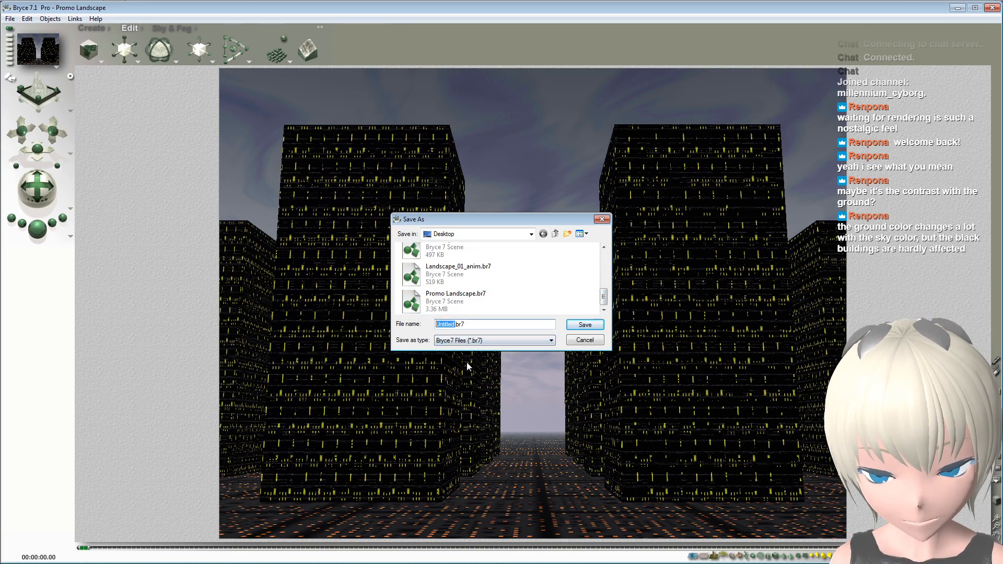
type("Stream Landscape")
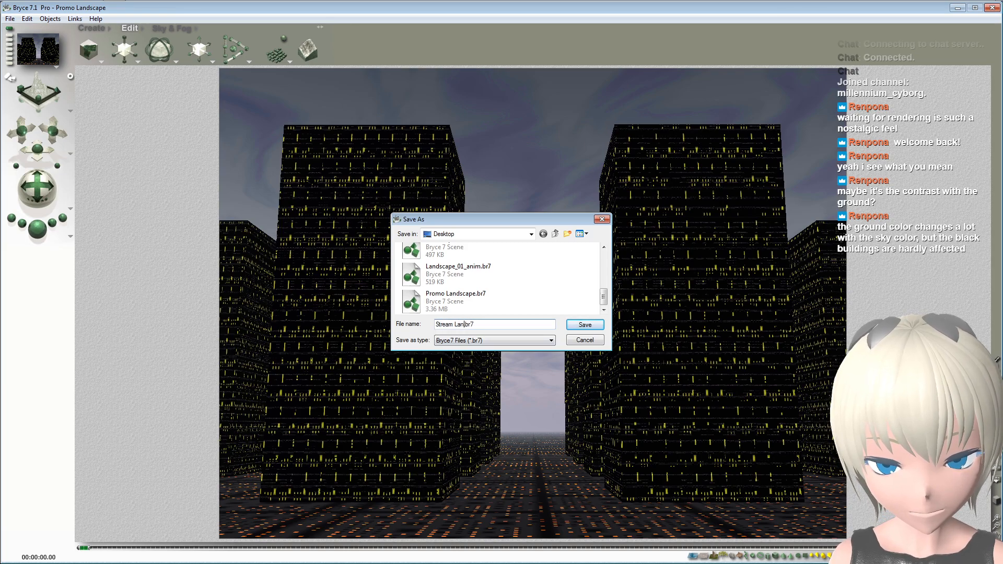
left_click(584, 324)
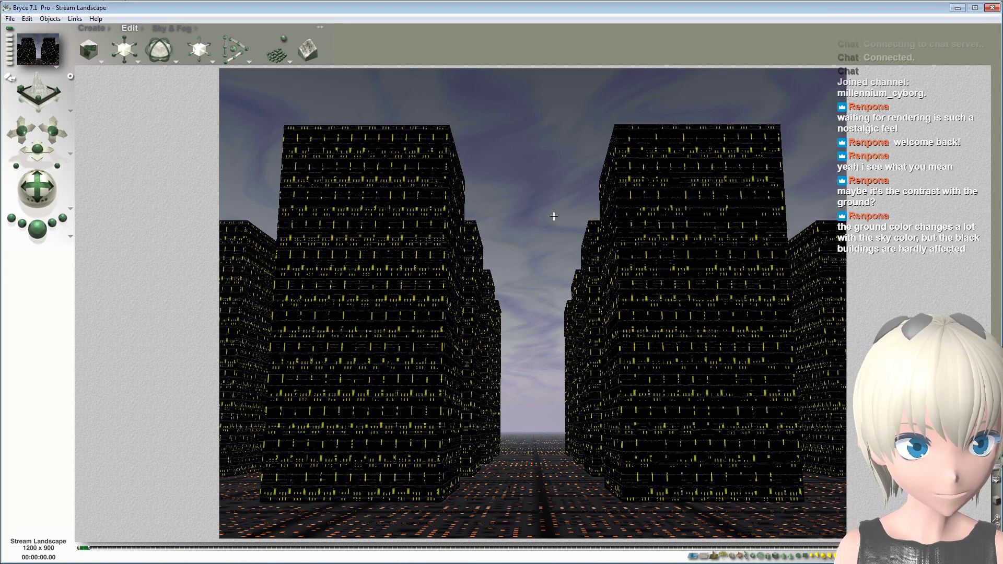
Step: Try the Fuzzy, Light and Normal modes on the buildings' material and return it to Blend Transparency
left_click(53, 93)
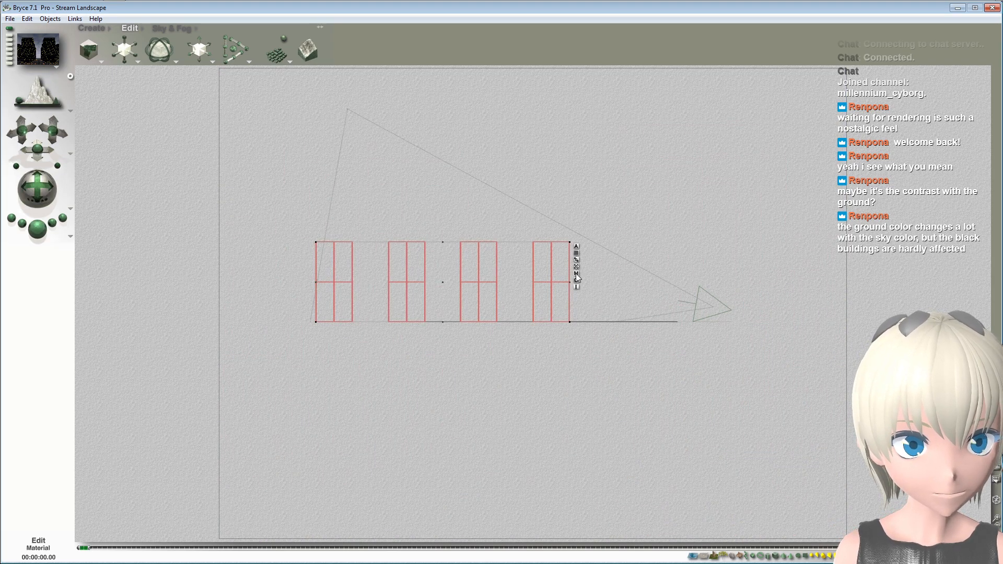
left_click(575, 273)
left_click(564, 179)
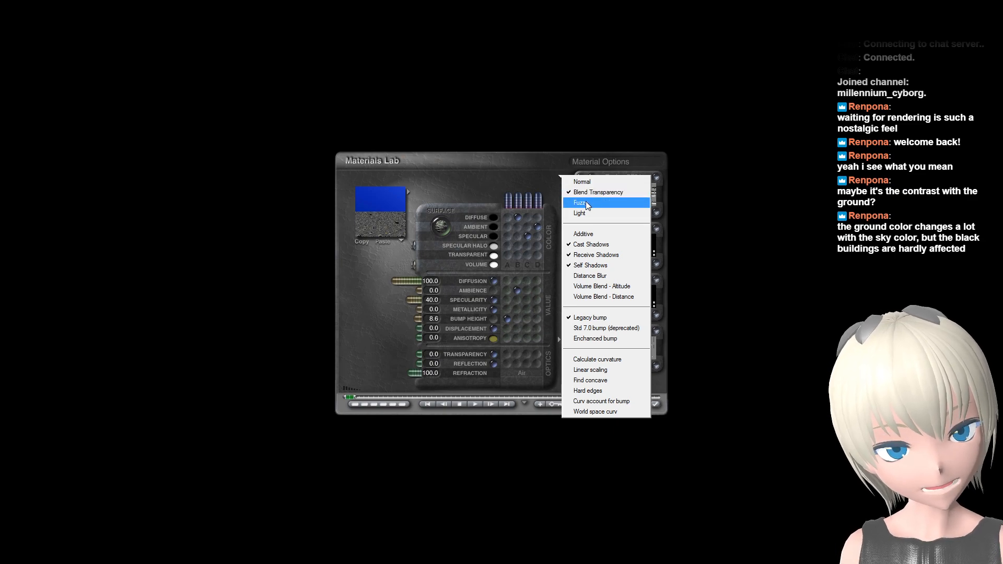
left_click(585, 203)
left_click(562, 177)
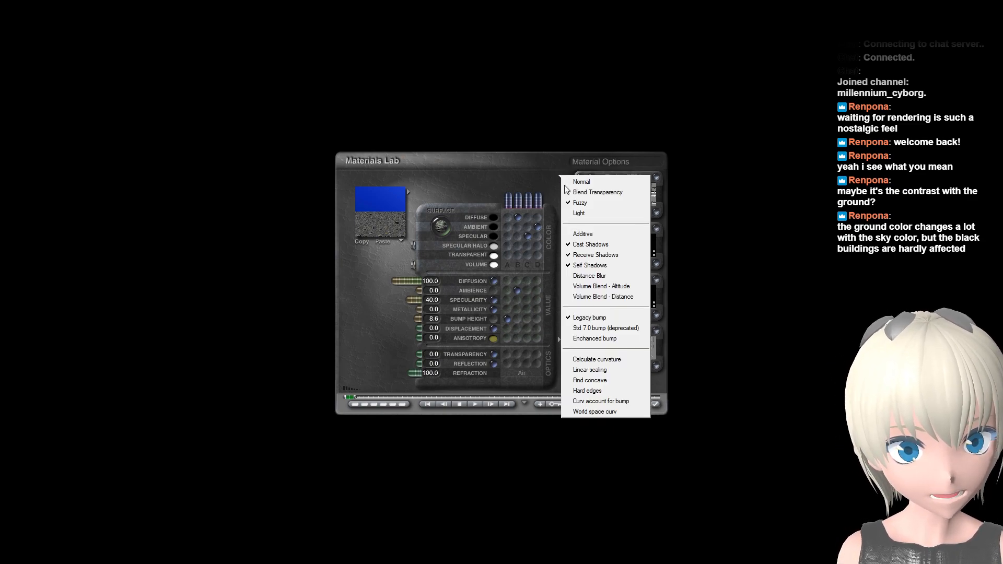
left_click(578, 218)
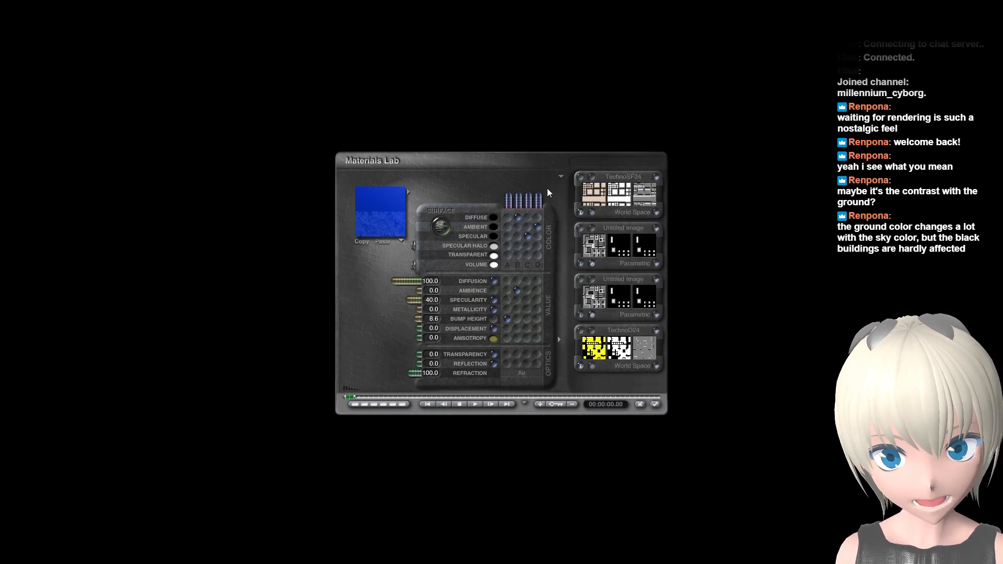
left_click(560, 177)
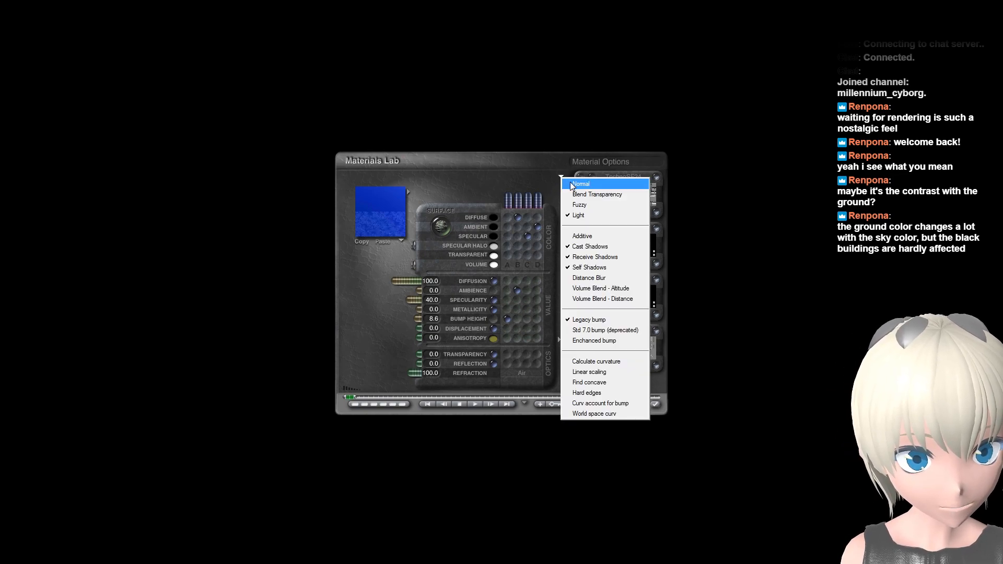
left_click(570, 182)
left_click(557, 177)
left_click(569, 189)
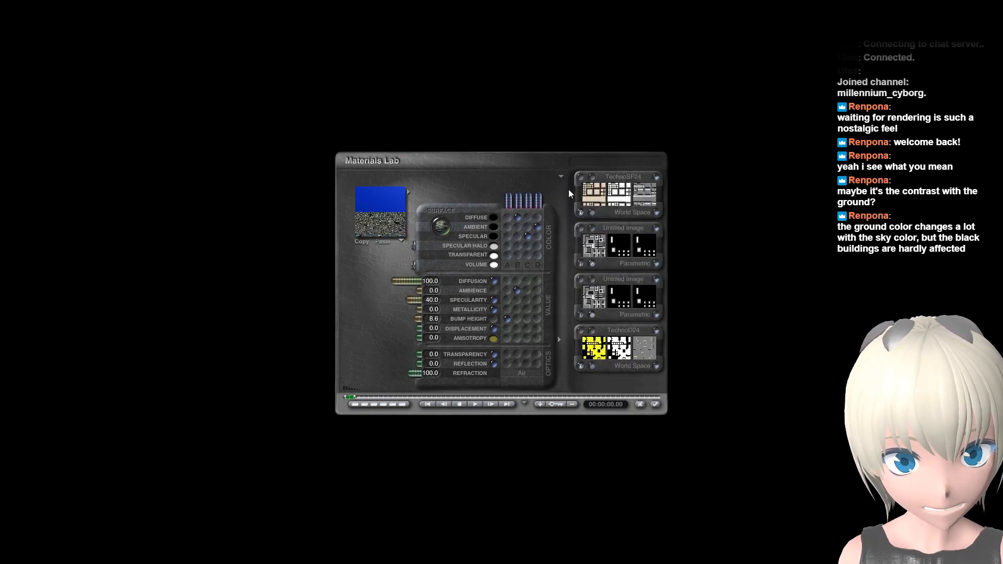
Step: Try the Additive option on the buildings' material and turn it off again
left_click(561, 179)
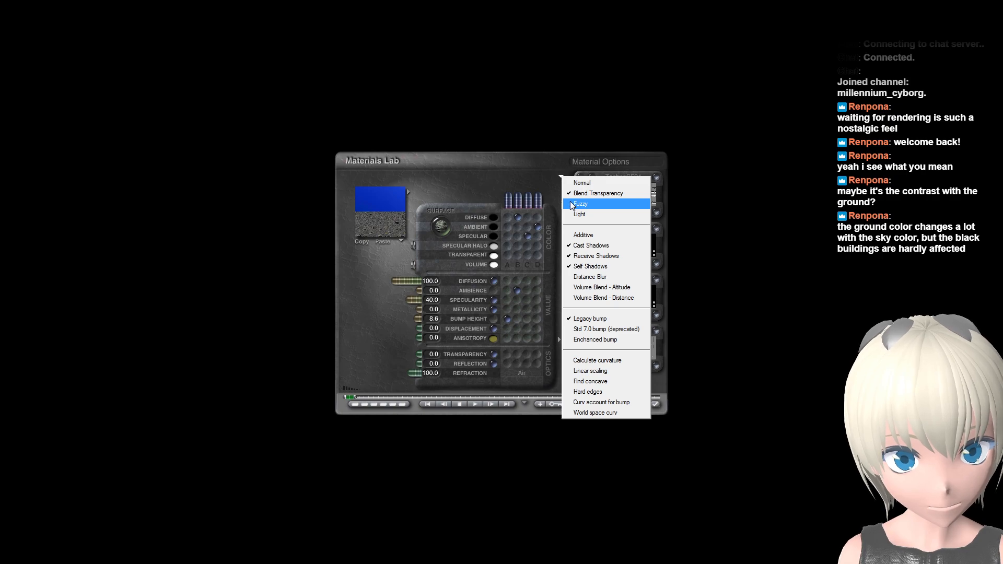
left_click(590, 234)
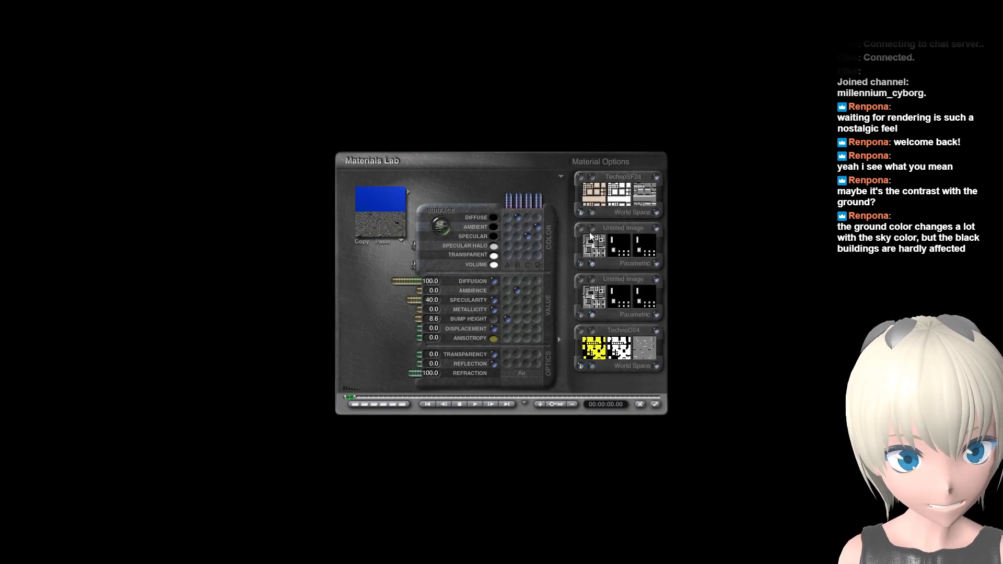
left_click(560, 177)
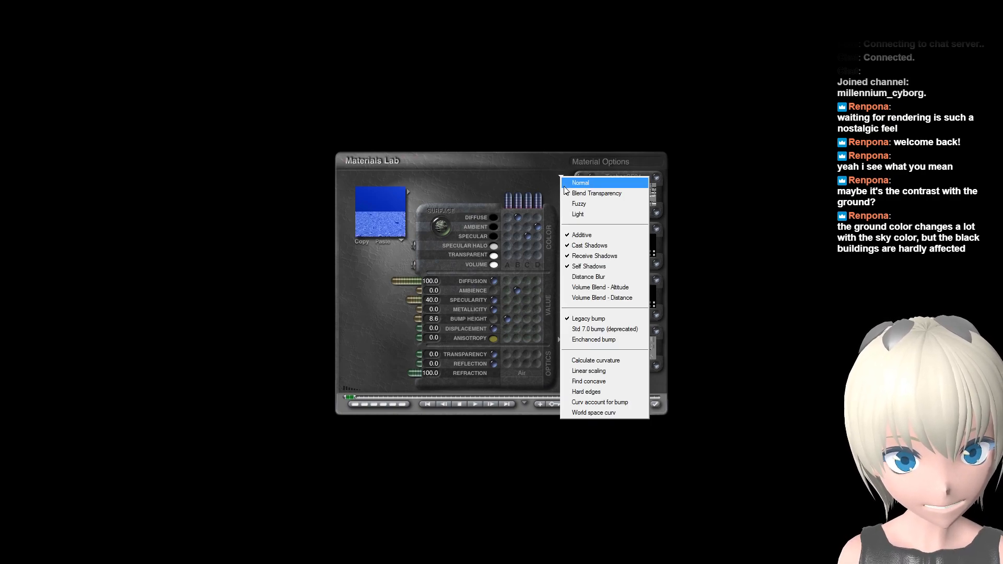
left_click(581, 234)
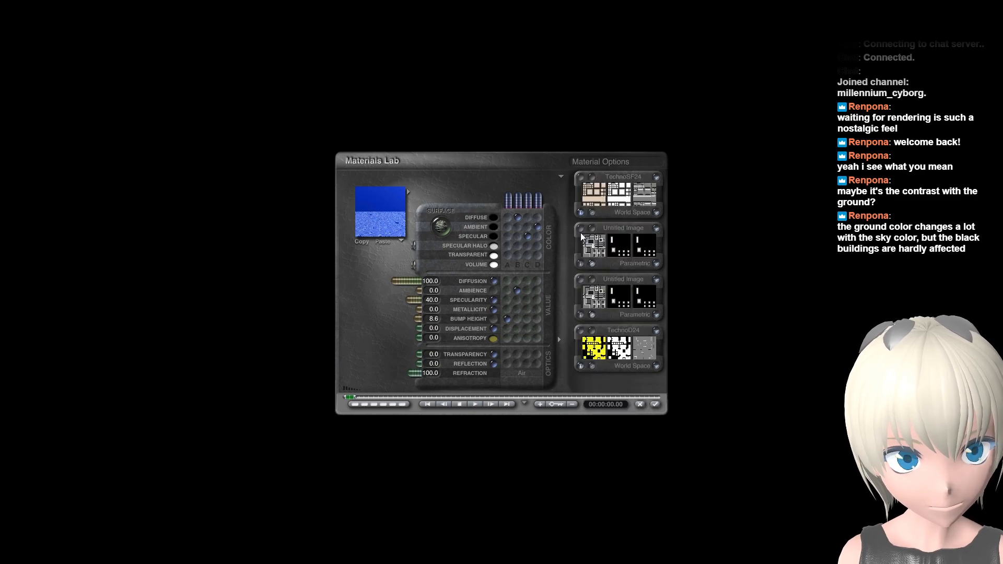
Step: Try the Calculate curvature option on the buildings' material, turn it off again and accept the material
left_click(560, 177)
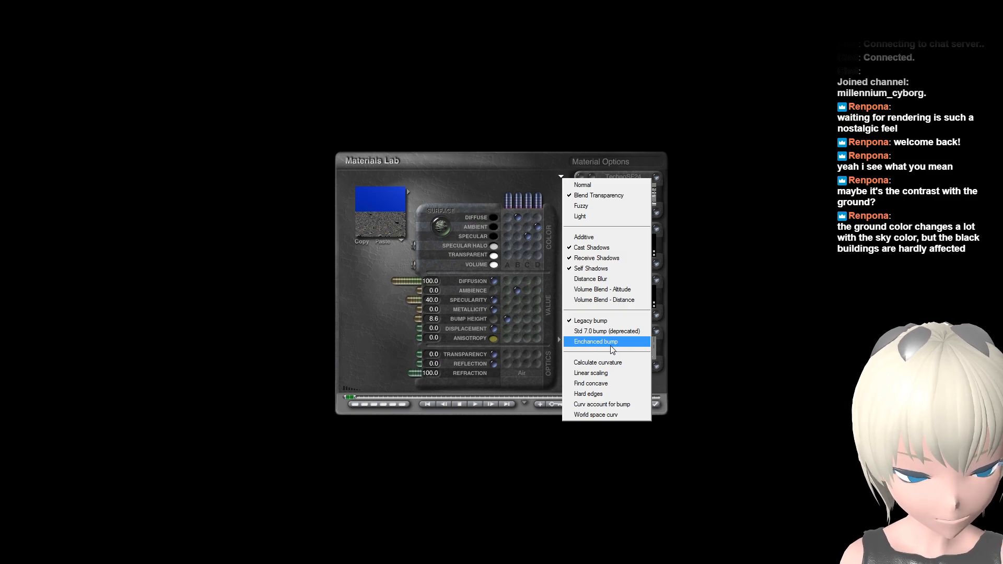
left_click(607, 364)
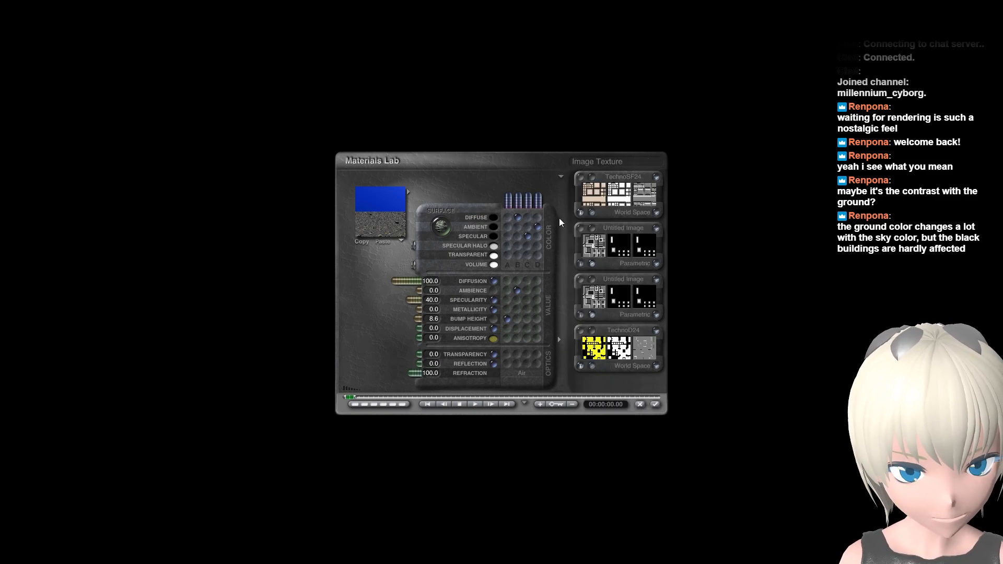
left_click(559, 177)
left_click(593, 359)
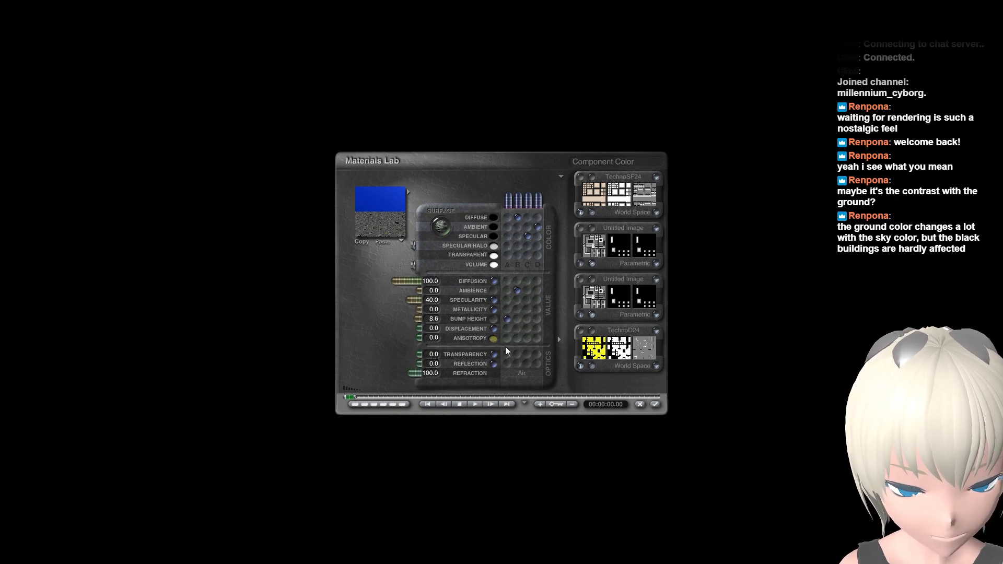
left_click(654, 404)
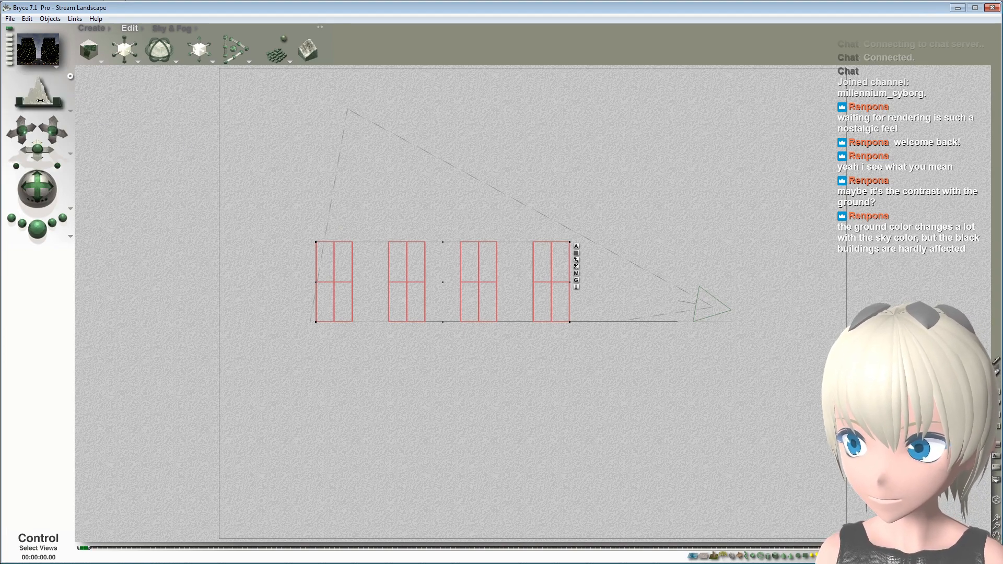
Step: Create a sphere and place it in the top view beyond the farthest row of buildings, centred on the camera's line of sight
left_click(15, 100)
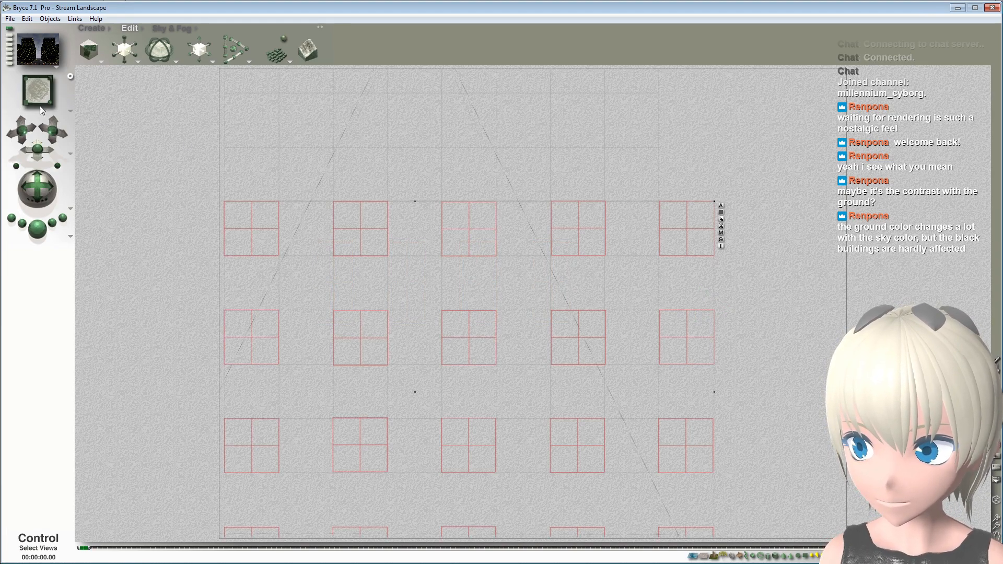
left_click(995, 526)
left_click(995, 526)
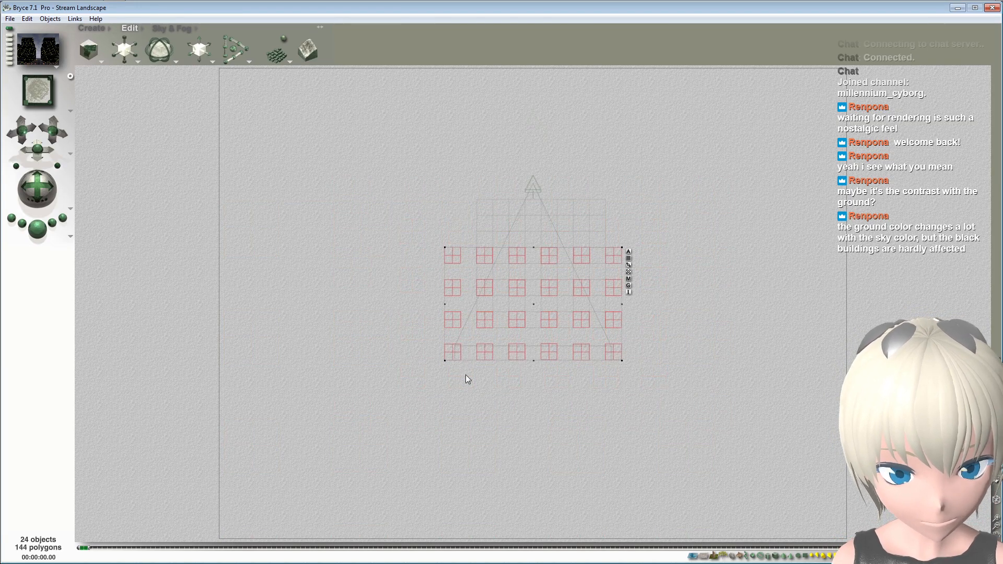
left_click(91, 29)
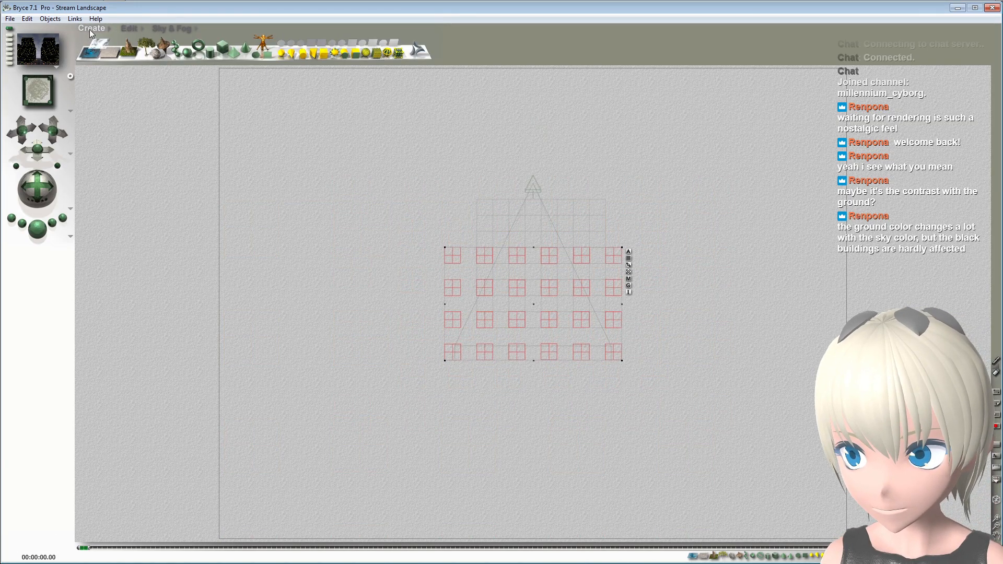
left_click(187, 52)
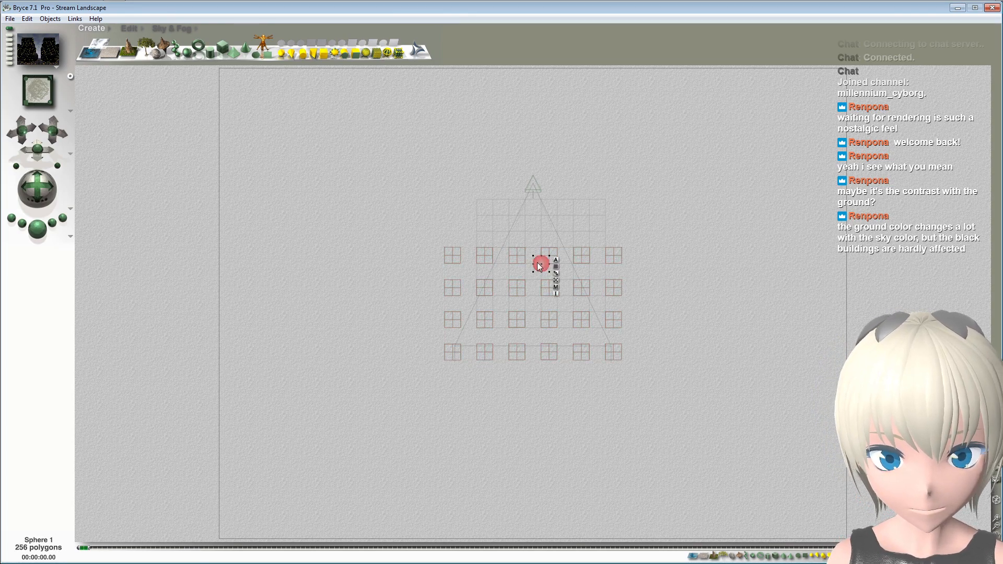
left_click_drag(540, 266, 530, 456)
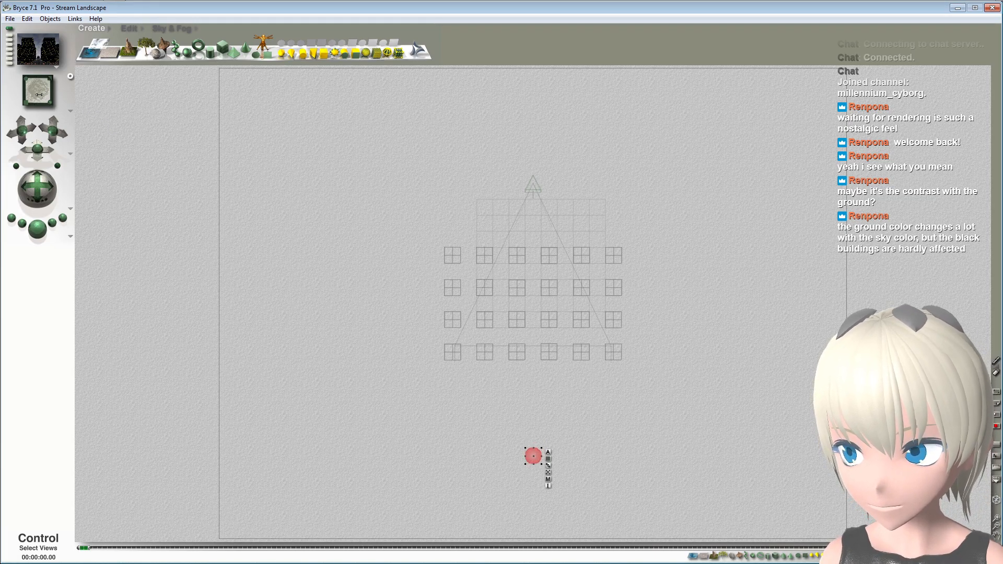
Step: Render the camera view to check the sphere between the buildings, and remove the sphere from the scene
left_click_drag(30, 94, 25, 95)
left_click(38, 228)
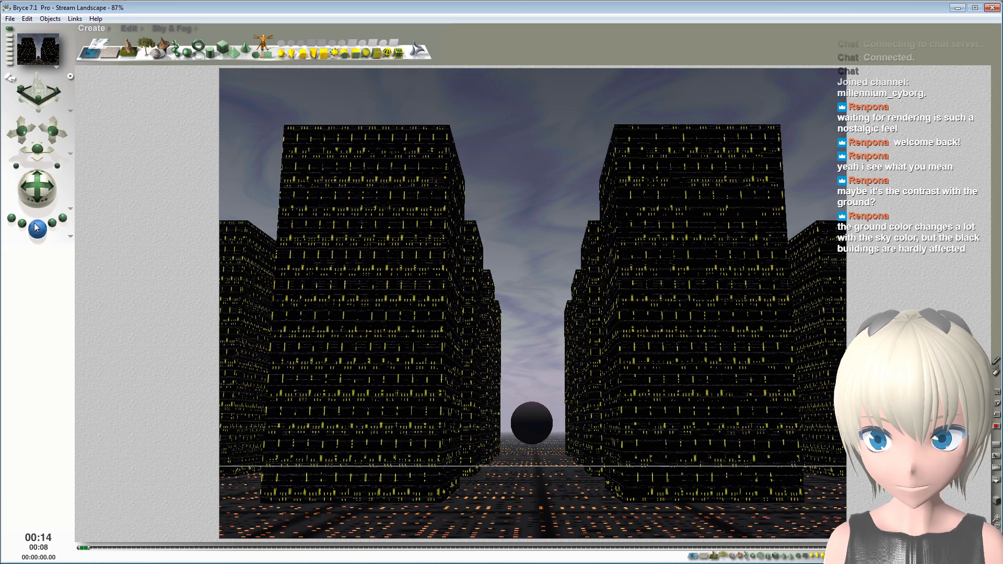
left_click(69, 243)
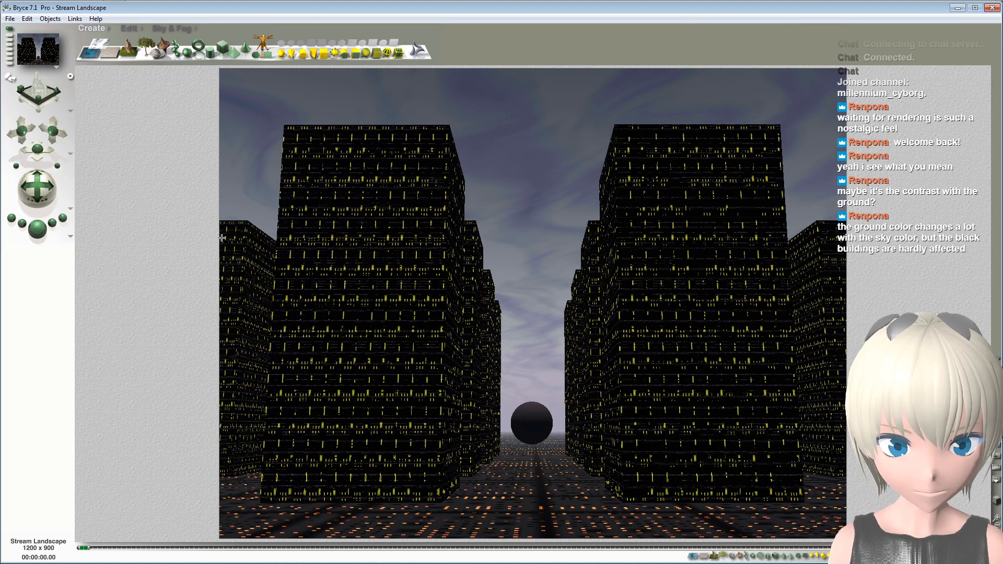
left_click_drag(38, 92, 44, 107)
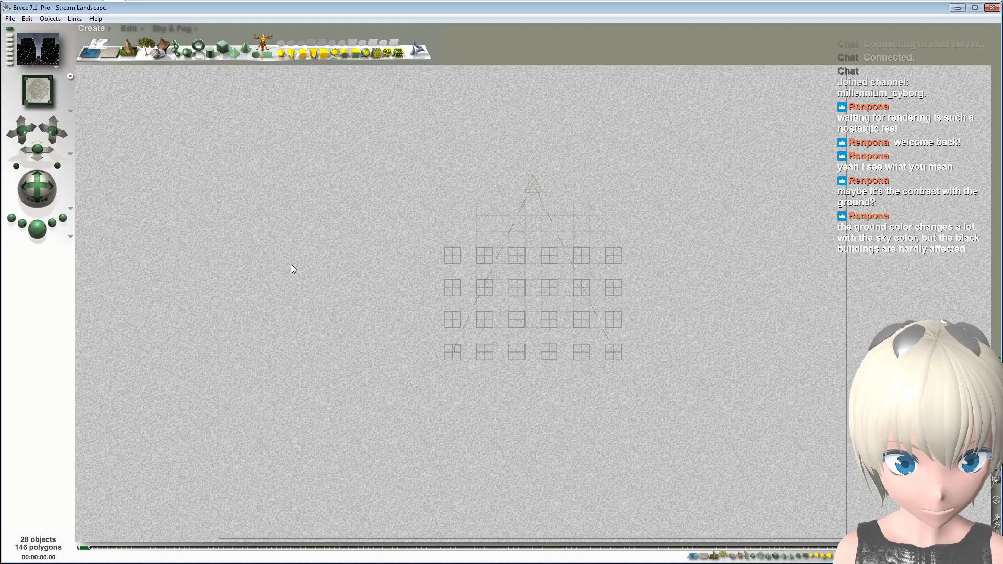
Step: Render the camera view to check a terrain beyond the farthest row of buildings, delete the terrain and render the scene again
left_click(37, 230)
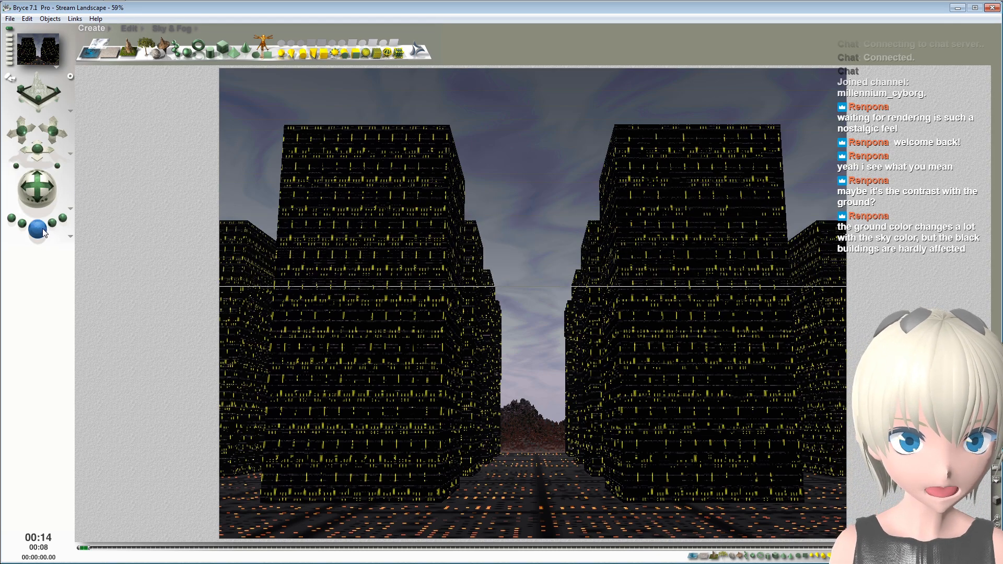
left_click(47, 230)
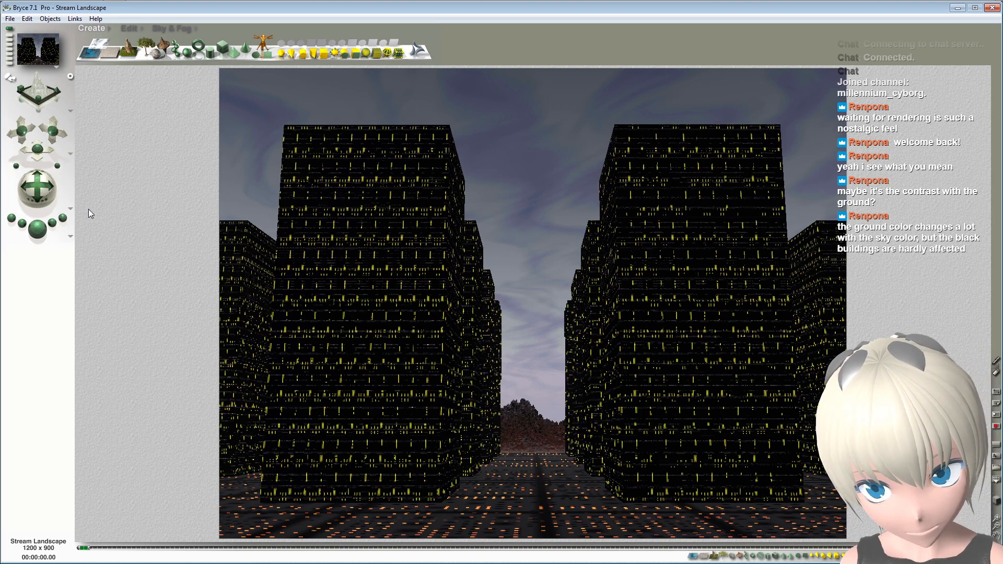
left_click(57, 94)
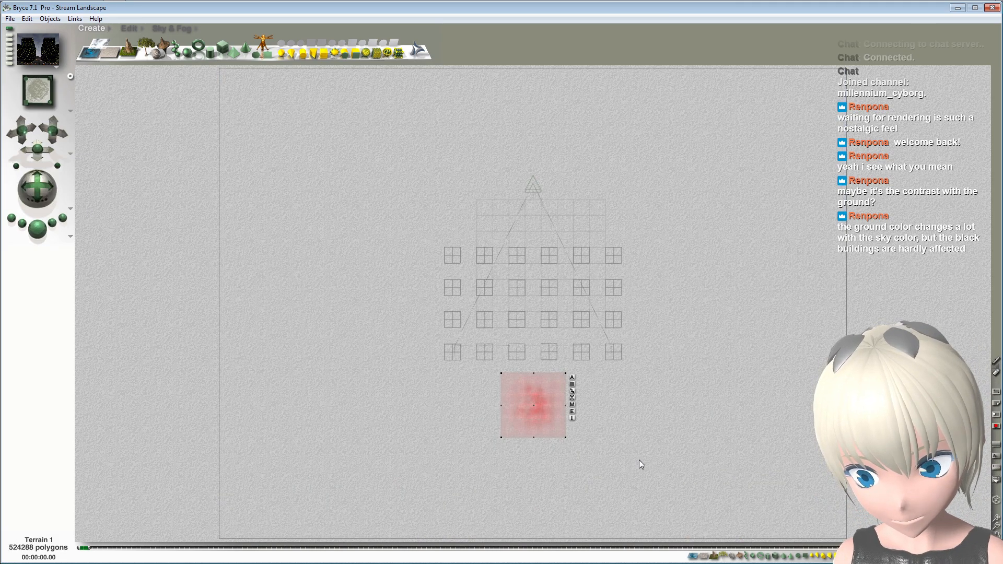
key("Delete")
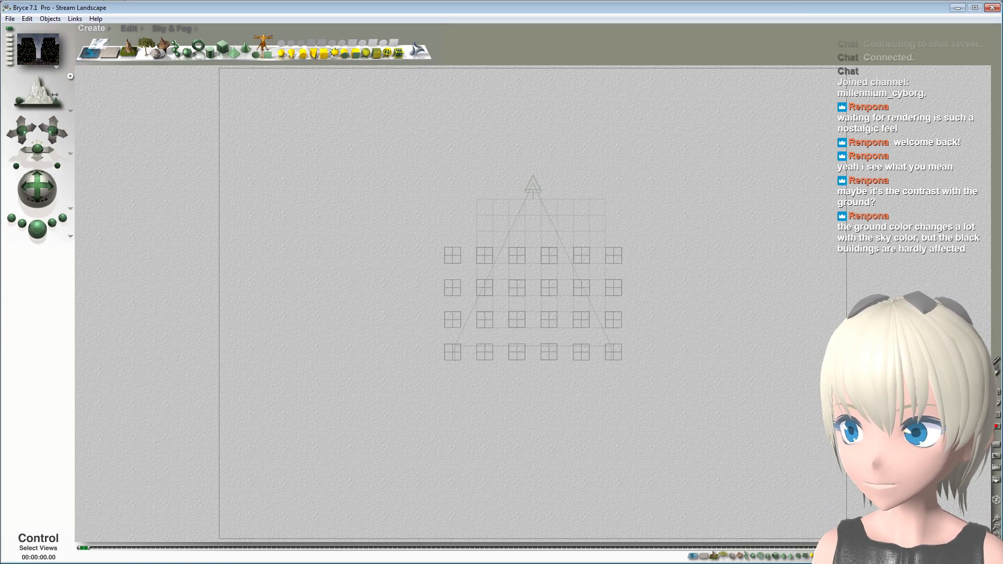
left_click(34, 93)
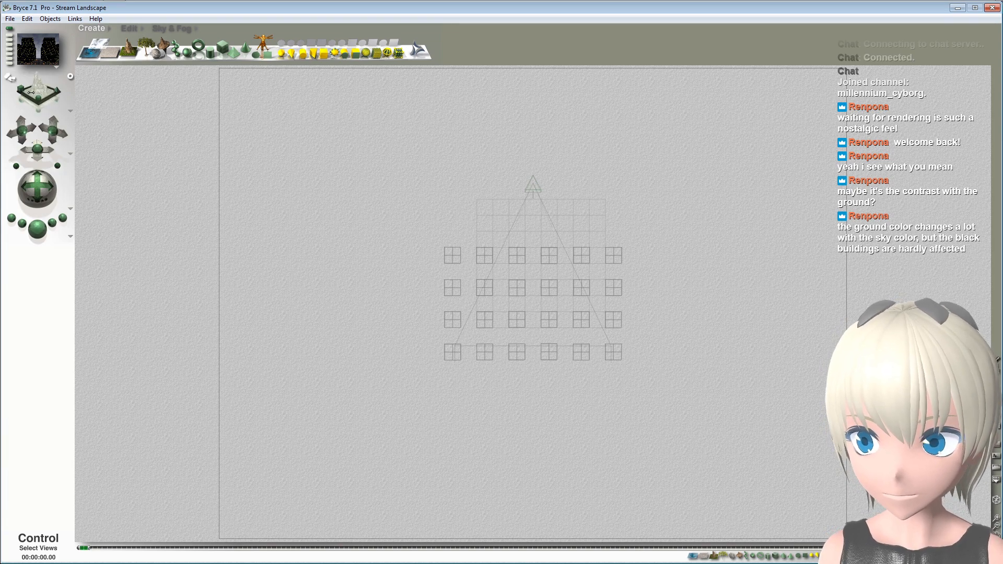
left_click(37, 229)
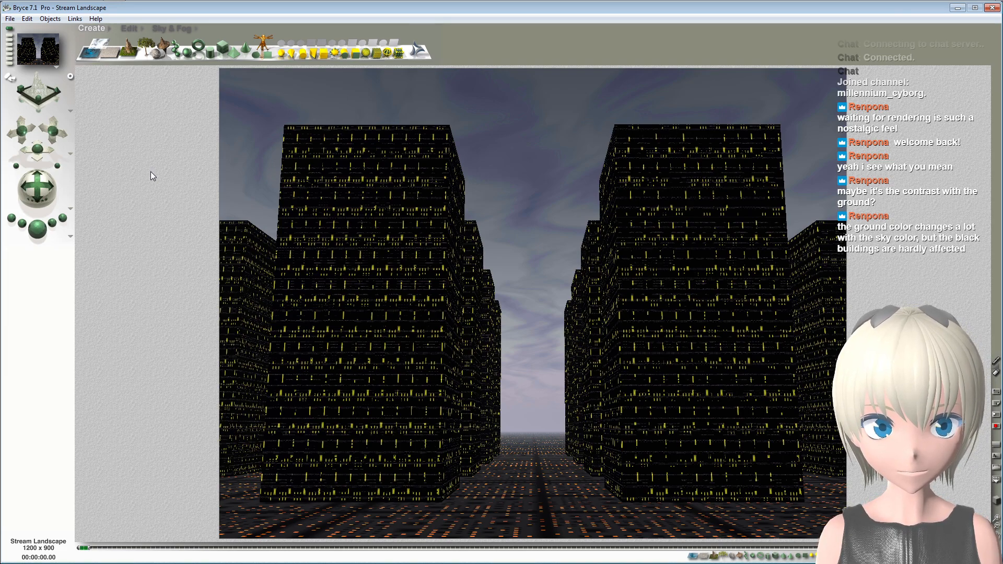
Step: Create a cube in the side view, stretch it lengthwise past all building rows and beyond the camera, and flatten it to half its height
key("3")
left_click(128, 28)
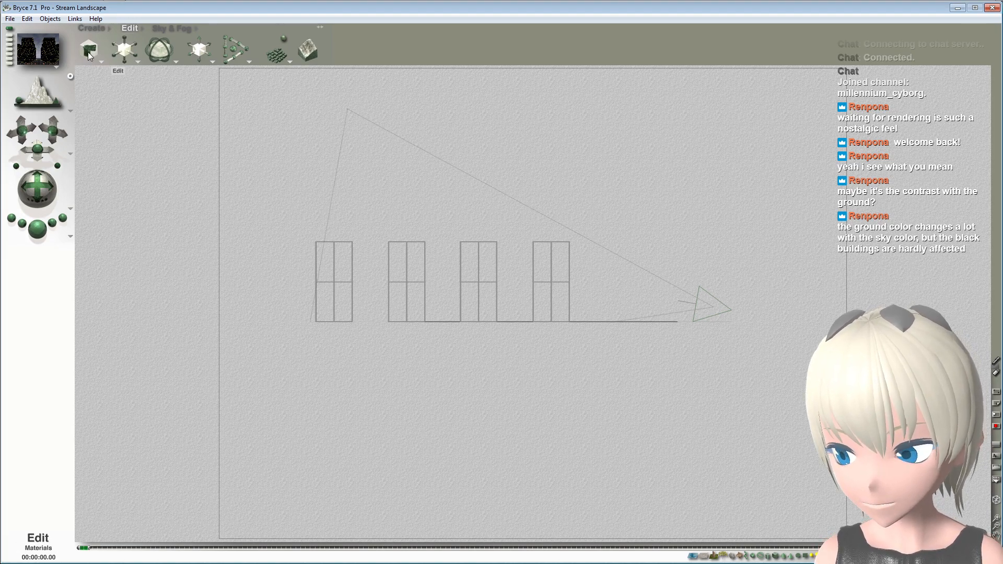
left_click(102, 61)
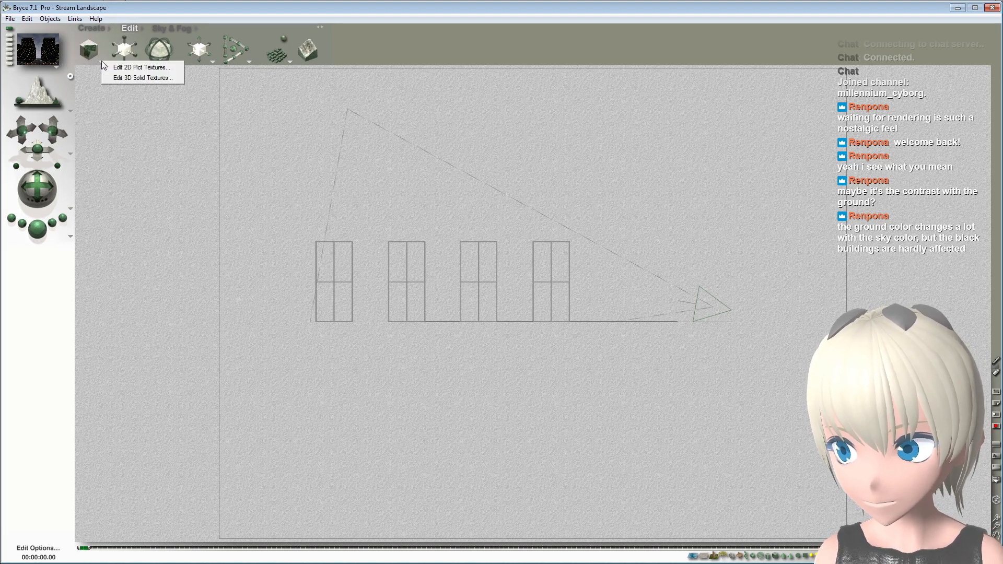
left_click(185, 30)
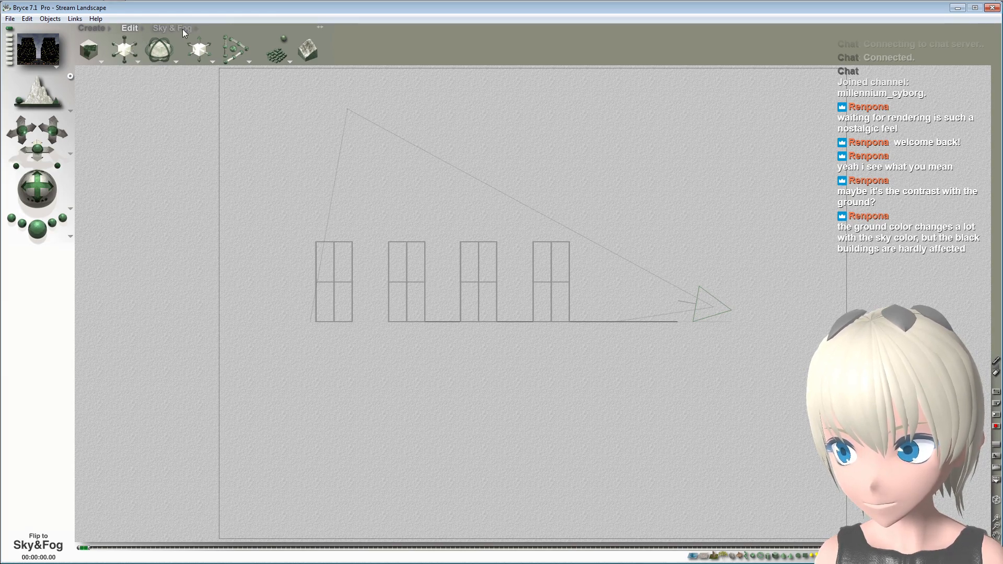
left_click(97, 29)
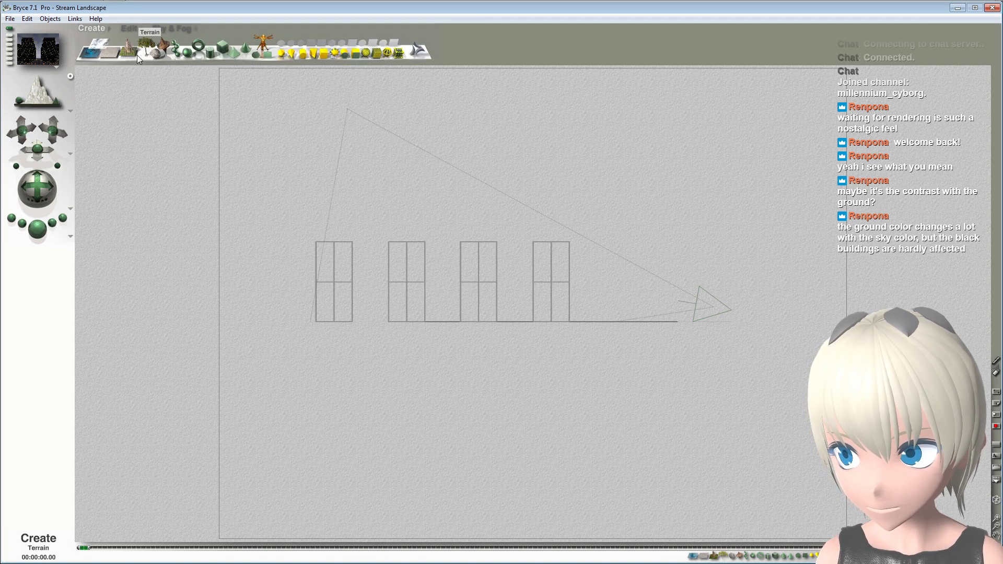
left_click(227, 48)
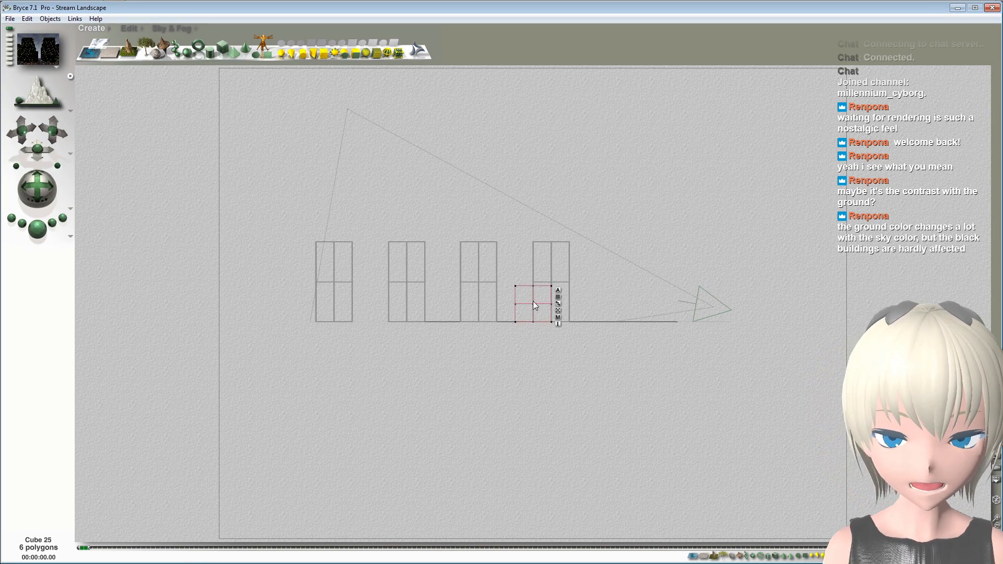
left_click_drag(515, 304, 569, 305)
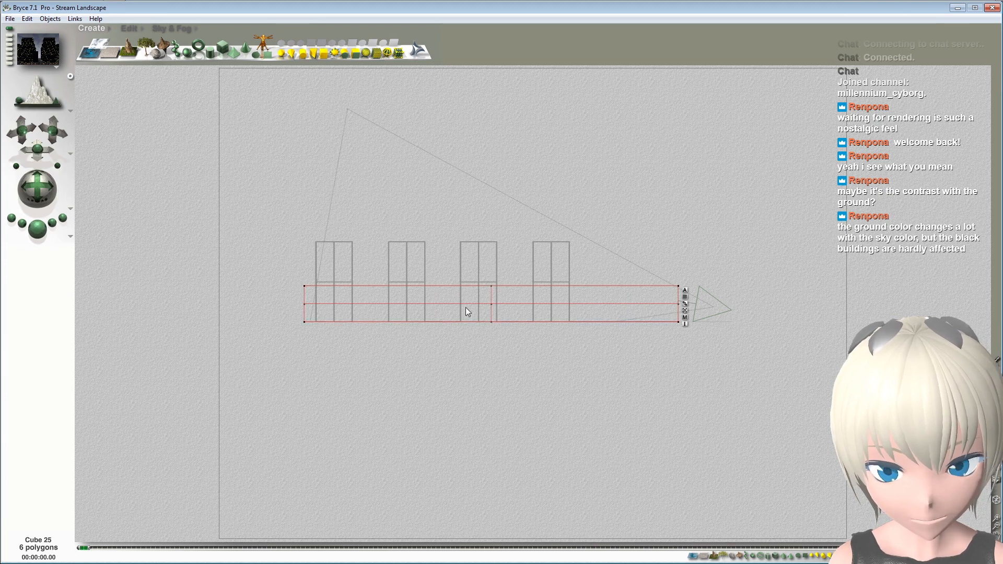
mouse_move(305, 304)
left_mouse_down()
mouse_move(291, 303)
mouse_move(322, 303)
left_mouse_up()
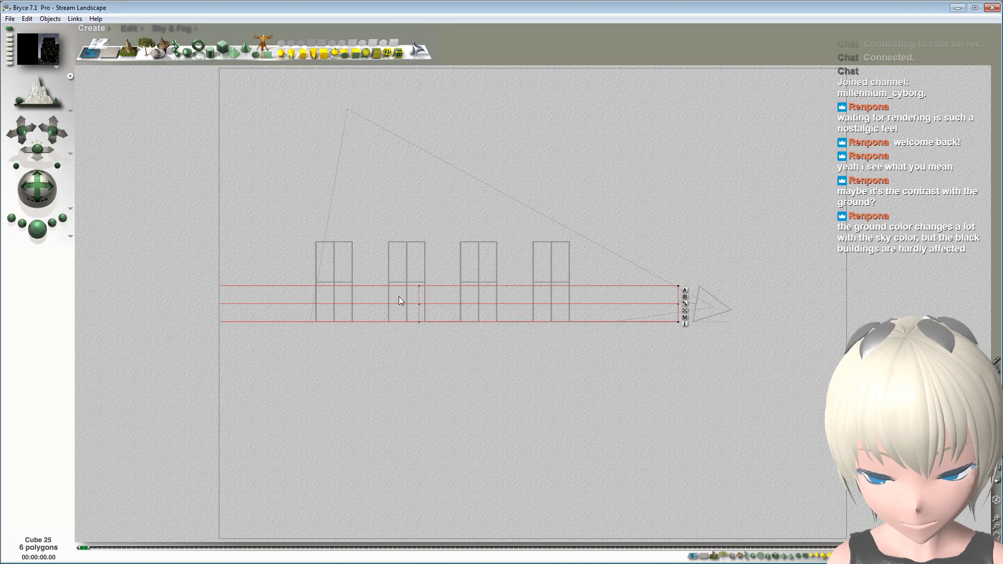
left_click_drag(419, 287, 398, 308)
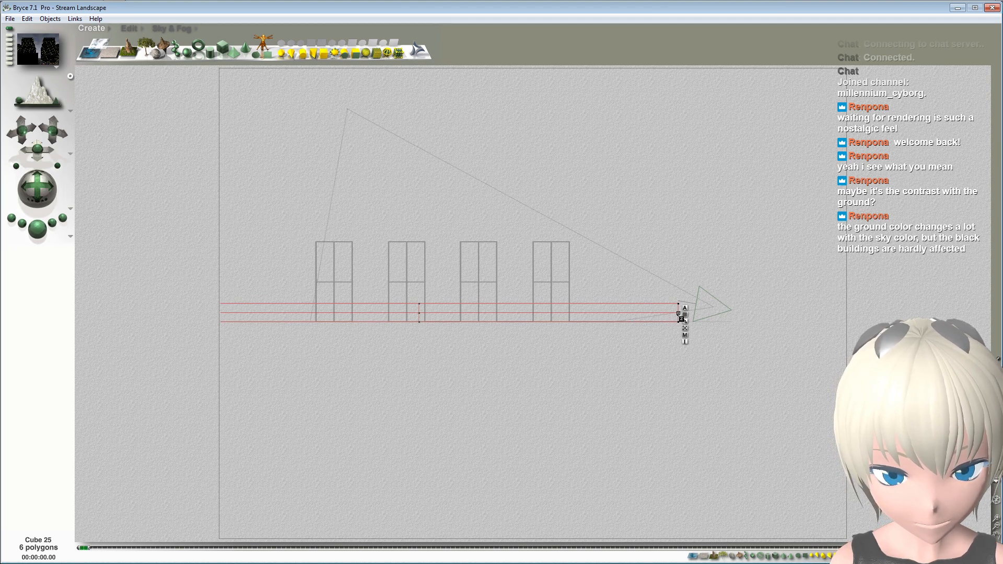
left_click_drag(678, 314, 698, 313)
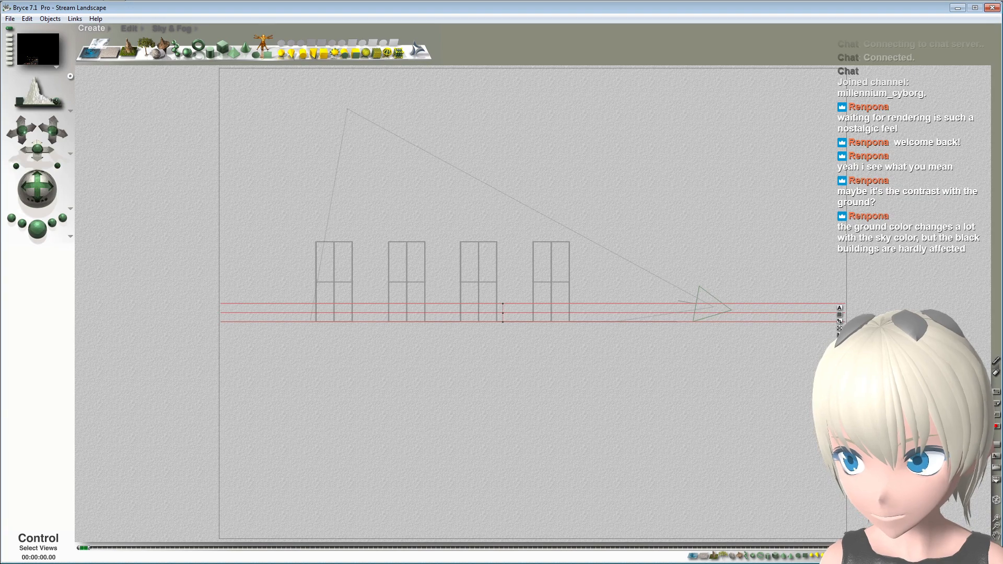
Step: Widen the long flat cube in the top view until it extends past the outermost building columns on both sides
left_click(55, 104)
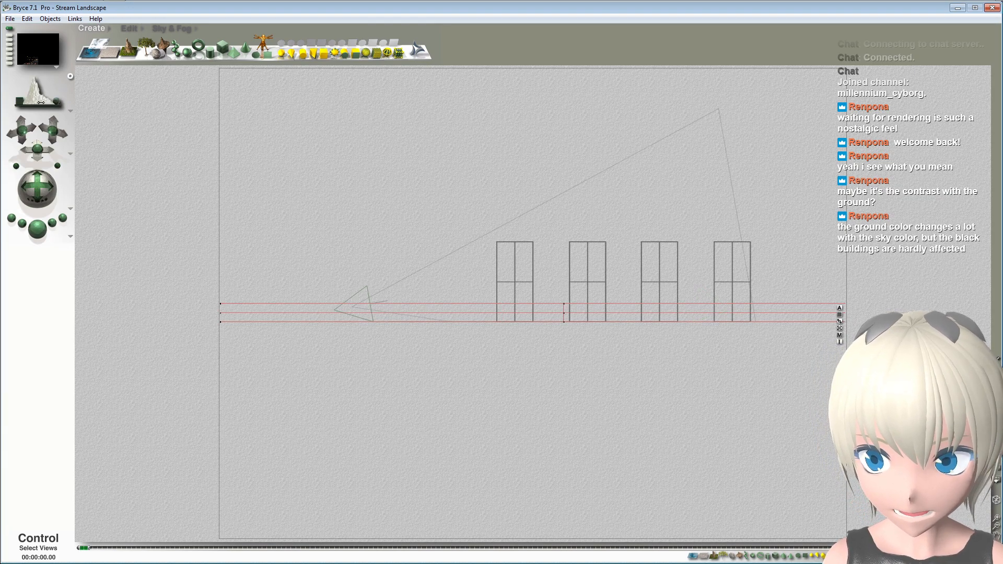
left_click(41, 102)
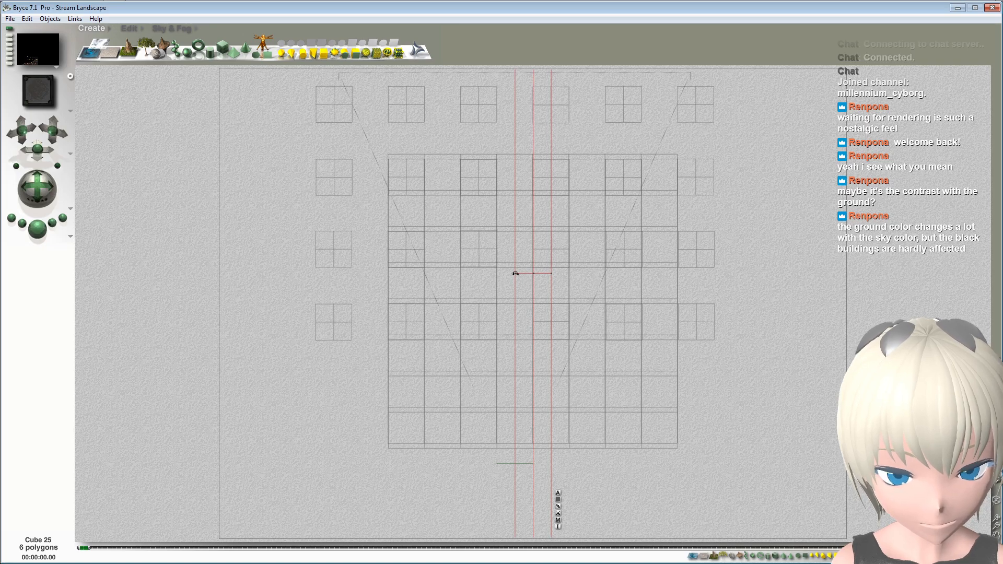
left_click_drag(515, 273, 578, 274)
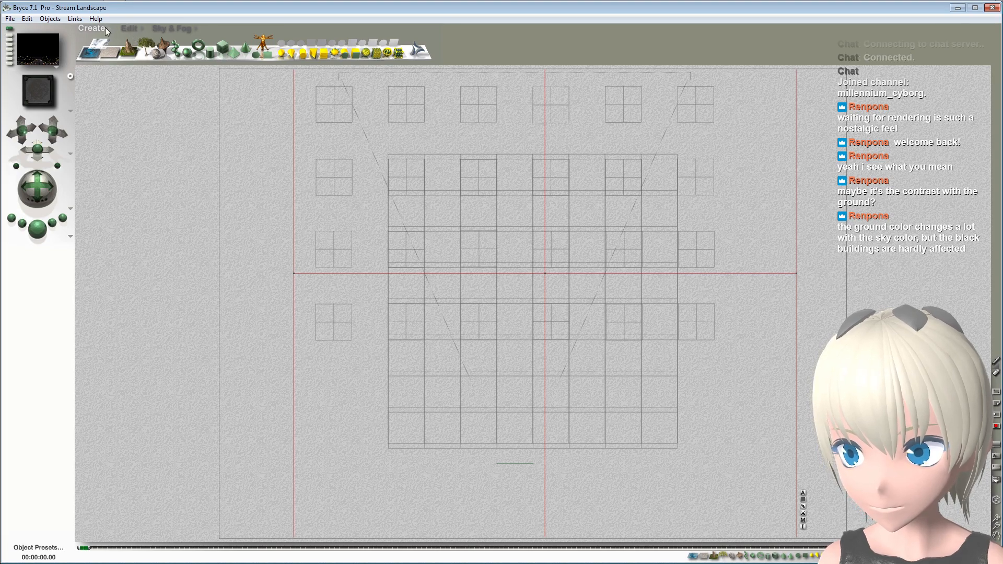
Step: Browse the cube's material presets in Effects and in the Planes-Volume and Cosmic groups of Atmospherics for a haze-like material
left_click(141, 28)
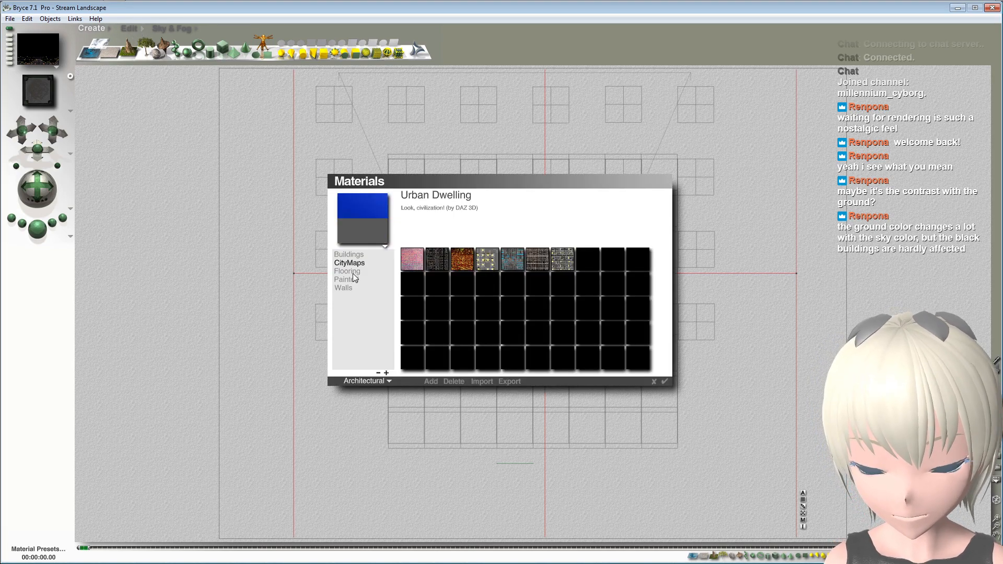
left_click(389, 381)
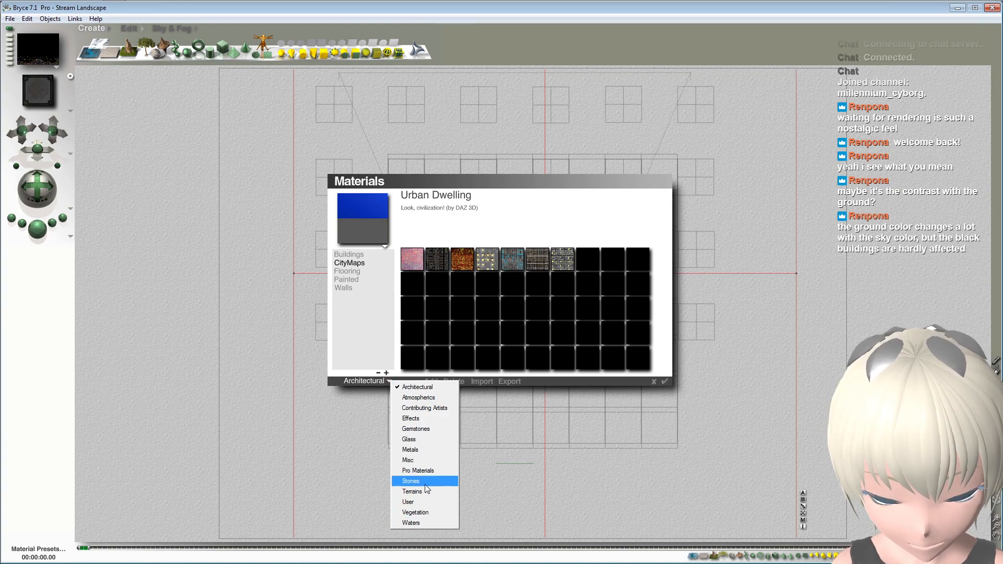
left_click(413, 418)
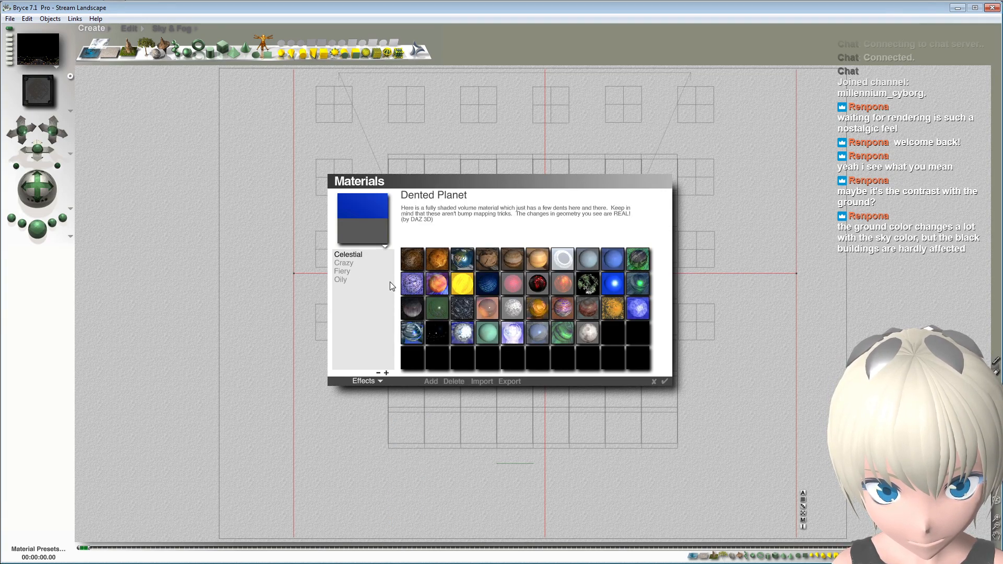
left_click(567, 260)
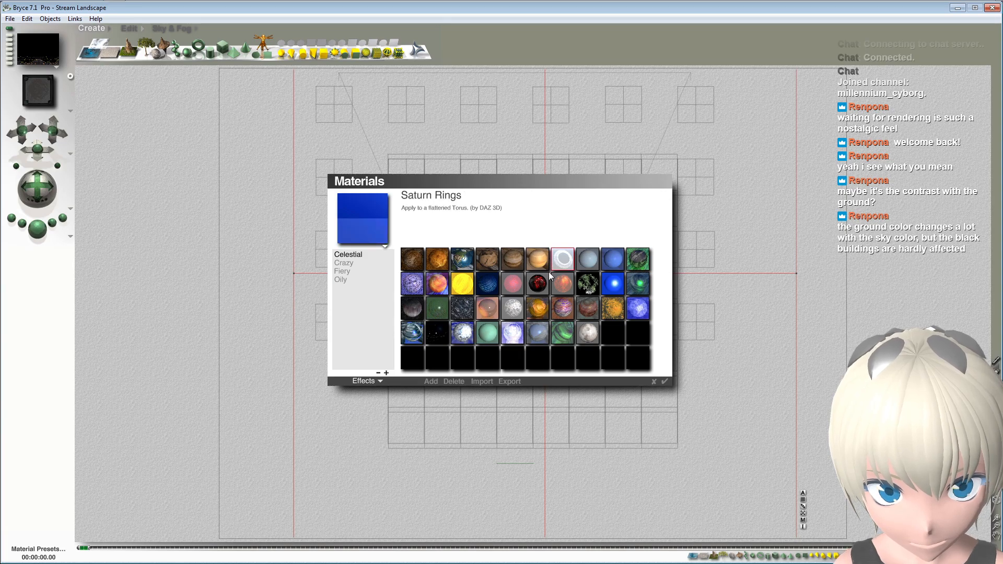
left_click(383, 380)
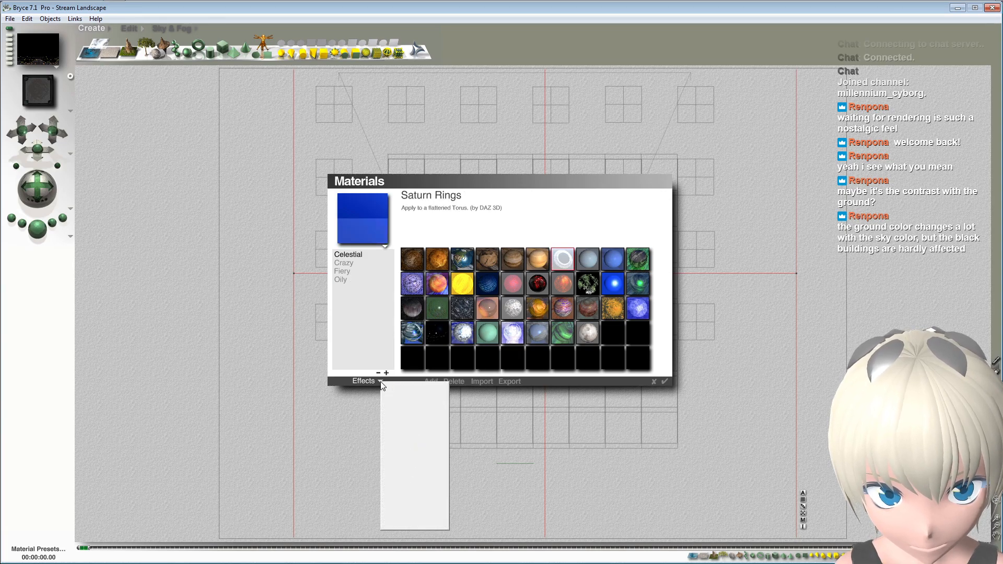
left_click(403, 396)
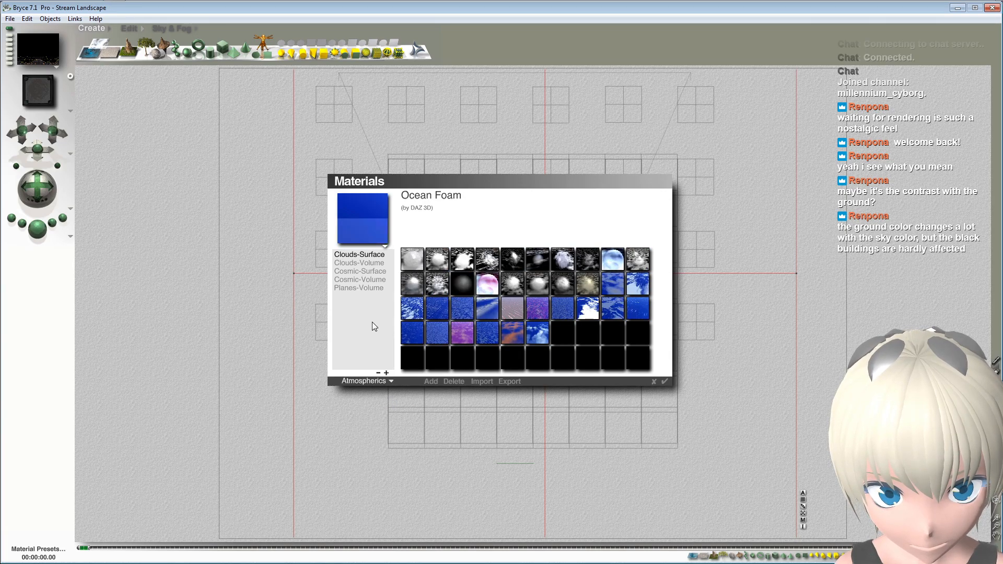
left_click(355, 288)
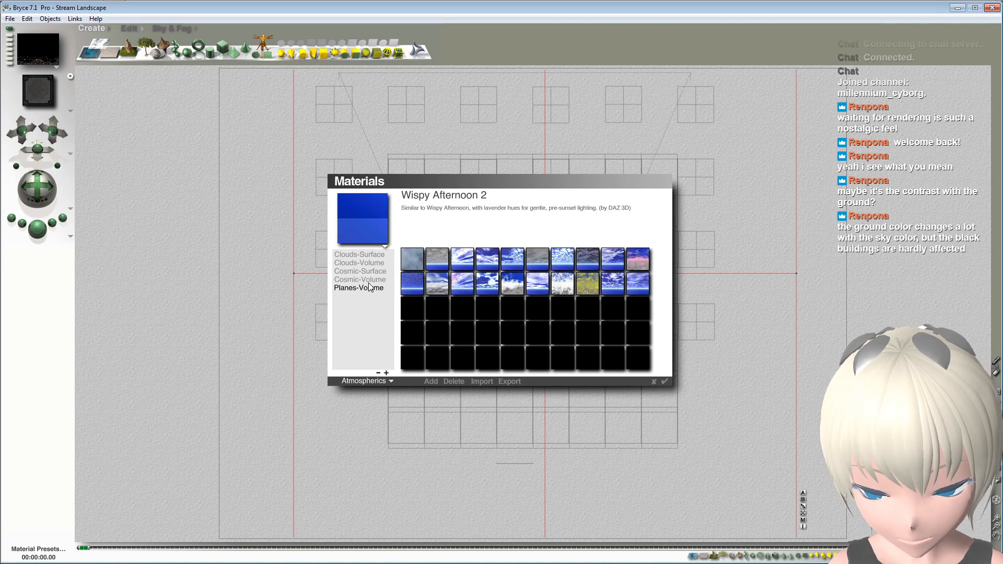
left_click(418, 261)
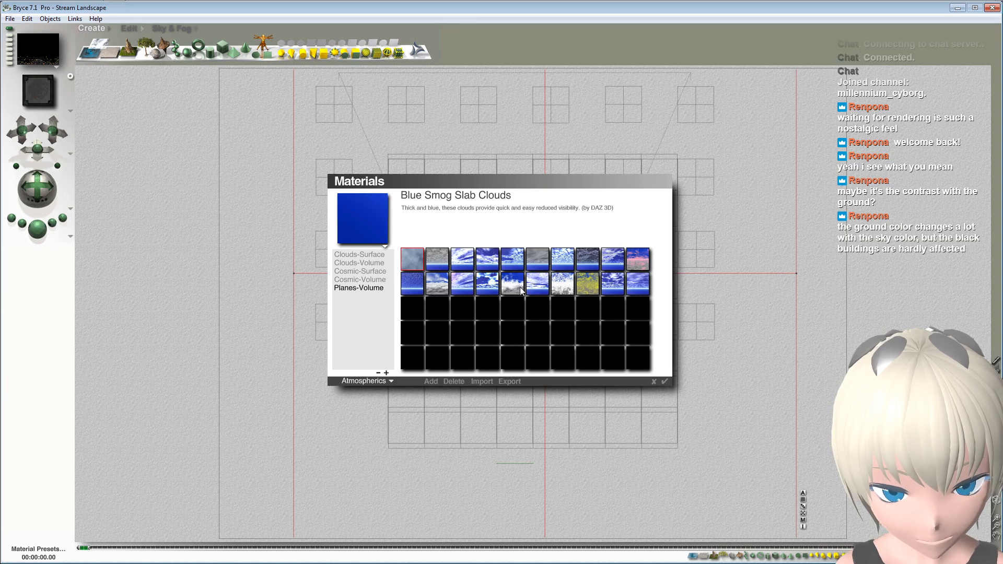
left_click(607, 284)
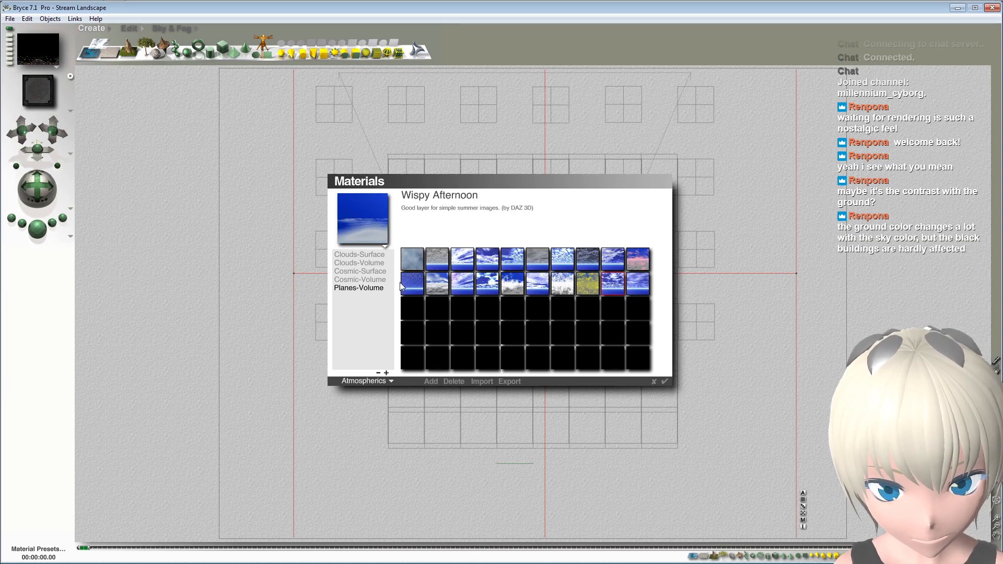
left_click(364, 281)
left_click(364, 272)
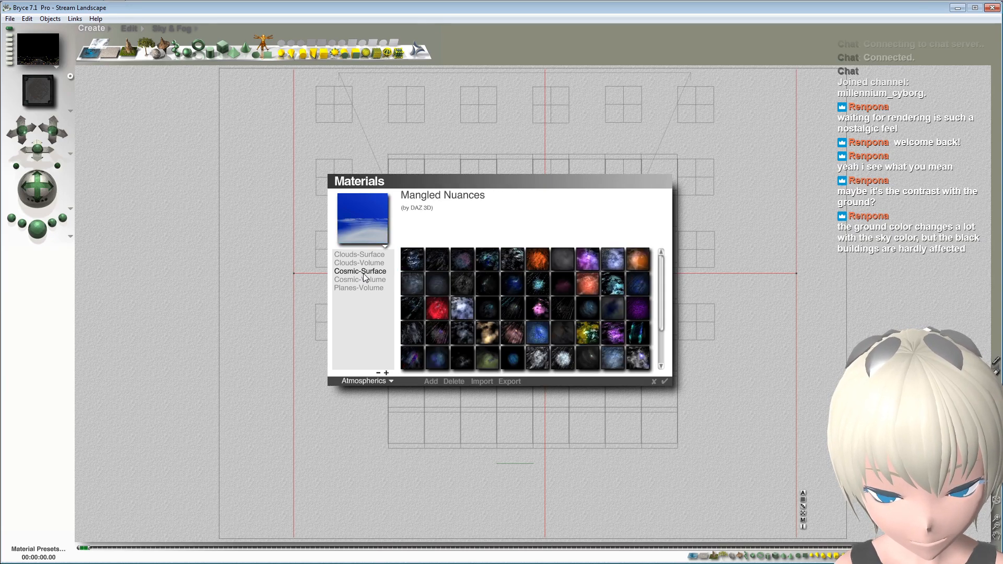
Step: Apply the brown hazy Clouds-Volume preset next to Atmosphere Glow to the cube, and render the camera view to check the haze
left_click(365, 264)
left_click(416, 263)
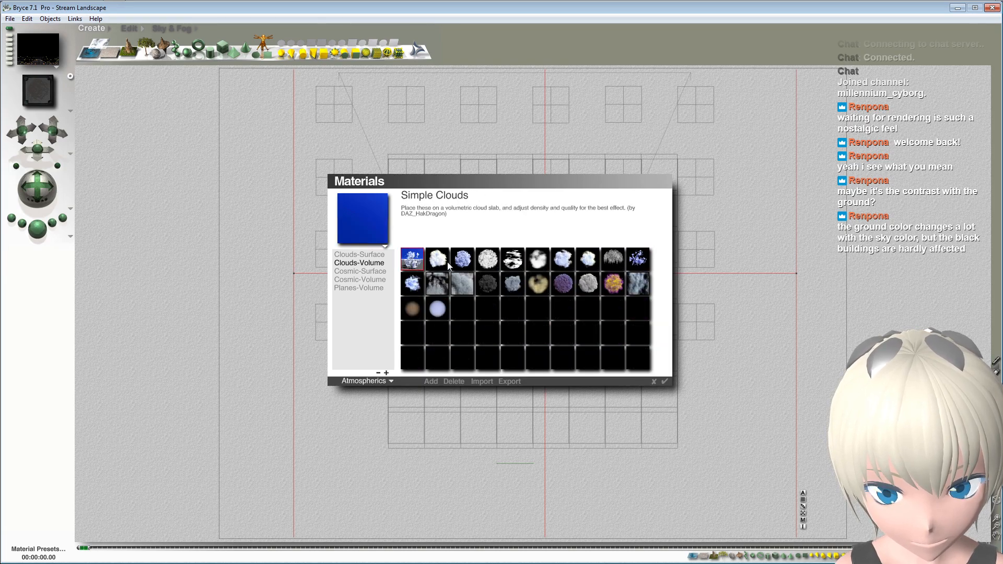
left_click(538, 267)
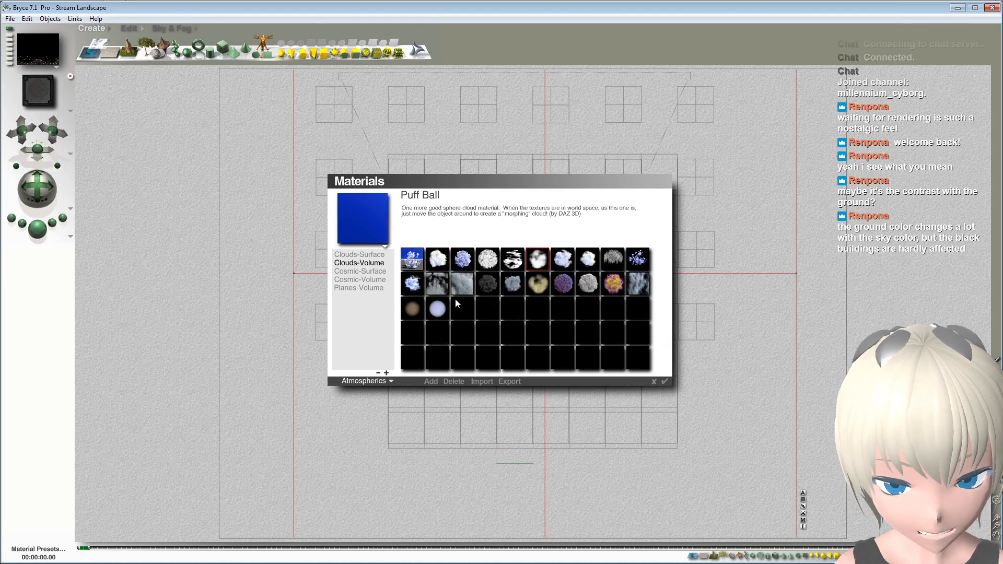
left_click(438, 313)
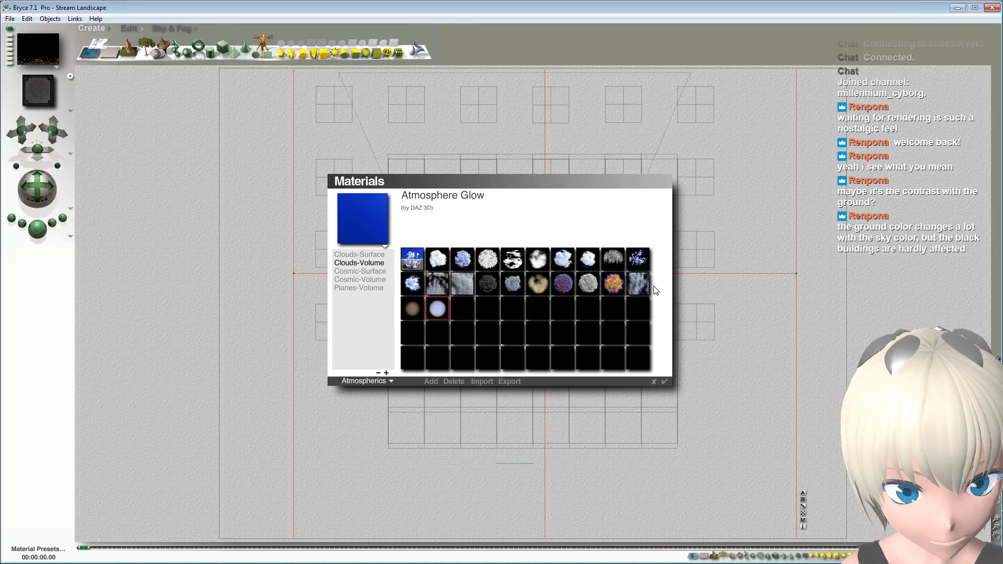
left_click(416, 309)
left_click(443, 306)
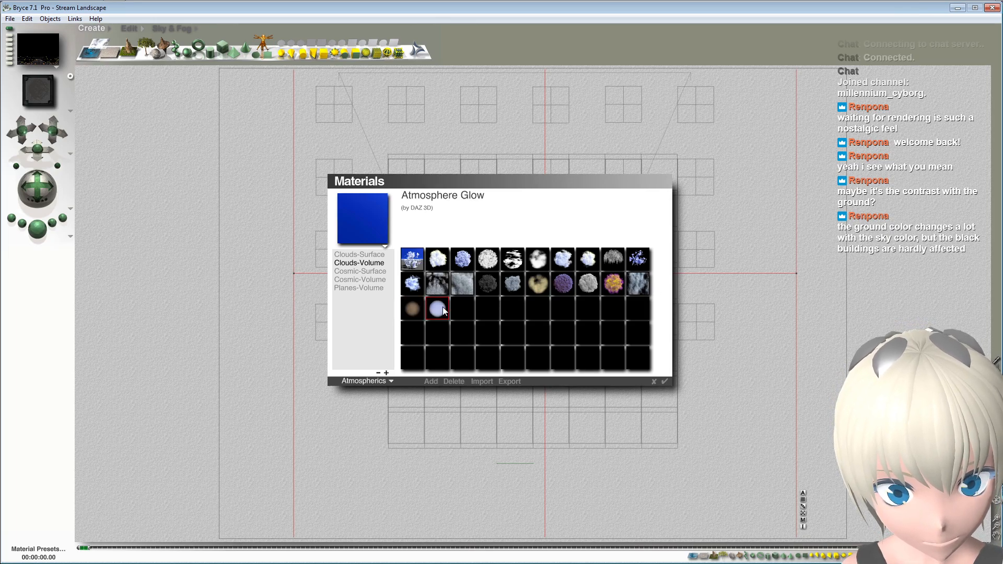
left_click(412, 311)
left_click(666, 382)
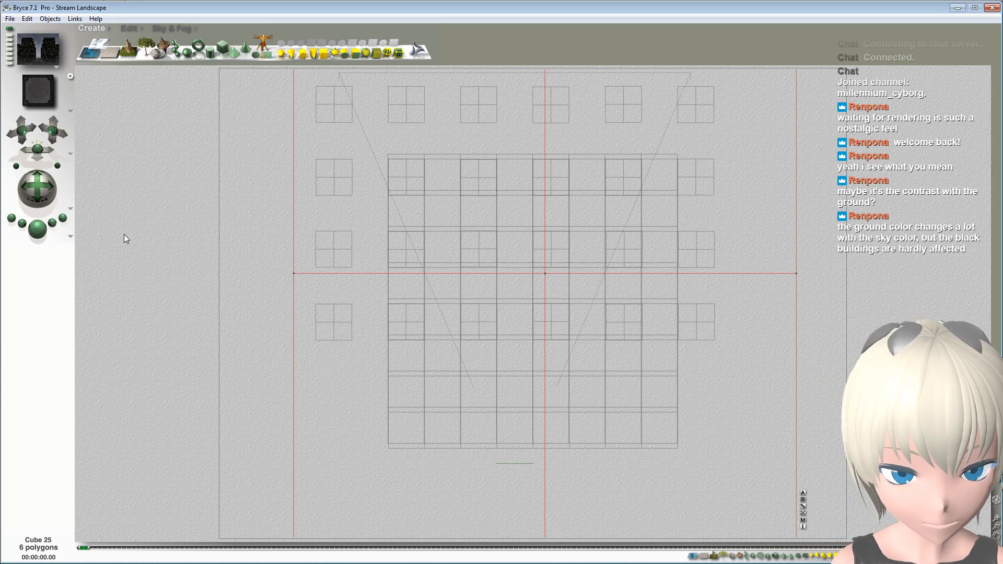
left_click_drag(39, 95, 16, 130)
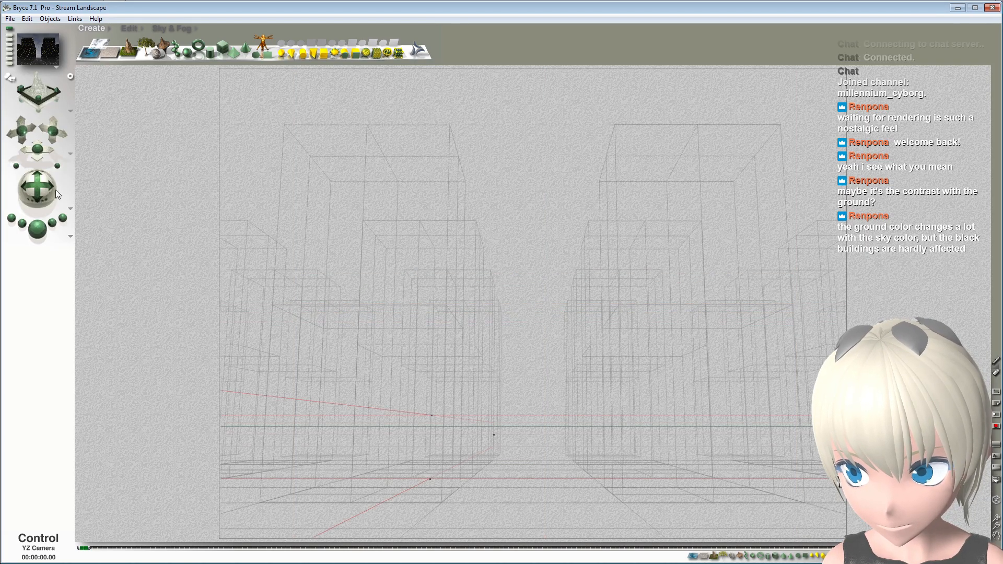
left_click(37, 229)
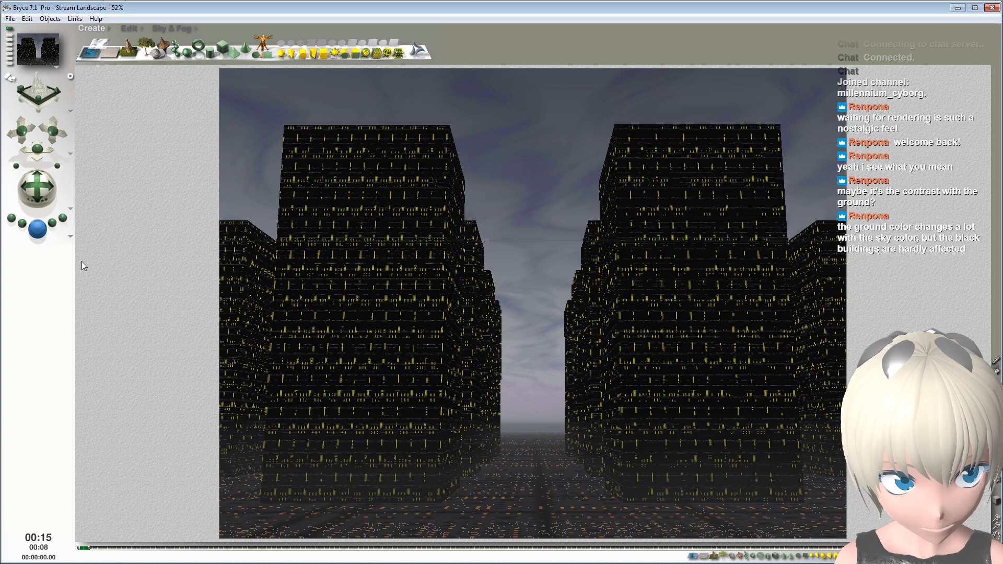
Step: Stop the render and raise the flat haze cube's top in the side view to make it about half again as tall
left_click(39, 230)
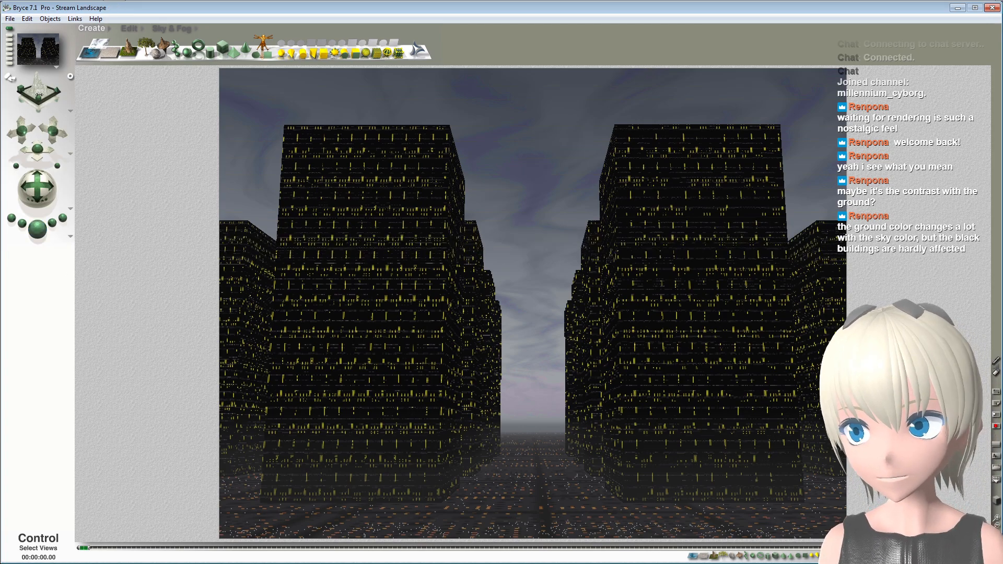
left_click_drag(38, 94, 122, 144)
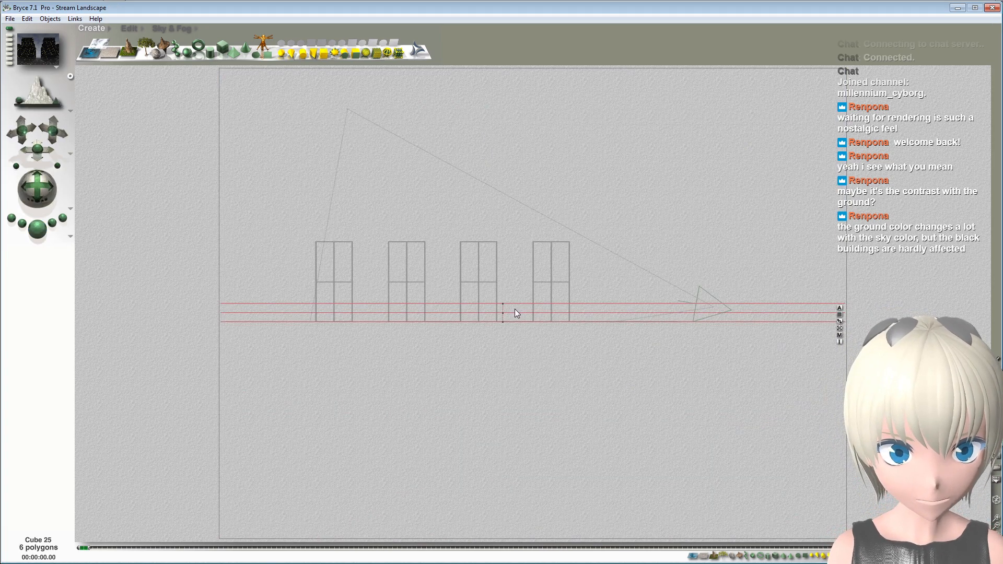
mouse_move(502, 304)
left_mouse_down()
mouse_move(504, 276)
mouse_move(522, 285)
mouse_move(509, 290)
left_mouse_up()
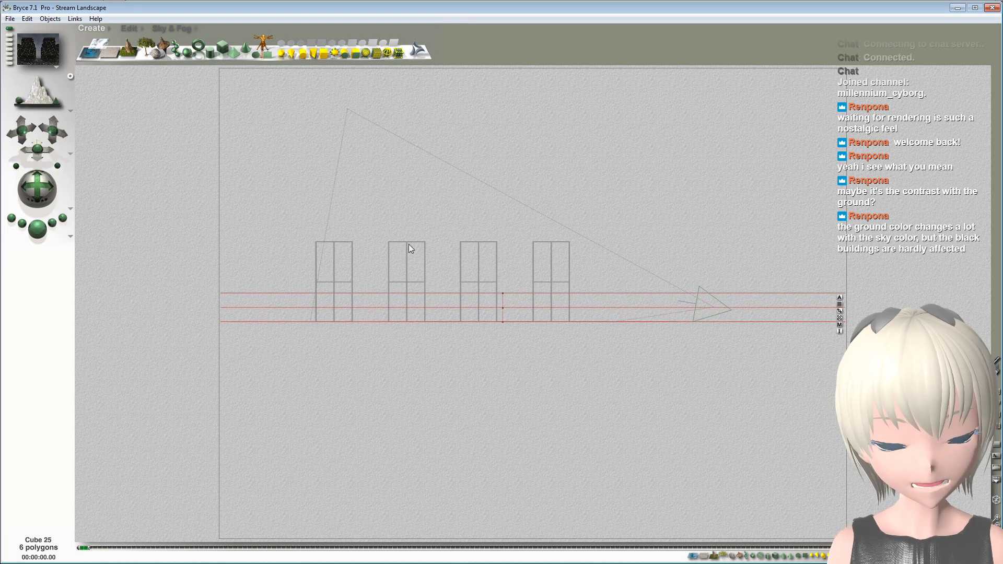
Step: Render the camera view to check the haze around the buildings with the taller cube
left_click(41, 236)
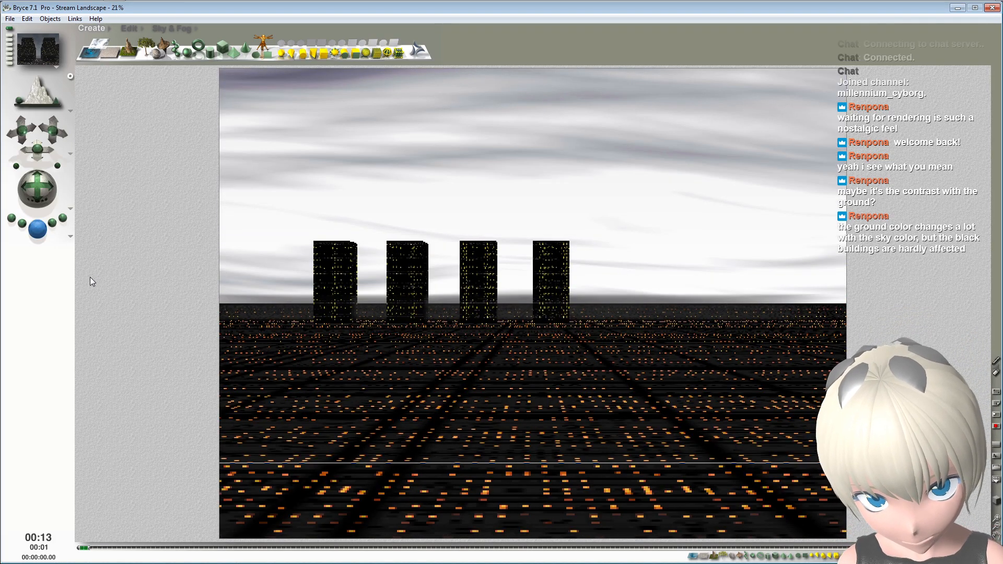
left_click(17, 99)
left_click(37, 229)
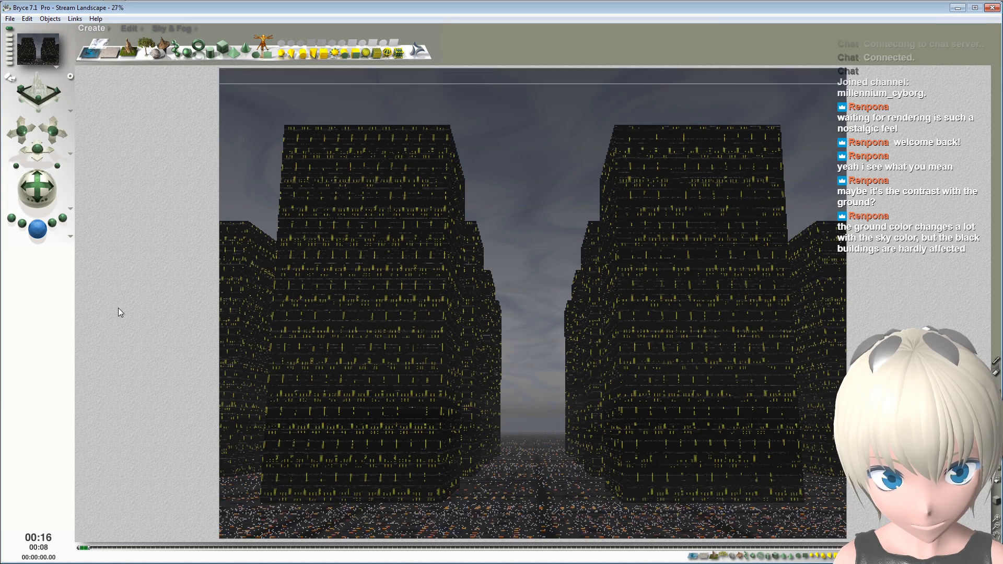
left_click(37, 229)
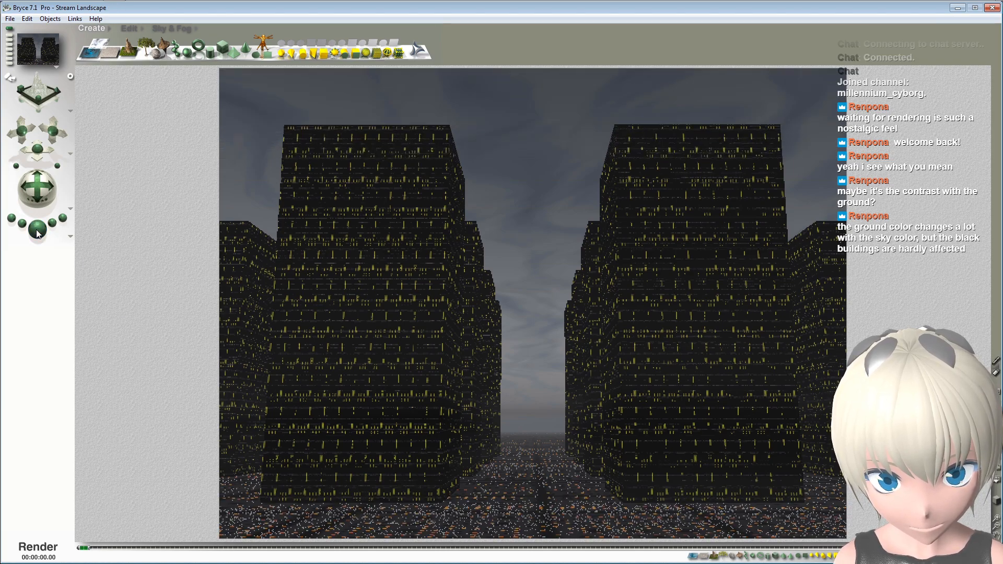
left_click(37, 230)
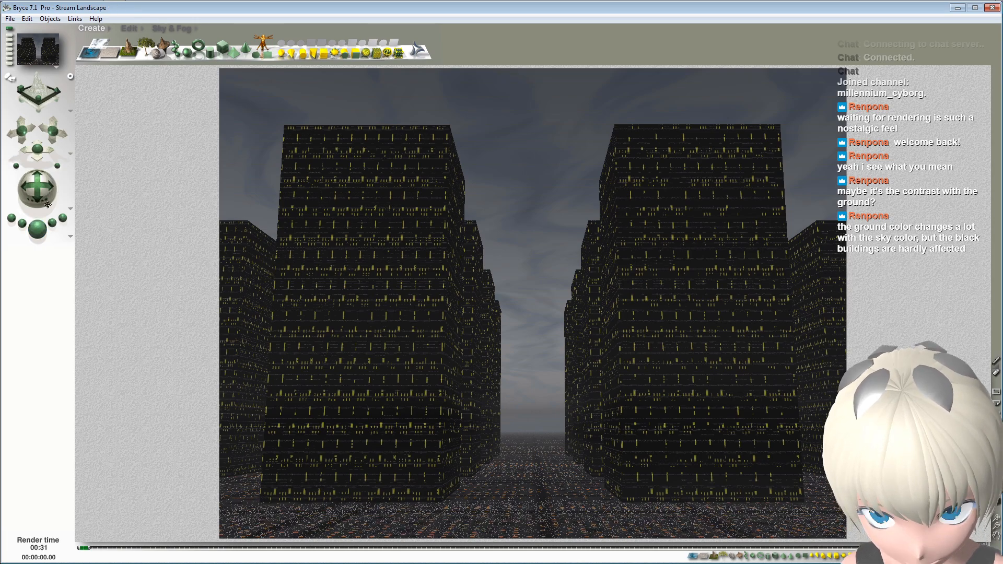
Step: Apply the pale bluish-white Clouds-Volume preset beside the brown hazy one to the cube, and render the camera view to check it
left_click(142, 28)
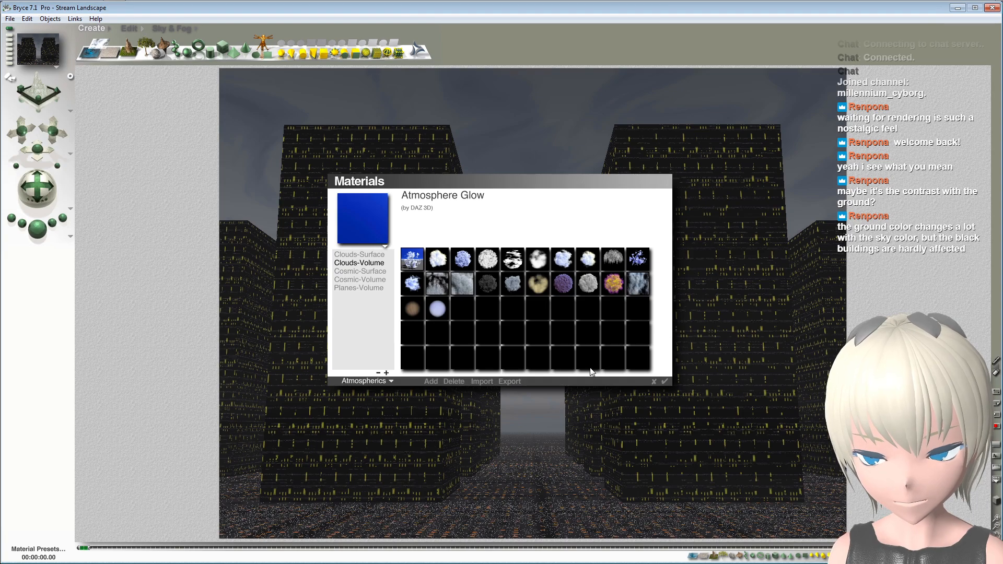
left_click(657, 381)
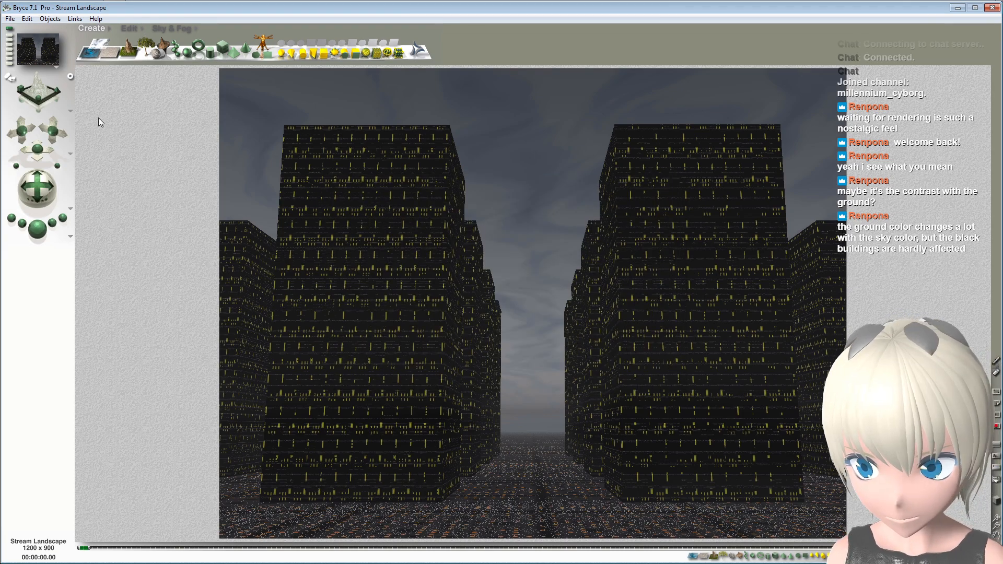
left_click(52, 90)
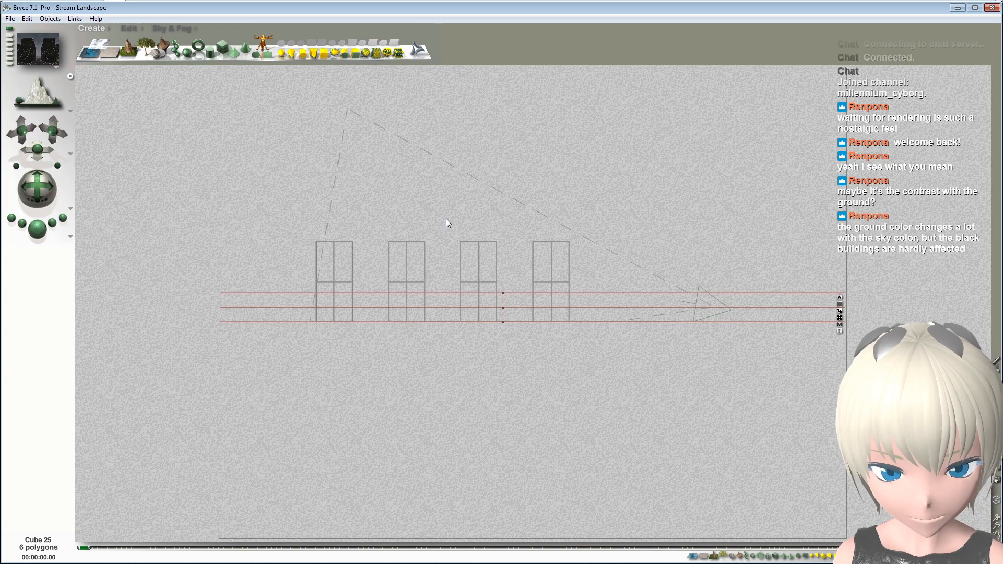
left_click(143, 29)
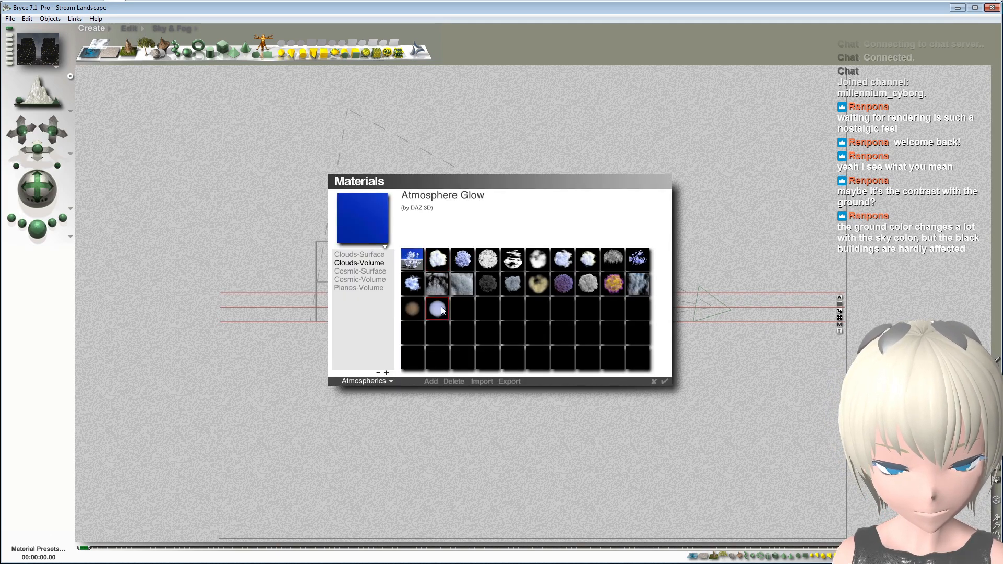
left_click(664, 382)
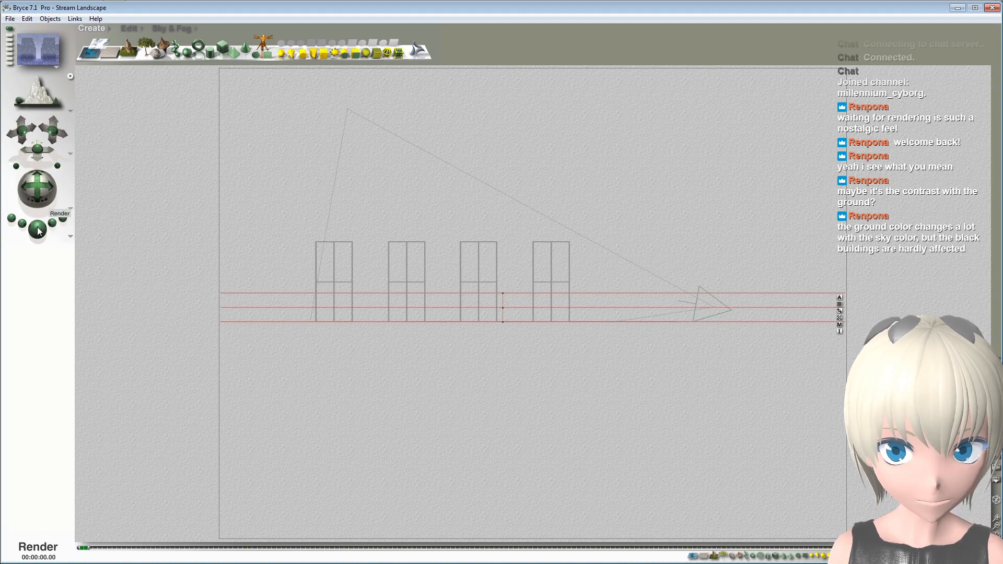
left_click(38, 92)
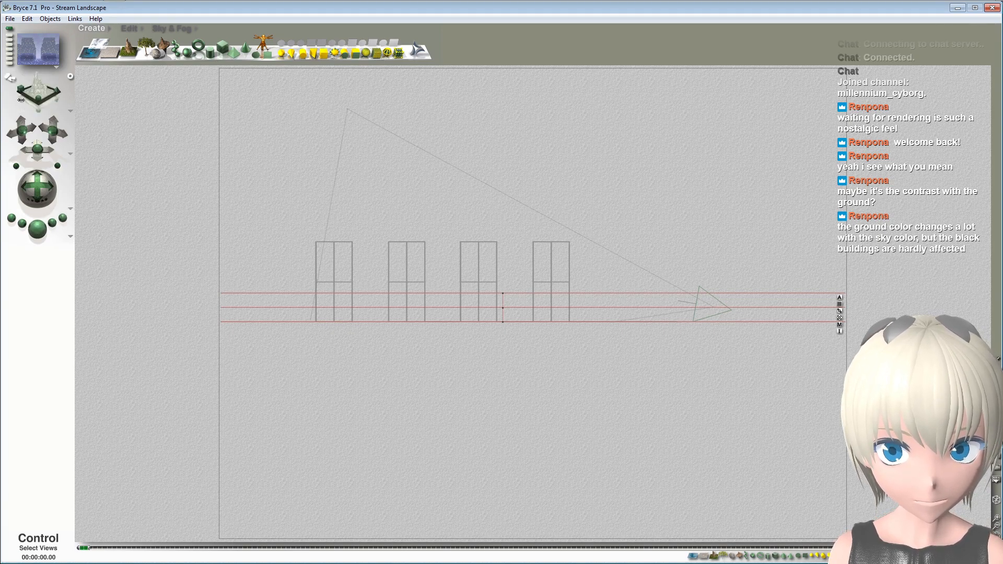
left_click(38, 228)
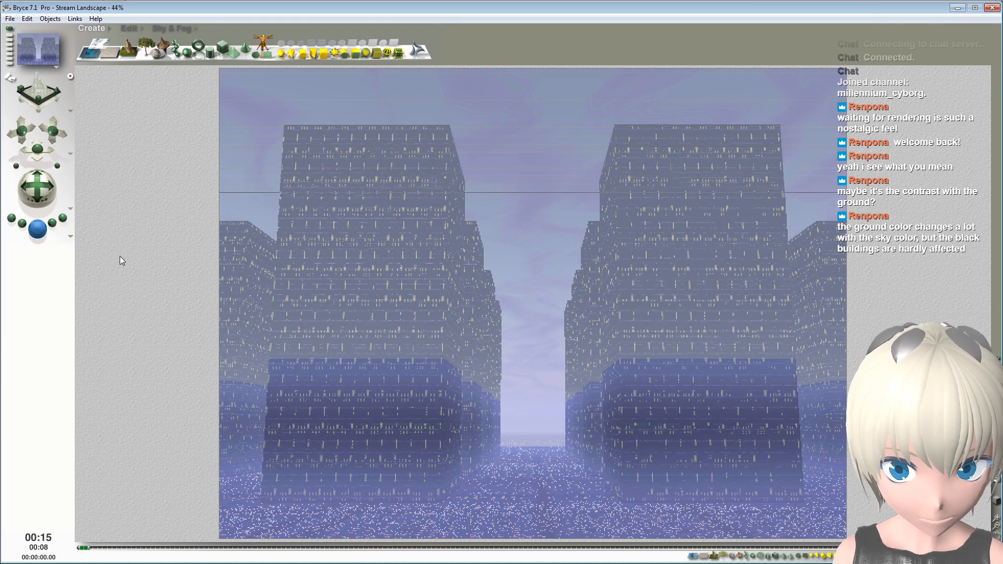
left_click(33, 232)
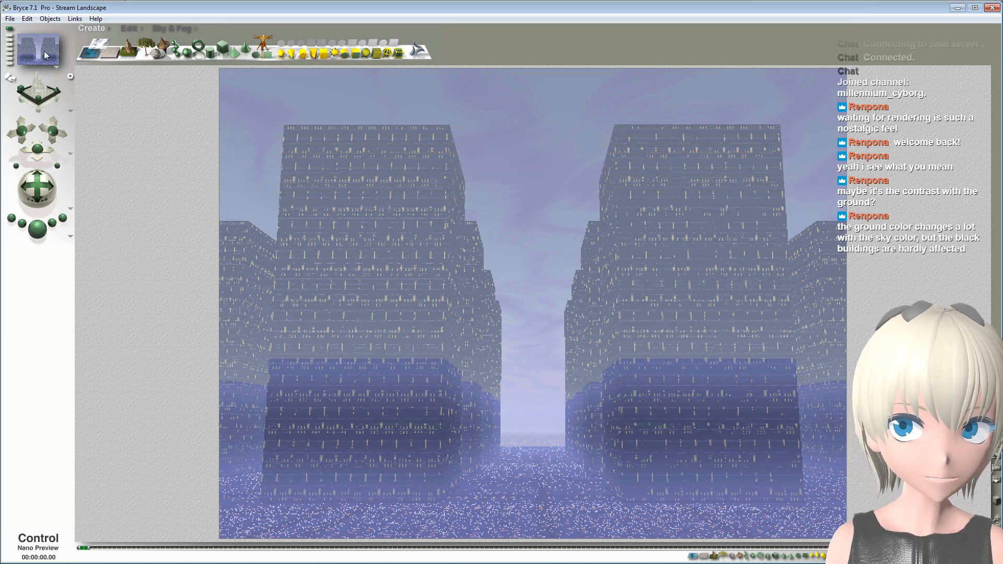
Step: Browse other Atmospherics preset groups and reapply the brown hazy Clouds-Volume preset to the cube
left_click_drag(46, 93, 79, 92)
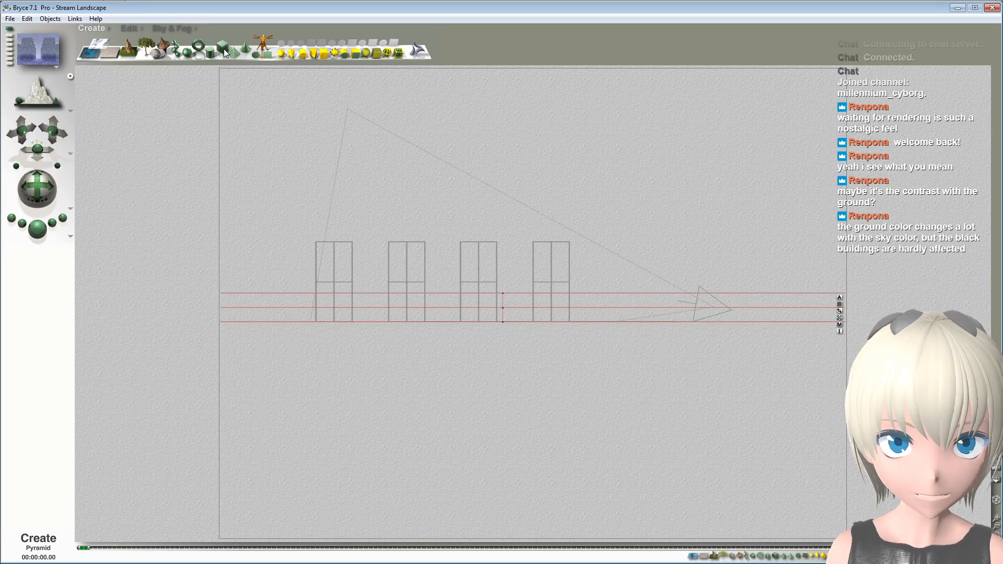
left_click(141, 29)
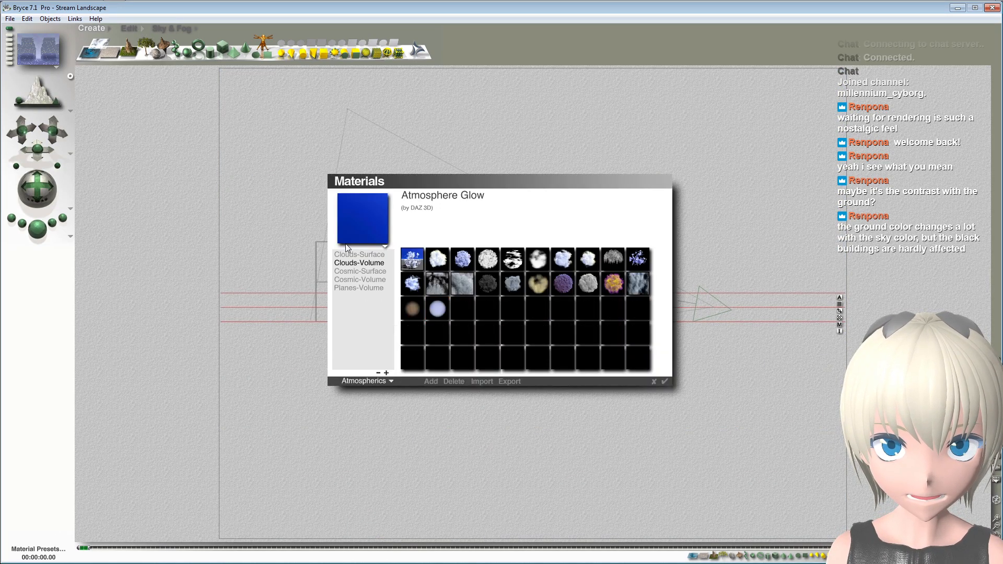
left_click(640, 285)
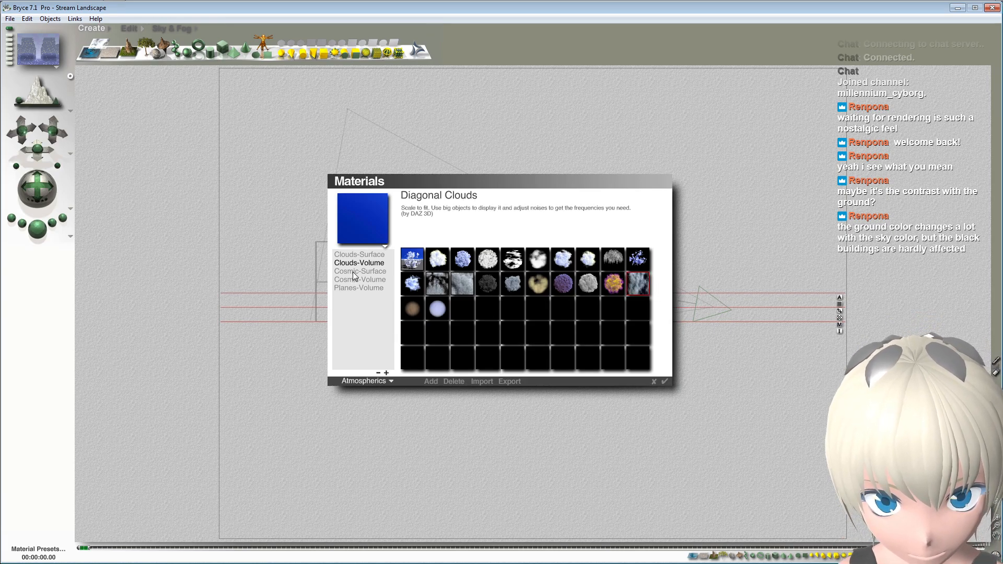
left_click(357, 256)
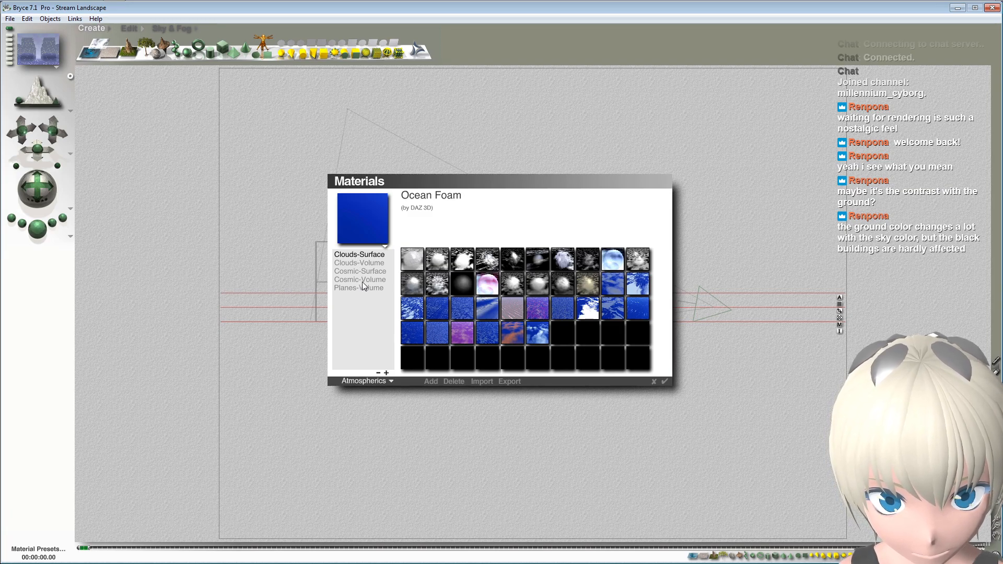
left_click(363, 272)
left_click(359, 263)
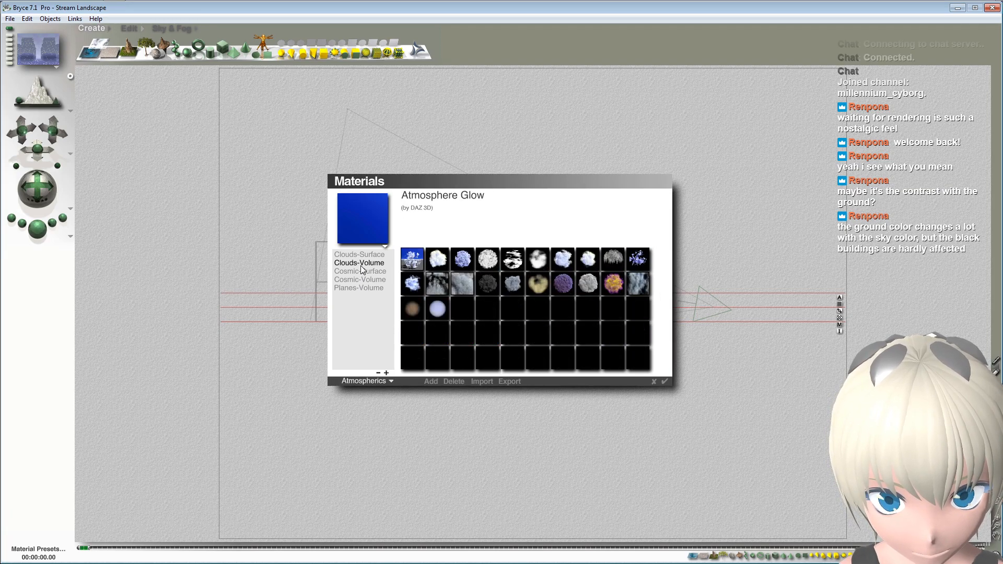
left_click(413, 312)
left_click(665, 382)
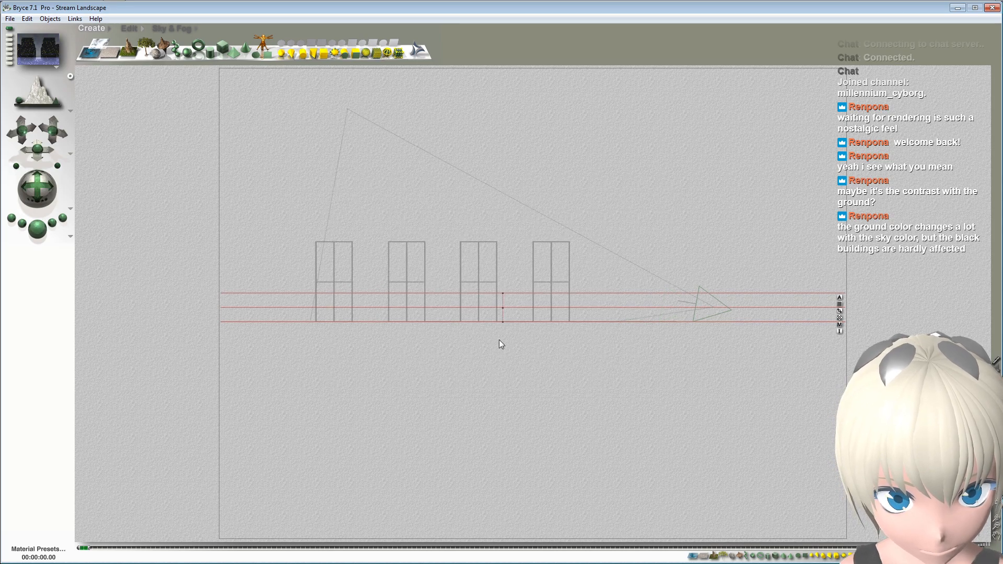
Step: Open the cube's material in the Materials Lab and set its preview to Up Close with Actual Selection
left_click(839, 324)
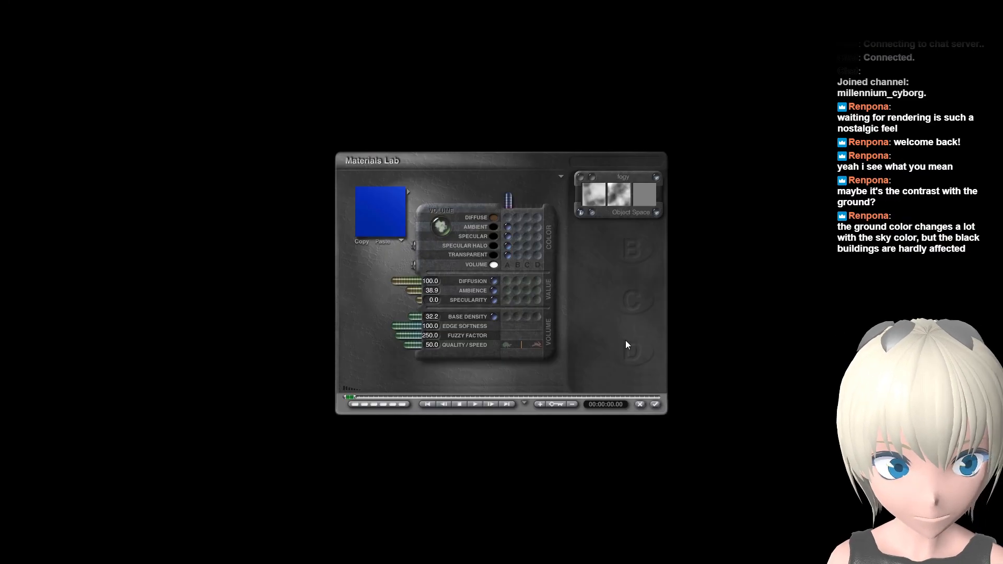
left_click(401, 241)
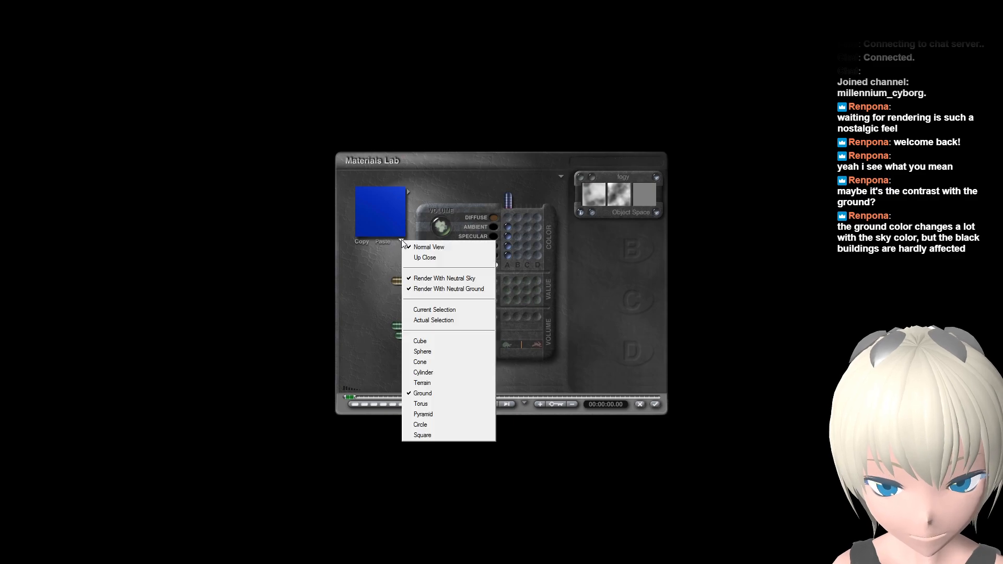
left_click(451, 257)
left_click(401, 241)
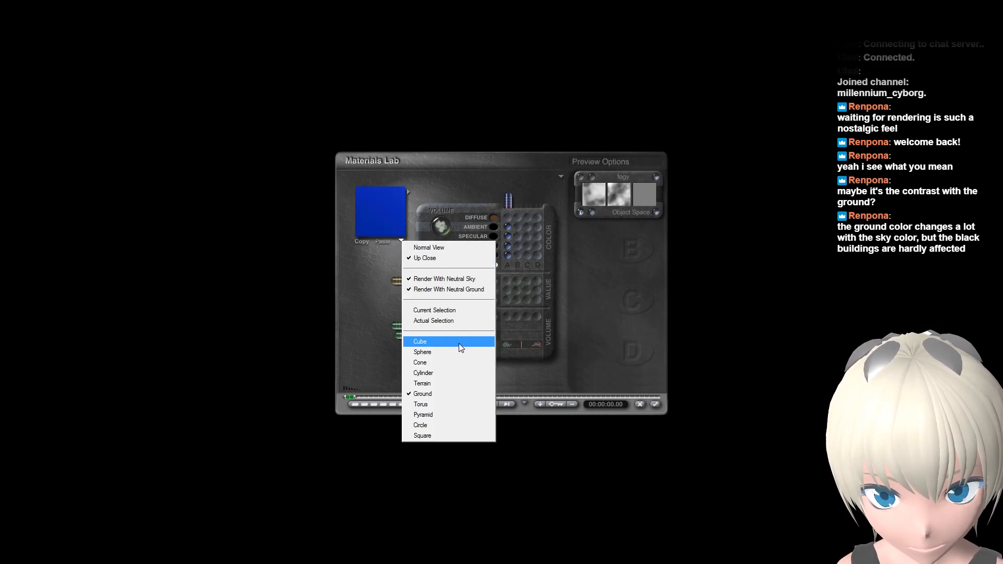
left_click(433, 325)
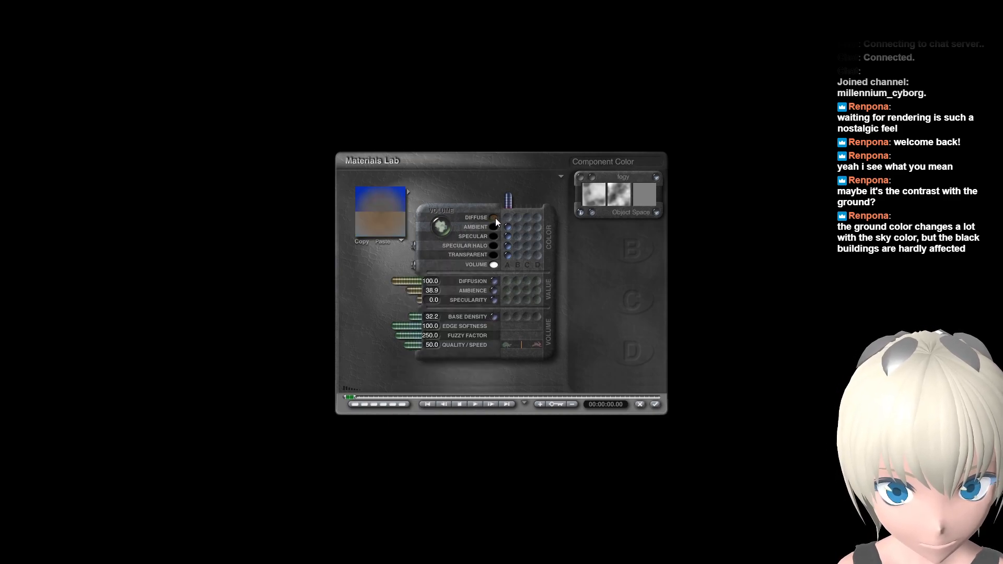
Step: Set the cube material's diffuse colour to light grey and its base density to 49.1, and render the camera view
left_click_drag(495, 217, 491, 243)
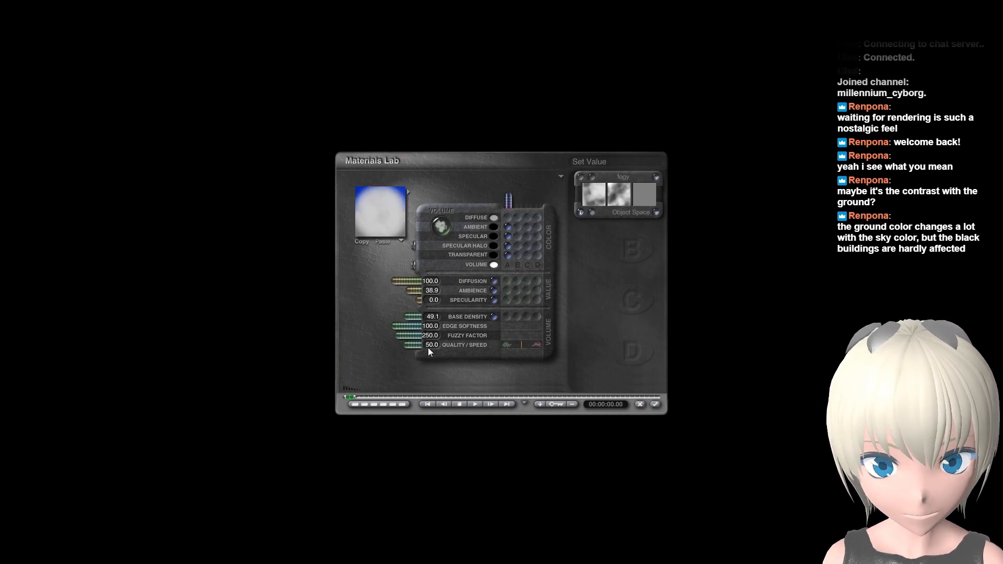
left_click(657, 404)
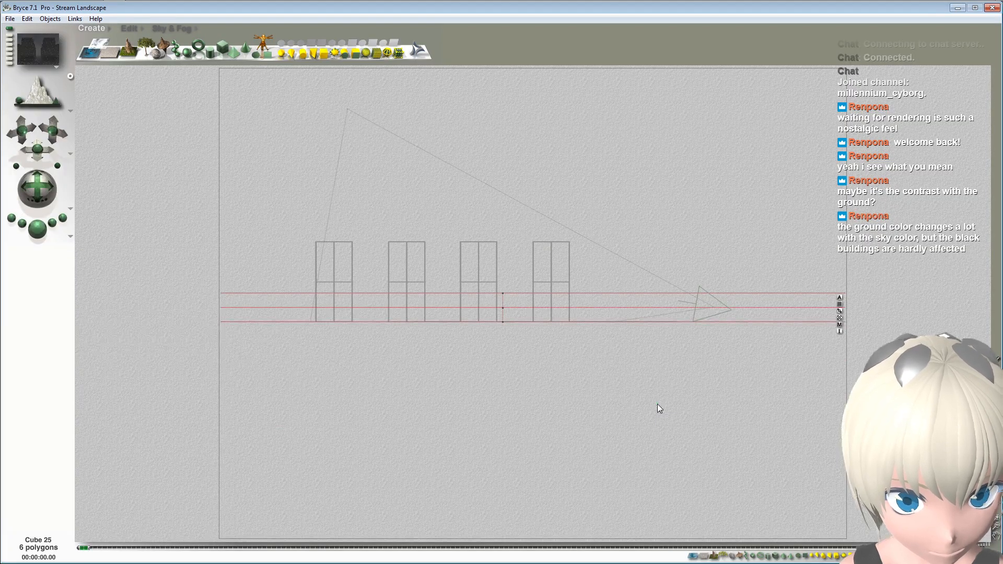
mouse_move(42, 99)
left_mouse_down()
mouse_move(26, 98)
mouse_move(39, 90)
left_mouse_up()
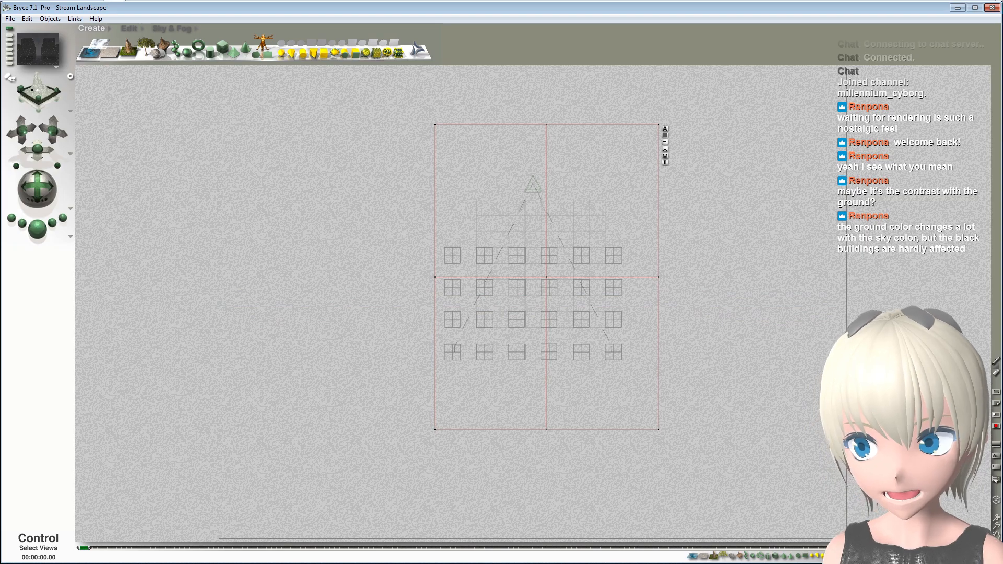
left_click(37, 228)
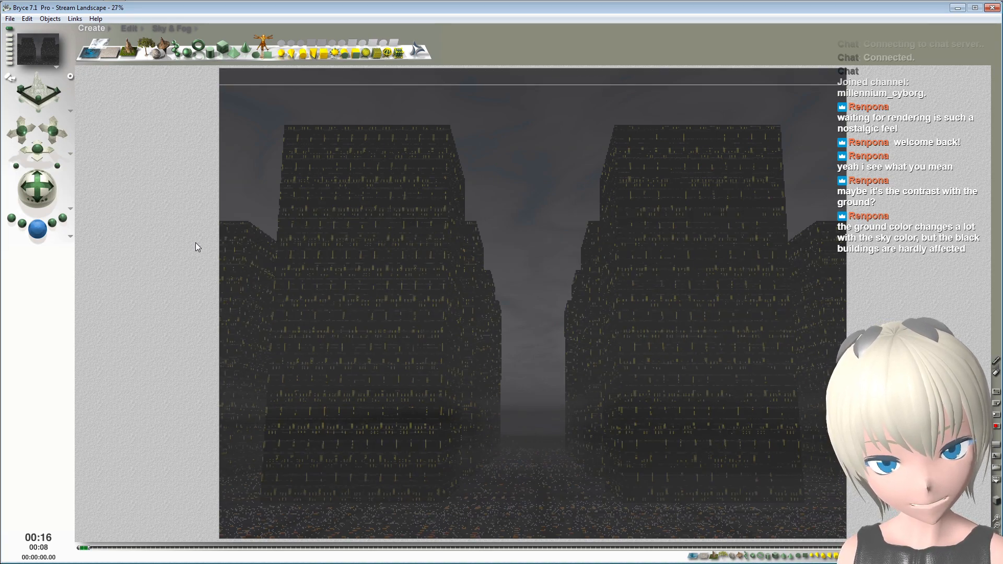
left_click(42, 233)
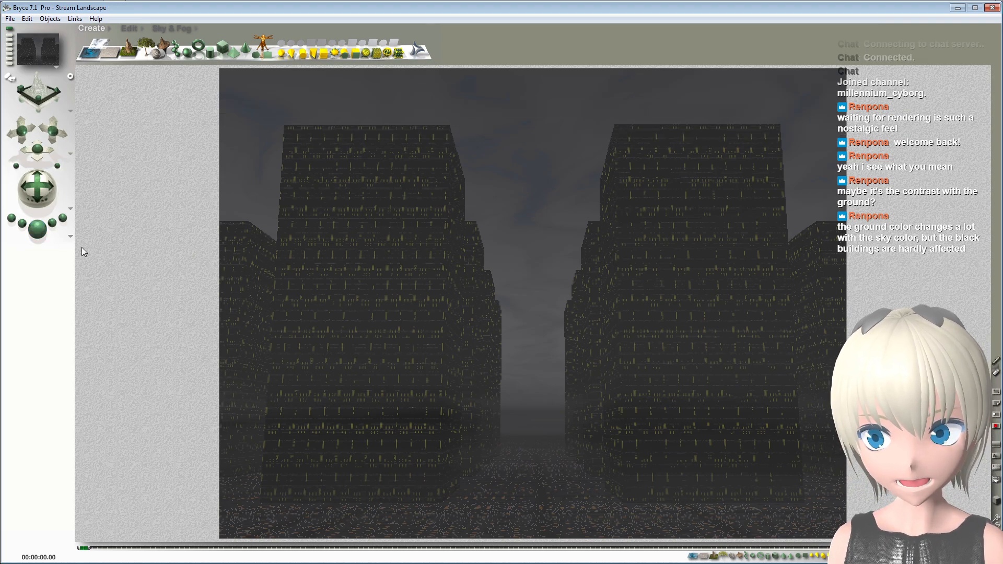
Step: Lower the haze cube's top in the side view to less than half its height, and return to the camera view
mouse_move(51, 92)
left_mouse_down()
mouse_move(66, 95)
mouse_move(49, 100)
left_mouse_up()
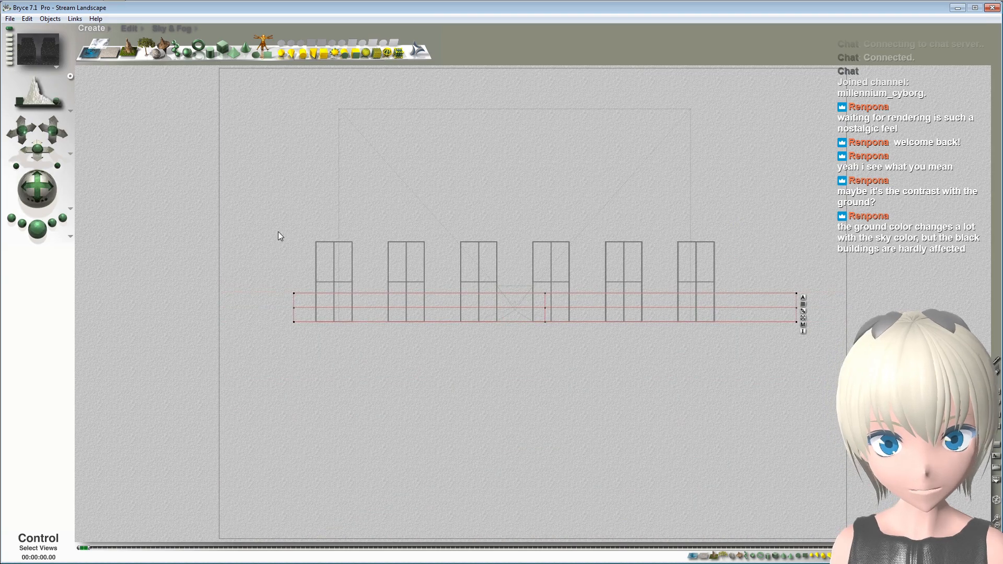
left_click(25, 99)
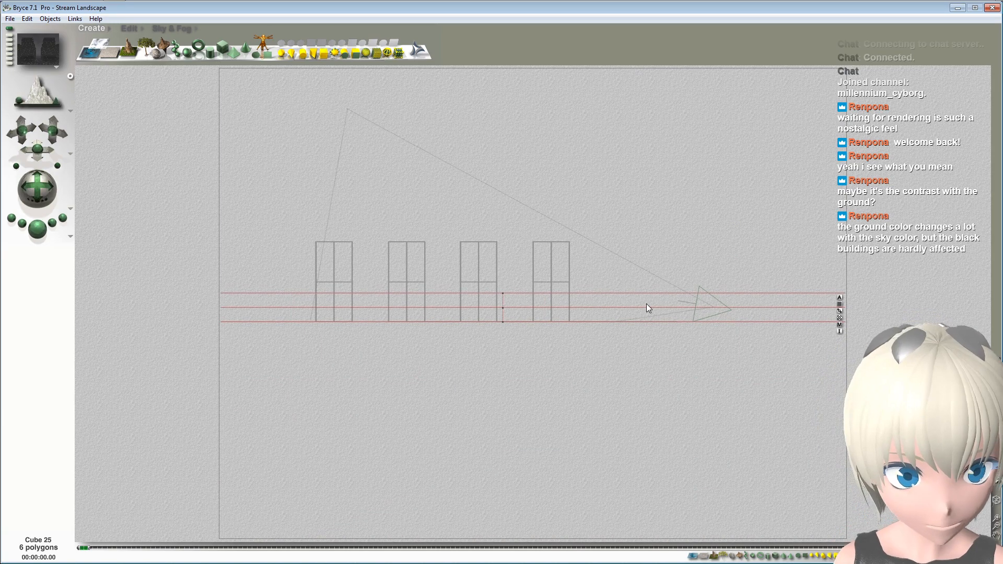
left_click(704, 289)
left_click(716, 294)
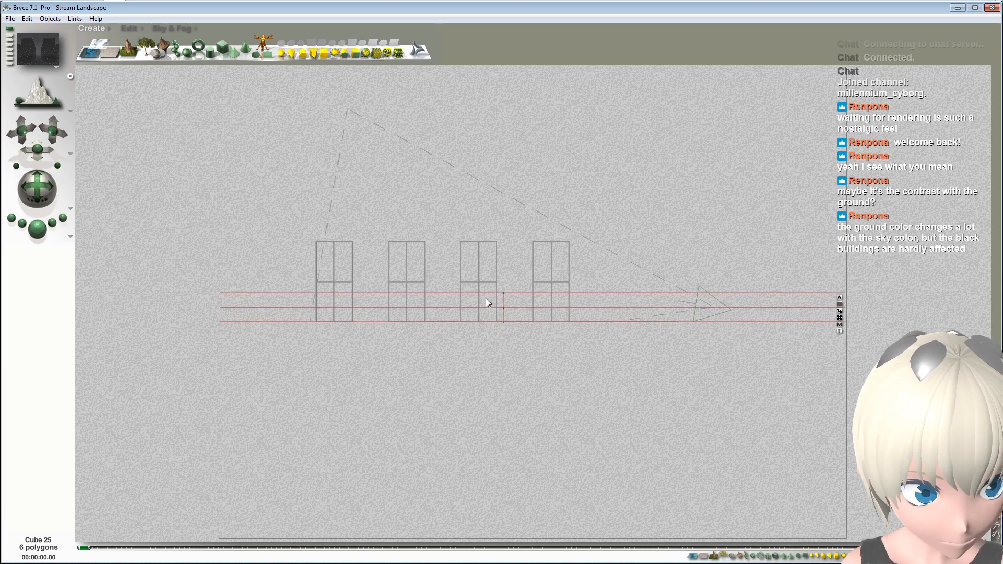
left_click_drag(503, 293, 499, 310)
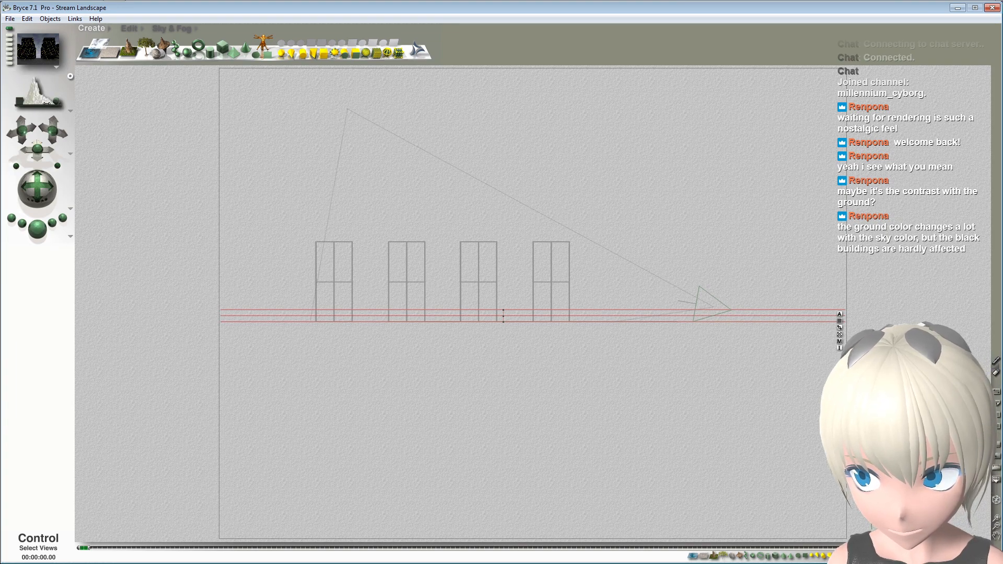
left_click_drag(46, 104, 5, 107)
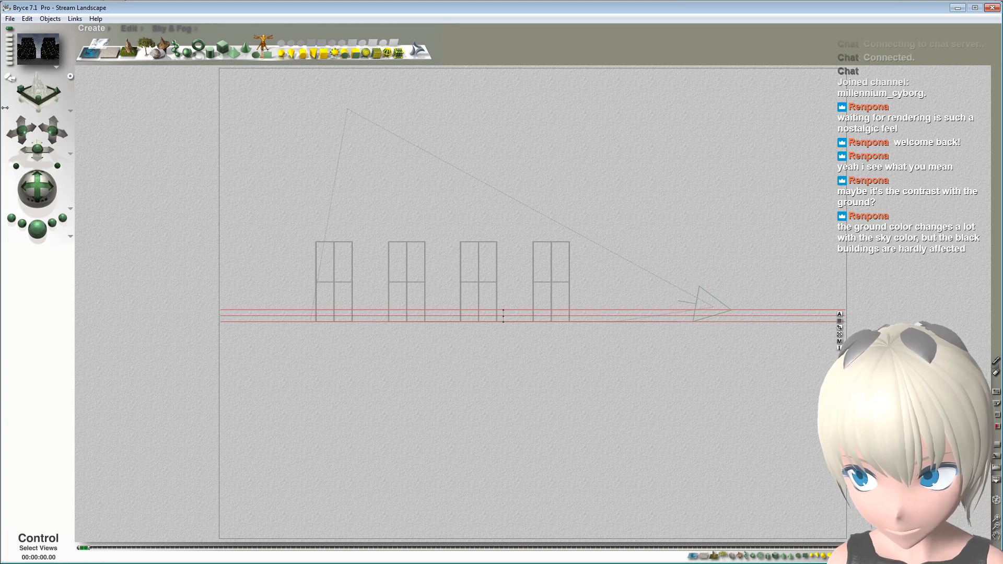
Step: Render the lowered haze cube in the camera view, set its material's base density to 28.8, and render again
left_click(42, 231)
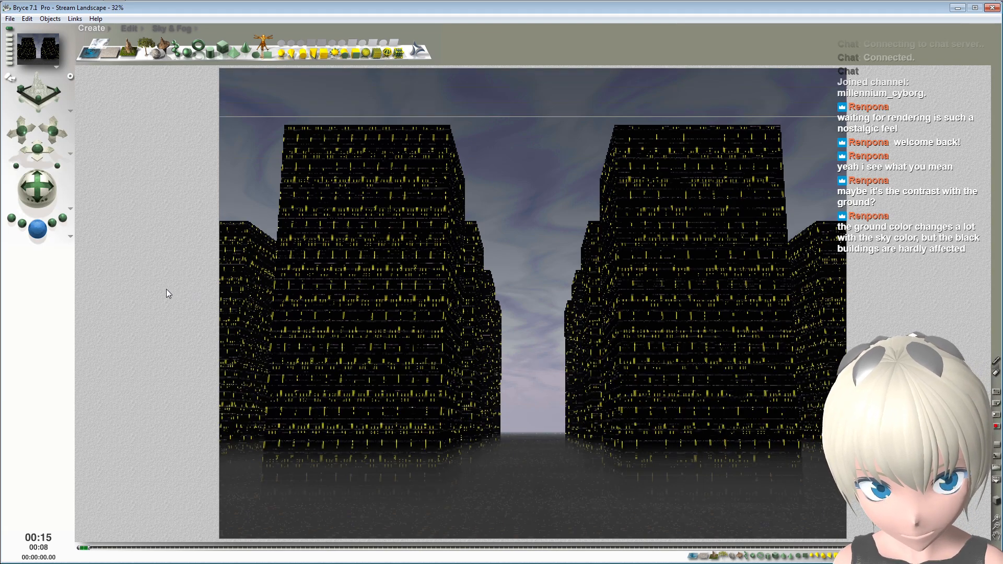
left_click(37, 230)
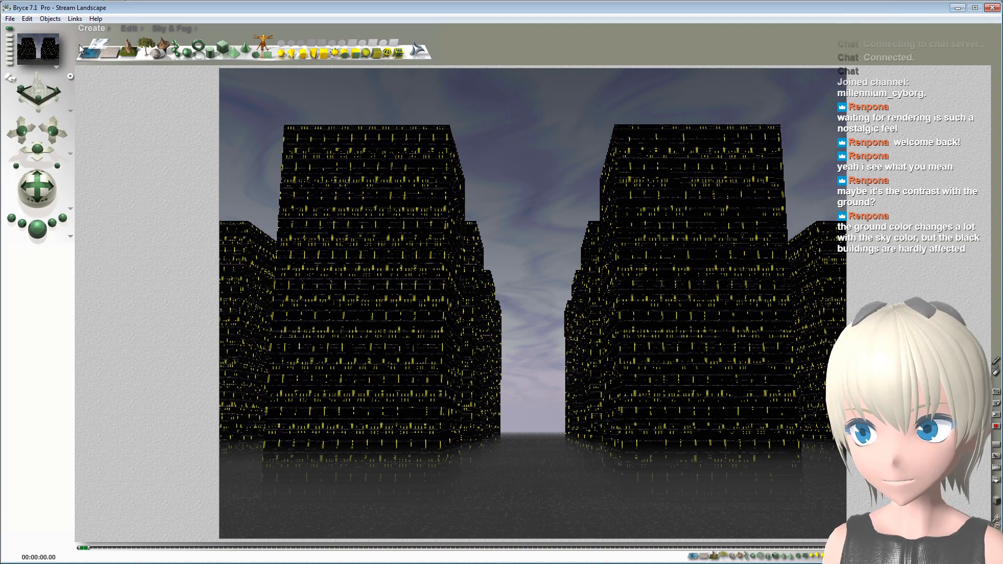
left_click(128, 28)
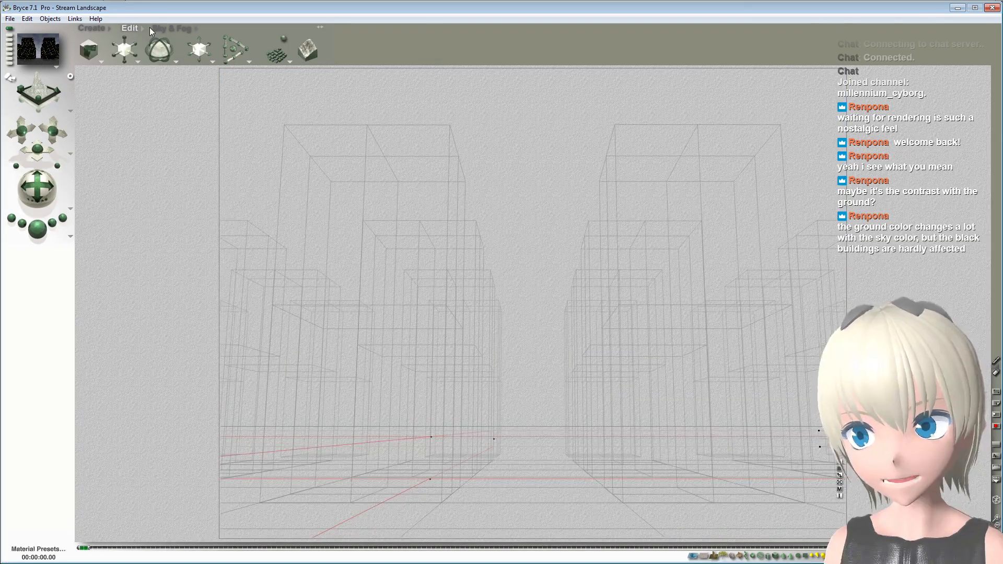
left_click(839, 489)
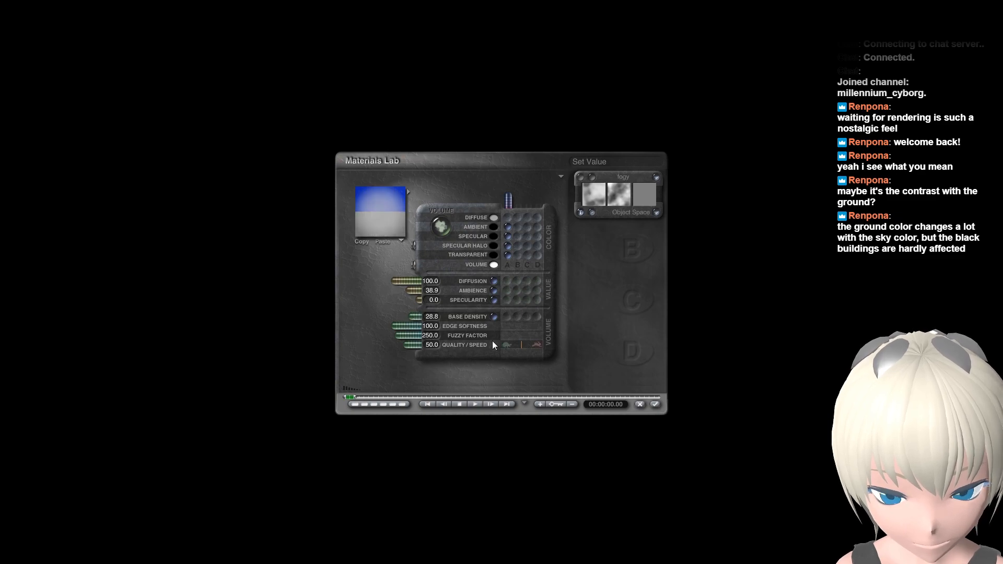
left_click(655, 404)
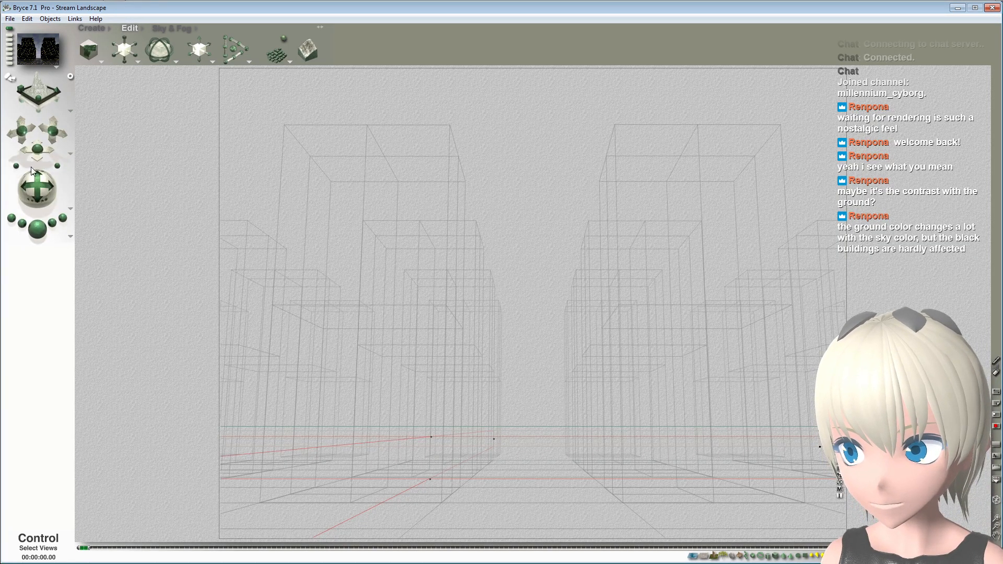
left_click(37, 228)
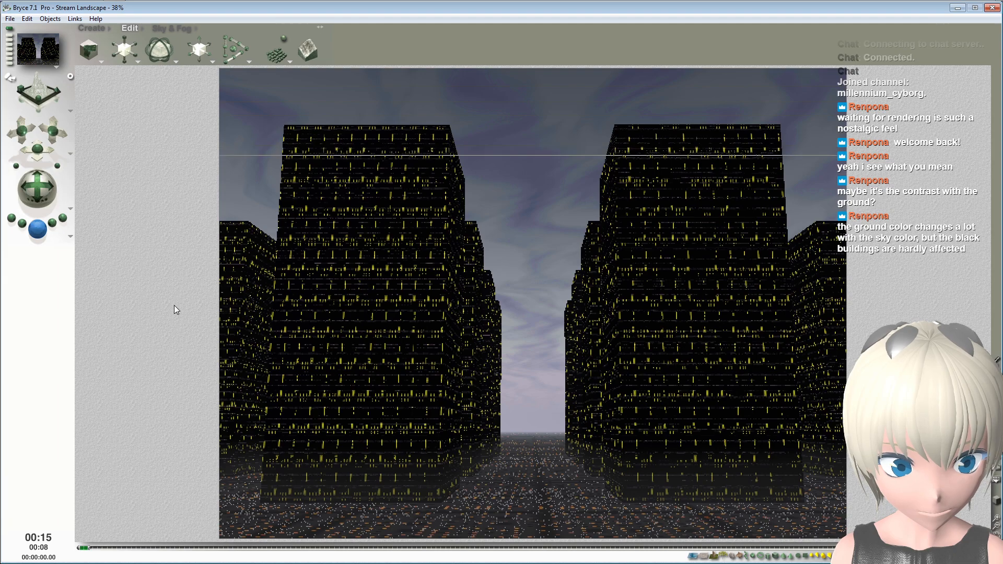
left_click(38, 229)
Step: Set the haze cube material's base density to 40.6 in the Materials Lab and render the camera view
left_click(140, 28)
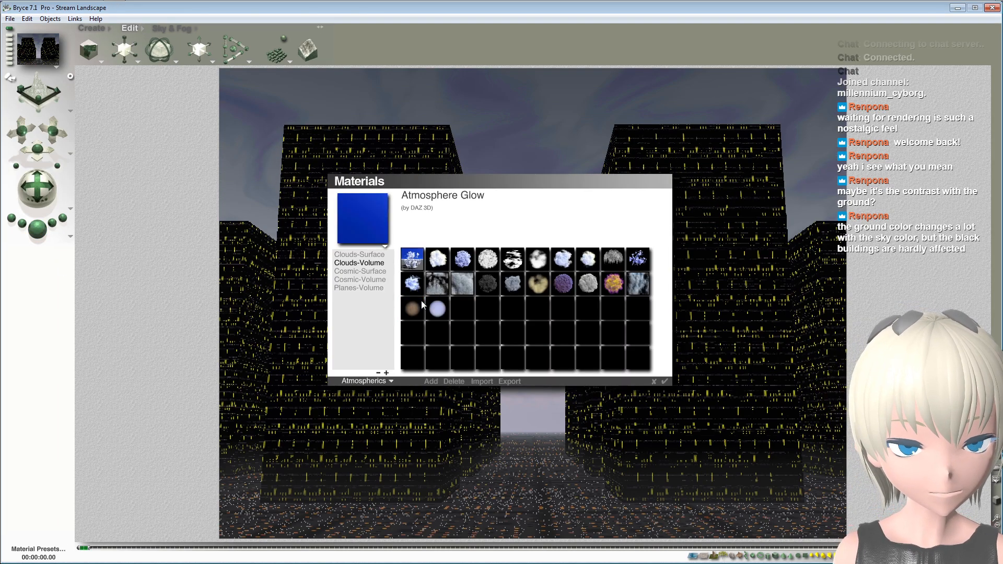
left_click(663, 382)
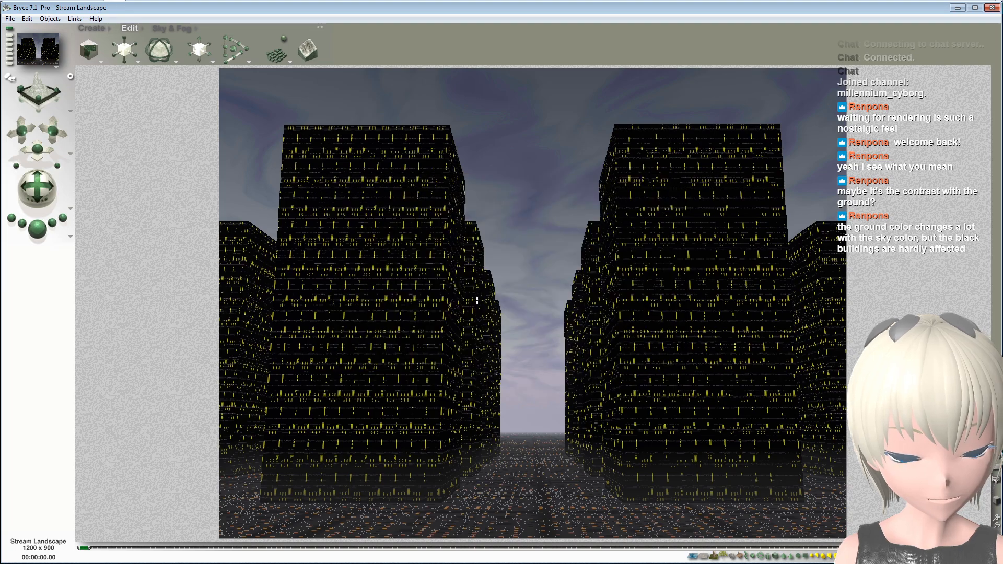
left_click(90, 55)
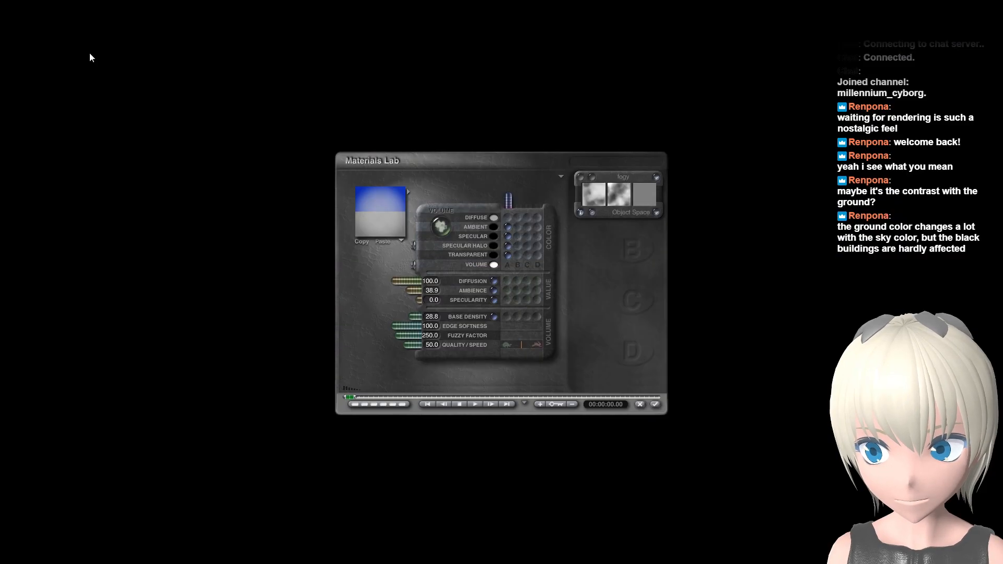
left_click(409, 317)
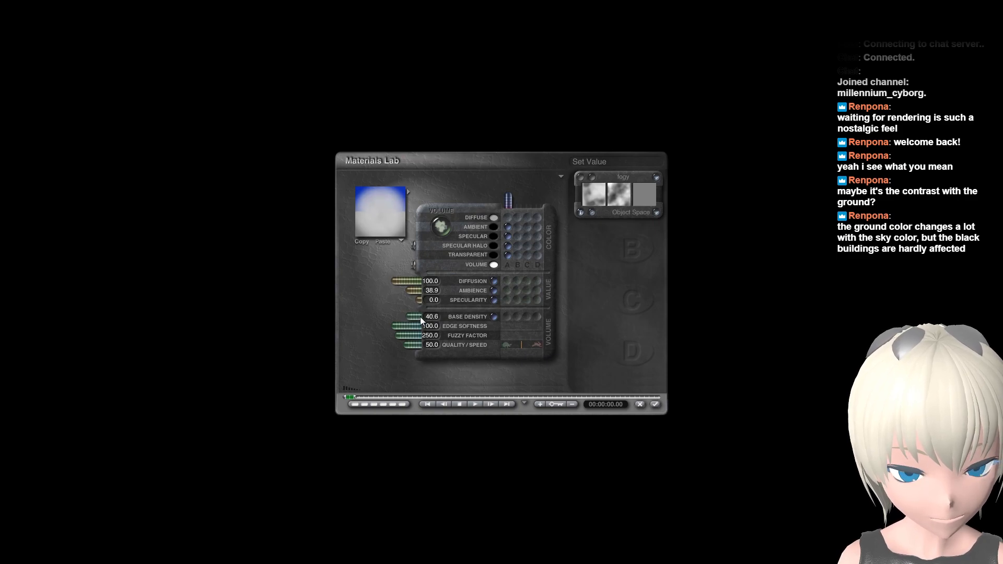
left_click(655, 404)
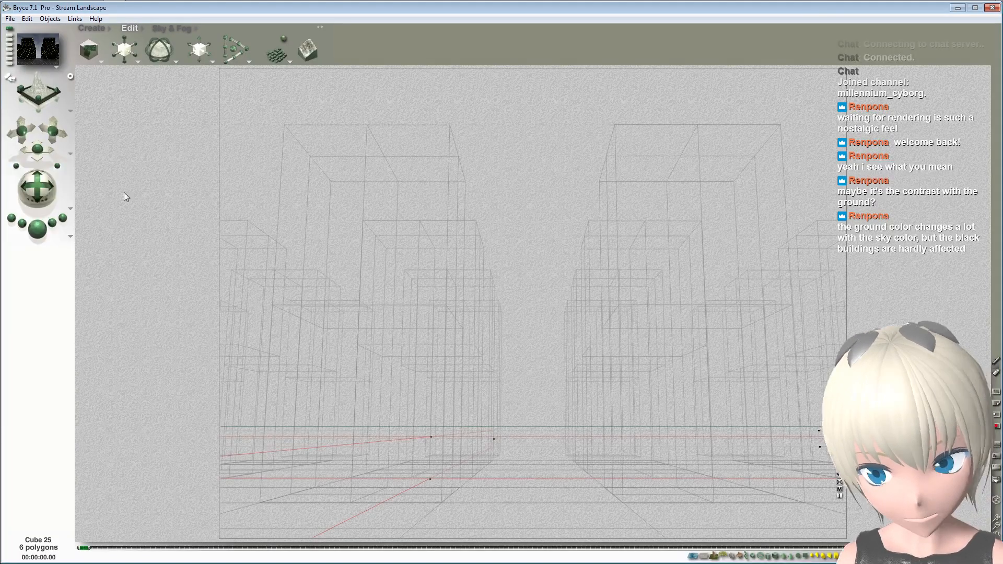
left_click(38, 230)
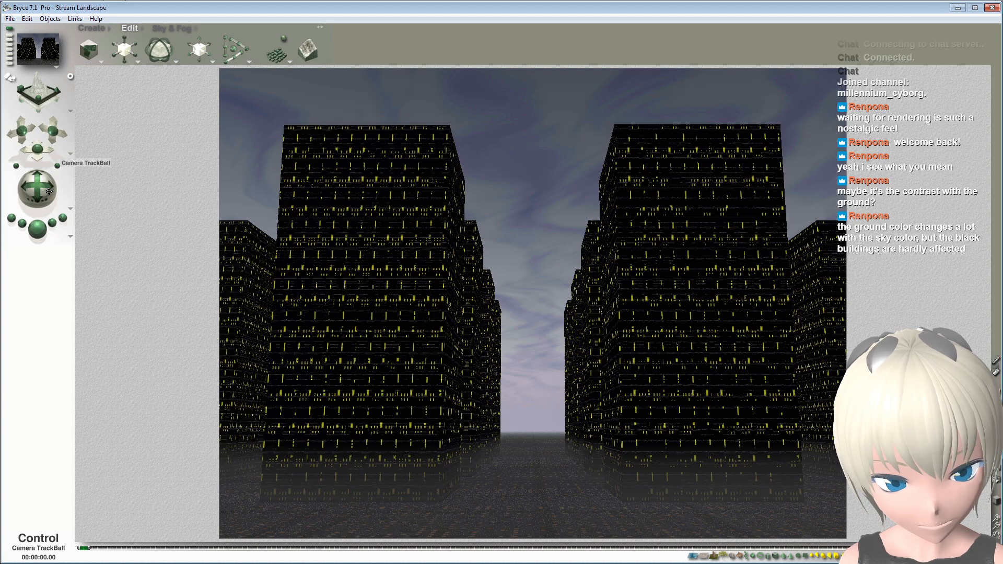
Step: Save the Stream Landscape scene under its existing file name
left_click(13, 19)
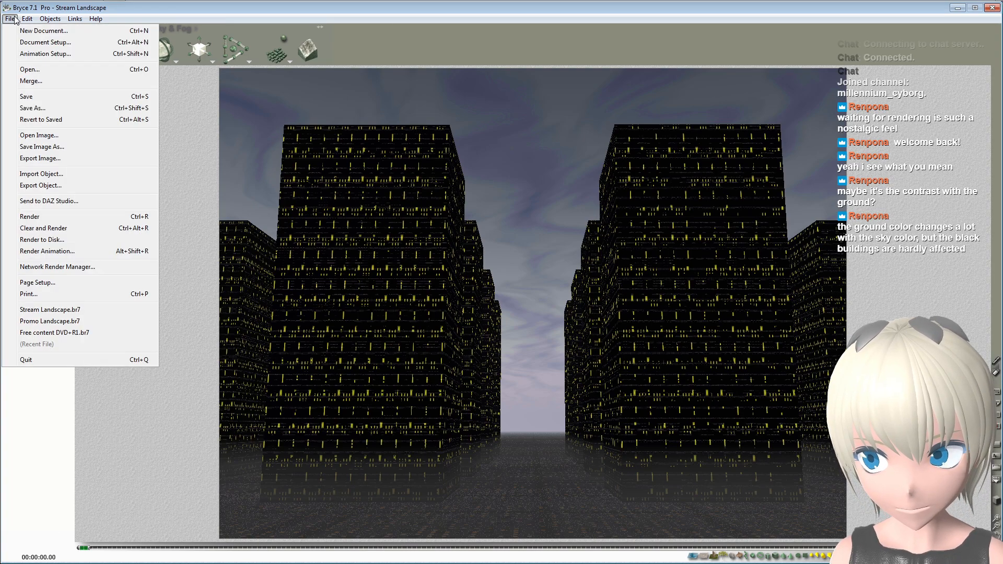
left_click(36, 98)
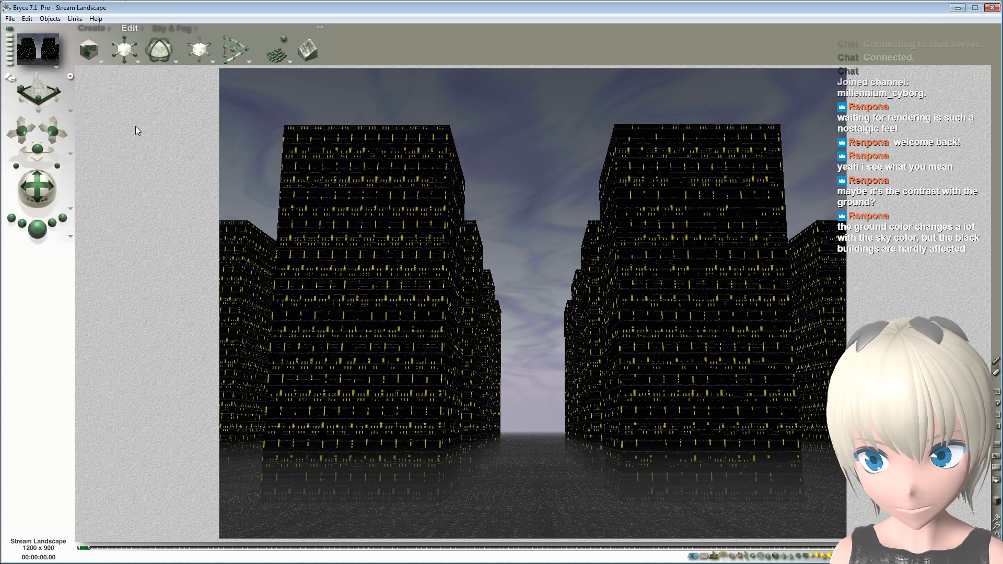